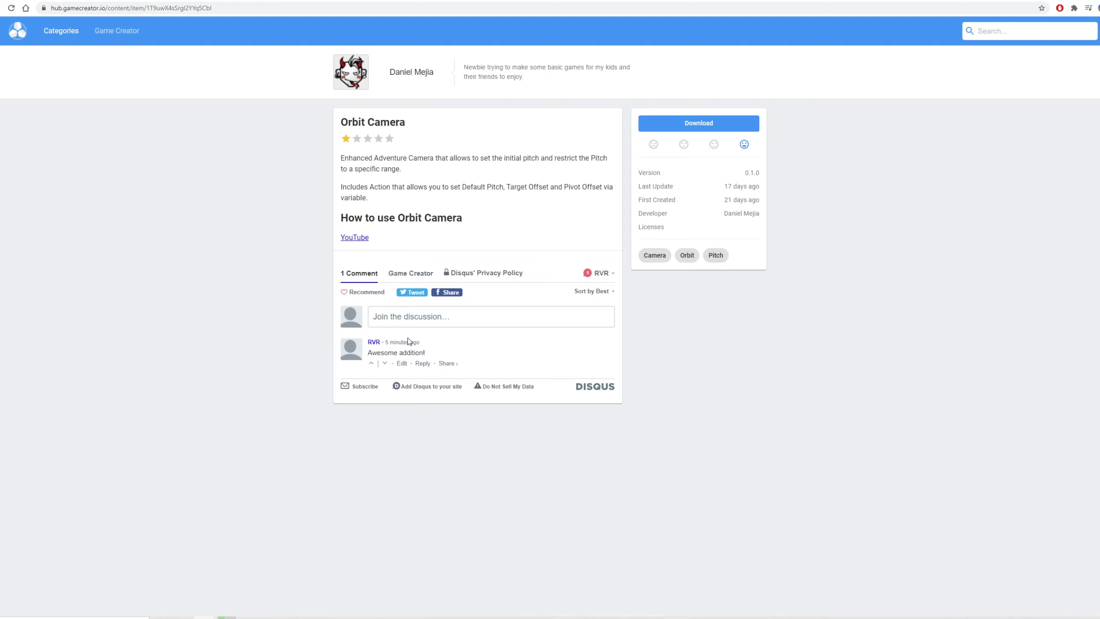
Download the Orbit Camera package from the Game Creator Hub and import all its files into the Unity project
left_click(698, 125)
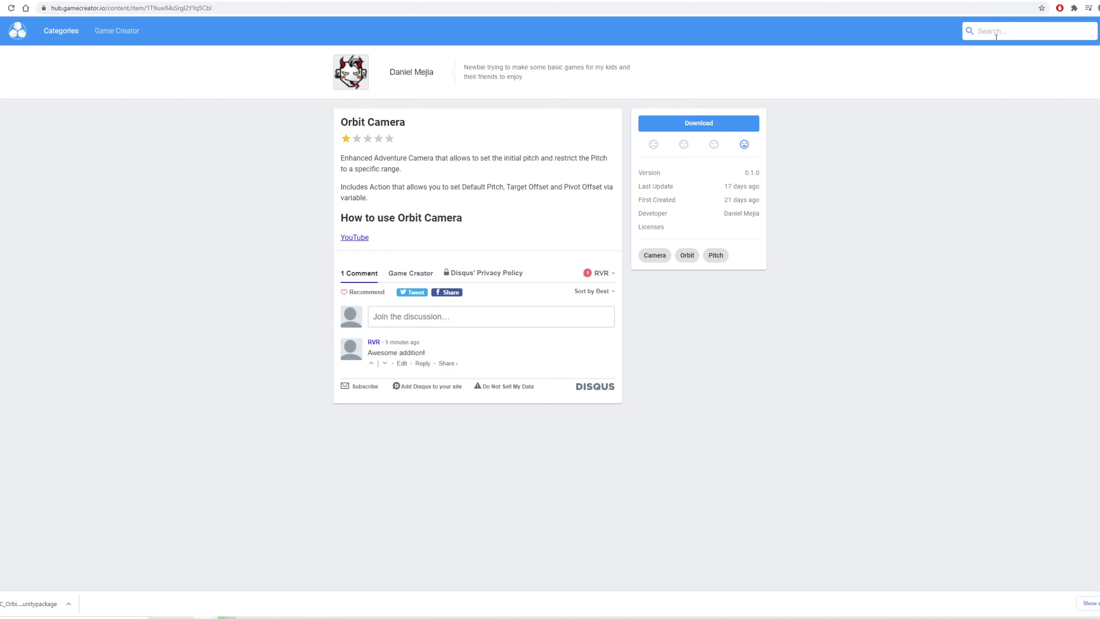
left_click(19, 31)
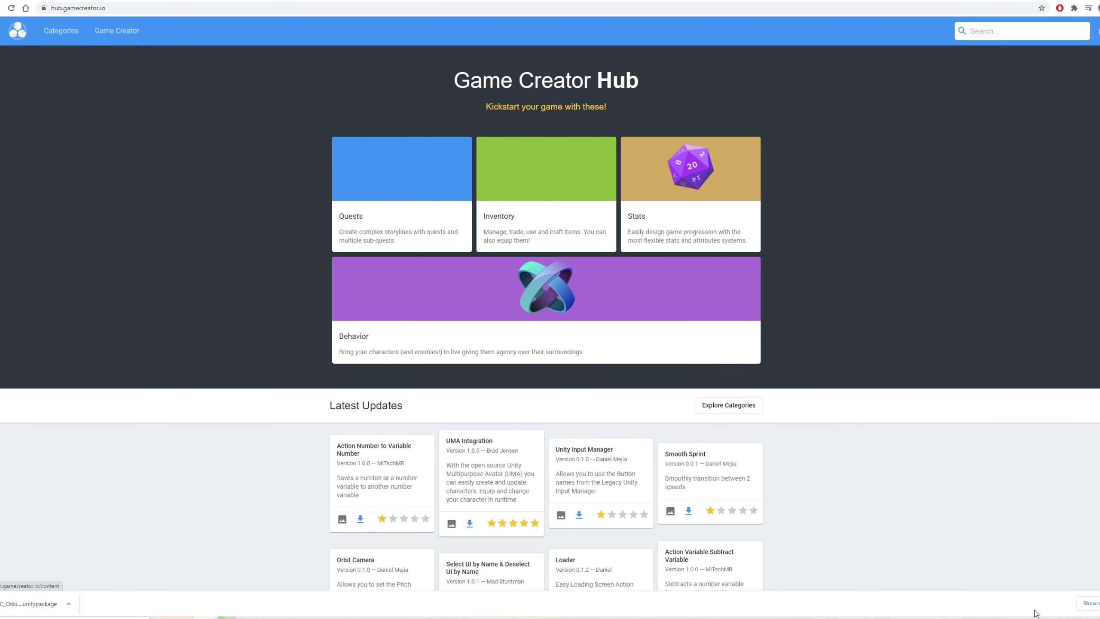
left_click(24, 604)
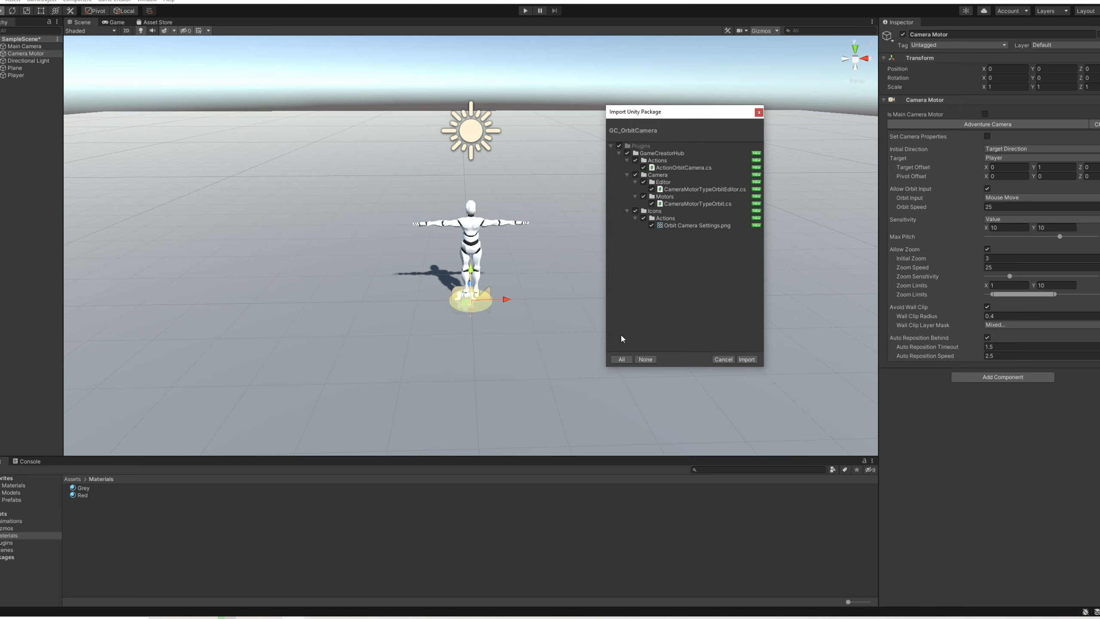
left_click(747, 359)
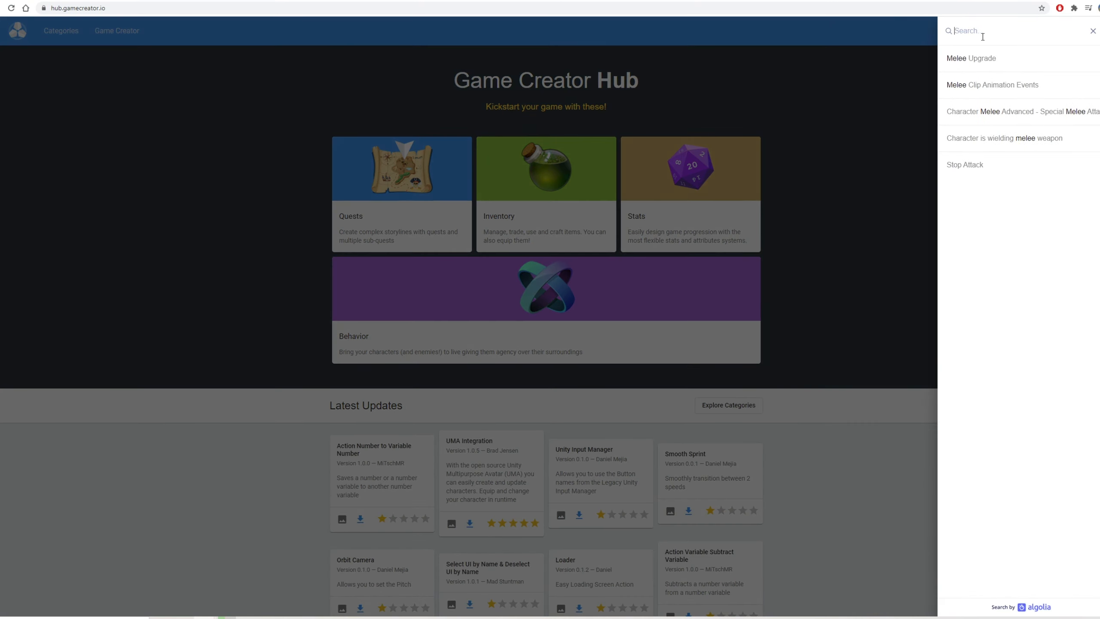
Search the Game Creator Hub for "melee", review the Melee Upgrade page's installation notes and download its zip file
type("melee")
left_click(983, 57)
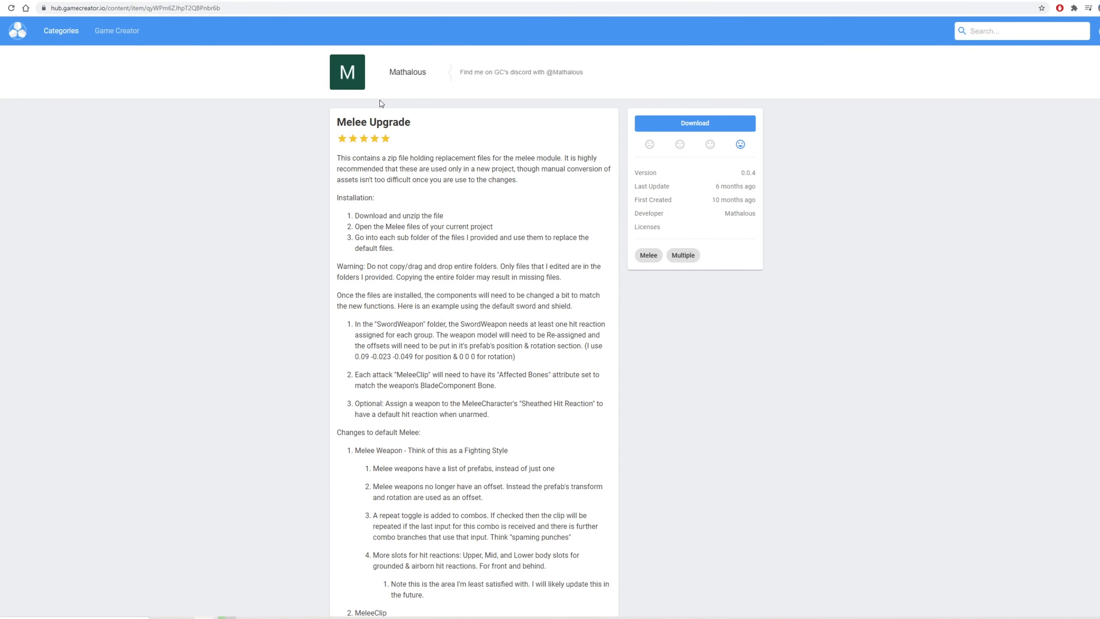
scroll(449, 204, "down", 2)
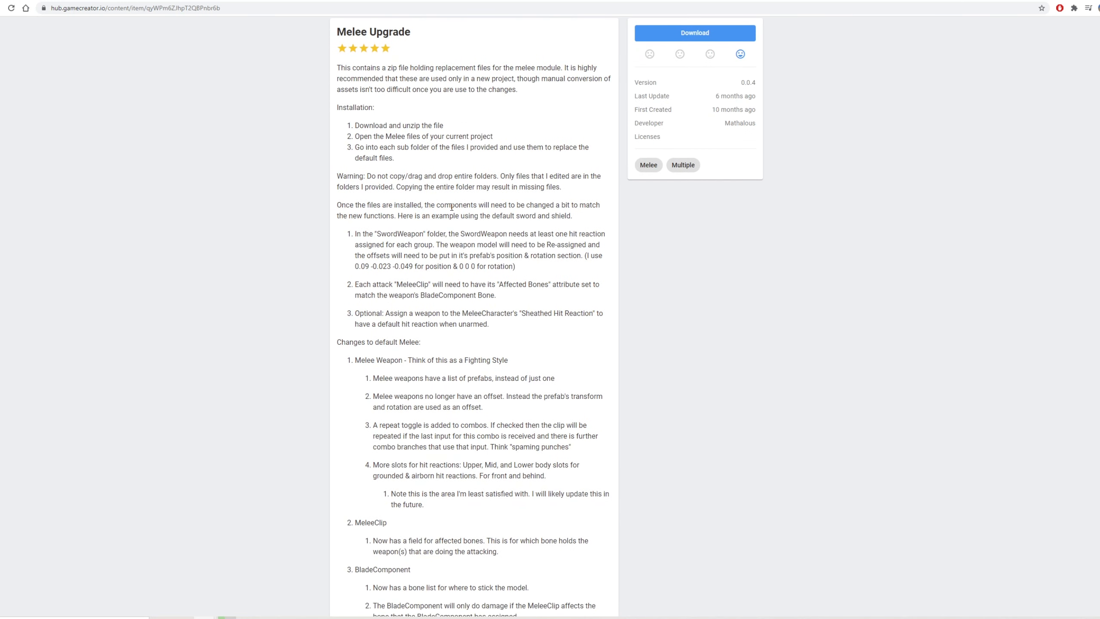
scroll(452, 207, "up", 2)
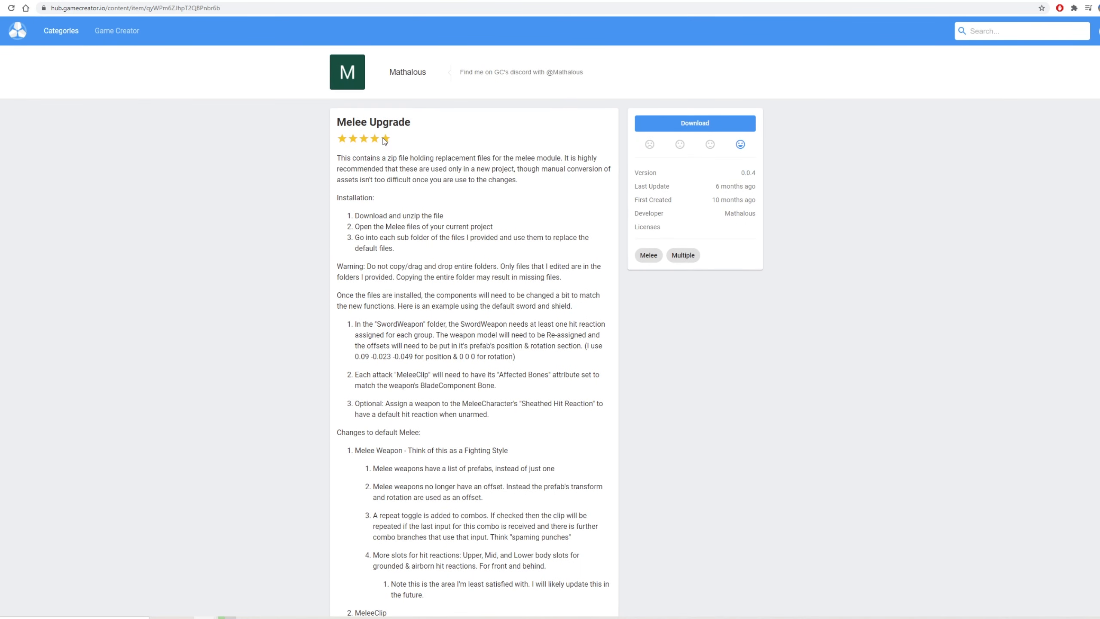
scroll(470, 222, "down", 5)
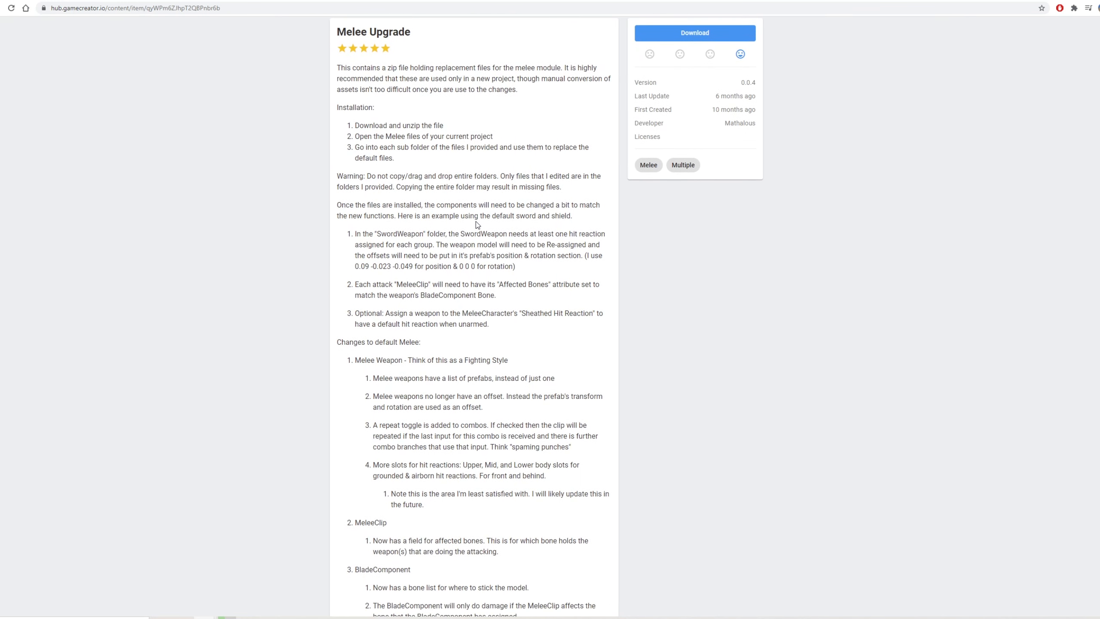
scroll(476, 225, "up", 5)
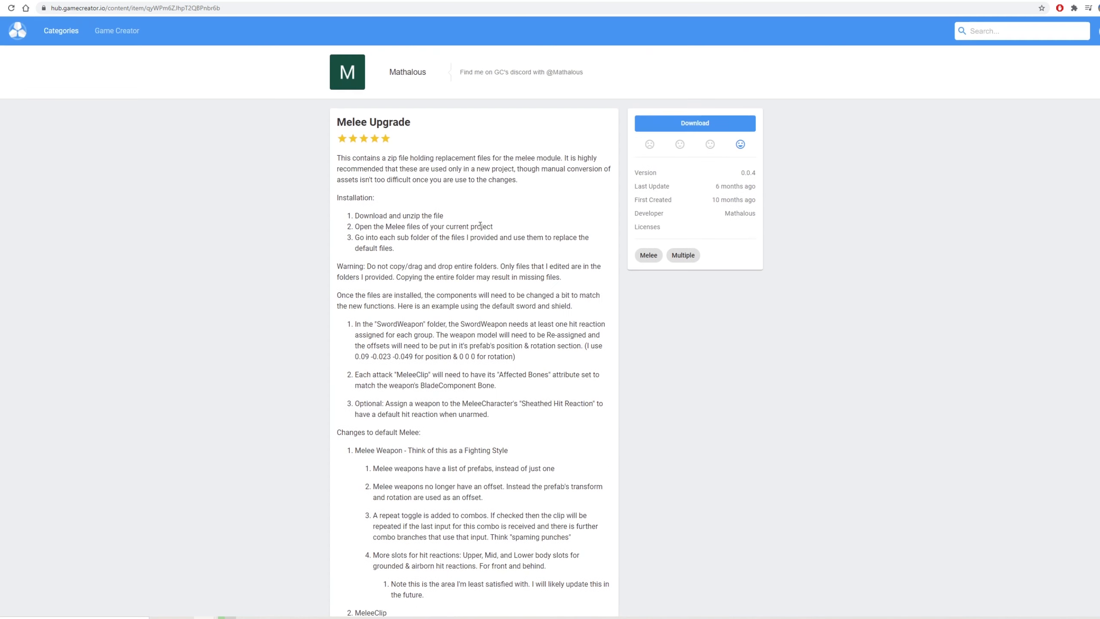
left_click(714, 125)
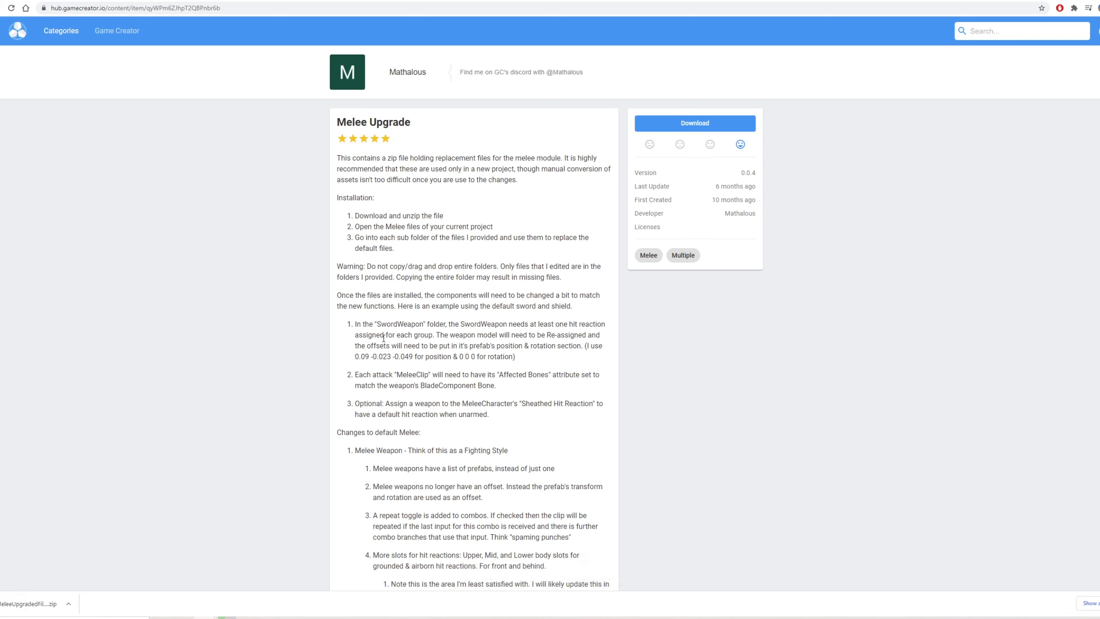
Open the downloaded Melee Upgrade zip, extract all its contents and close the archive window
left_click(34, 602)
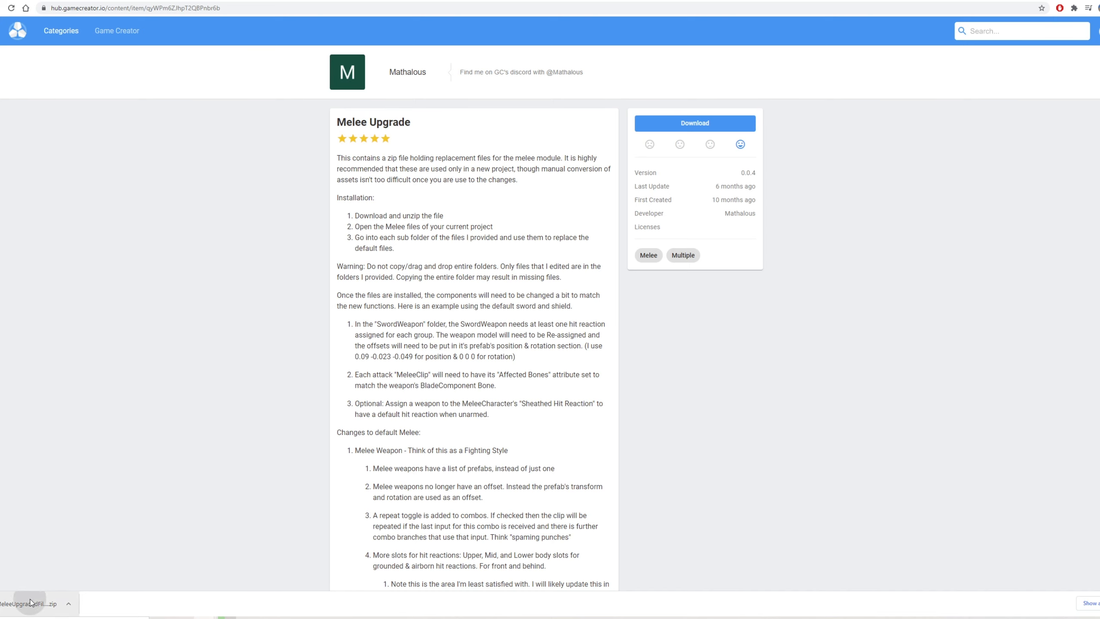
left_click(790, 165)
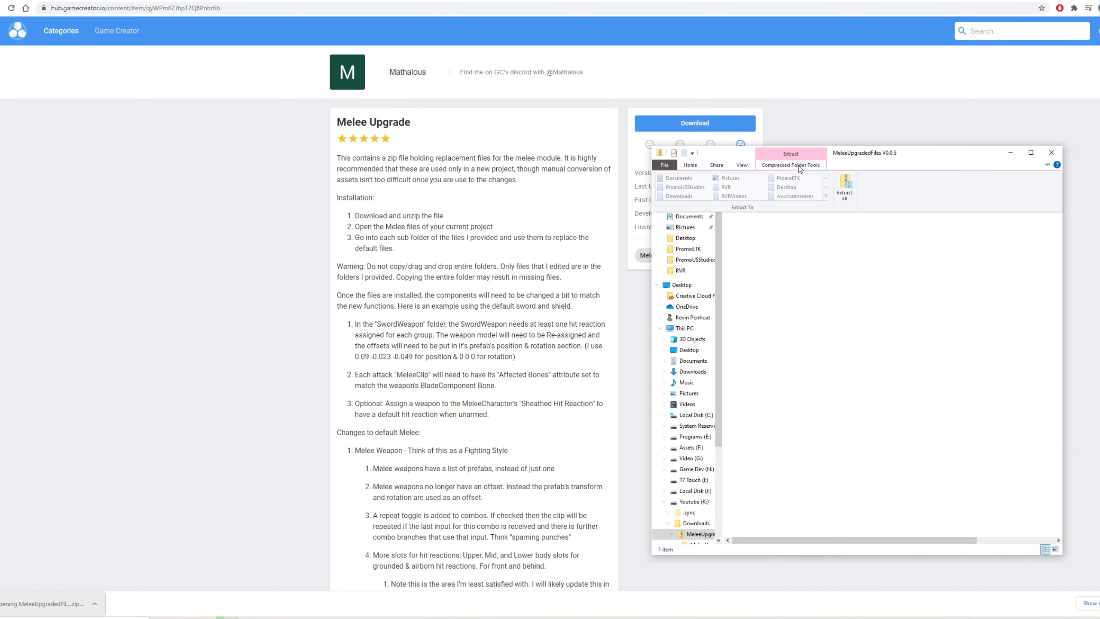
left_click(838, 189)
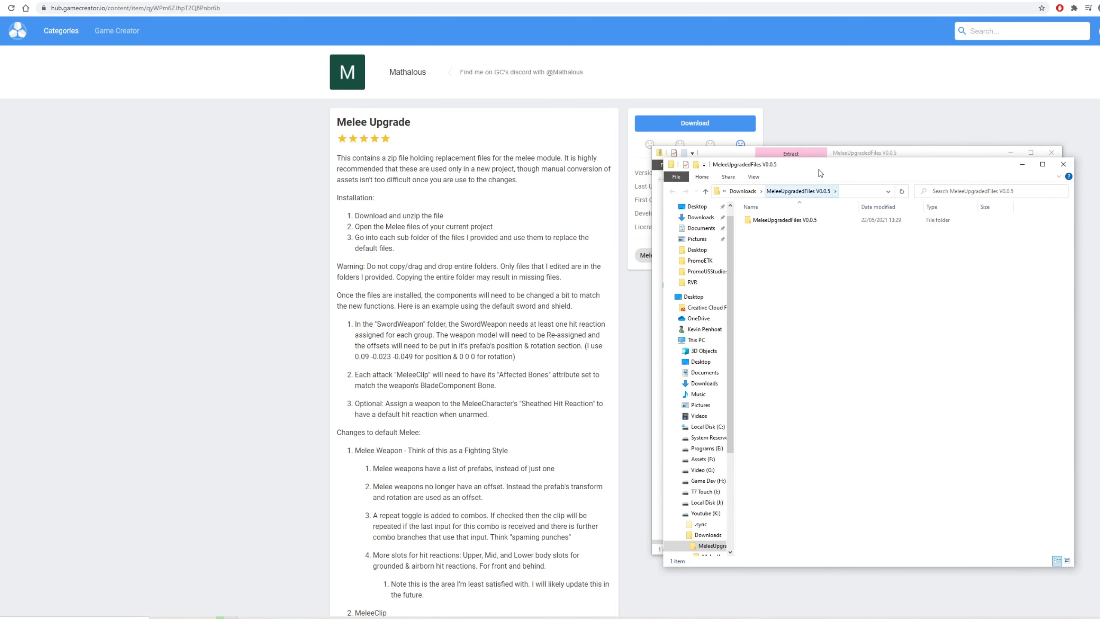
left_click(1052, 152)
Open the nested MeleeUpgradedFiles V0.0.5 folders down to the one containing Editor and Mono
double_click(790, 220)
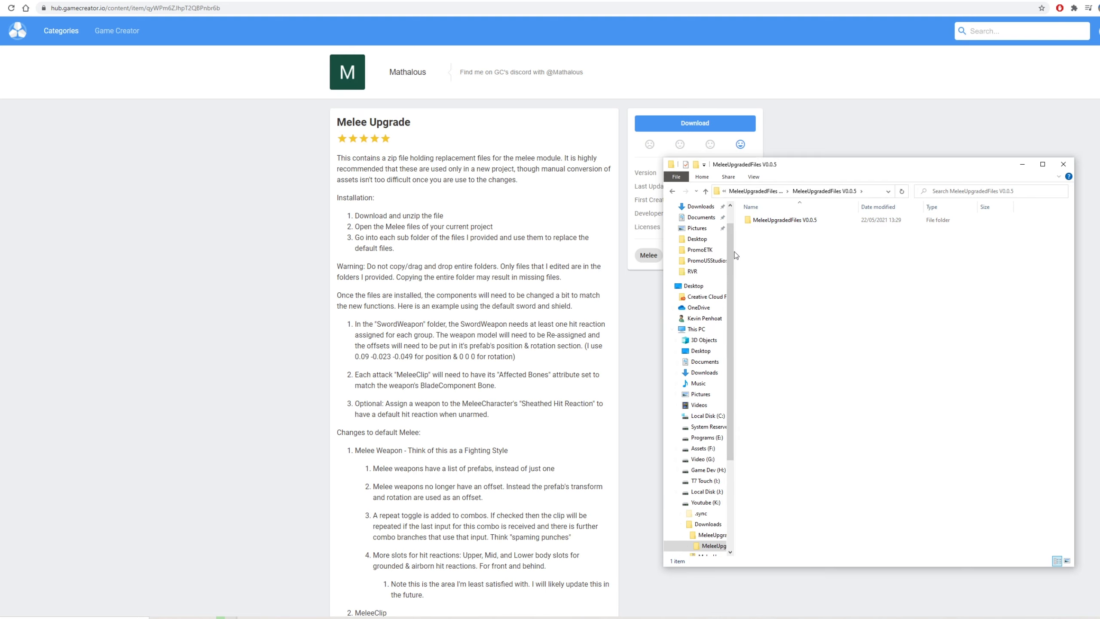
left_click_drag(832, 165, 640, 142)
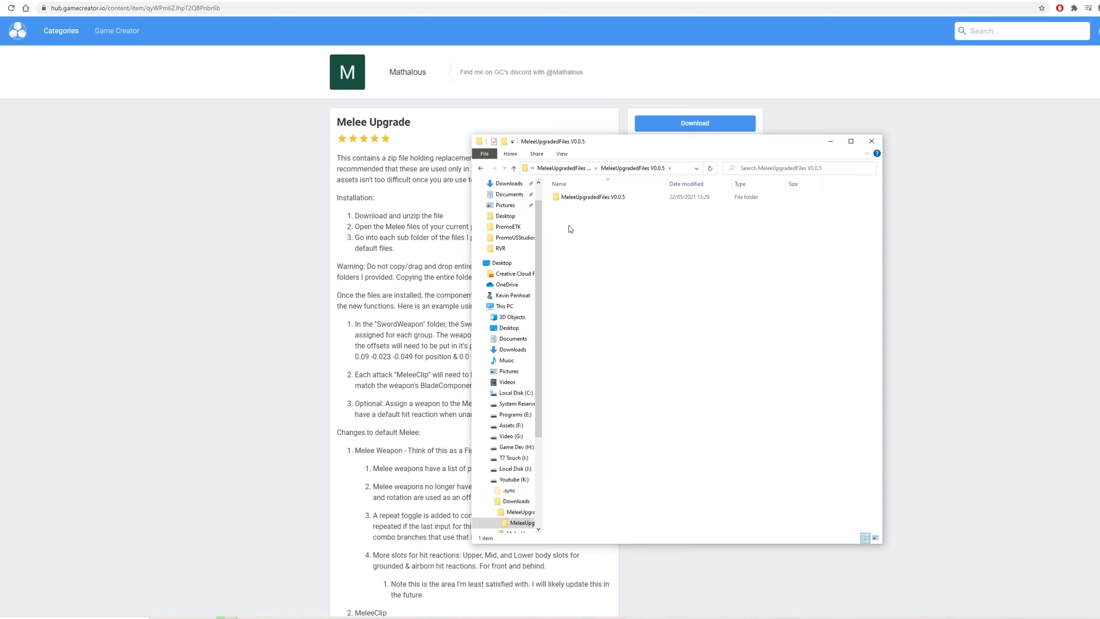
scroll(535, 235, "up", 2)
left_click(478, 187)
left_click(477, 203)
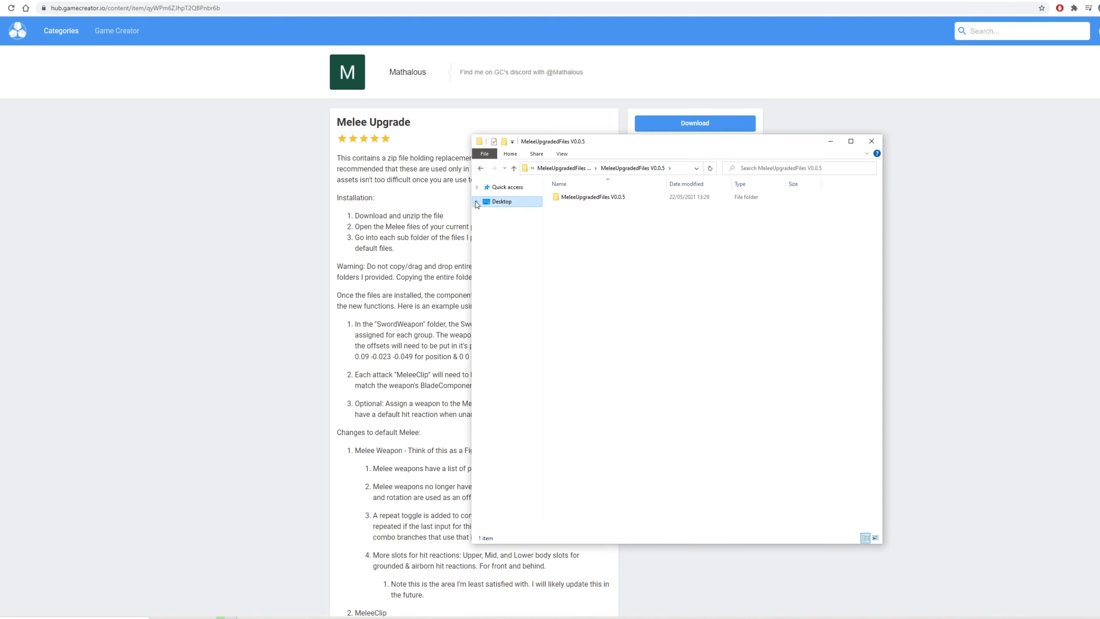
left_click(602, 199)
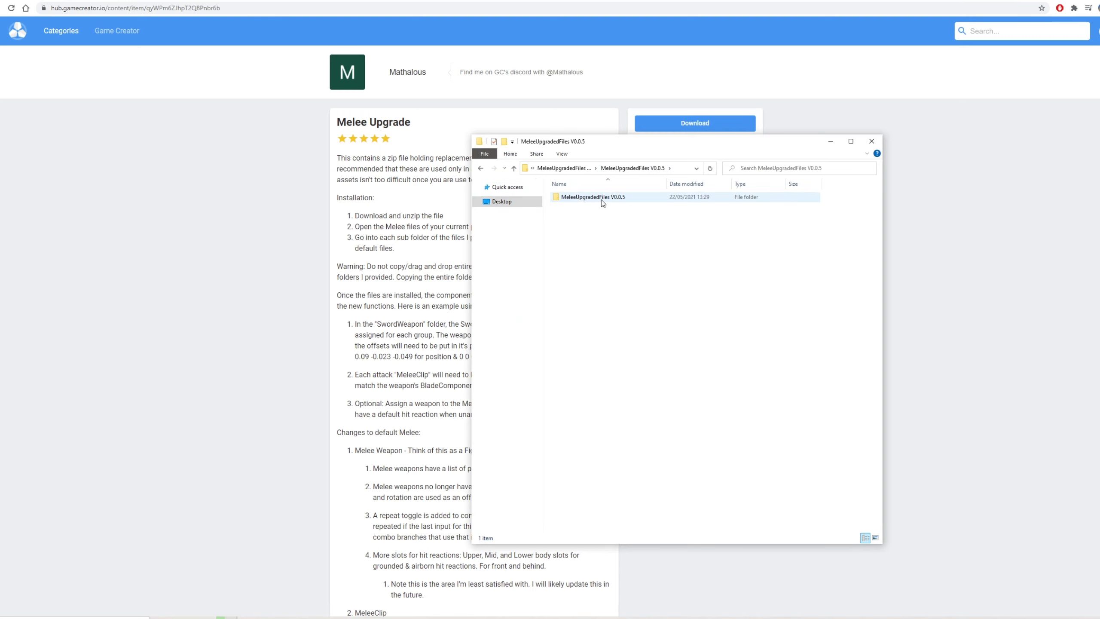
left_click(605, 201)
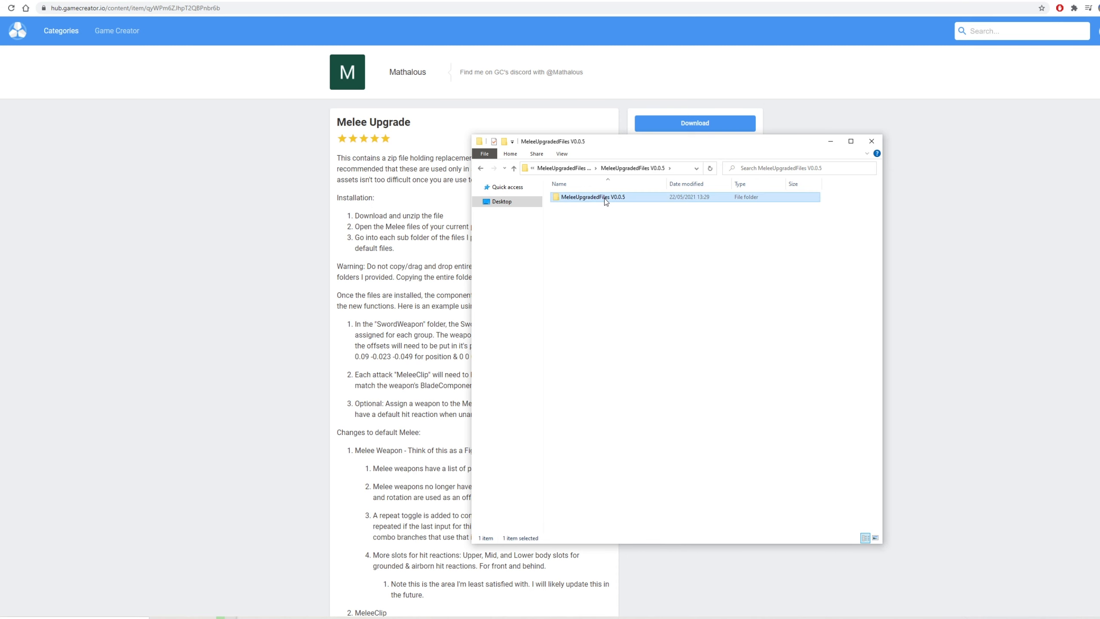
double_click(606, 199)
left_click_drag(667, 142, 841, 152)
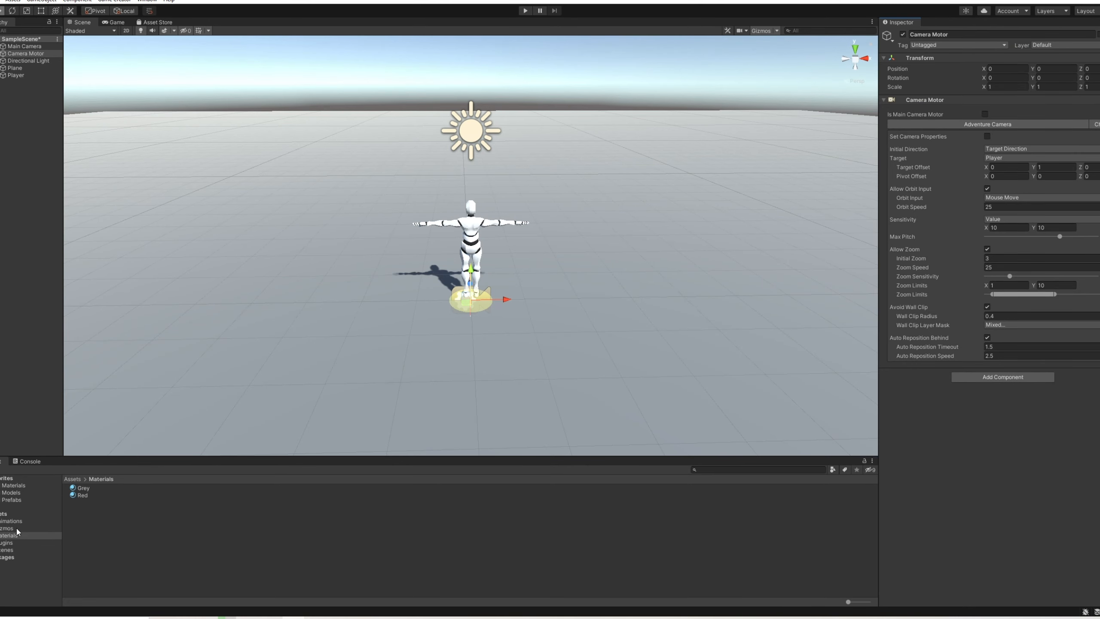
Switch to Unity and open the project's Assets > Plugins > GameCreator > Melee folder
left_click(0, 544)
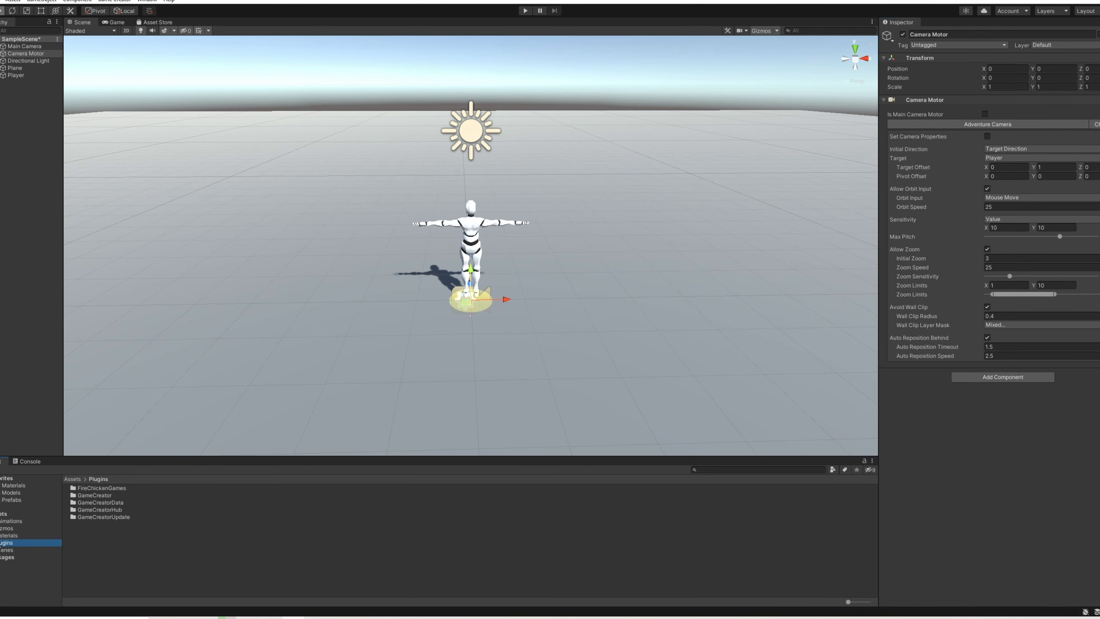
double_click(95, 496)
scroll(98, 542, "down", 2)
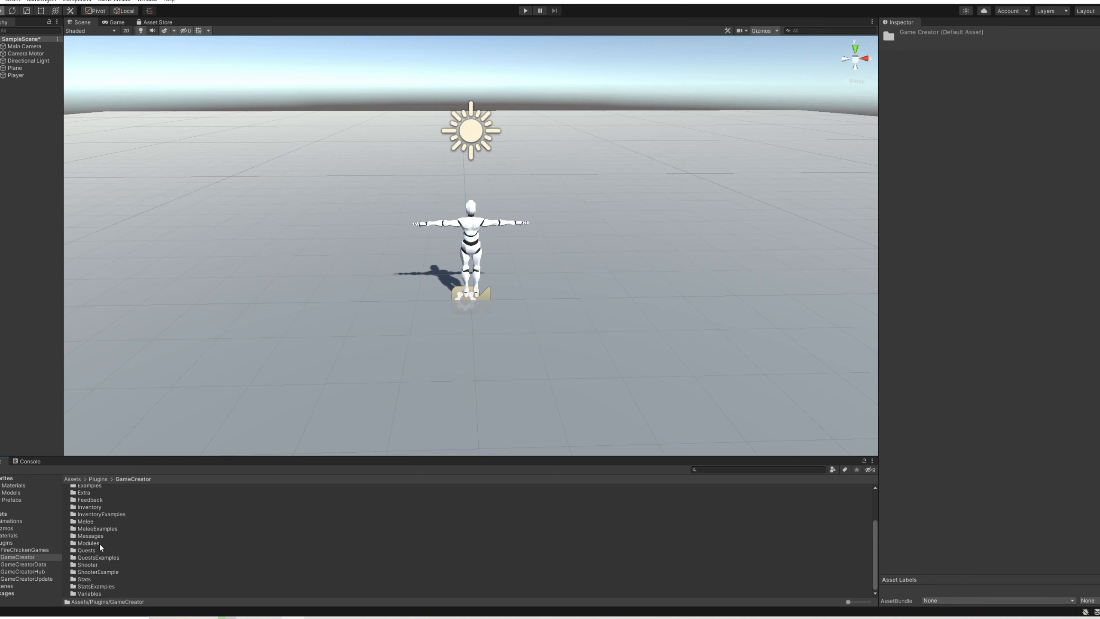
right_click(85, 523)
left_click(86, 524)
double_click(86, 522)
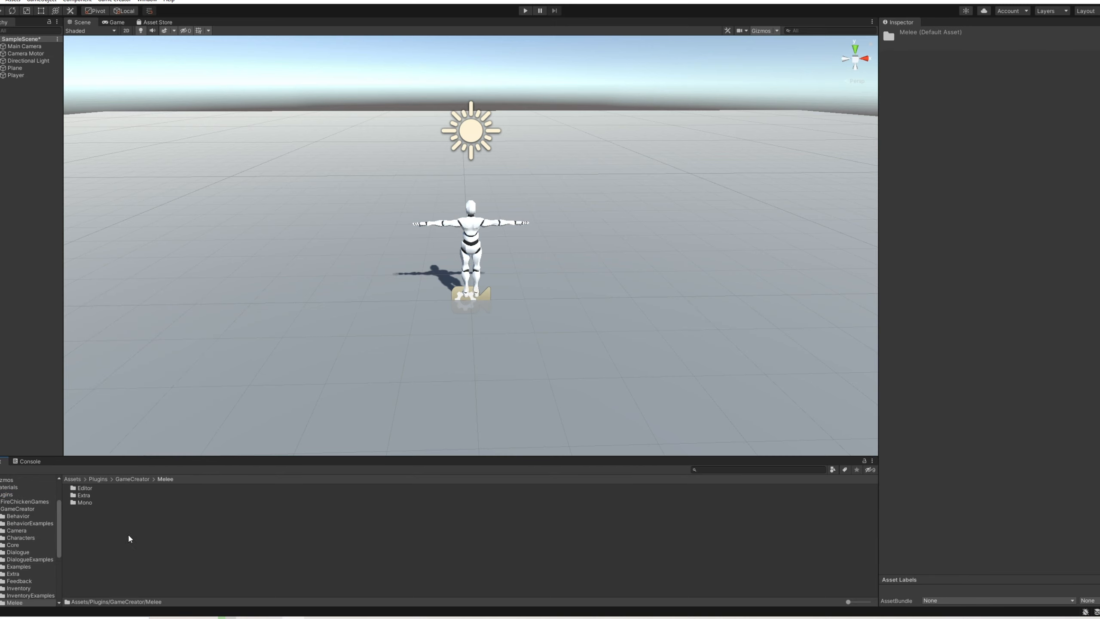
Show the project's Melee folder in File Explorer and open it there
right_click(130, 537)
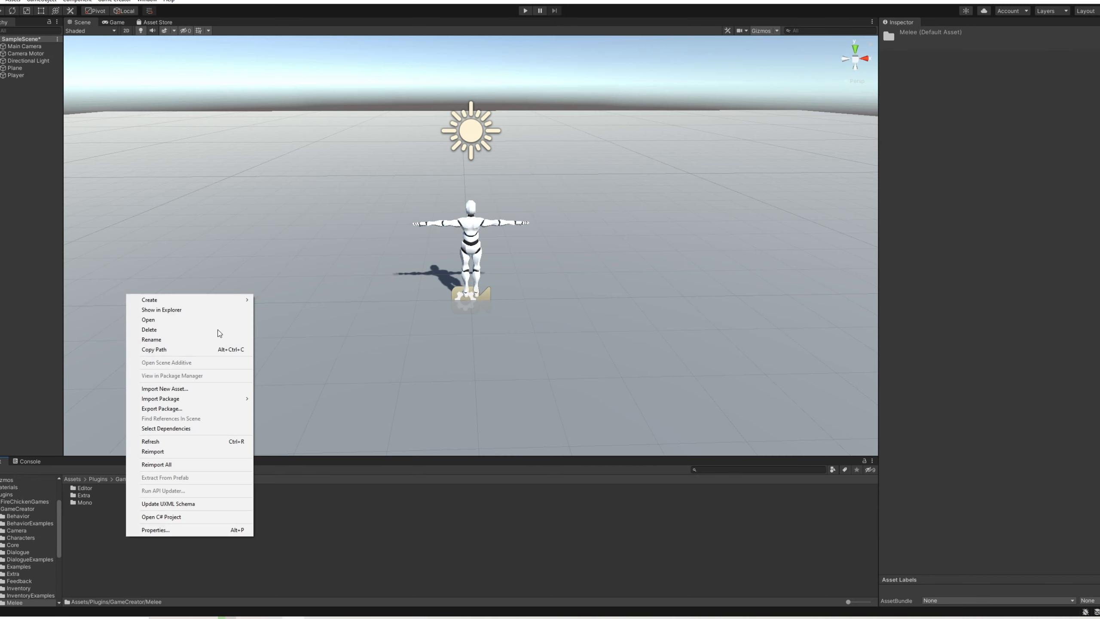
left_click(193, 310)
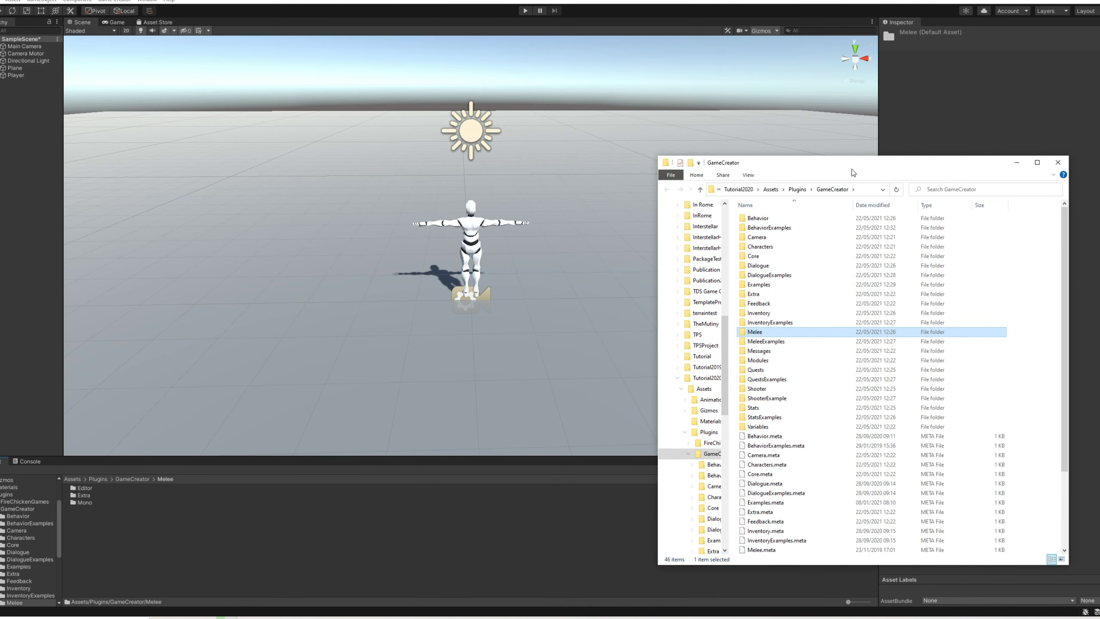
left_click_drag(921, 165, 644, 128)
double_click(480, 297)
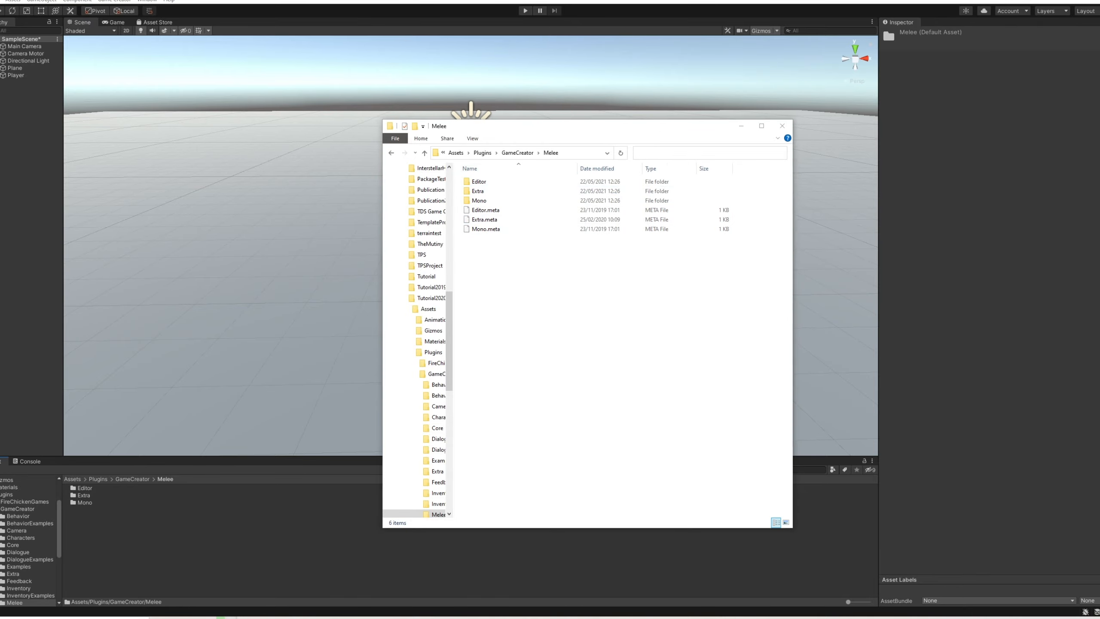
Bring up the extracted MeleeUpgradedFiles V0.0.5 window and arrange it side by side with the project's Melee folder window
mouse_move(226, 617)
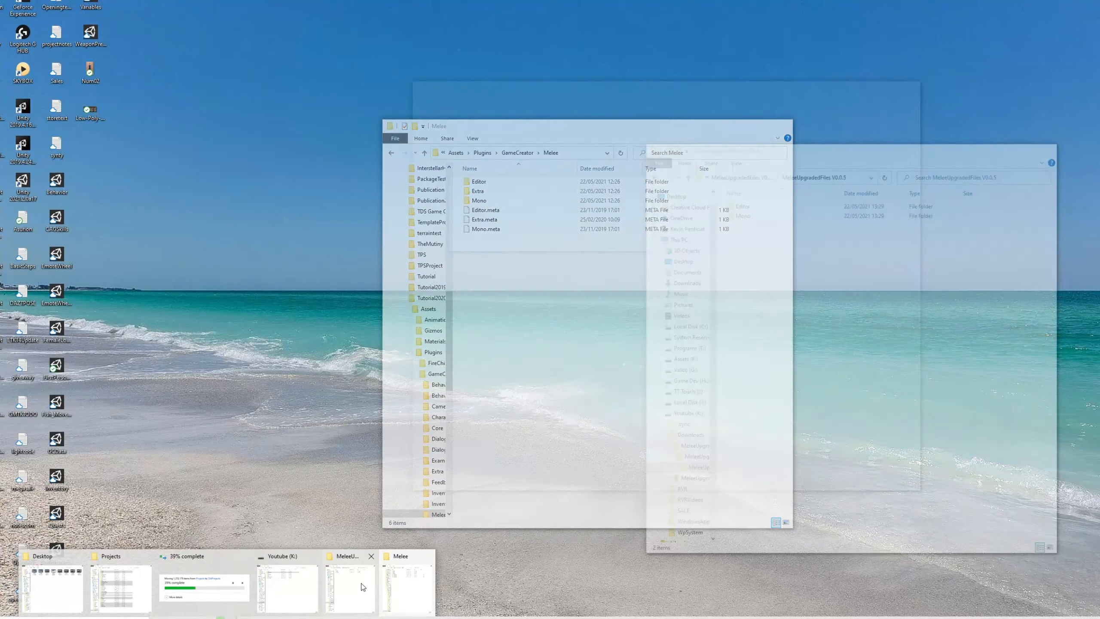
left_click(364, 588)
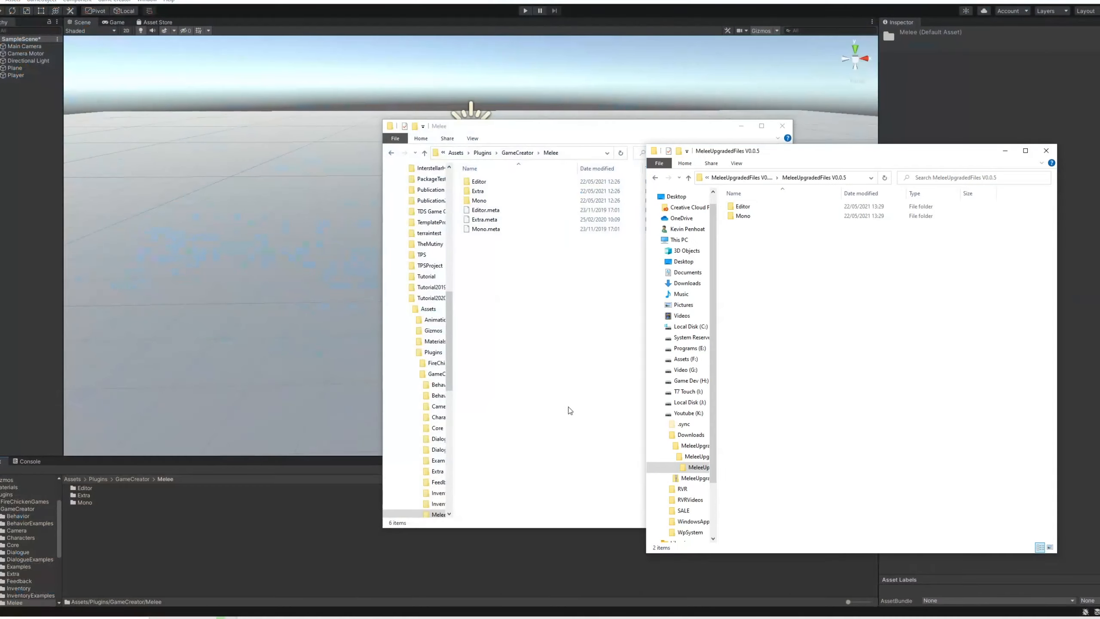
left_click_drag(656, 124, 440, 136)
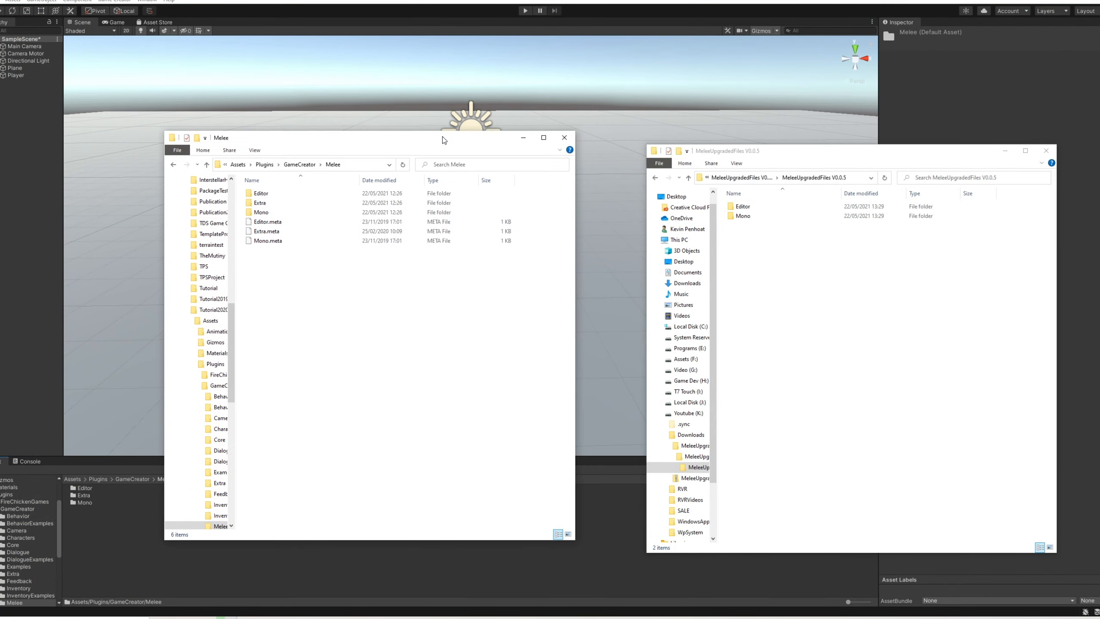
left_click(775, 151)
left_click_drag(775, 151, 706, 134)
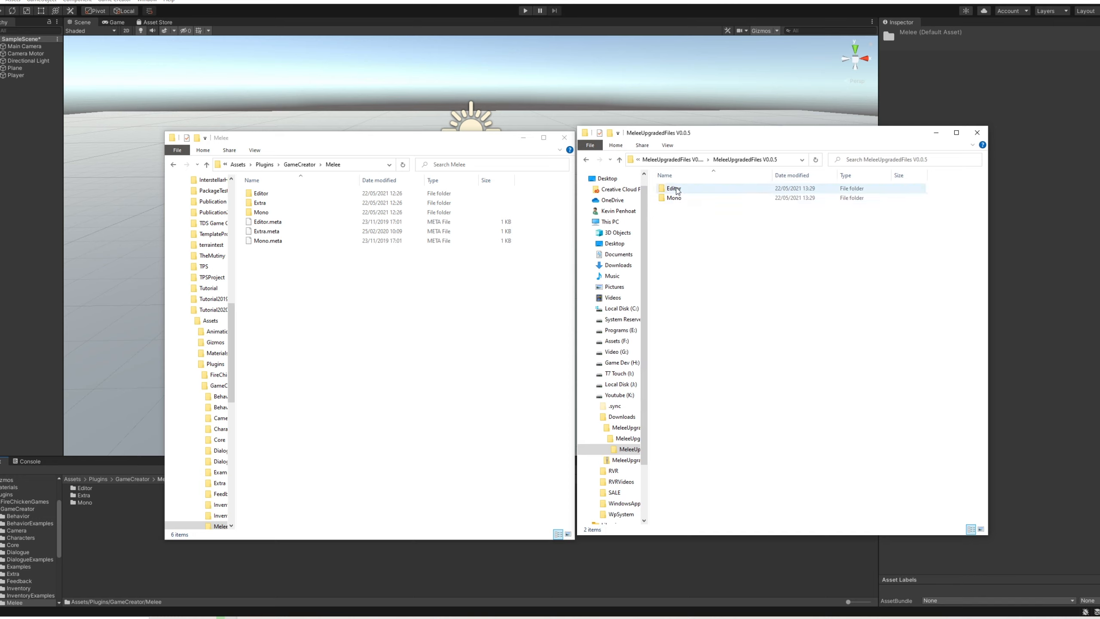
Open the Editor > Assets subfolder in both the extracted upgrade files and the project's Melee folder
mouse_move(677, 191)
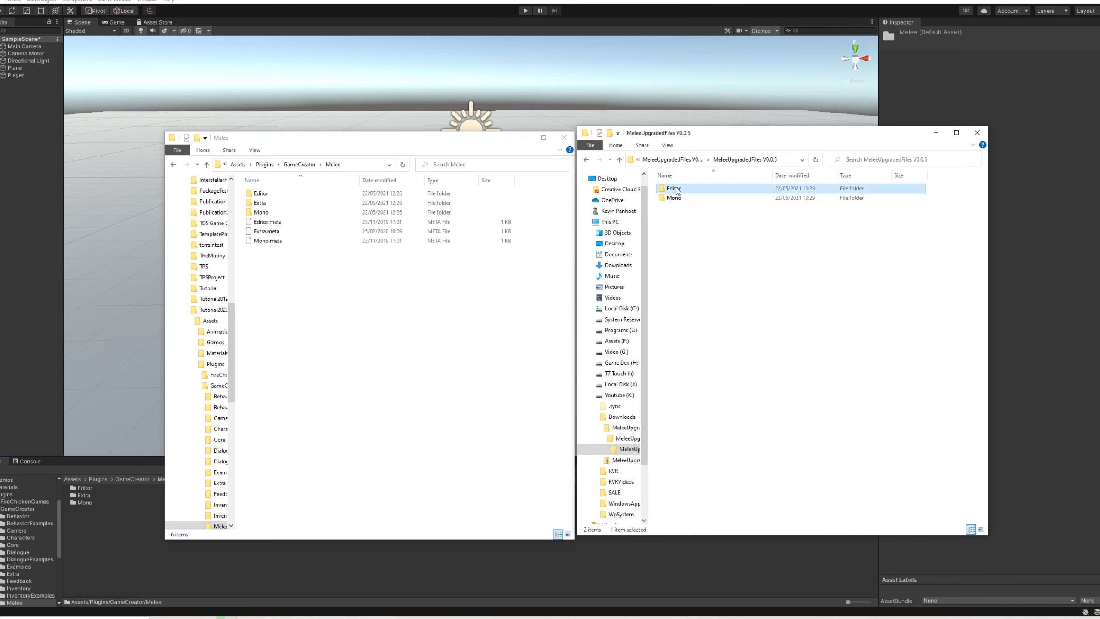
double_click(673, 189)
double_click(261, 193)
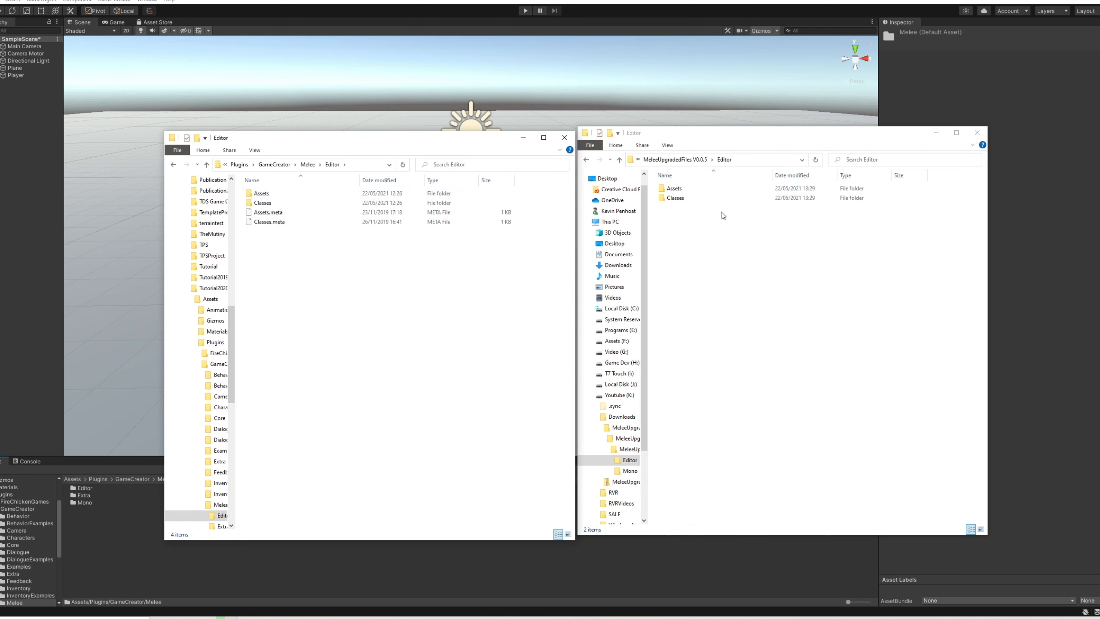
double_click(678, 191)
double_click(263, 194)
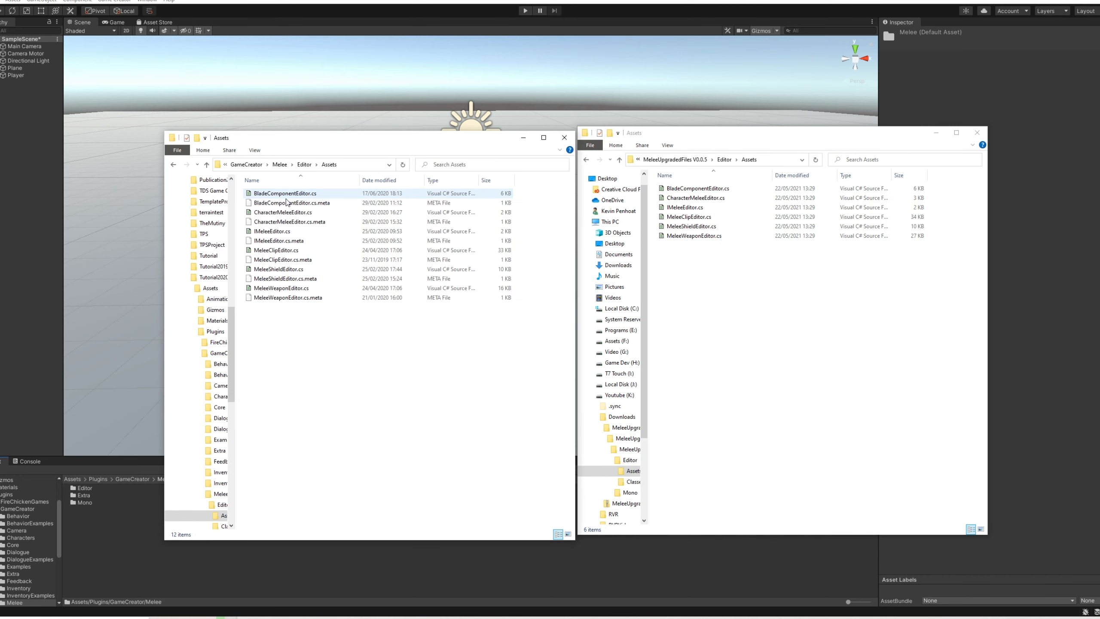
Copy all six upgraded Editor > Assets scripts into the project's matching Assets folder, replacing the existing files
left_click_drag(690, 310, 666, 183)
right_click(698, 210)
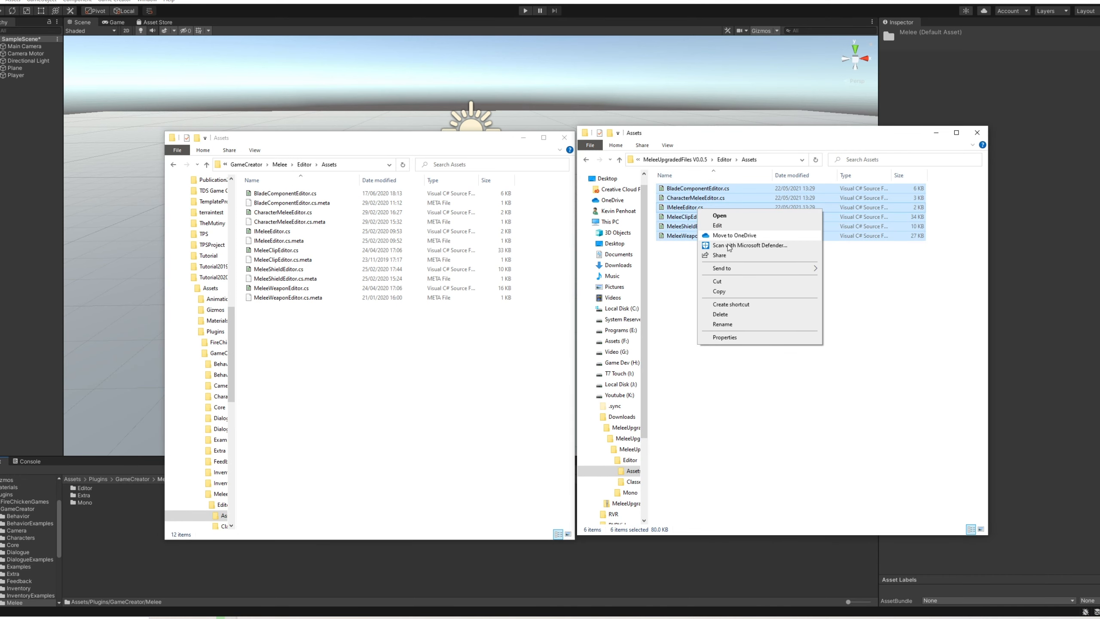
left_click(715, 269)
right_click(430, 356)
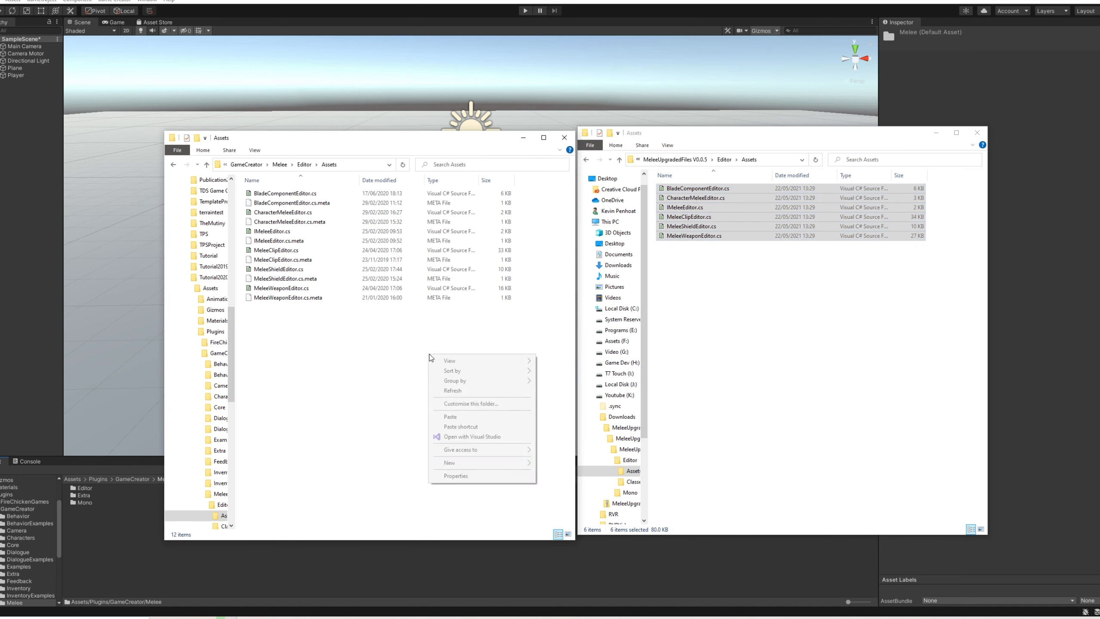
left_click(453, 416)
left_click(520, 277)
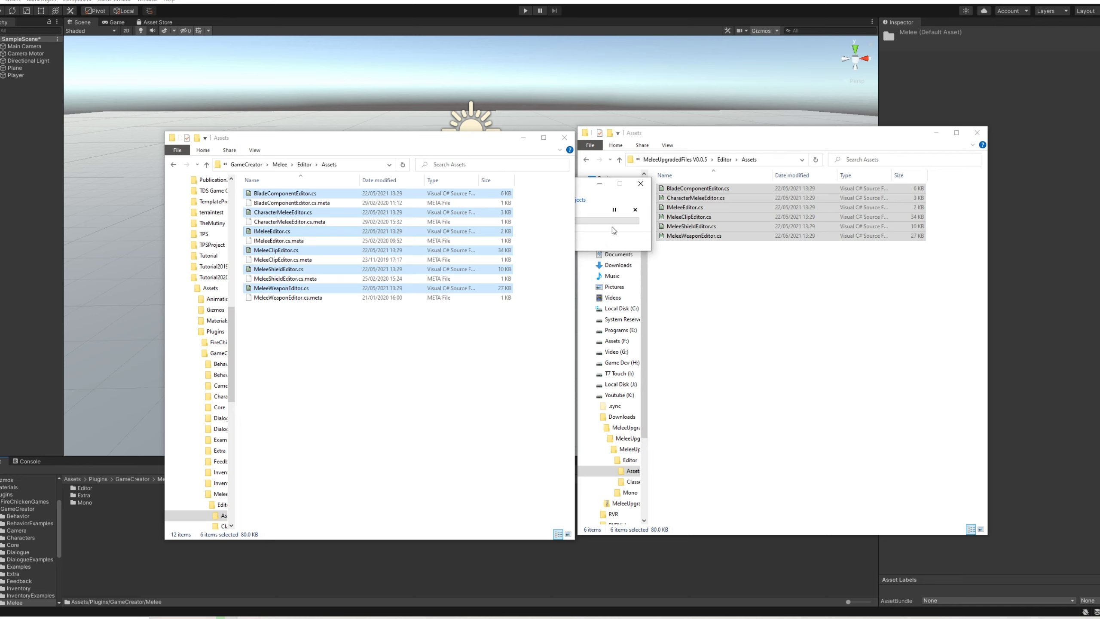
Minimize the file transfer dialog and open the Editor > Classes subfolder in both the upgrade files and the project's Melee folder
left_click(600, 188)
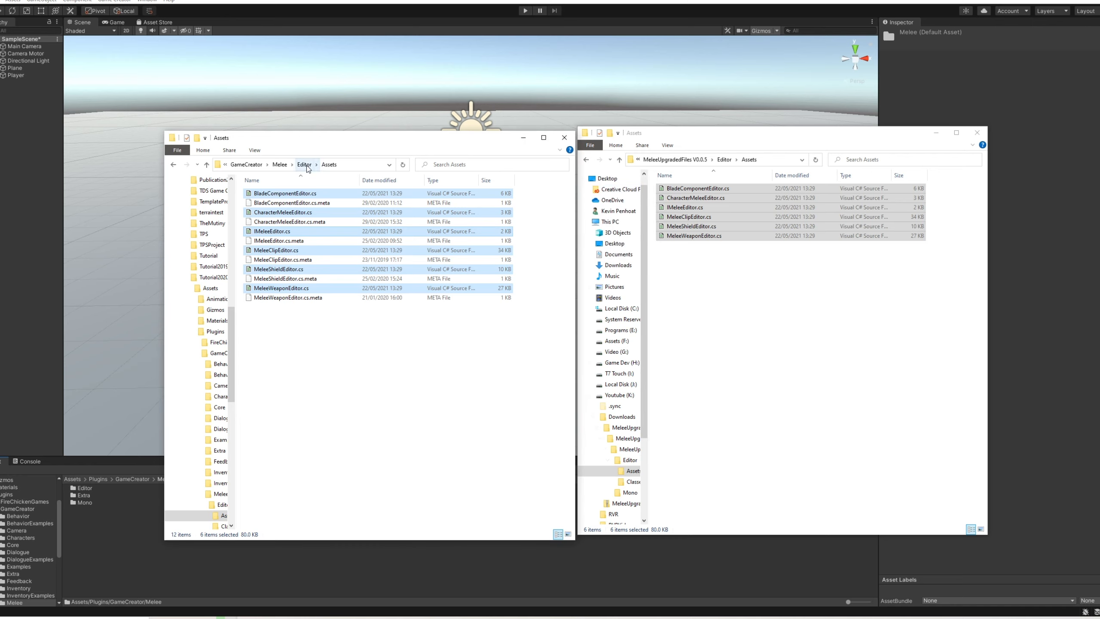
left_click(725, 159)
double_click(674, 198)
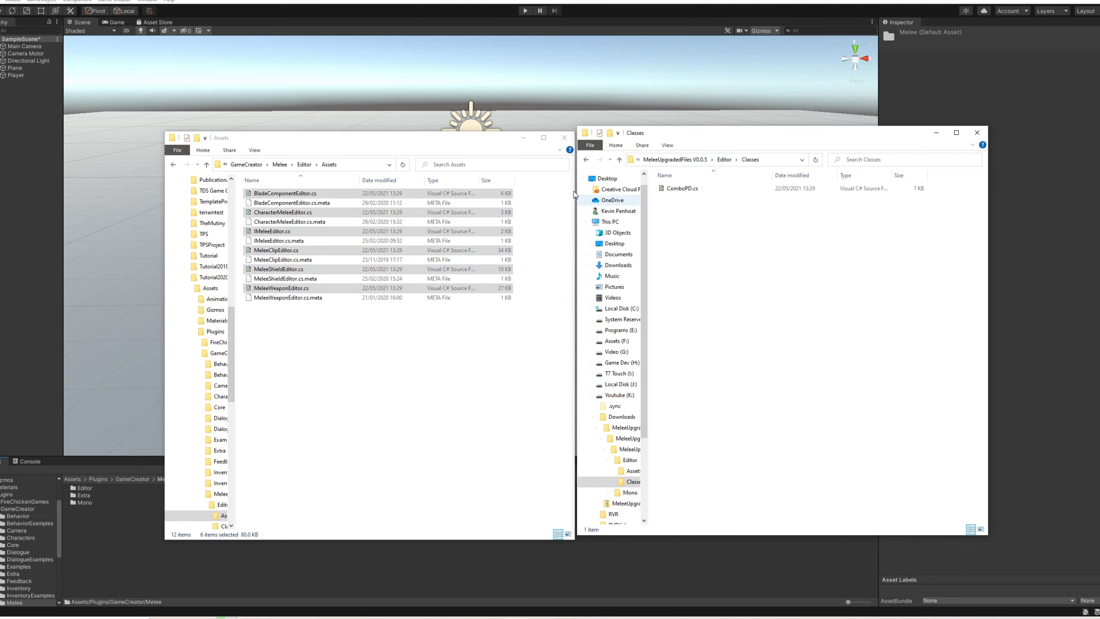
left_click(305, 164)
double_click(265, 202)
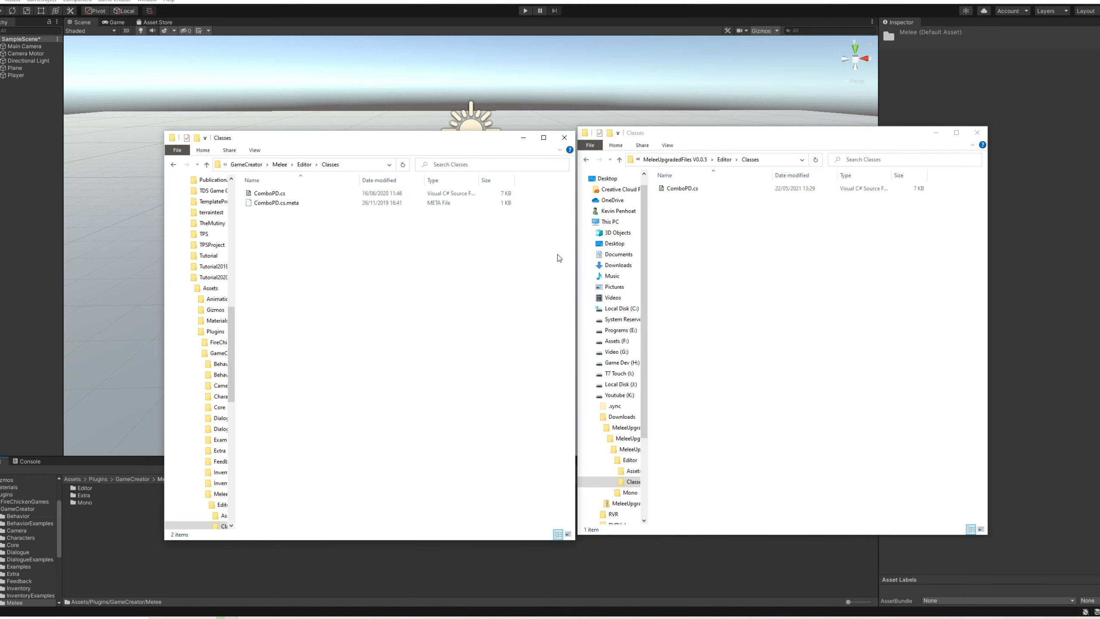
Copy the upgraded ComboPD.cs into the project's Editor > Classes folder, replacing the existing file
left_click(685, 189)
right_click(690, 194)
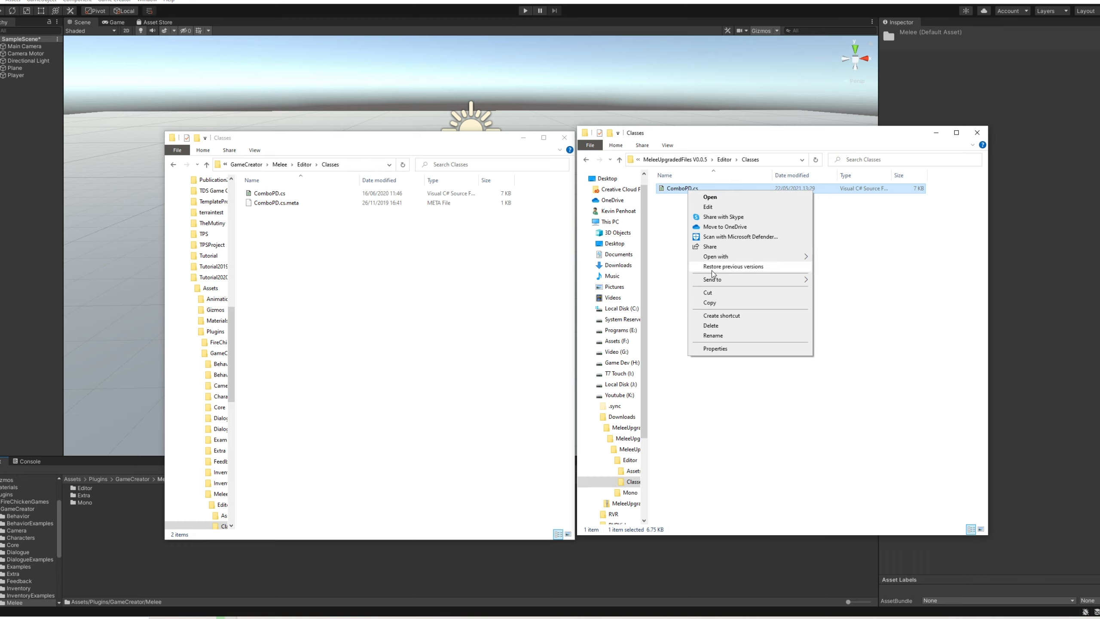
left_click(702, 303)
right_click(474, 299)
left_click(495, 361)
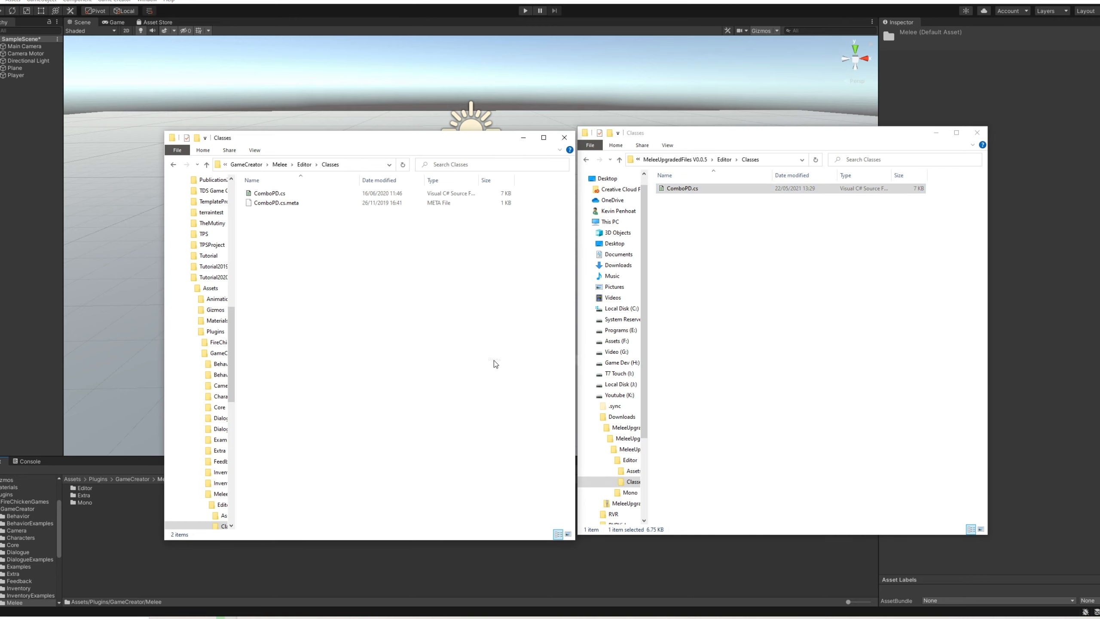
left_click(510, 274)
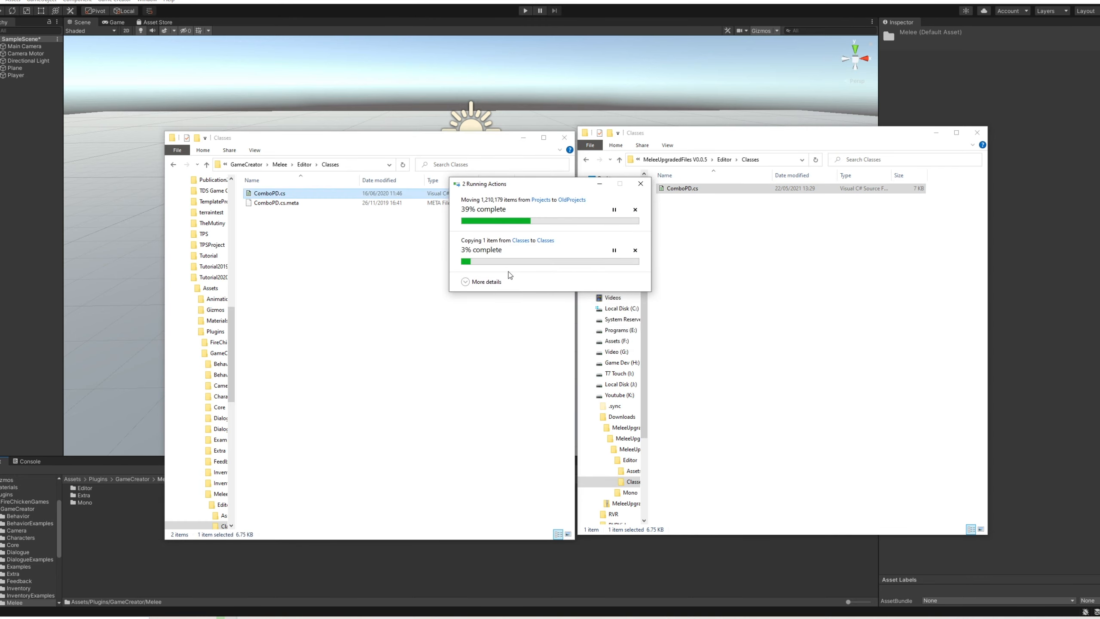
left_click(392, 298)
left_click(606, 186)
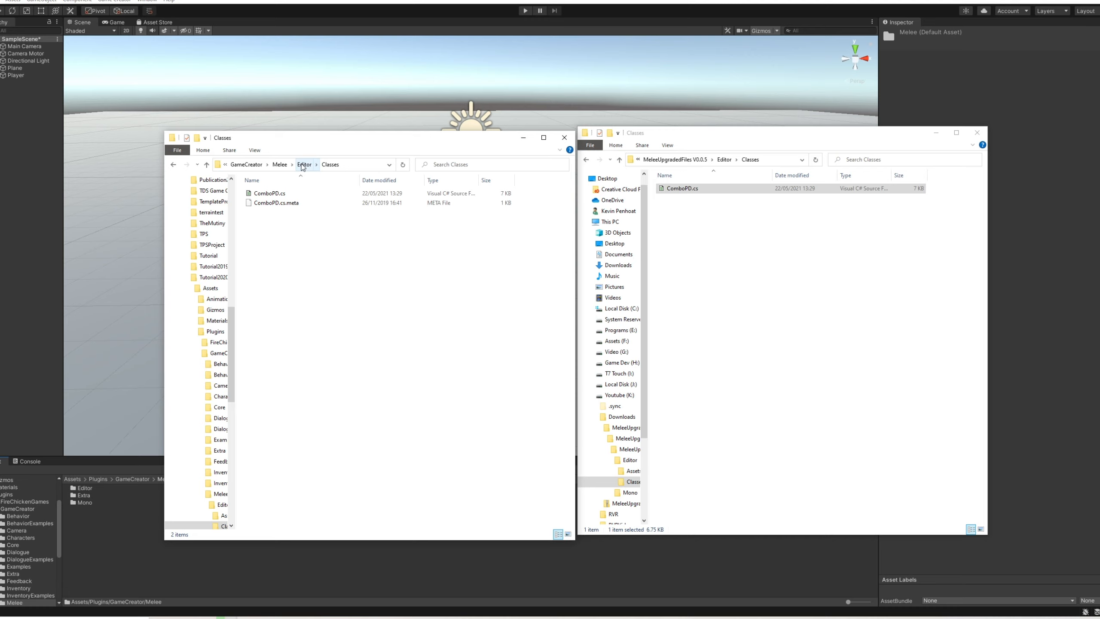
Open the Mono > Assets subfolder in both the extracted upgrade files and the project's Melee folder
left_click(728, 163)
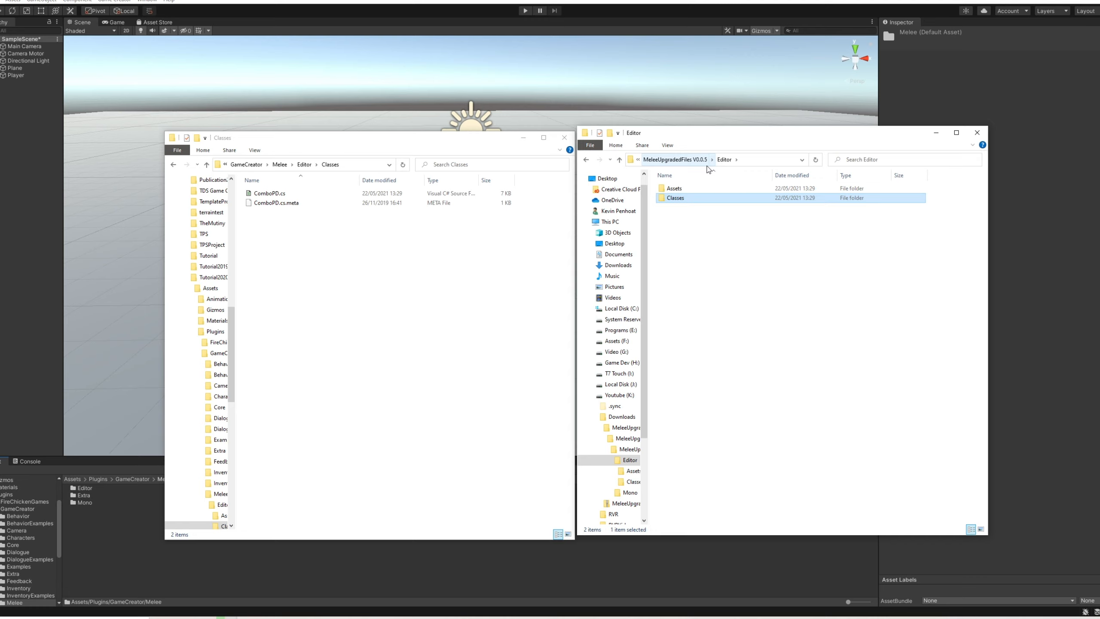
left_click(712, 159)
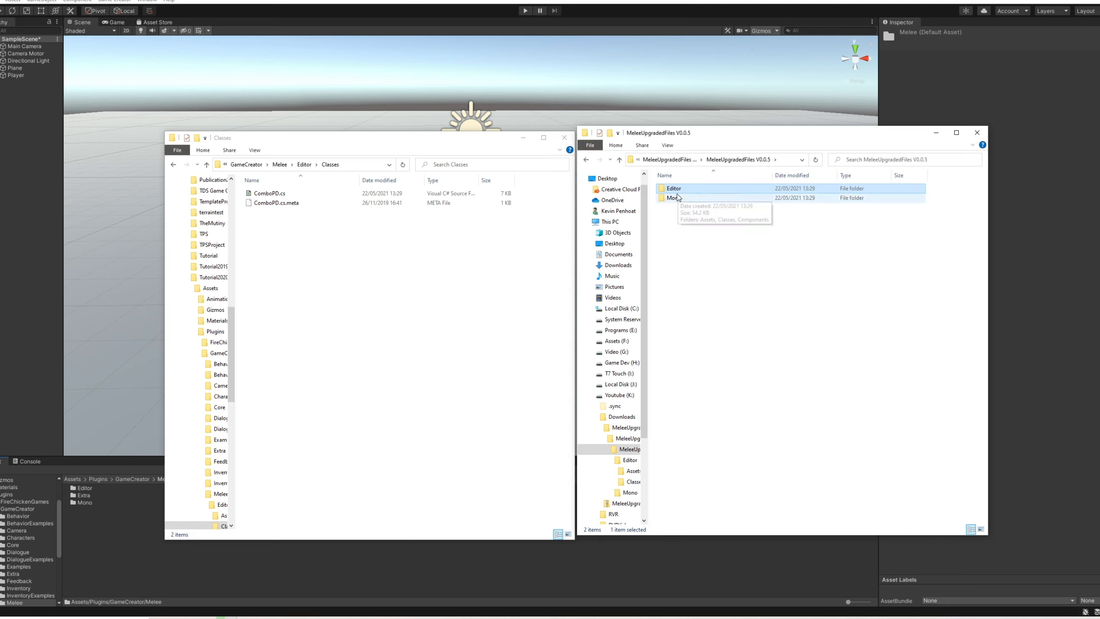
left_click(693, 217)
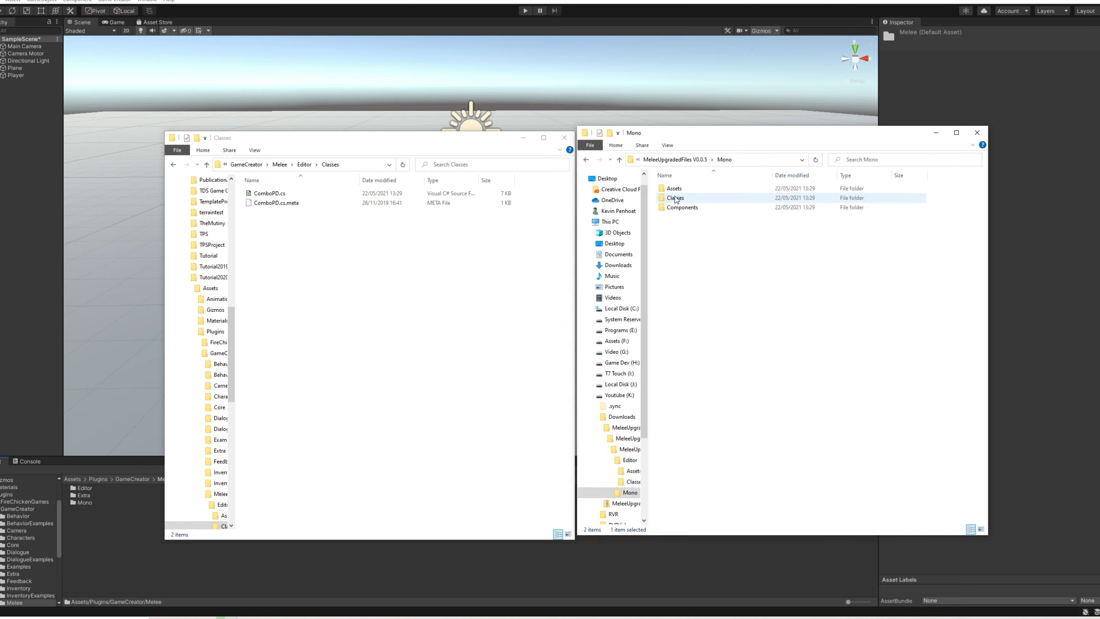
left_click(279, 164)
double_click(260, 212)
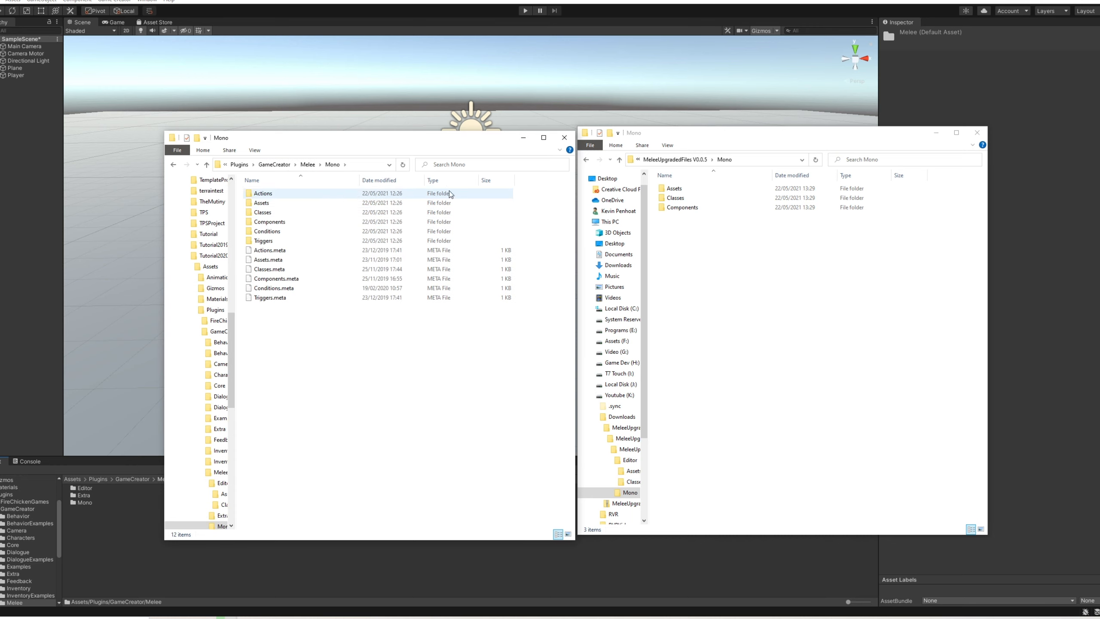
double_click(676, 188)
double_click(262, 202)
Copy MeleeClip.cs, MeleeShield.cs and MeleeWeapon.cs from the upgrade into the project's Mono > Assets folder, replacing the existing files
left_click(686, 281)
left_click_drag(686, 282, 654, 182)
right_click(695, 195)
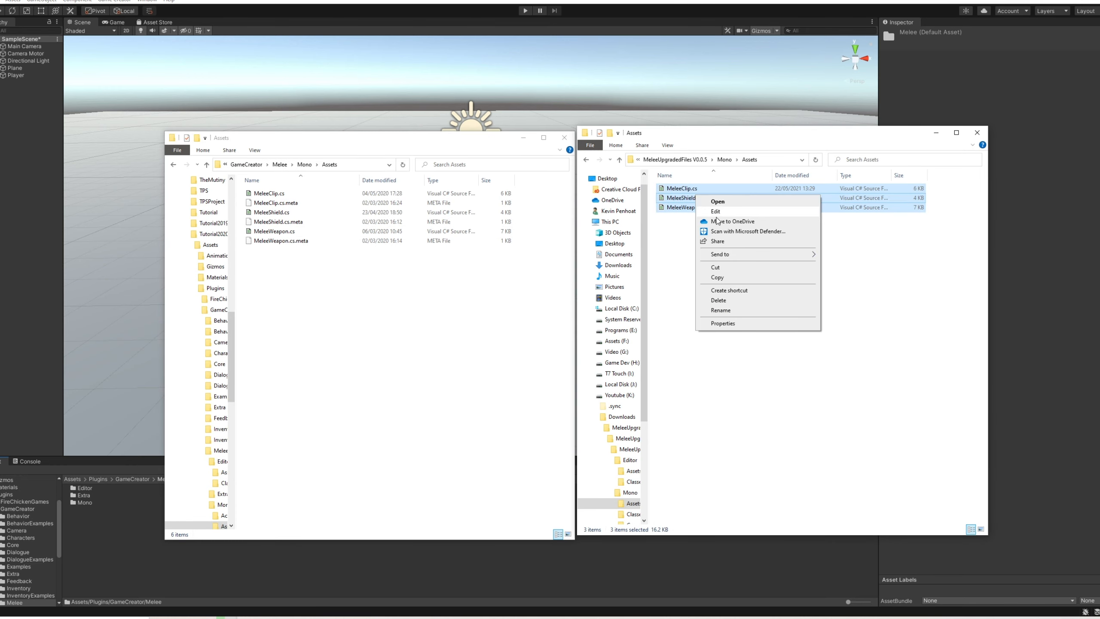
left_click(718, 277)
right_click(478, 324)
left_click(485, 385)
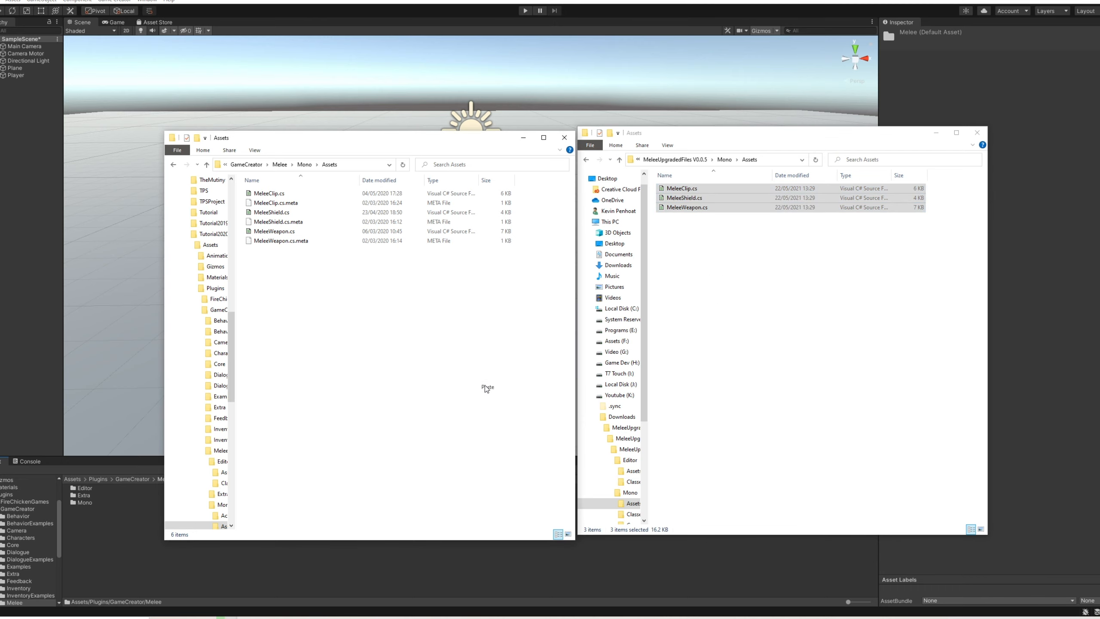
left_click(531, 273)
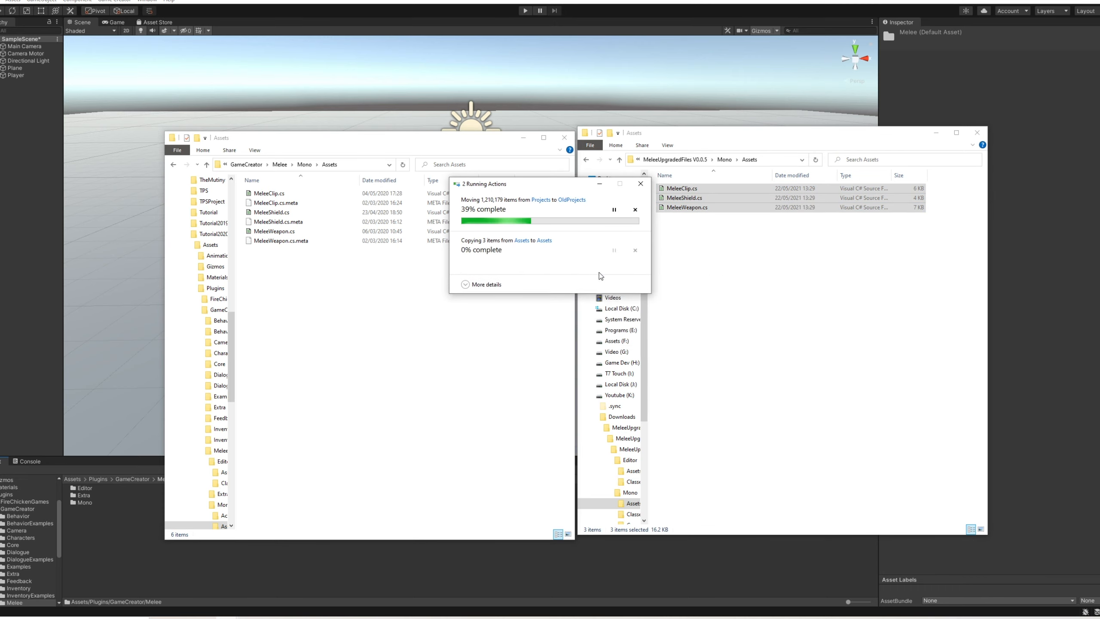
left_click(727, 136)
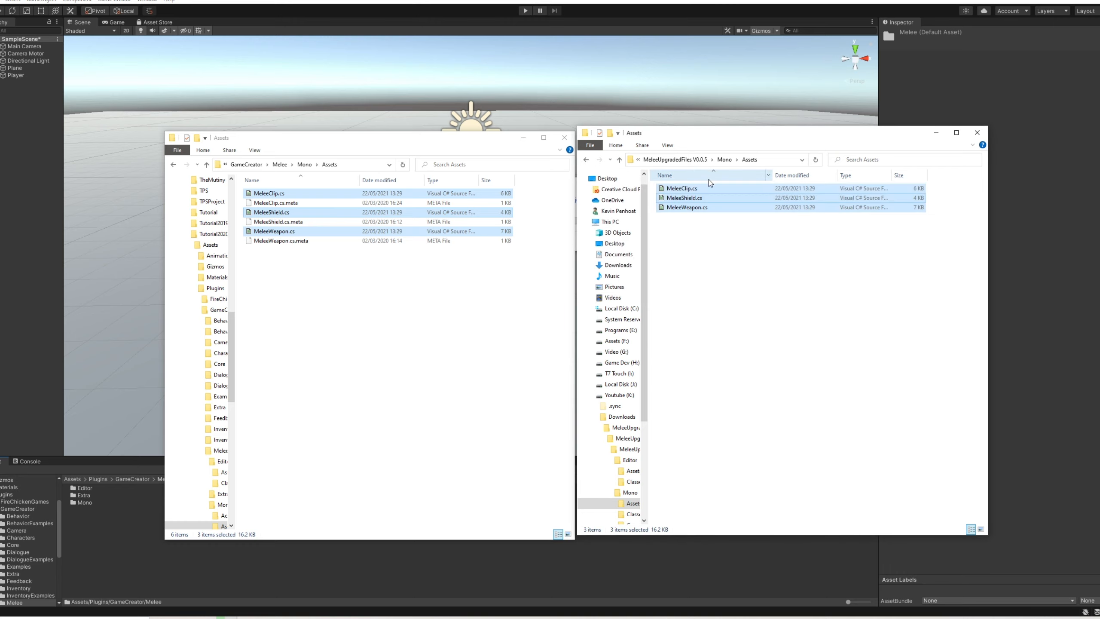
Open the Mono > Classes subfolder in both the extracted upgrade files and the project's Melee folder
left_click(723, 159)
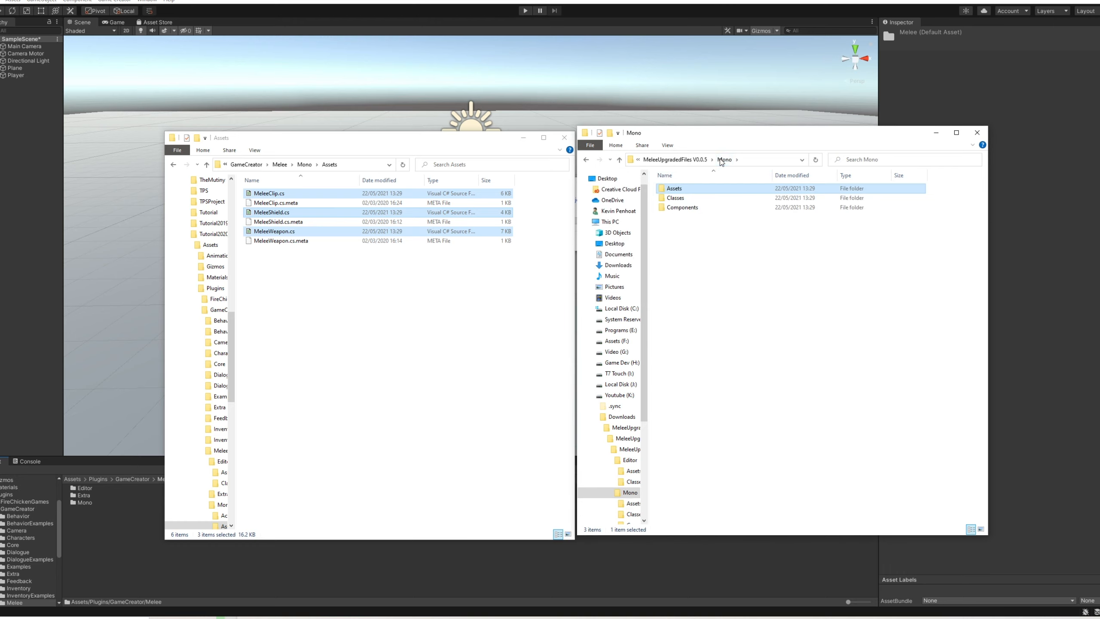
double_click(676, 198)
left_click(305, 164)
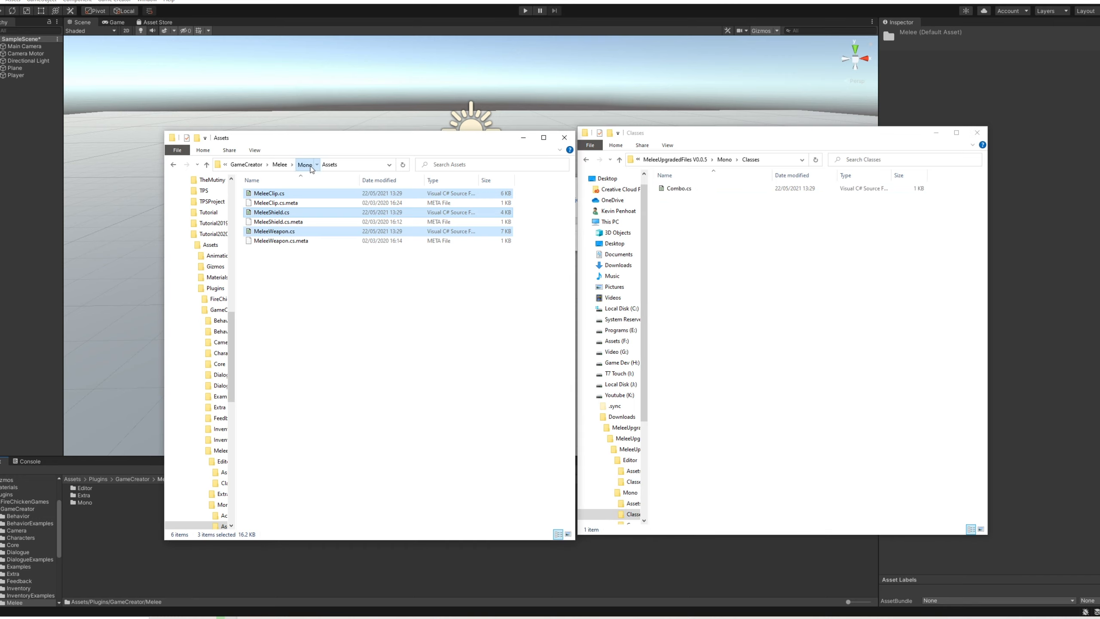
double_click(262, 212)
Copy the upgraded Combo.cs into the project's Mono > Classes folder, replacing the existing file
left_click(680, 190)
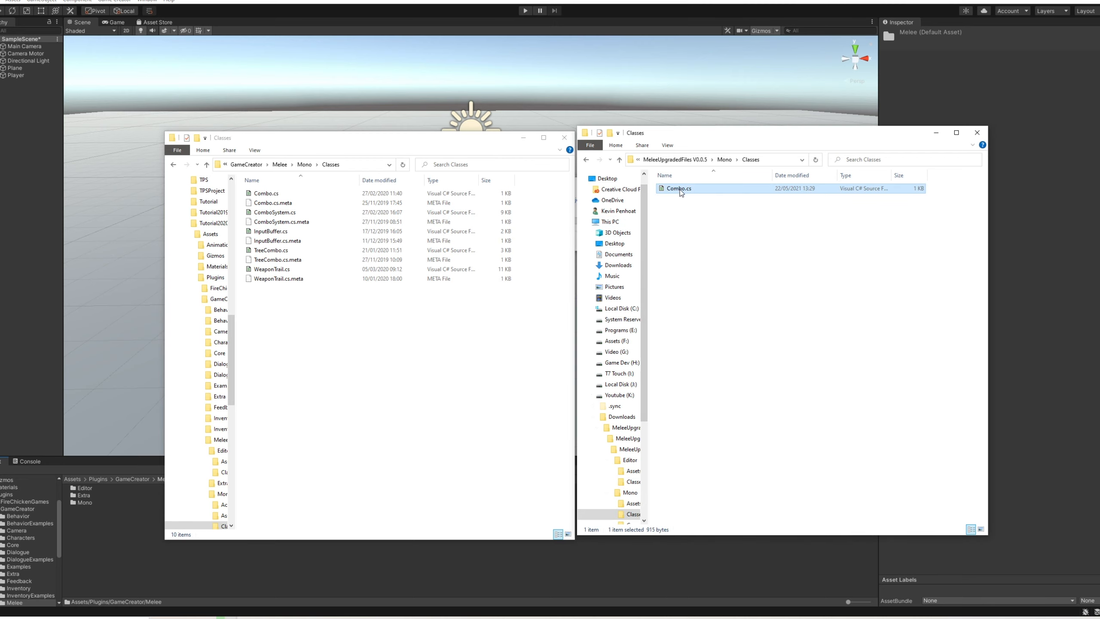
right_click(679, 190)
right_click(455, 334)
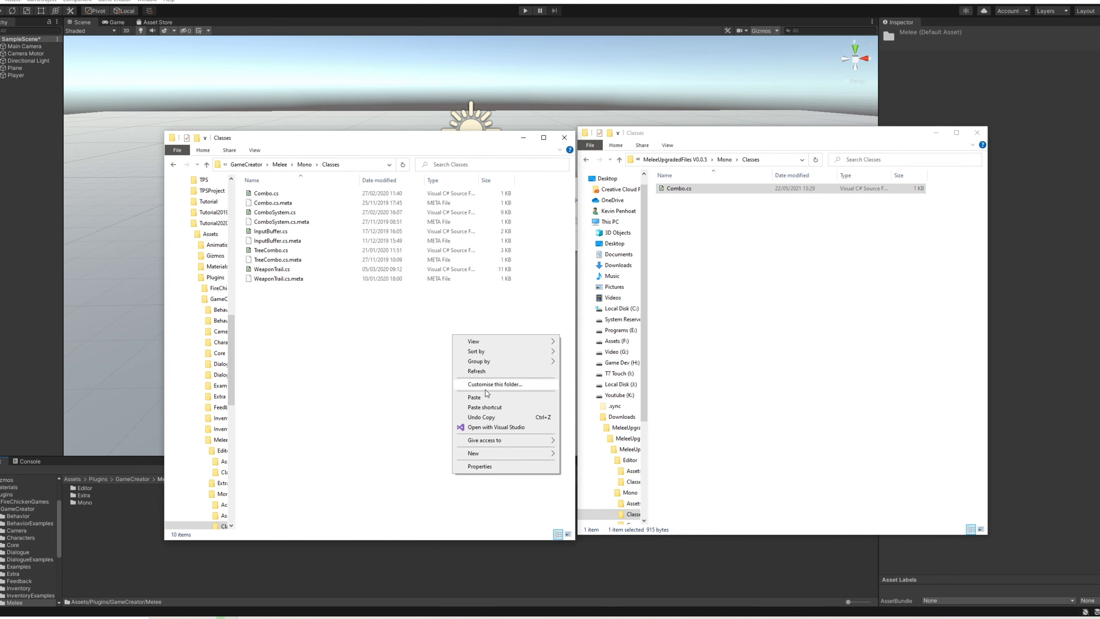
left_click(481, 396)
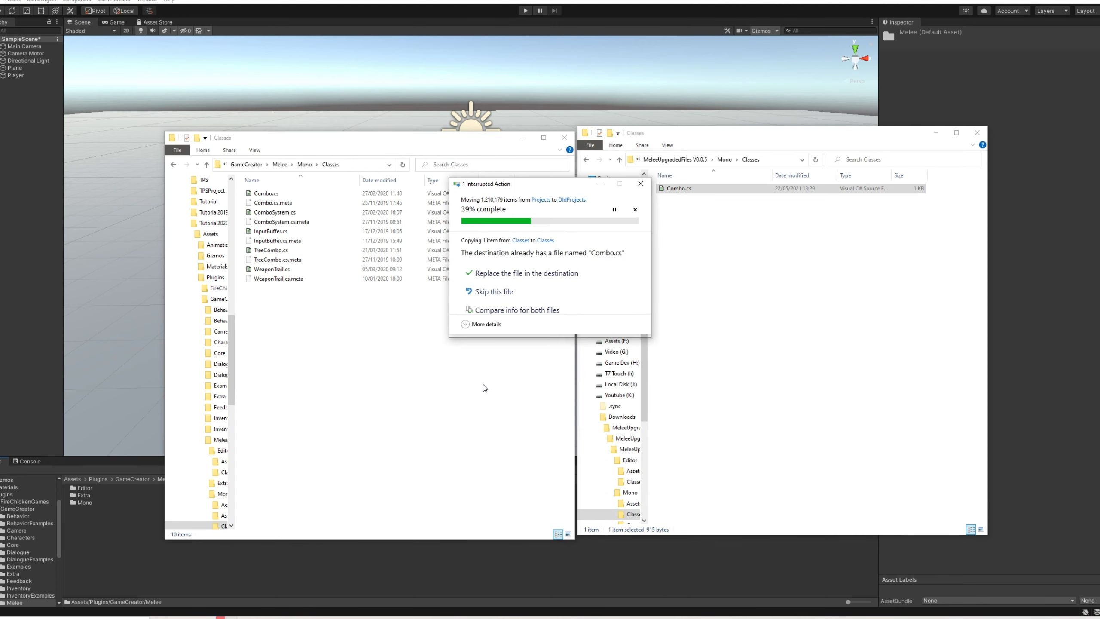
left_click(511, 275)
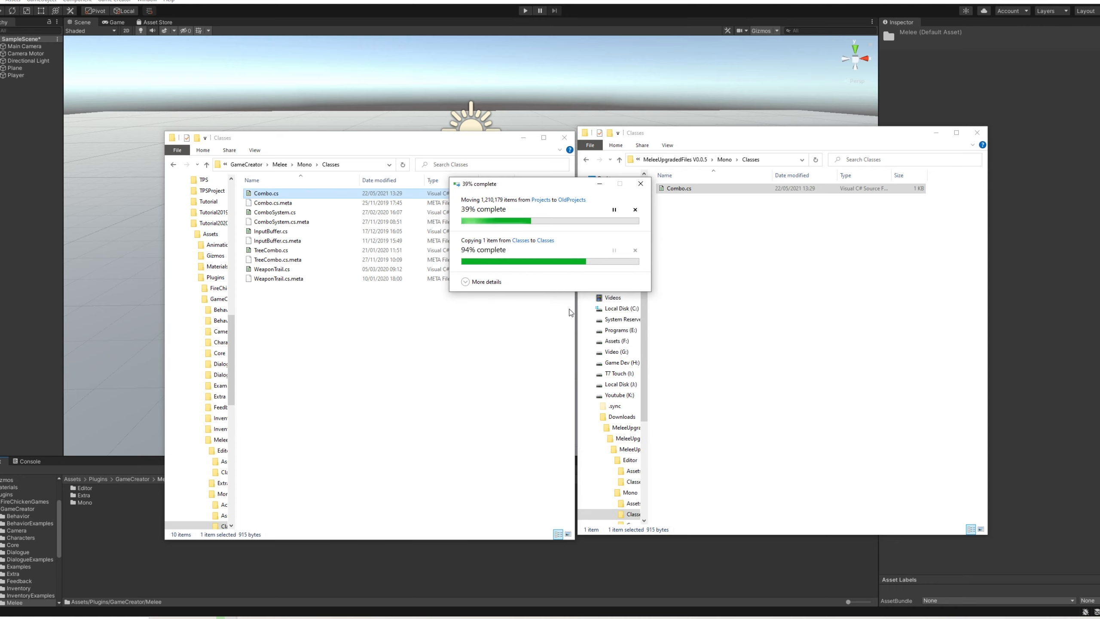
left_click(667, 326)
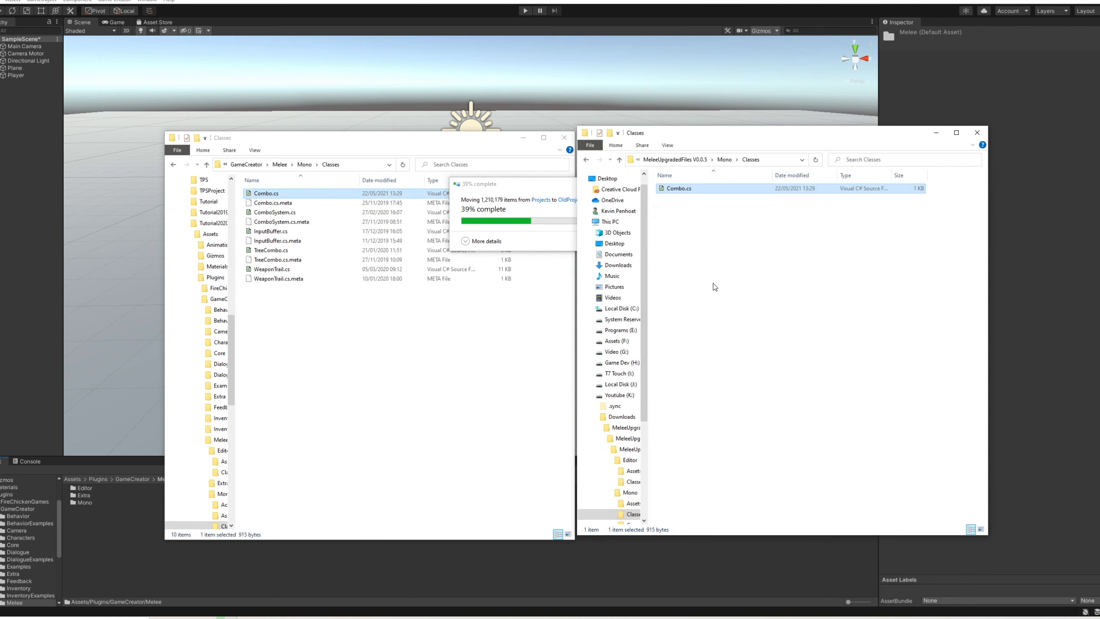
Open the Mono > Components subfolder in both the extracted upgrade files and the project's Melee folder
left_click(724, 160)
double_click(678, 208)
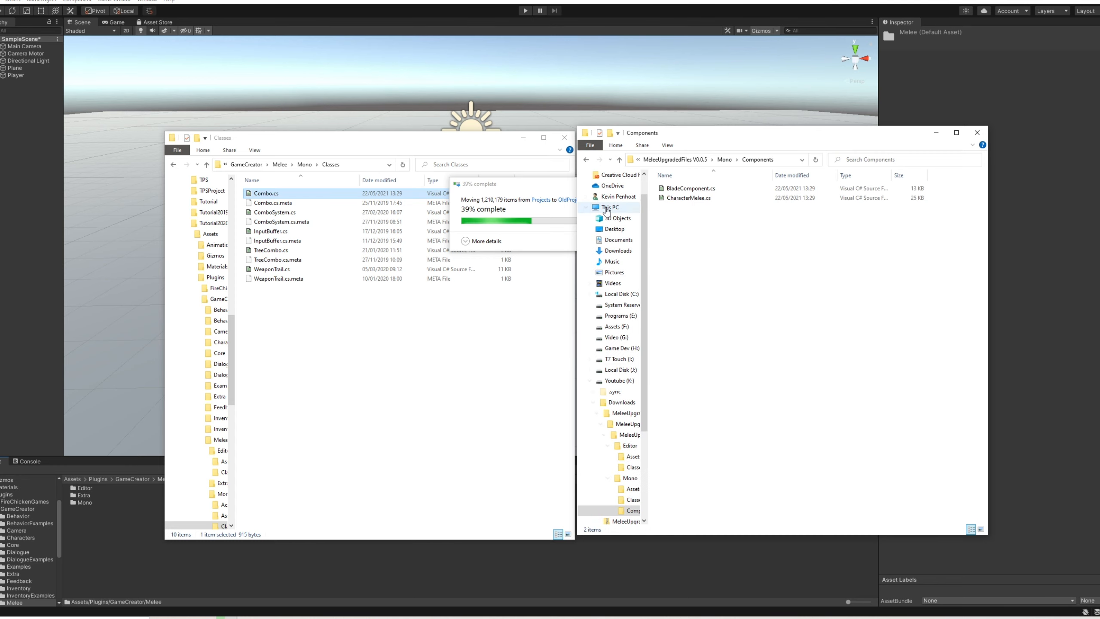
left_click(429, 149)
left_click(305, 164)
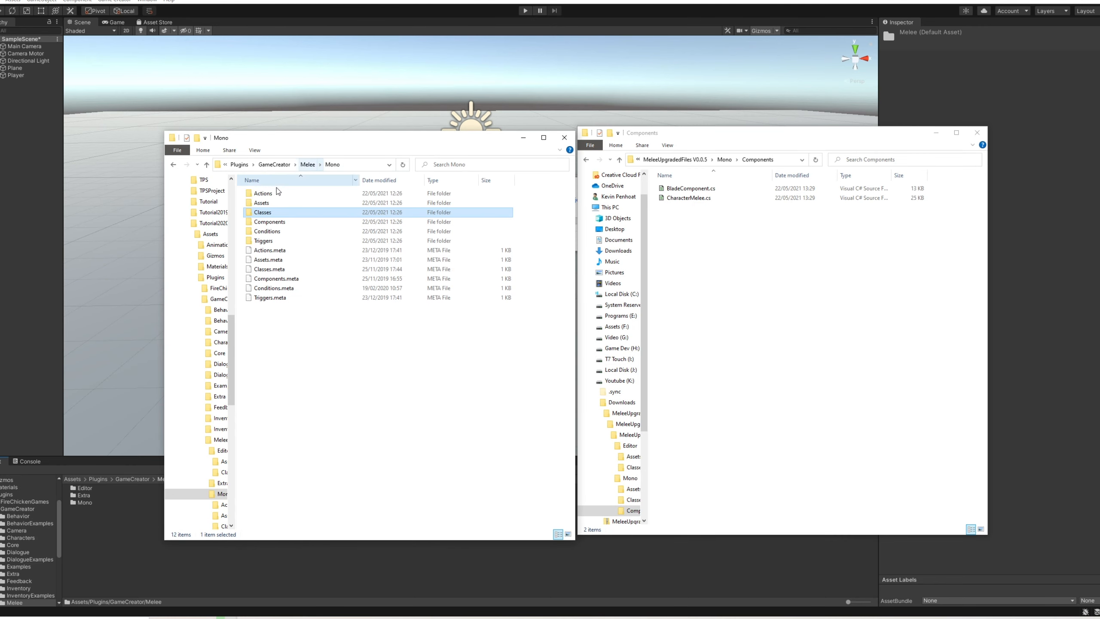
double_click(279, 213)
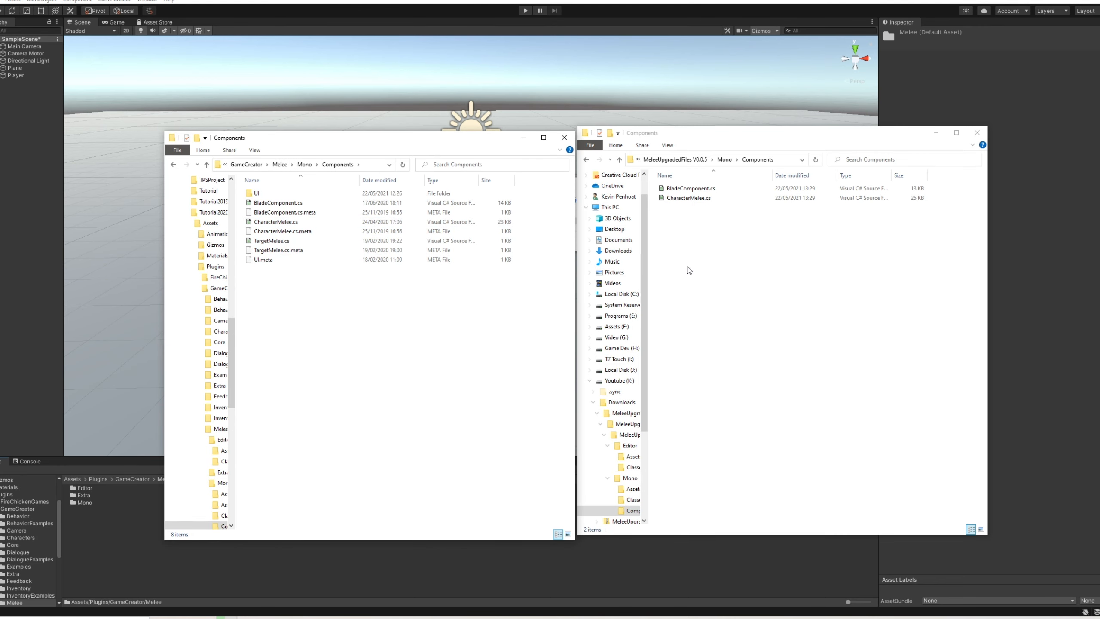
Copy the upgraded BladeComponent.cs and CharacterMelee.cs into the project's Mono > Components folder, replacing the existing files
left_click_drag(708, 240, 684, 174)
right_click(701, 198)
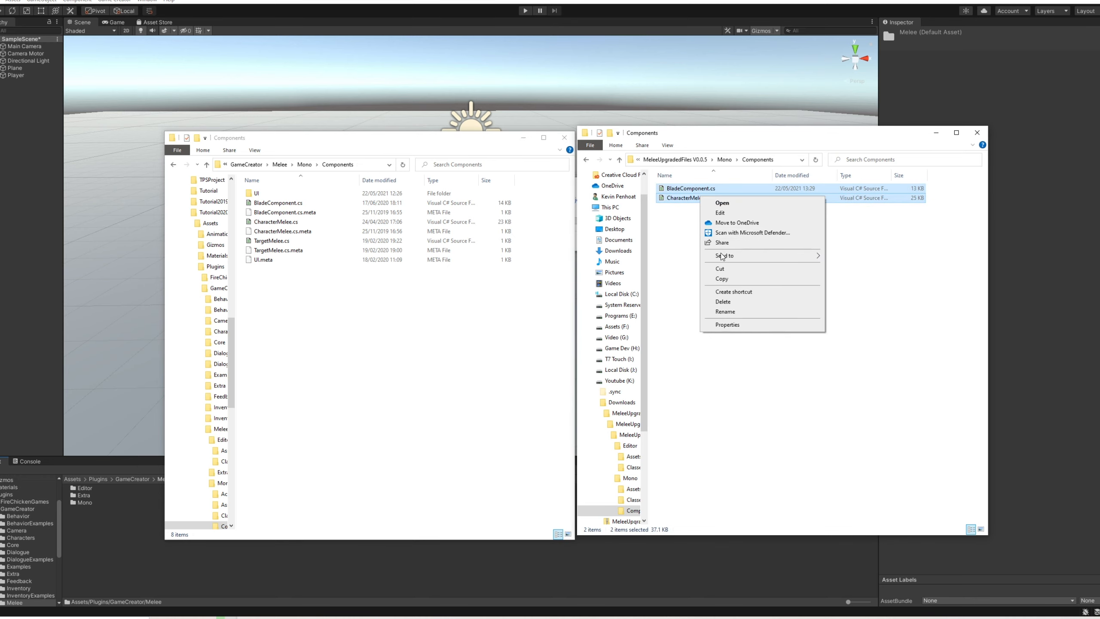
left_click(724, 283)
right_click(419, 338)
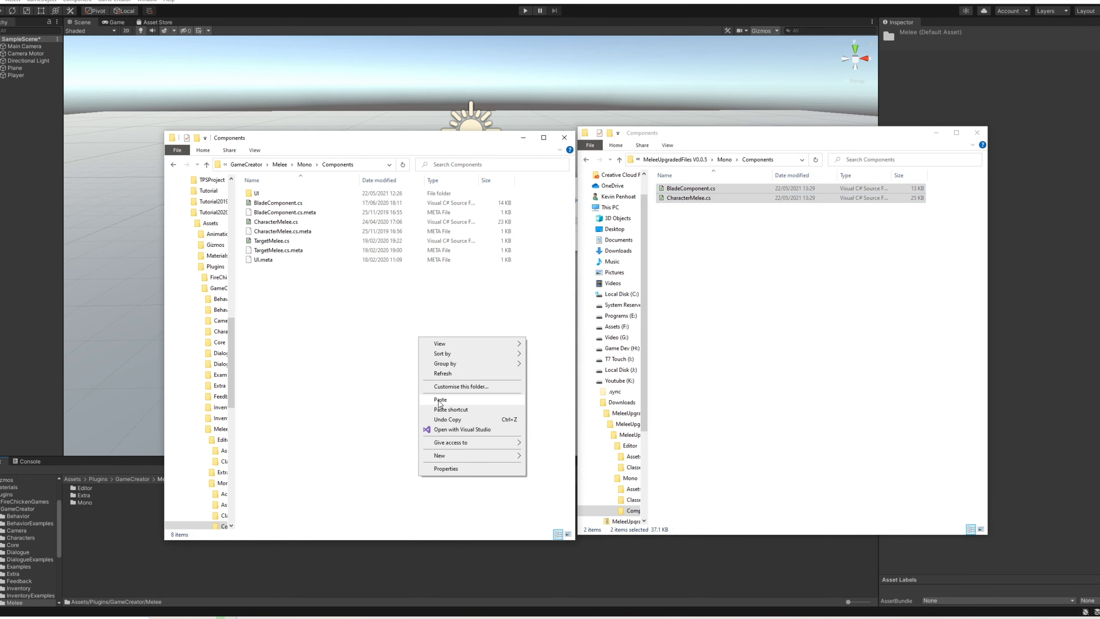
left_click(444, 400)
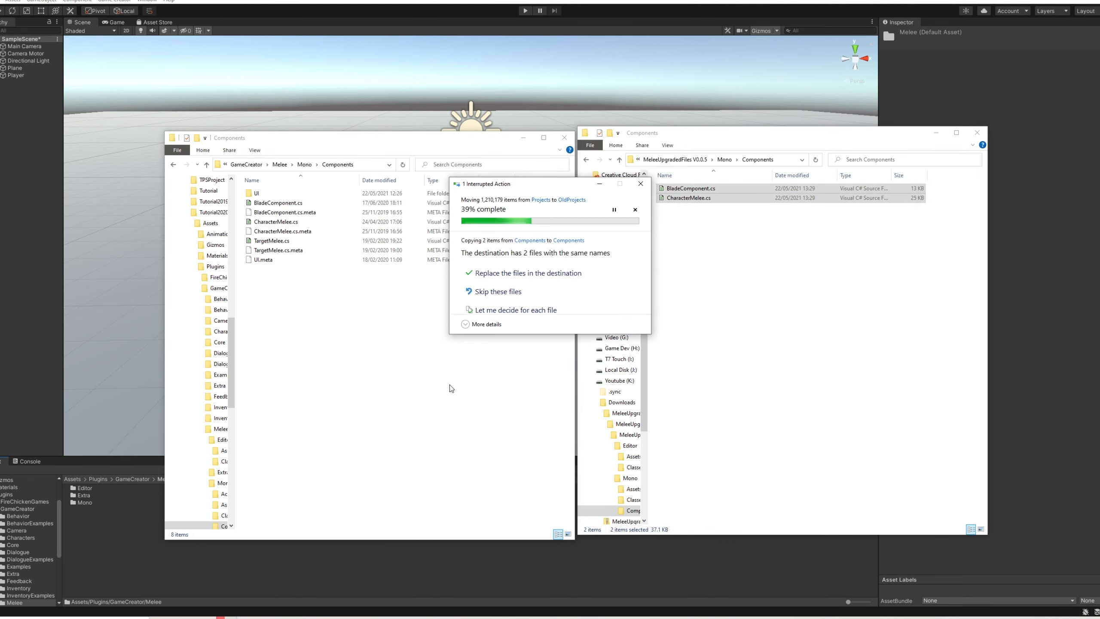
left_click(518, 274)
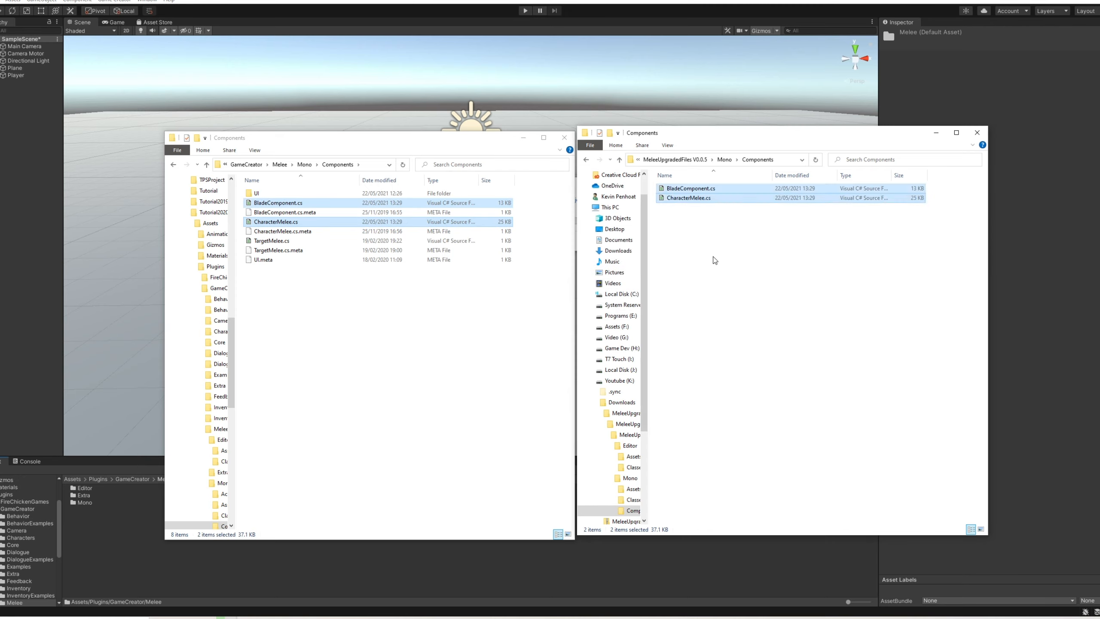
Go back to the outer MeleeUpgradedFiles V0.0.5 folder and minimize both File Explorer windows to return to Unity
left_click(675, 160)
left_click(679, 160)
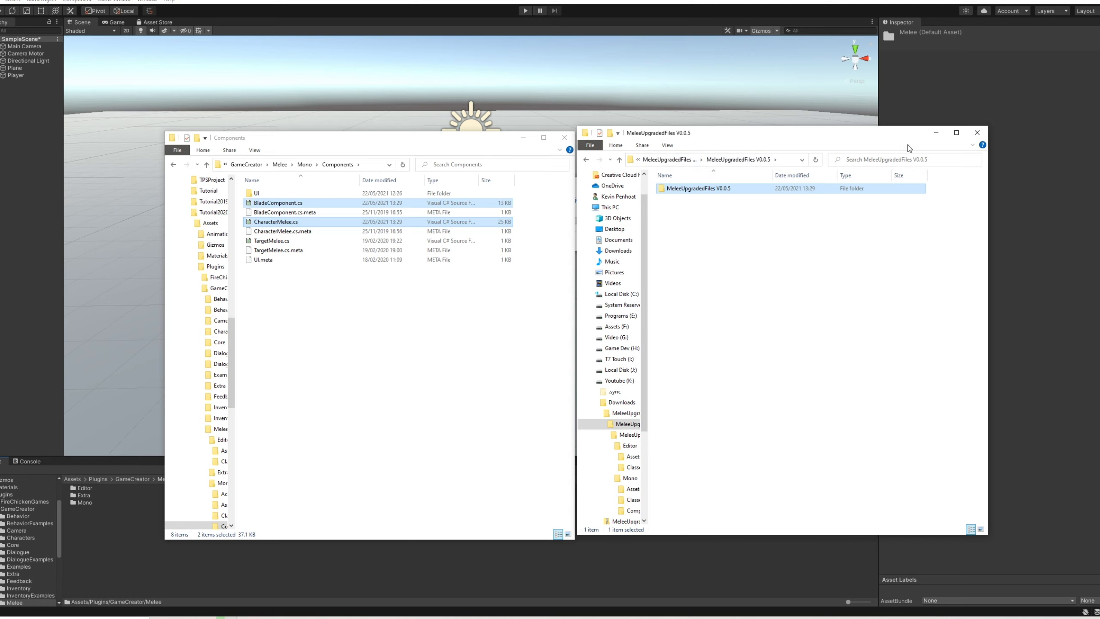
left_click(936, 133)
left_click(524, 139)
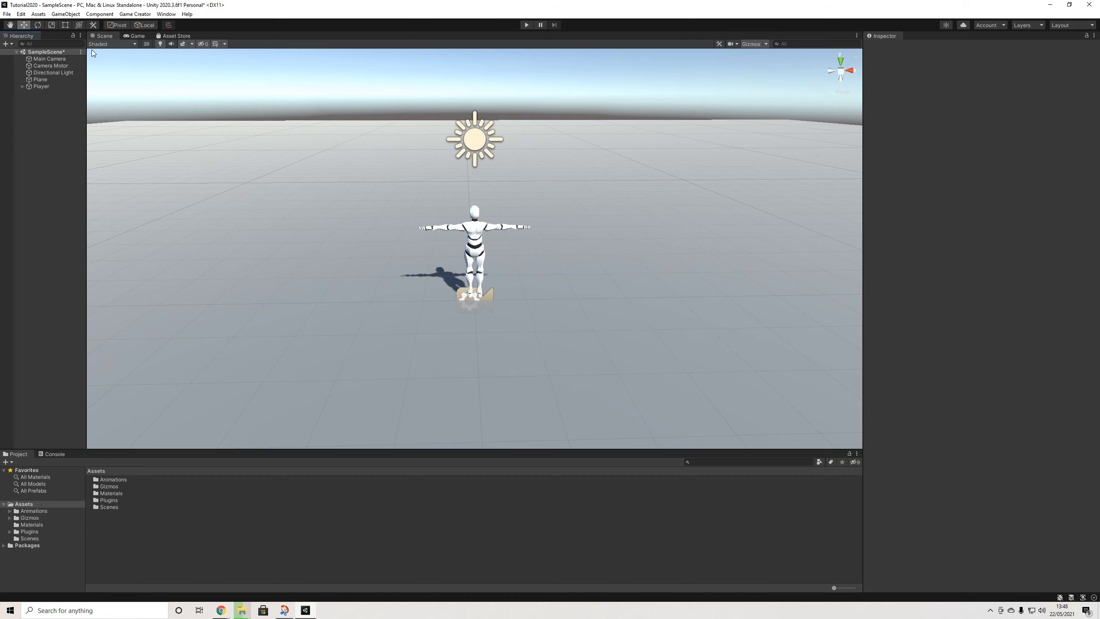
Change the Camera Motor object's camera type to Orbit Camera
left_click(51, 66)
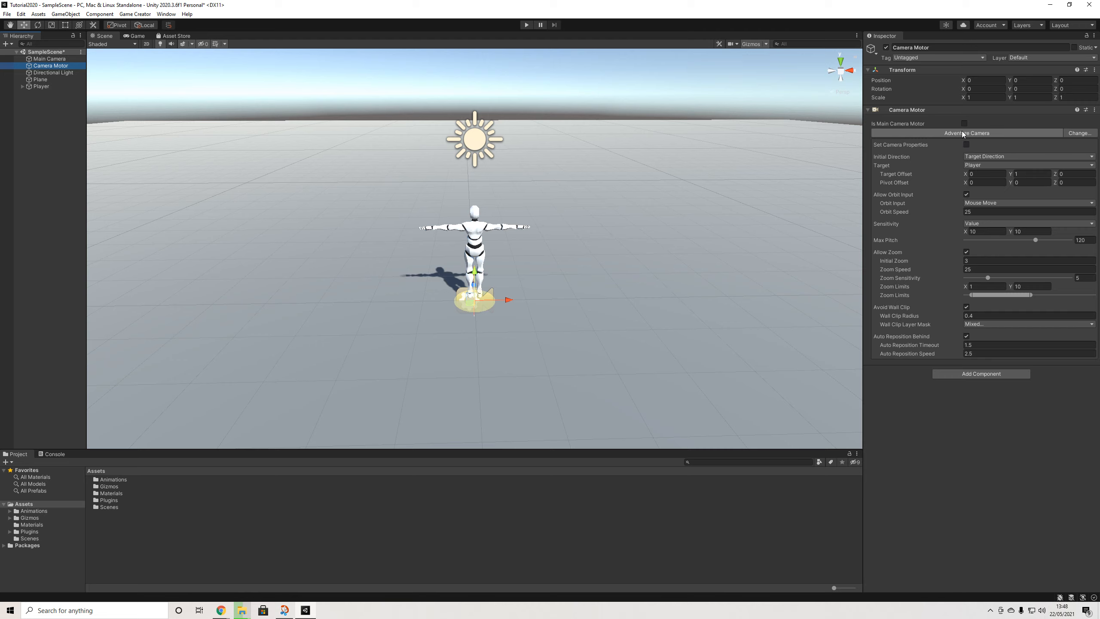
left_click(1071, 135)
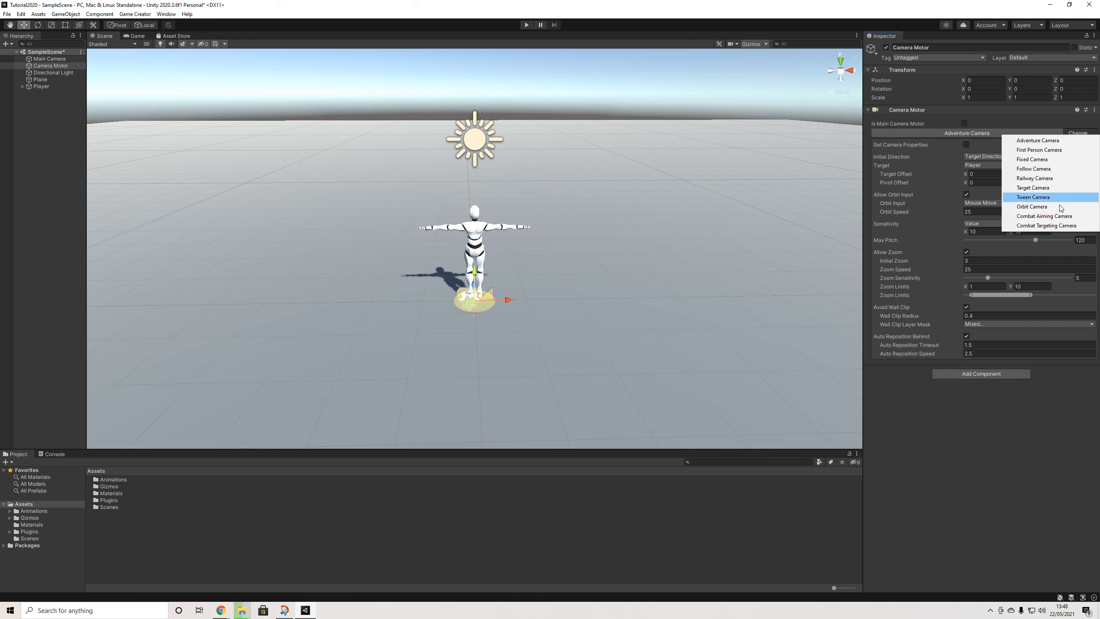
left_click(1060, 207)
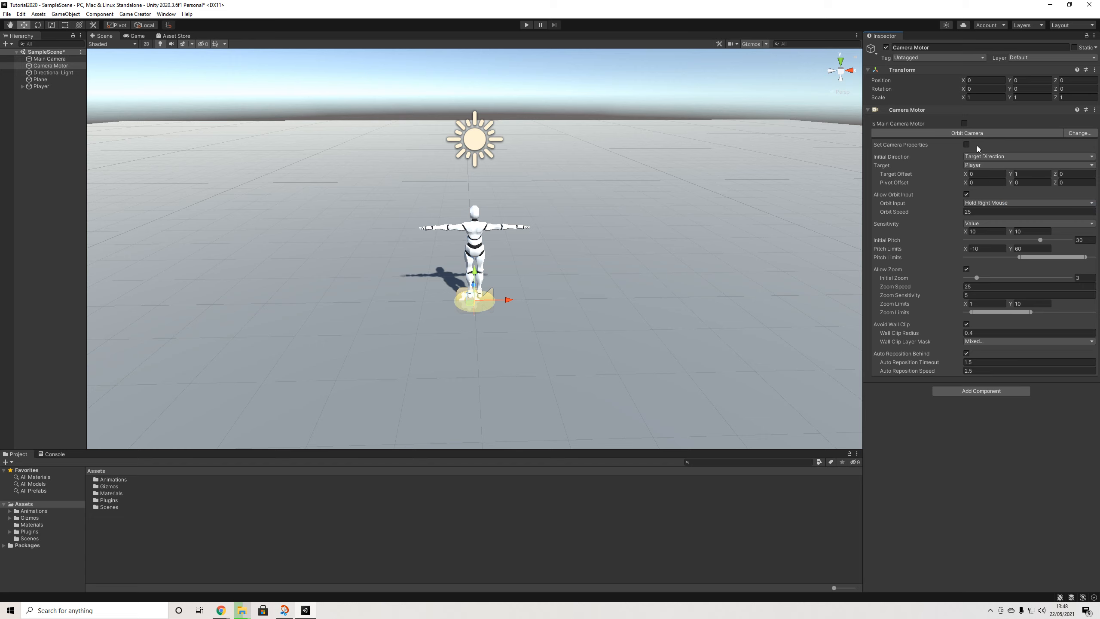
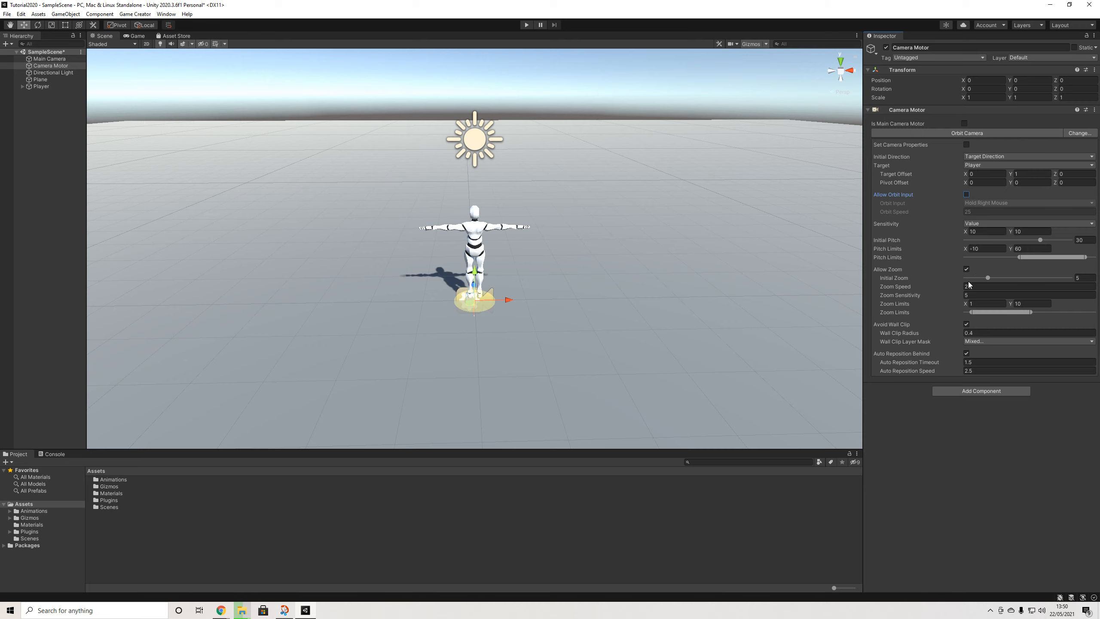
Disable Allow Zoom on the Camera Motor, set Auto Reposition Timeout to 0.5 and Speed to 1, and briefly play-test the scene
left_click(967, 269)
left_click(986, 363)
type("0.5")
left_click(982, 371)
type("1")
left_click(940, 415)
left_click(527, 24)
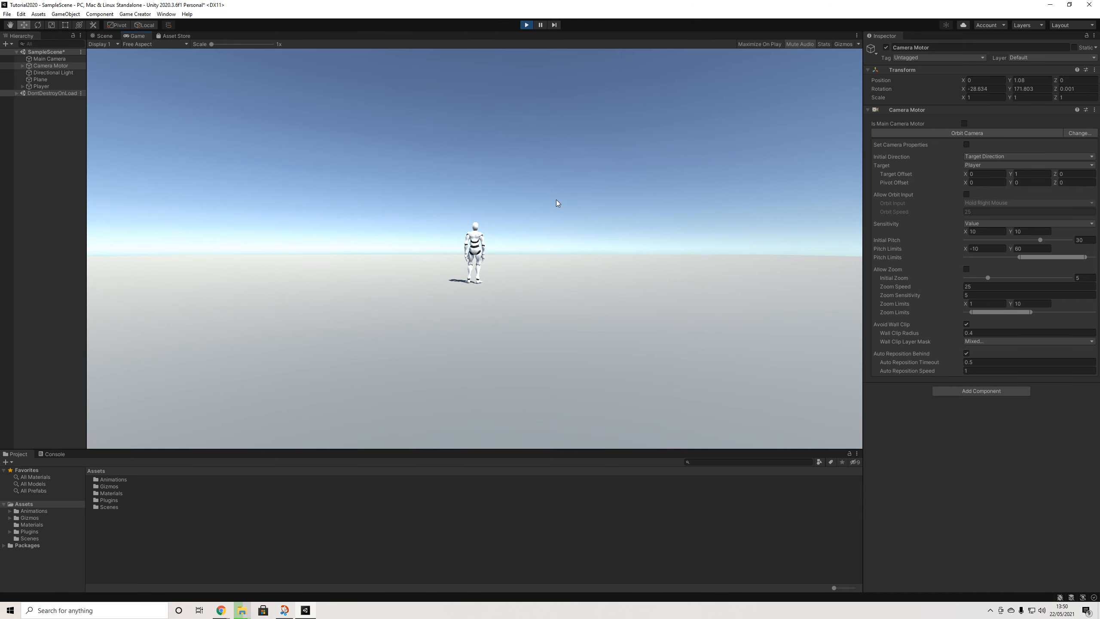
left_click(527, 25)
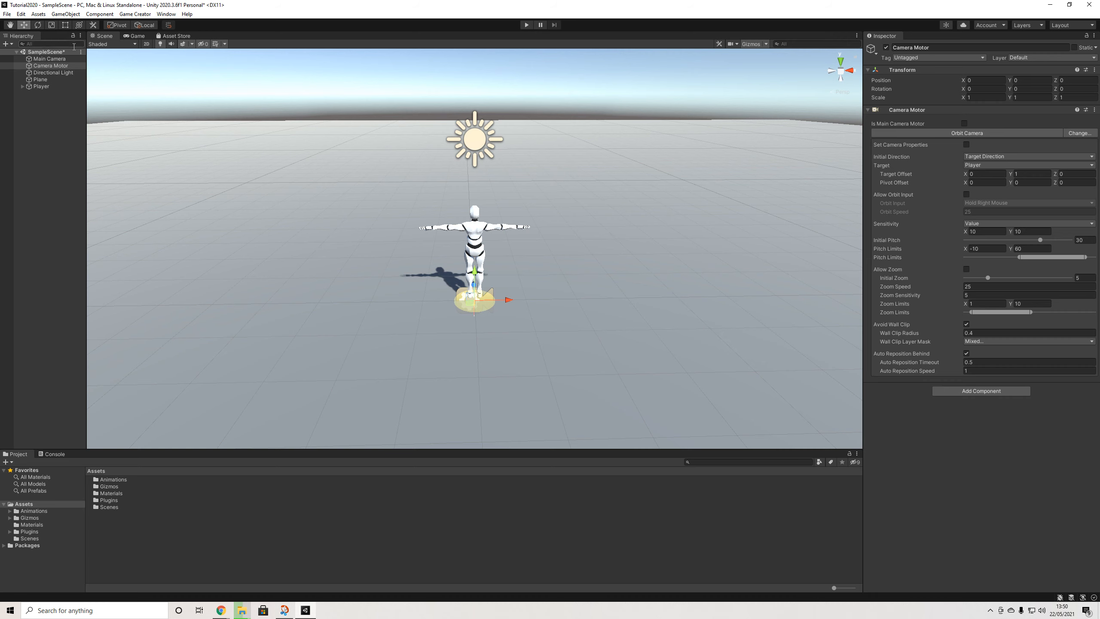
Assign the Camera Motor object as the Current Camera Motor in the Main Camera's Camera Controller
left_click(49, 59)
left_click_drag(982, 346, 982, 345)
Play-test the scene, running the character in several directions to check how the orbit camera repositions behind it
left_click(526, 26)
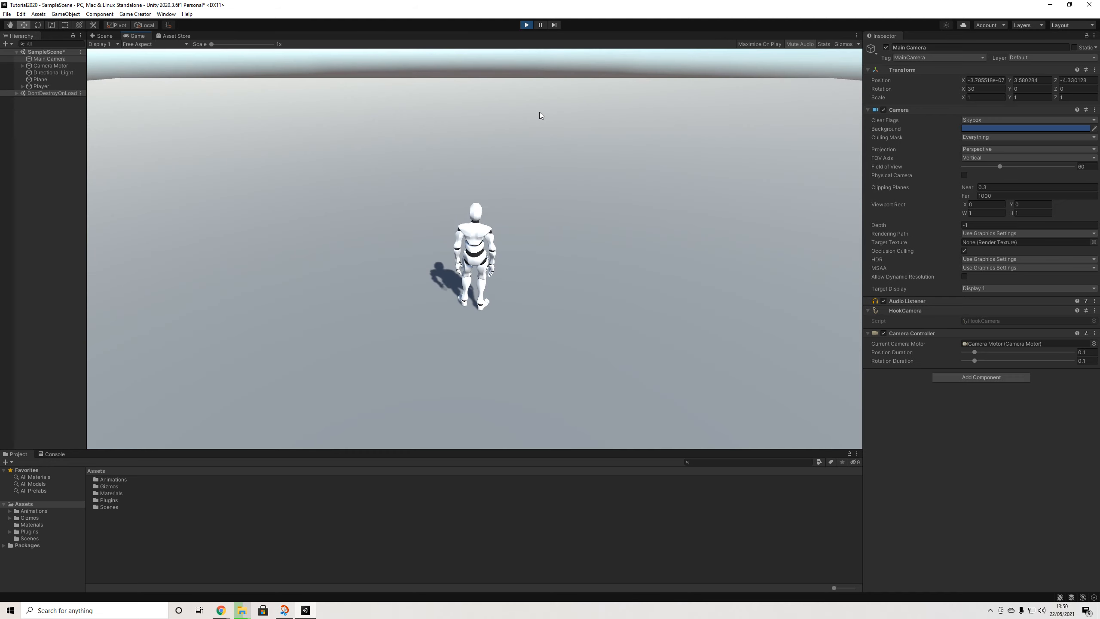
key("w")
key("d")
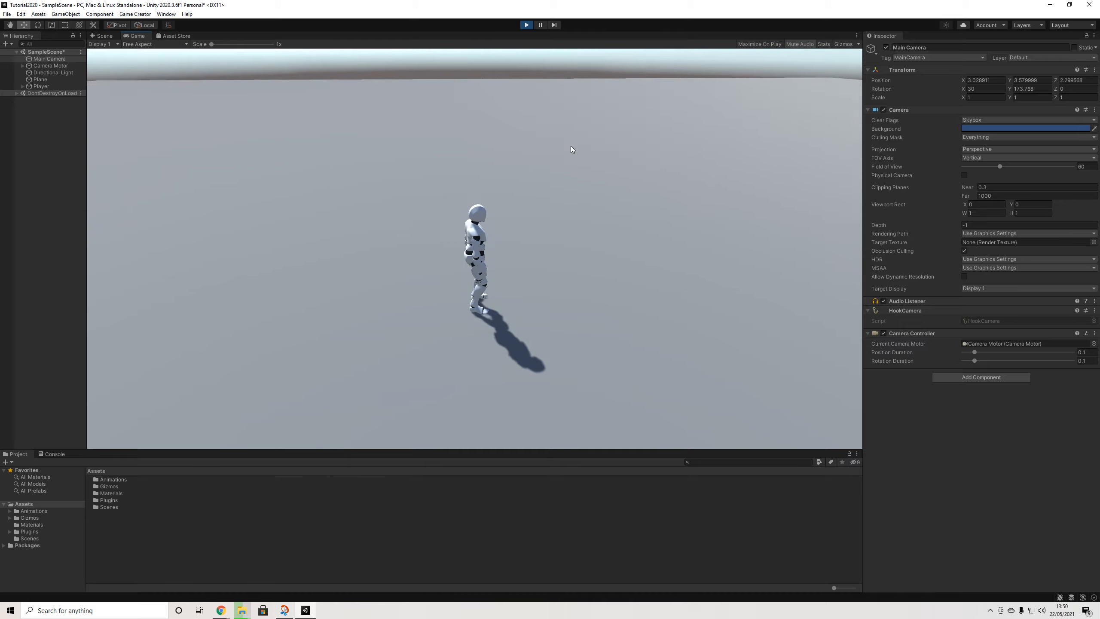
key("a")
key("s")
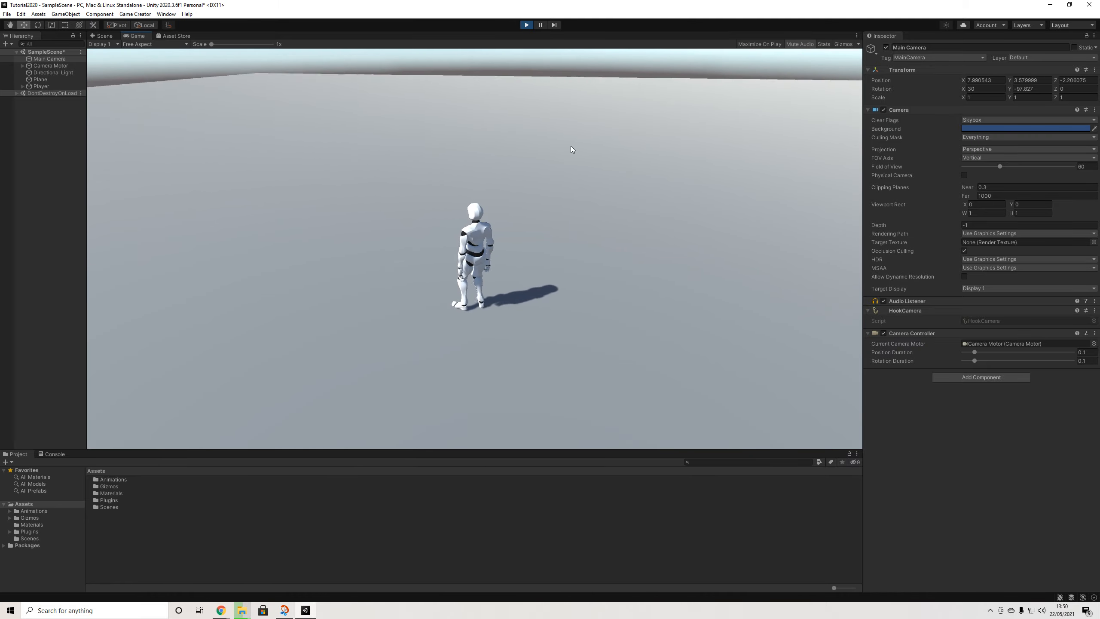
key("d")
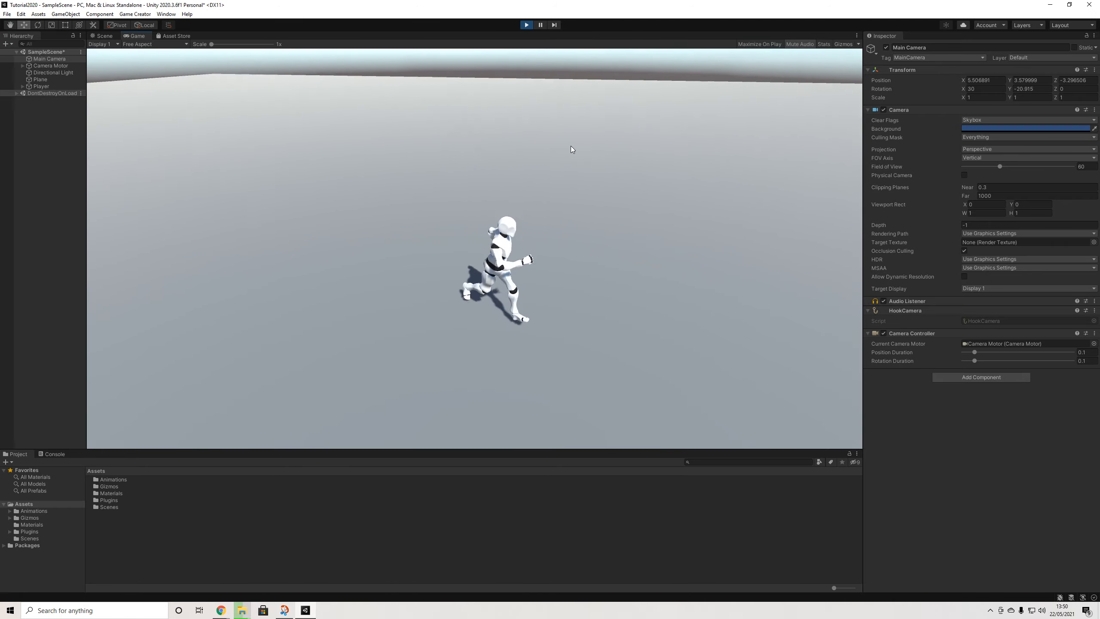
key("s")
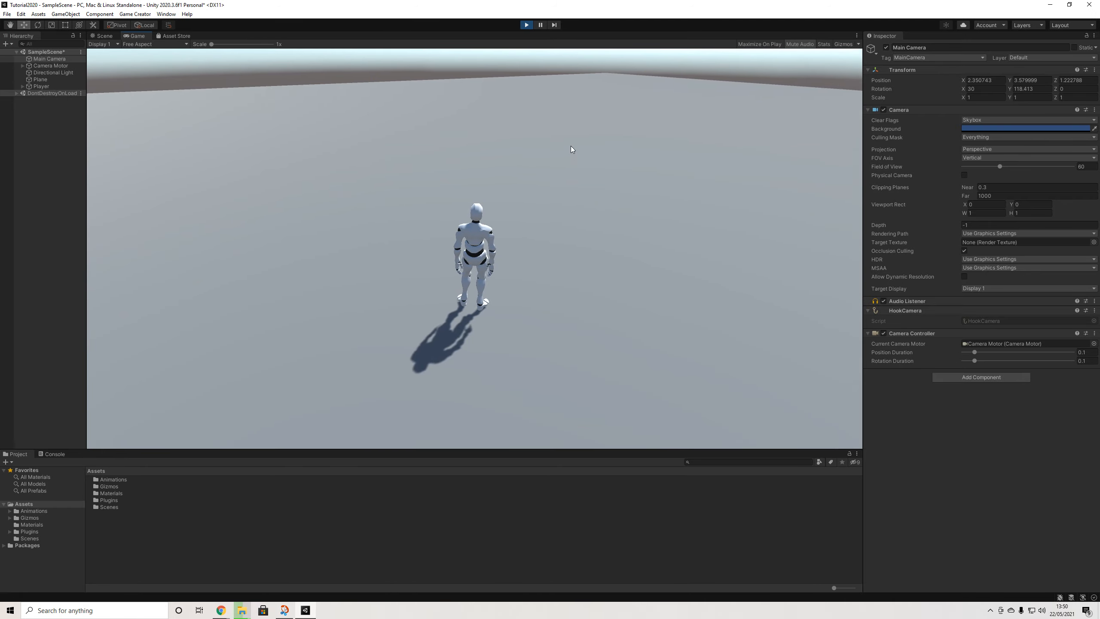
key("d")
key("w")
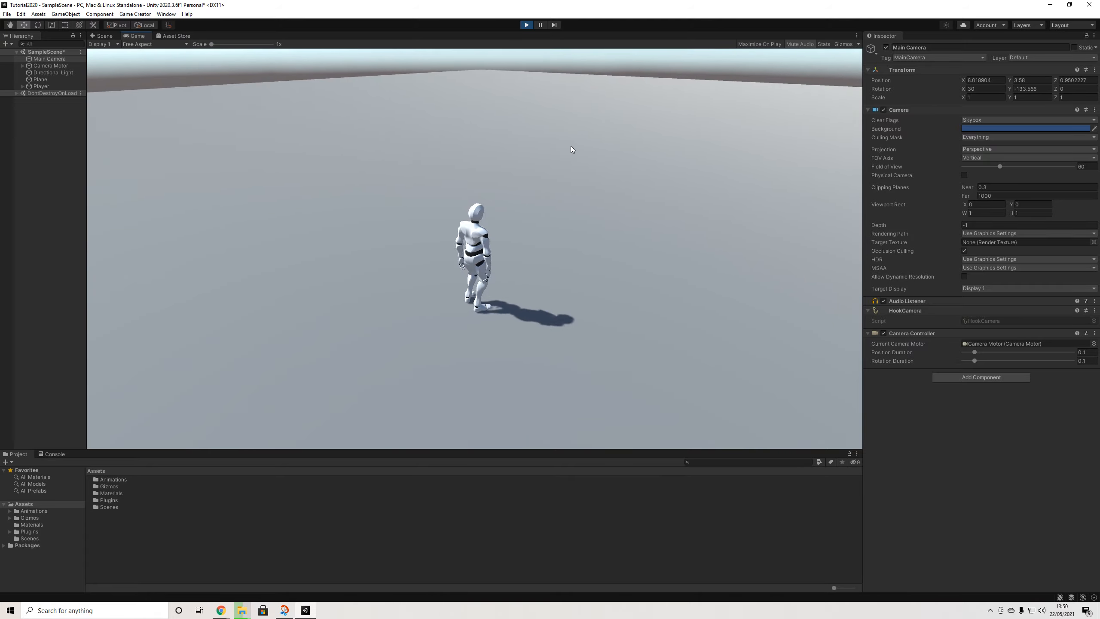
key("a")
key("s")
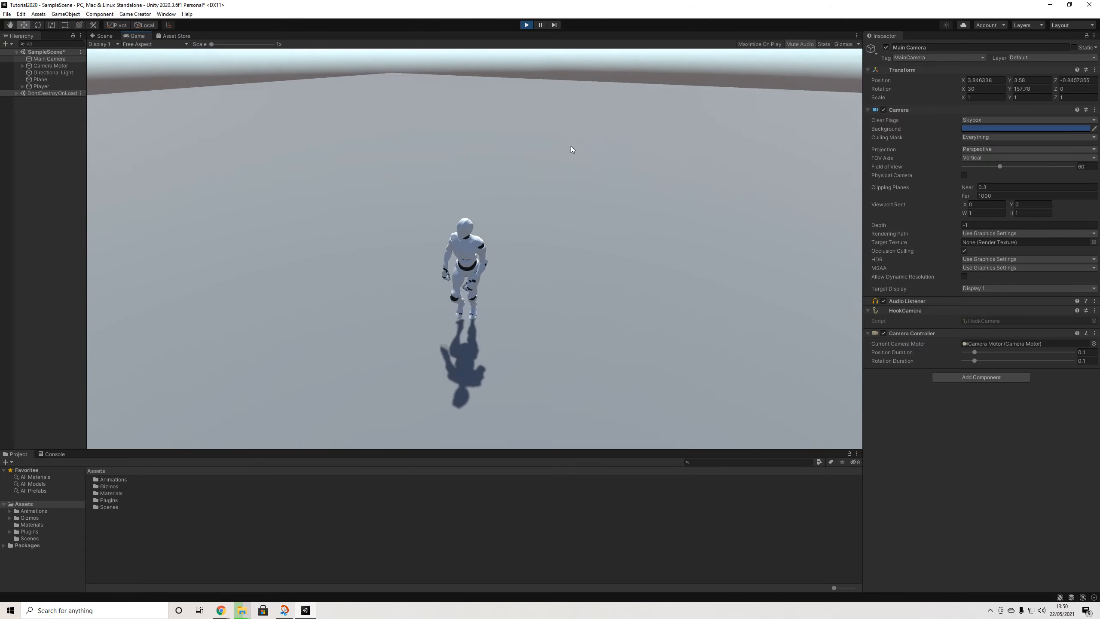
key("w")
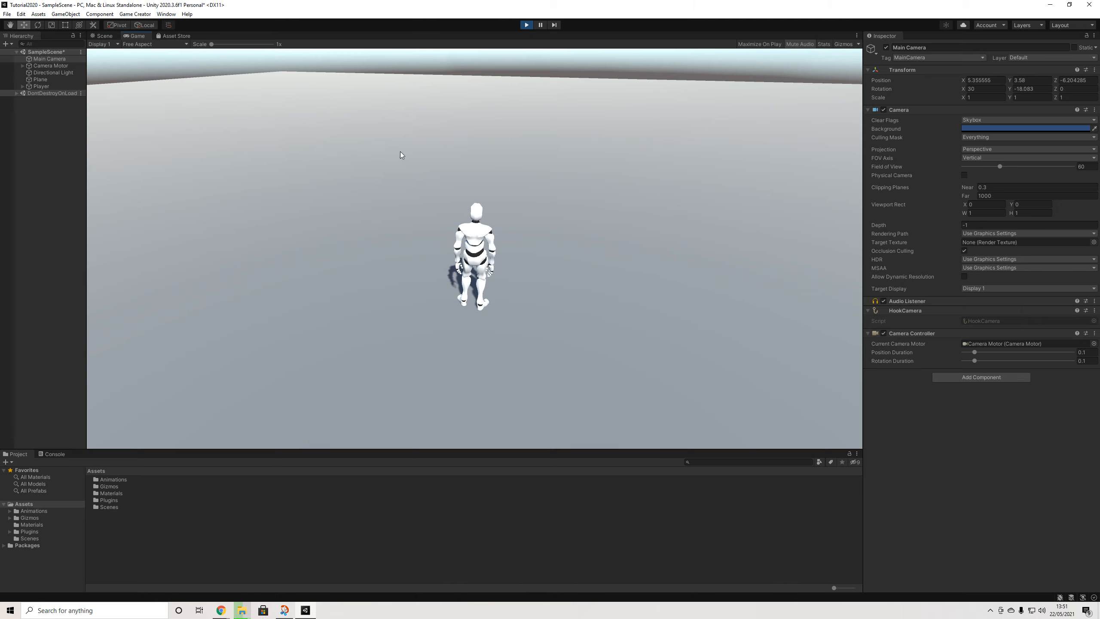
key("d")
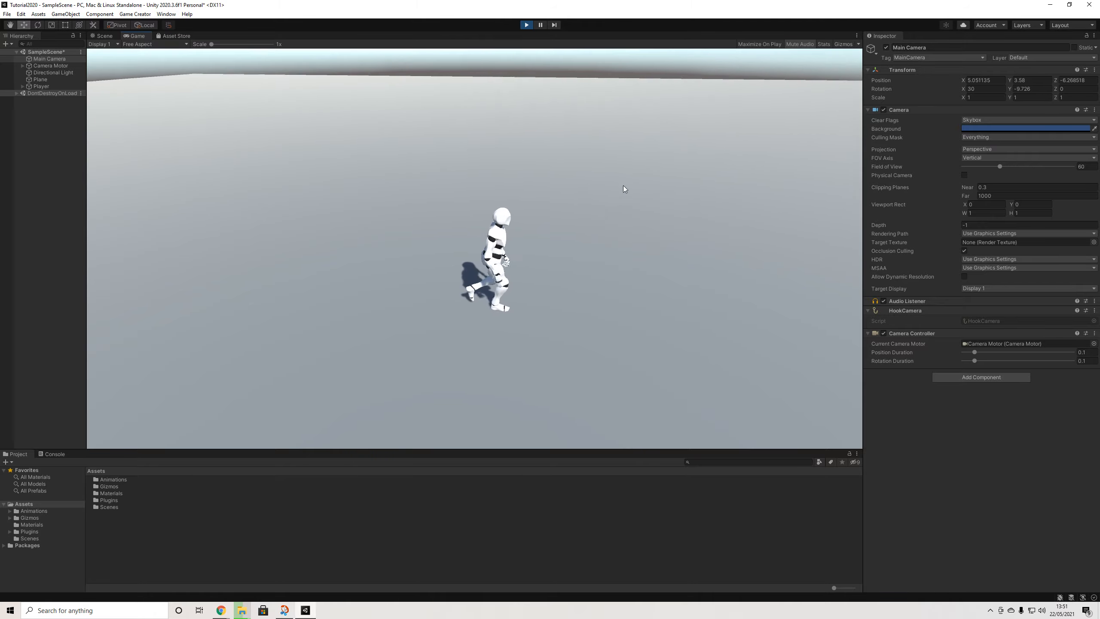
key("s")
key("d")
key("a")
key("d")
key("s")
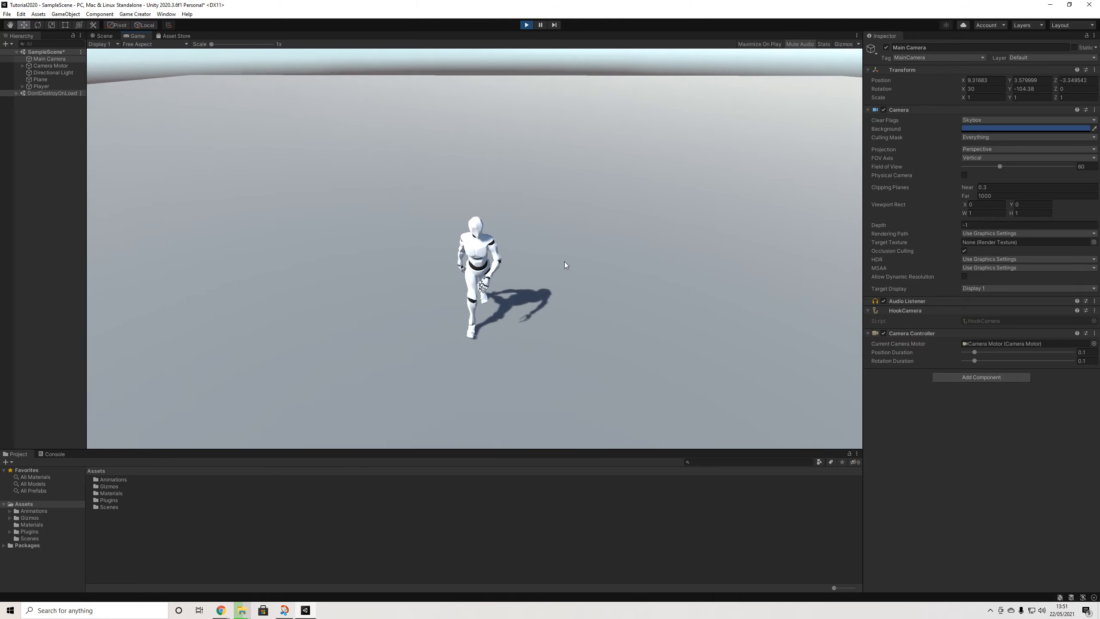
key("d")
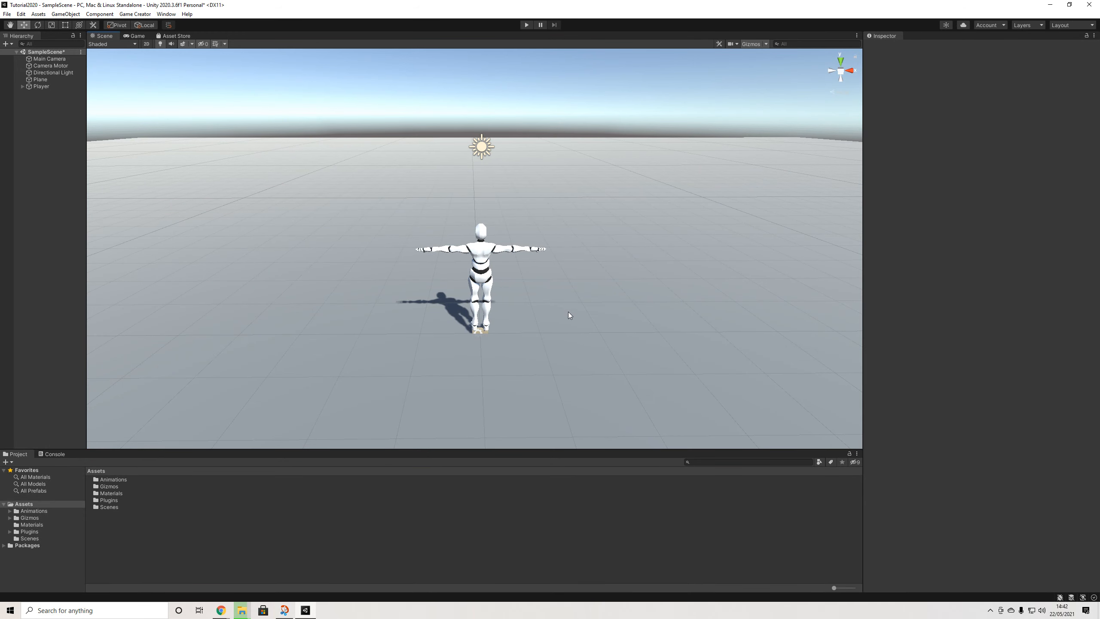
Create a folder named Brawler inside the project's Assets folder
right_click(31, 504)
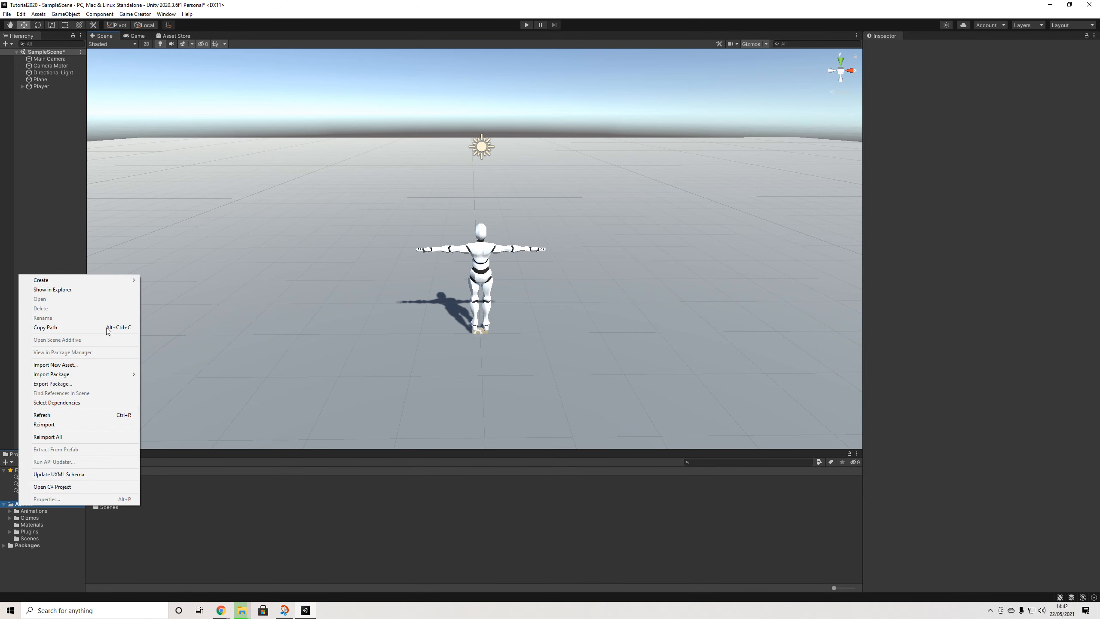
mouse_move(125, 281)
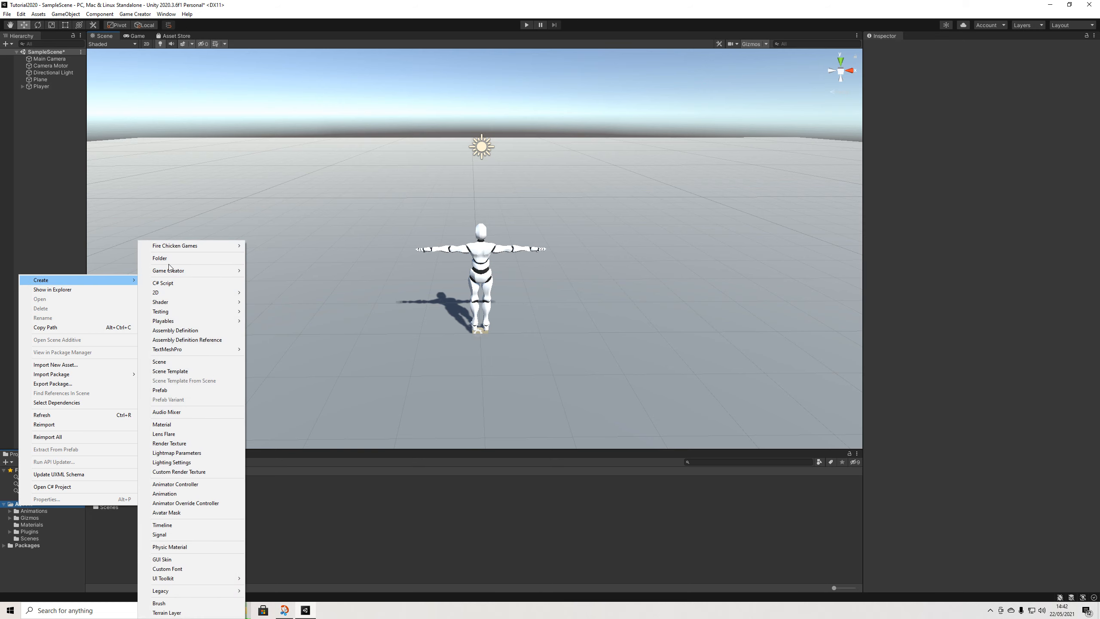
left_click(160, 259)
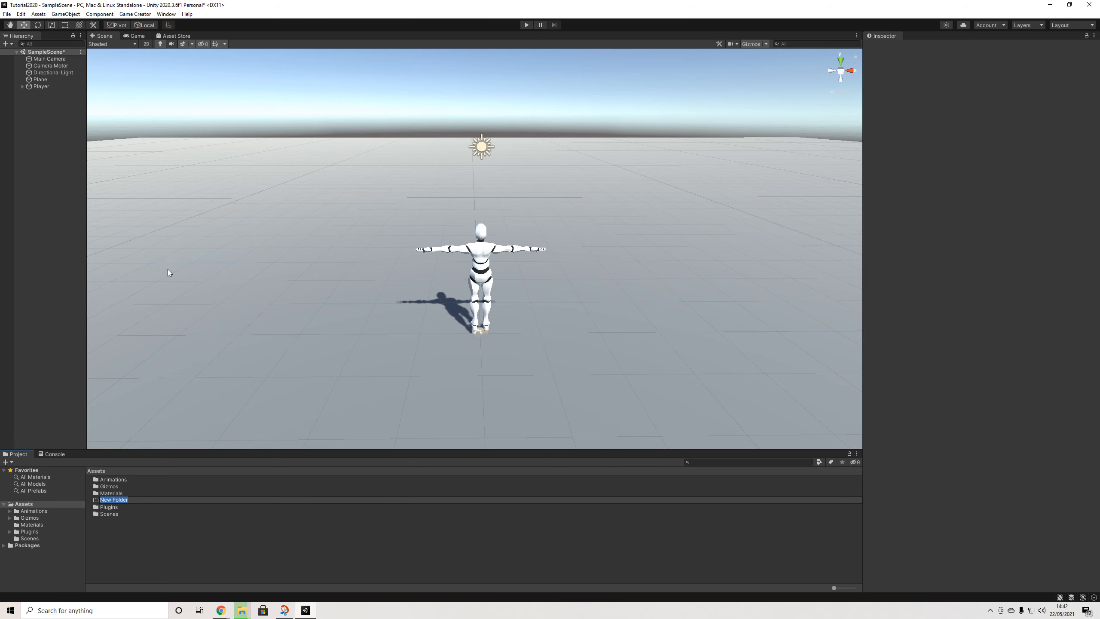
type("Me")
key("BackSpace")
key("BackSpace")
key("BackSpace")
type("Brawler")
key("Return")
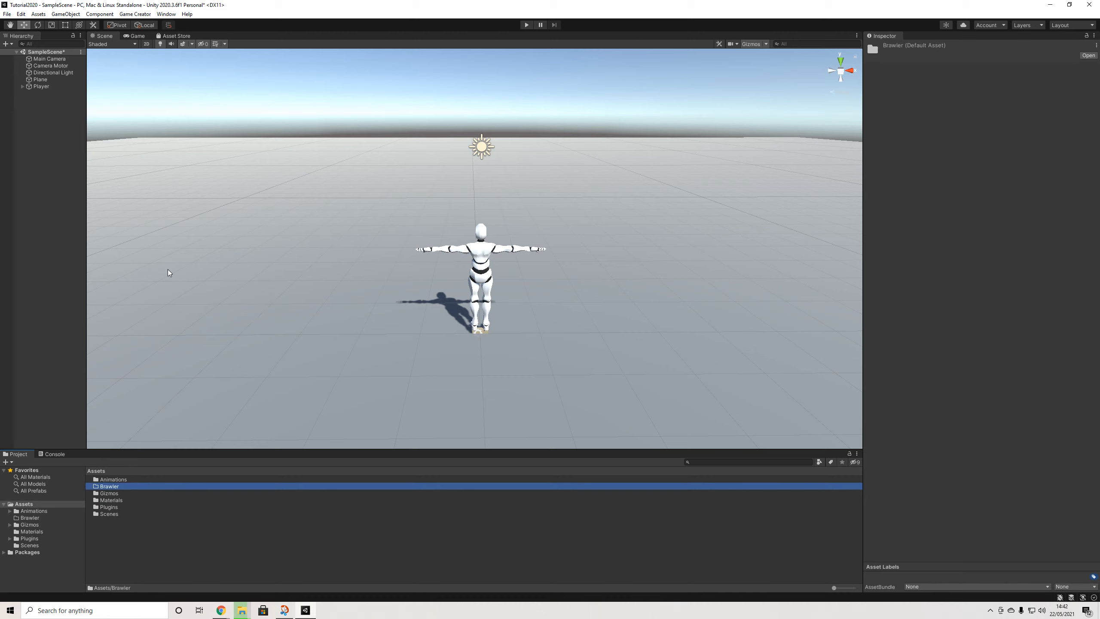
Create a Game Creator Melee Weapon asset named Brawler inside the new Brawler folder
double_click(110, 487)
right_click(109, 487)
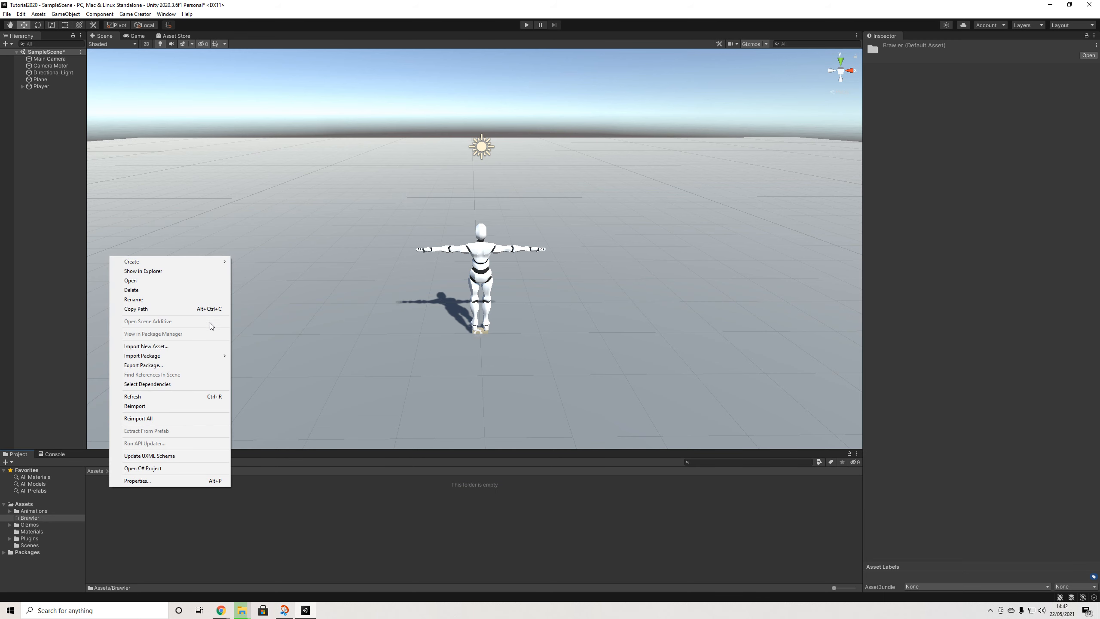
mouse_move(215, 261)
mouse_move(301, 269)
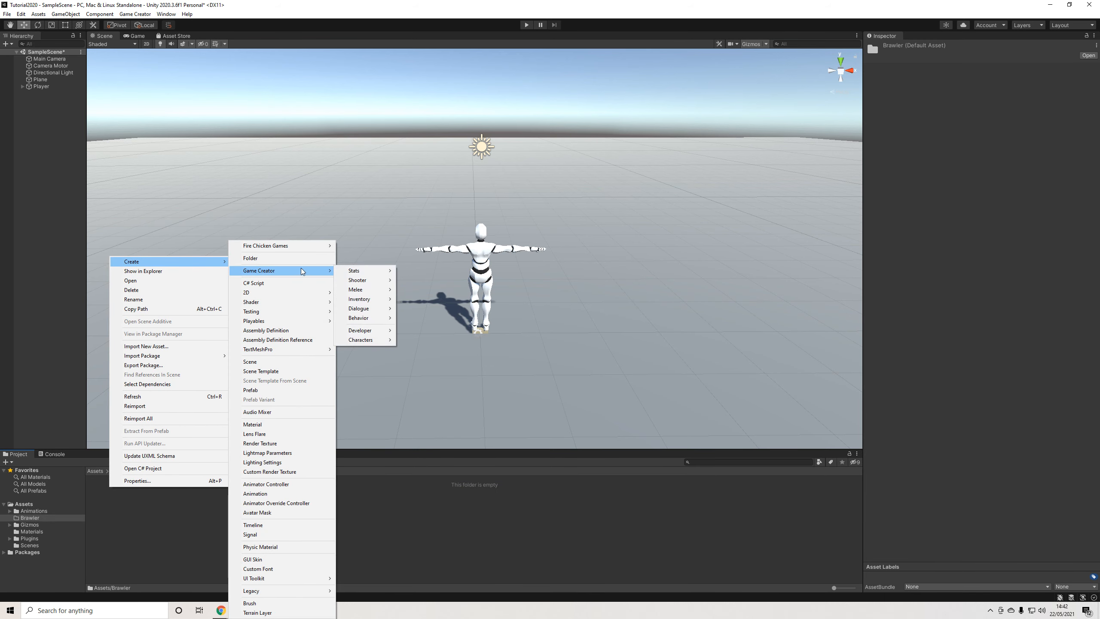
mouse_move(379, 294)
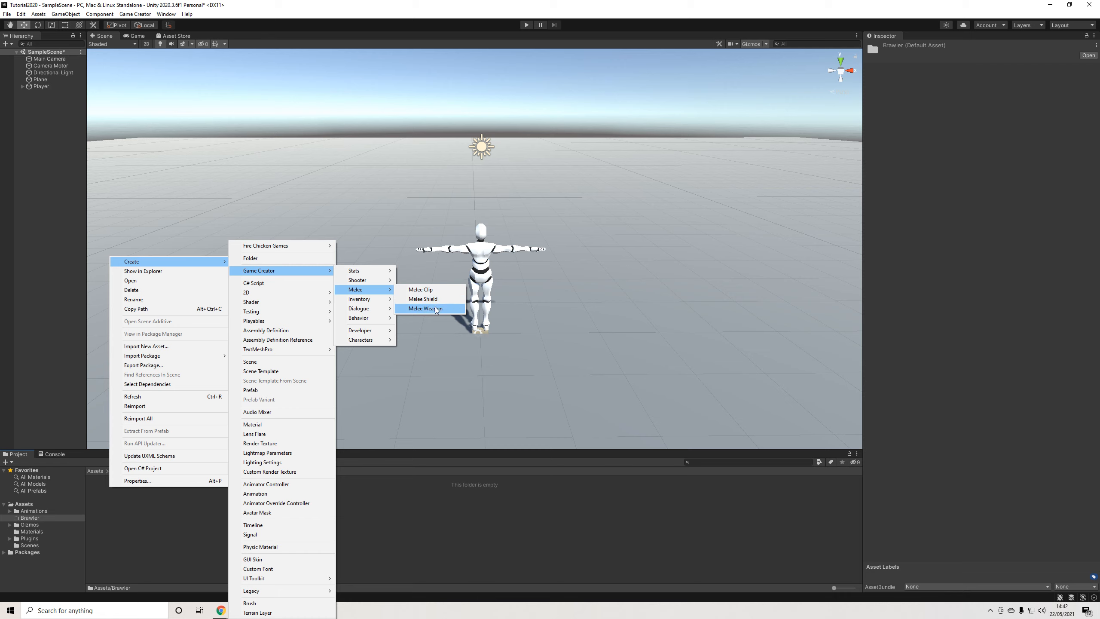
left_click(427, 308)
type("Brawler")
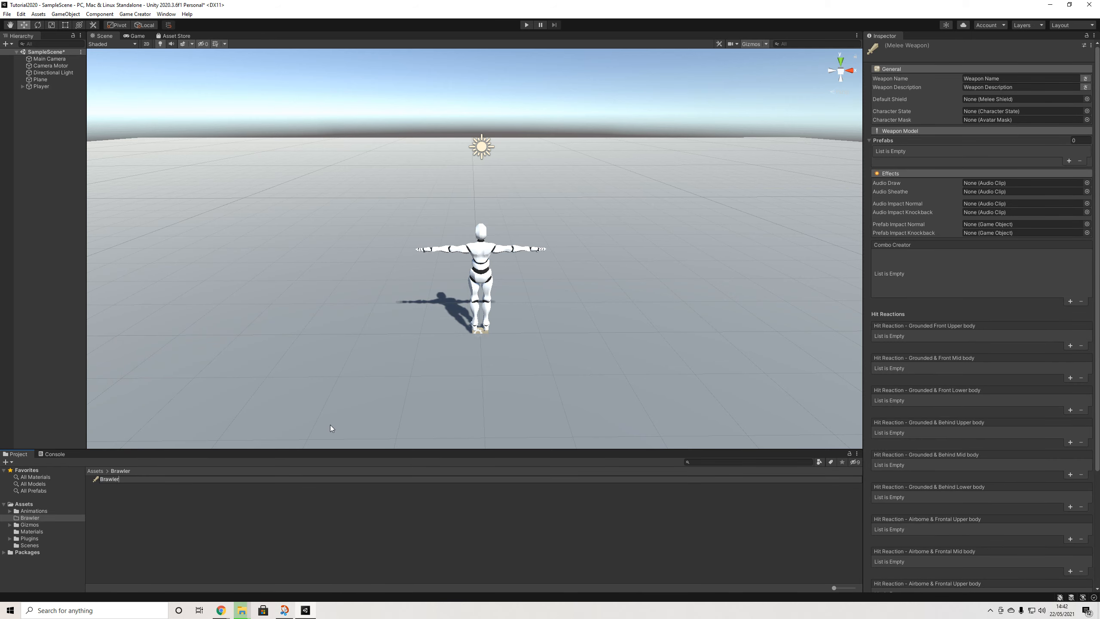
key("Return")
Create a Game Creator Melee Shield asset named Defense in the Brawler folder
right_click(124, 497)
mouse_move(215, 271)
mouse_move(297, 274)
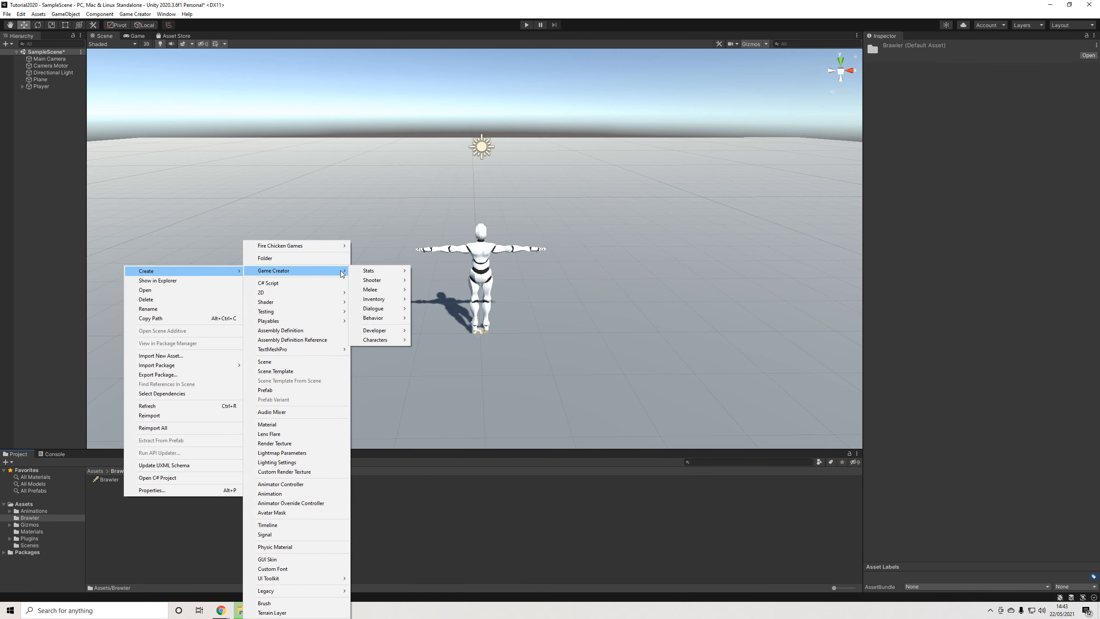
mouse_move(396, 293)
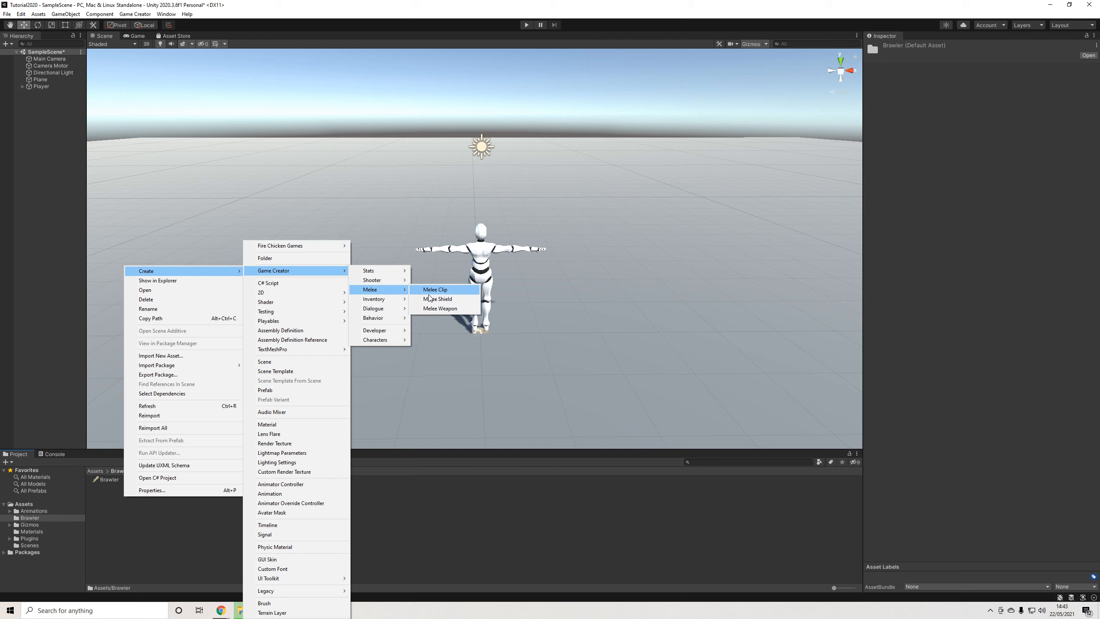
left_click(439, 300)
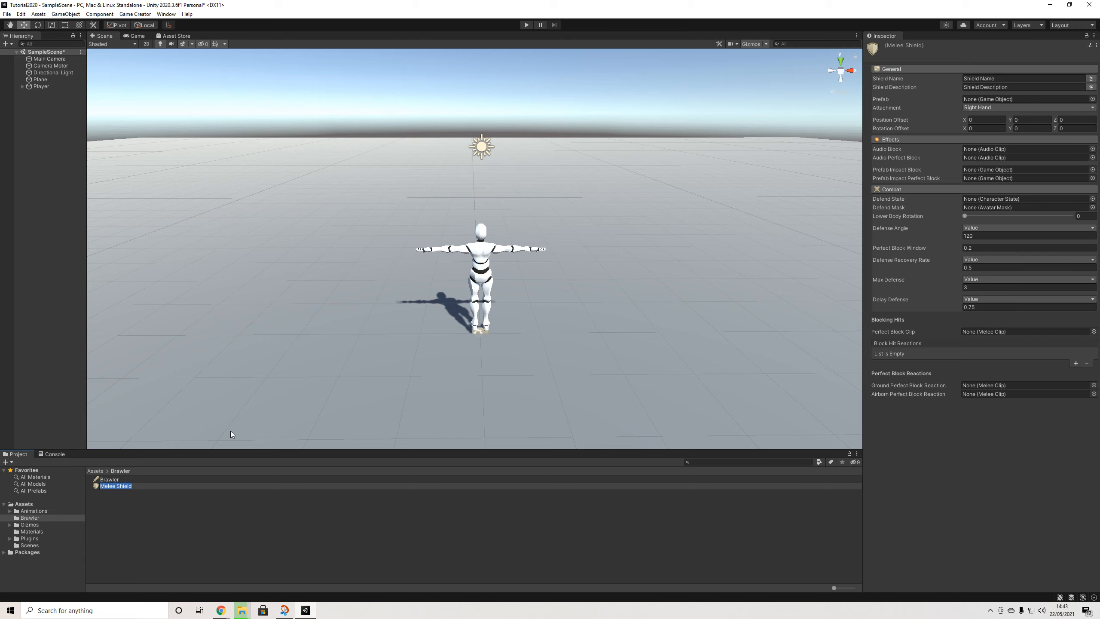
type("Defense")
key("Return")
Create a Game Creator character Locomotion State in the Brawler folder and rename it BrawlerLocomotion
right_click(121, 507)
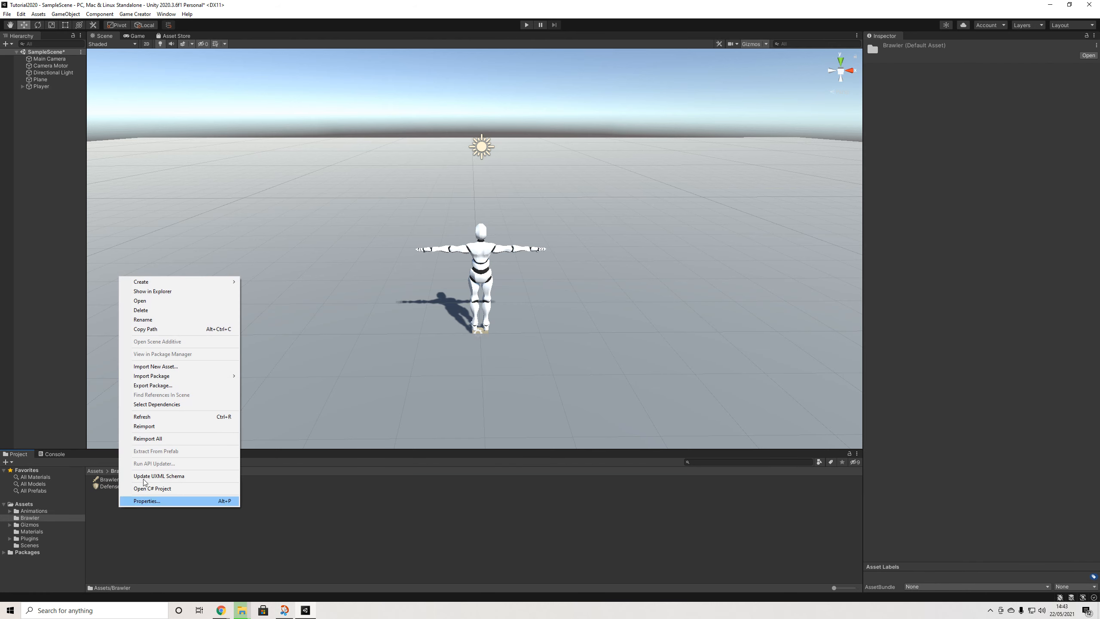
mouse_move(225, 282)
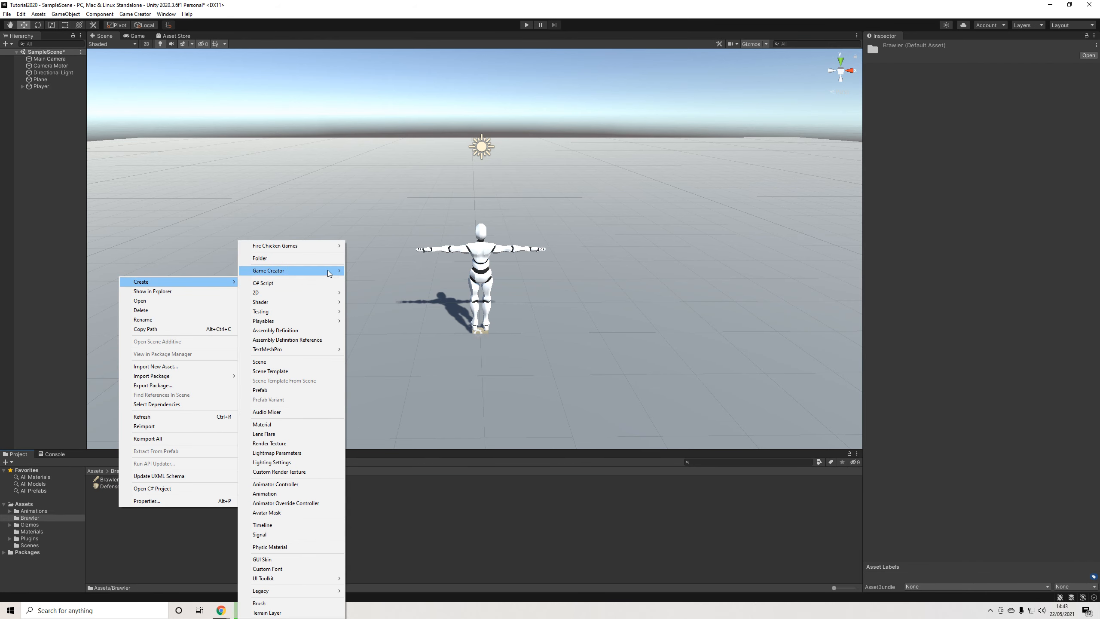
mouse_move(335, 272)
mouse_move(392, 341)
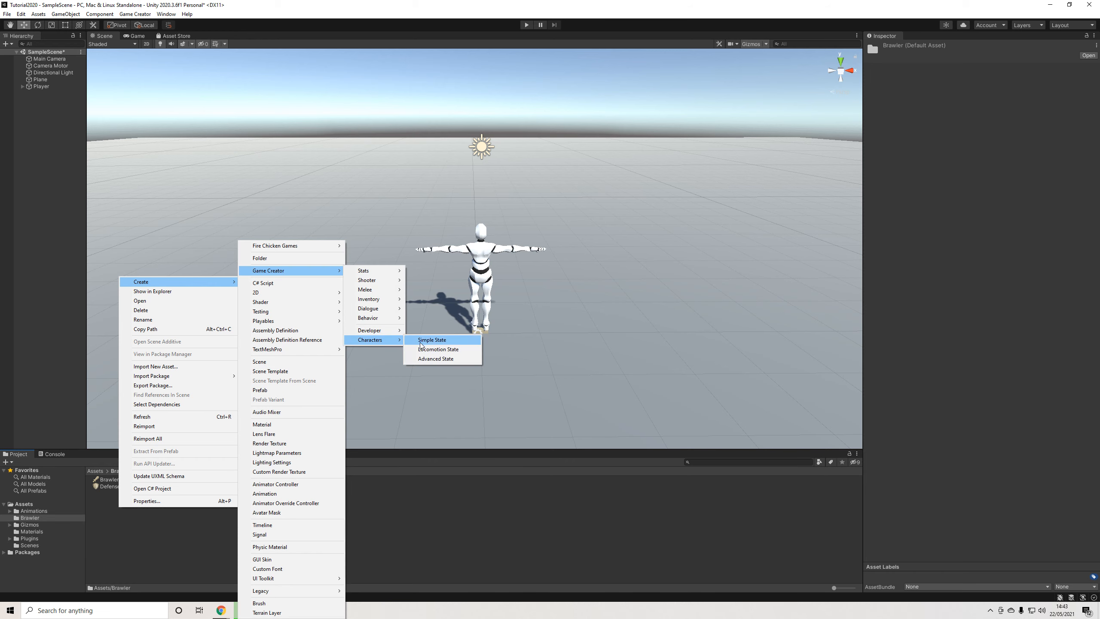
left_click(430, 352)
right_click(137, 496)
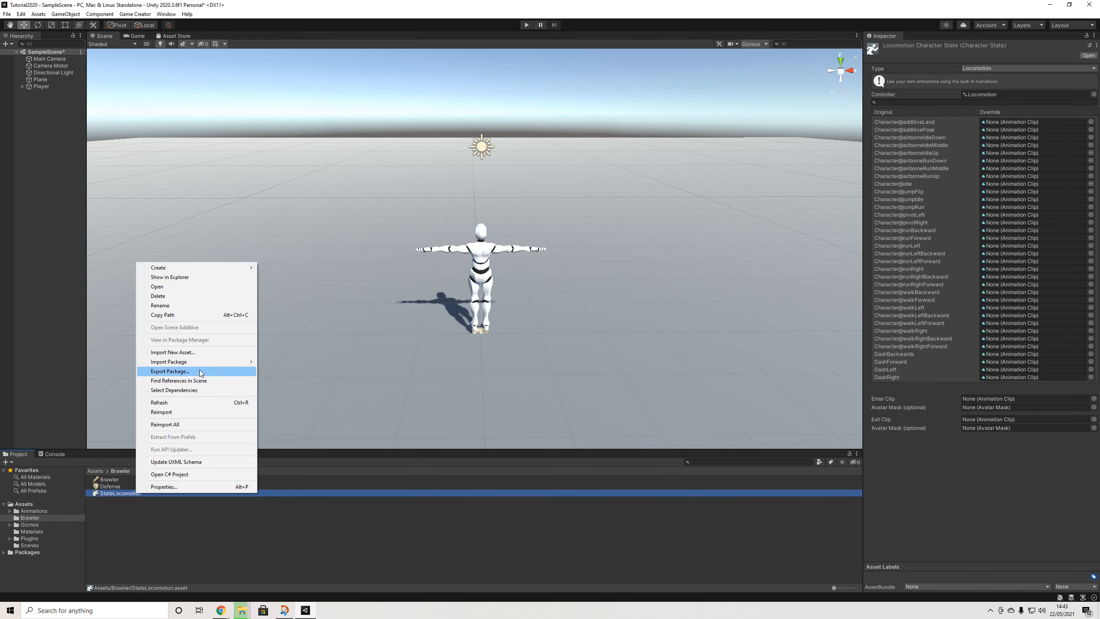
left_click(171, 306)
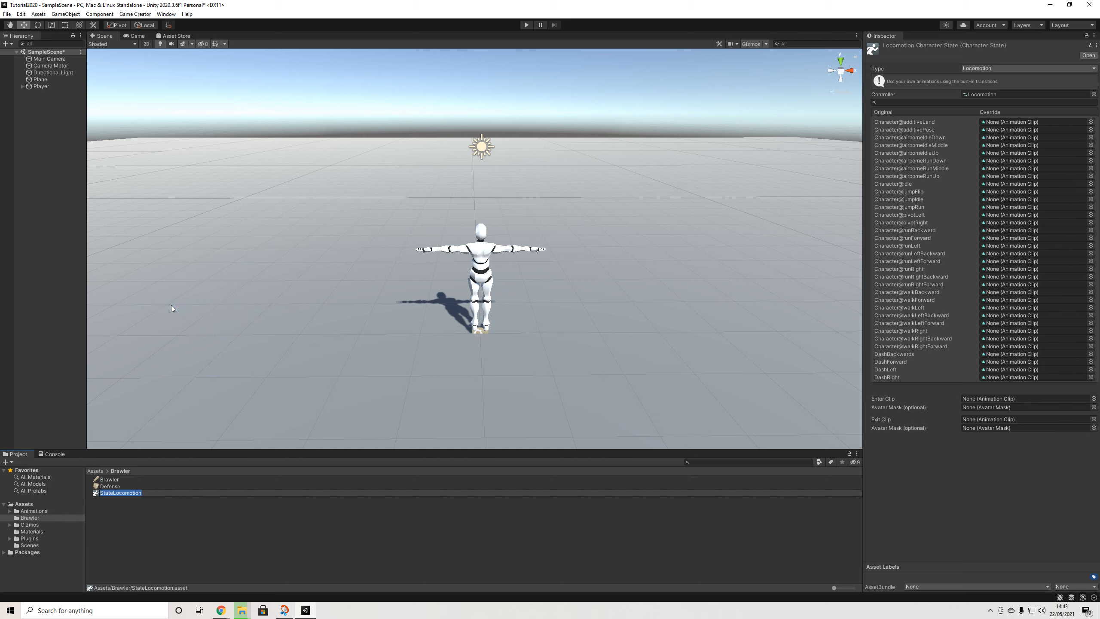
type("BrawlerLocomotion")
key("Return")
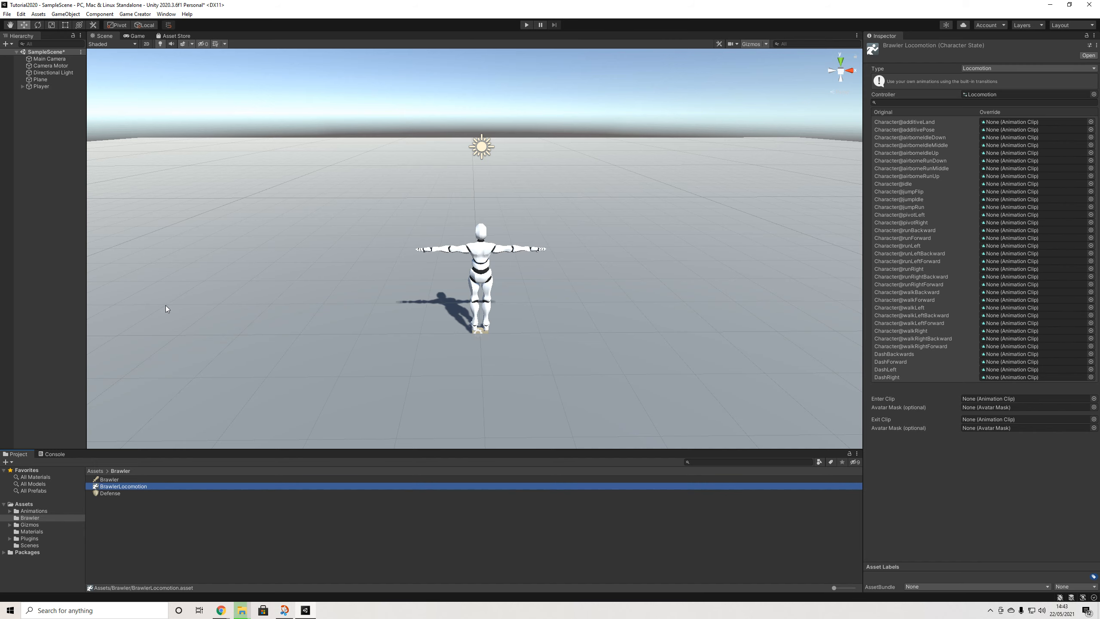
Create a Game Creator character Simple State in the Brawler folder and rename it BrawlerDefense
right_click(121, 517)
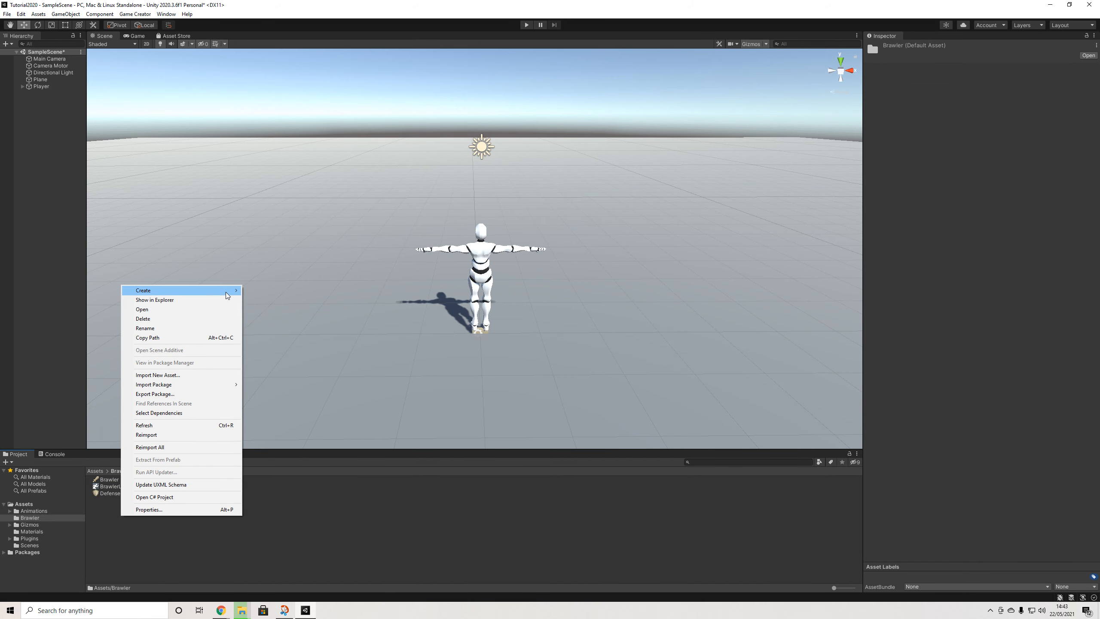
mouse_move(226, 293)
mouse_move(316, 273)
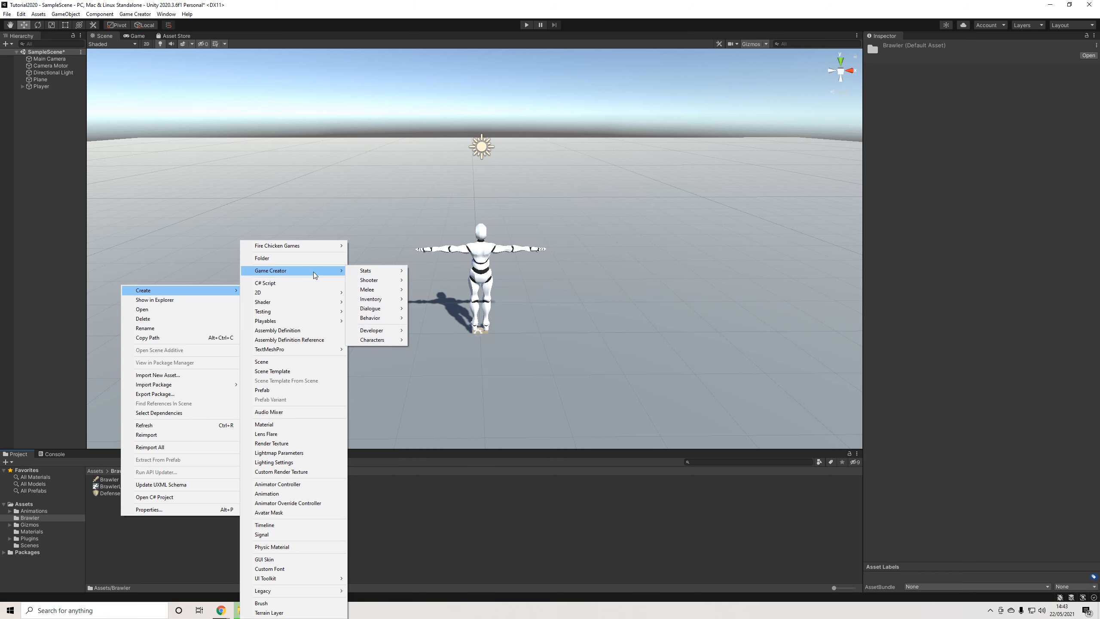
mouse_move(394, 345)
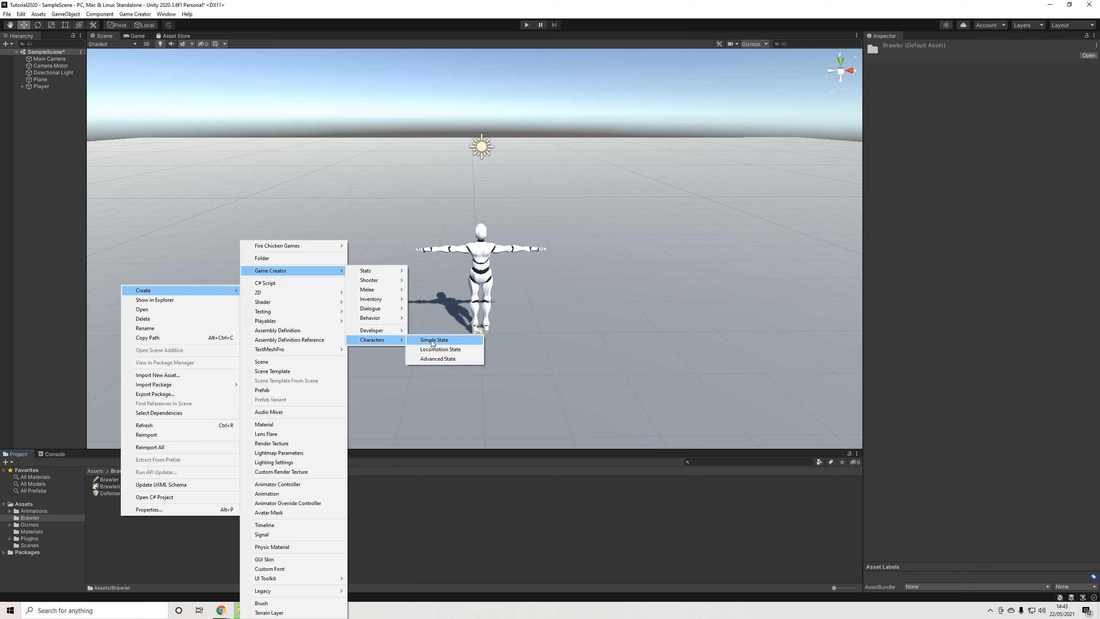
left_click(431, 341)
right_click(123, 501)
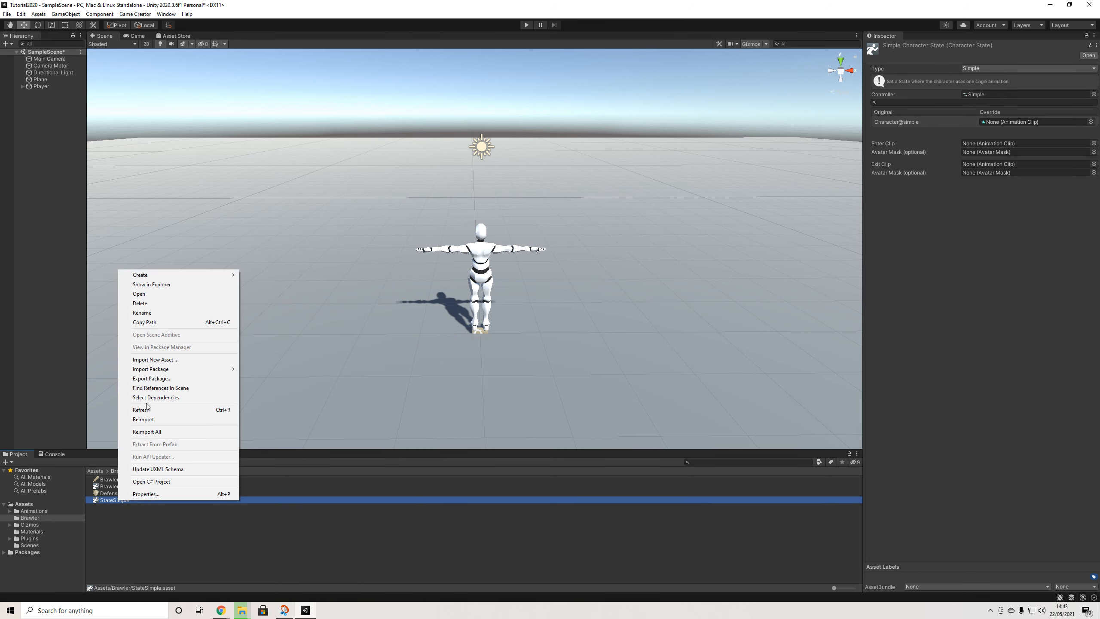
left_click(149, 314)
type("Brawler")
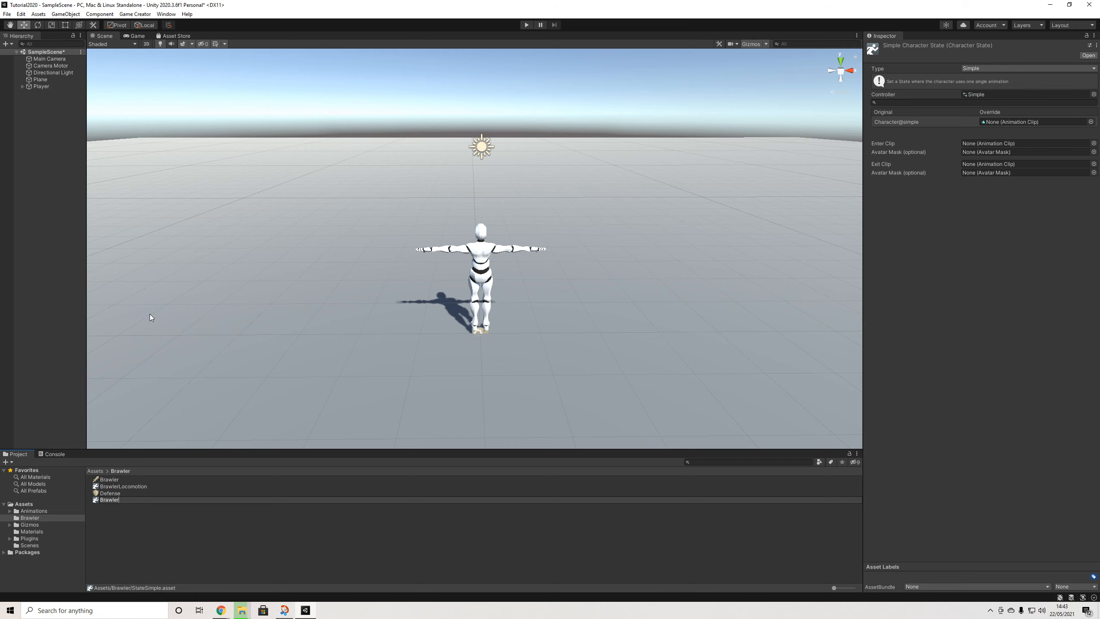
type("Defense")
key("Return")
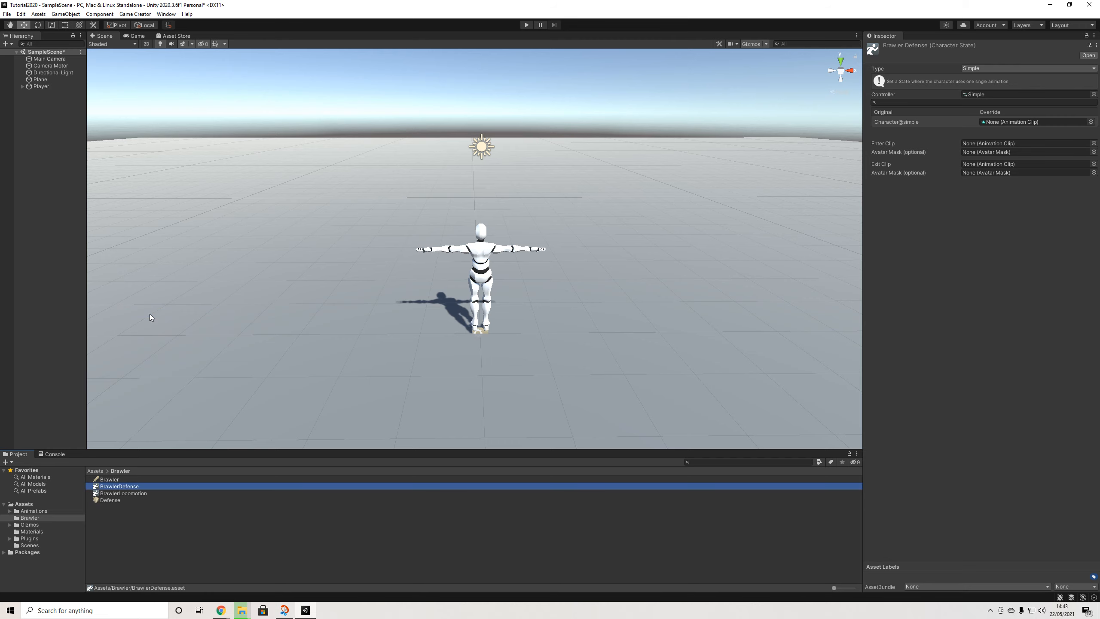
Name the Brawler melee weapon Brawler, with Defense as its default shield and BrawlerLocomotion as its character state
left_click(111, 480)
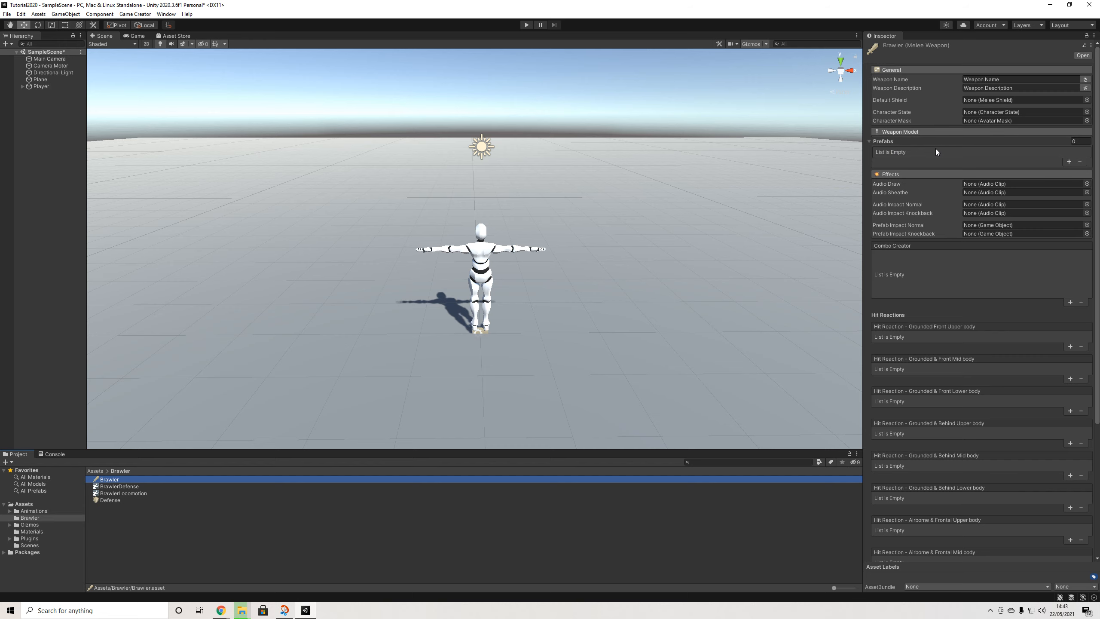
scroll(918, 279, "down", 5)
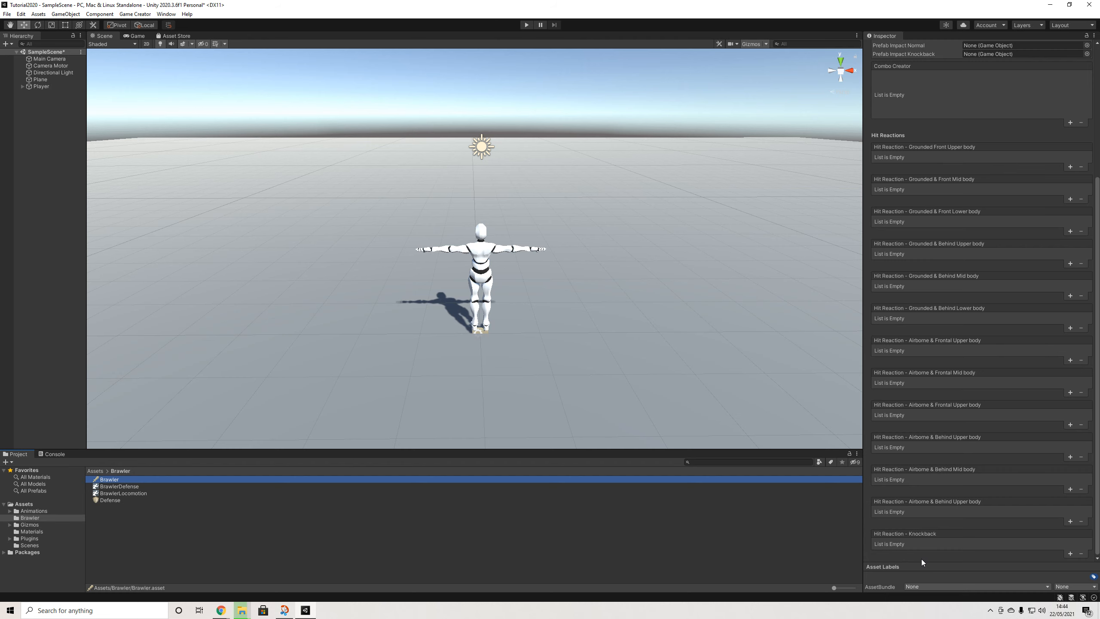
scroll(922, 558, "up", 5)
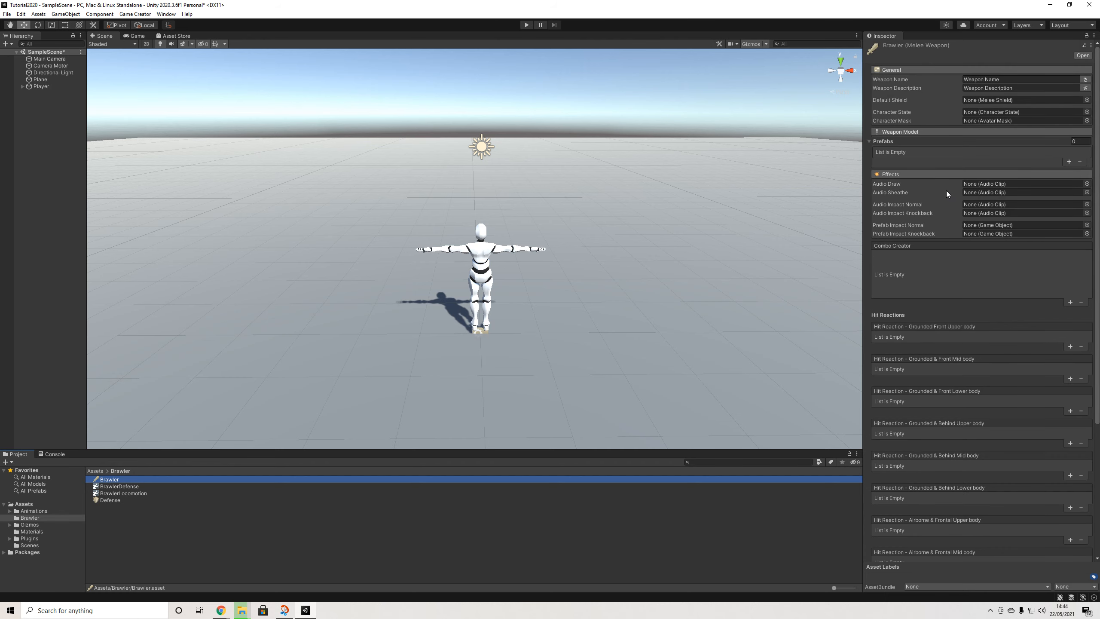
left_click(1009, 81)
type("Brawler")
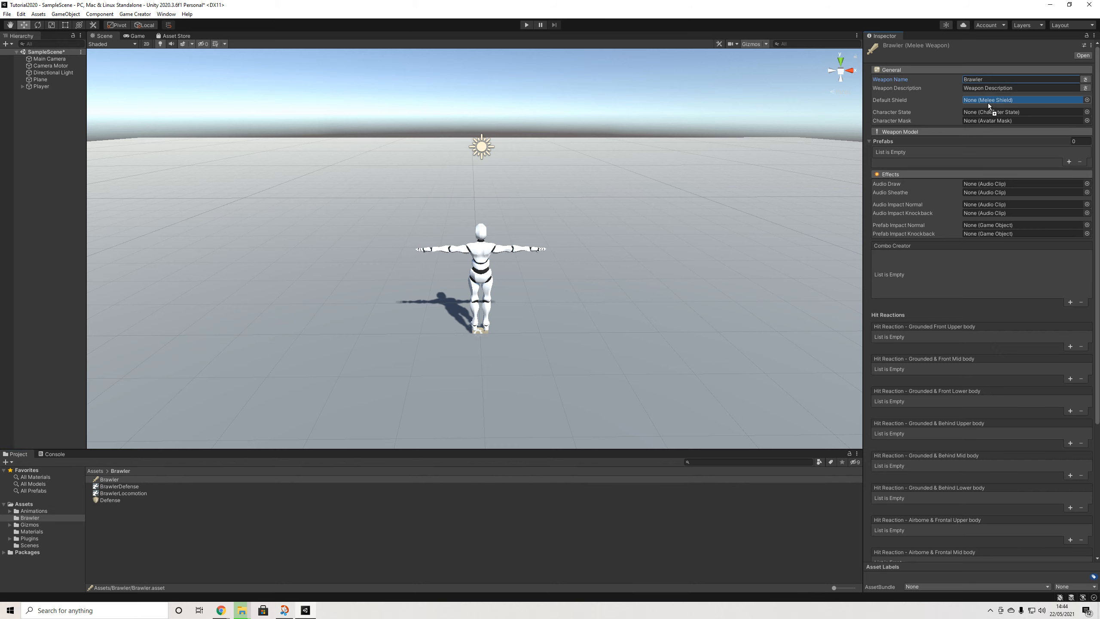
left_click_drag(994, 111, 1009, 100)
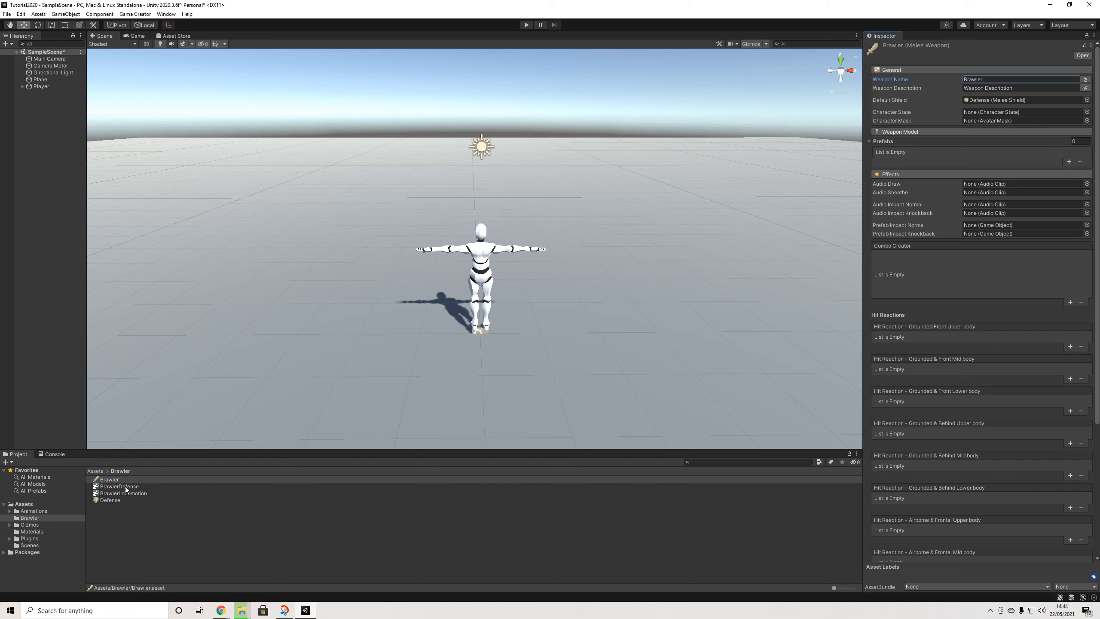
left_click_drag(133, 494, 981, 114)
Set the avatar mask in the Defense shield's combat settings to the UpperBody mask from StatsExamples
left_click_drag(112, 505, 983, 208)
left_click(1093, 208)
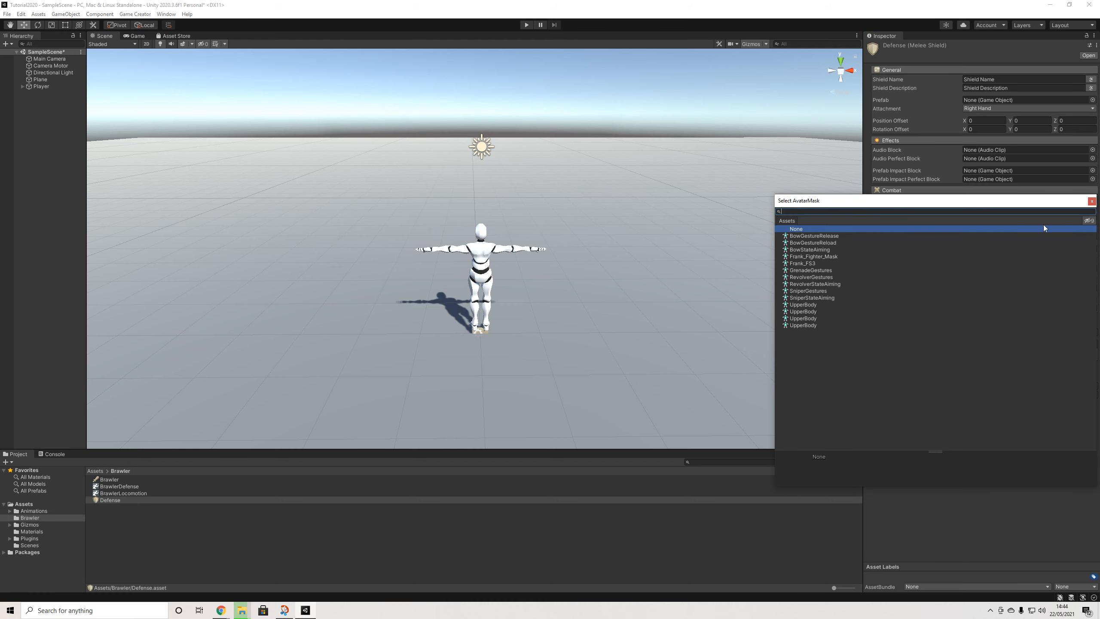
left_click(802, 327)
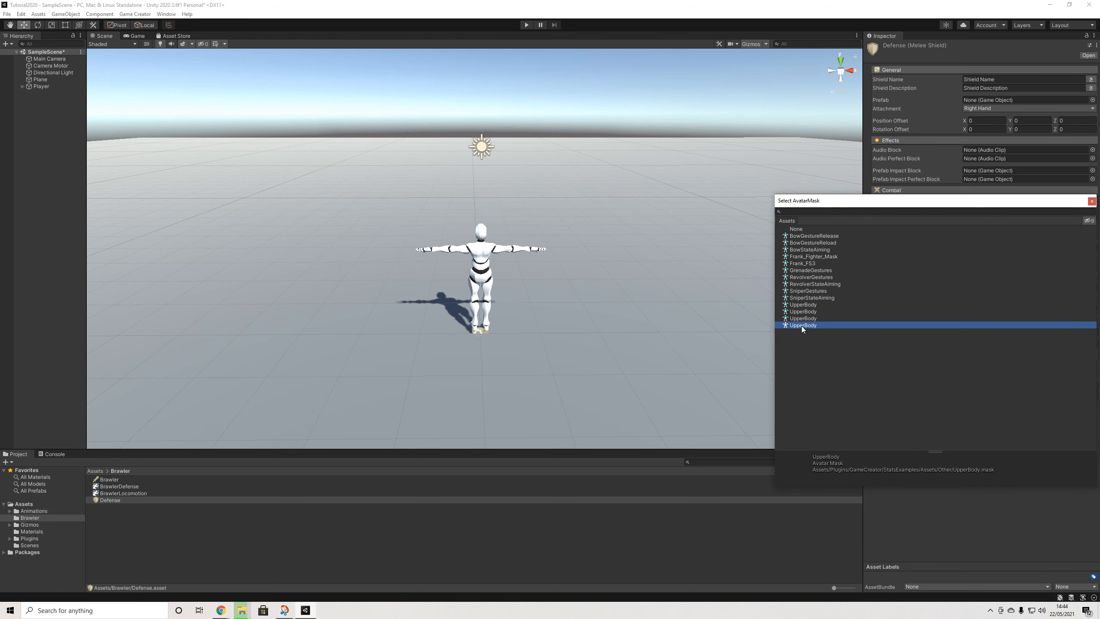
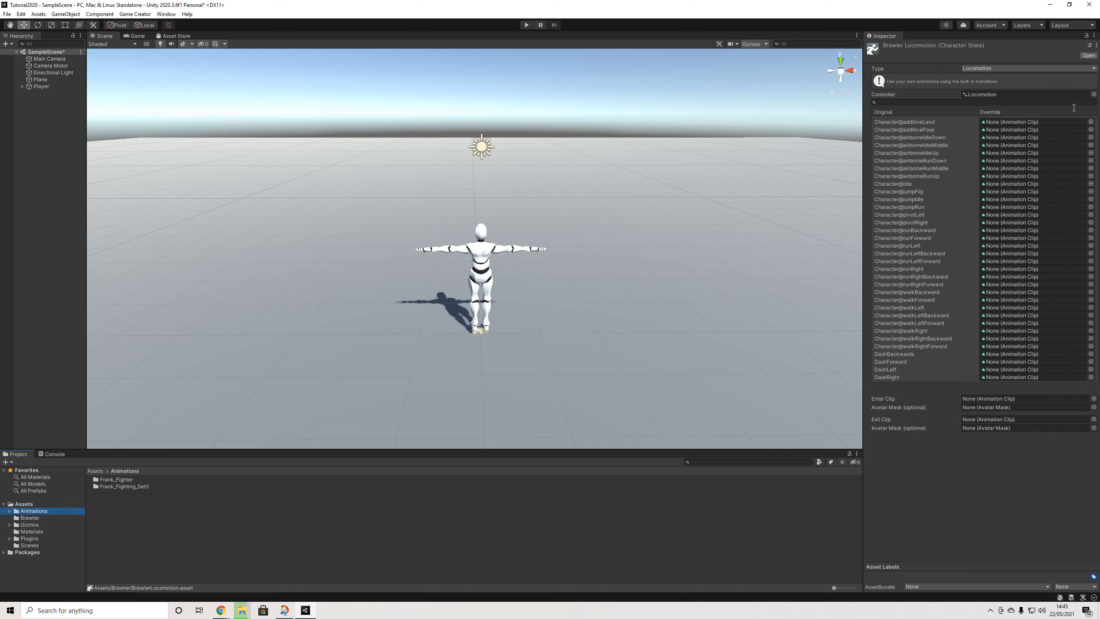
Lock the Inspector on BrawlerLocomotion and override Character@idle with the Idle clip from Frank_Fighting_Set3
left_click(1087, 36)
left_click(1091, 200)
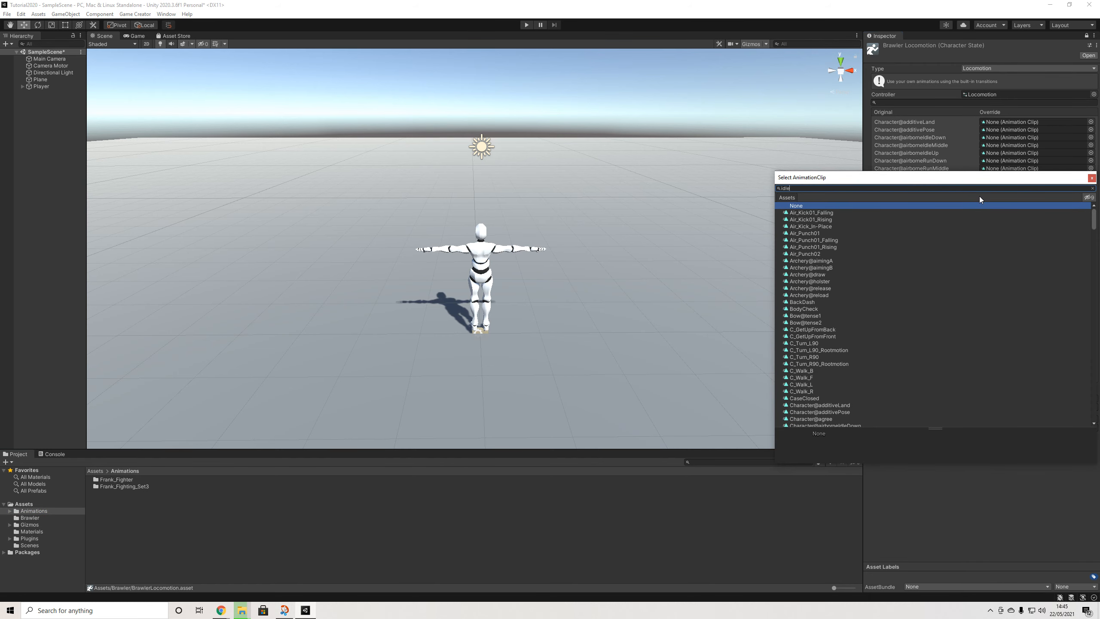
key("Down")
key("Down")
key("Down")
key("Down")
key("Down")
key("Down")
key("Down")
key("Down")
key("Down")
key("Down")
key("Down")
key("Down")
key("Down")
key("Down")
key("Down")
key("Down")
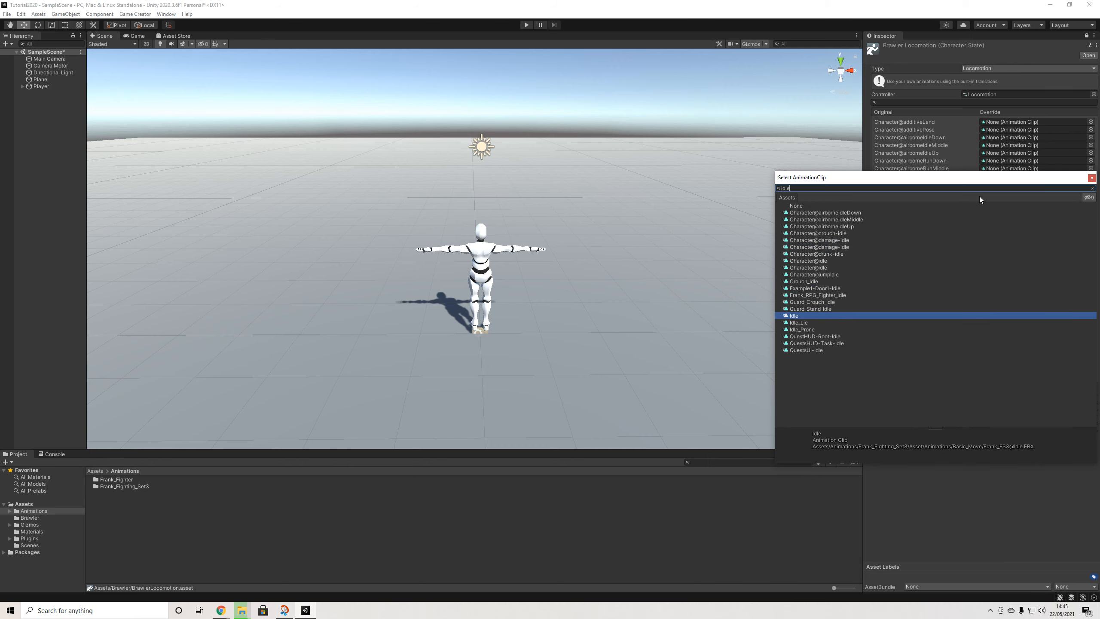
key("Down")
key("Up")
key("Return")
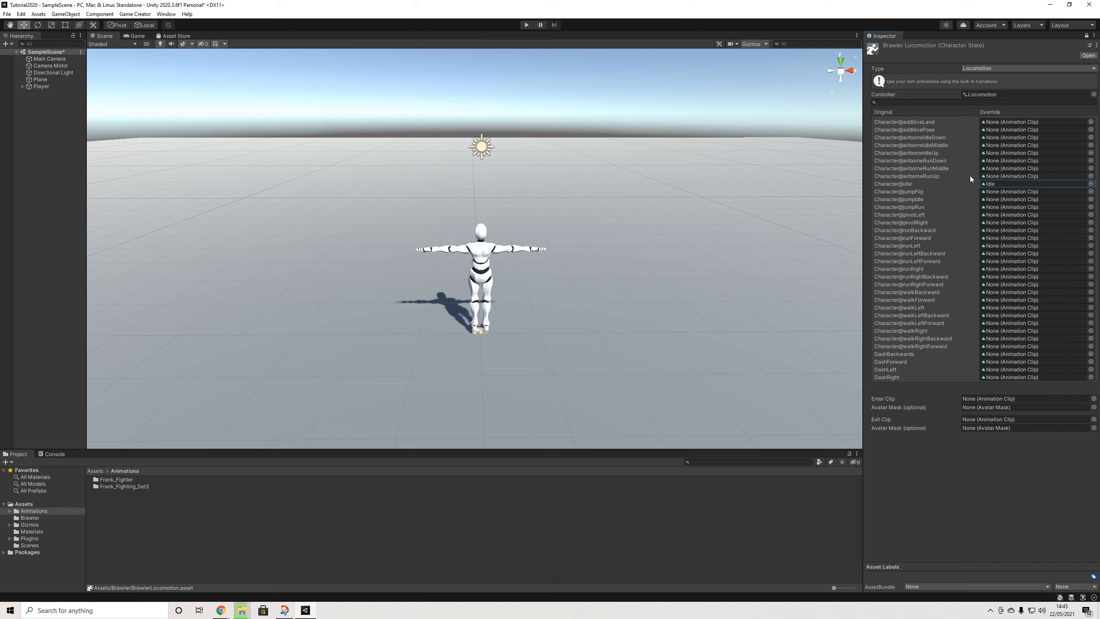
Locate the assigned Idle clip in the project and open the neighbouring Locomotion animation folder of Frank_Fighting_Set3
left_click(991, 185)
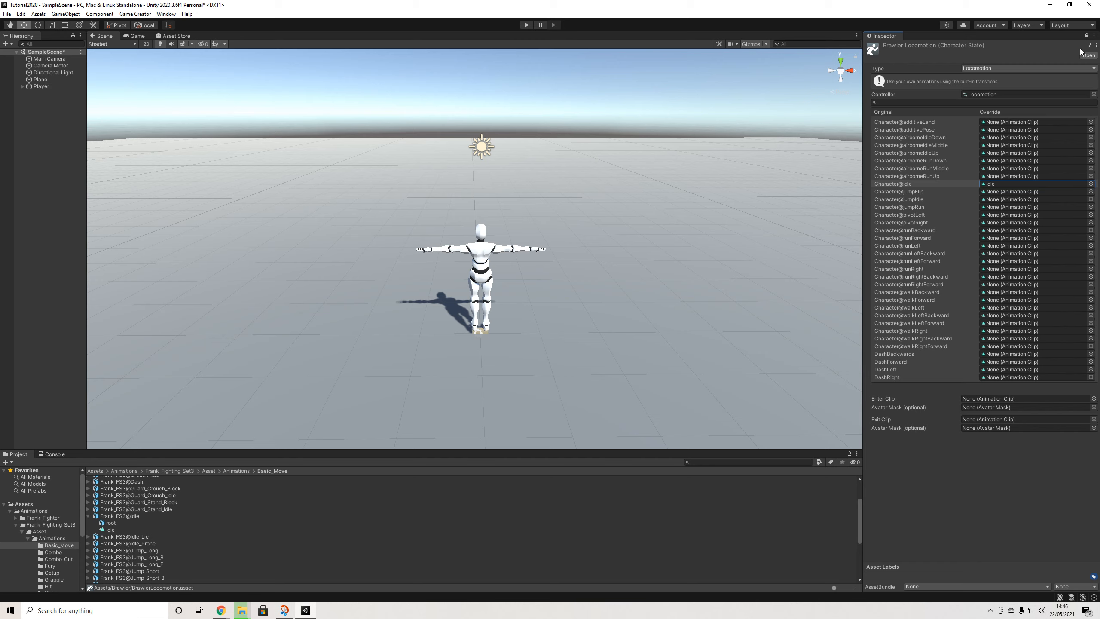
left_click(1087, 36)
left_click(232, 470)
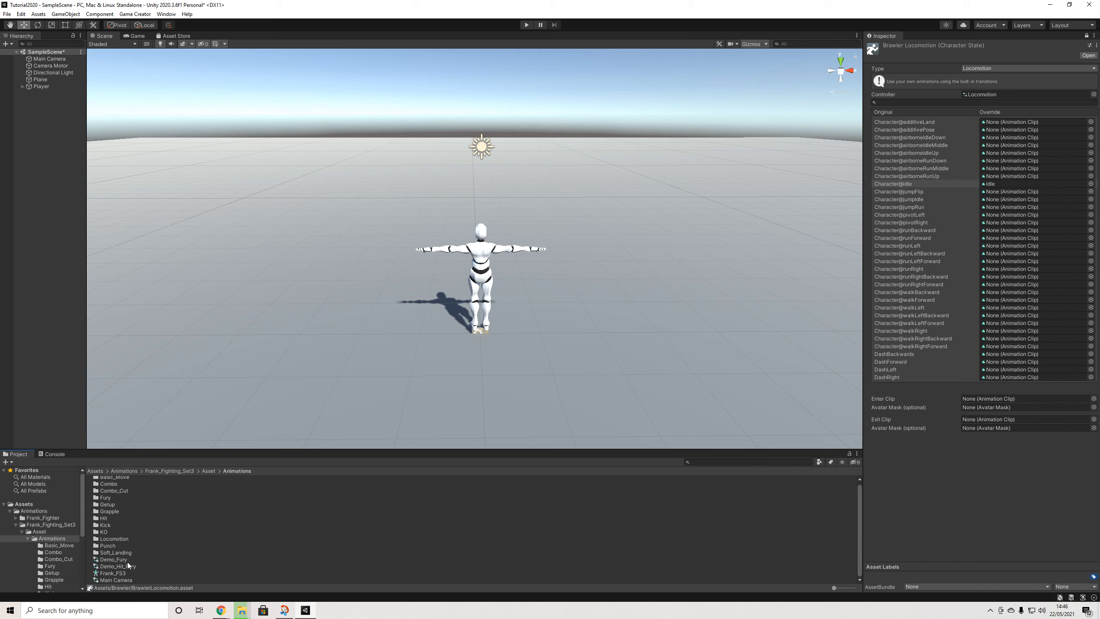
double_click(113, 538)
scroll(140, 528, "down", 8)
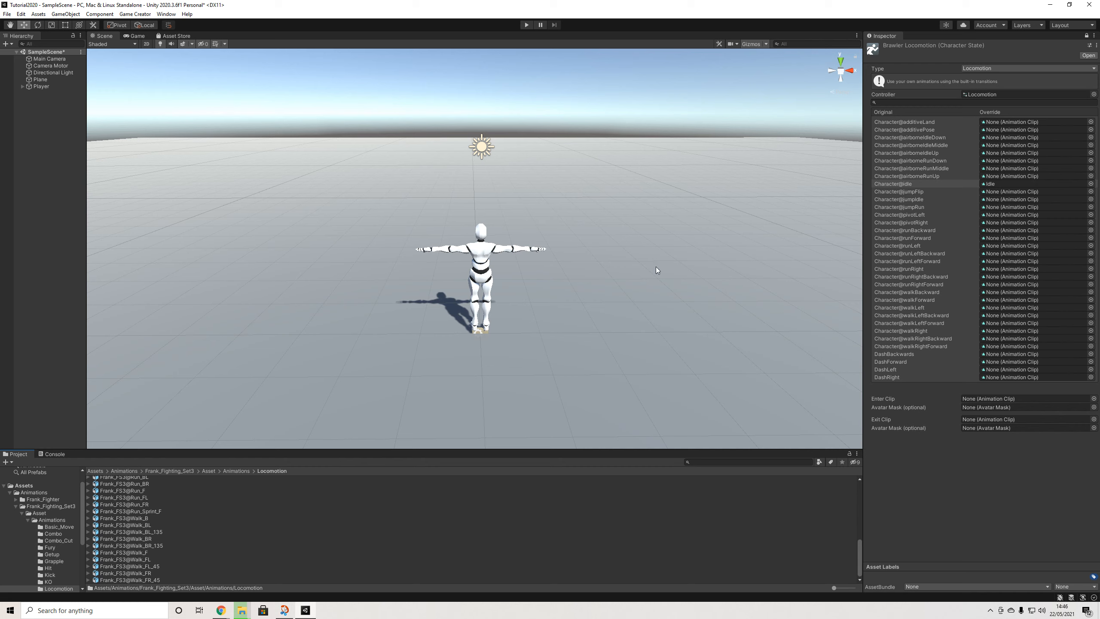
Show the import settings of Frank_FS3@Walk_F in the unlocked Inspector and enable Loop Pose for its Walk_F clip
left_click(141, 554)
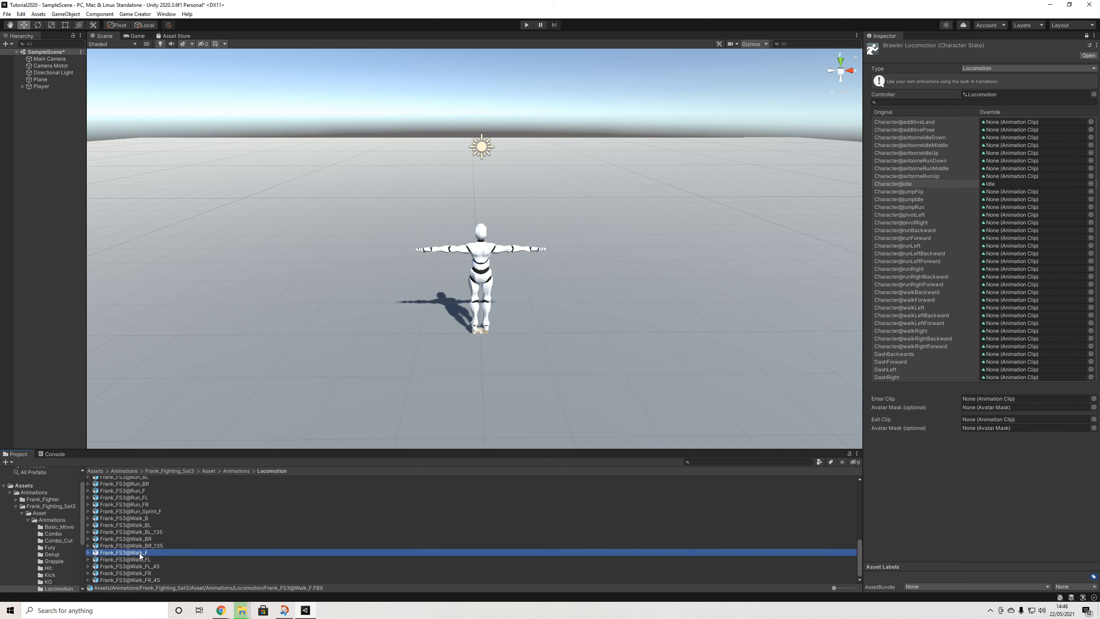
left_click(1087, 36)
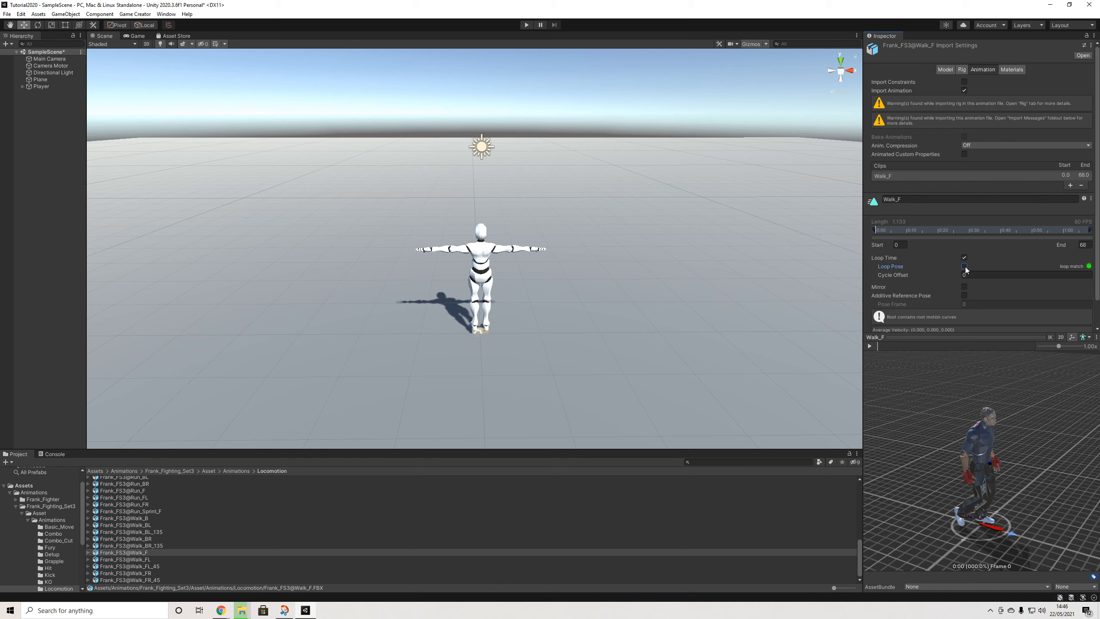
left_click(964, 266)
scroll(932, 280, "down", 3)
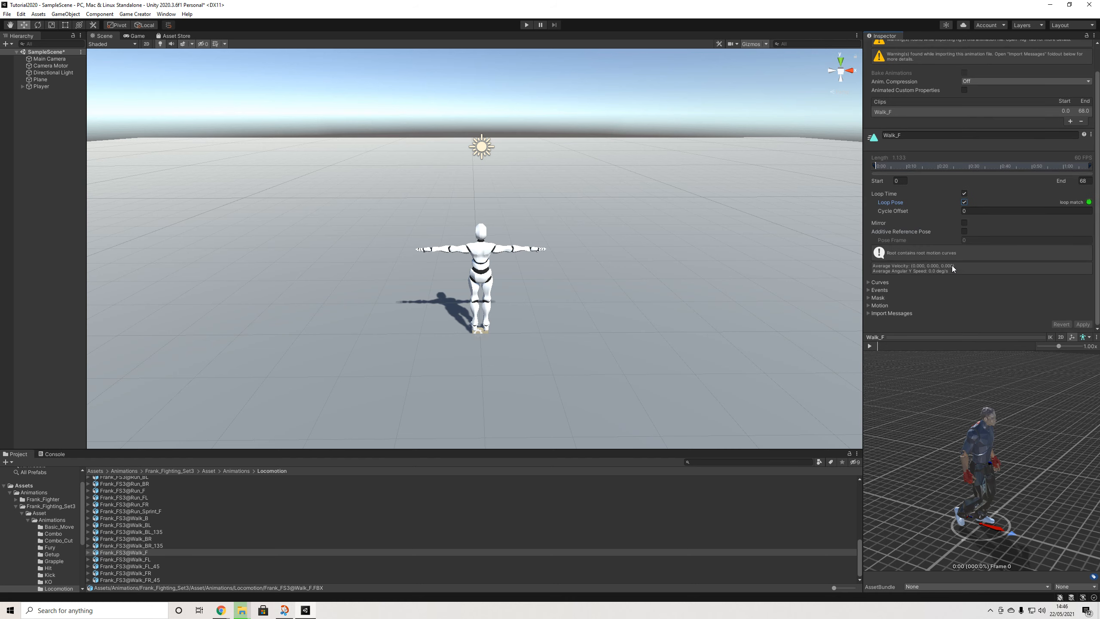
scroll(969, 232, "up", 3)
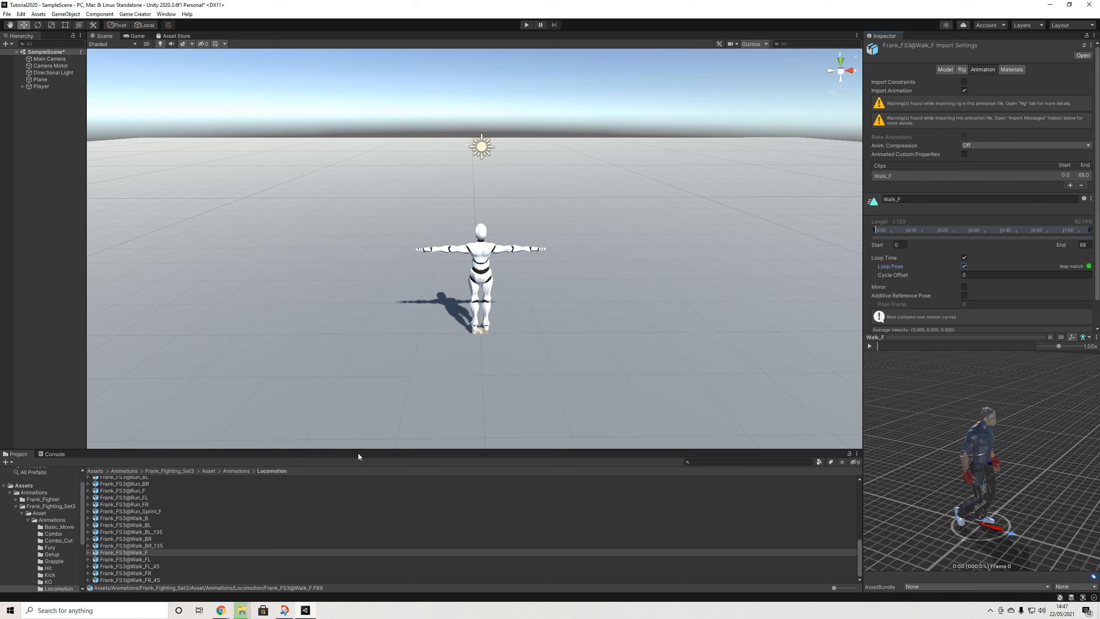
Override BrawlerLocomotion's walk and run animations with matching Frank_Fighting_Set3 clips, using Walk_FL_45 and Walk_FR_45 for walkLeft and walkRight
left_click(16, 507)
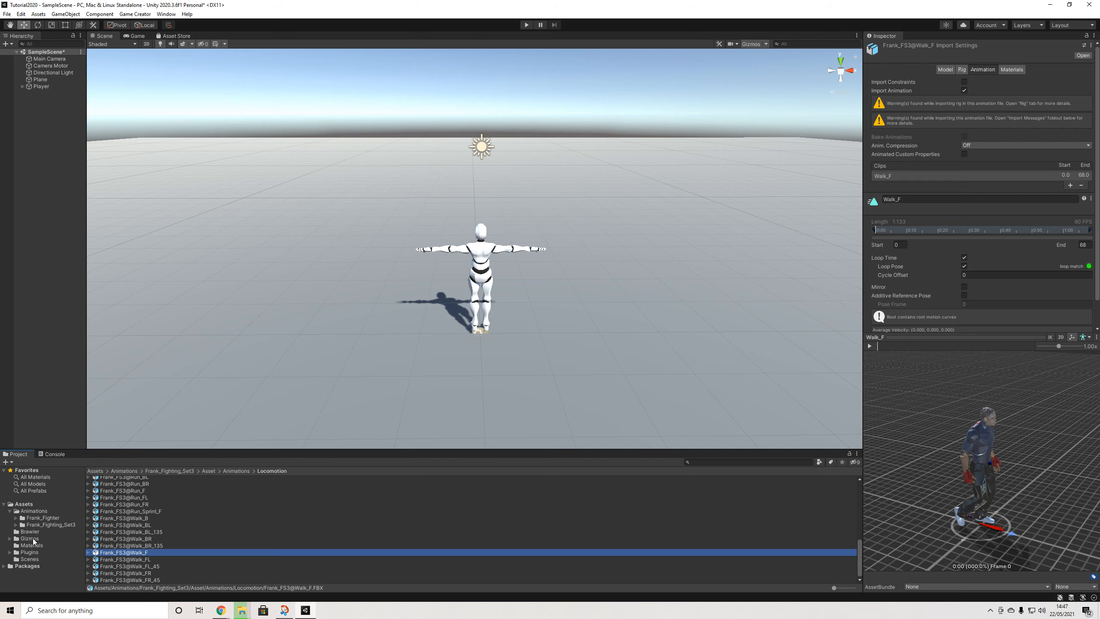
left_click(51, 524)
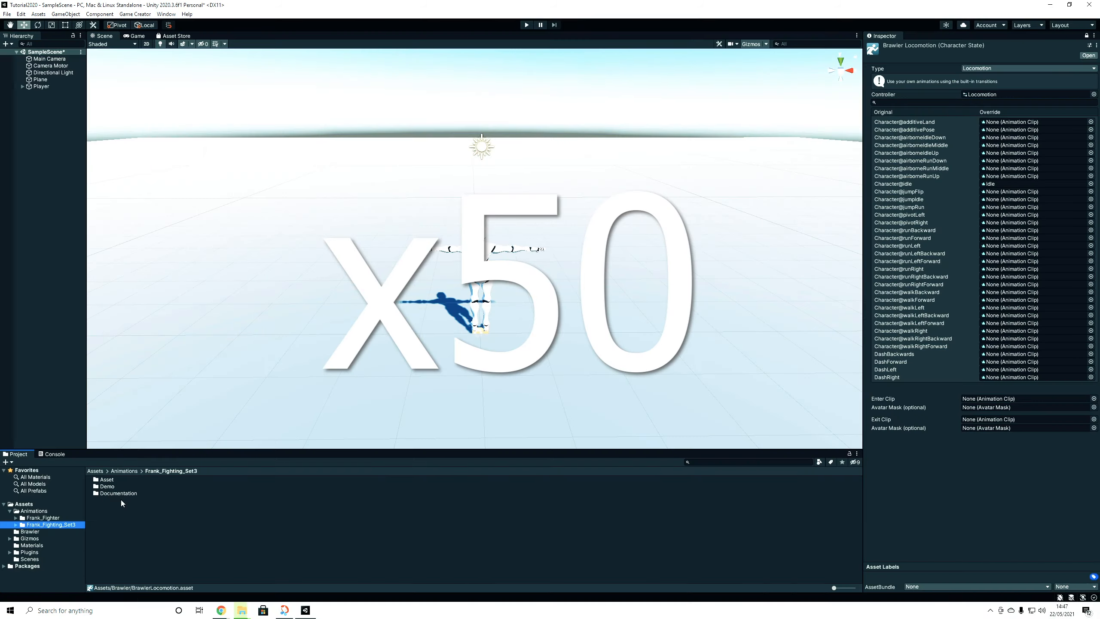
left_click_drag(115, 530, 1012, 323)
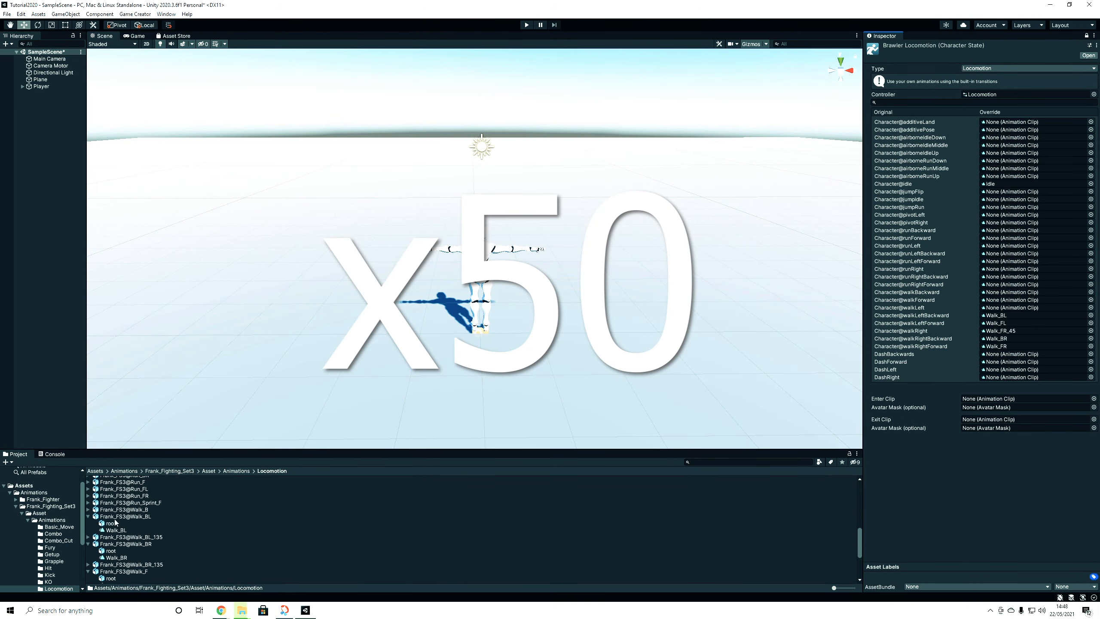
left_click_drag(115, 550, 1013, 238)
left_click_drag(115, 572, 1012, 284)
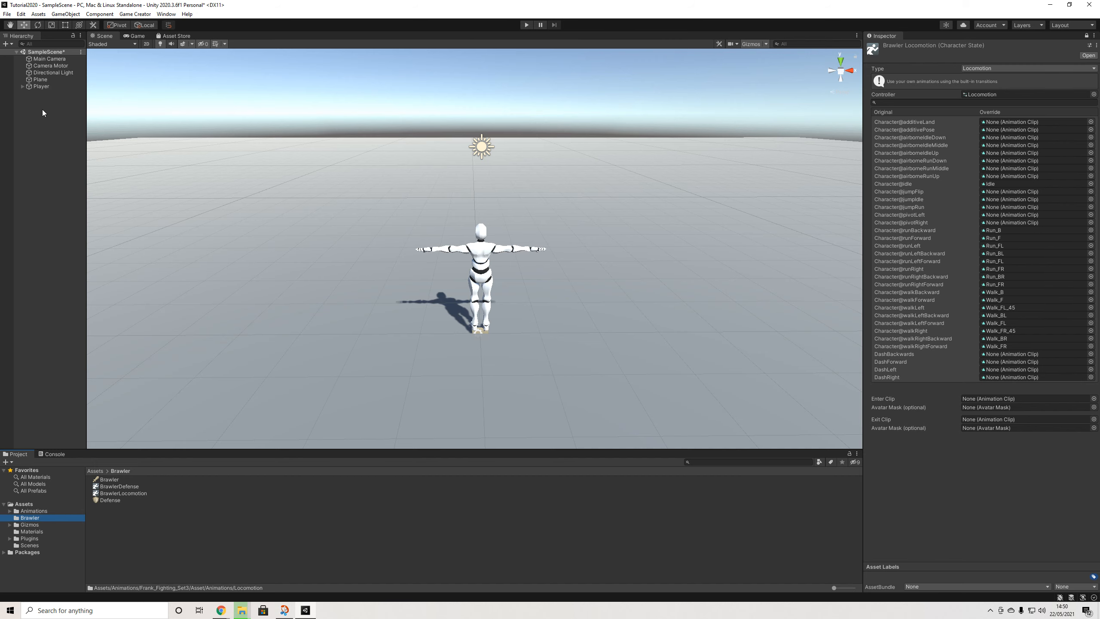
Duplicate the SwordWeapon prefab in Game Creator's MeleeExamples Prefabs folder
left_click(118, 482)
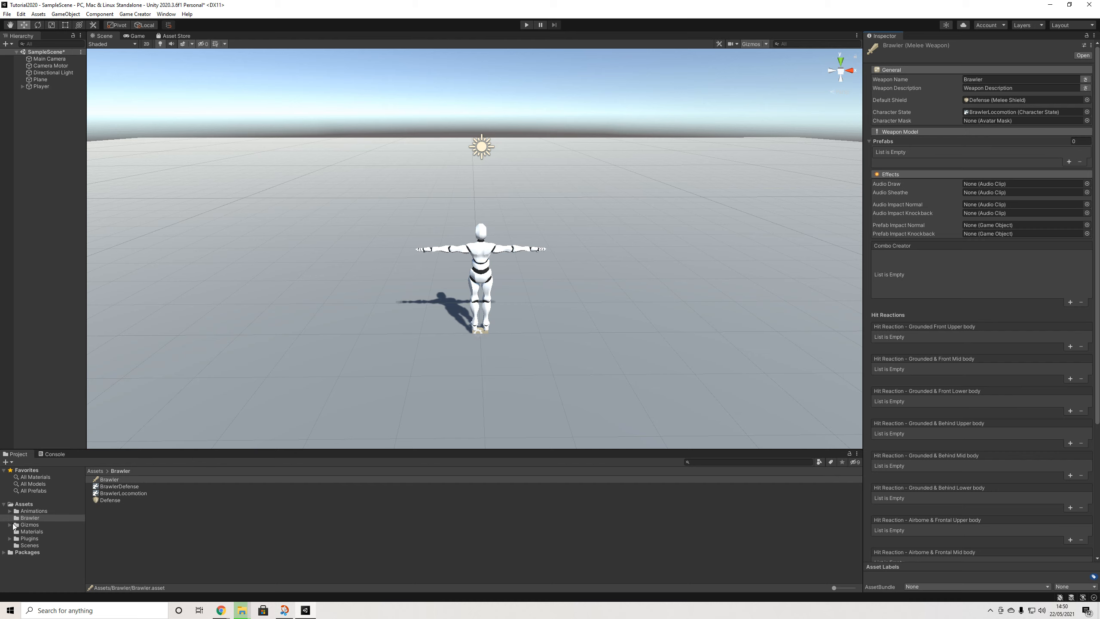
left_click(10, 538)
scroll(43, 544, "down", 4)
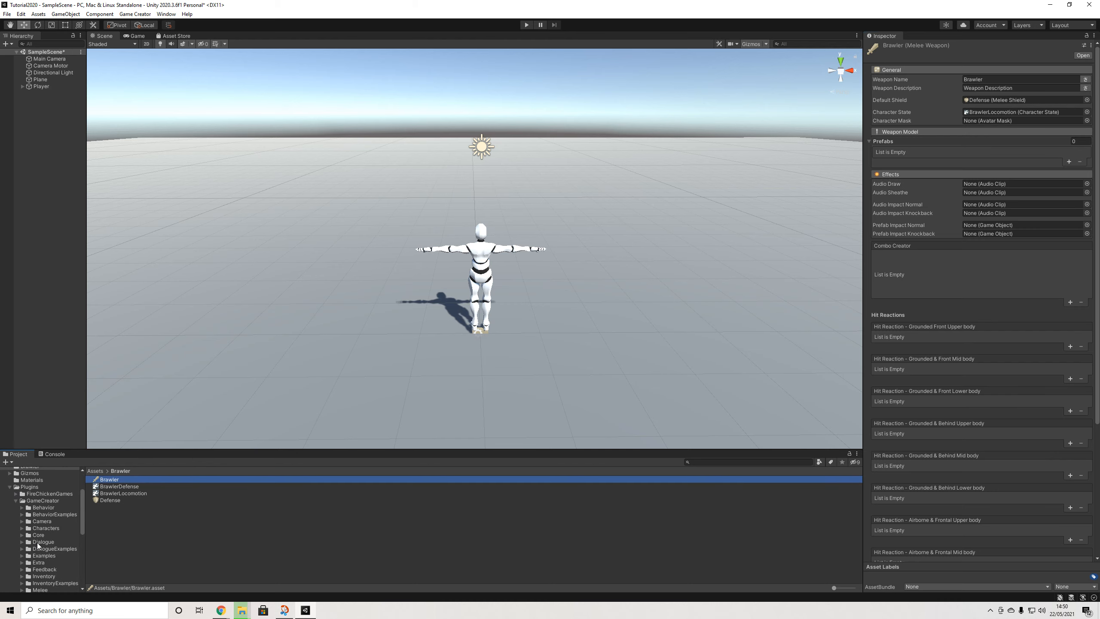
scroll(58, 562, "down", 3)
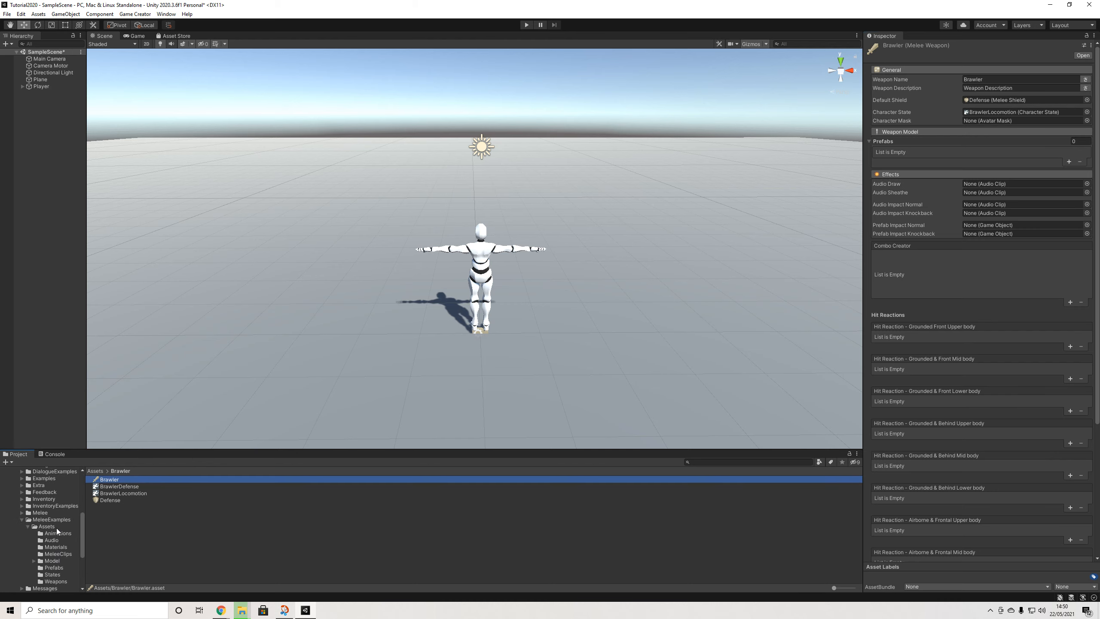
left_click(55, 520)
double_click(114, 482)
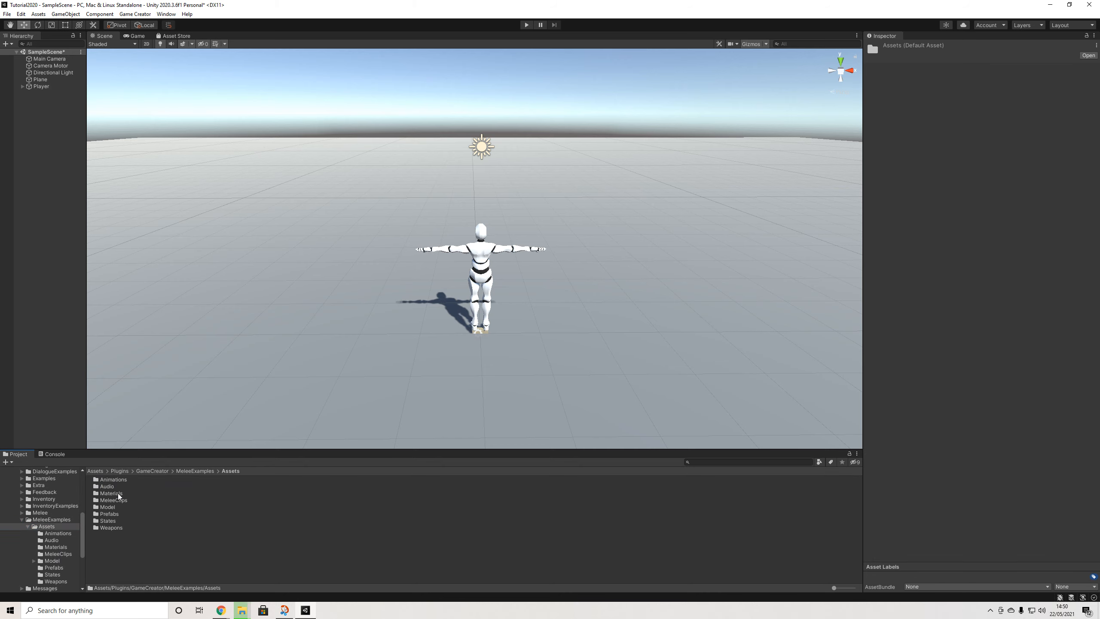
double_click(112, 515)
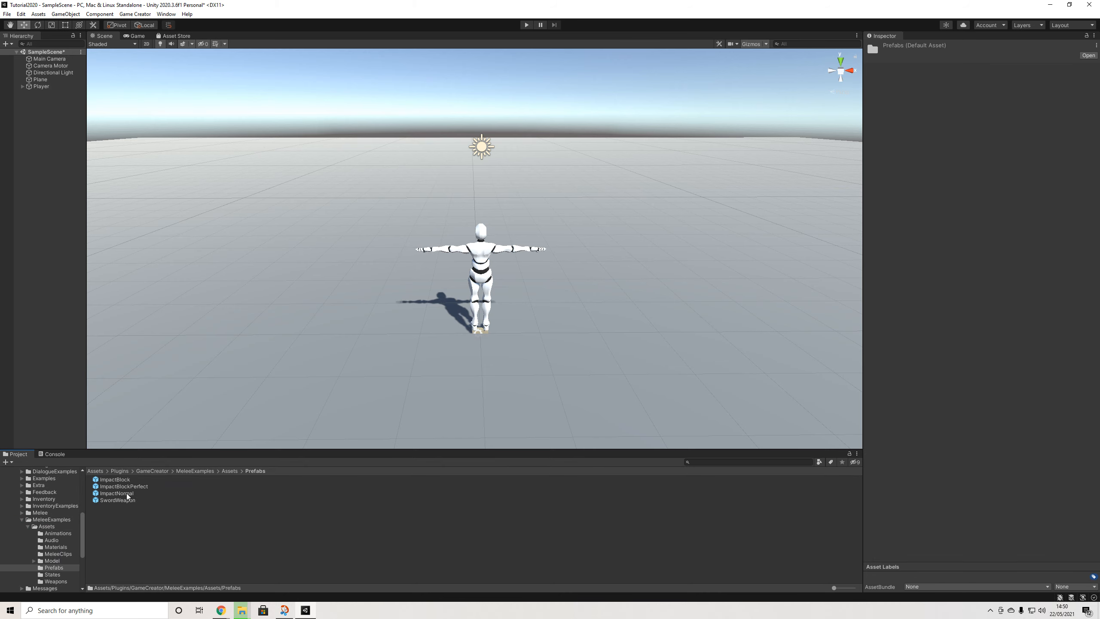
left_click(123, 501)
key("ctrl+d")
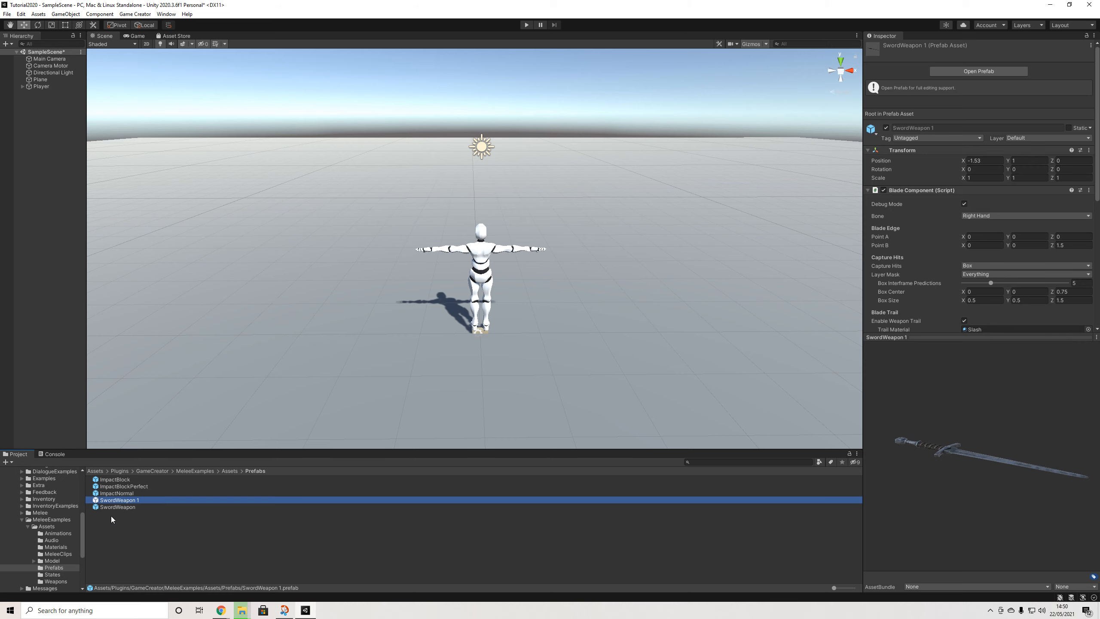
scroll(26, 511, "up", 8)
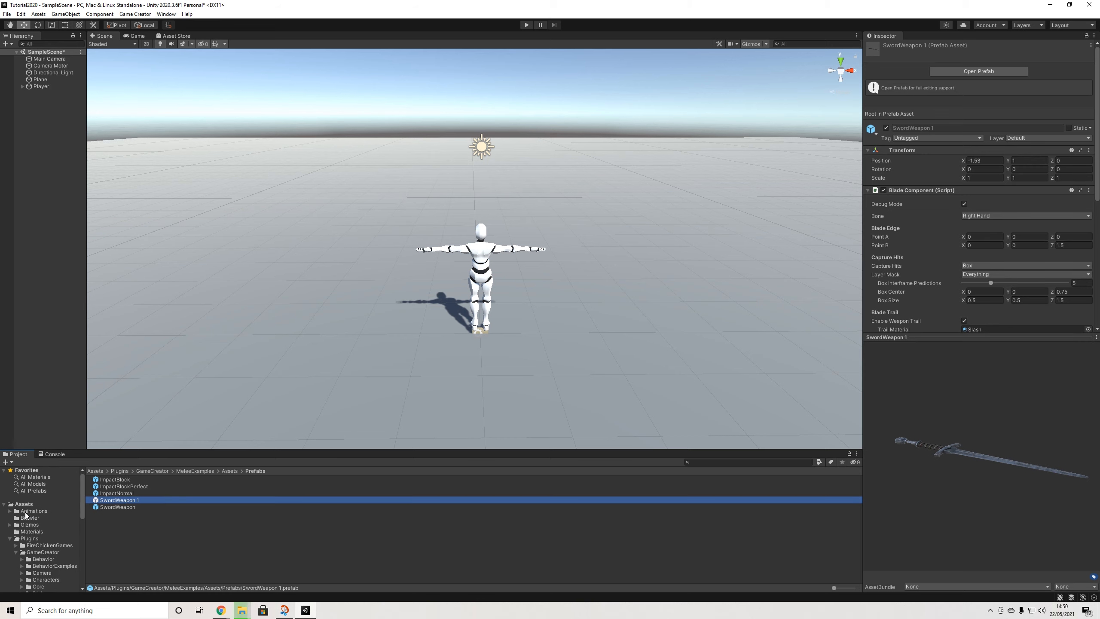
Move the duplicated SwordWeapon 1 prefab into the Brawler folder under Assets and open that folder
left_click(9, 539)
left_click_drag(119, 503, 28, 518)
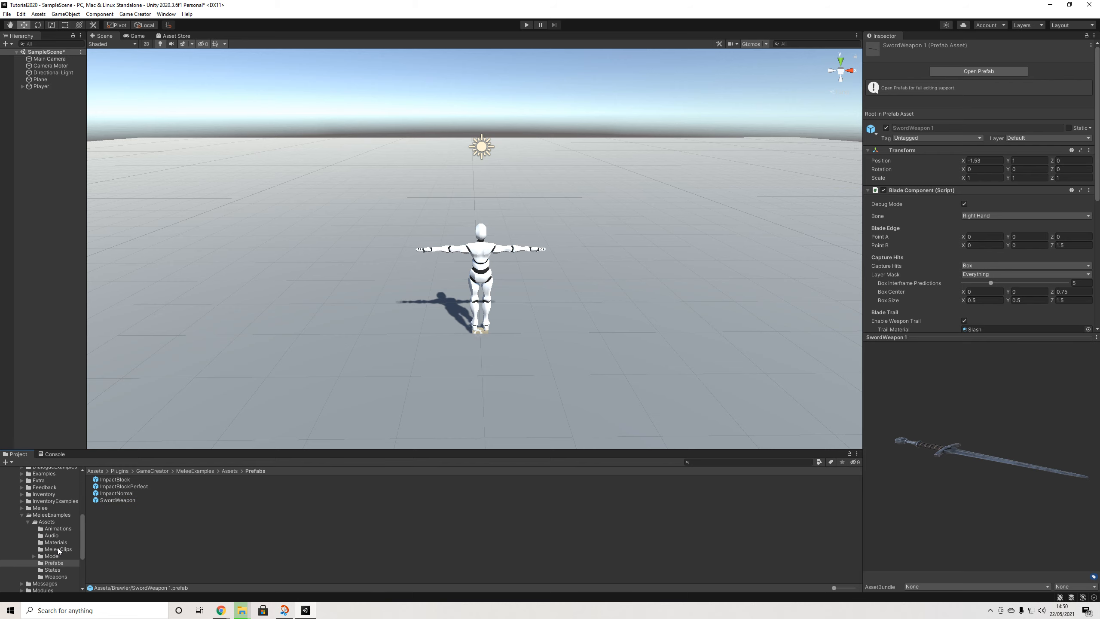
scroll(25, 542, "up", 5)
left_click(9, 534)
left_click(29, 519)
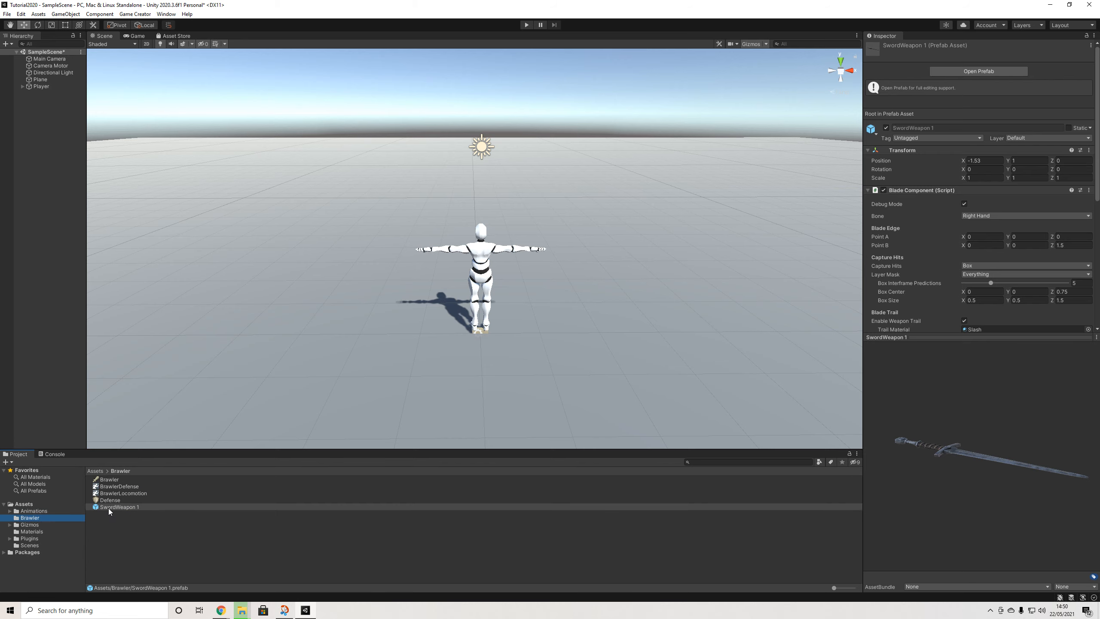
Rename the SwordWeapon 1 prefab in the Brawler folder as PrefabRH
right_click(115, 506)
left_click(158, 318)
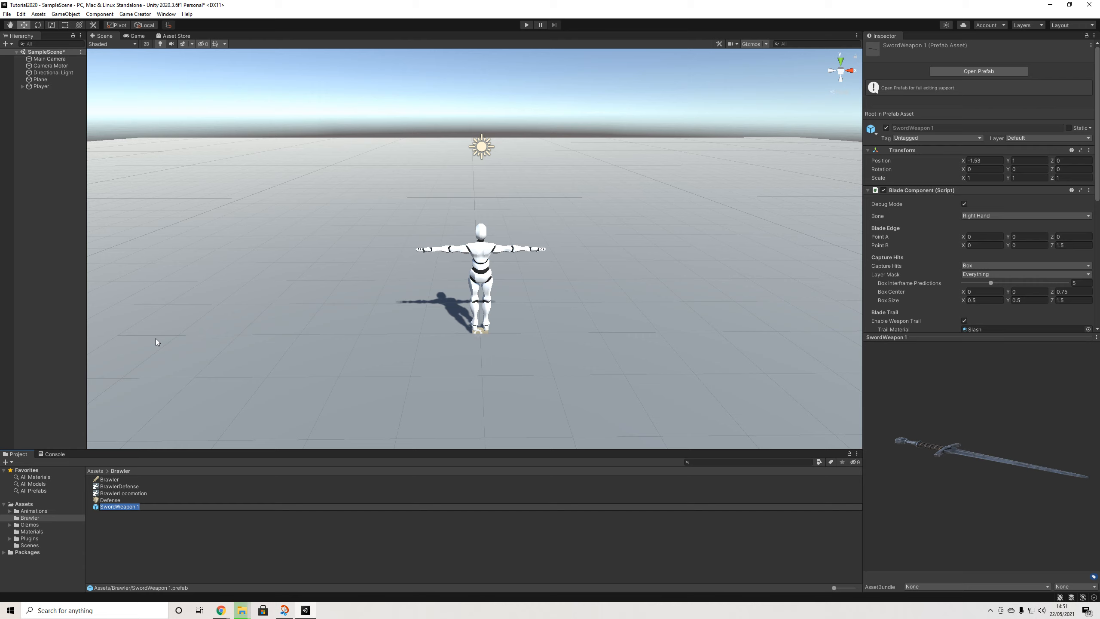
type("PrefabRH")
key("Return")
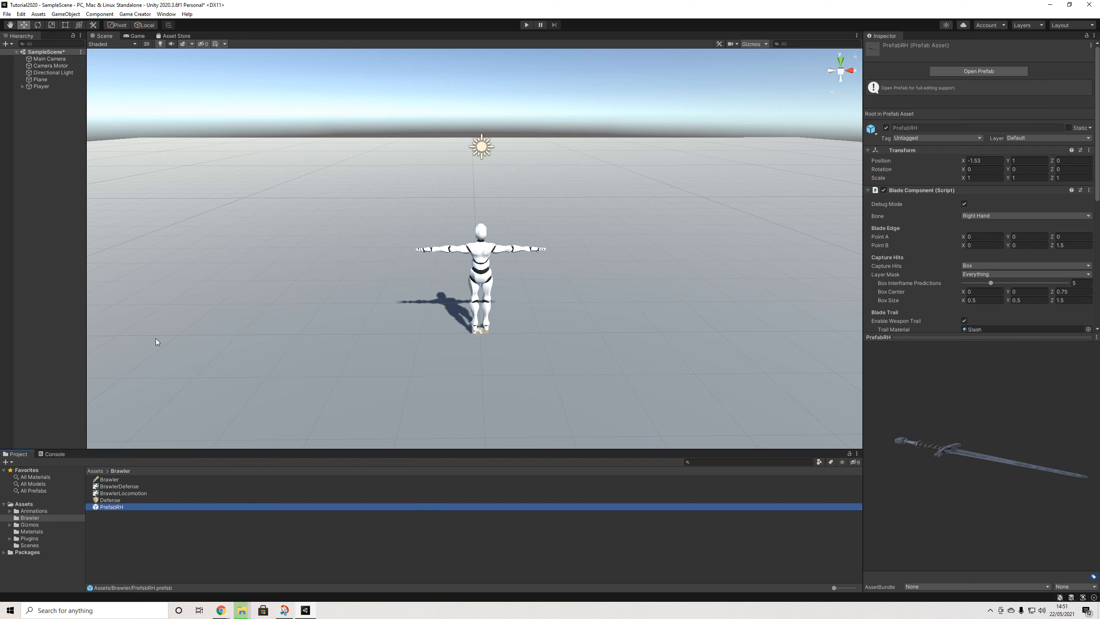
Open PrefabRH for editing, keep its blade bone on Right Hand and delete the Sword child object
double_click(115, 508)
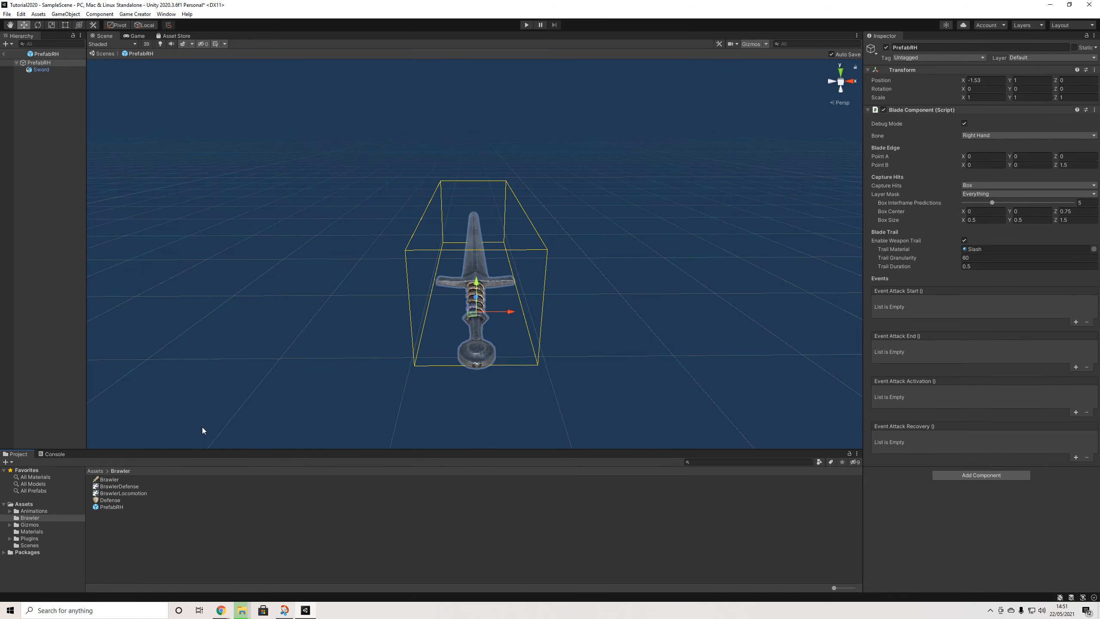
left_click_drag(547, 231, 385, 234, "alt")
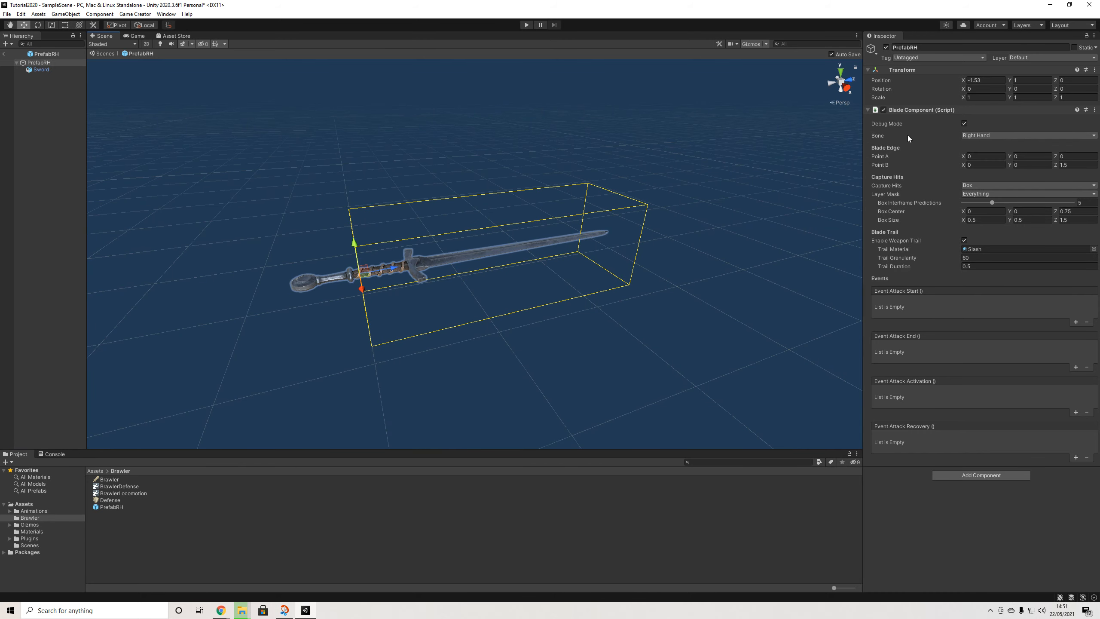
left_click(974, 136)
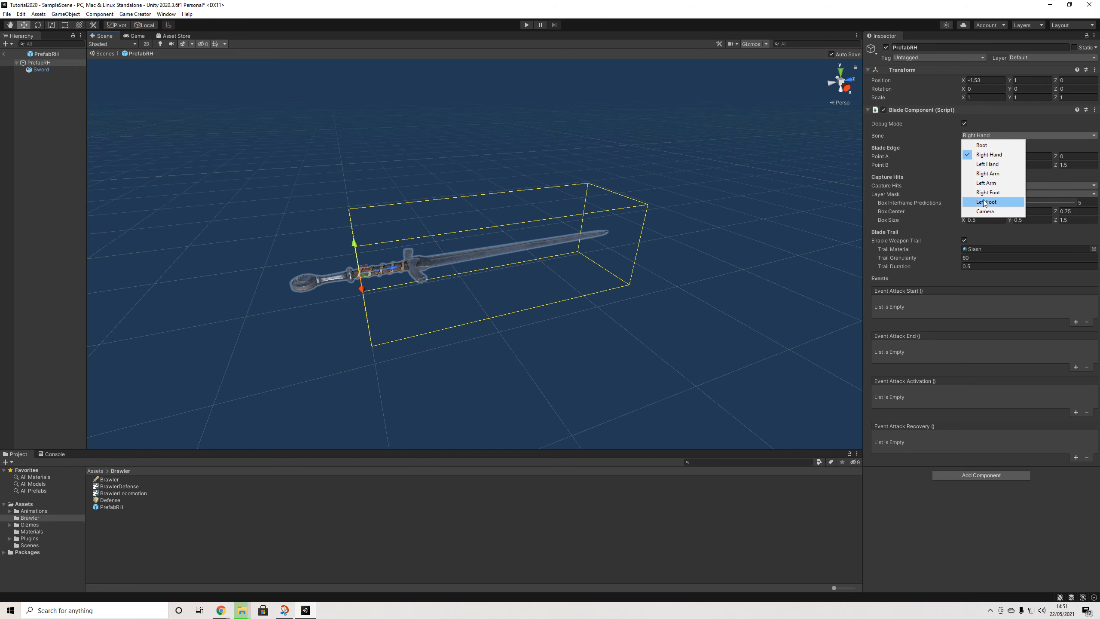
left_click(941, 135)
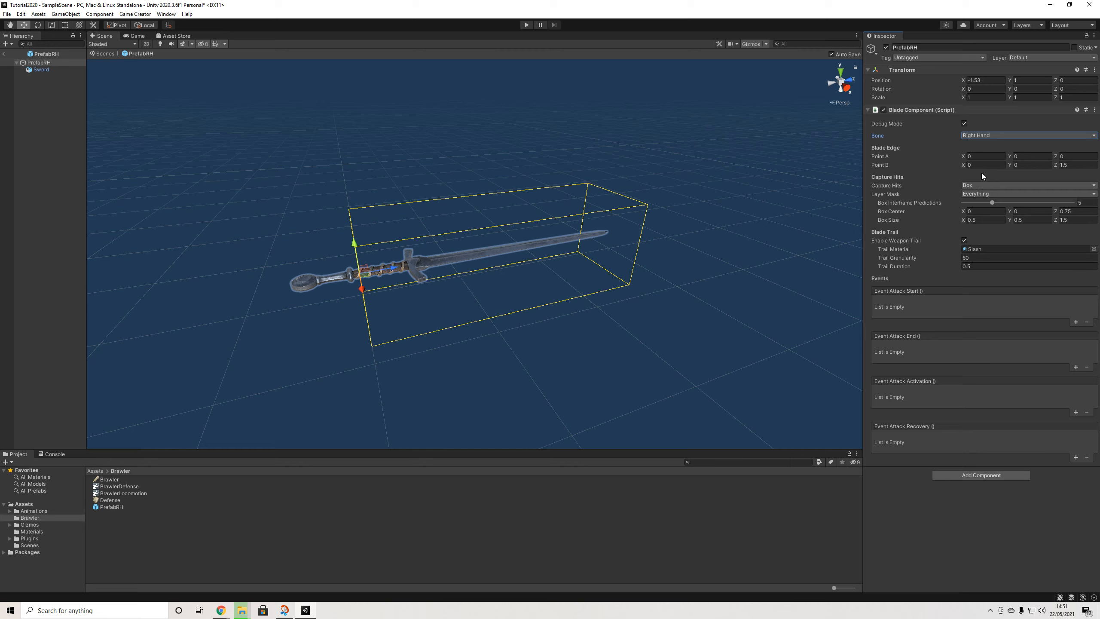
left_click(45, 69)
key("Delete")
left_click(45, 63)
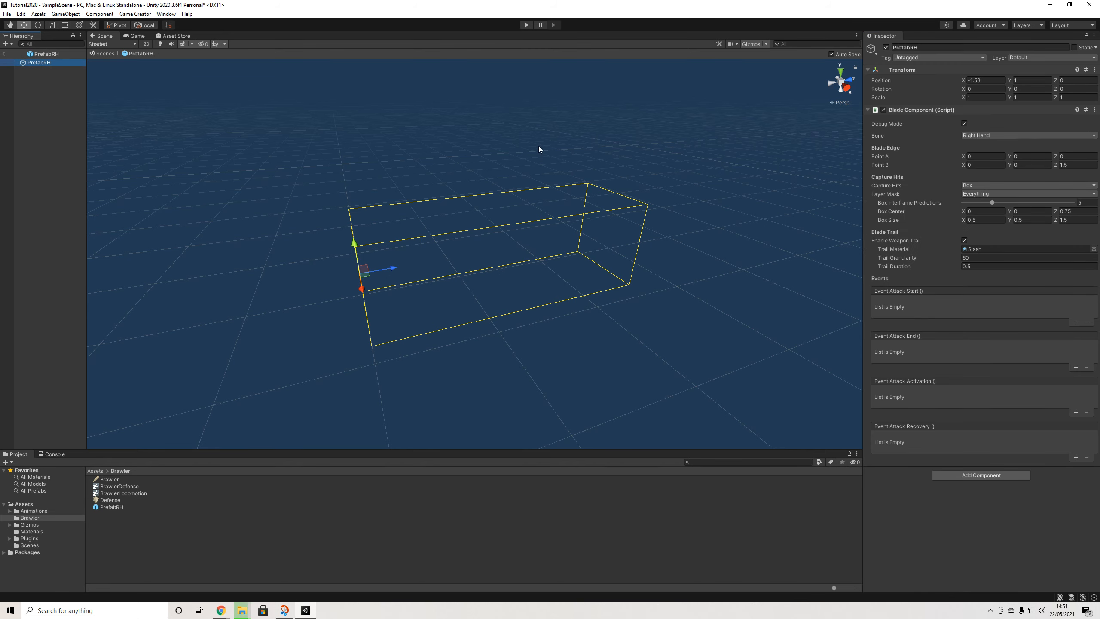
Change the Blade Component's Capture Hits shape to Sphere with a radius of 0.3
left_click(973, 186)
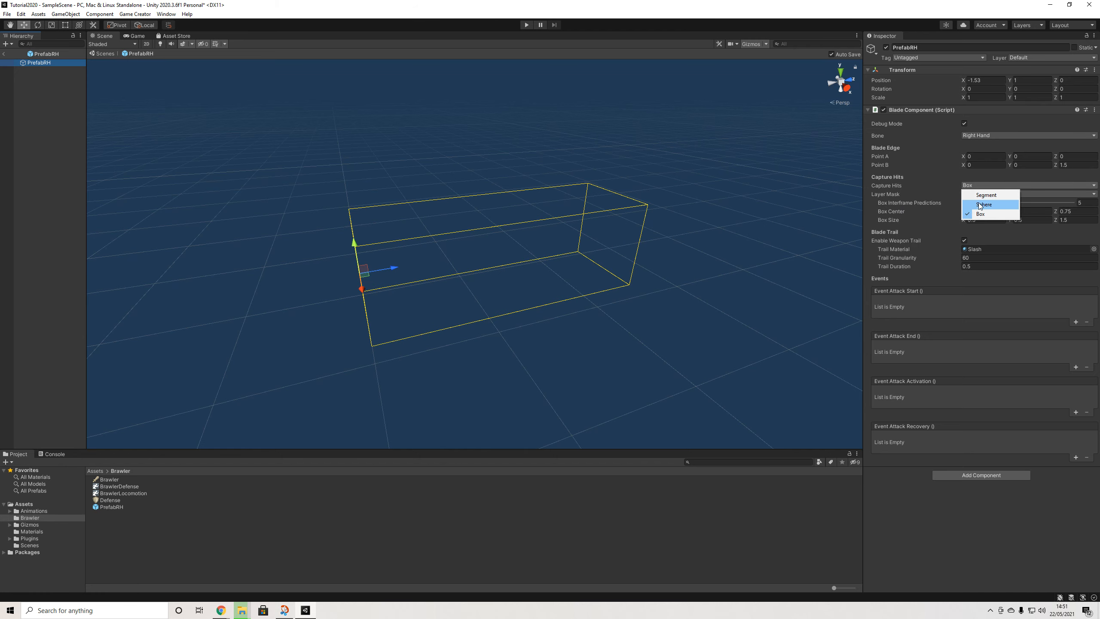
left_click(985, 190)
left_click(983, 204)
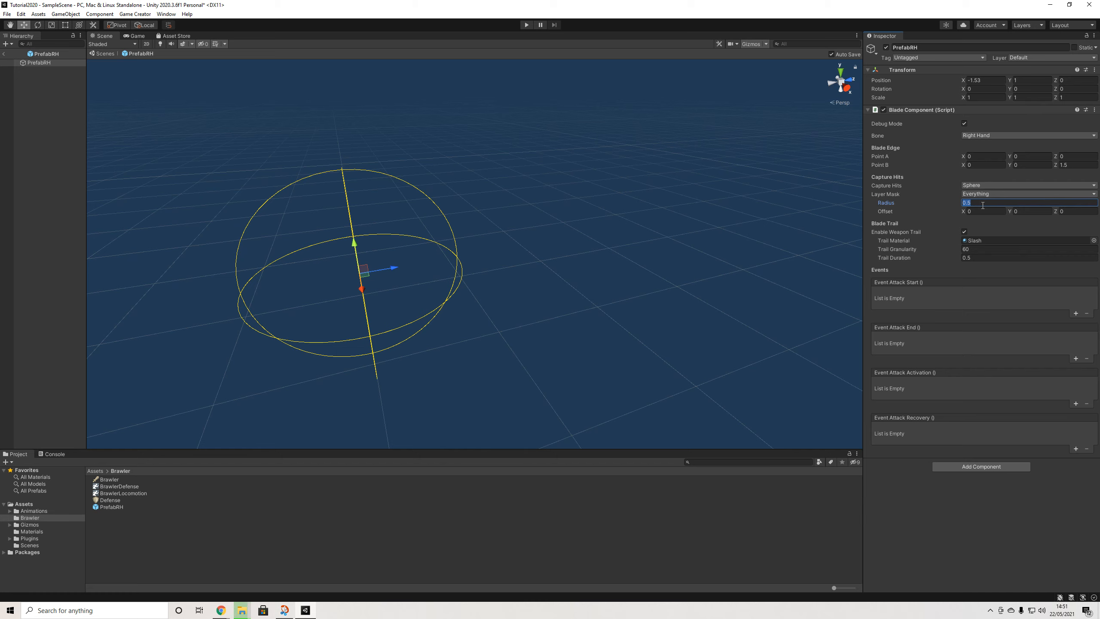
type("0.3")
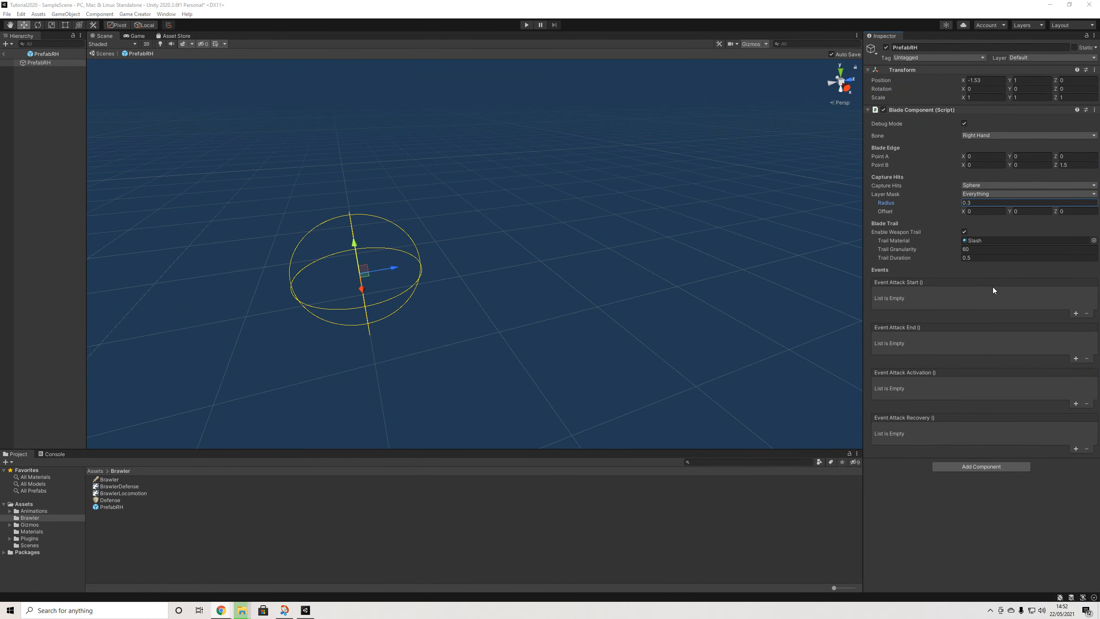
Set PrefabRH's position to X 0.09, Y -0.023, Z -0.049 and return to the scene
left_click(987, 83)
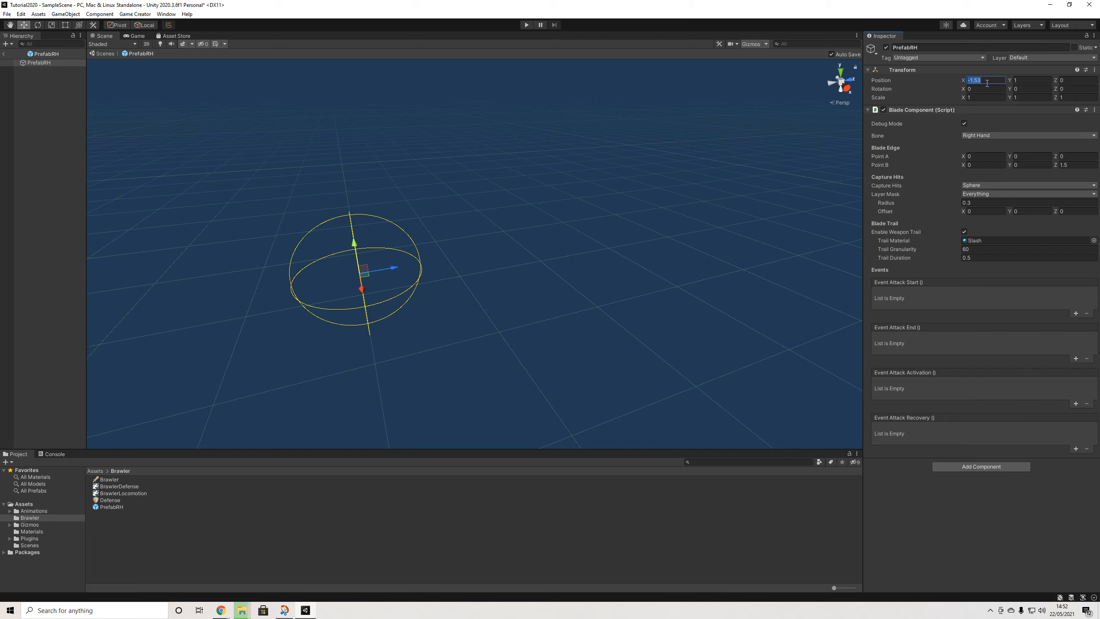
type("0.09")
key("Tab")
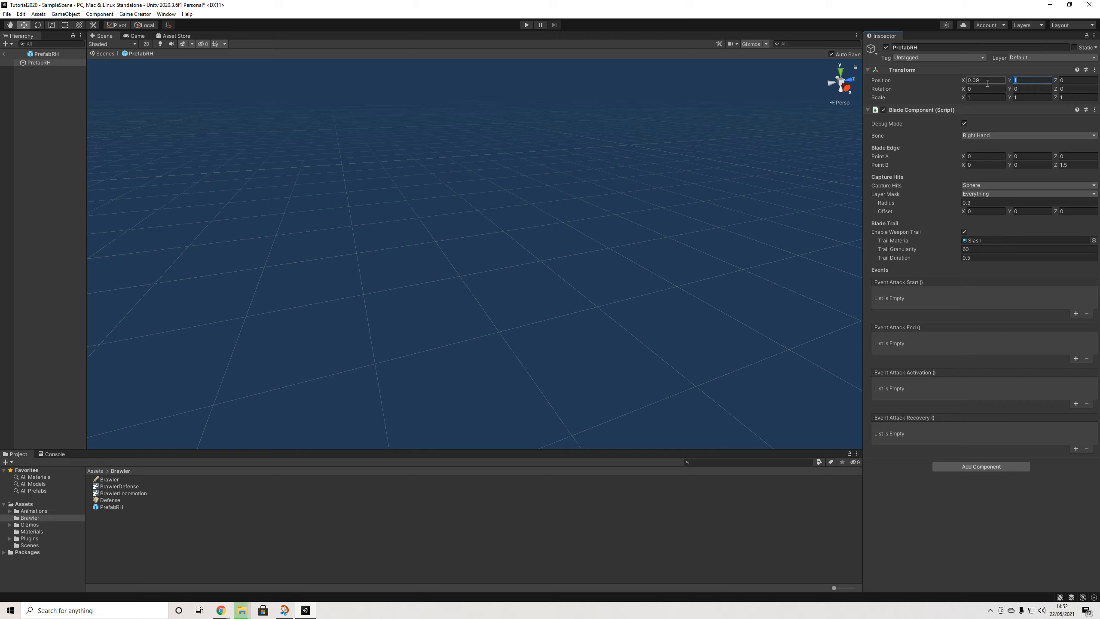
type("-0.023")
key("Tab")
type("-0.049")
left_click(4, 53)
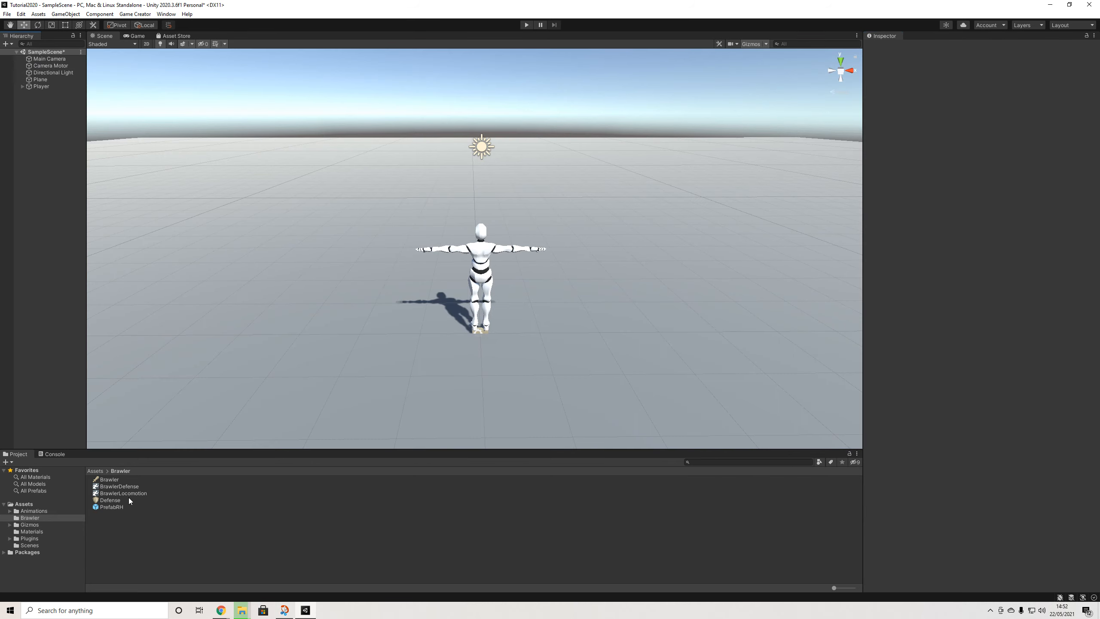
Duplicate the PrefabRH prefab twice in the Brawler folder
left_click(113, 507)
key("ctrl+d")
key("ctrl+d")
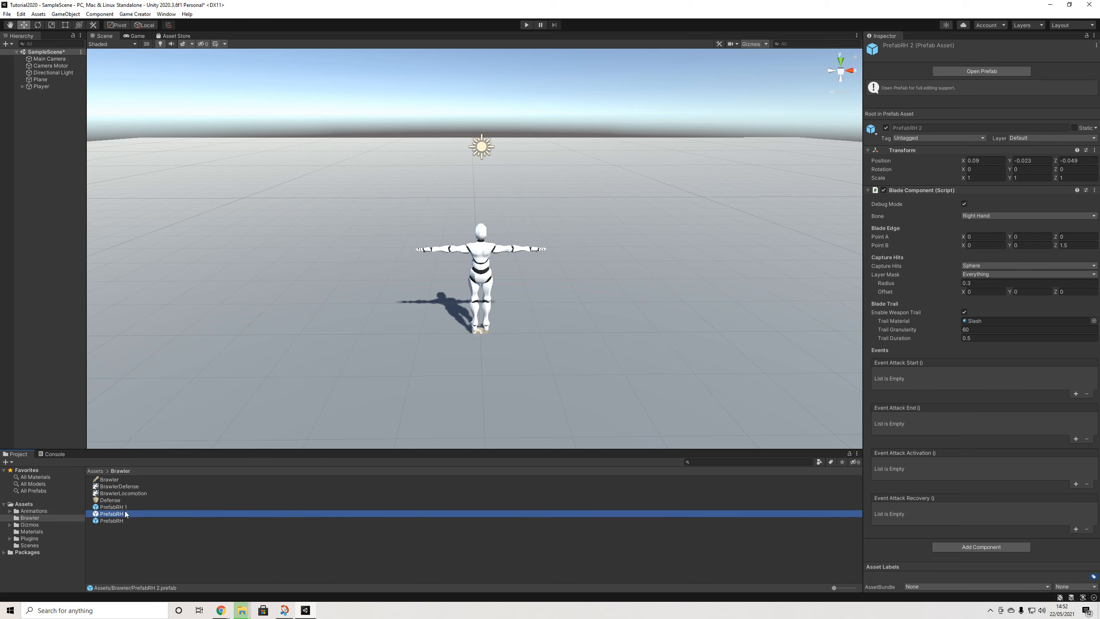
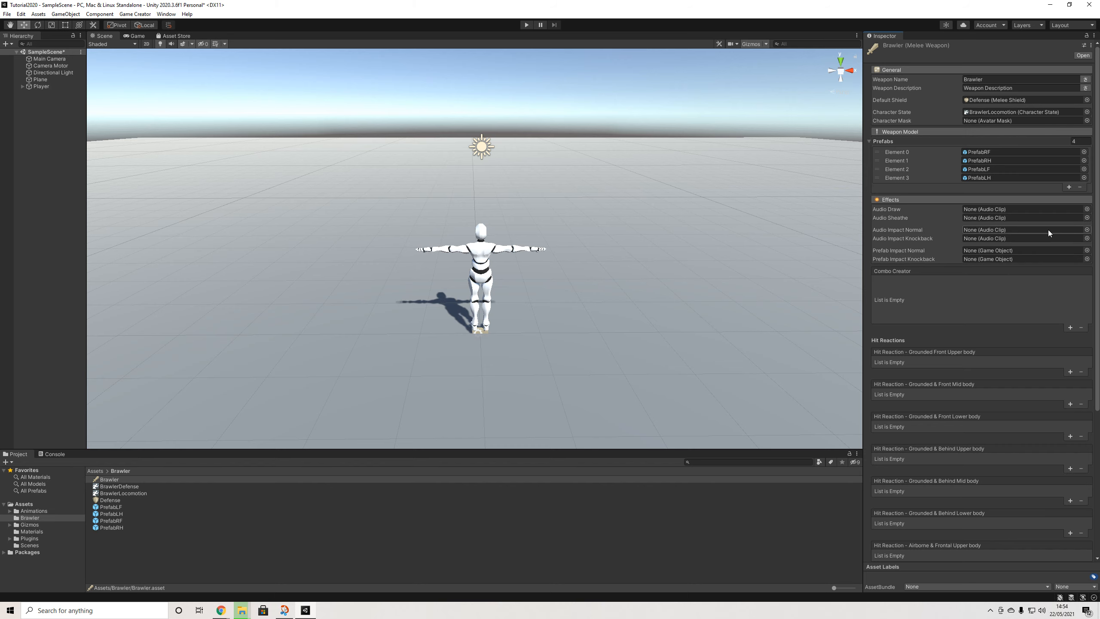
Assign the Impact audio clip to both Audio Impact Normal and Audio Impact Knockback of the Brawler weapon
left_click(1087, 230)
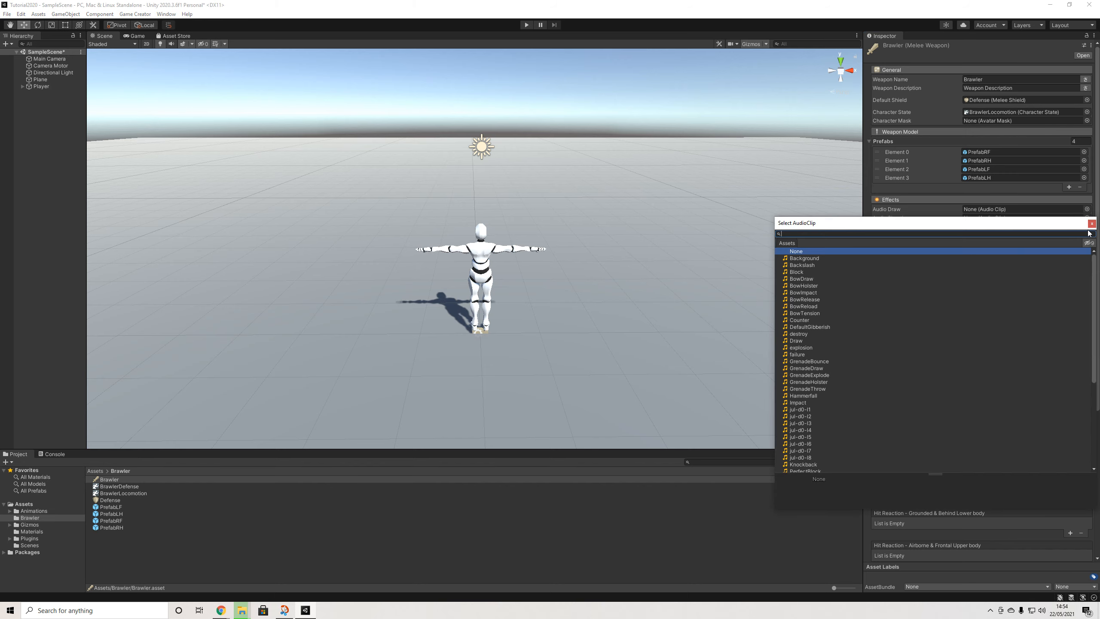
type("impact")
key("Down")
key("Down")
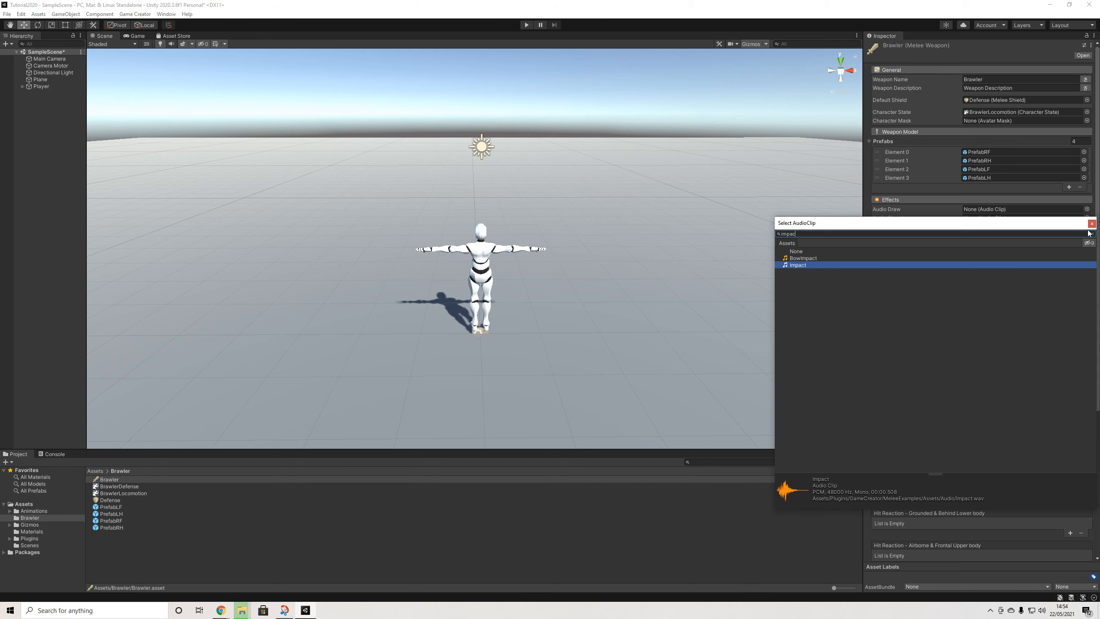
key("Return")
left_click(1088, 238)
type("impac")
key("Down")
key("Down")
key("Return")
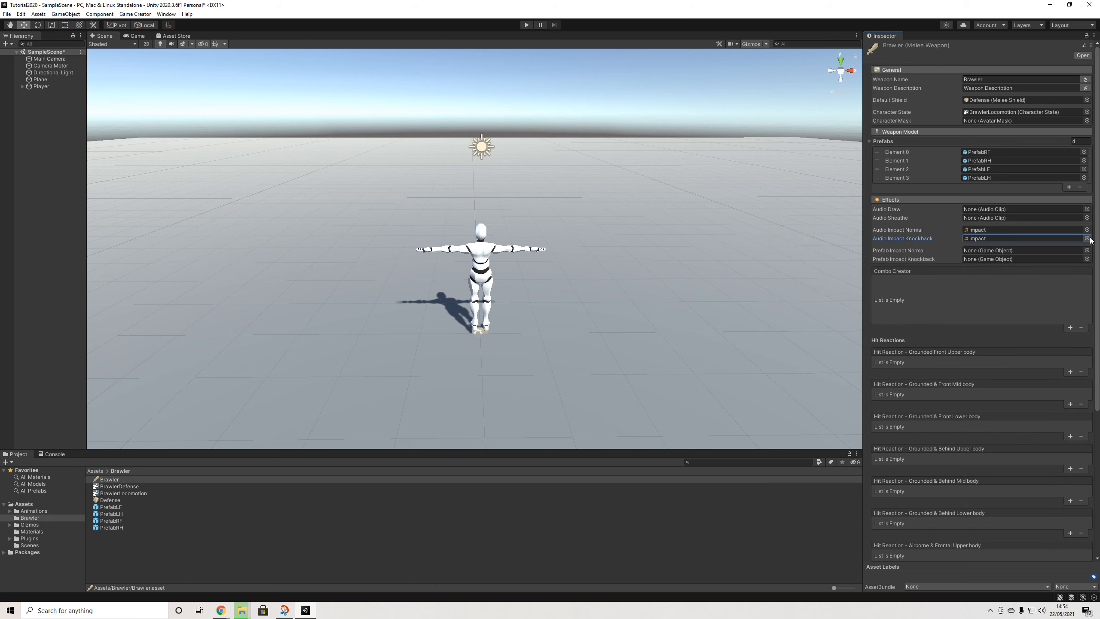
Assign the ImpactNormal prefab to both Prefab Impact Normal and Prefab Impact Knockback of the Brawler weapon
left_click(1088, 251)
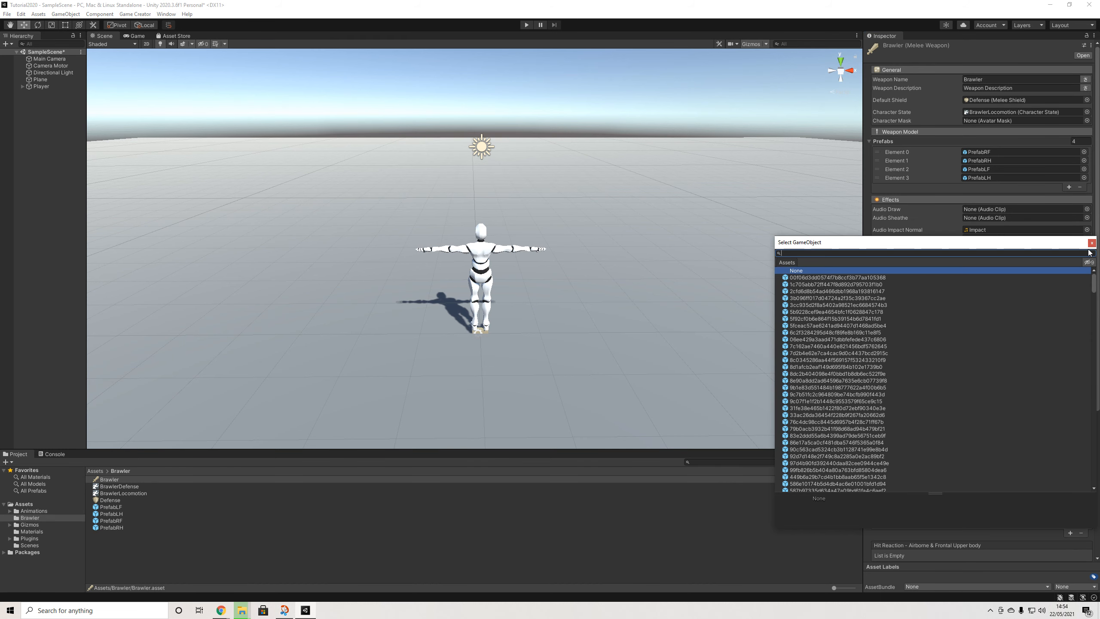
type("impac")
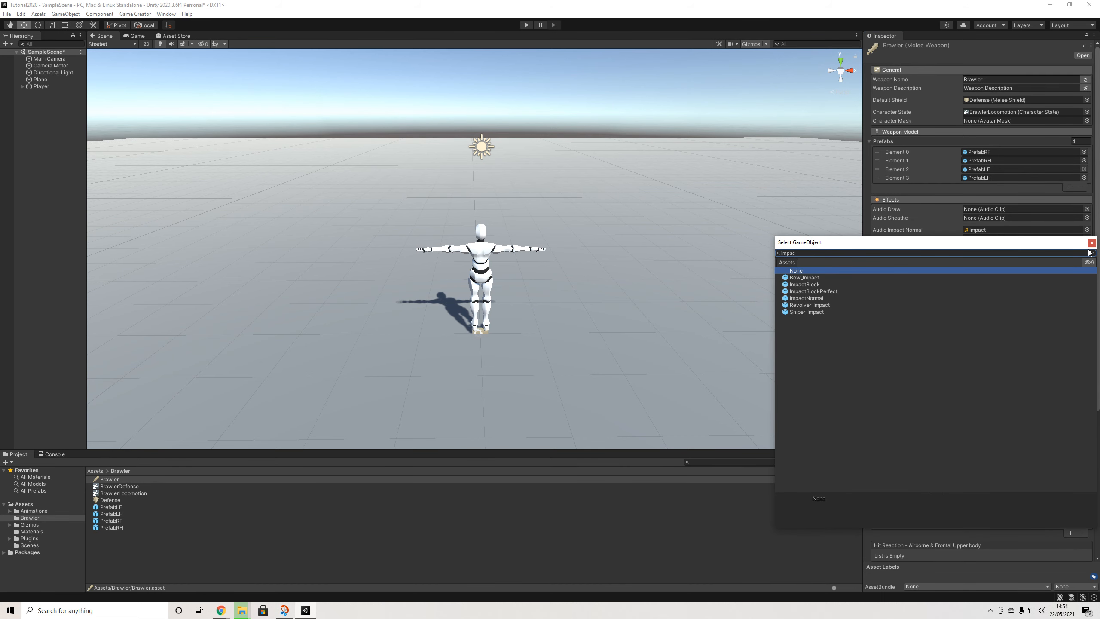
key("Down")
key("Down")
key("Down")
key("Down")
key("Return")
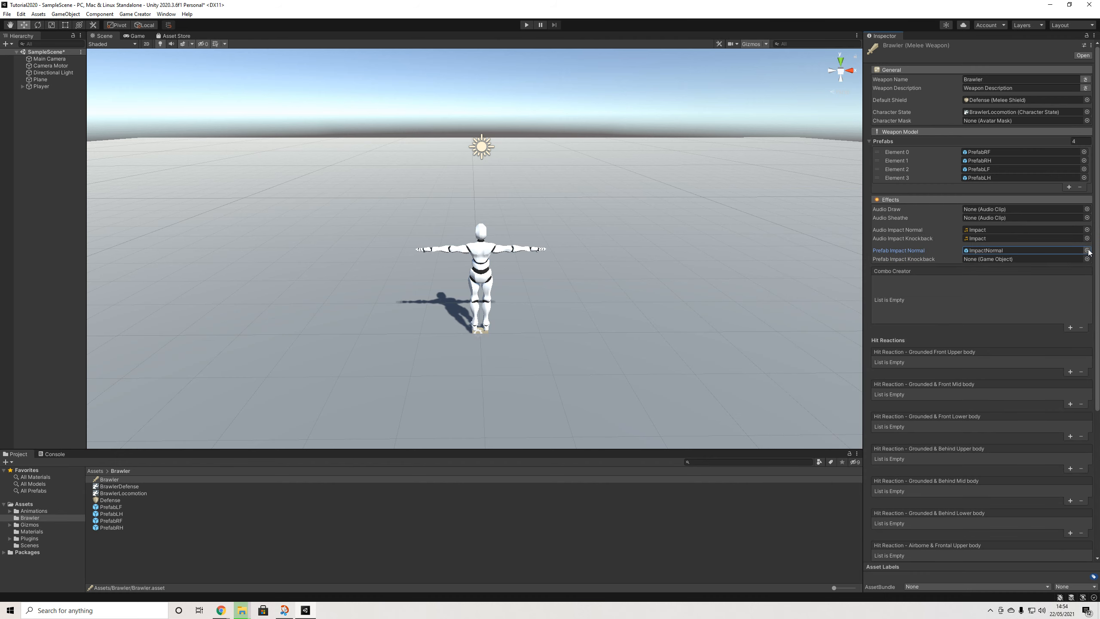
left_click(1088, 263)
type("impac")
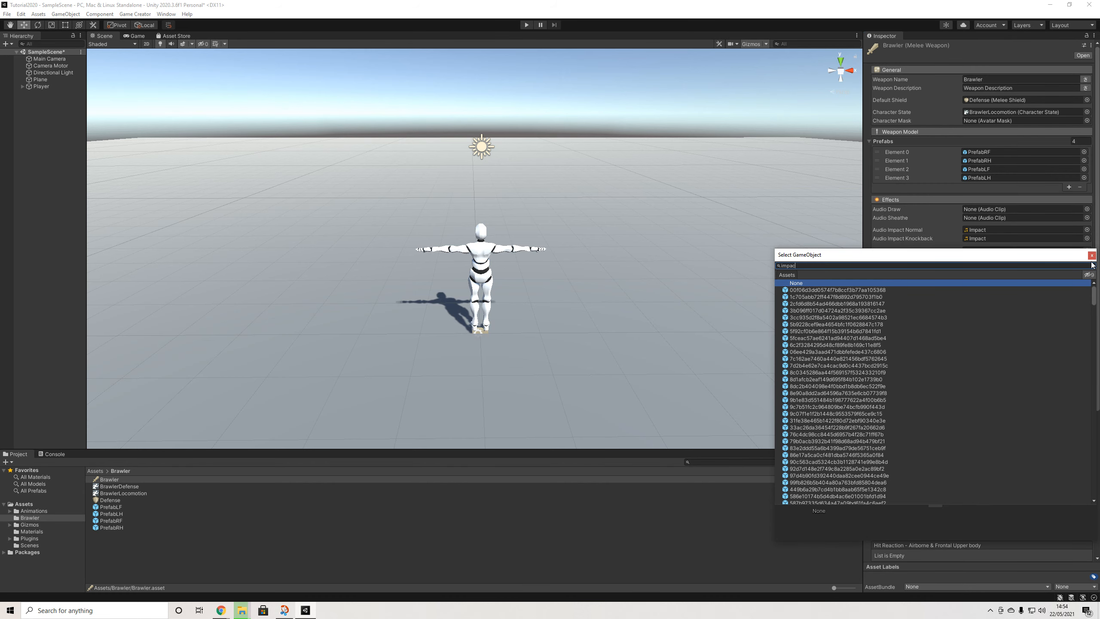
type("t")
left_click_drag(903, 259, 650, 226)
left_click(564, 275)
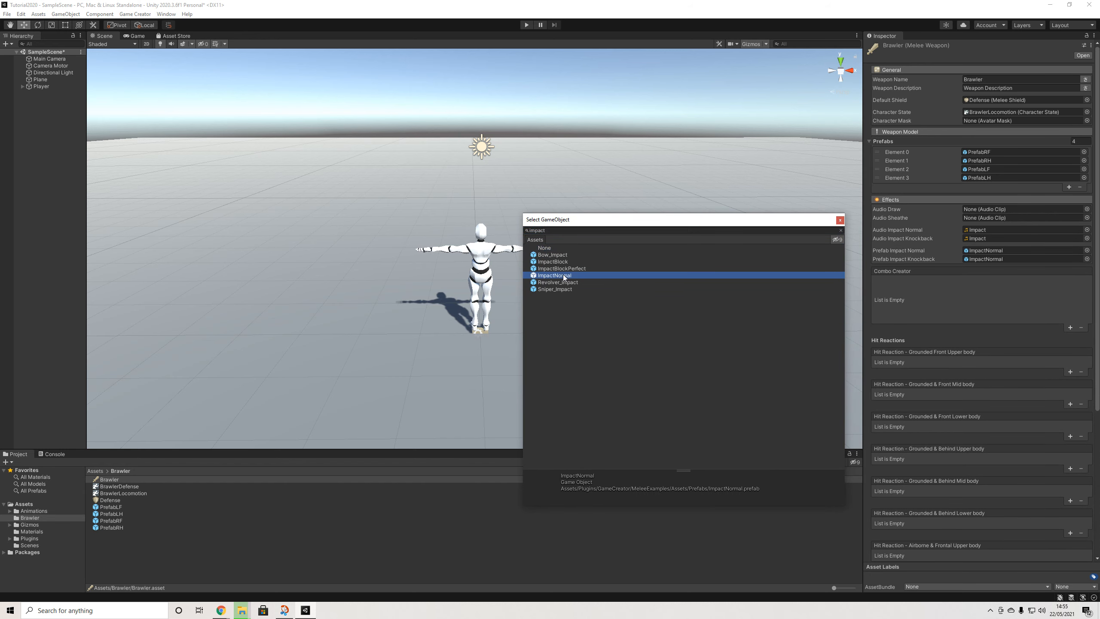
left_click(840, 220)
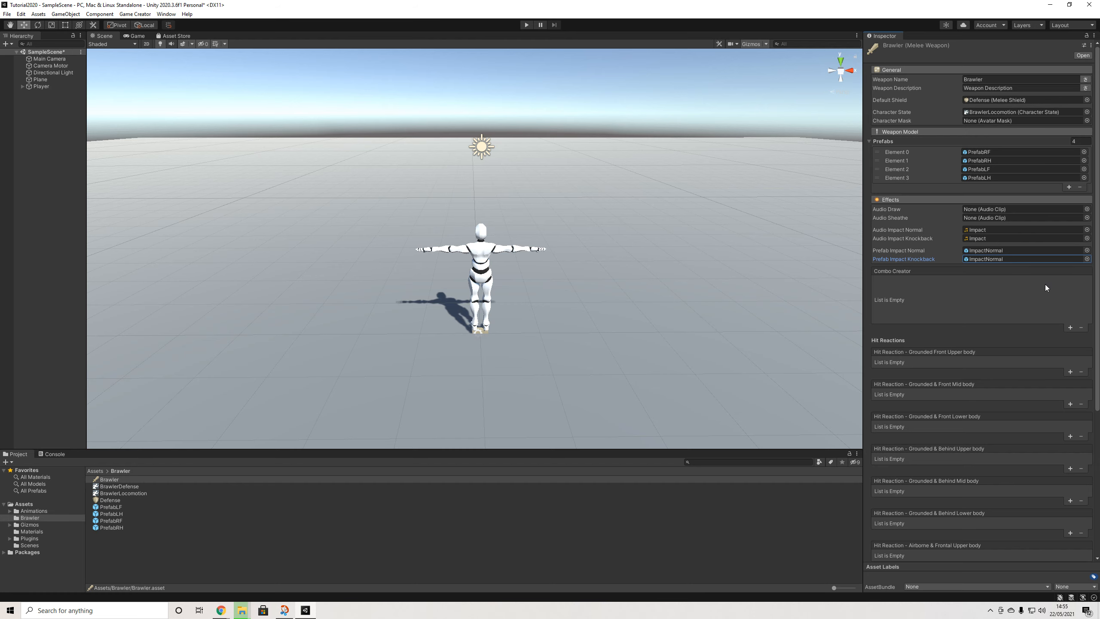
Add three combos to the Brawler weapon's Combo Creator, each enabled and with its condition left at None
left_click(1070, 327)
left_click(1070, 328)
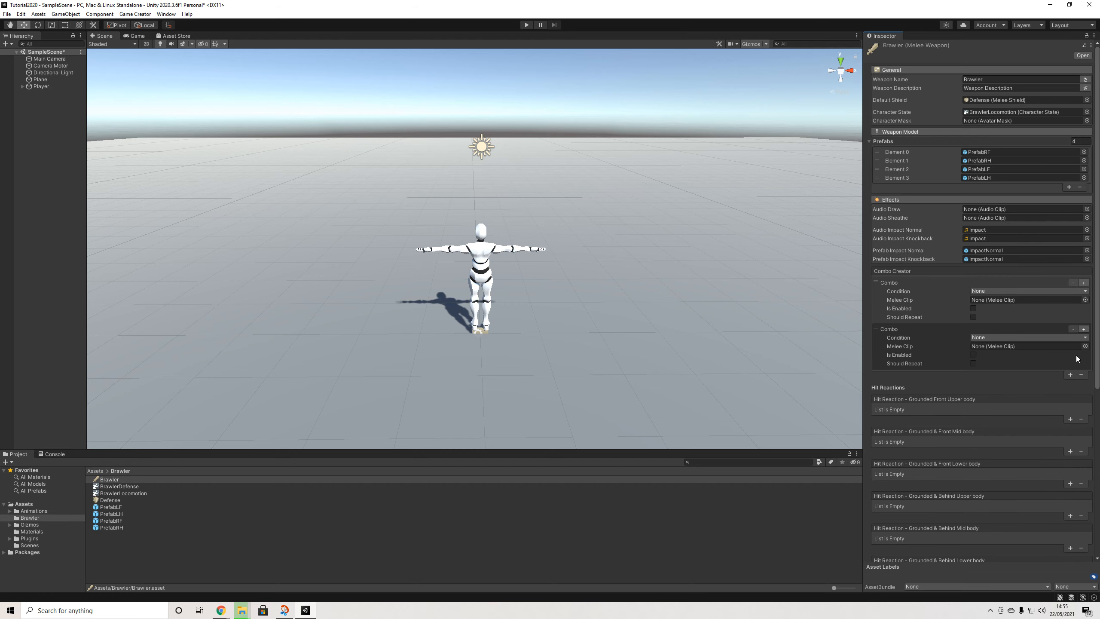
left_click(1081, 374)
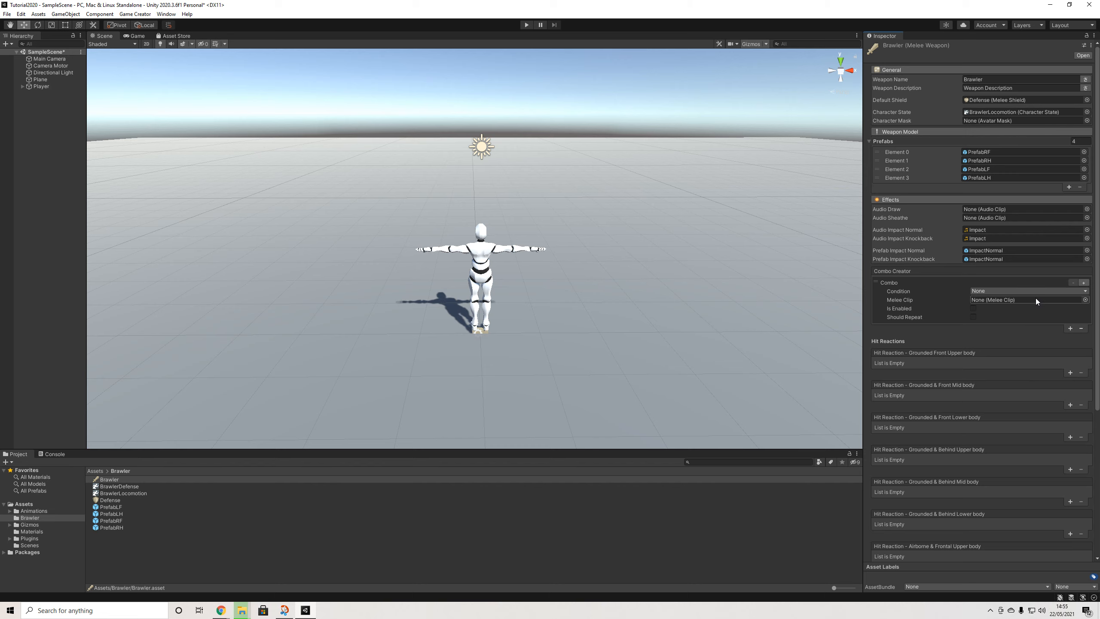
left_click(973, 308)
left_click(1068, 290)
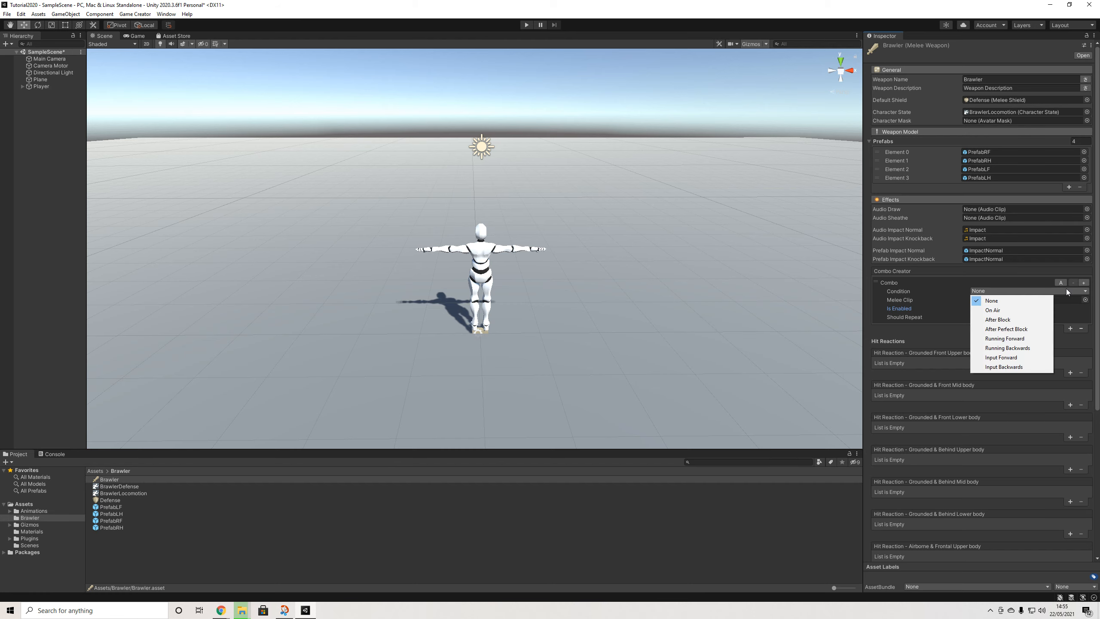
left_click(1064, 309)
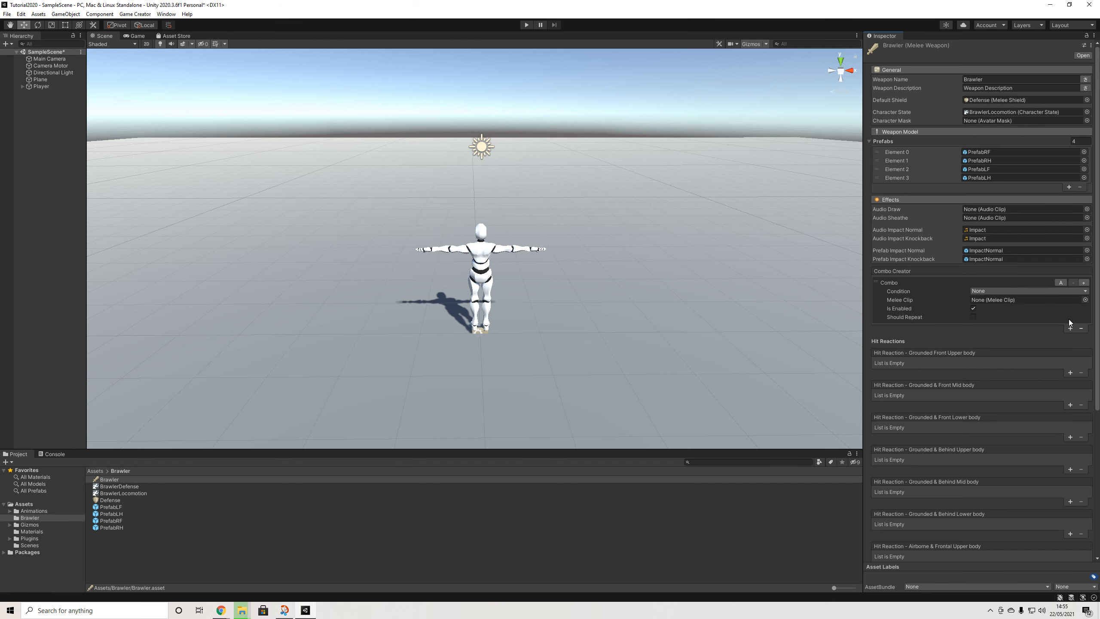
left_click(1070, 328)
left_click(1070, 375)
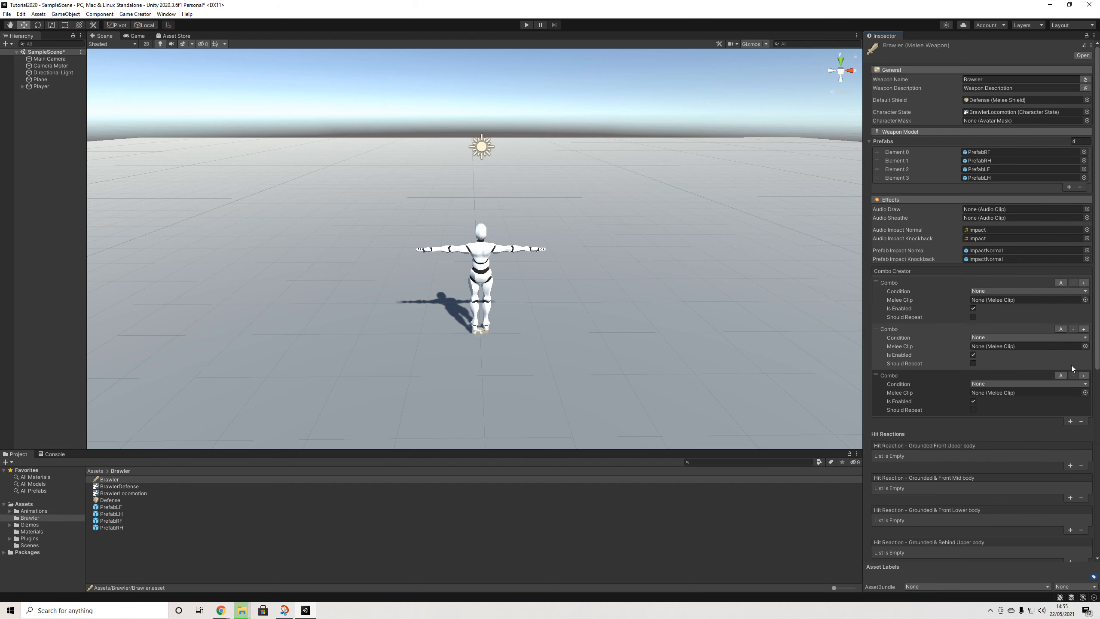
Extend the second combo's attack sequence to A, A and the third combo's to A, A, A
left_click(973, 401)
left_click(1084, 375)
left_click(1084, 375)
left_click(1084, 329)
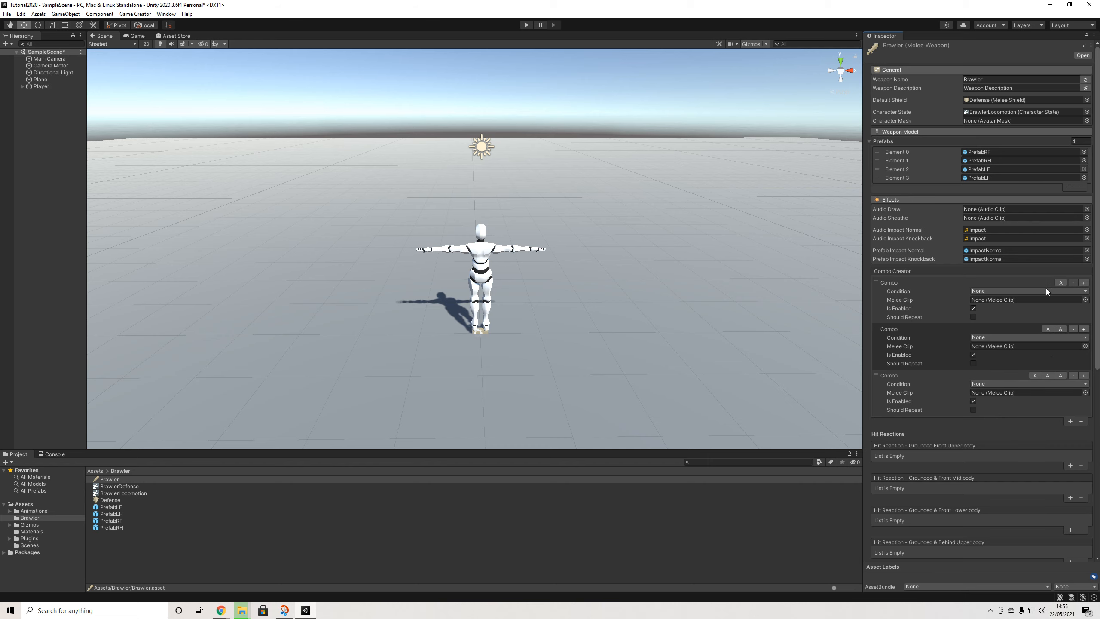
Review the Brawler weapon's Hit Reactions lists and locate its assigned BrawlerLocomotion character state in the project
scroll(1056, 322, "down", 10)
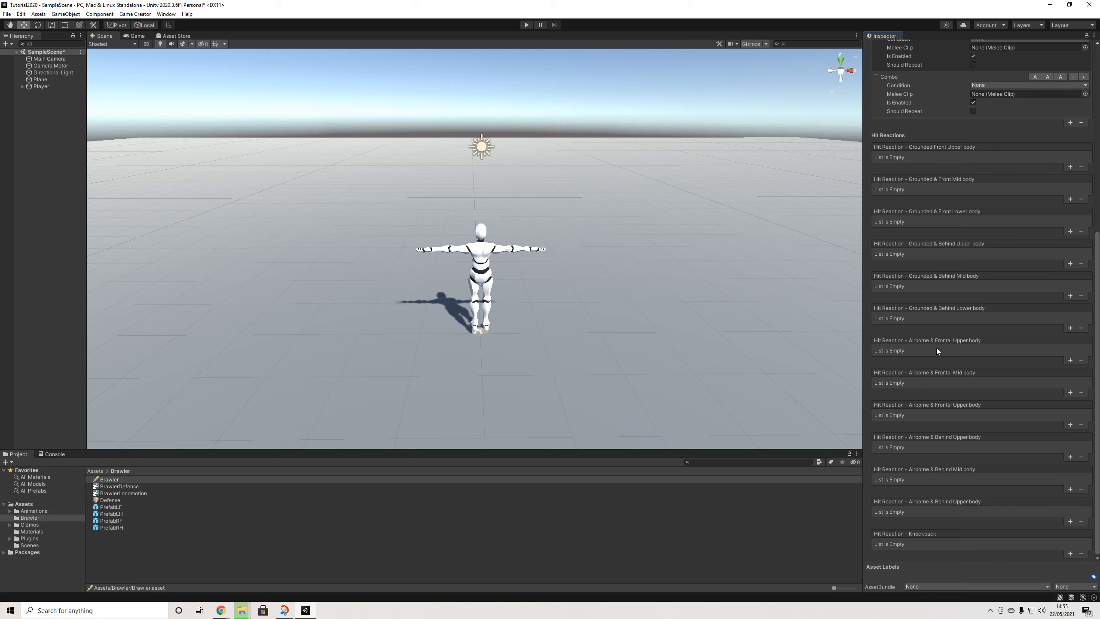
scroll(937, 347, "up", 10)
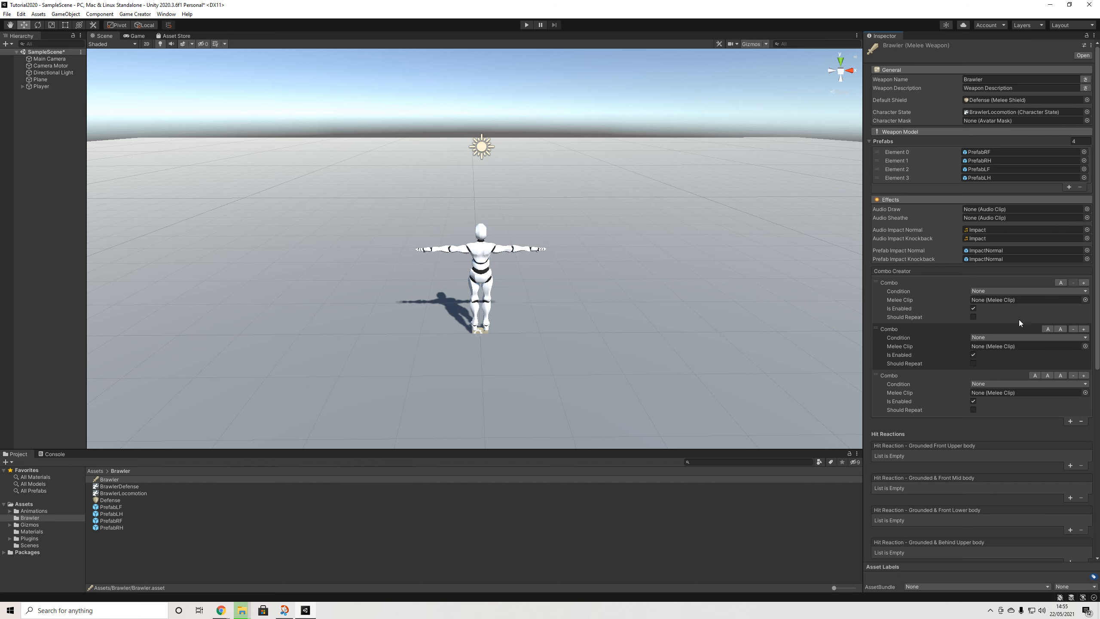
left_click(989, 111)
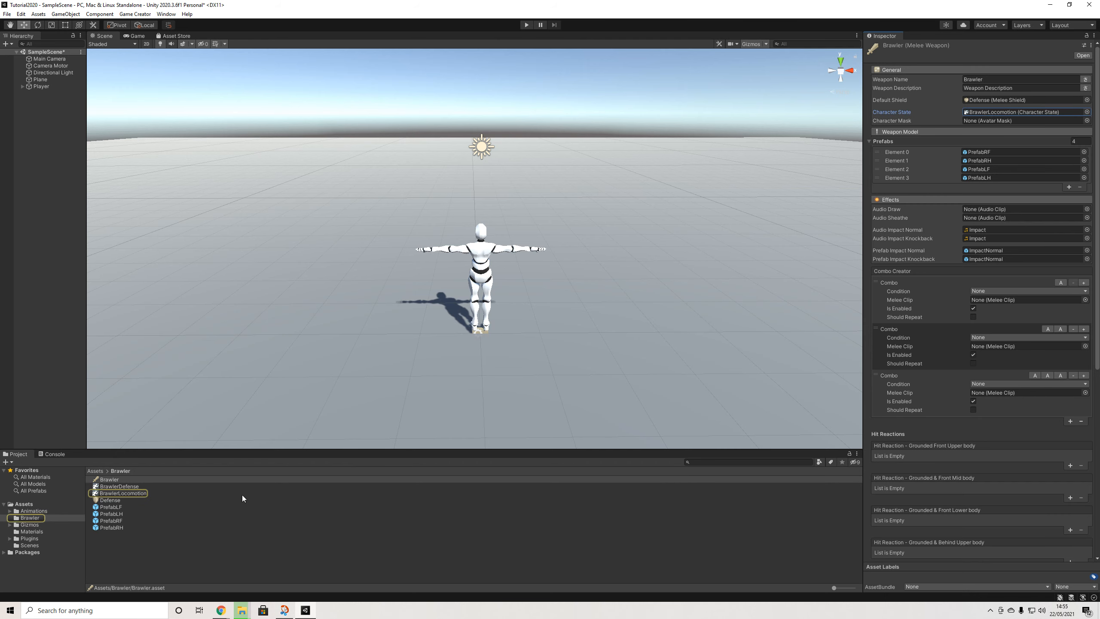
Assign the Guard_Stand_Block animation as the Character@simple override of the Defense shield's BrawlerDefense state
left_click(129, 495)
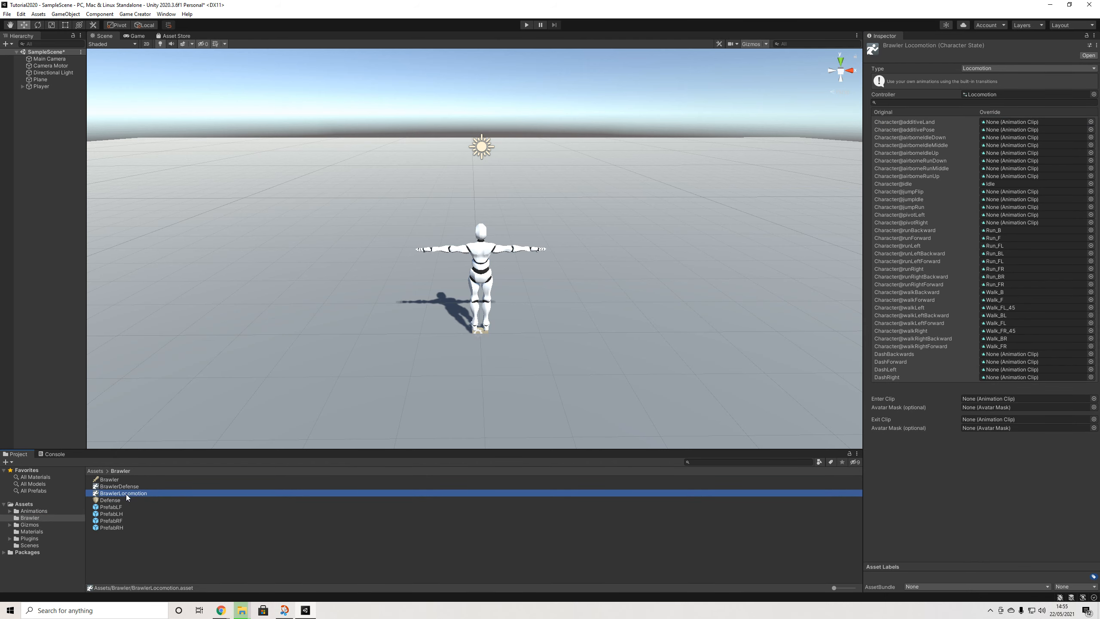
key("Down")
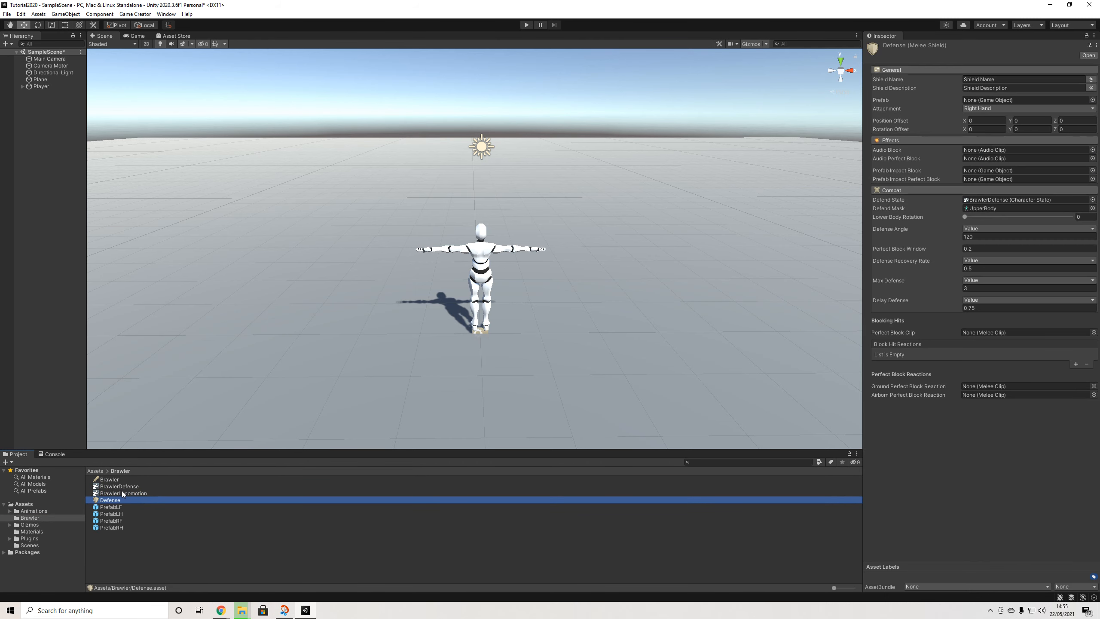
left_click_drag(124, 486, 1001, 199)
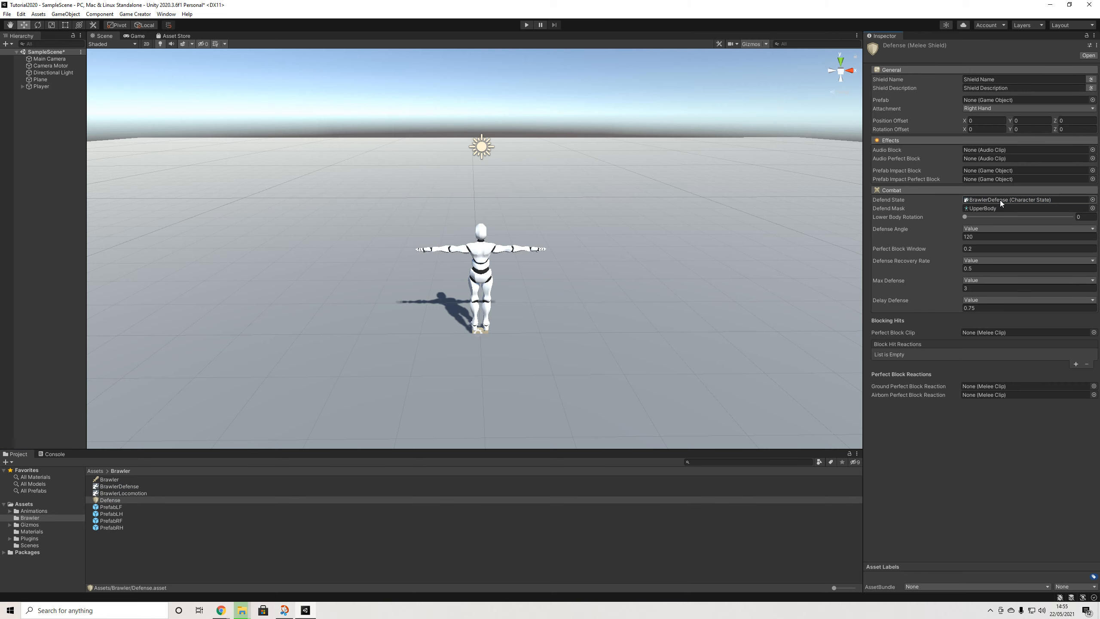
double_click(1001, 199)
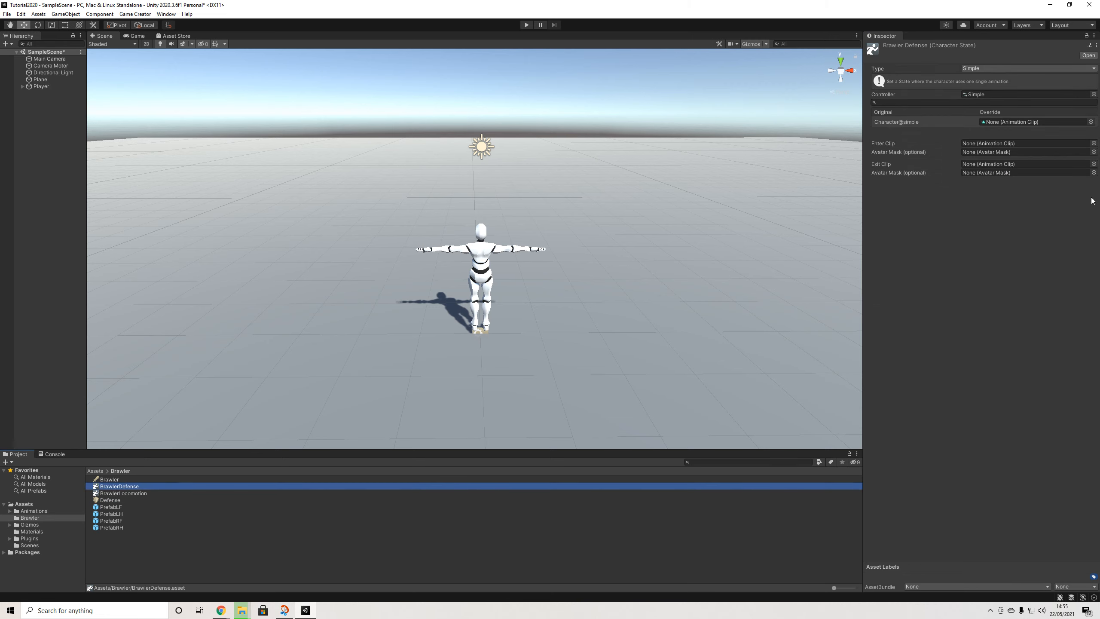
left_click(1091, 122)
type("blo")
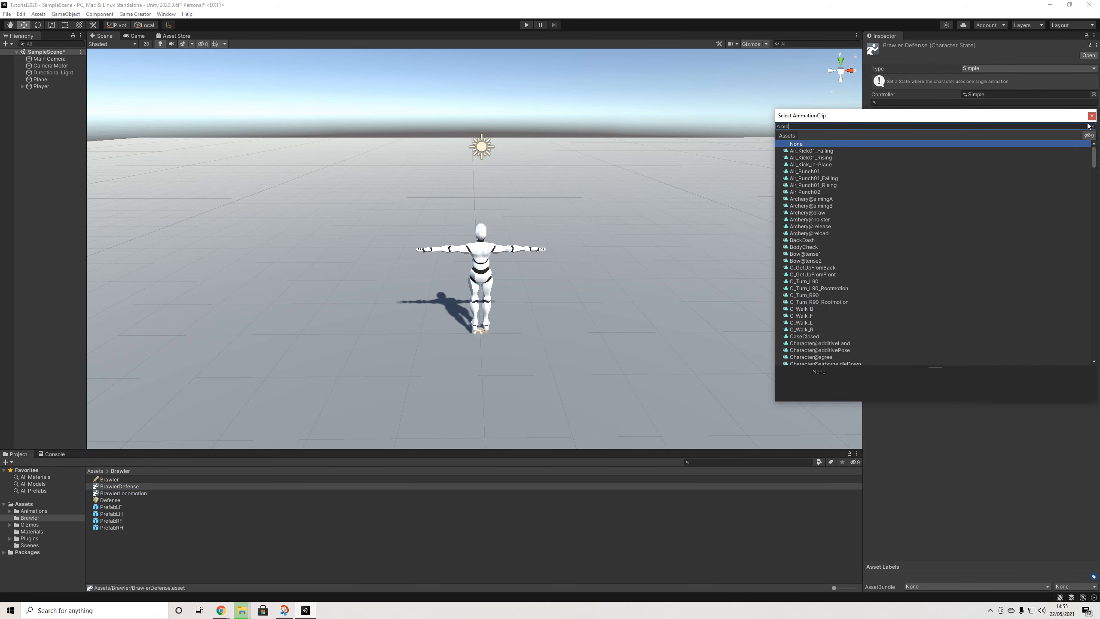
type("ck")
left_click(819, 185)
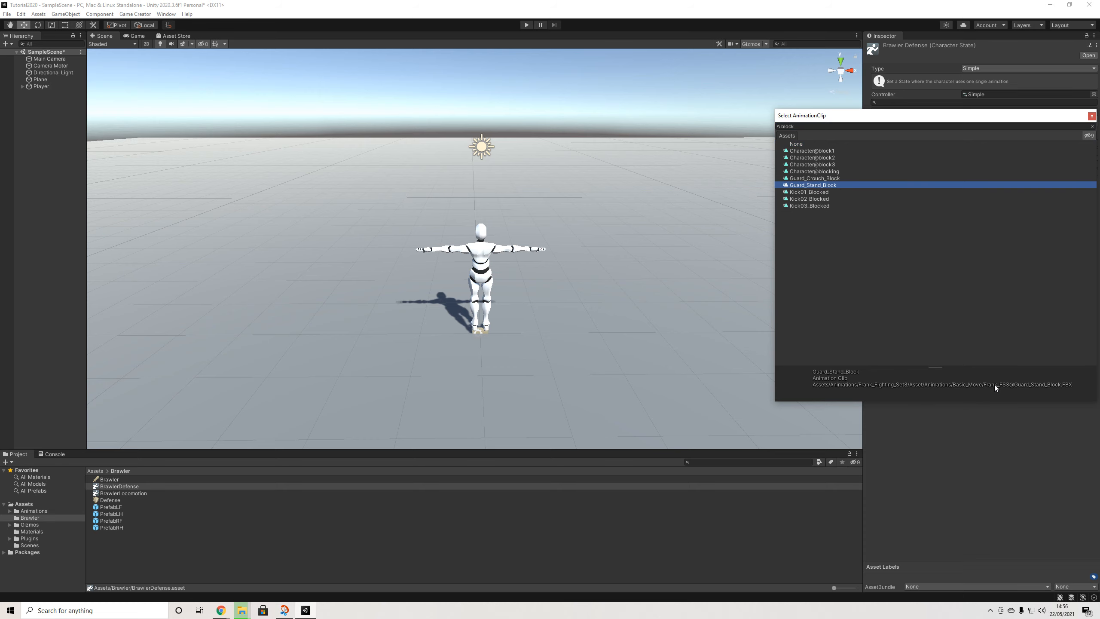
left_click(1092, 116)
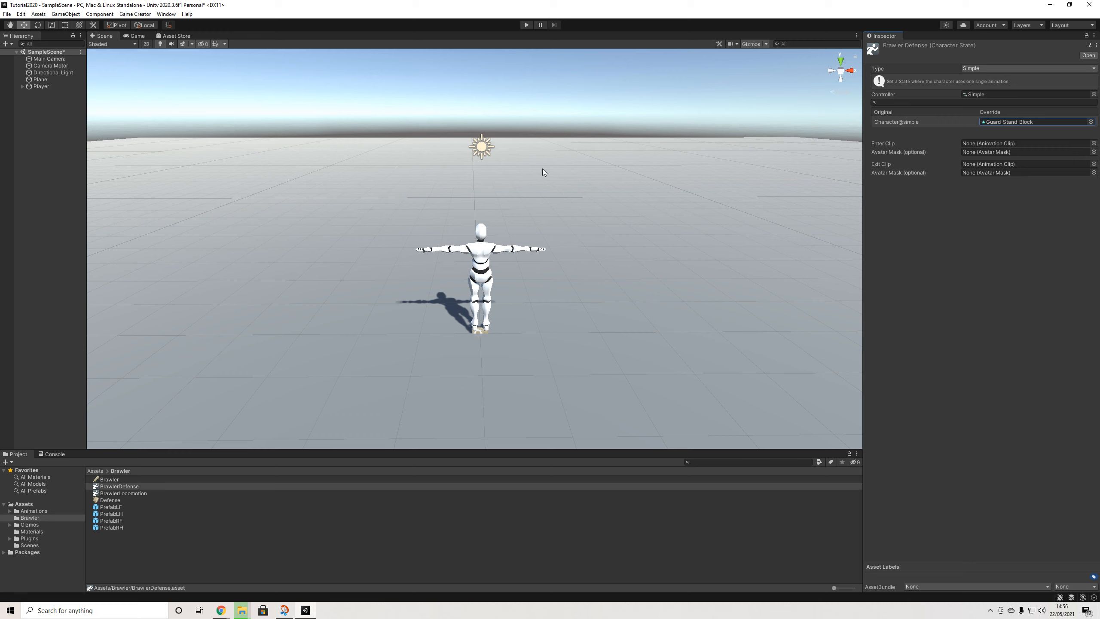
left_click(114, 501)
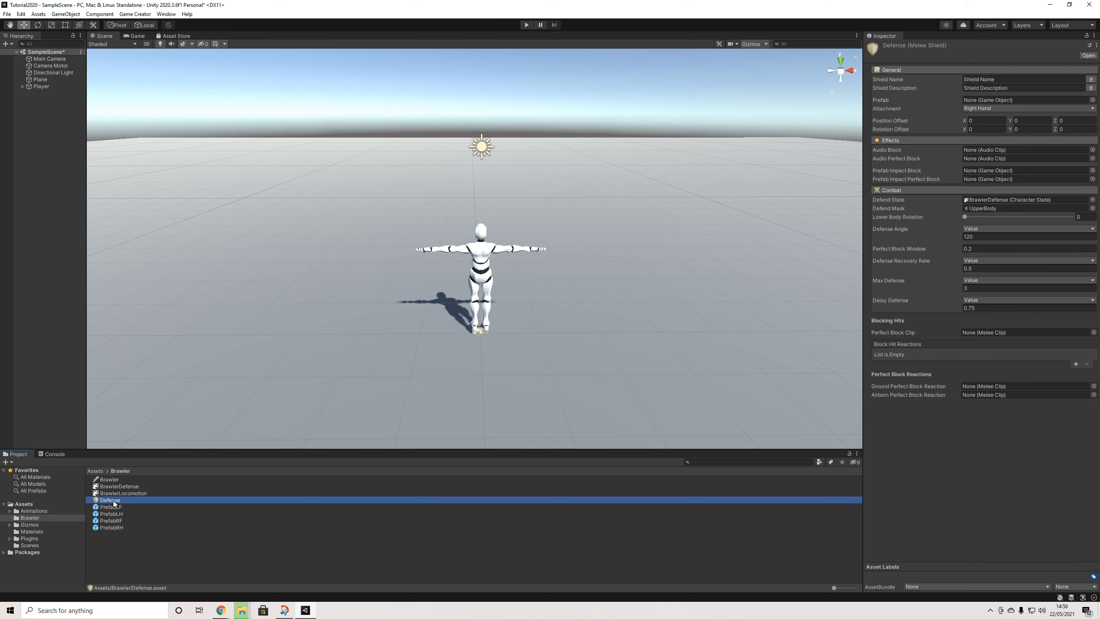
left_click(112, 480)
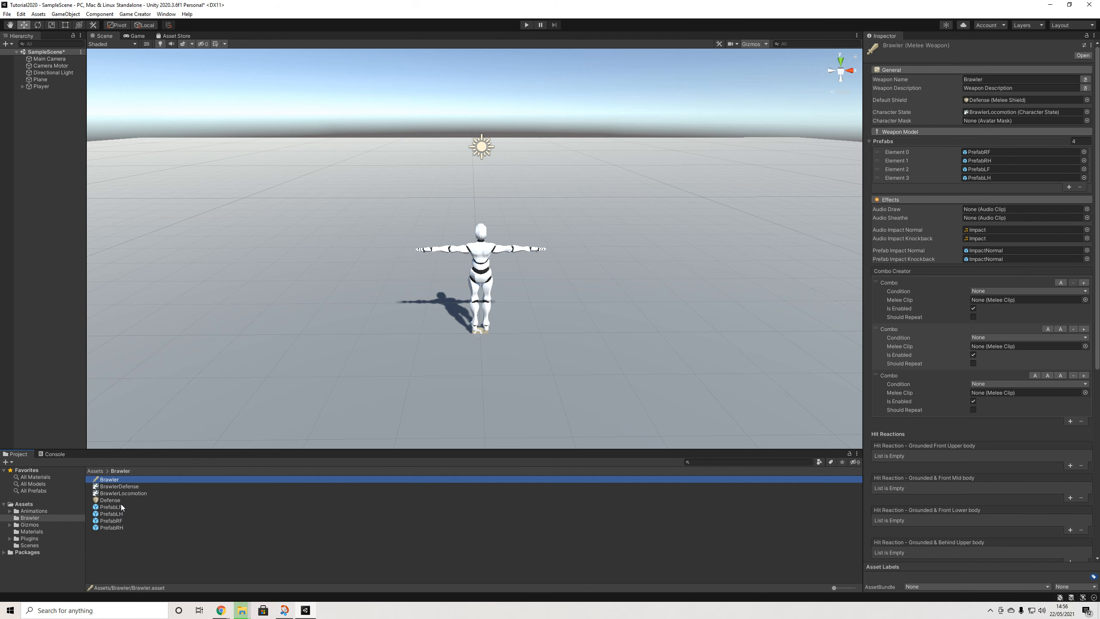
left_click(116, 500)
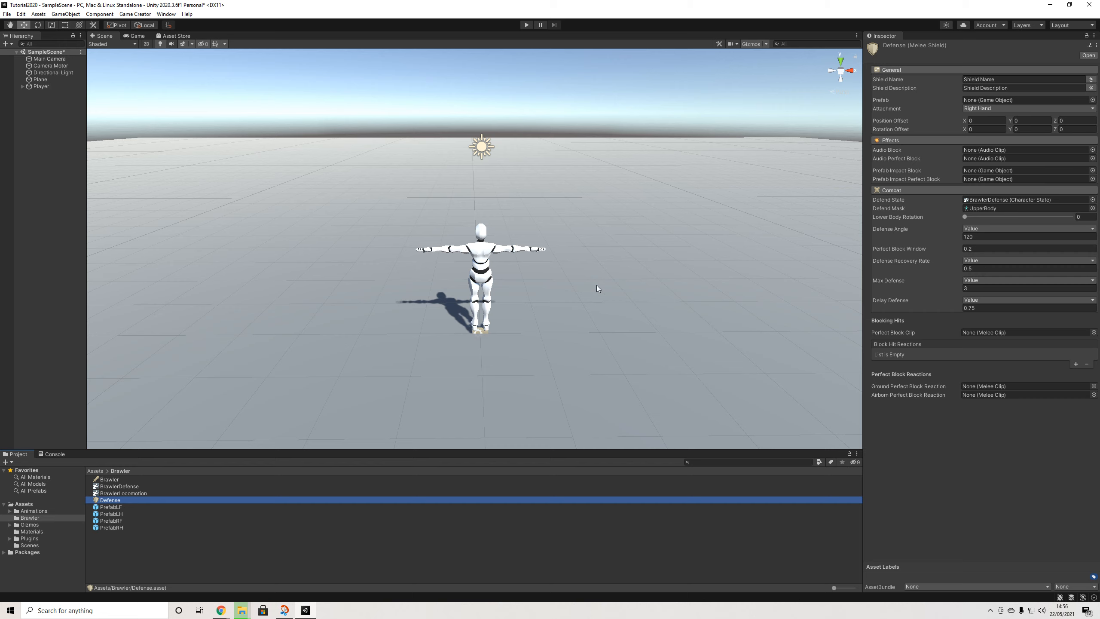
left_click(116, 487)
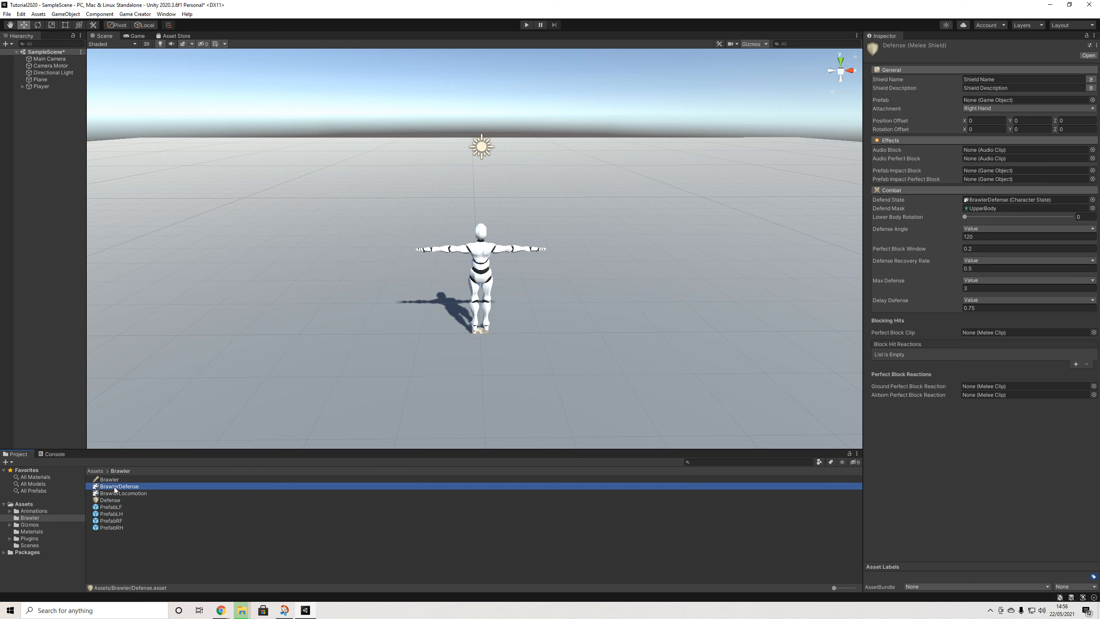
Create a Game Creator Melee Clip named Combo01_A in the Brawler folder
right_click(113, 550)
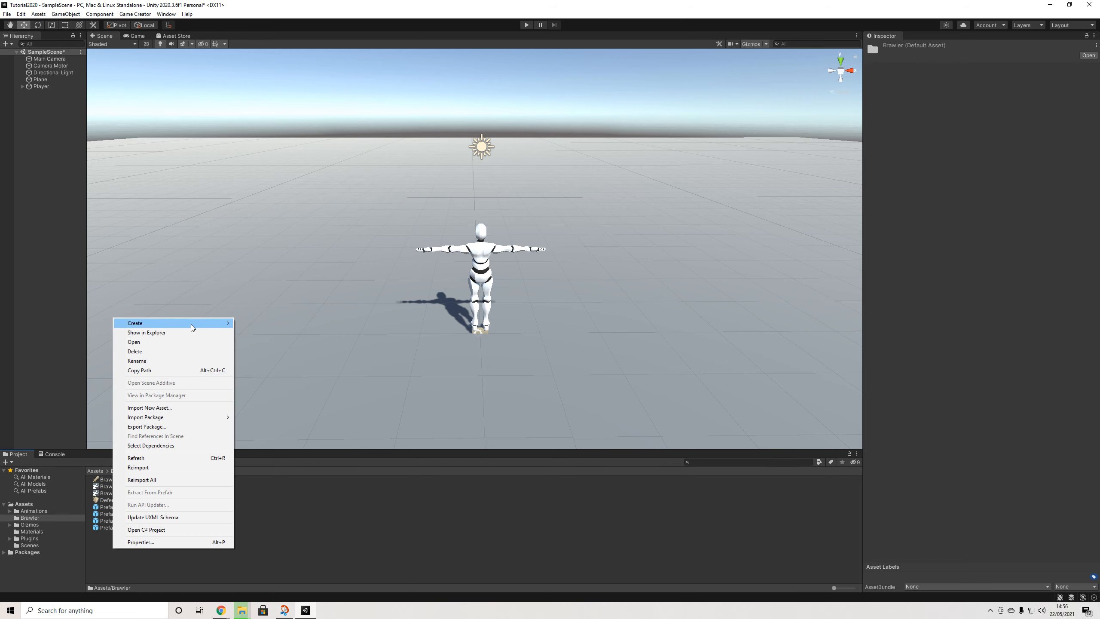
mouse_move(190, 324)
mouse_move(319, 270)
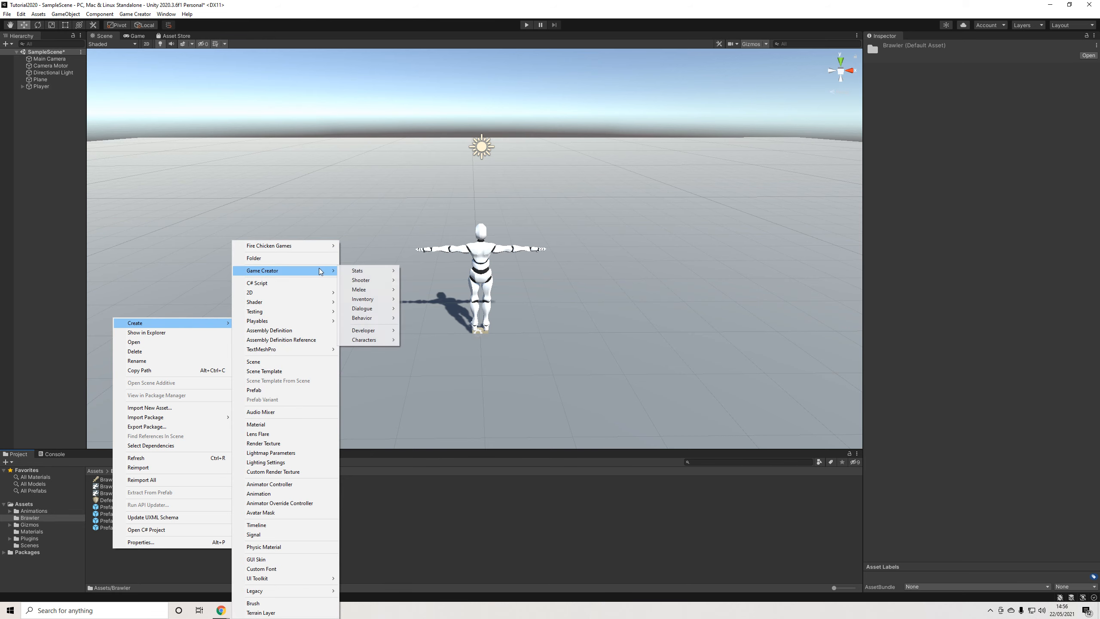
mouse_move(380, 290)
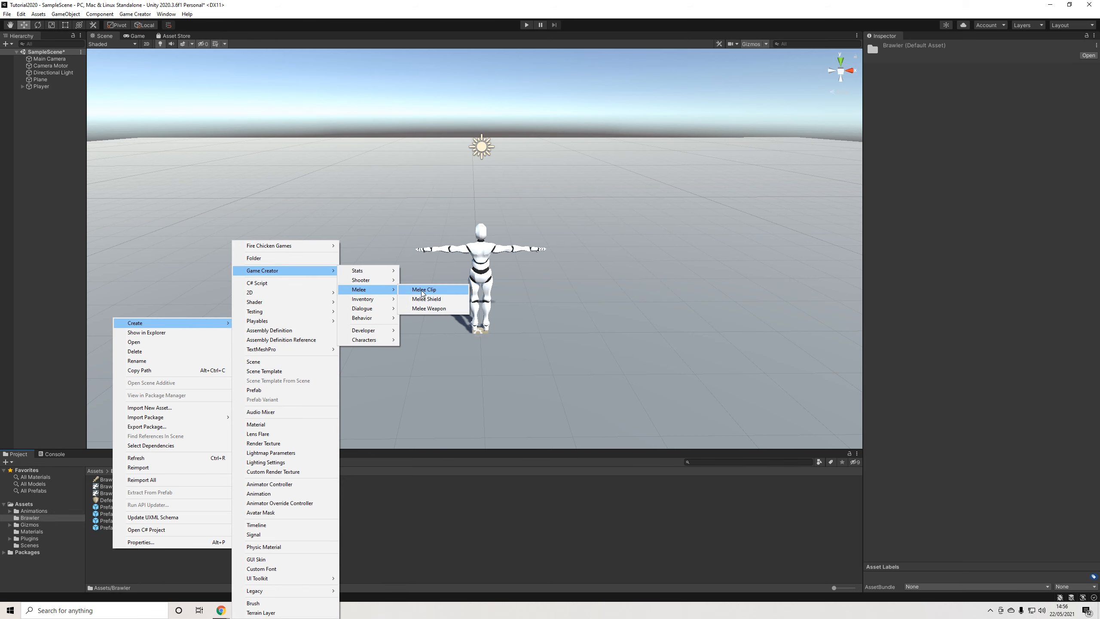
left_click(423, 293)
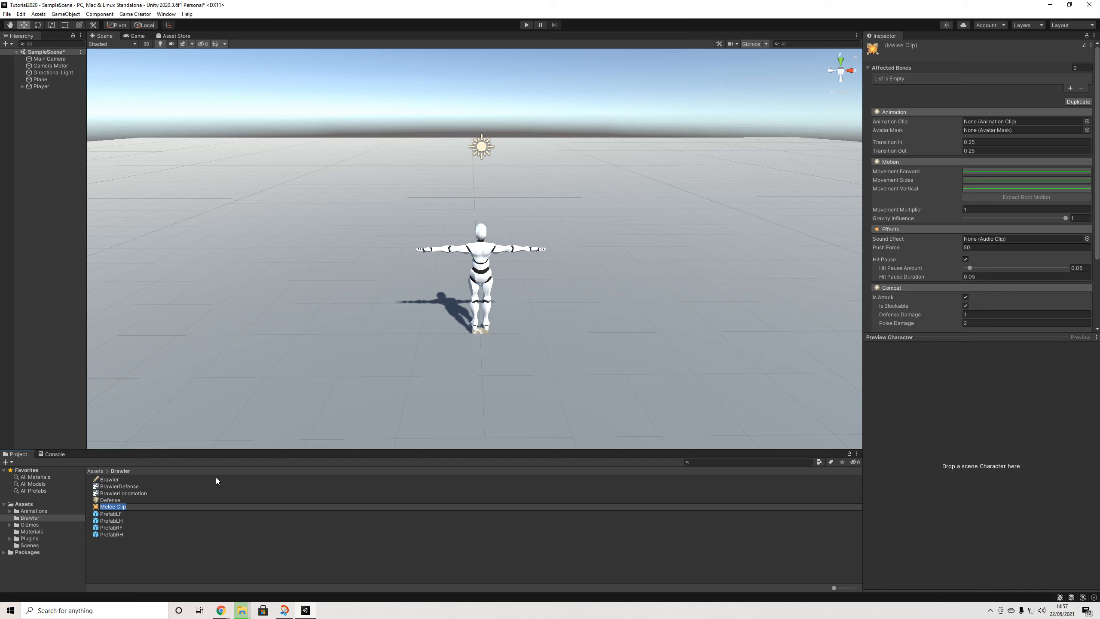
type("Combo01_A")
key("Return")
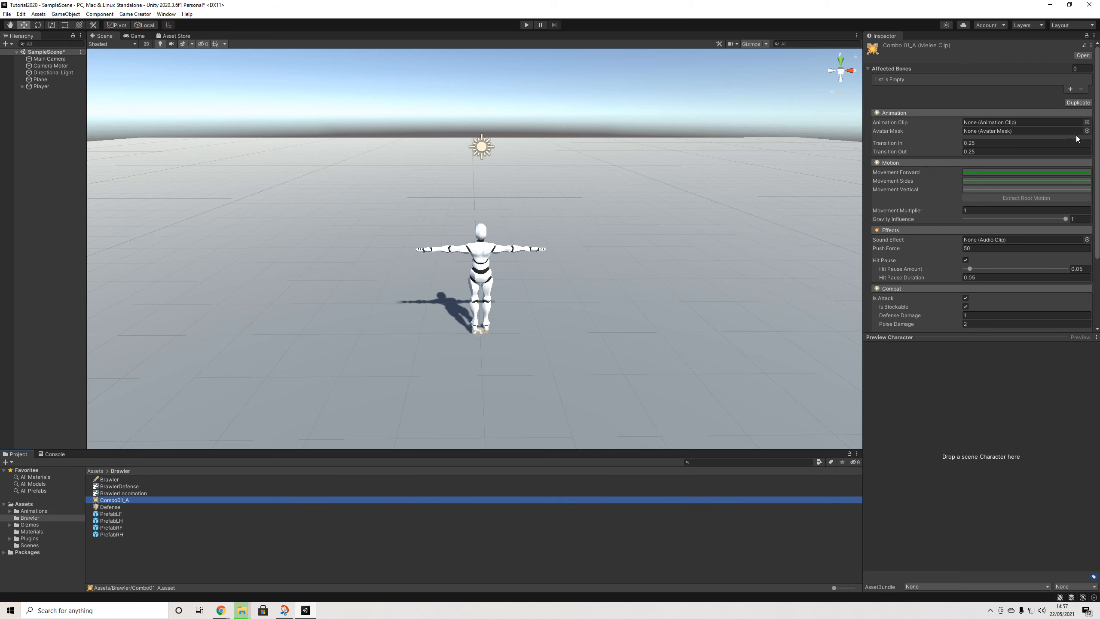
Assign the Combo01_1 animation as the Combo01_A melee clip's Animation Clip
left_click(1087, 122)
type("comb")
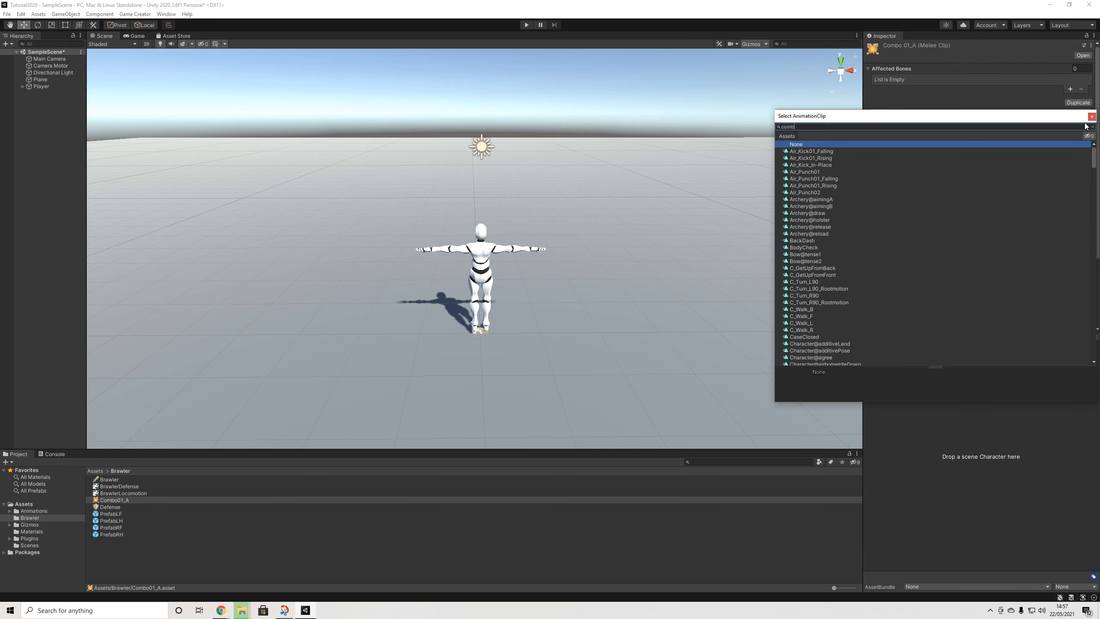
key("Down")
key("Down")
key("Down")
key("Down")
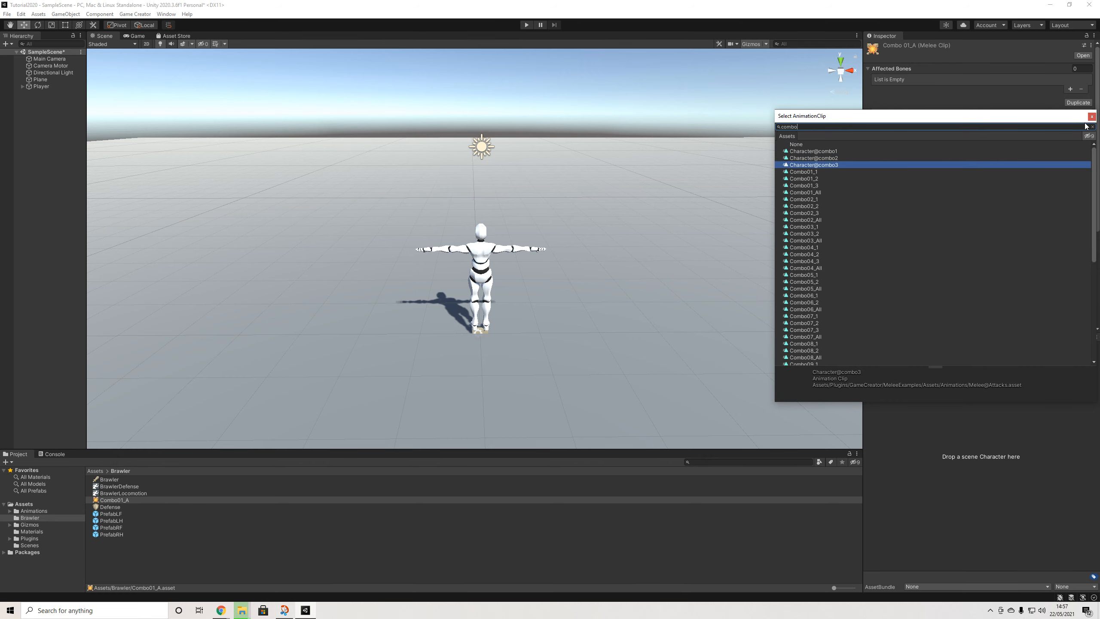
key("Return")
Locate the assigned clip in the Combo_Cut folder and preview the Combo01_1, Combo01_2 and Combo01_3 animations
left_click(991, 122)
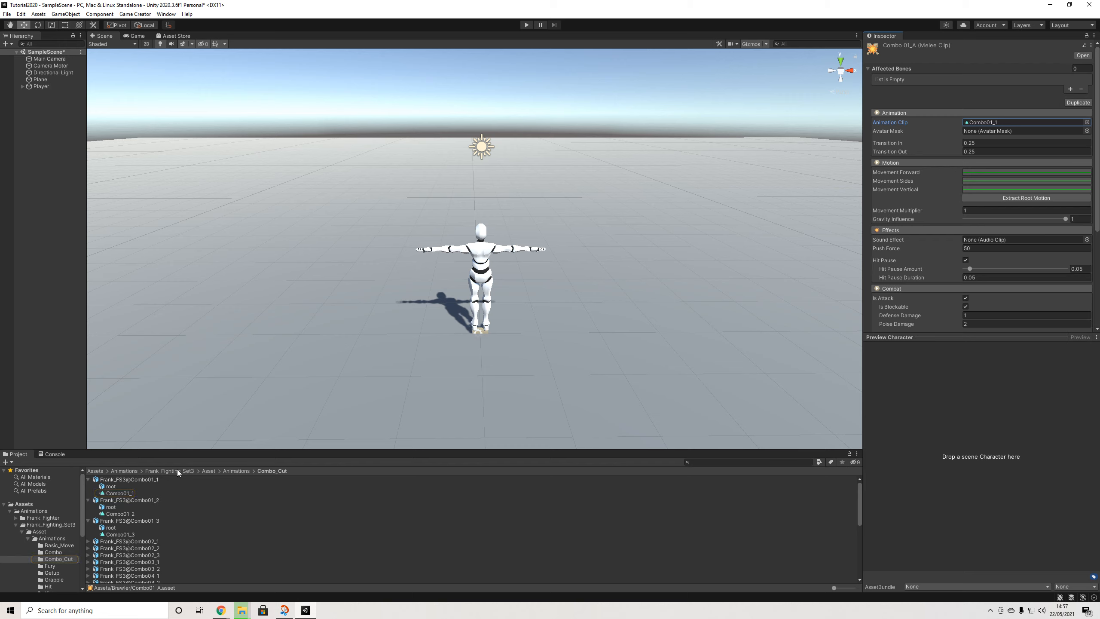
left_click(238, 471)
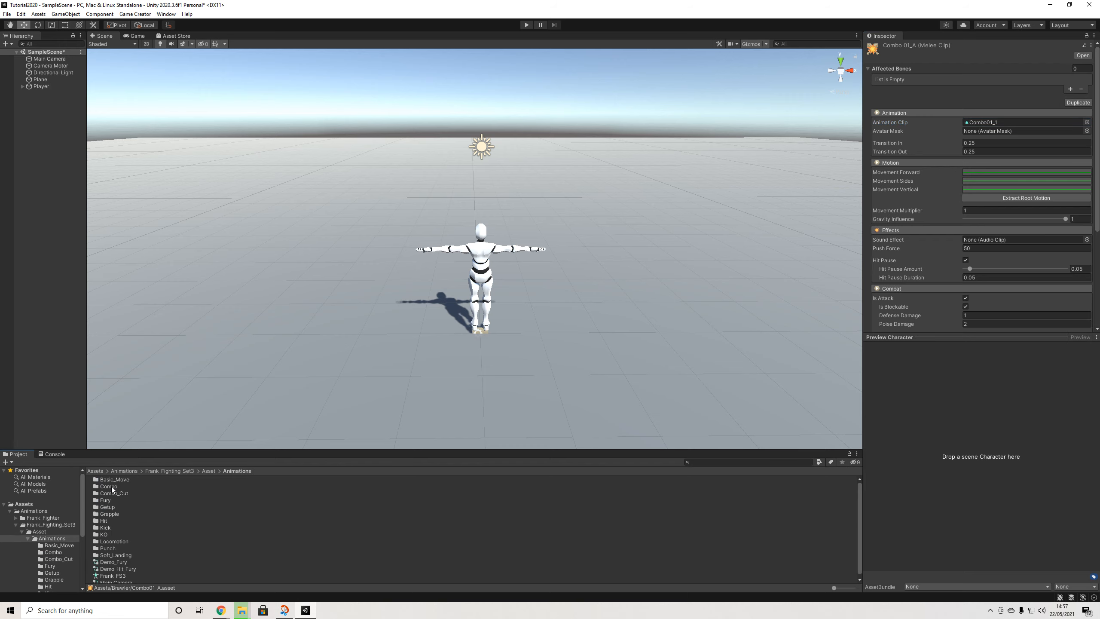
double_click(119, 495)
left_click(133, 480)
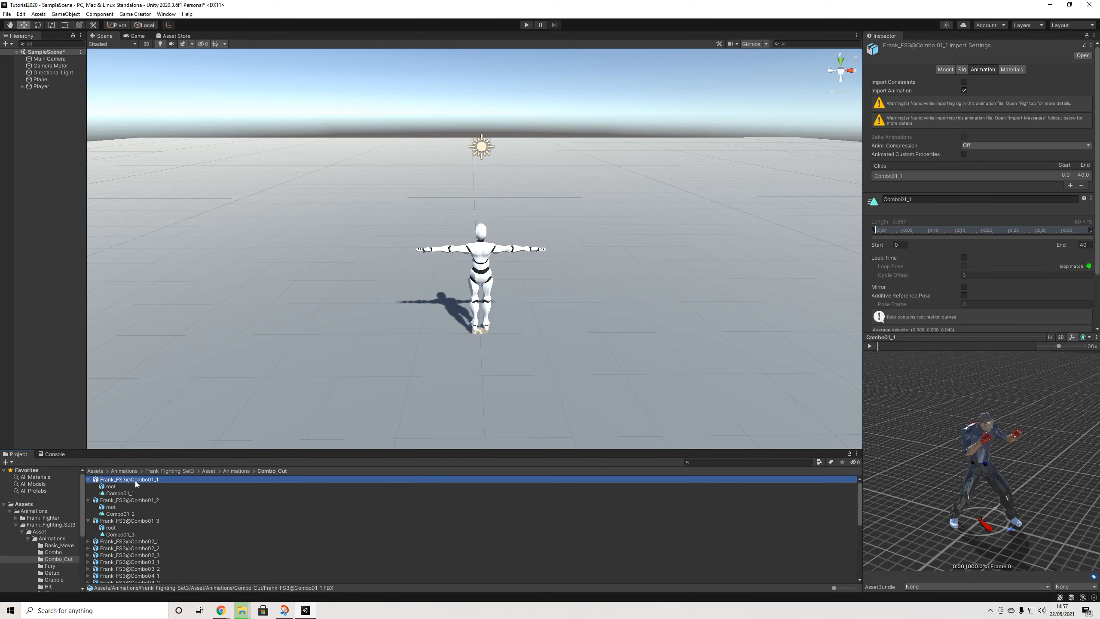
left_click(134, 495)
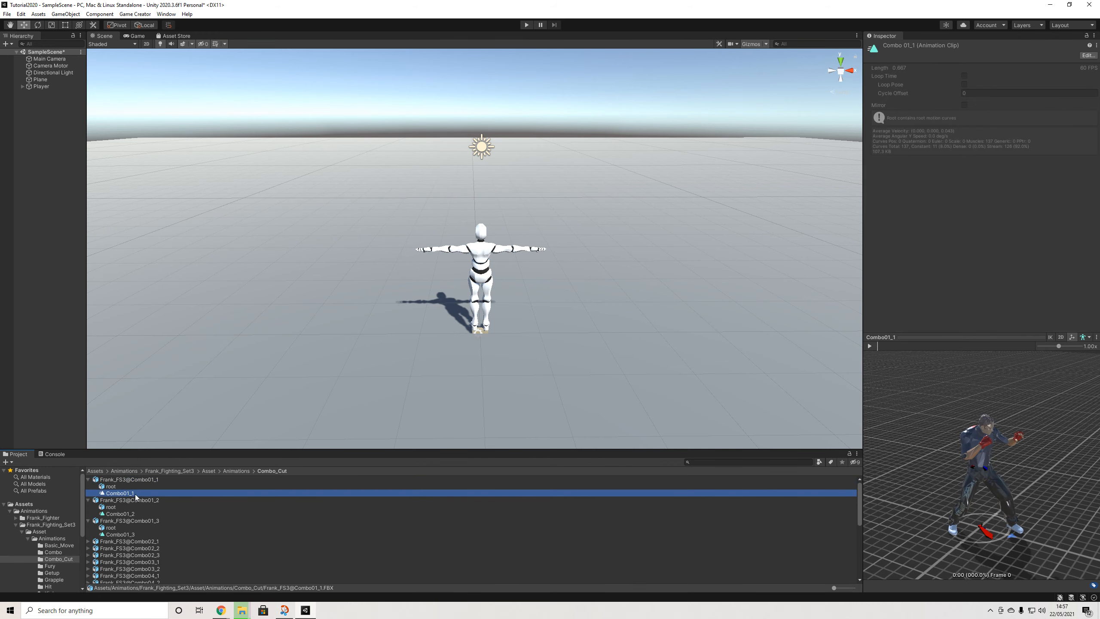
left_click(870, 347)
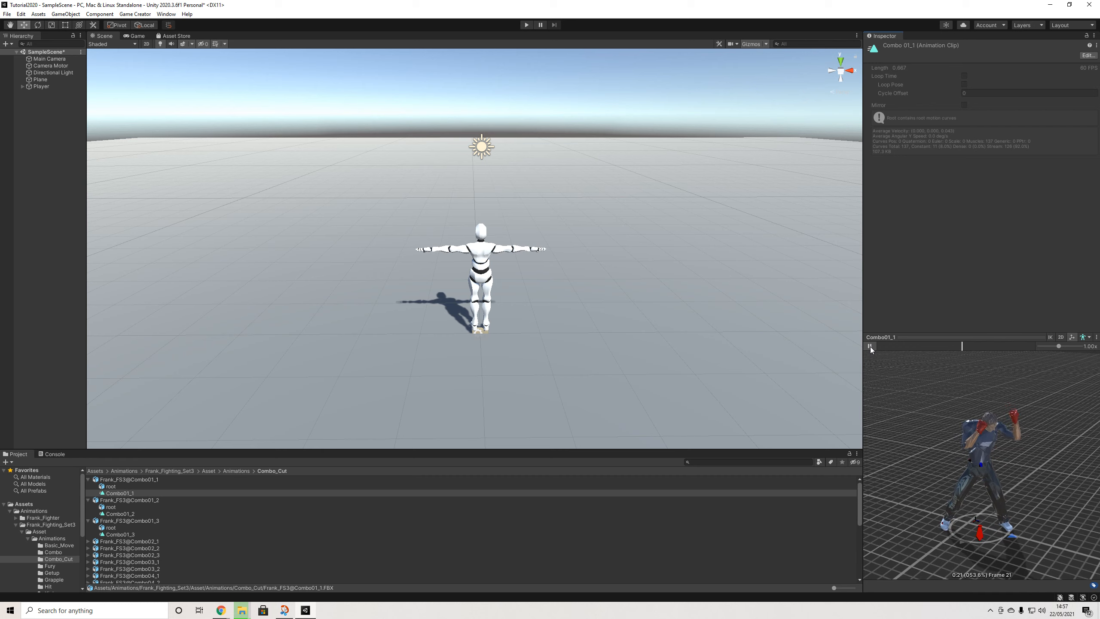
left_click(130, 515)
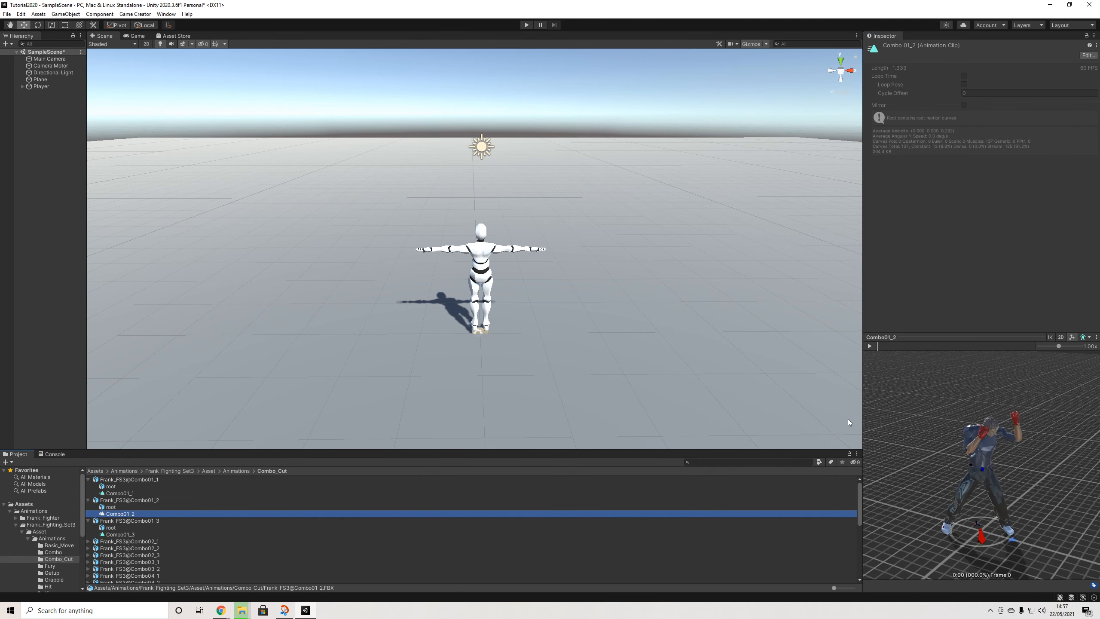
left_click(869, 346)
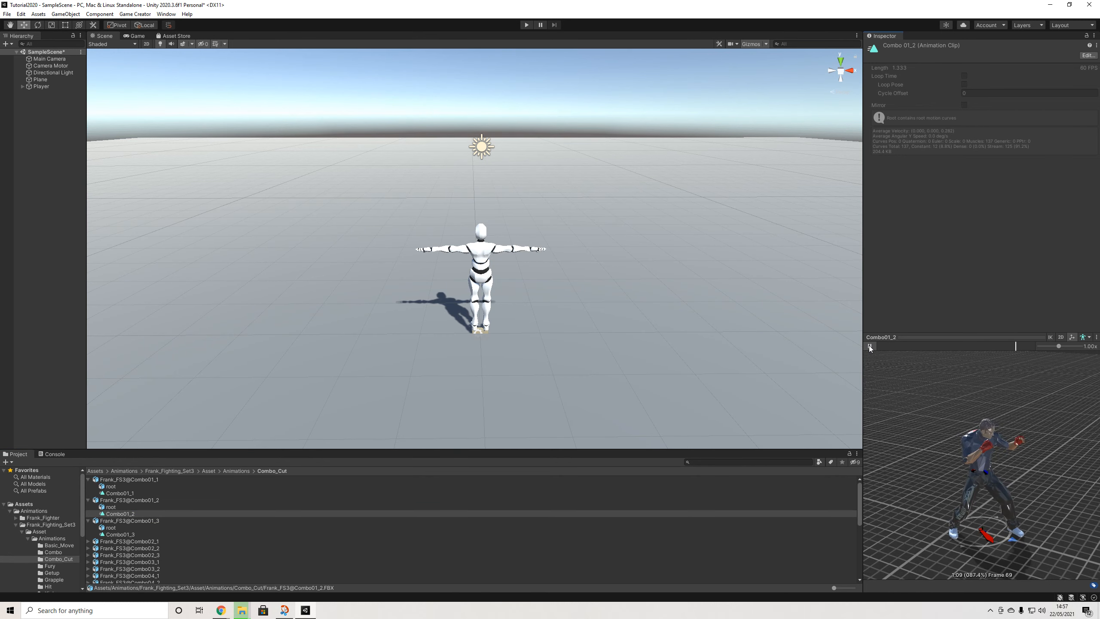
left_click(125, 535)
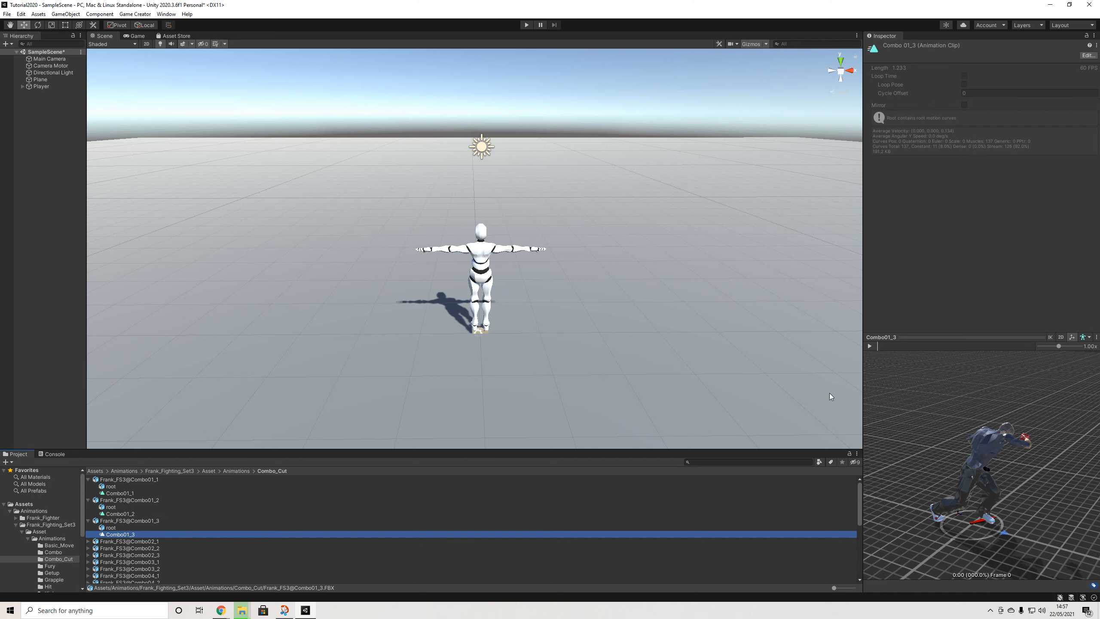
left_click(870, 346)
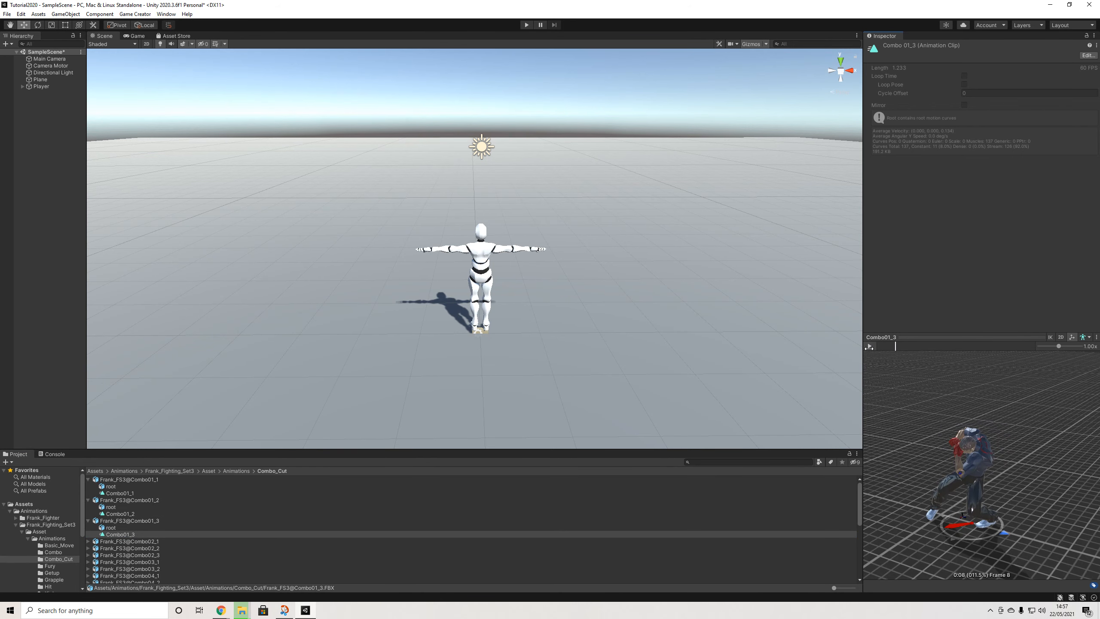
Replay Combo01_1, Combo01_2 and Combo01_3 in order to examine how the three attacks follow one another
left_click(126, 494)
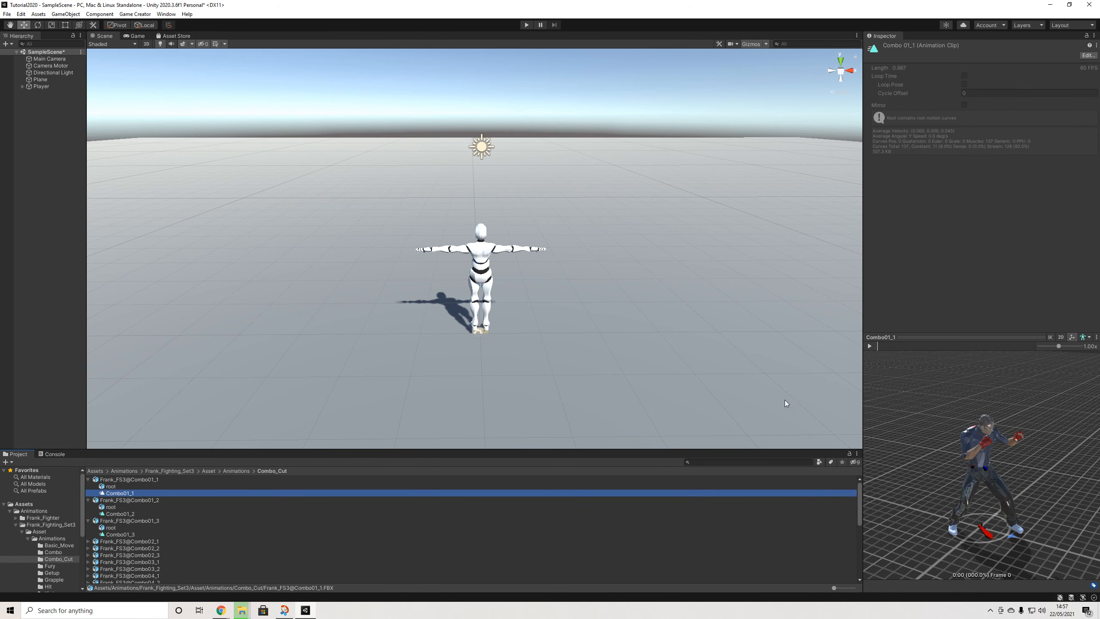
left_click(869, 346)
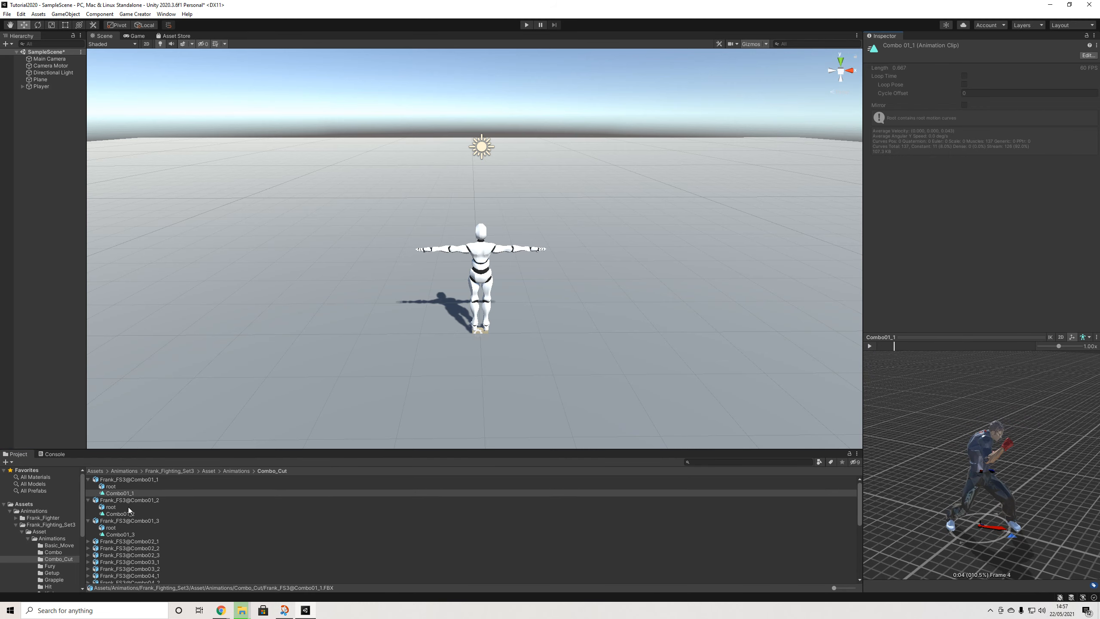
left_click(123, 514)
left_click(870, 346)
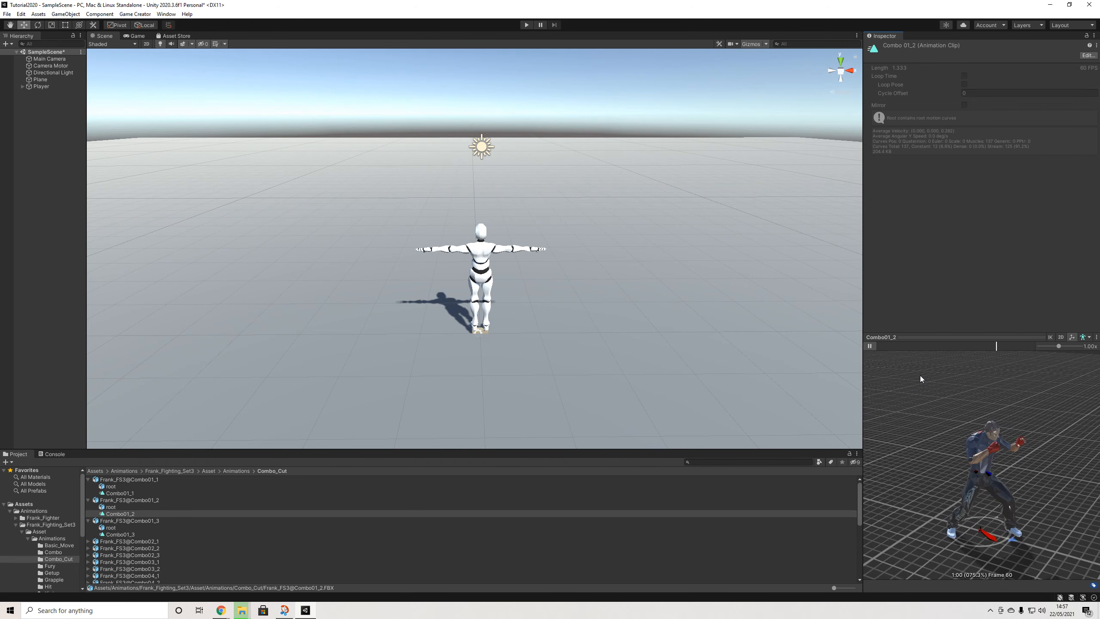
left_click(871, 346)
left_click(132, 532)
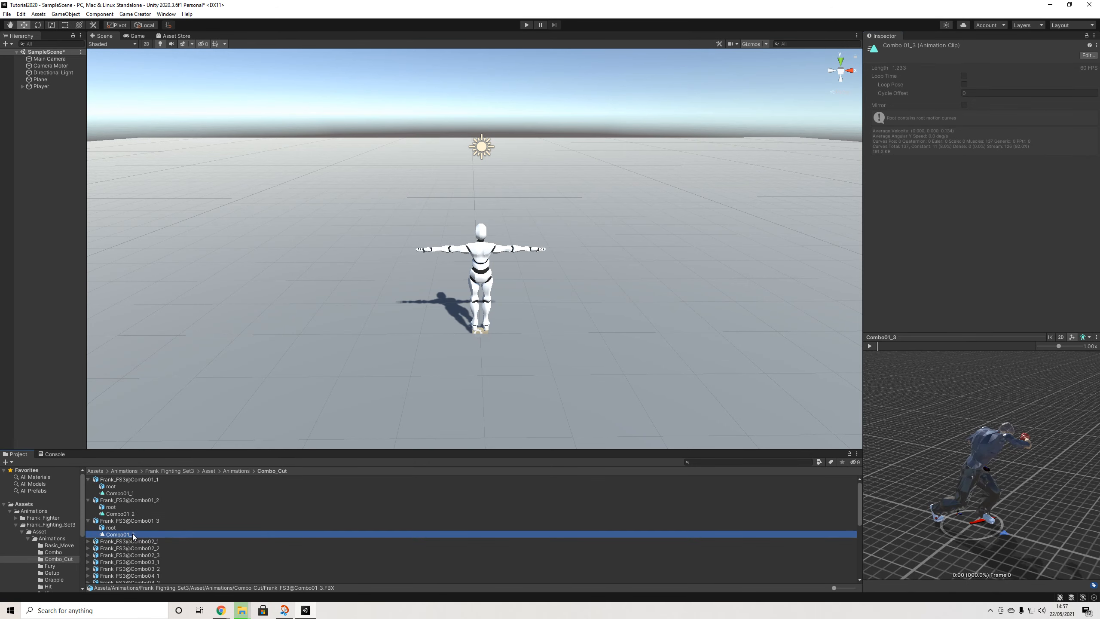
left_click(869, 346)
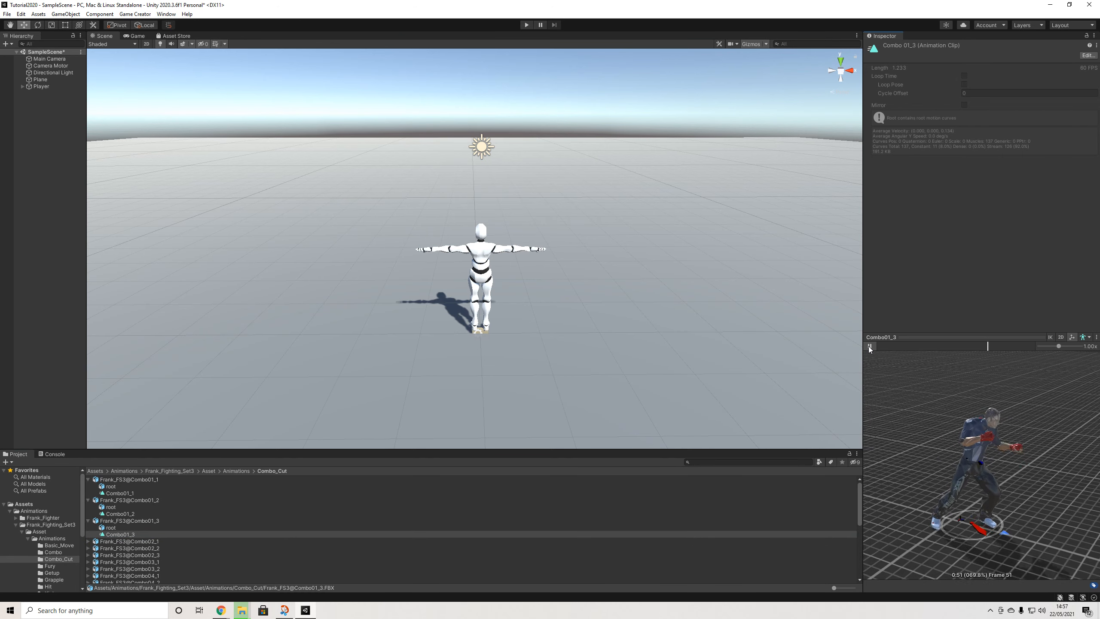
left_click(869, 346)
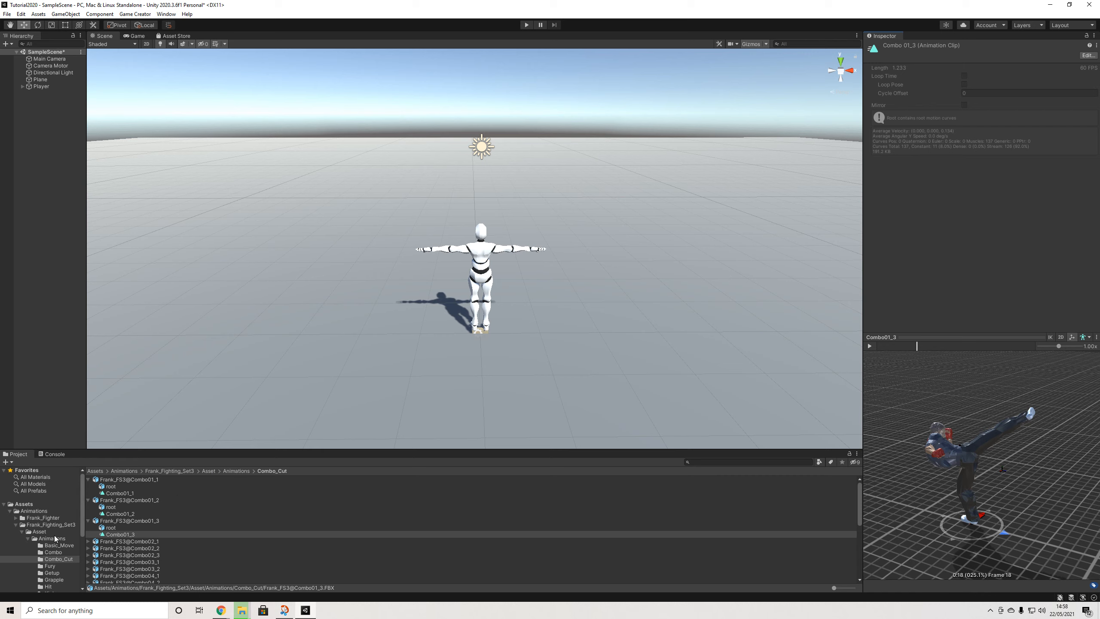
Collapse the Frank_Fighting_Set3 folder and reopen the Combo01_A melee clip in the Brawler folder
left_click(17, 524)
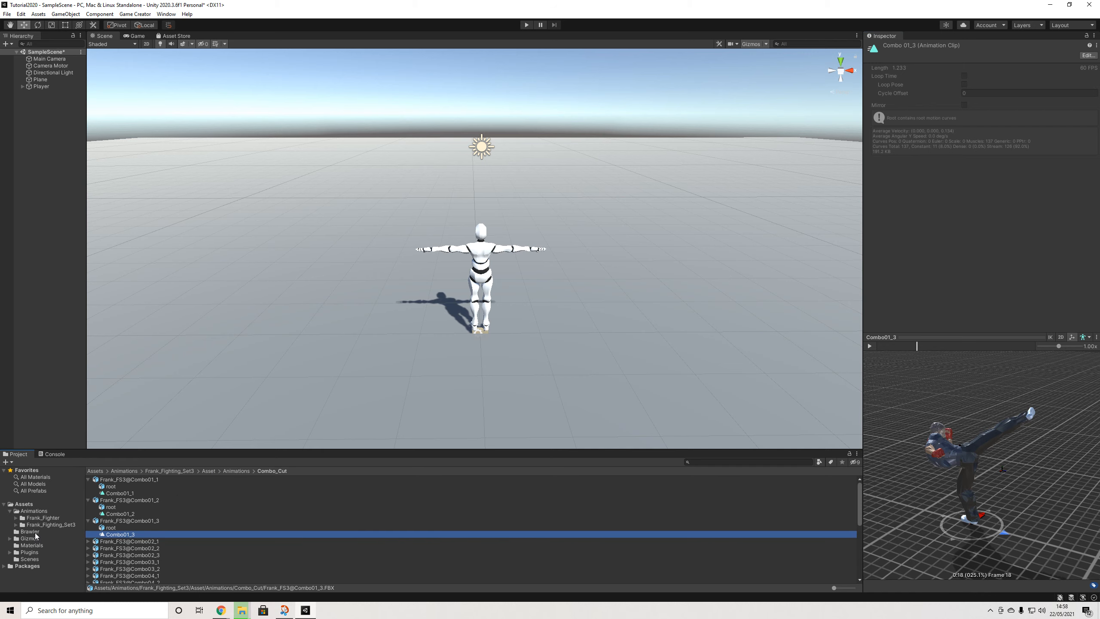
left_click(35, 532)
left_click(125, 500)
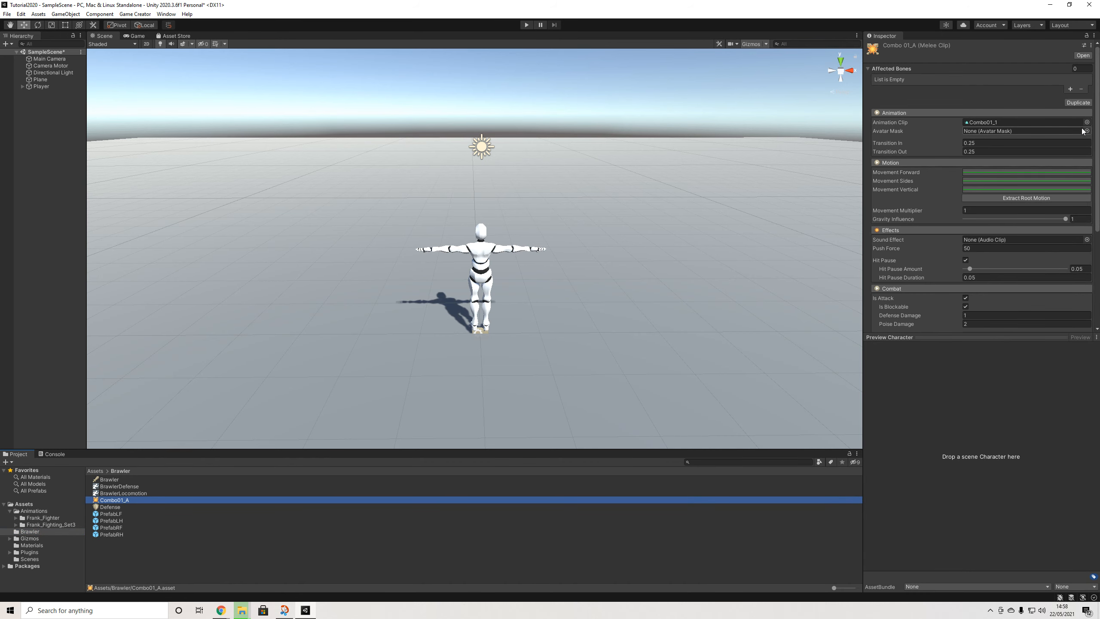
Set the Combo01_A melee clip's Transition In and Transition Out to 0.1 and extract its root motion
left_click(983, 143)
type("0.1")
key("Tab")
type("0")
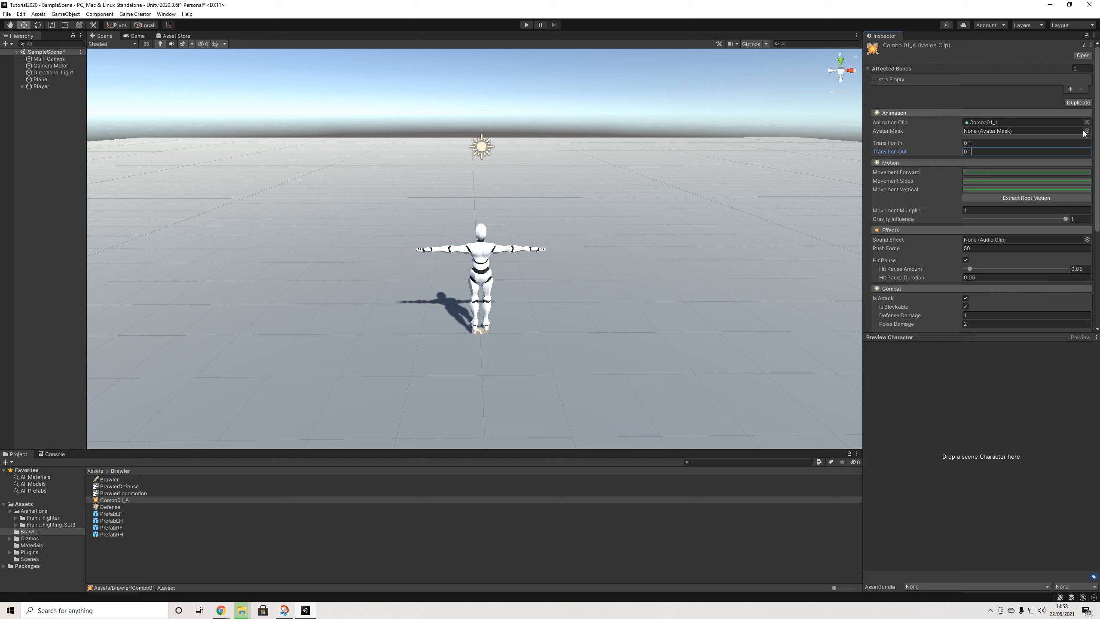
left_click(1010, 198)
Use the scene's Player as the preview character and preview the Combo01_A attack on it in a closer, angled scene view
left_click_drag(41, 86, 1011, 446)
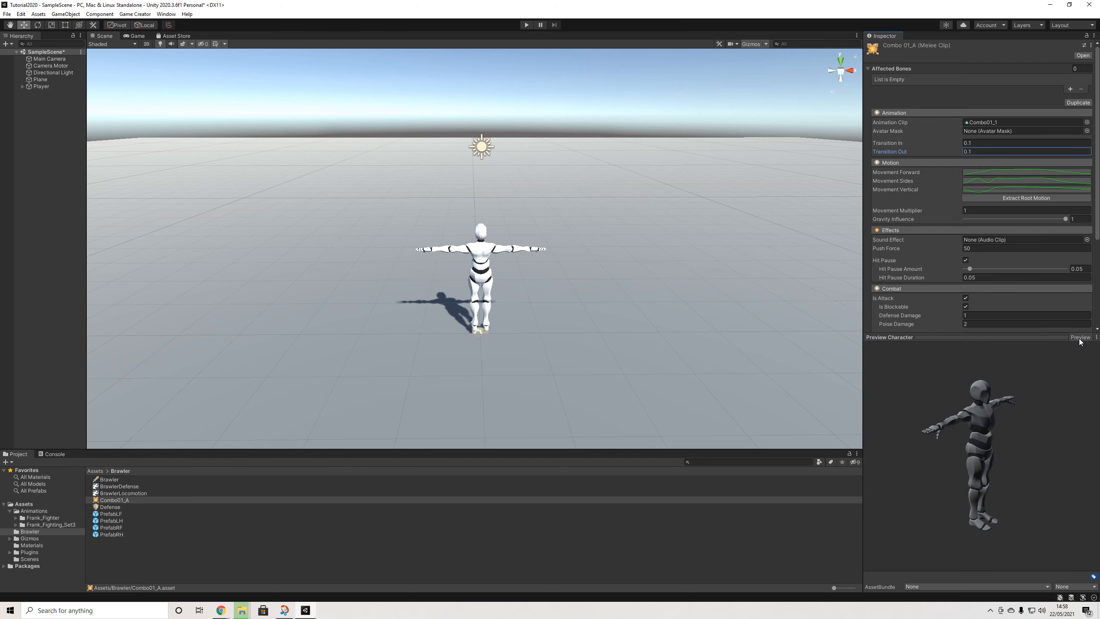
left_click_drag(513, 282, 607, 285, "alt")
scroll(622, 285, "up", 4)
middle_click_drag(623, 285, 536, 291)
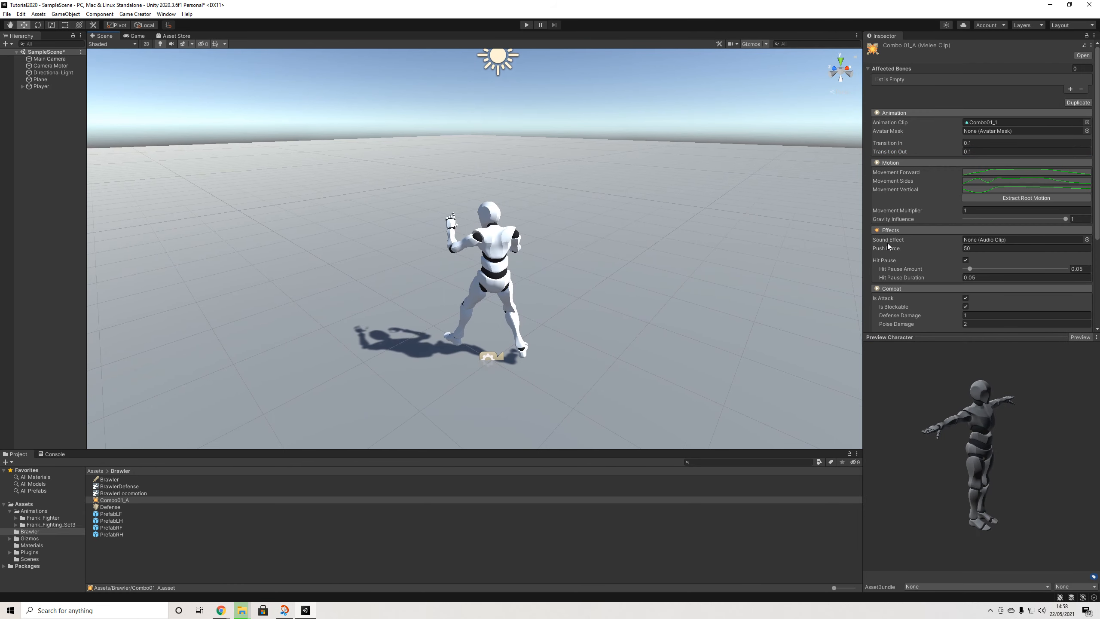
left_click(929, 339)
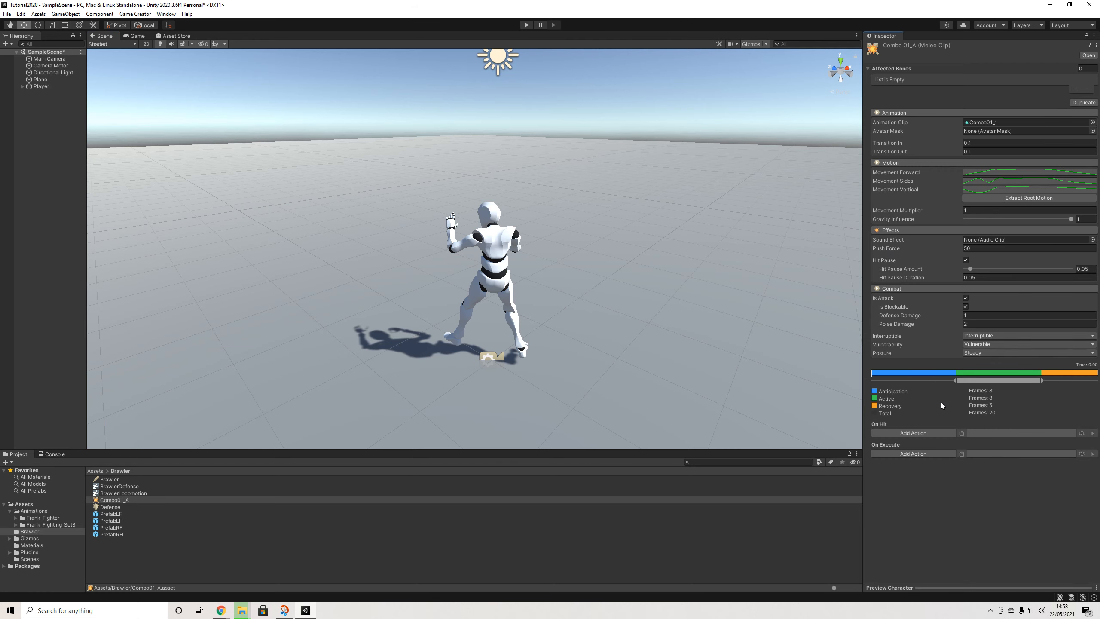
Set Combo01_A's attack phases to 5 anticipation, 4 active and 11 recovery frames, scrubbing through the punch to check the timing
left_click_drag(1041, 371, 923, 372)
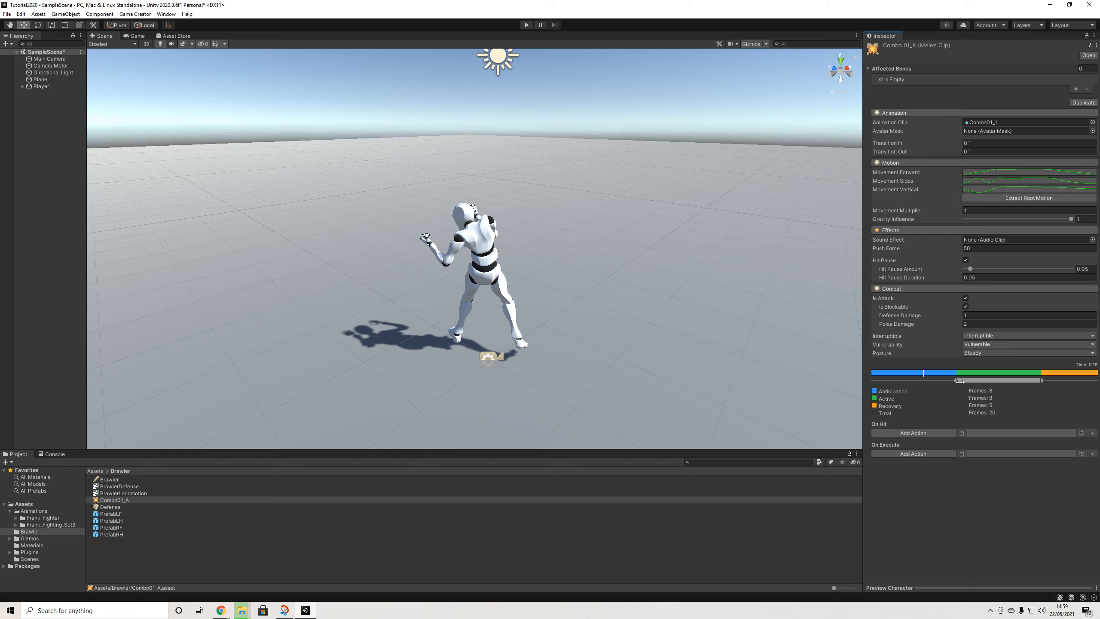
left_click_drag(960, 382, 925, 382)
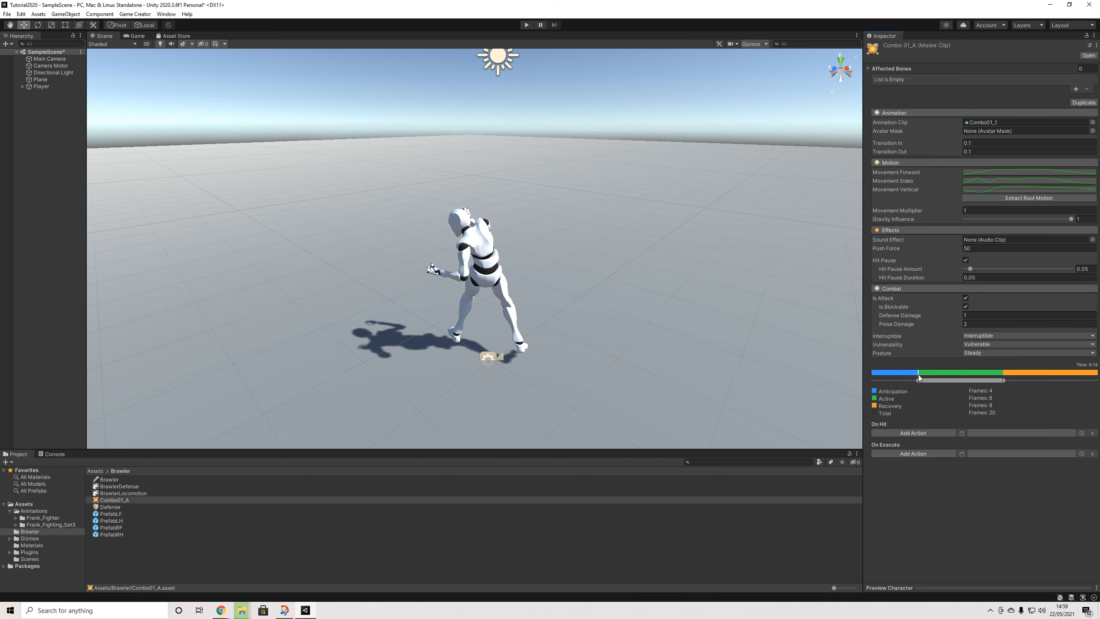
left_click_drag(918, 375, 1097, 374)
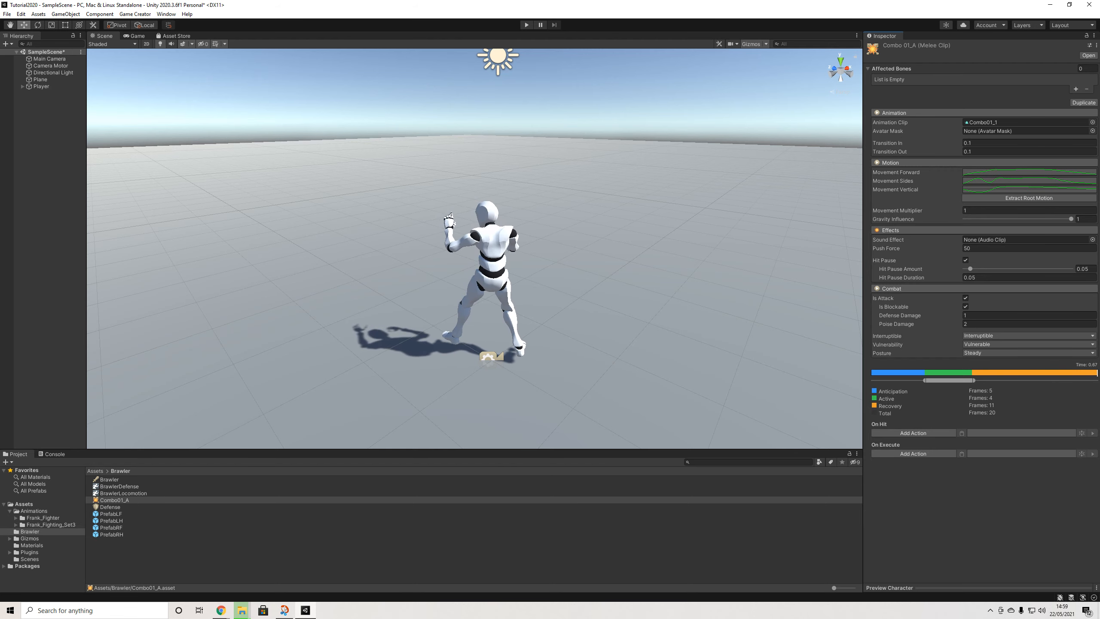
left_click(907, 373)
left_click_drag(916, 361, 1095, 372)
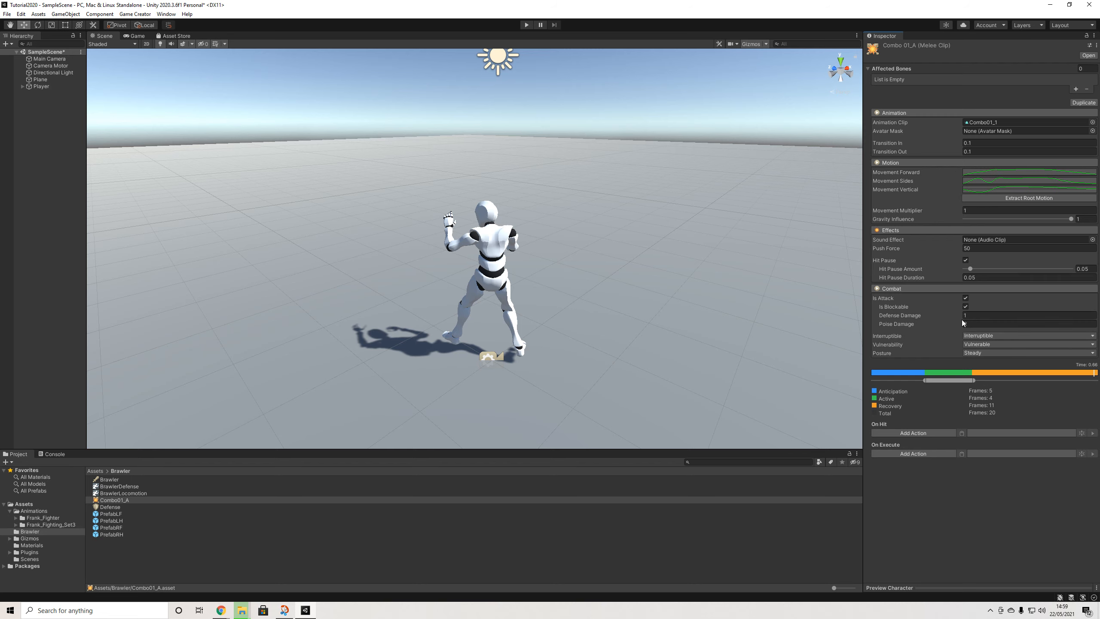
type("2")
left_click_drag(937, 374, 1005, 373)
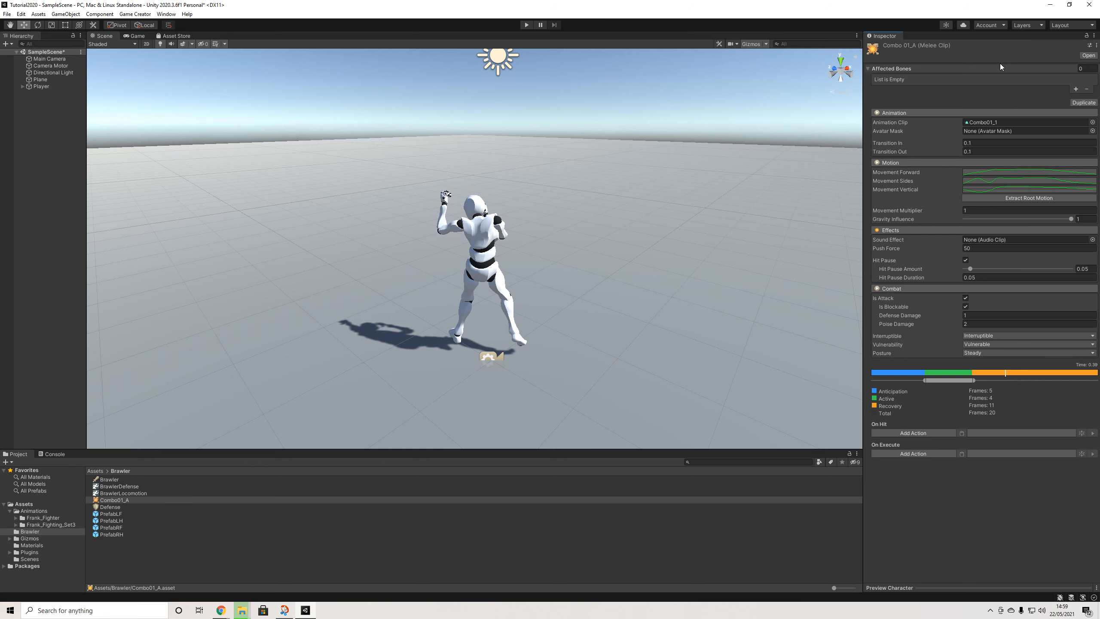
Add Left Hand as an affected bone of the Combo01_A melee clip
left_click(1077, 90)
left_click(1089, 81)
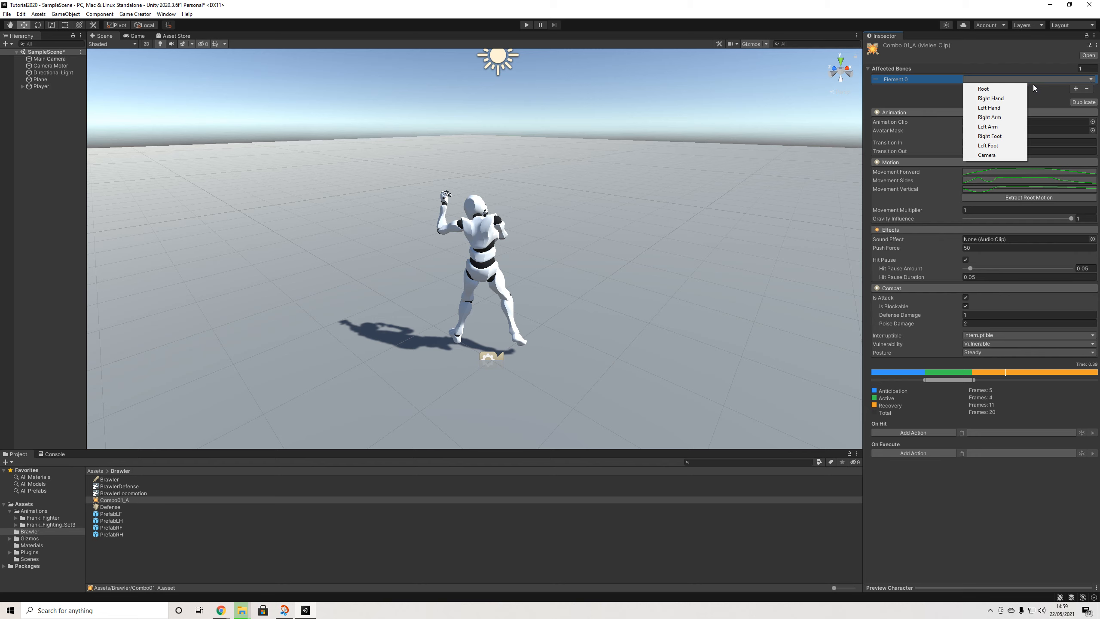
left_click(990, 108)
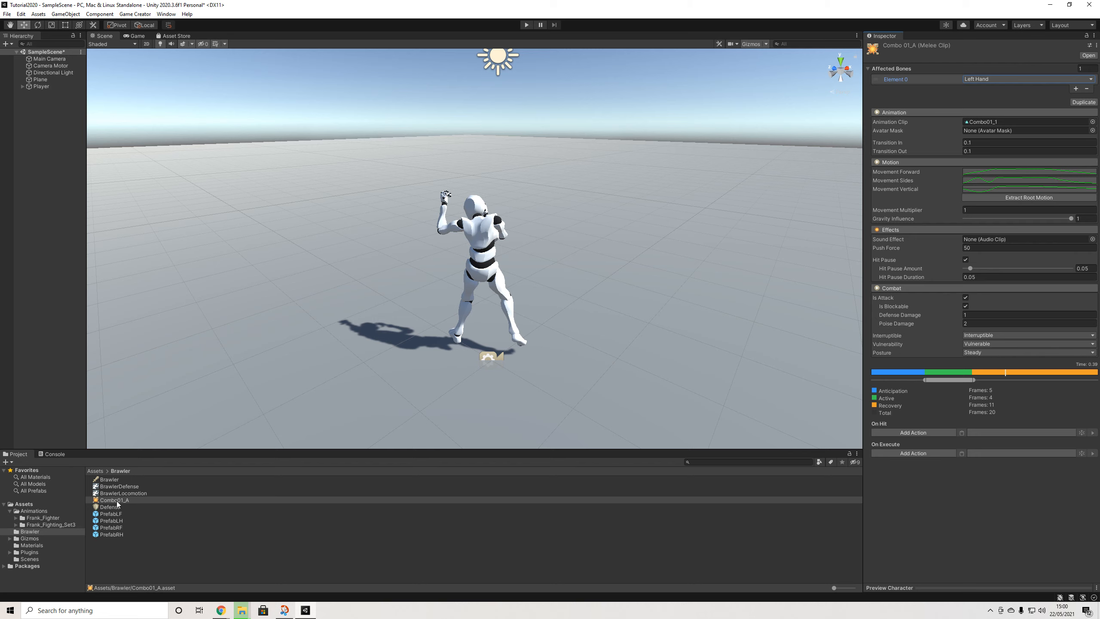
Duplicate the Combo01_A melee clip and rename the copy Combo01_AA
left_click(1085, 103)
left_click(130, 501)
right_click(133, 502)
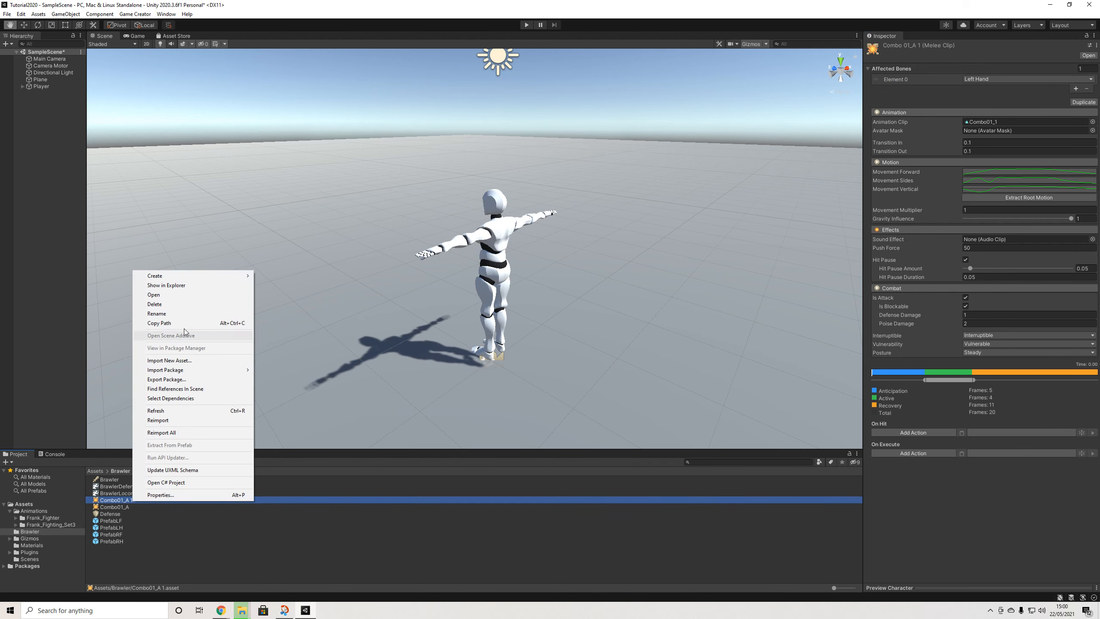
left_click(177, 317)
key("Right")
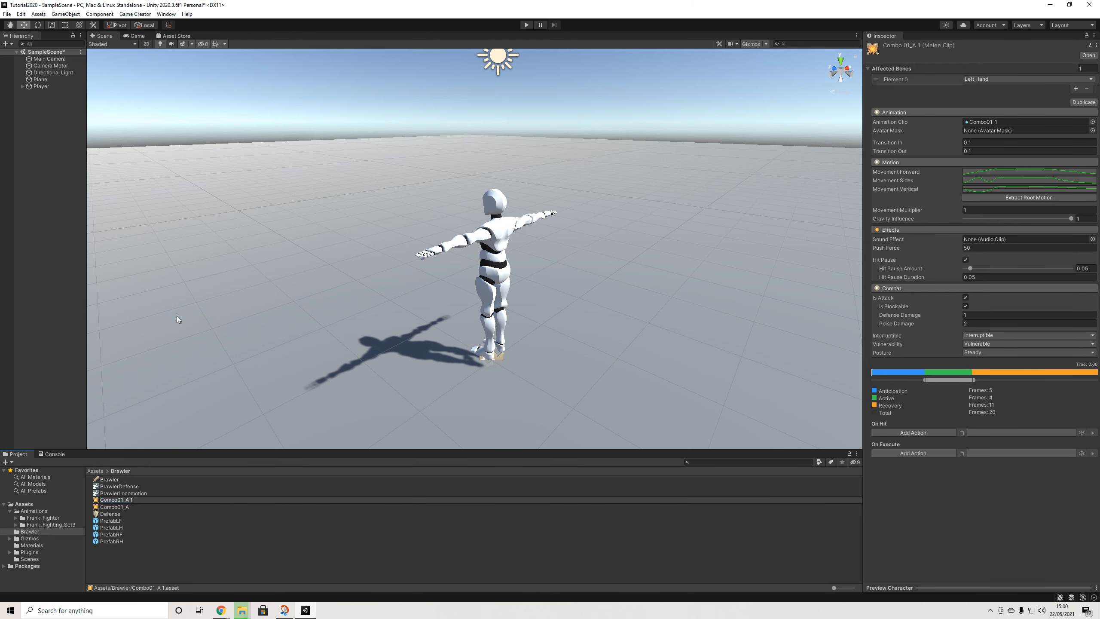
type("A")
key("Return")
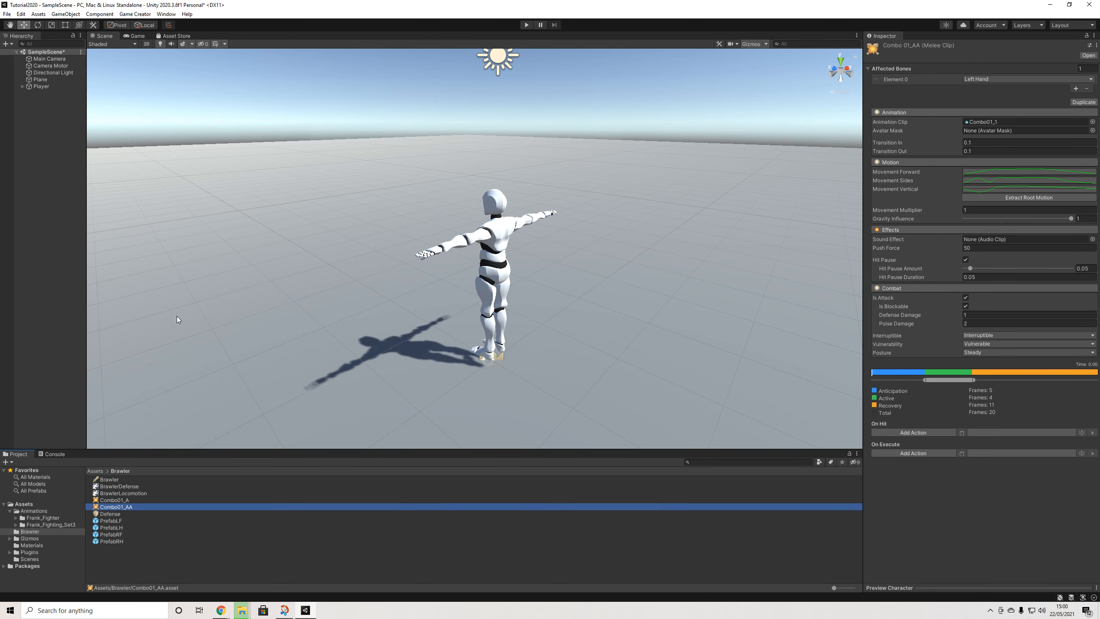
Assign the Combo01_2 animation as the Combo01_AA melee clip's Animation Clip
left_click(1092, 121)
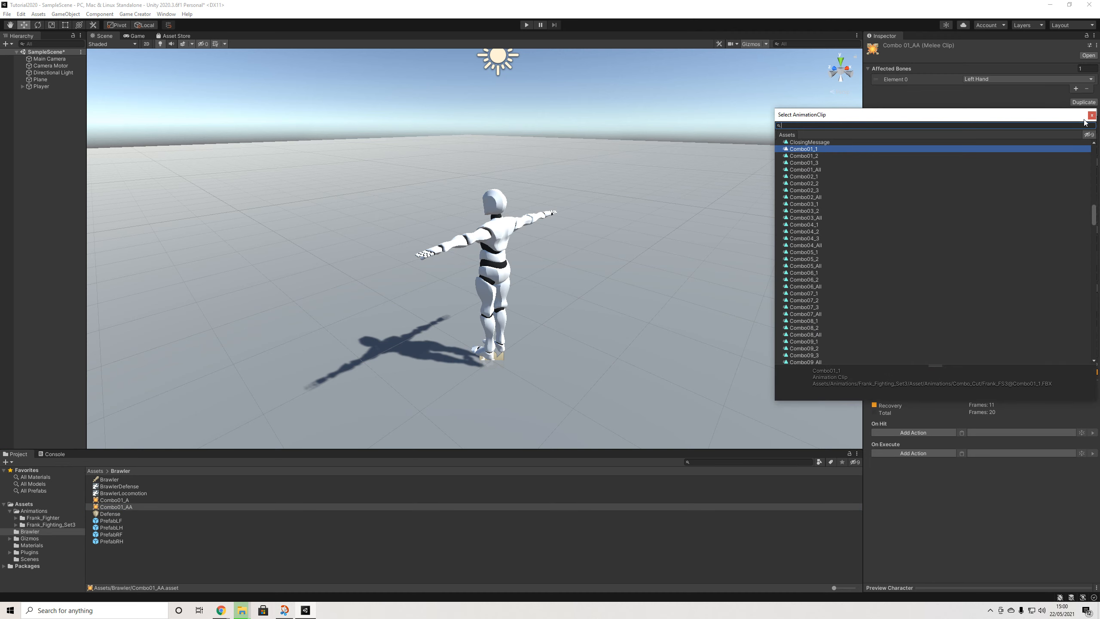
left_click(836, 156)
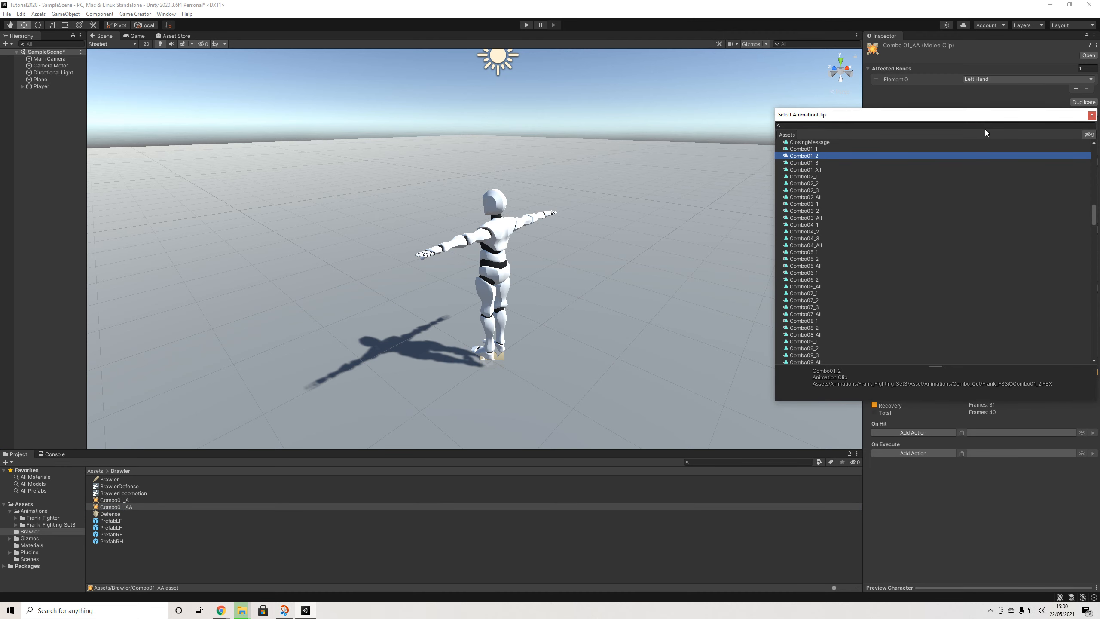
left_click(1092, 116)
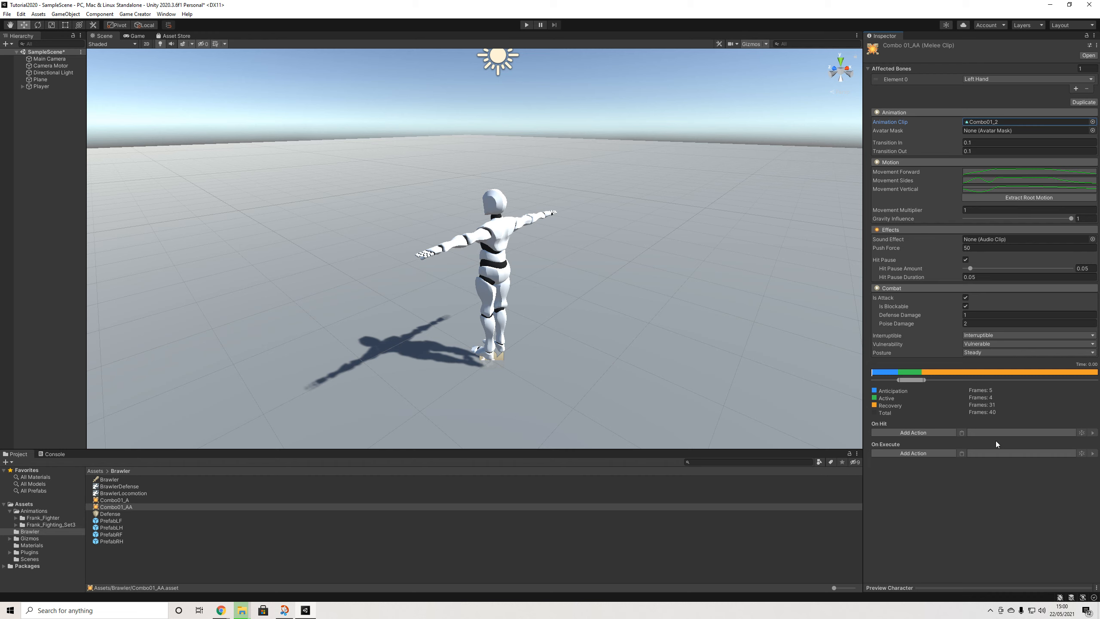
Preview the Combo01_AA melee clip on the character in the scene and extract its root motion
left_click(984, 585)
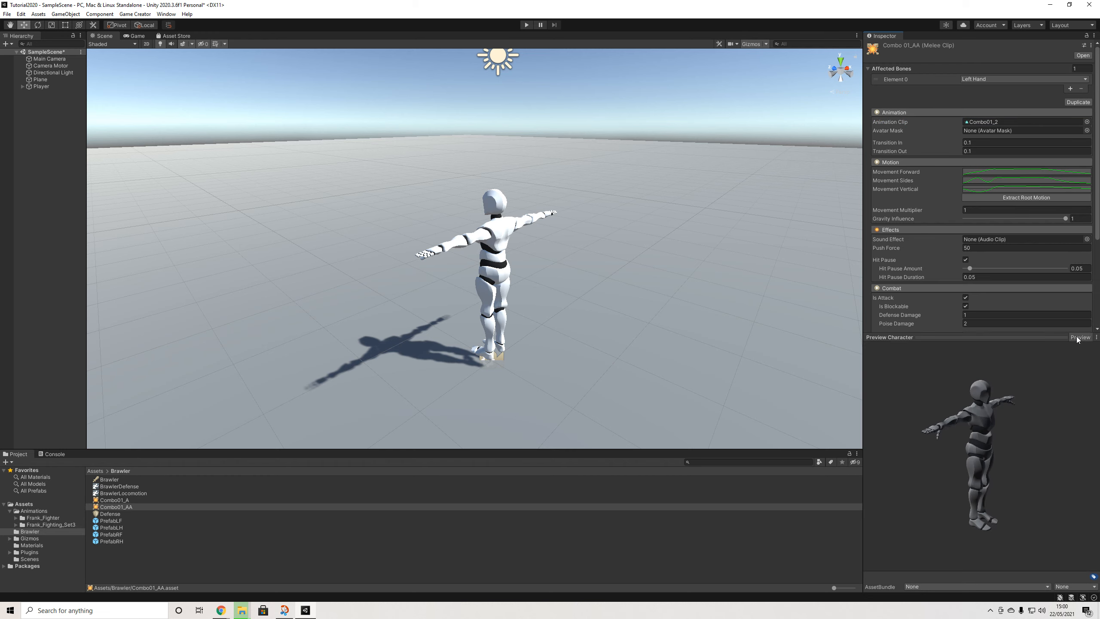
left_click_drag(1078, 340, 984, 543)
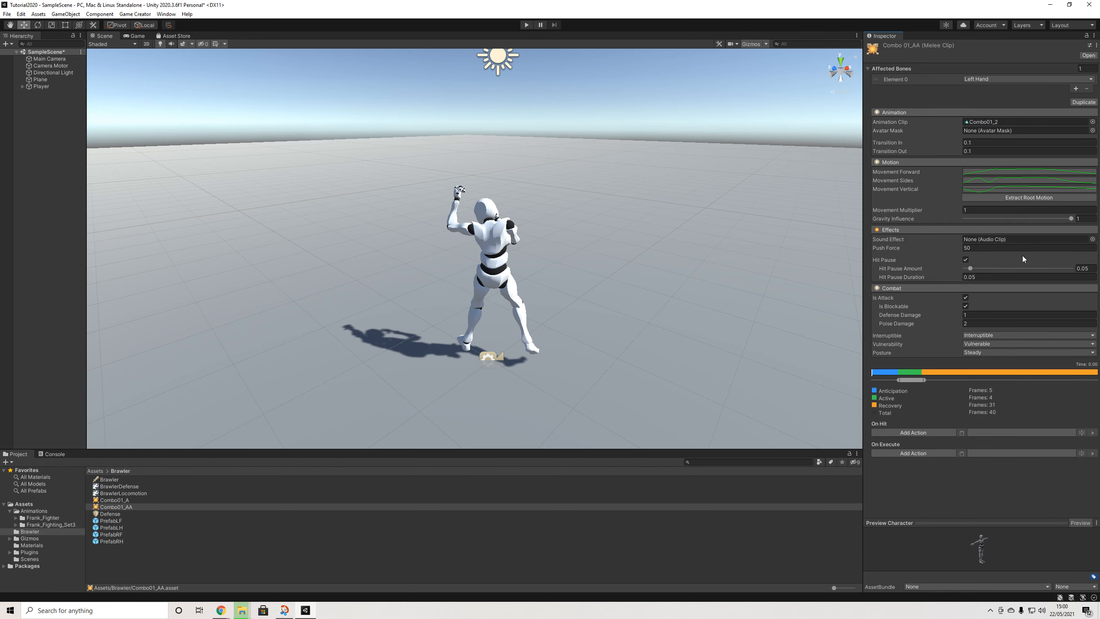
left_click(1023, 199)
Set Combo01_AA's attack phases to 11 anticipation, 2 active and 27 recovery frames, scrubbing through the animation to check the timing
left_click_drag(902, 374, 944, 381)
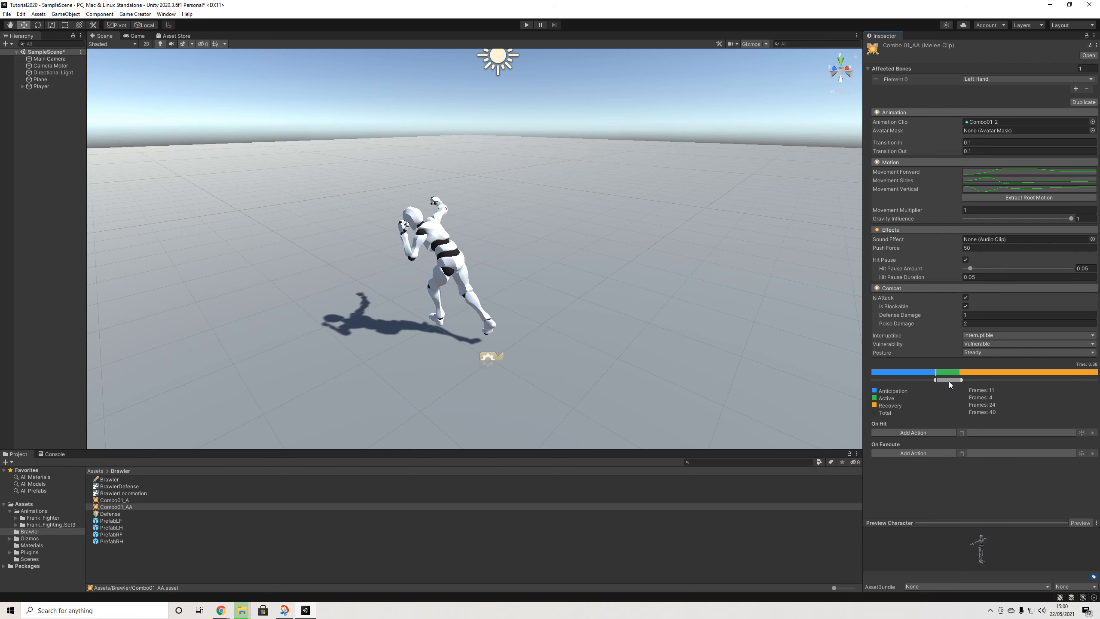
left_click_drag(960, 379, 934, 373)
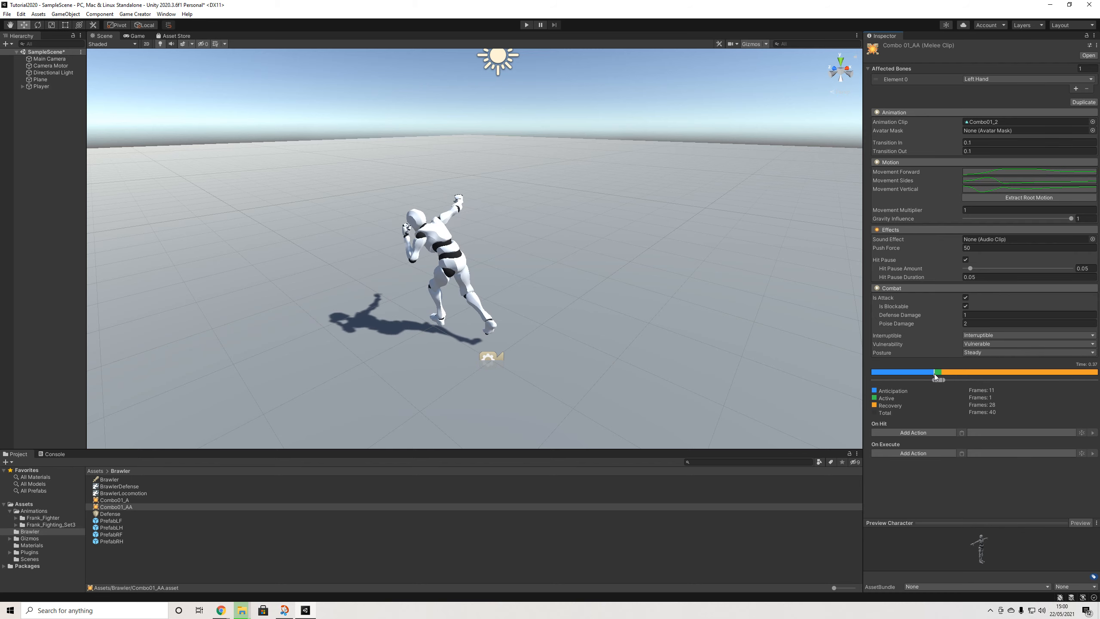
left_click_drag(937, 373, 972, 382)
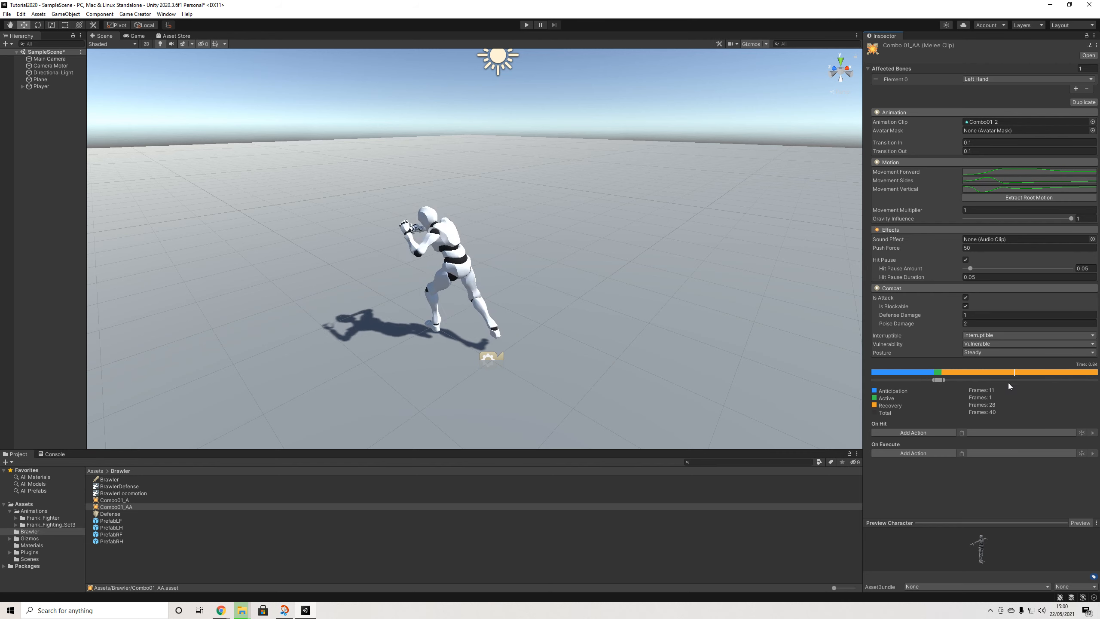
mouse_move(937, 378)
left_mouse_down()
mouse_move(946, 379)
mouse_move(925, 373)
mouse_move(956, 381)
left_mouse_up()
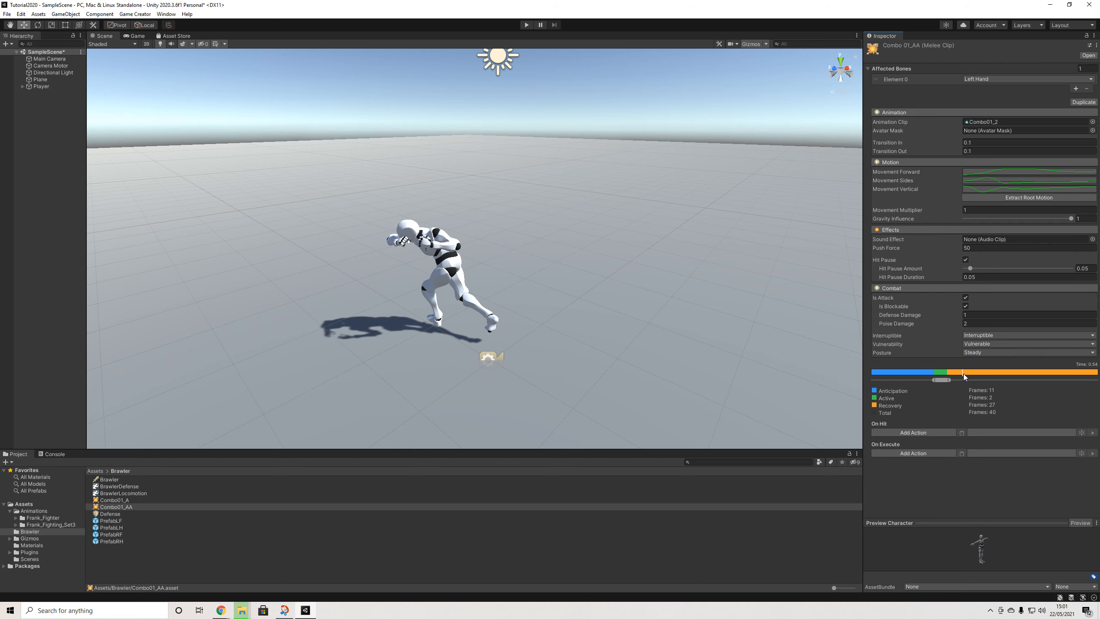
left_click_drag(1093, 375, 914, 370)
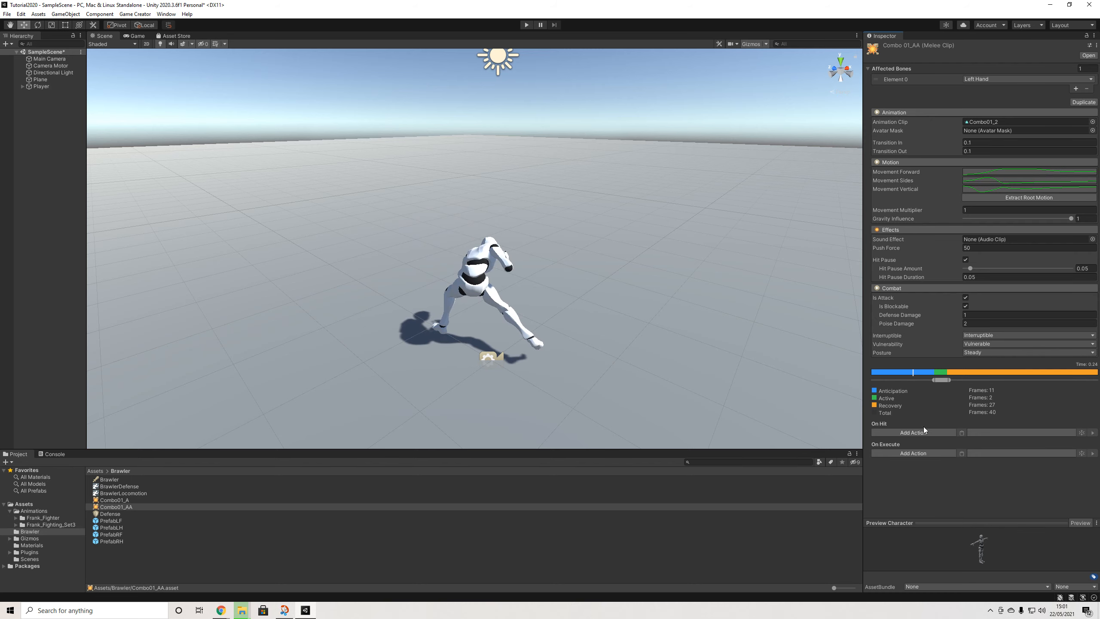
left_click_drag(896, 372, 952, 373)
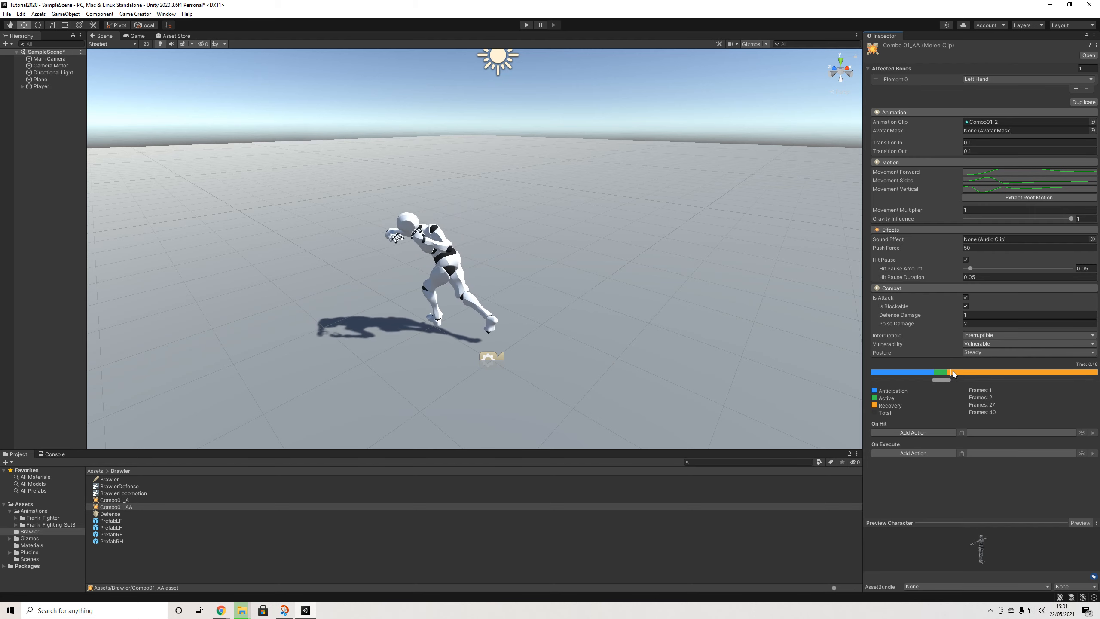
left_click_drag(1053, 380, 1091, 385)
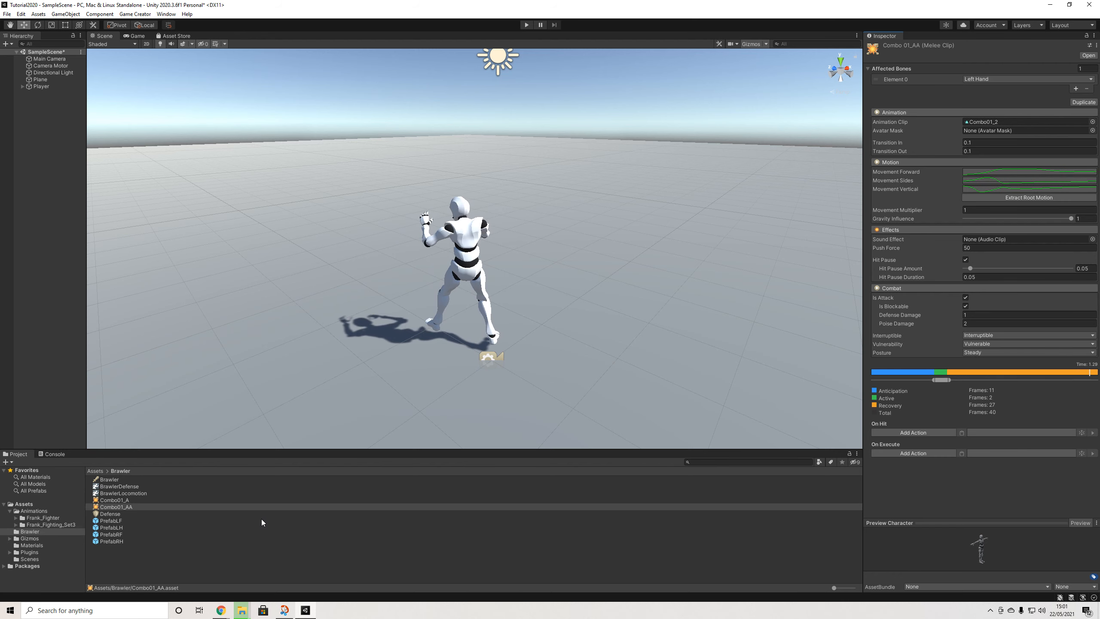
Change Combo01_AA's affected bone to Right Hand and duplicate the melee clip under the name Combo01_AAA
left_click(996, 79)
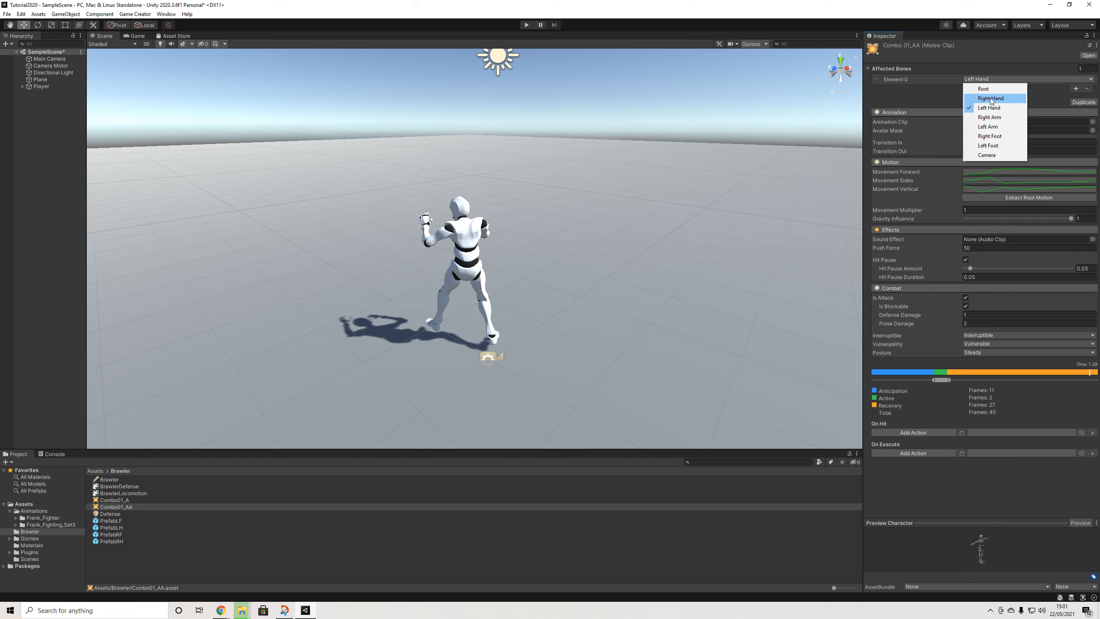
left_click(992, 98)
left_click(1084, 101)
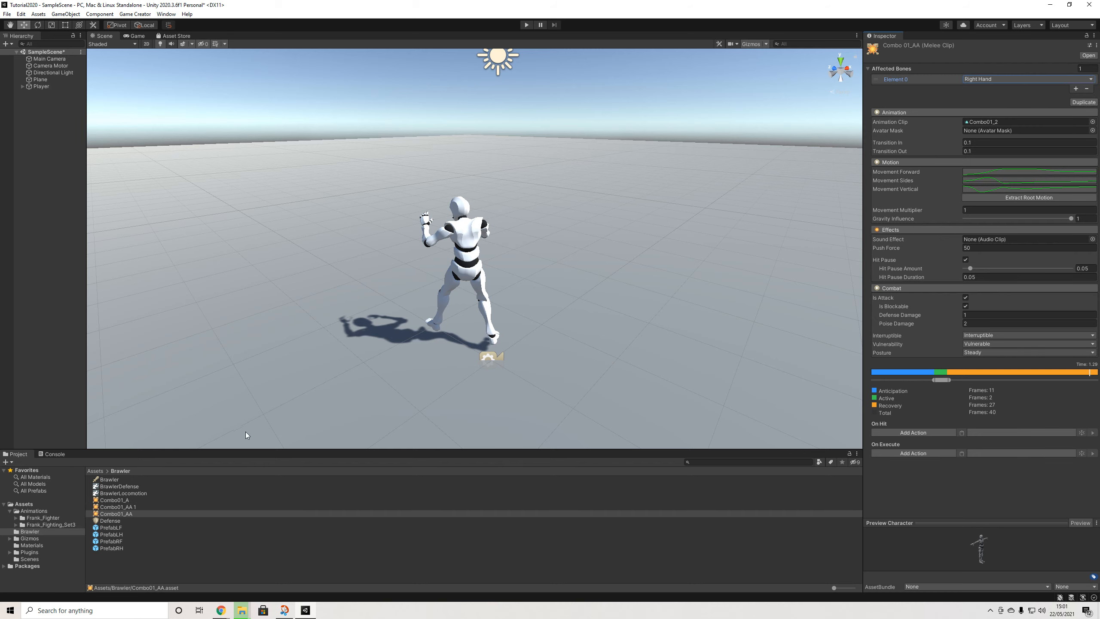
right_click(136, 506)
left_click(168, 321)
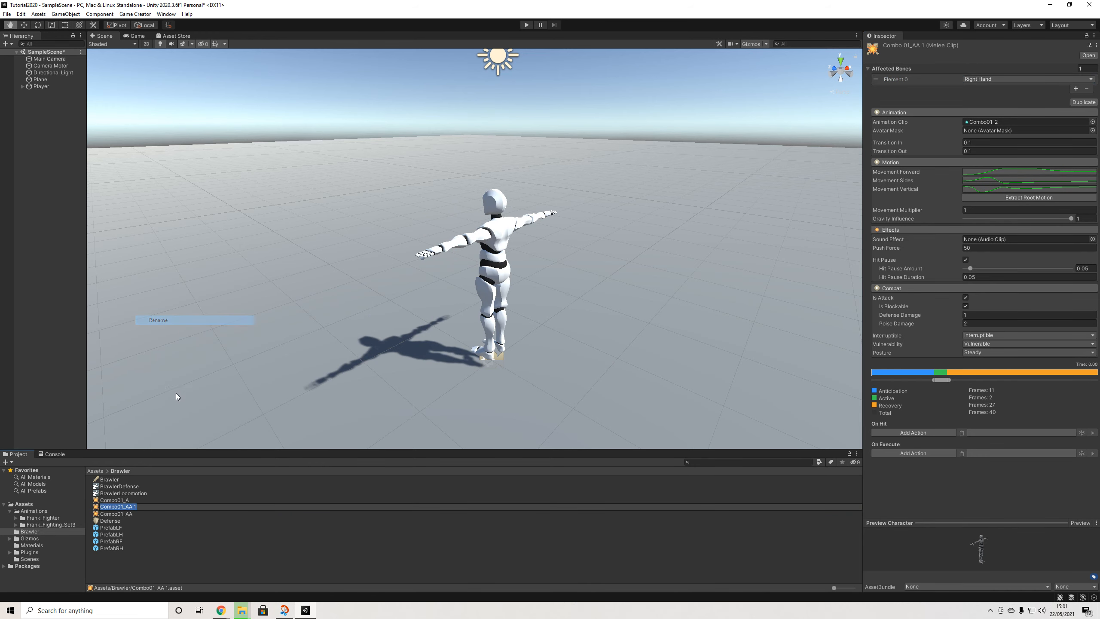
key("Right")
key("BackSpace")
key("BackSpace")
type("A")
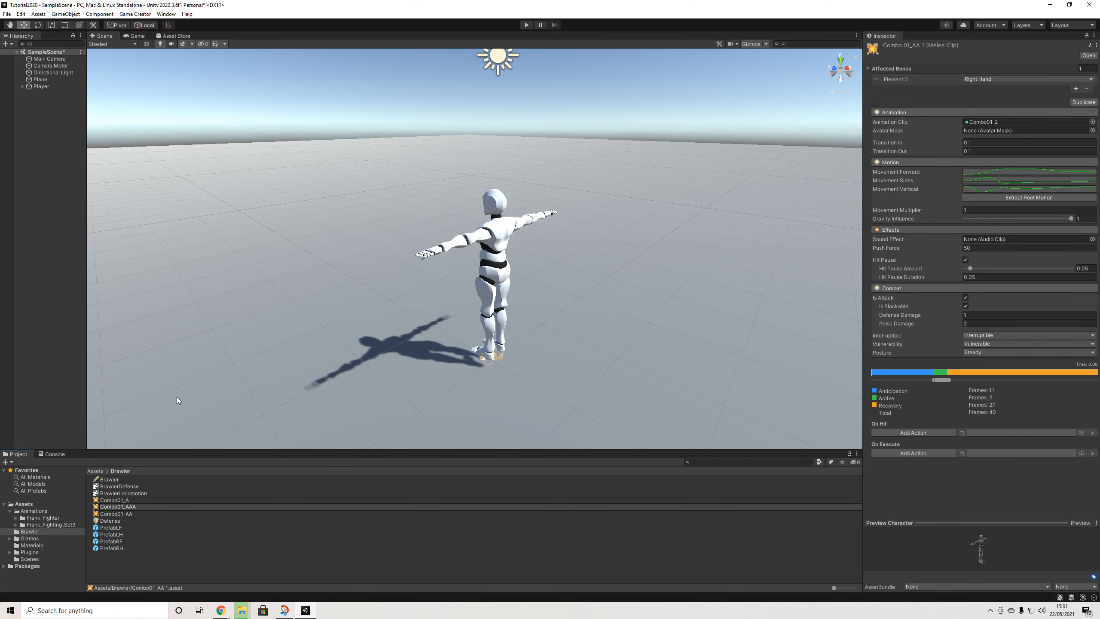
key("Return")
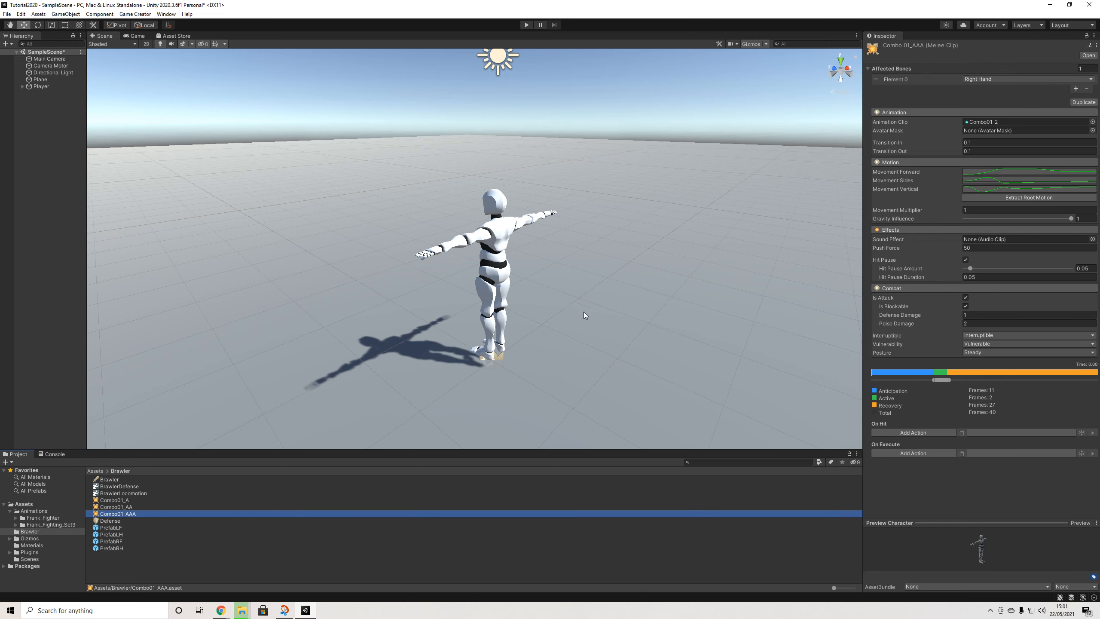
Set Combo01_AAA's affected bone to Right Foot and assign the Combo01_3 animation as its Animation Clip
left_click(990, 79)
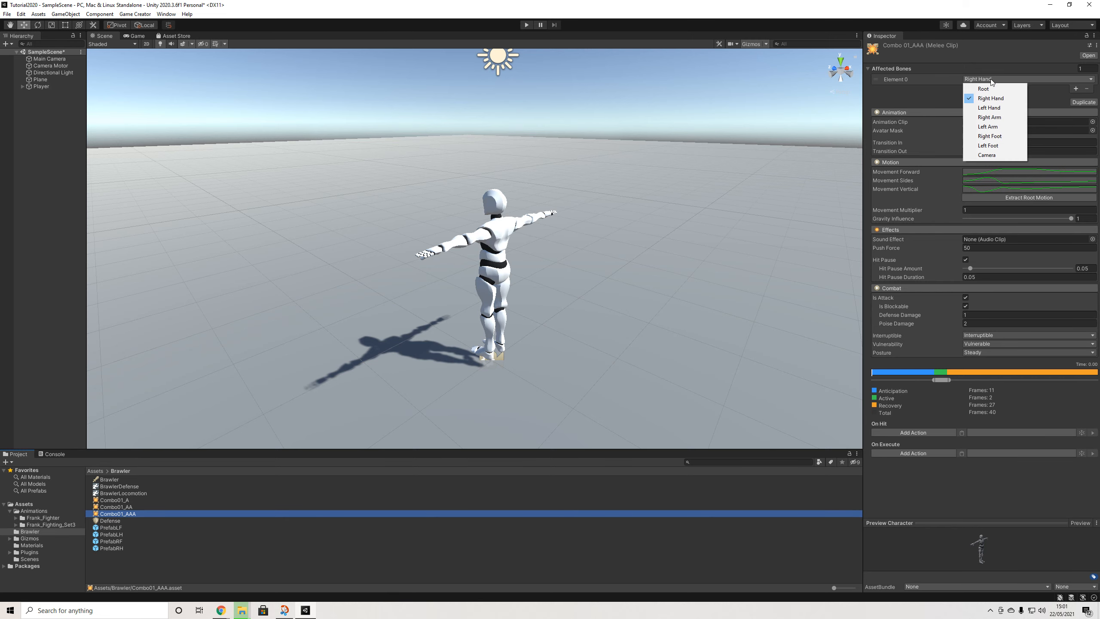
left_click(991, 137)
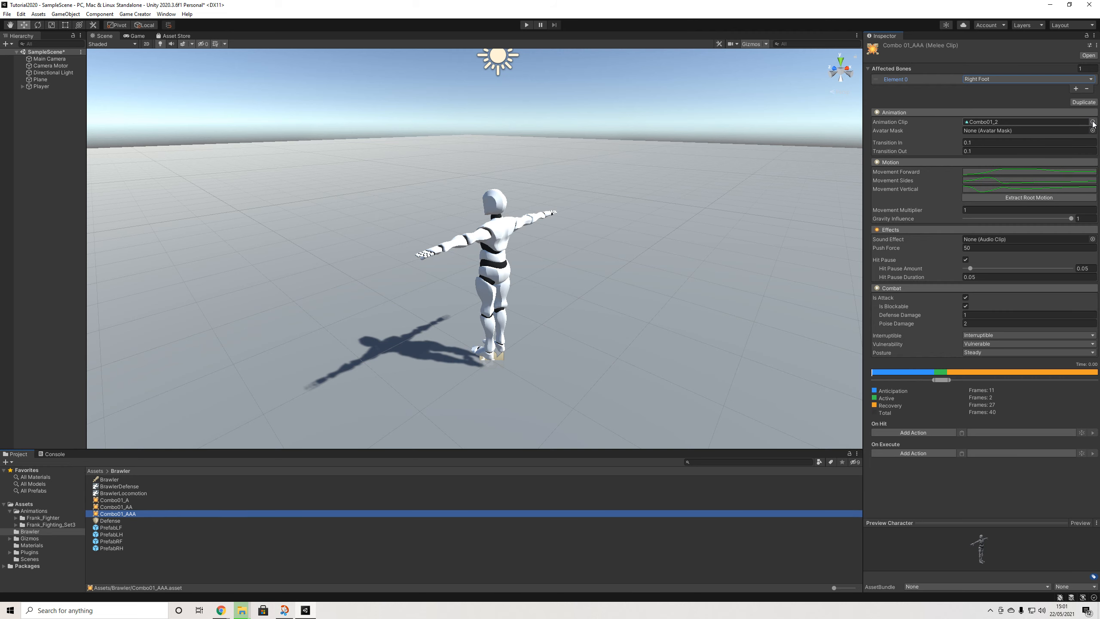
left_click(1093, 122)
left_click(817, 155)
left_click(1091, 115)
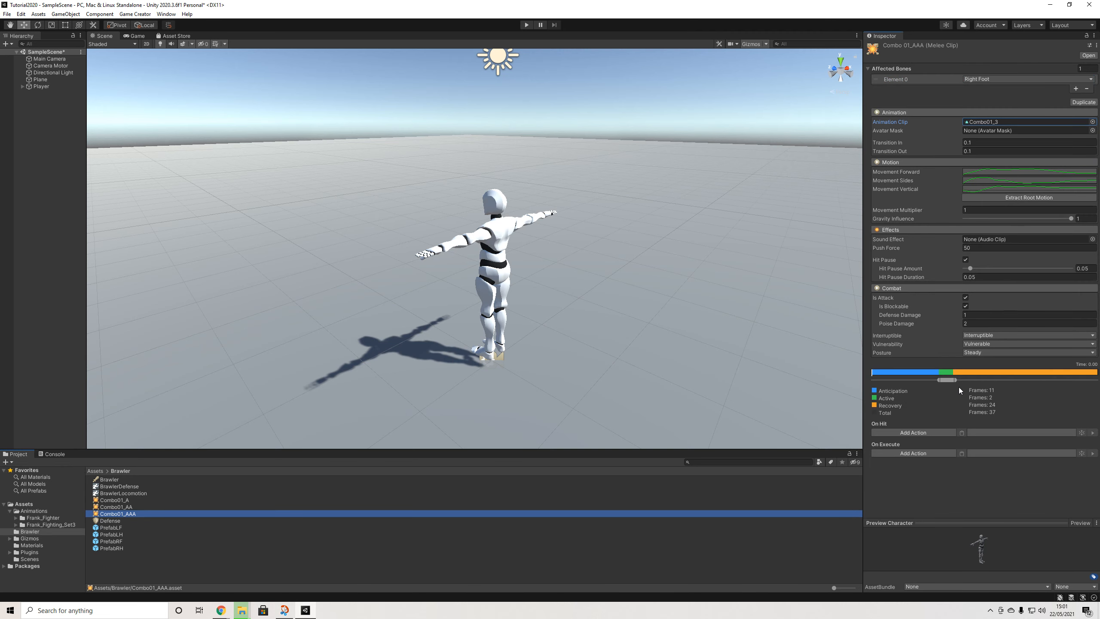
Preview Combo01_AAA on the scene character and set its attack phases to 8 anticipation, 6 active and 24 recovery frames
left_click(1079, 523)
mouse_move(952, 380)
left_mouse_down()
mouse_move(882, 378)
mouse_move(939, 373)
left_mouse_up()
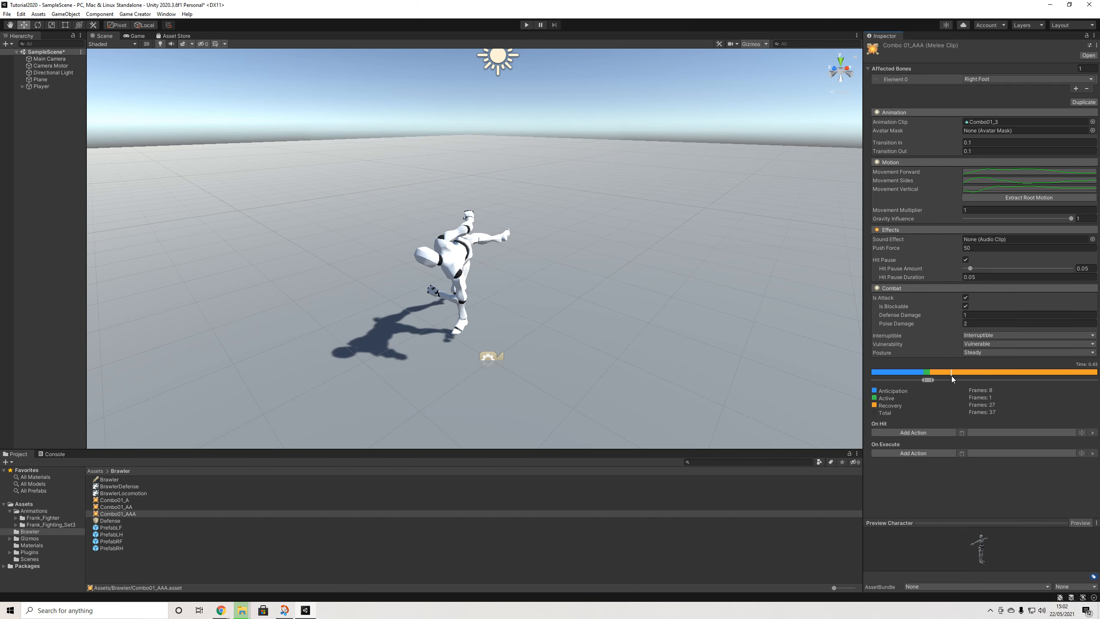
mouse_move(934, 380)
left_mouse_down()
mouse_move(960, 385)
mouse_move(943, 372)
mouse_move(884, 371)
mouse_move(1025, 382)
left_mouse_up()
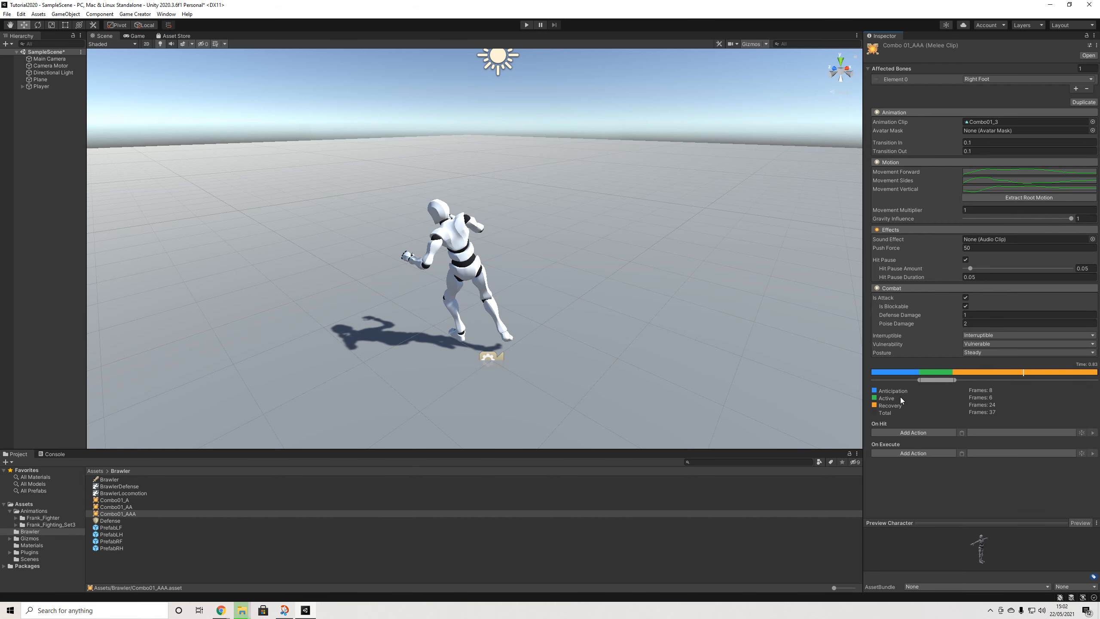
Assign Combo01_A, Combo01_AA and Combo01_AAA as the melee clips of the Brawler weapon's A, AA and AAA combos
left_click(125, 501)
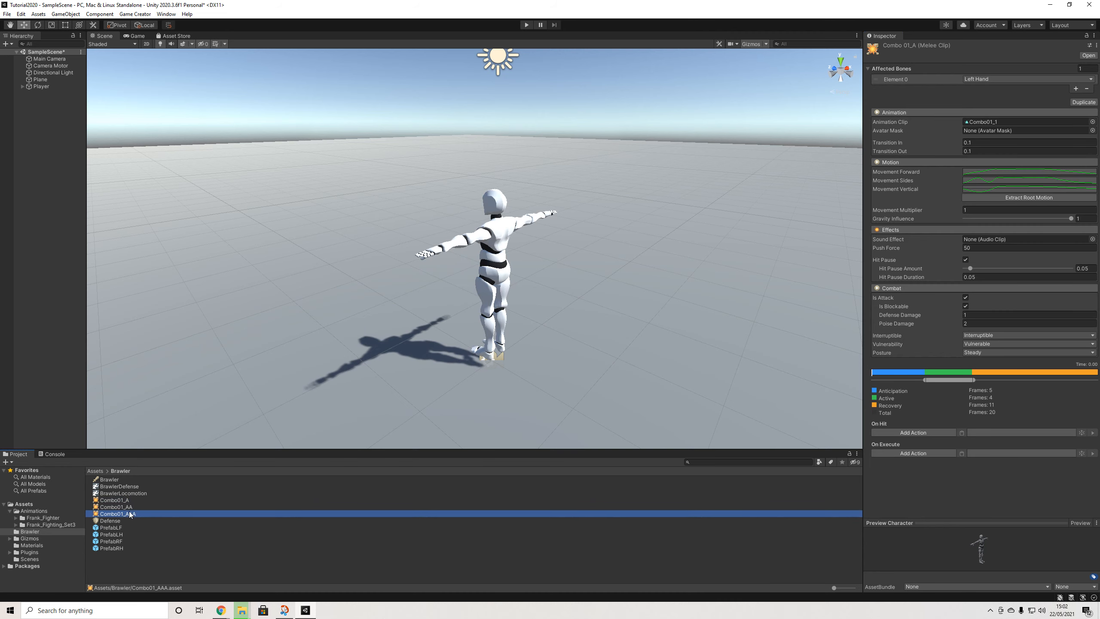
left_click(114, 479)
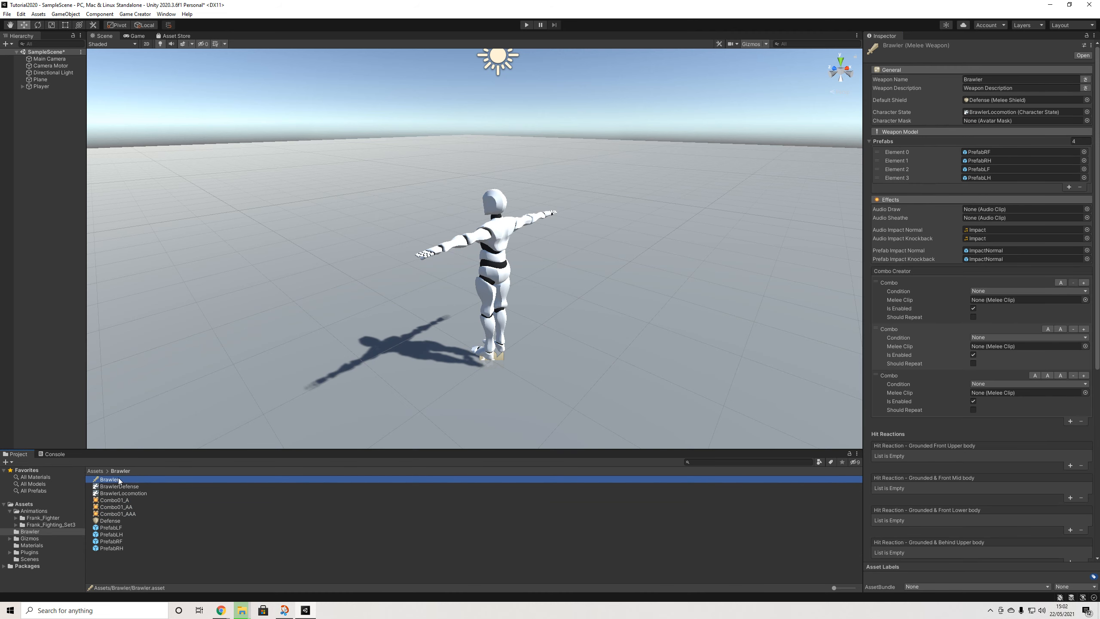
left_click_drag(121, 502, 1010, 300)
left_click_drag(135, 508, 1001, 347)
left_click_drag(117, 514, 1004, 393)
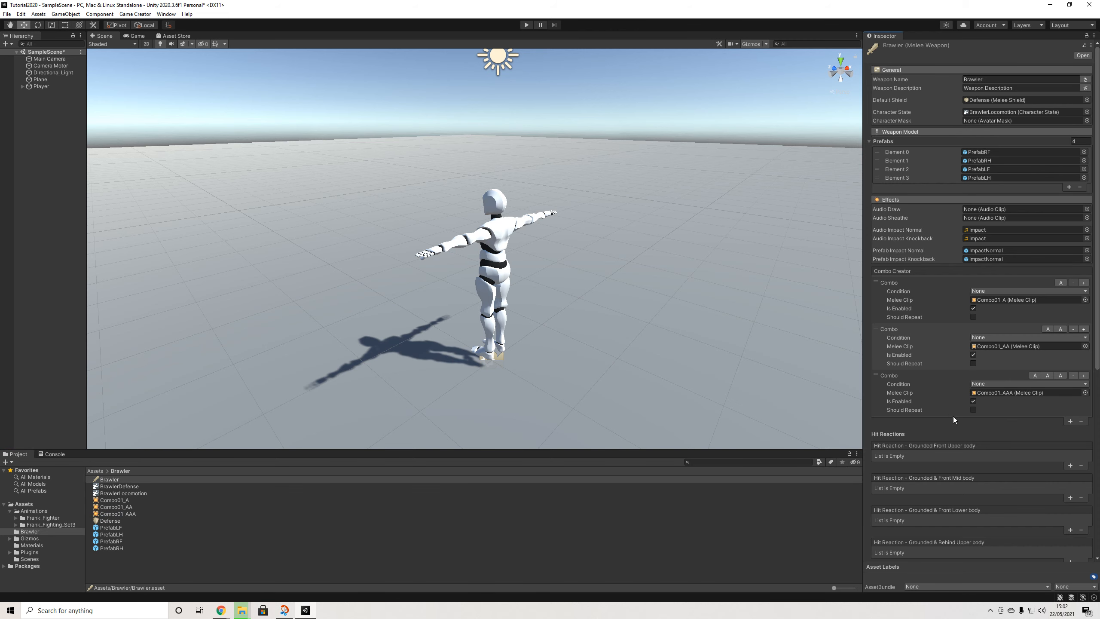
Find the HitReaction1 melee clip by searching for "hit" in the Plugins/GameCreator/MeleeExamples folder
scroll(954, 416, "down", 6)
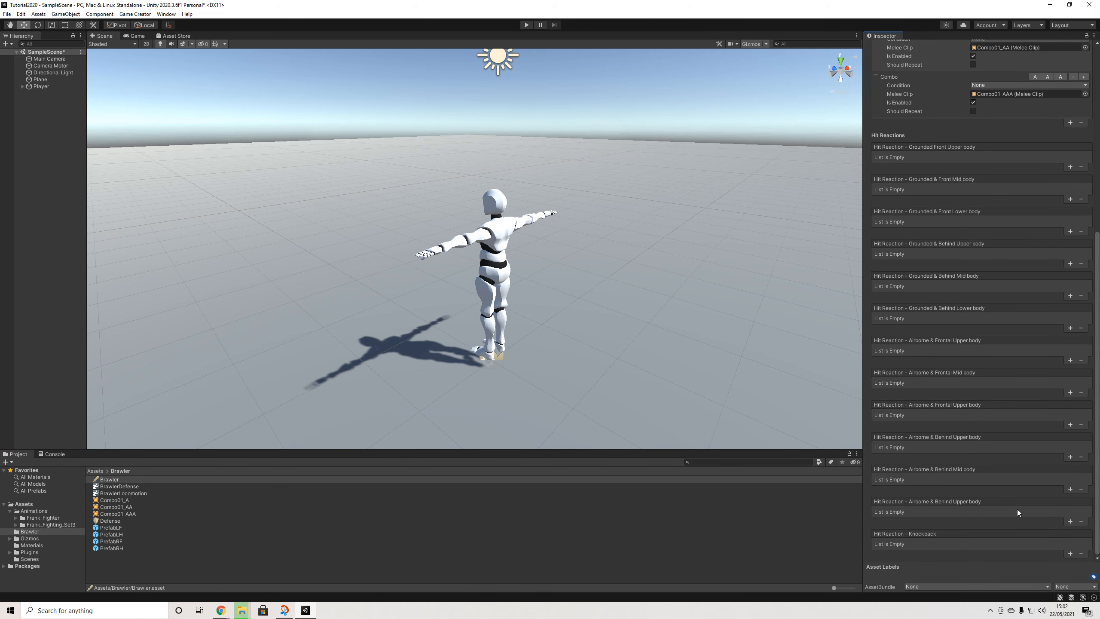
right_click(120, 563)
mouse_move(215, 341)
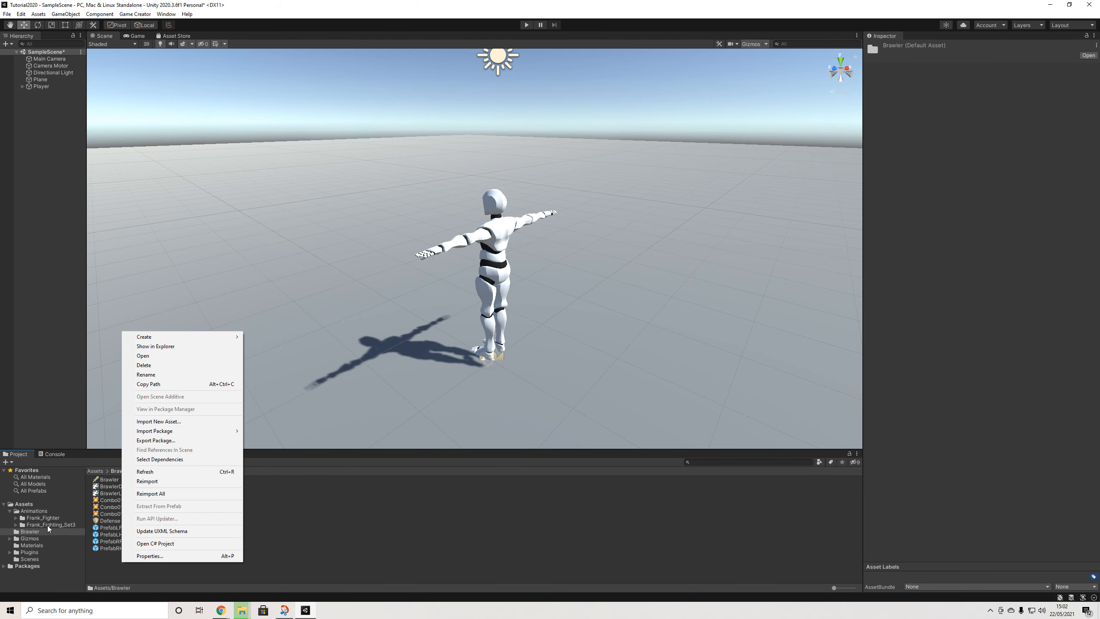
left_click(28, 553)
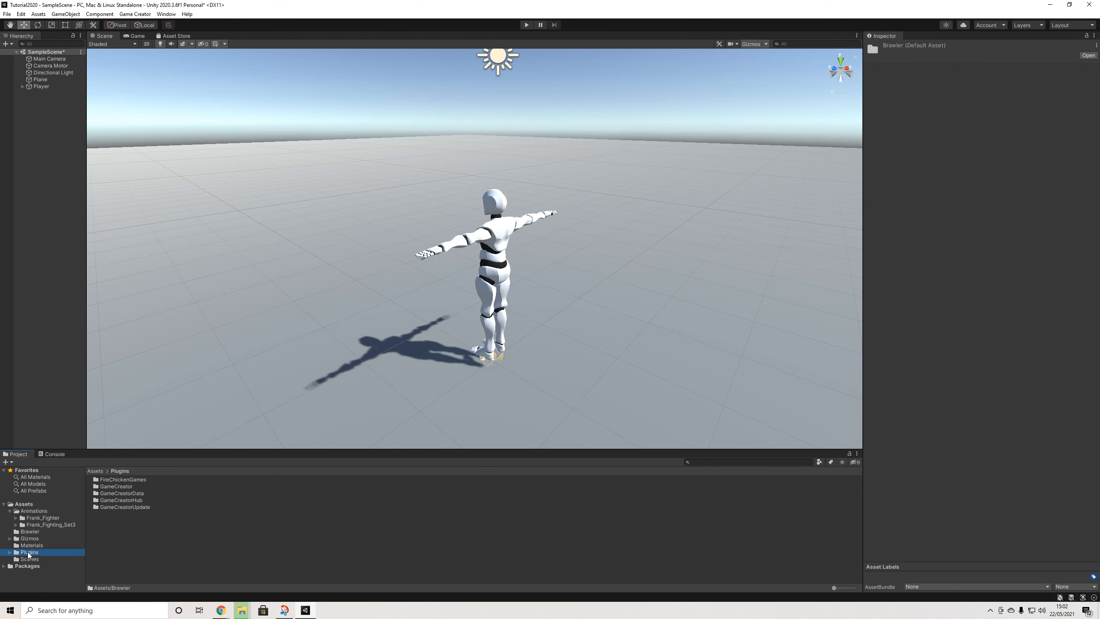
double_click(127, 486)
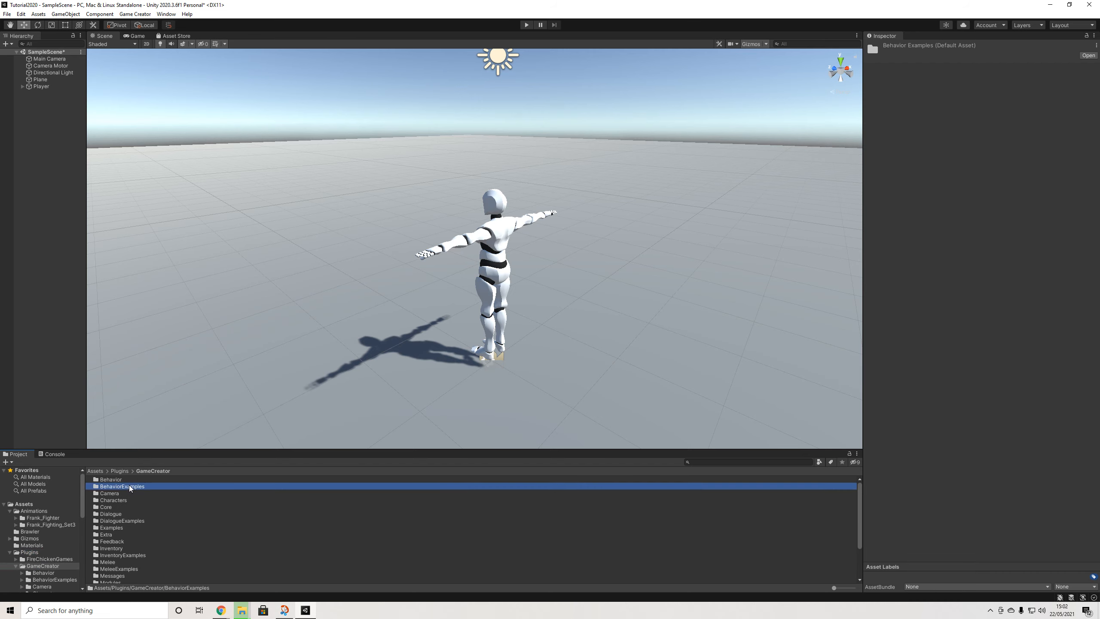
scroll(123, 538, "down", 3)
left_click(126, 518)
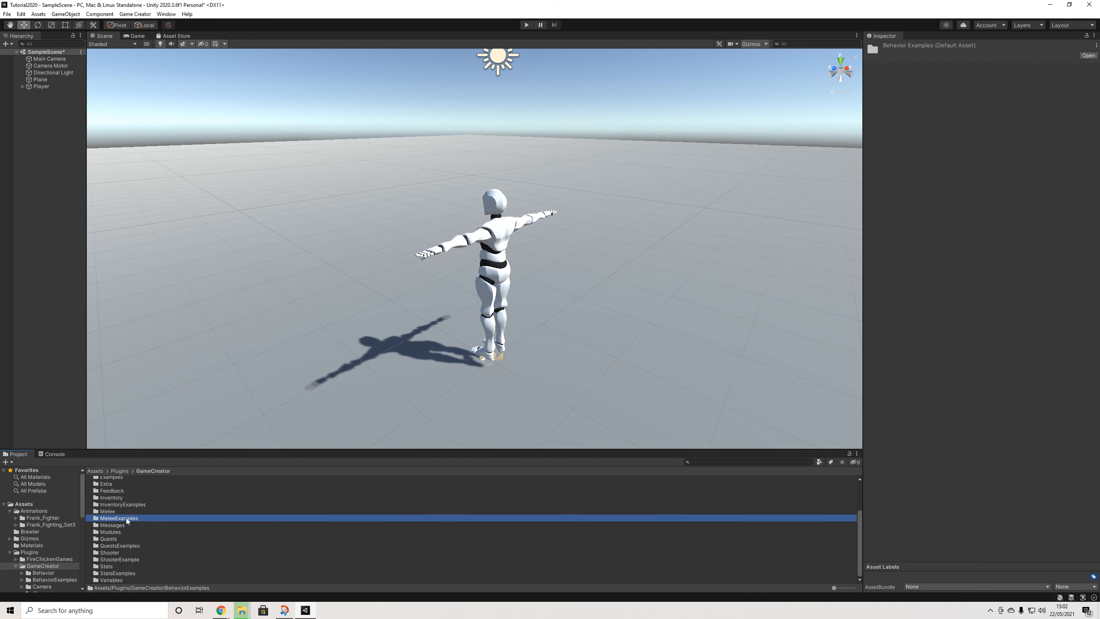
double_click(126, 518)
left_click(699, 462)
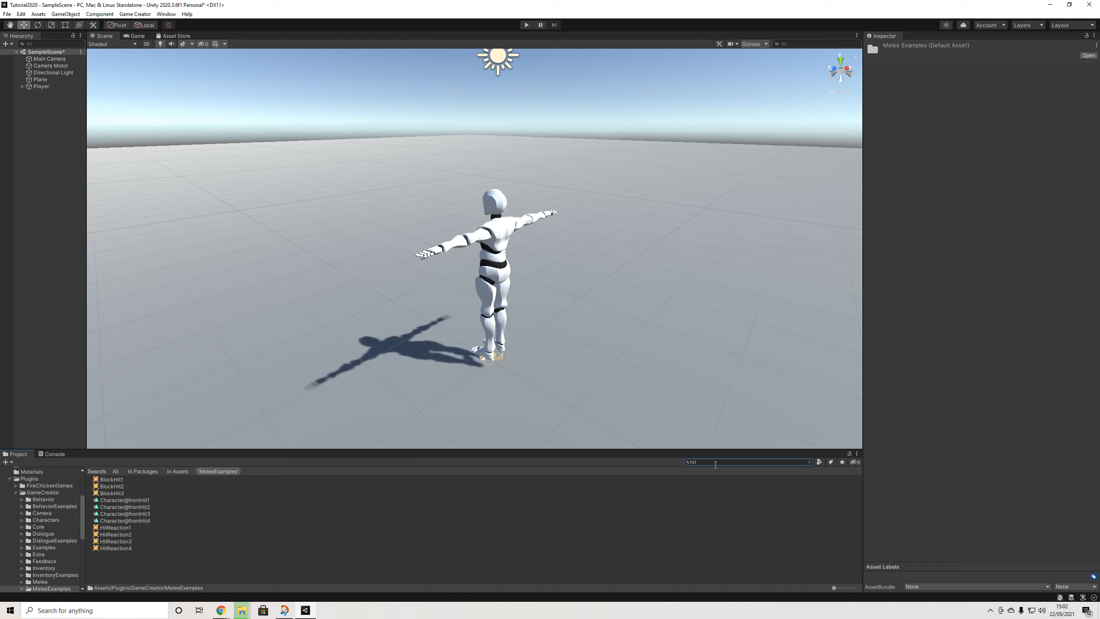
left_click(123, 527)
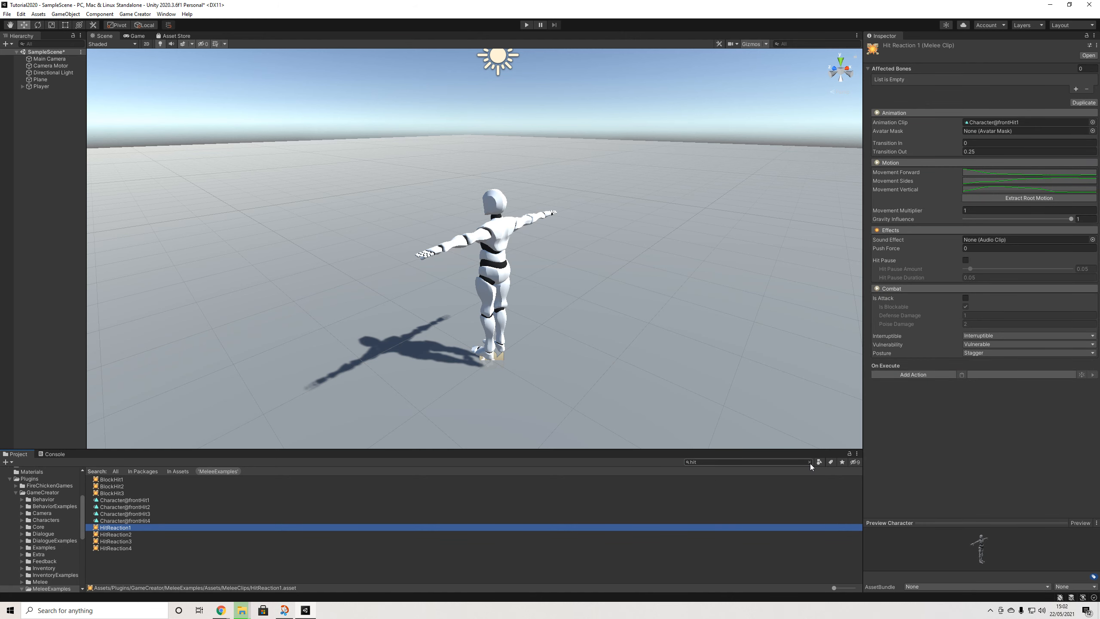
Duplicate HitReaction1 in its MeleeClips folder and move the copy into the Brawler folder
left_click(810, 462)
left_click(125, 515)
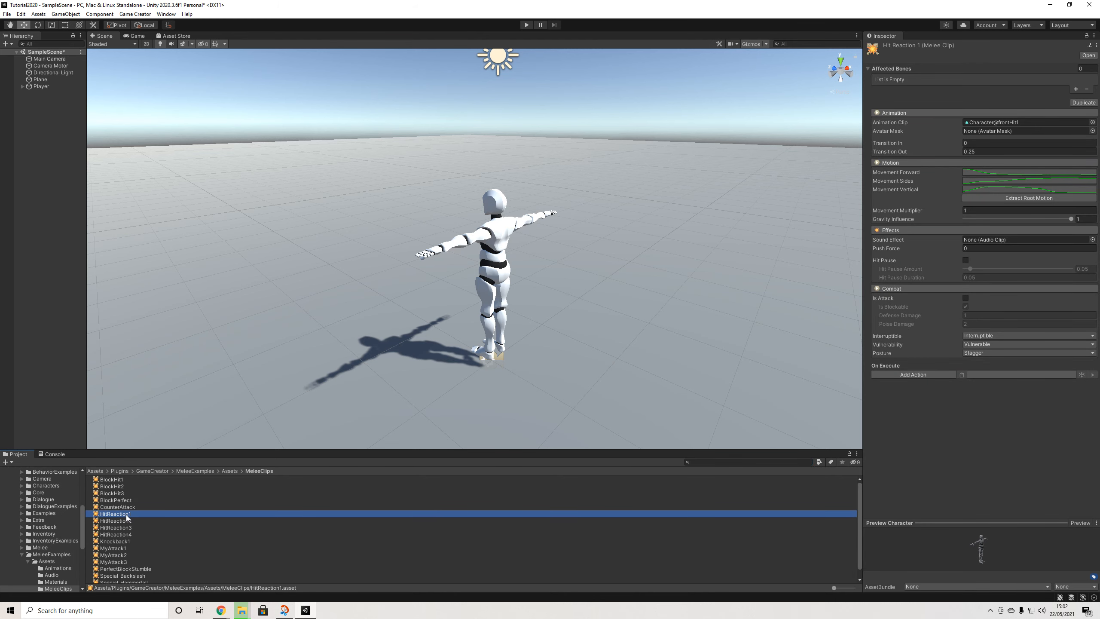
key("ctrl+d")
scroll(44, 517, "up", 5)
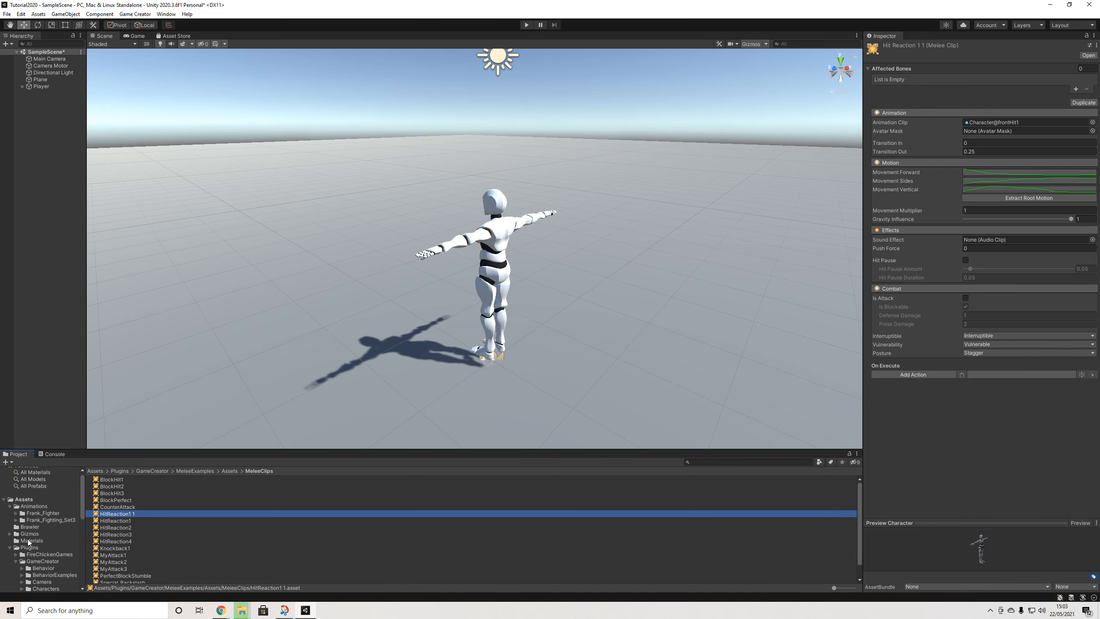
left_click_drag(112, 515, 30, 527)
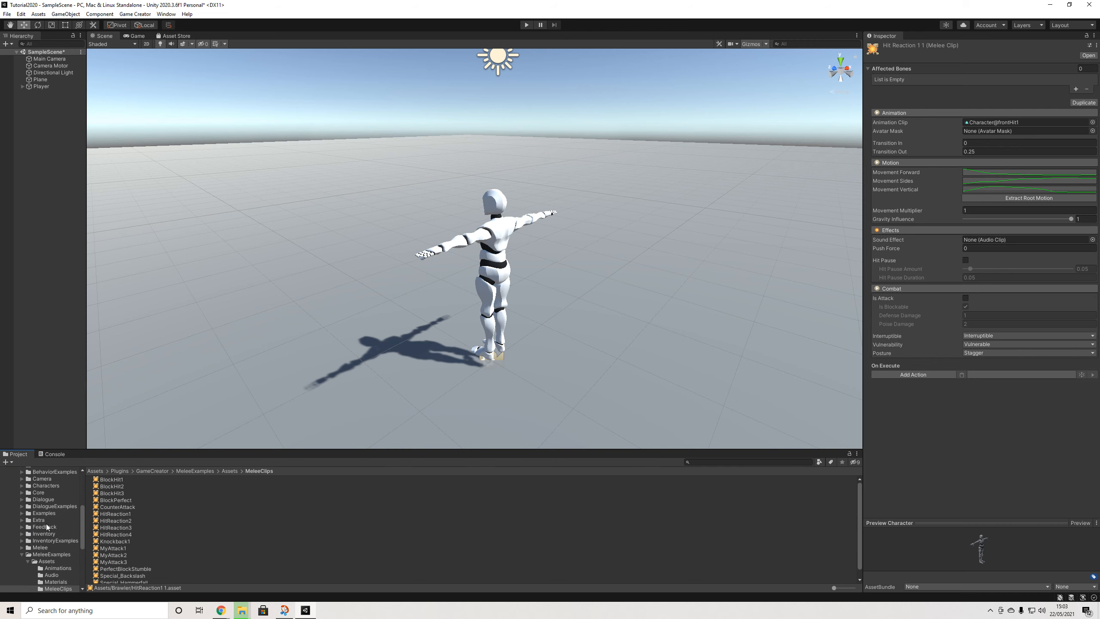
left_click(27, 532)
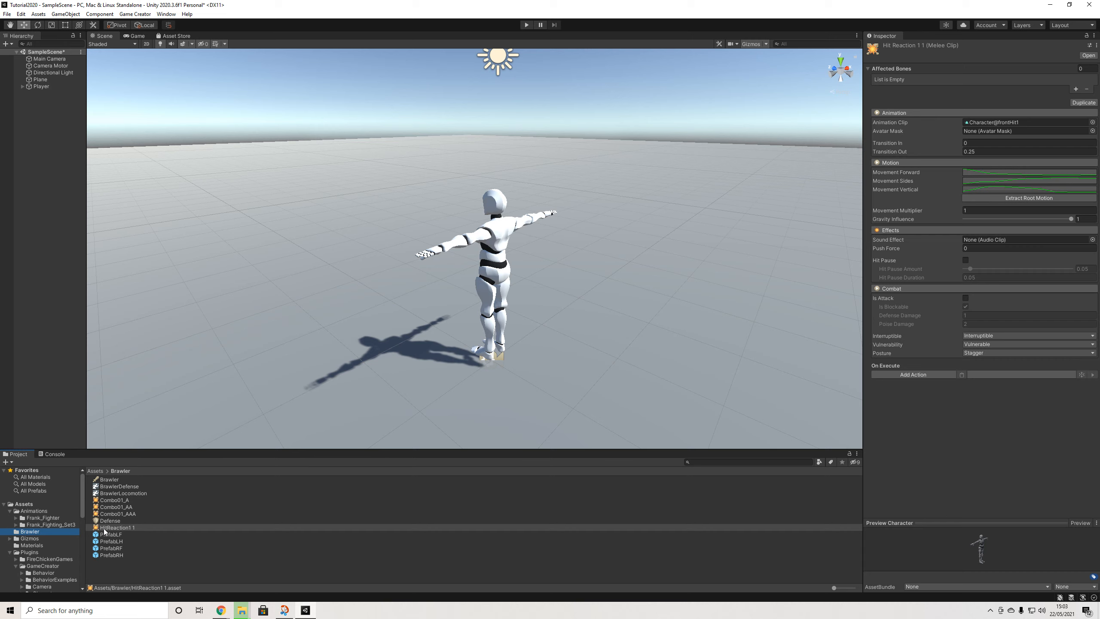
left_click(9, 553)
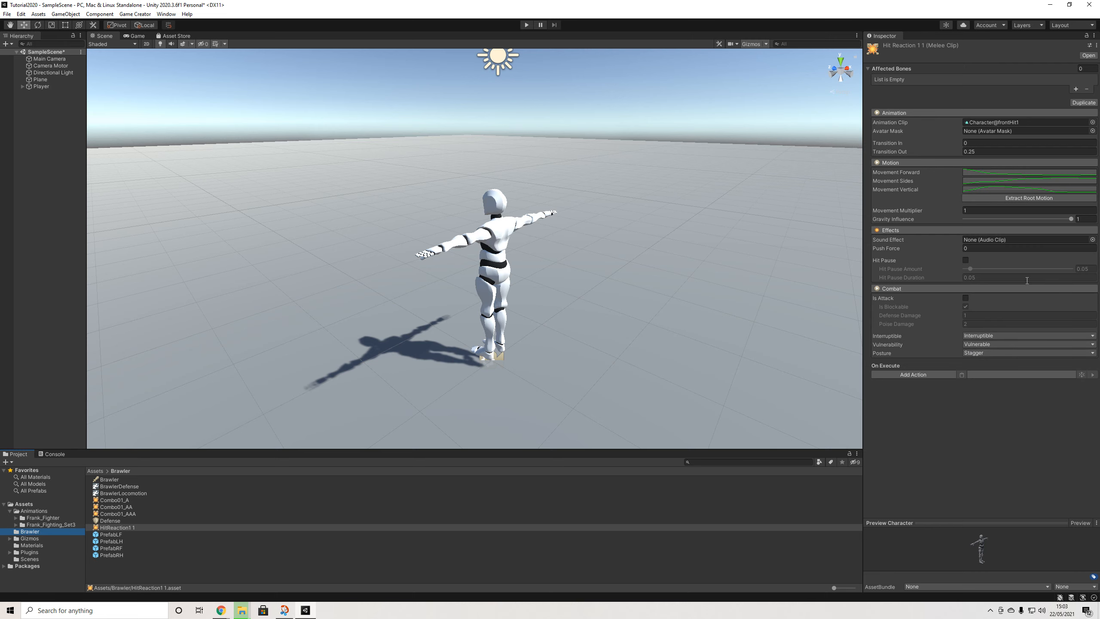
Browse the animation clips matching "hit" and assign Hit_High_F as the copied hit reaction's Animation Clip
left_click(1092, 122)
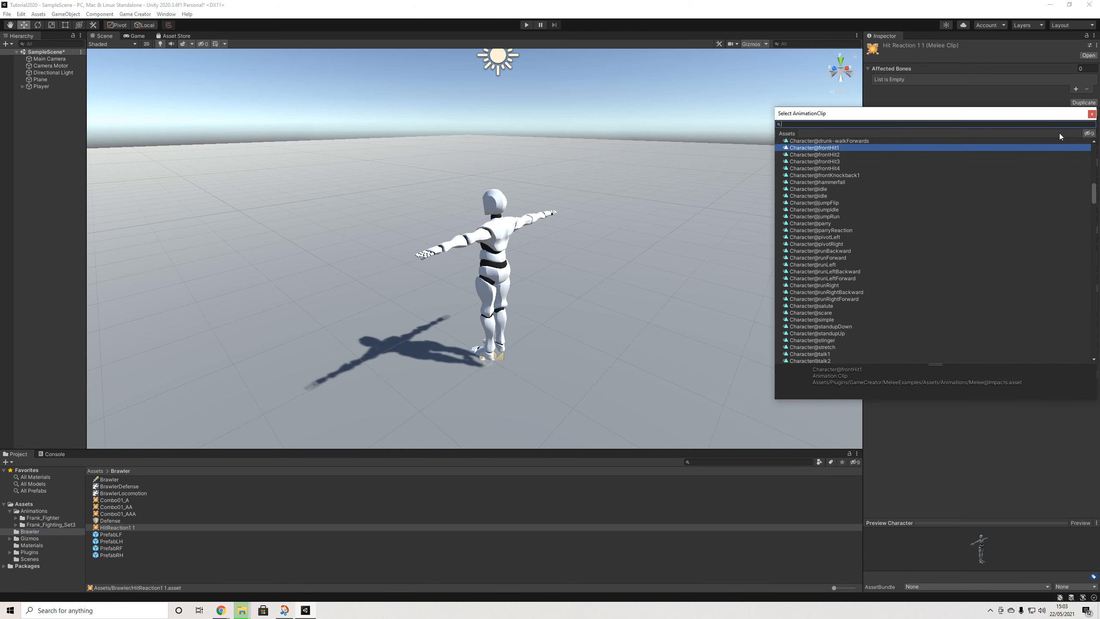
type("hit")
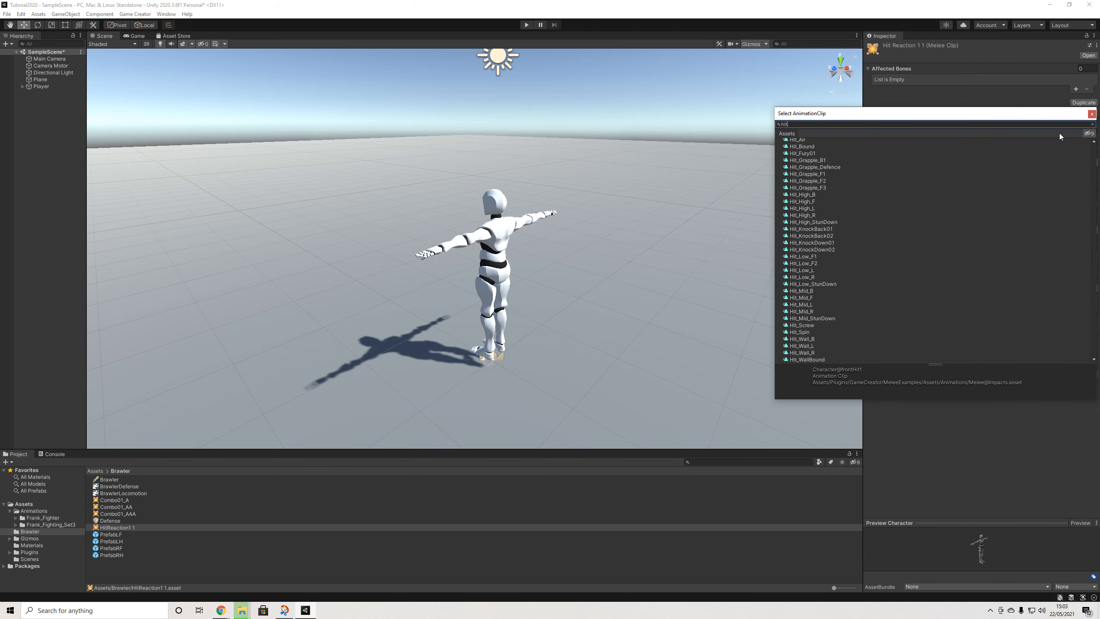
key("Down")
key("Down")
key("Down")
key("Down")
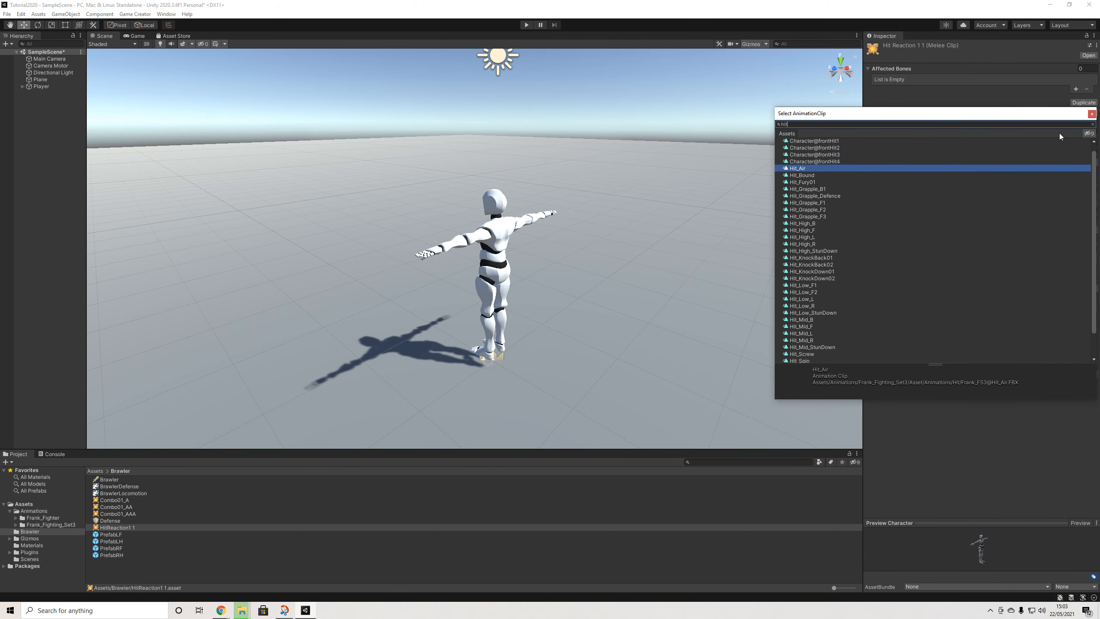
key("Down")
key("Down")
key("Down")
key("Down")
key("Down")
key("Down")
key("Down")
key("Down")
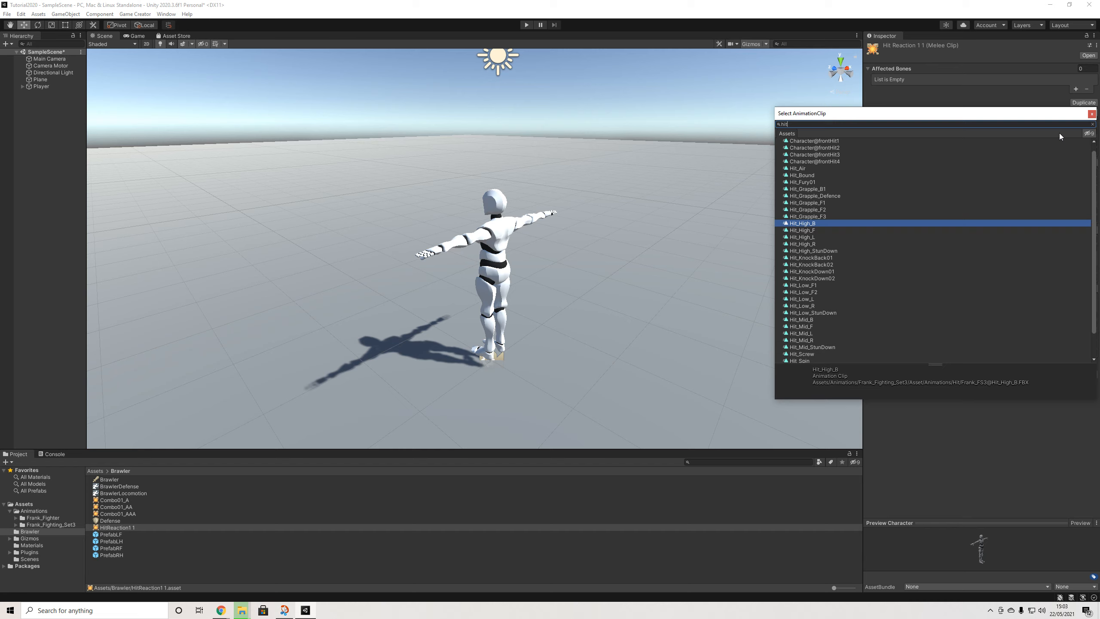
key("Down")
key("Down")
key("Down")
key("Down")
key("Down")
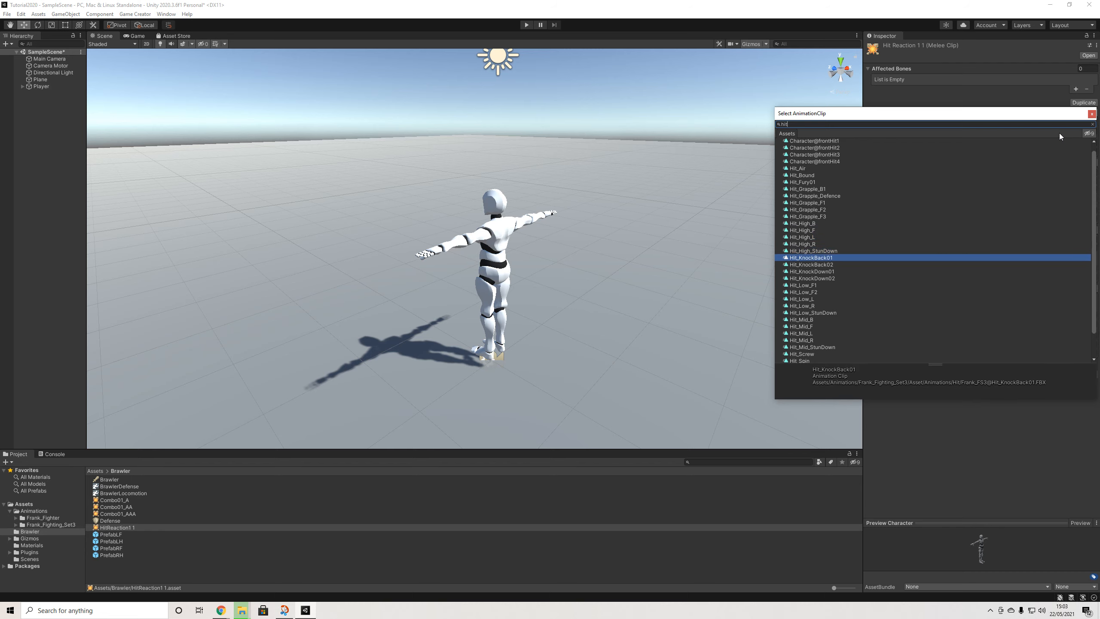
key("Up")
key("Down")
key("Down")
key("Up")
key("Down")
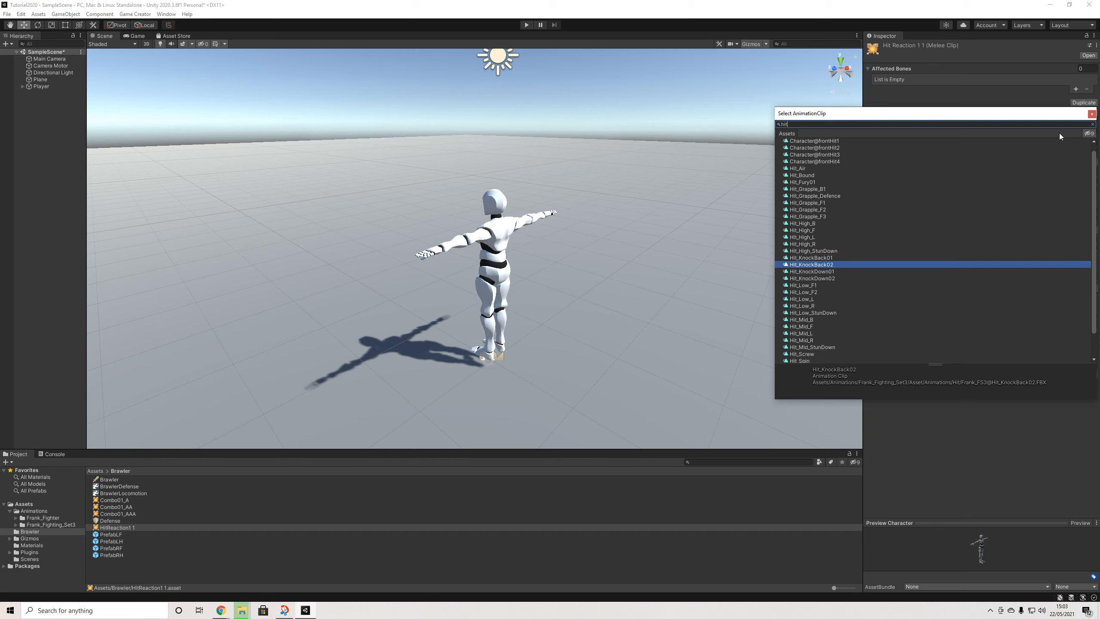
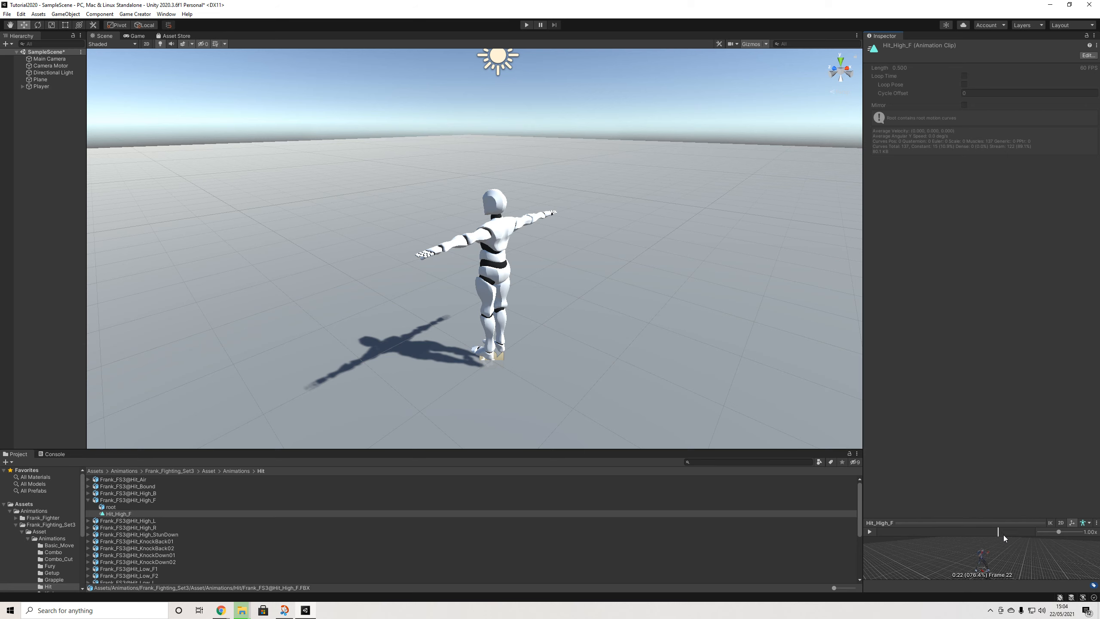
Return to the Brawler folder and rename the copied hit reaction clip to HitReactionFH
left_click(18, 524)
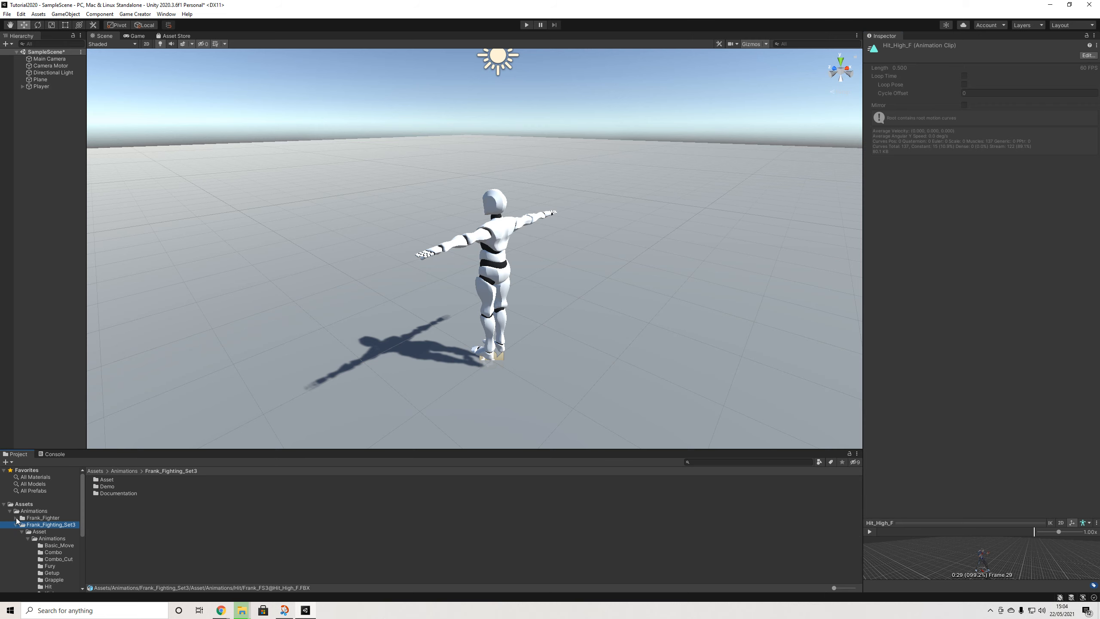
left_click(9, 511)
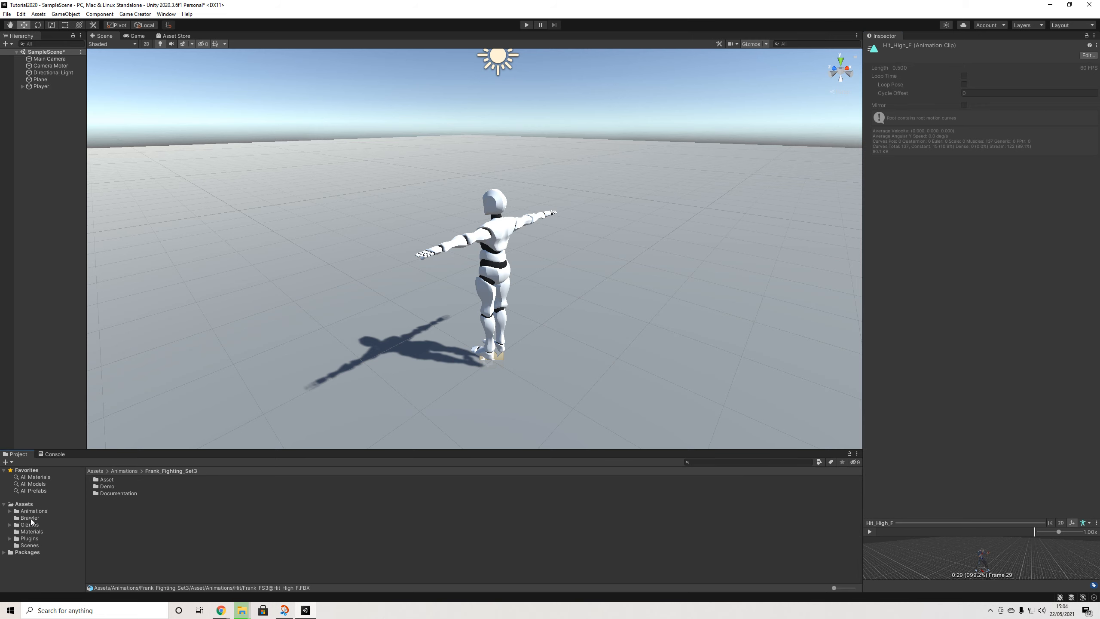
left_click(30, 518)
left_click(114, 527)
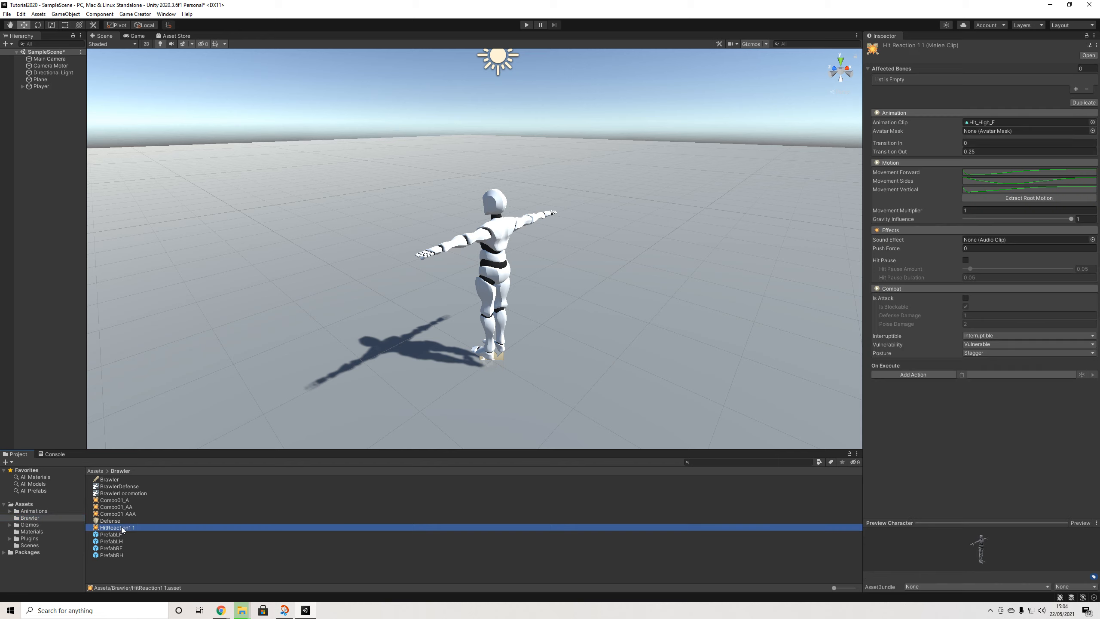
right_click(125, 528)
left_click(148, 341)
left_click_drag(129, 528, 168, 535)
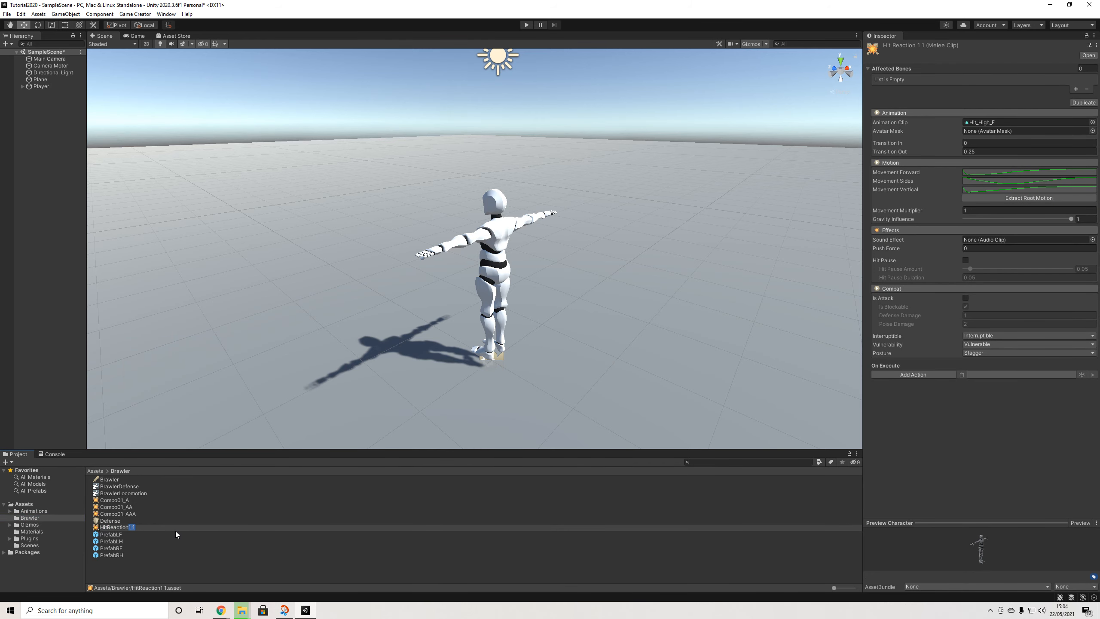
type("FH")
key("Return")
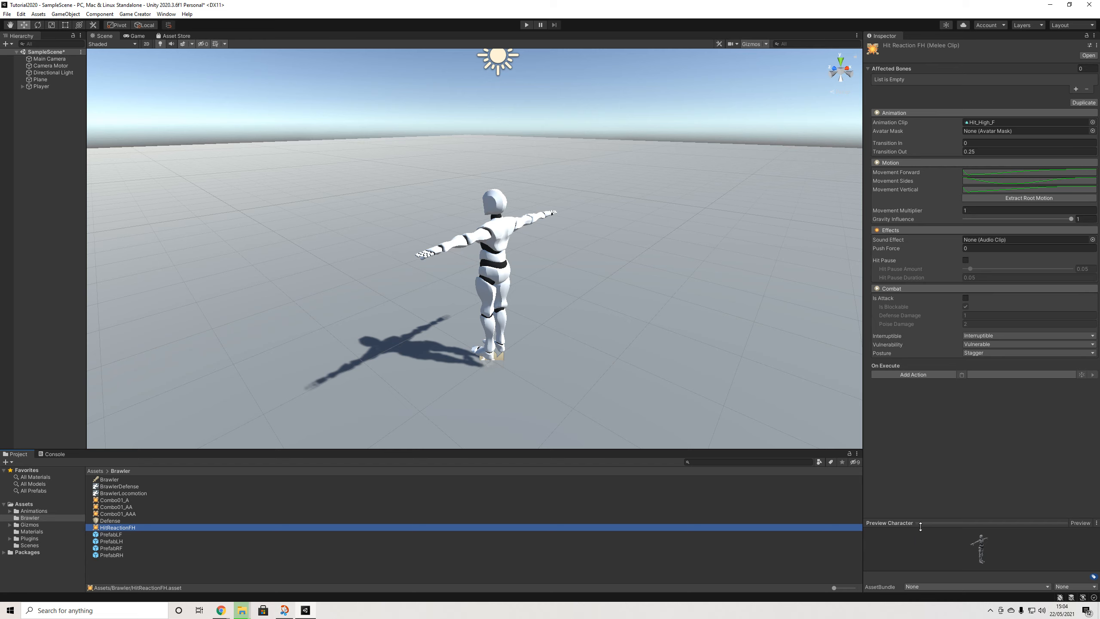
Extract HitReactionFH's root motion and set its Transition Out to 0.1
left_click(1011, 199)
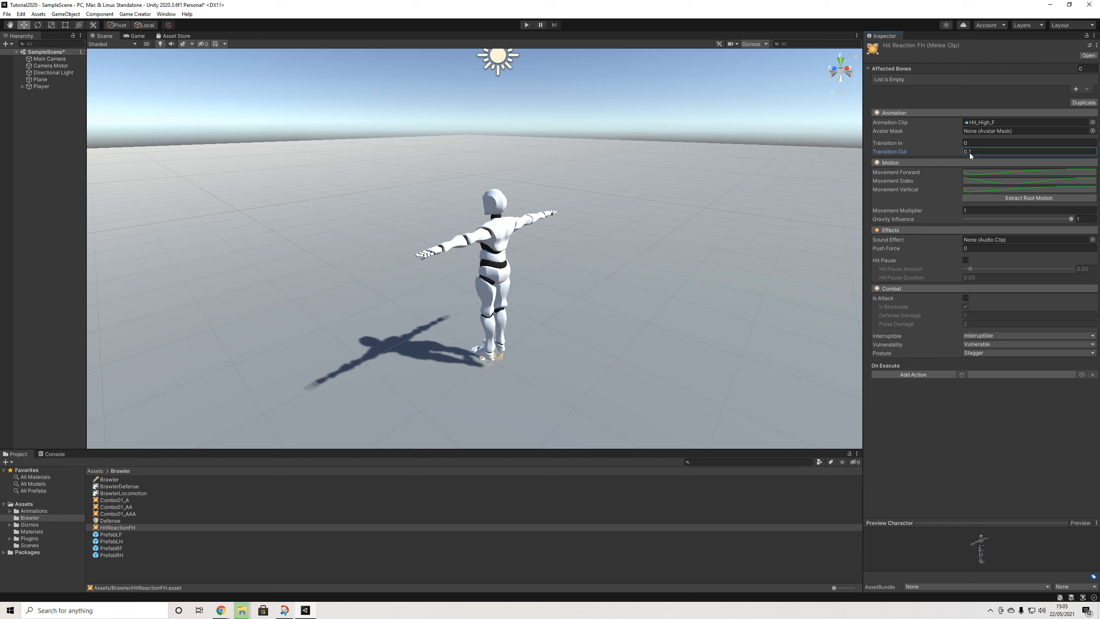
Duplicate HitReactionFH twice and rename the first copy HitReactionFM
left_click(1080, 105)
left_click(1080, 104)
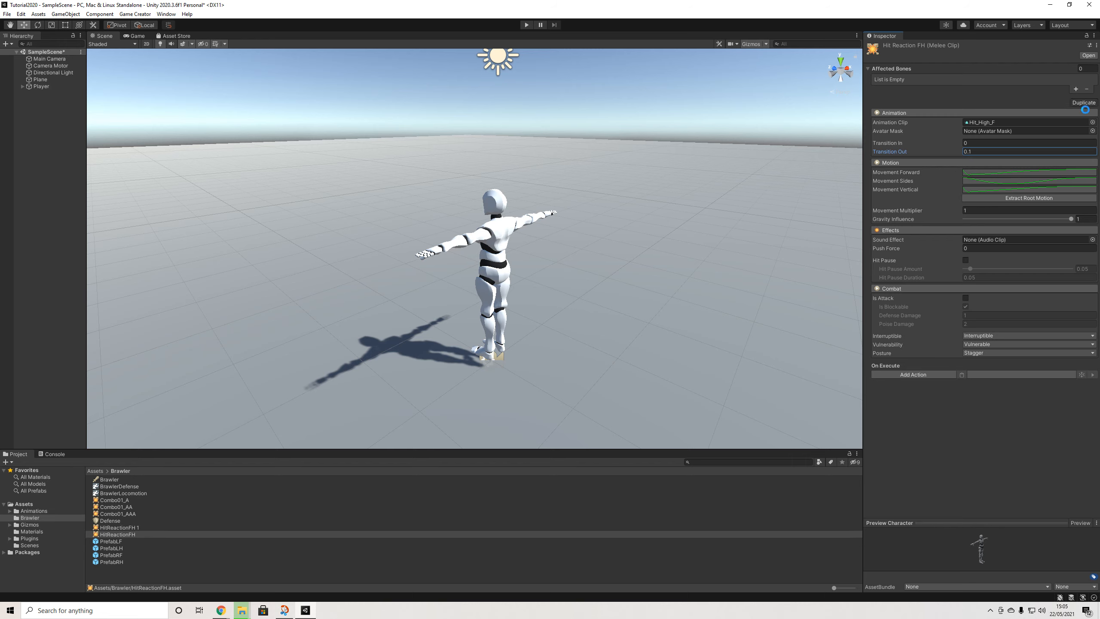
left_click(130, 528)
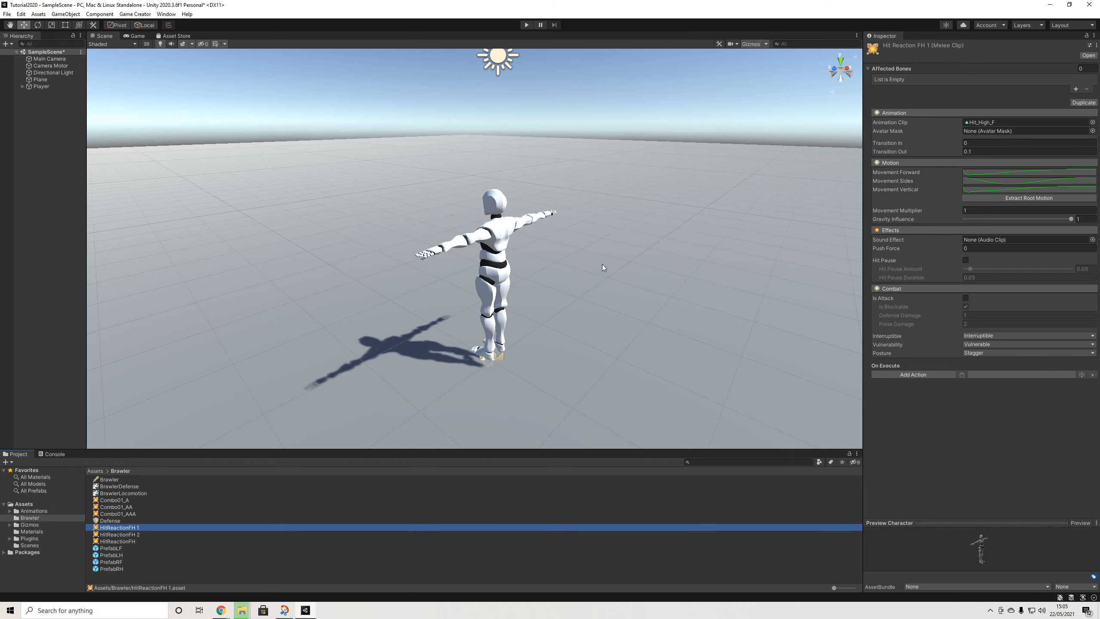
right_click(134, 532)
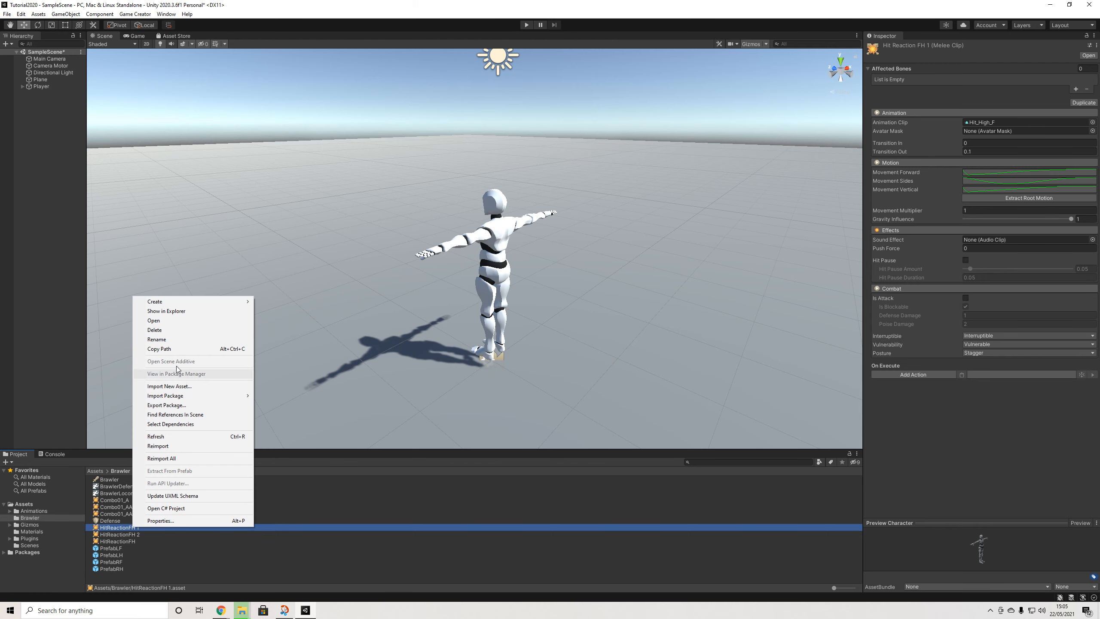
left_click(167, 338)
left_click(132, 529)
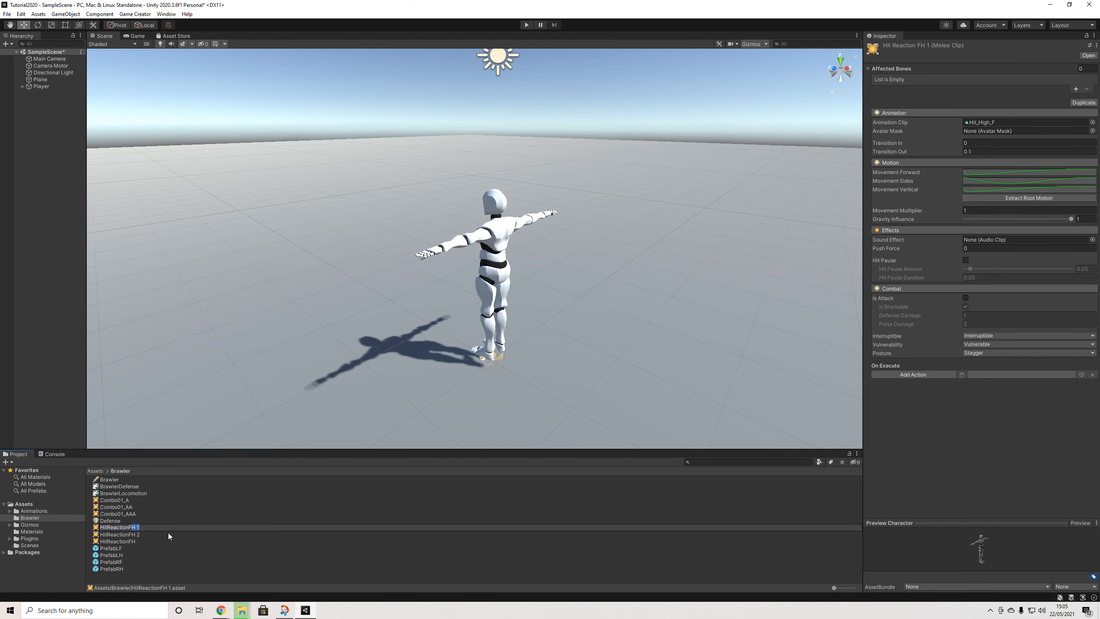
type("M")
key("Return")
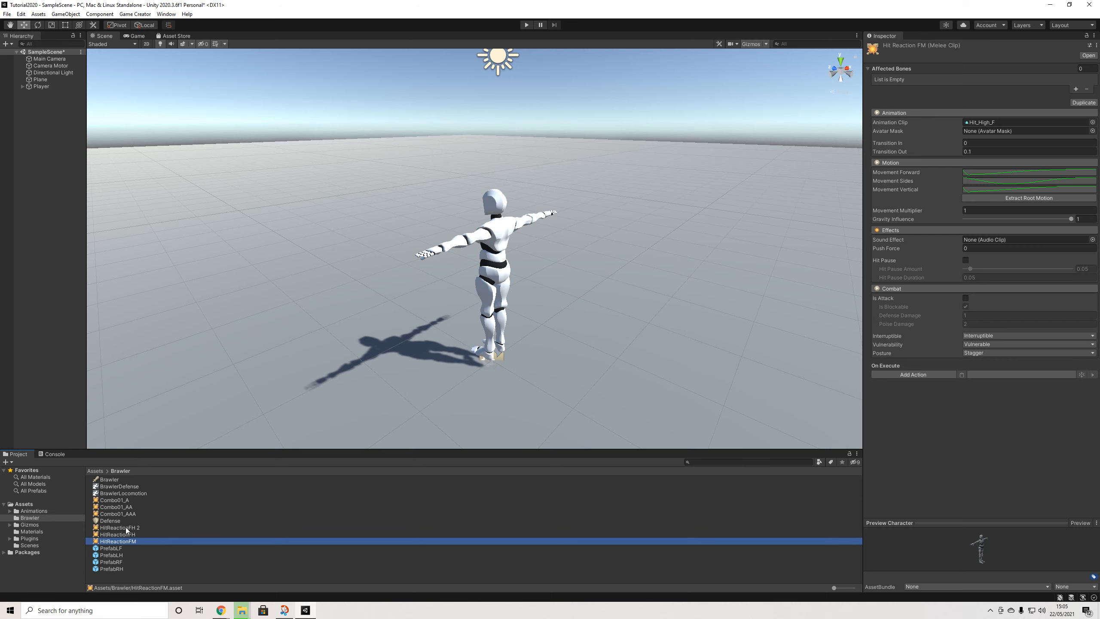
Rename the second hit reaction copy, HitReactionFH 2, to HitReactionFL
right_click(136, 526)
left_click(161, 339)
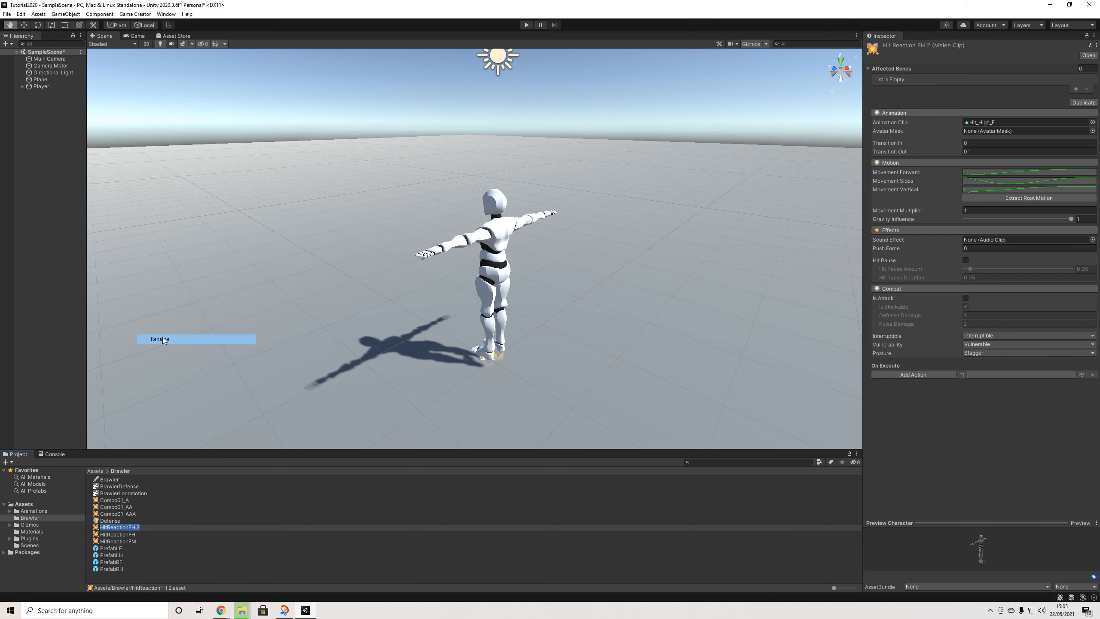
left_click(134, 527)
left_click_drag(133, 531, 162, 531)
type("L")
key("Return")
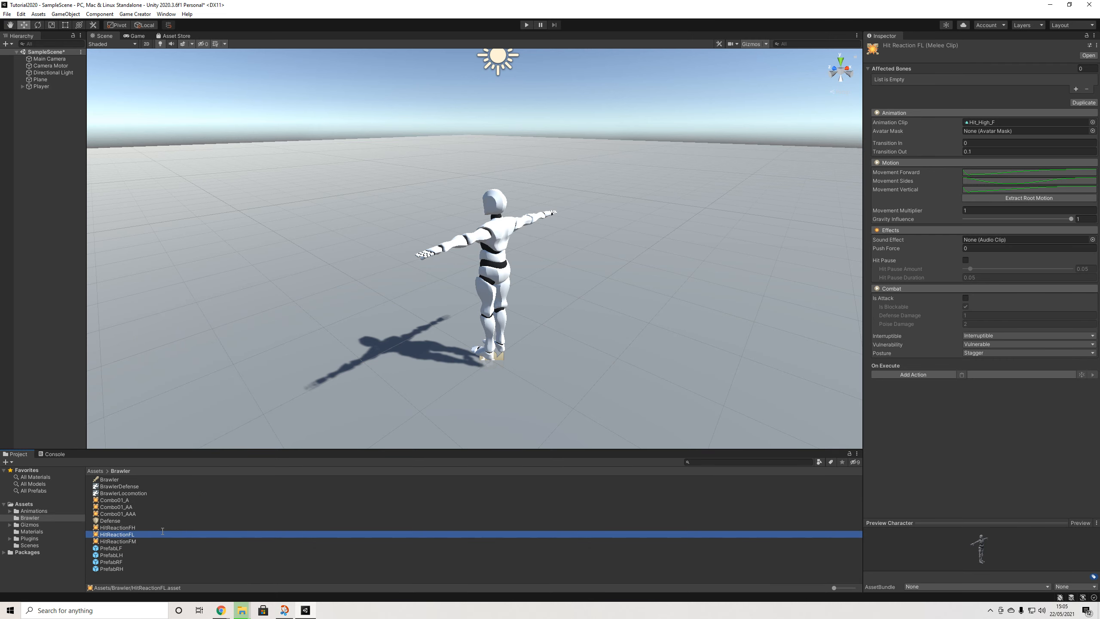
Assign Hit_Mid_F as HitReactionFM's Animation Clip and extract its root motion
left_click(132, 541)
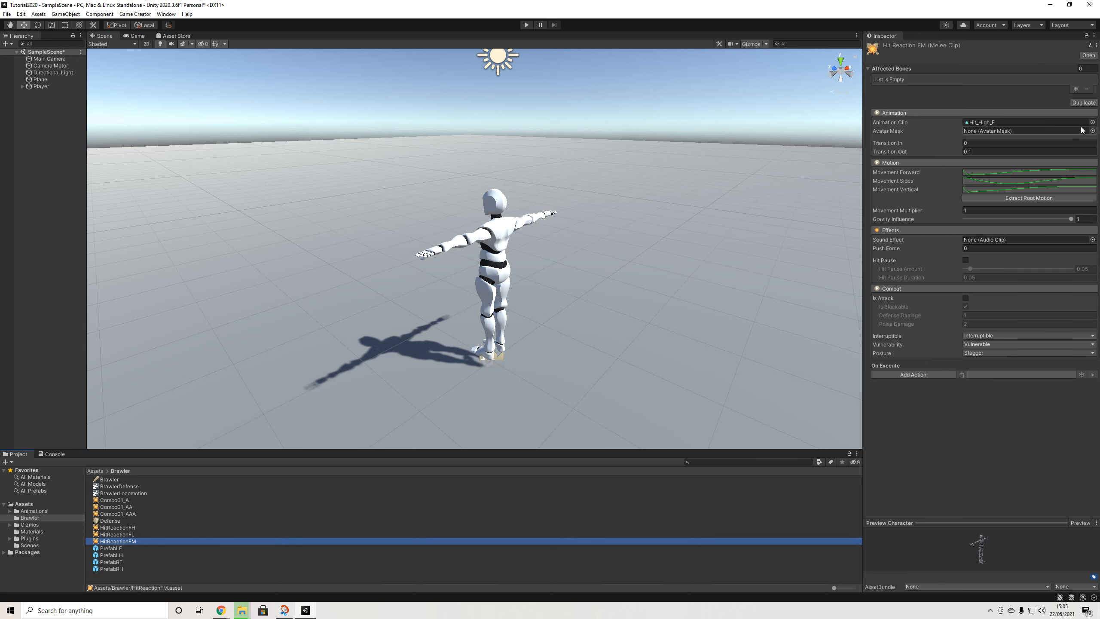
left_click(1092, 122)
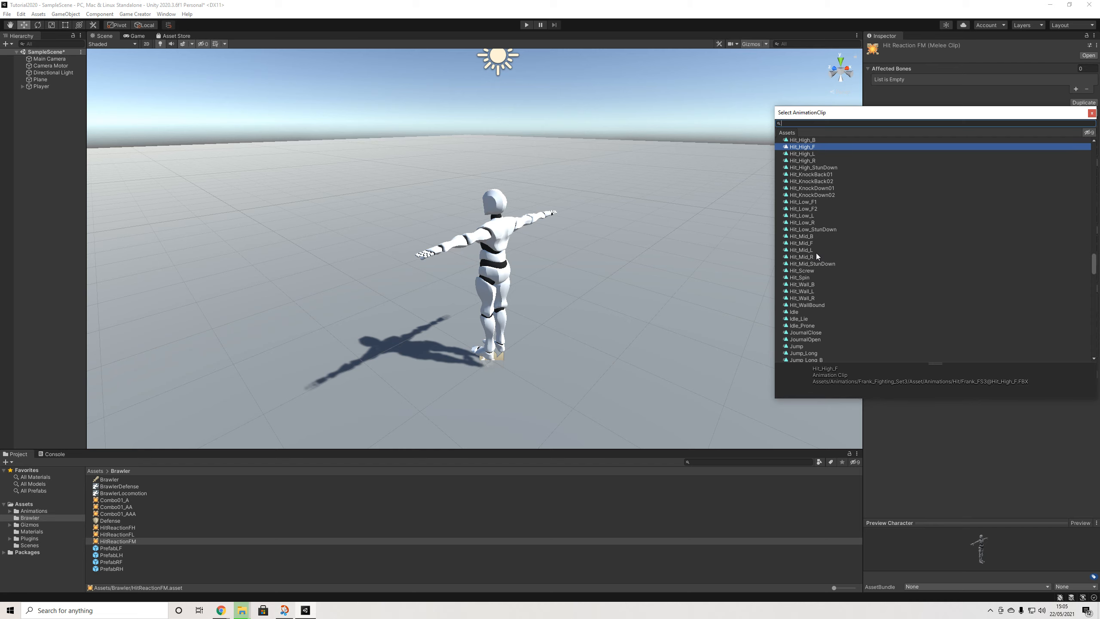
left_click(802, 243)
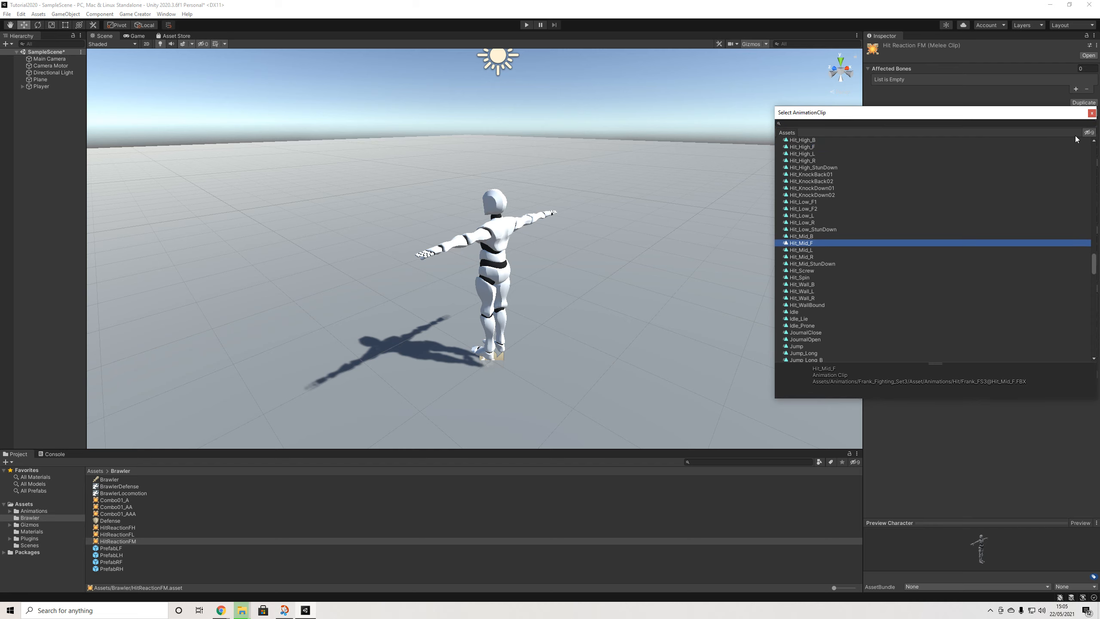
left_click(1093, 113)
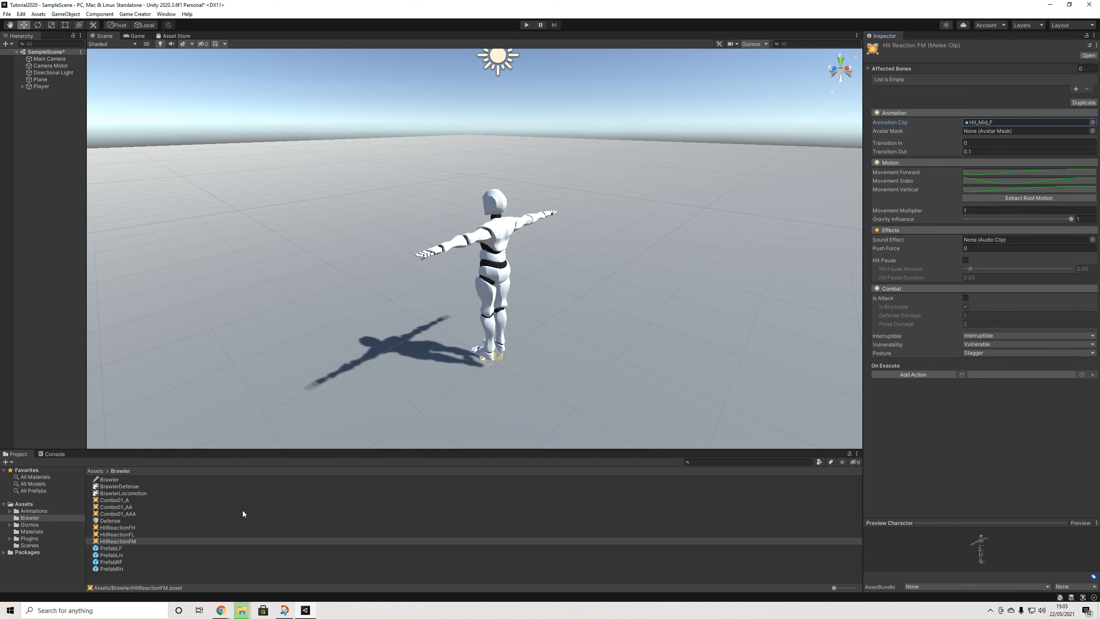
left_click(1023, 196)
Assign Hit_Low_F1 as HitReactionFL's Animation Clip and extract its root motion
left_click(130, 534)
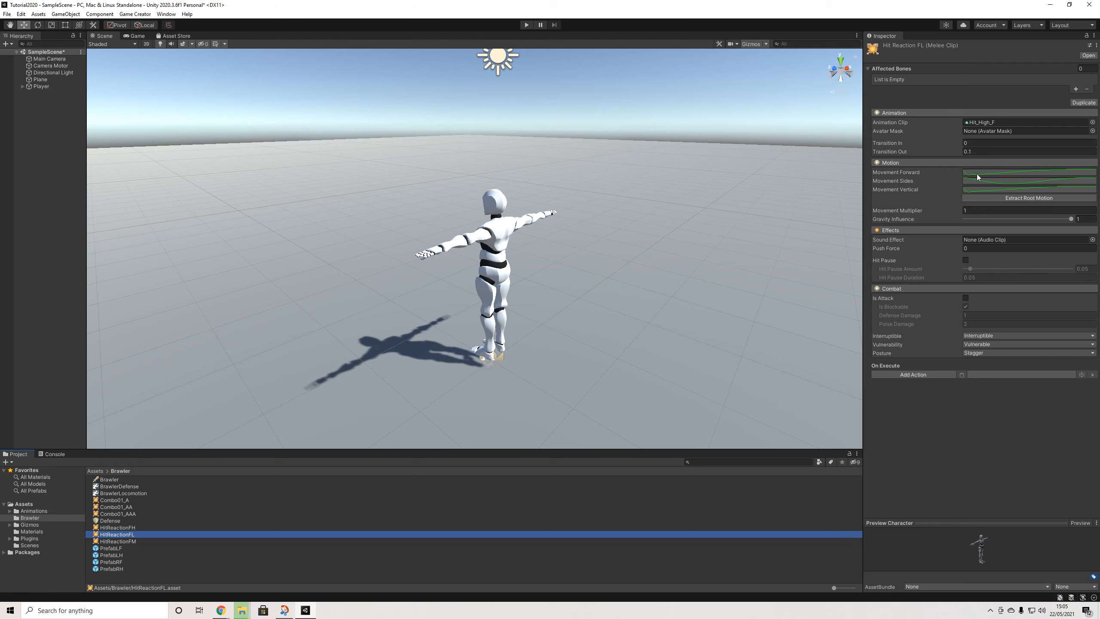
left_click(1024, 200)
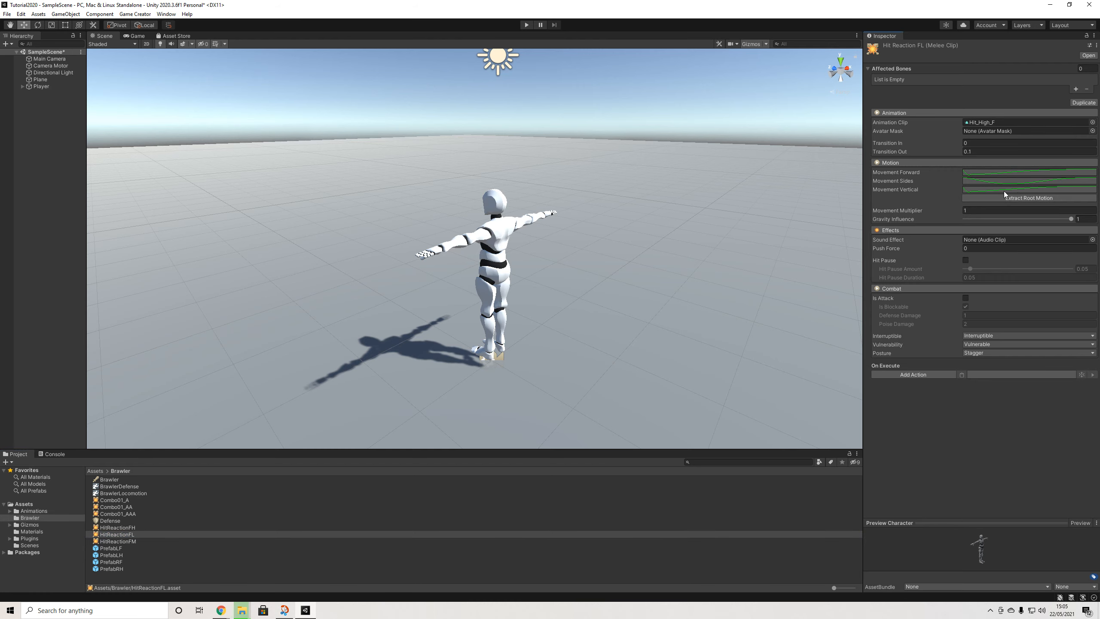
left_click(1093, 122)
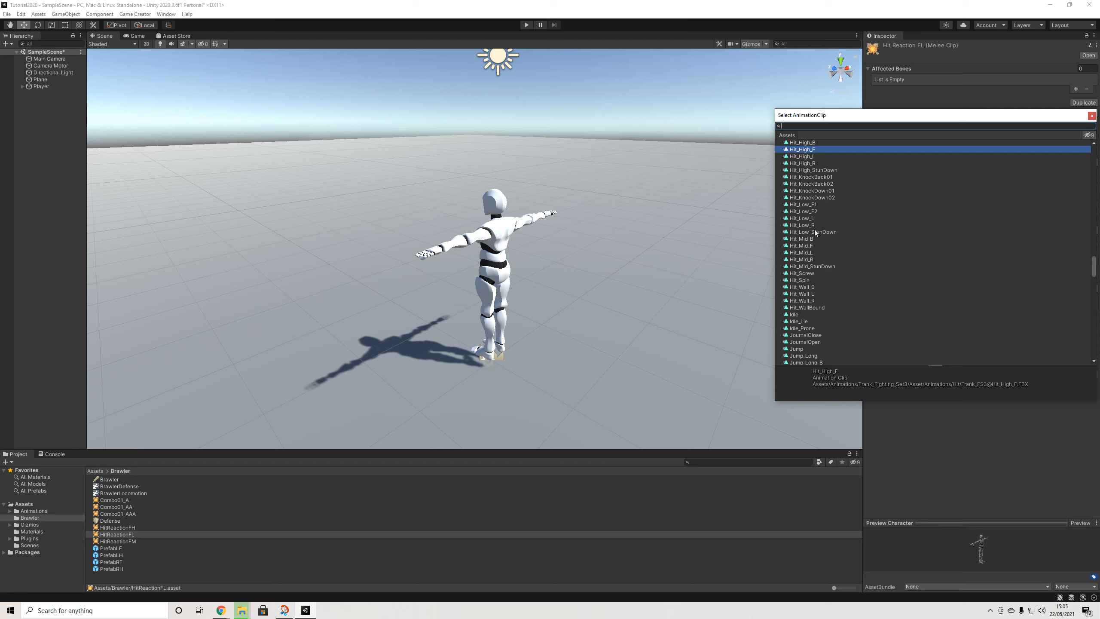
left_click(815, 205)
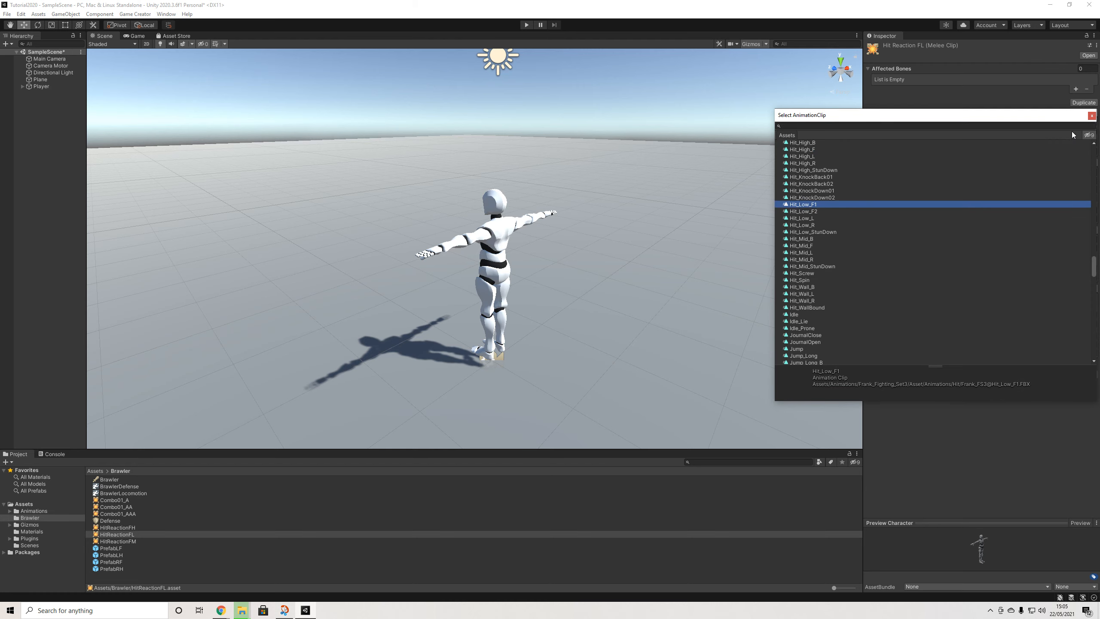
left_click(1092, 115)
left_click(1004, 197)
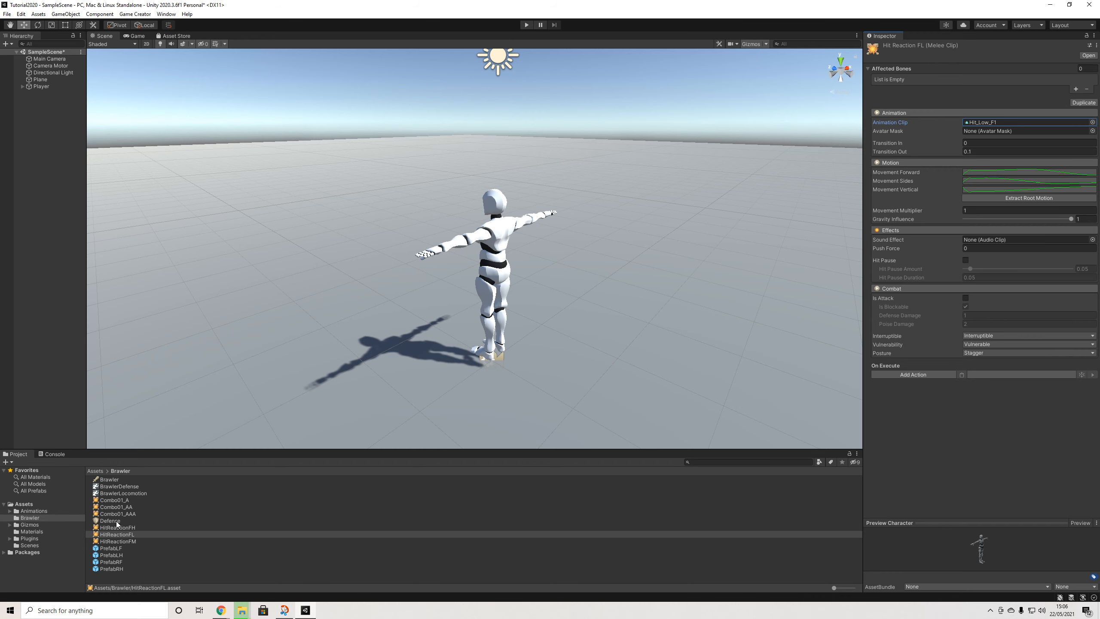
Add one empty hit reaction entry to each of the Brawler weapon's six airborne Hit Reaction lists
left_click(115, 479)
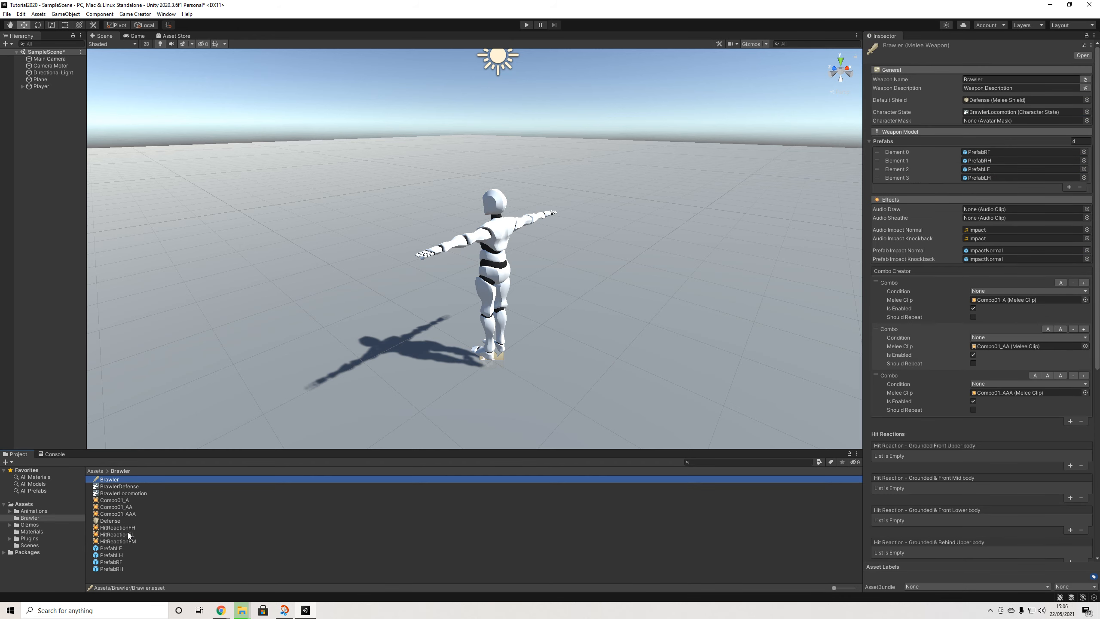
scroll(977, 398, "down", 10)
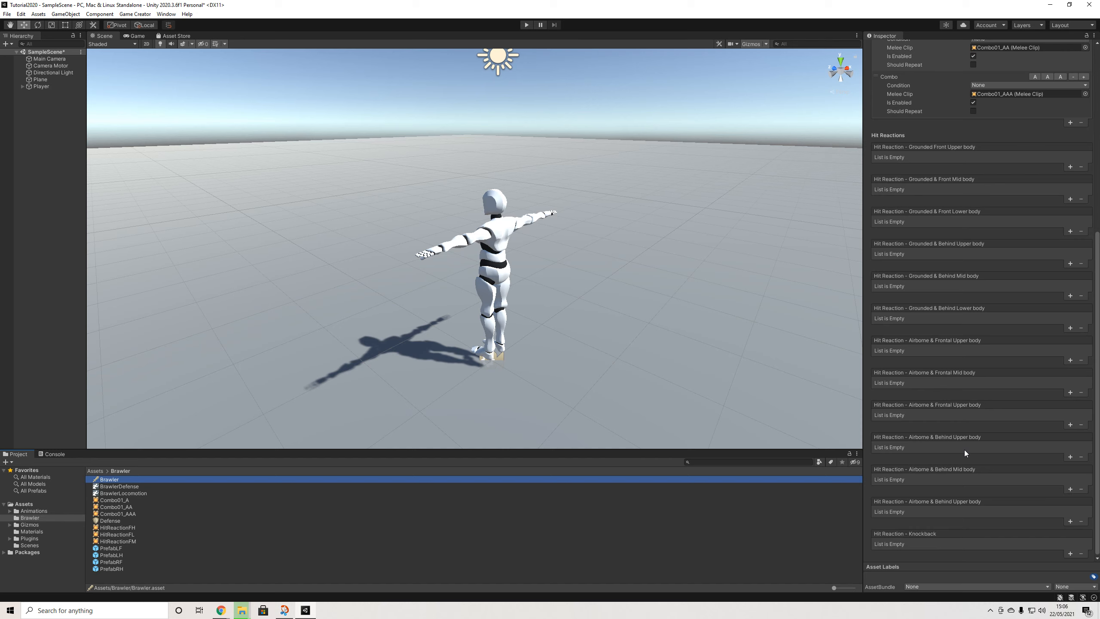
left_click(1069, 521)
left_click(1071, 489)
left_click(1071, 457)
left_click(1070, 425)
left_click(1071, 391)
left_click(1071, 360)
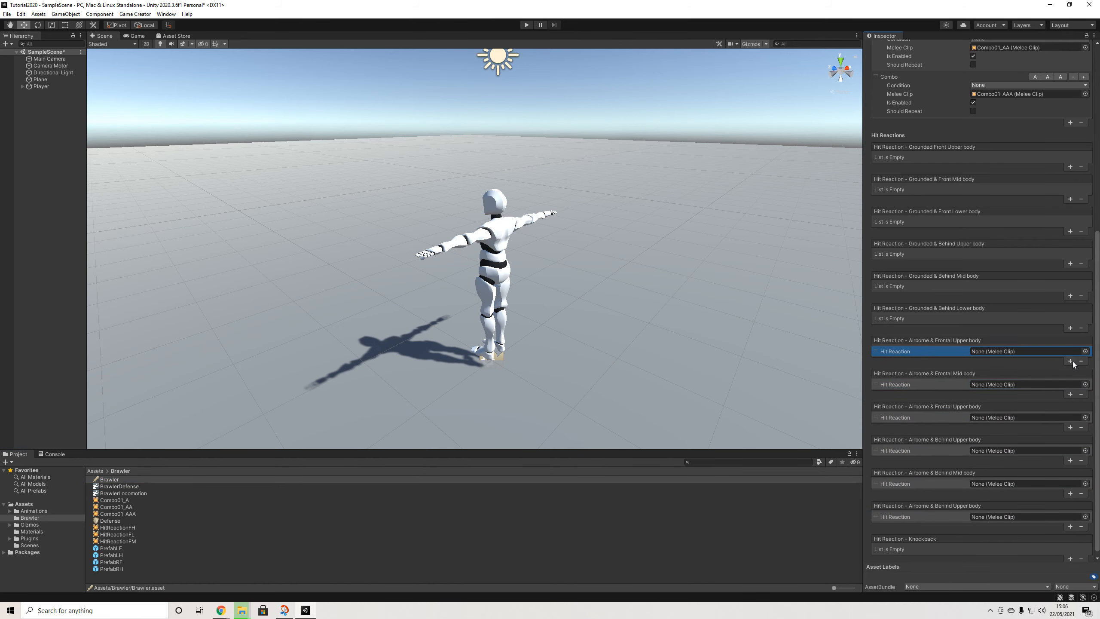
Add one empty hit reaction entry to each of the weapon's six grounded Hit Reaction lists
left_click(1072, 327)
left_click(1070, 295)
left_click(1071, 264)
left_click(1070, 230)
left_click(1070, 197)
left_click(1070, 166)
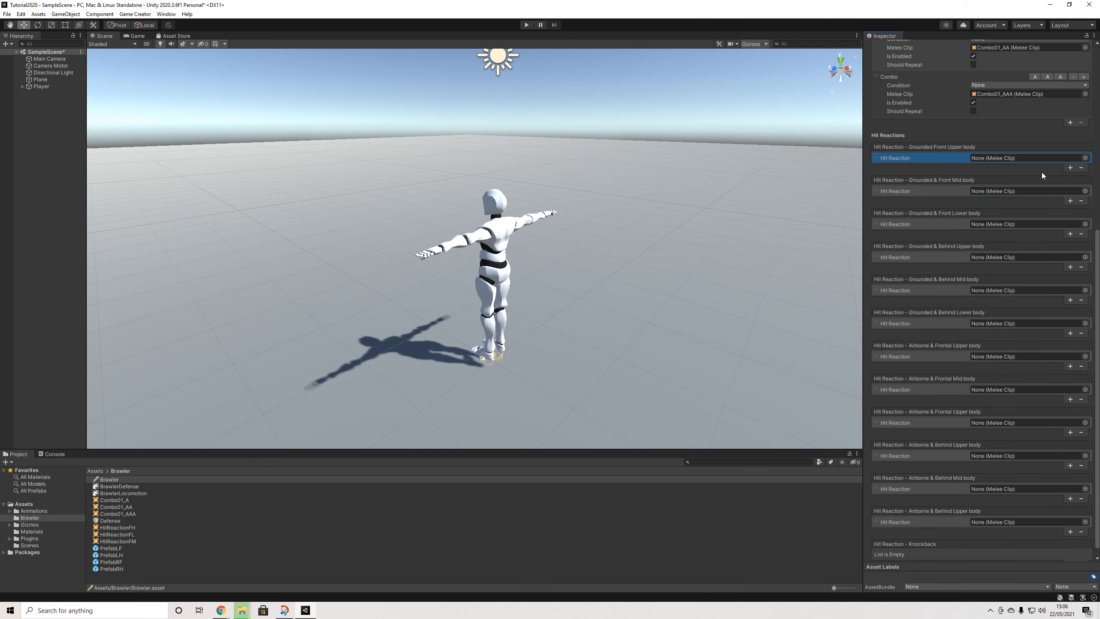
Assign HitReactionFH, HitReactionFM and HitReactionFL to the grounded front upper, mid and lower body hit reactions respectively
left_click_drag(131, 528, 990, 158)
left_click_drag(130, 540, 1005, 191)
left_click_drag(126, 536, 986, 223)
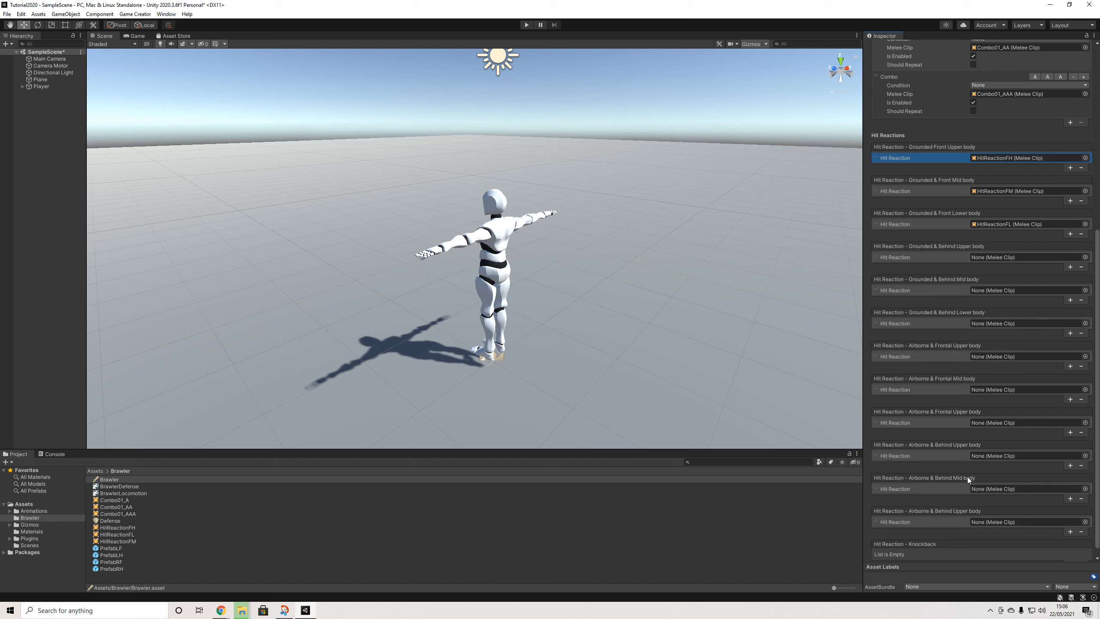
Duplicate the HitReactionFH melee clip three times
left_click(129, 528)
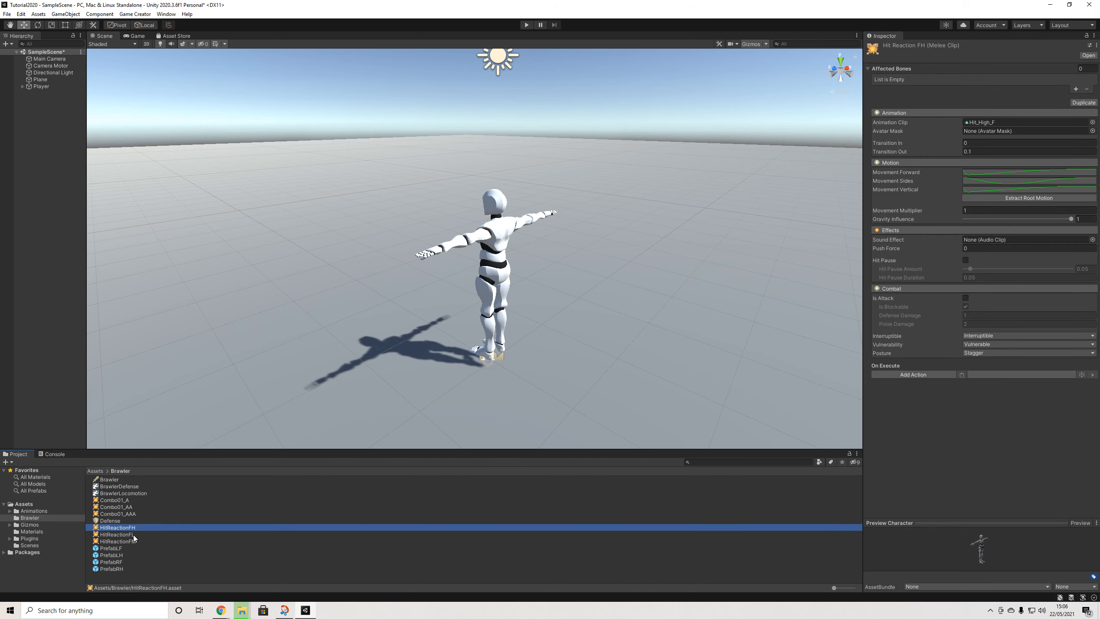
left_click(1077, 102)
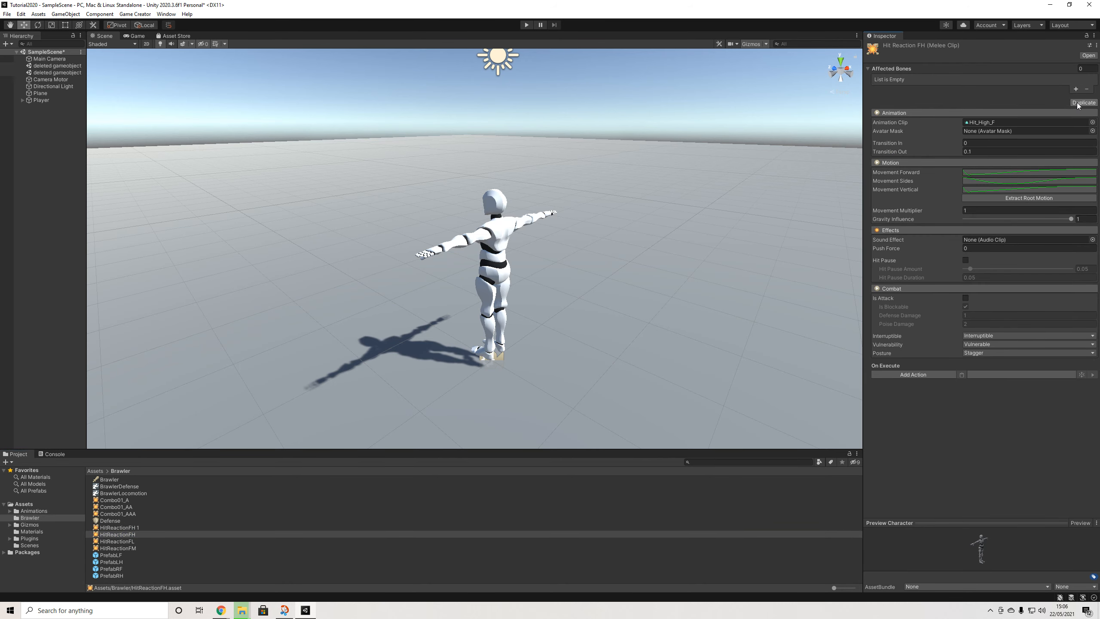
left_click(1079, 103)
left_click(1079, 103)
Rename the copy HitReactionFH 1 to HitReactionBH
right_click(135, 526)
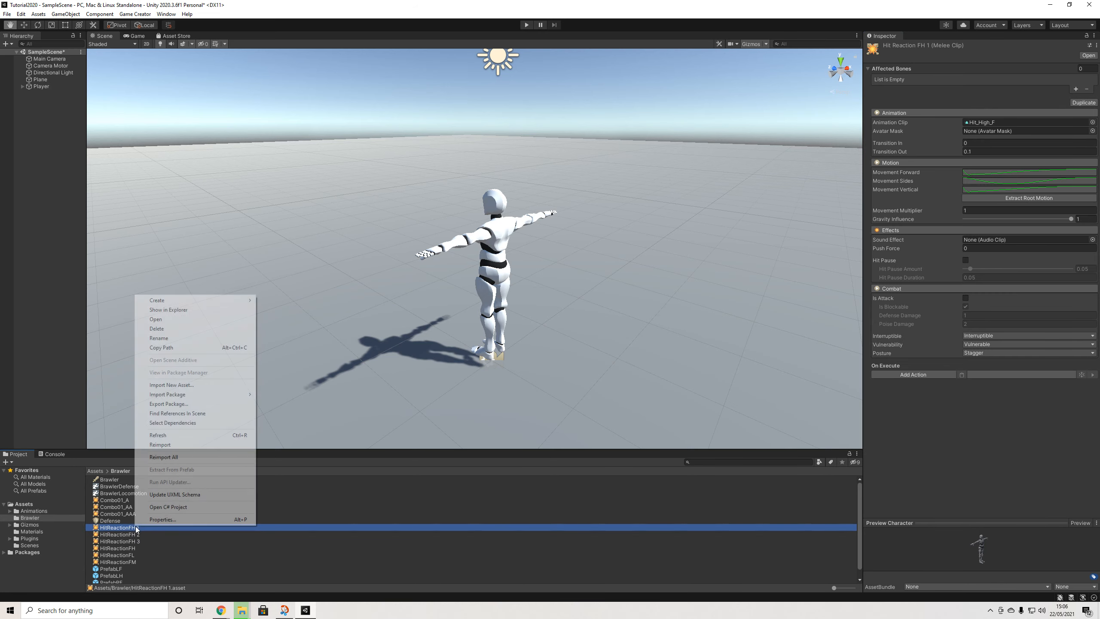
left_click(161, 343)
left_click_drag(125, 528, 175, 534)
key("BackSpace")
type("nBH")
key("Return")
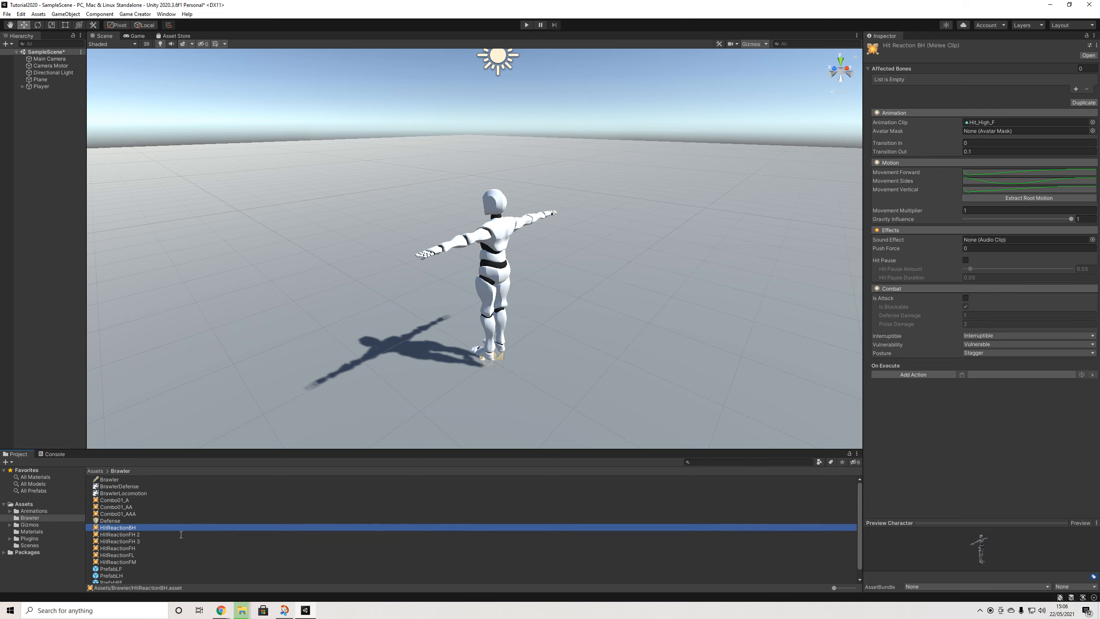
Rename the copy HitReactionFH 2 to HitReactionBM
right_click(147, 536)
left_click(176, 350)
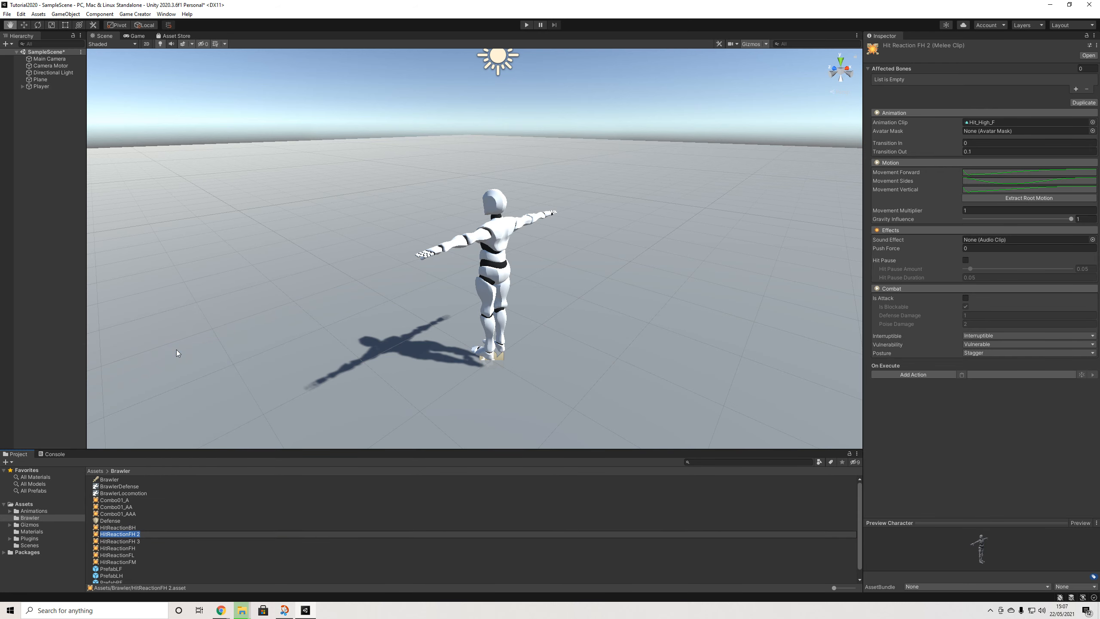
key("End")
key("BackSpace")
key("BackSpace")
key("BackSpace")
key("BackSpace")
type("BM")
key("Return")
Rename the copy HitReactionFH 3 to HitReactionBL
right_click(144, 536)
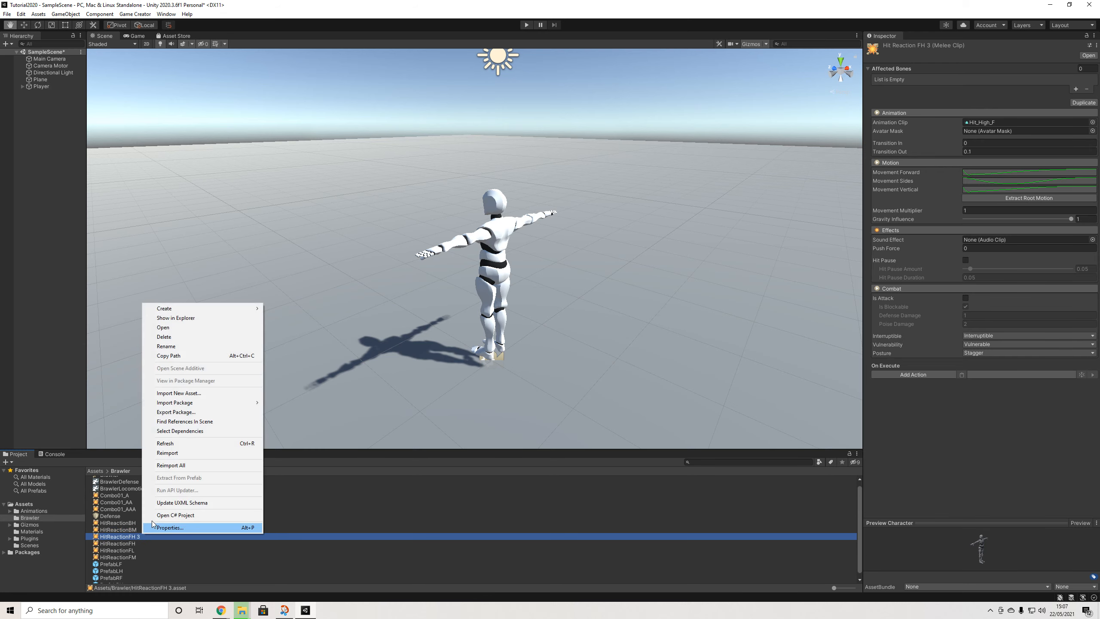
left_click(174, 350)
key("End")
key("BackSpace")
key("BackSpace")
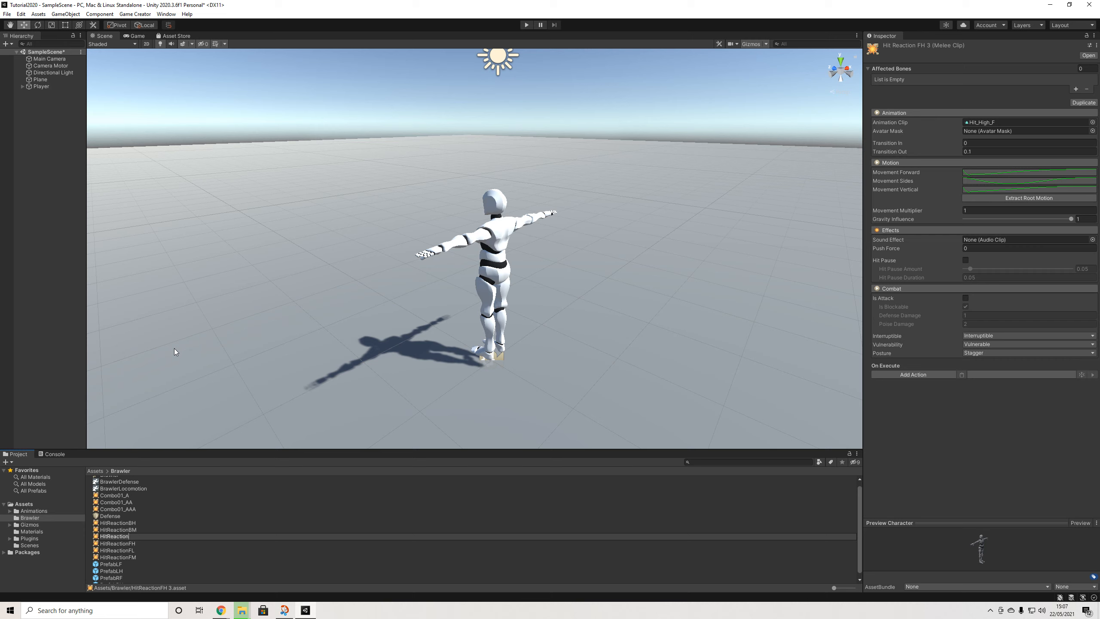
type("BL")
key("Return")
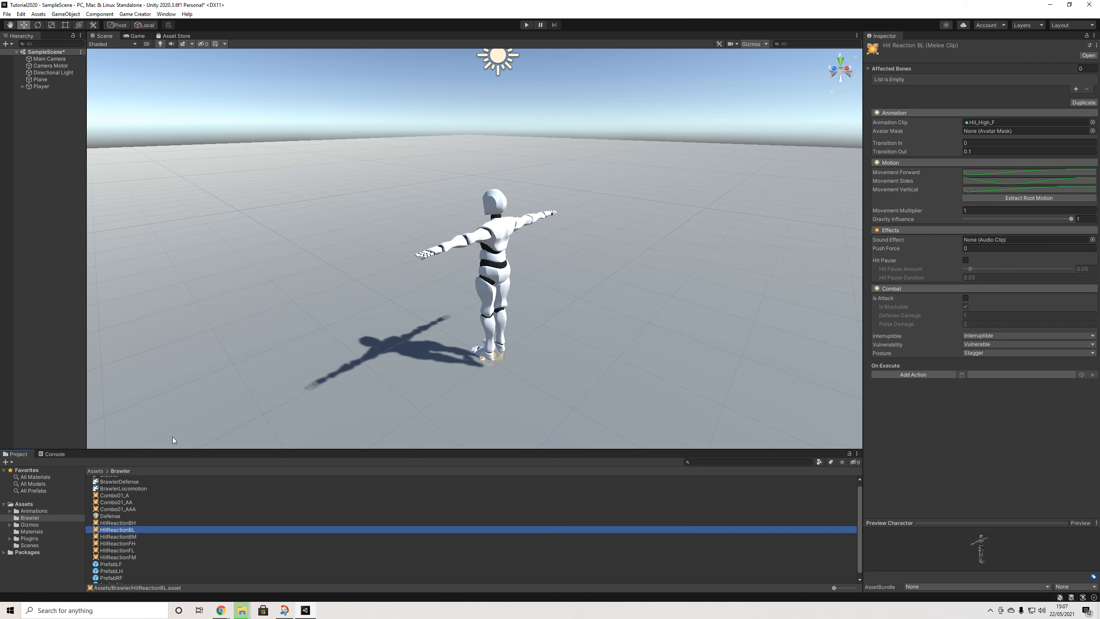
Assign Hit_High_B as the Animation Clip of HitReactionBH
left_click(134, 523)
left_click(1093, 122)
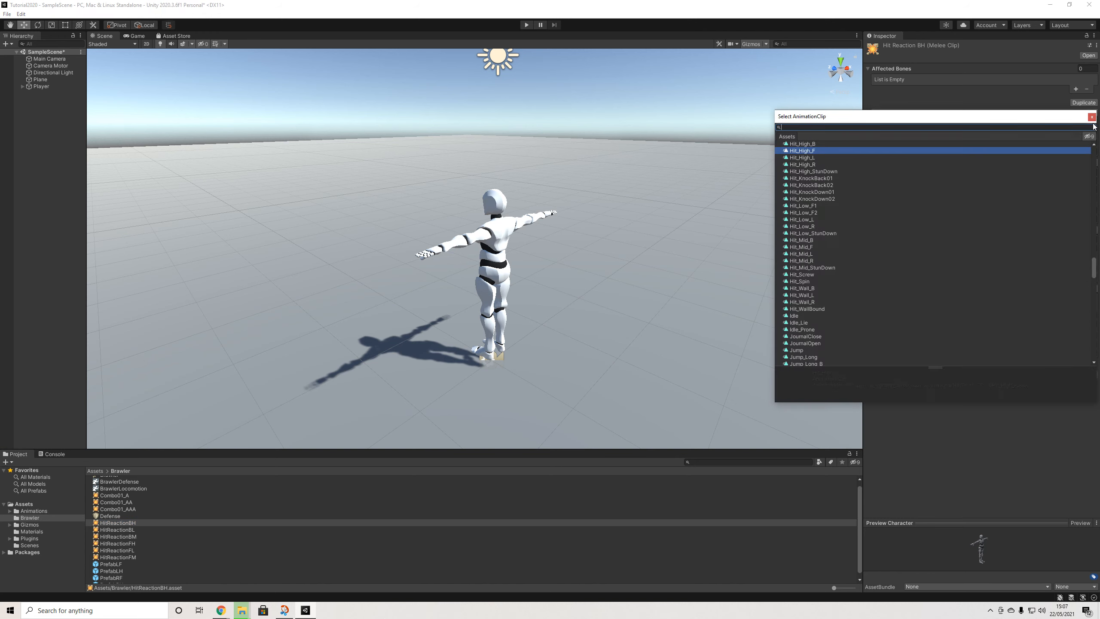
scroll(841, 179, "up", 2)
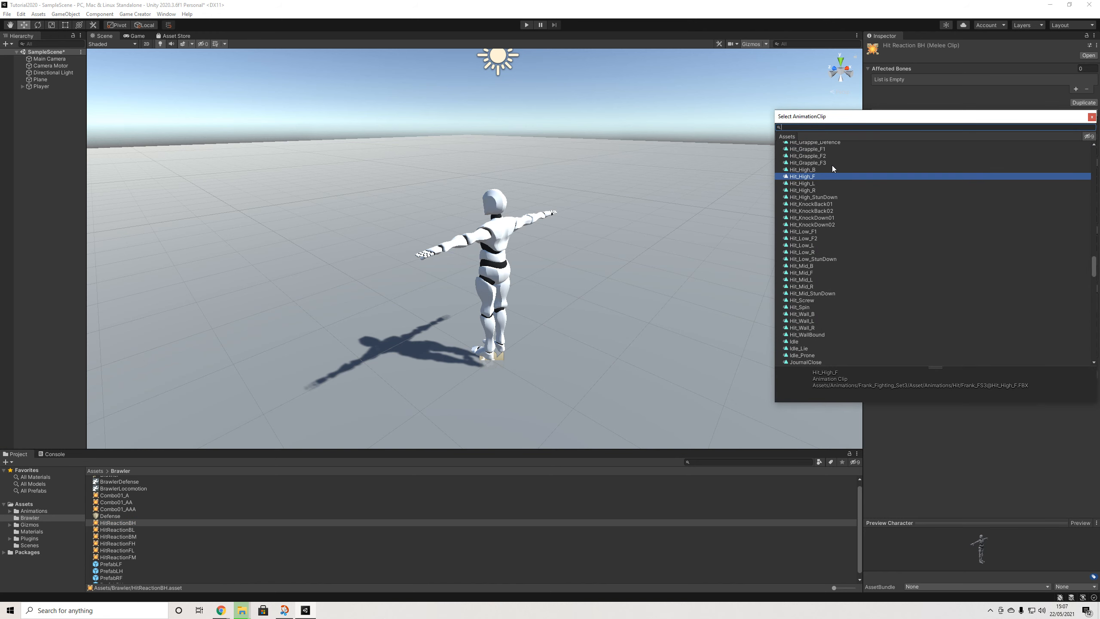
left_click(805, 169)
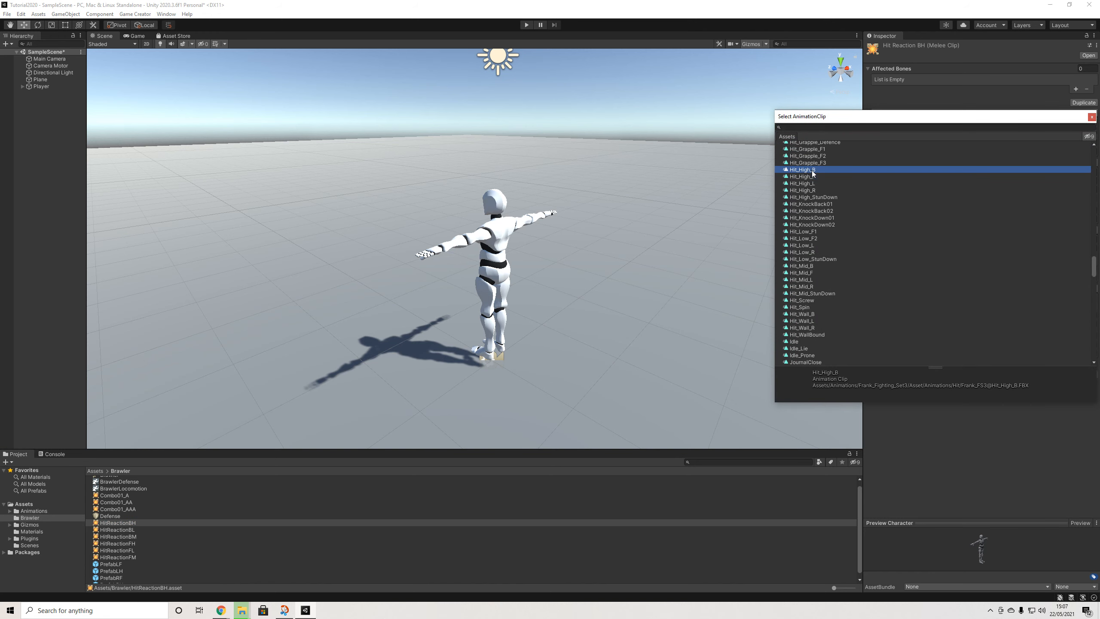
left_click(1092, 116)
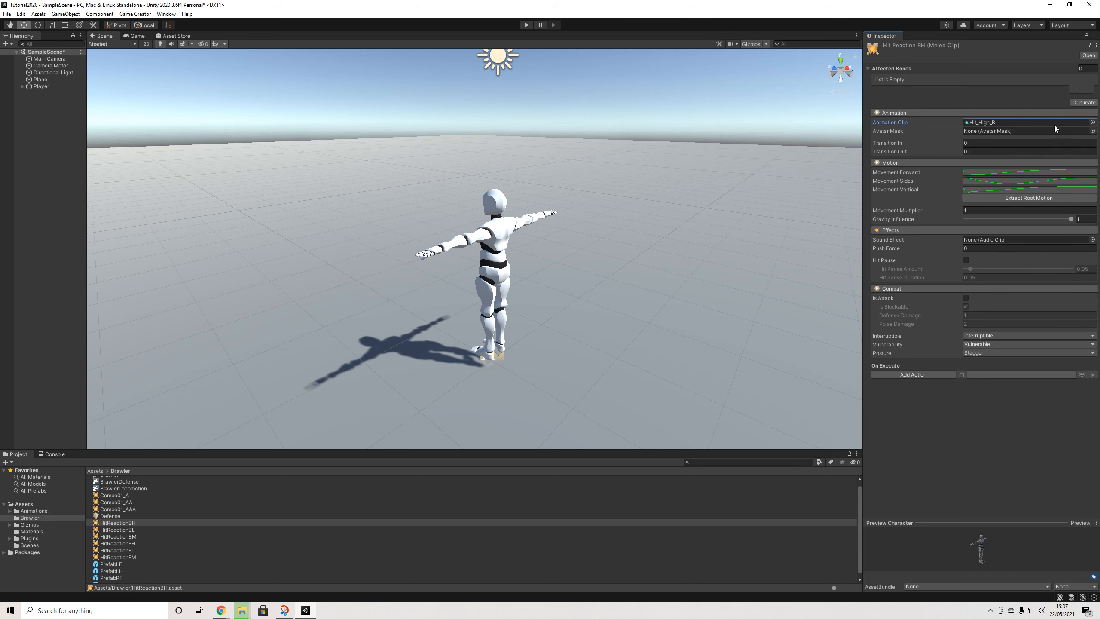
Assign Hit_Low_F2 as the Animation Clip of HitReactionBL
left_click(126, 530)
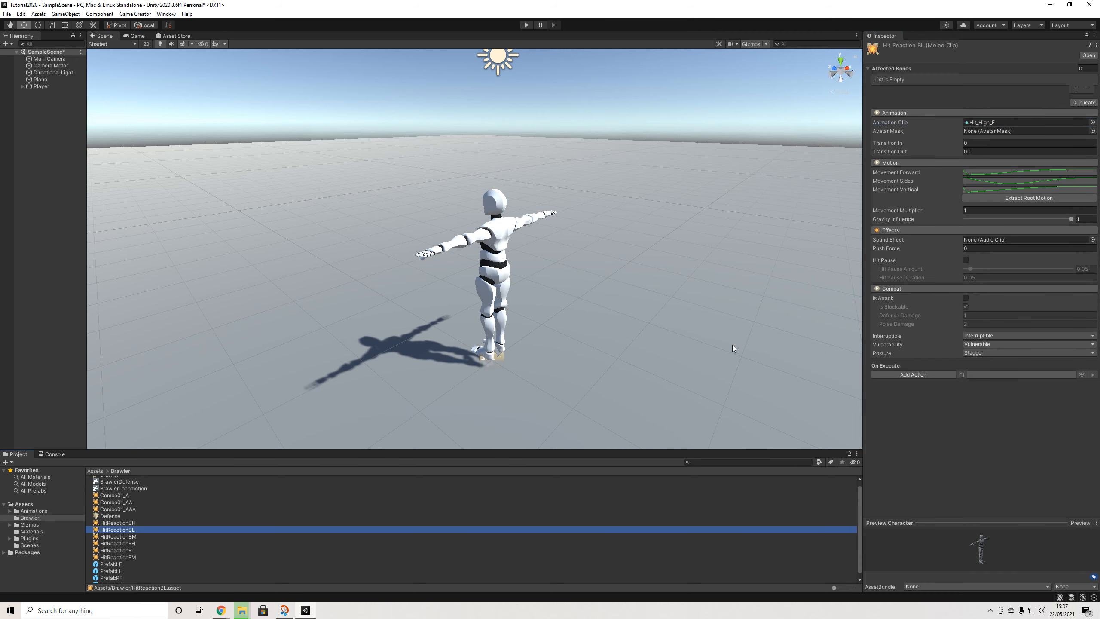
left_click(1093, 123)
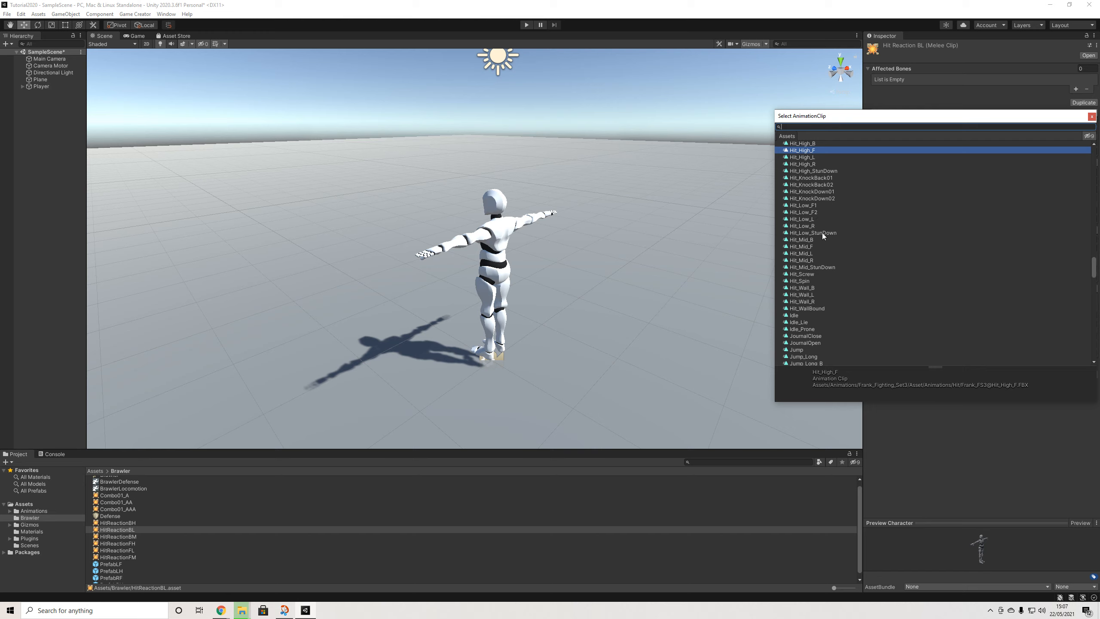
left_click(811, 212)
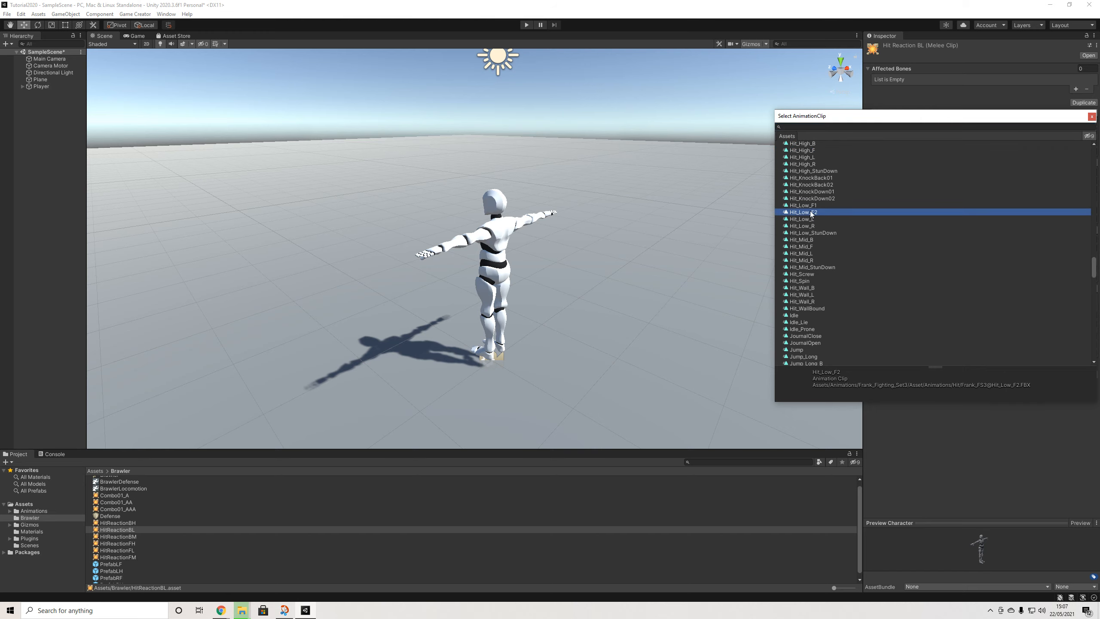
left_click(1093, 117)
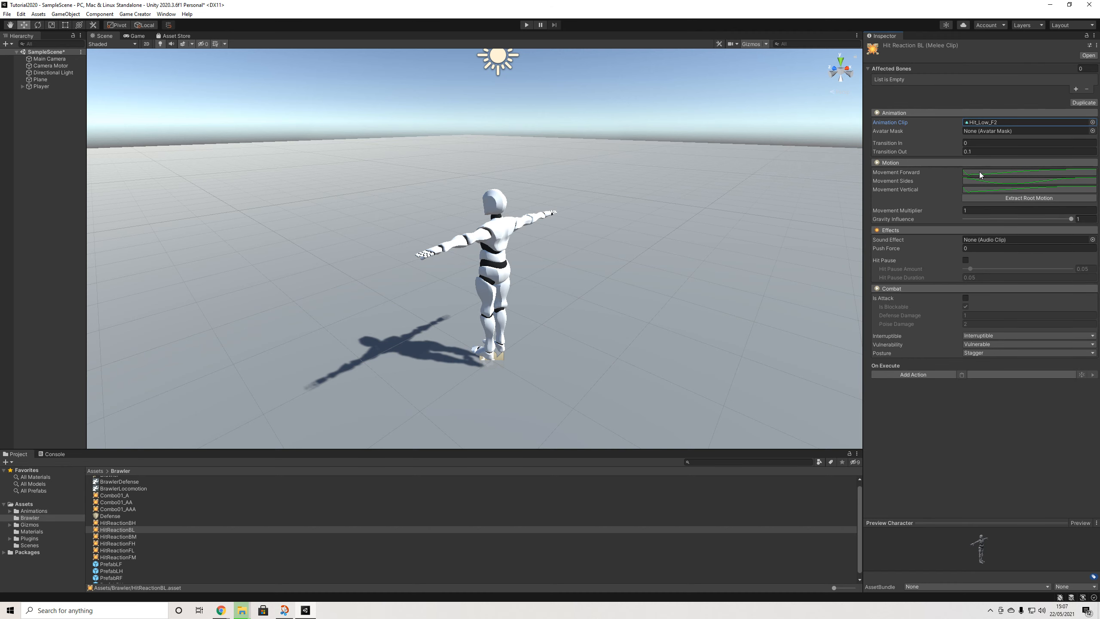
Assign Hit_Mid_B as the Animation Clip of HitReactionBM
left_click(130, 537)
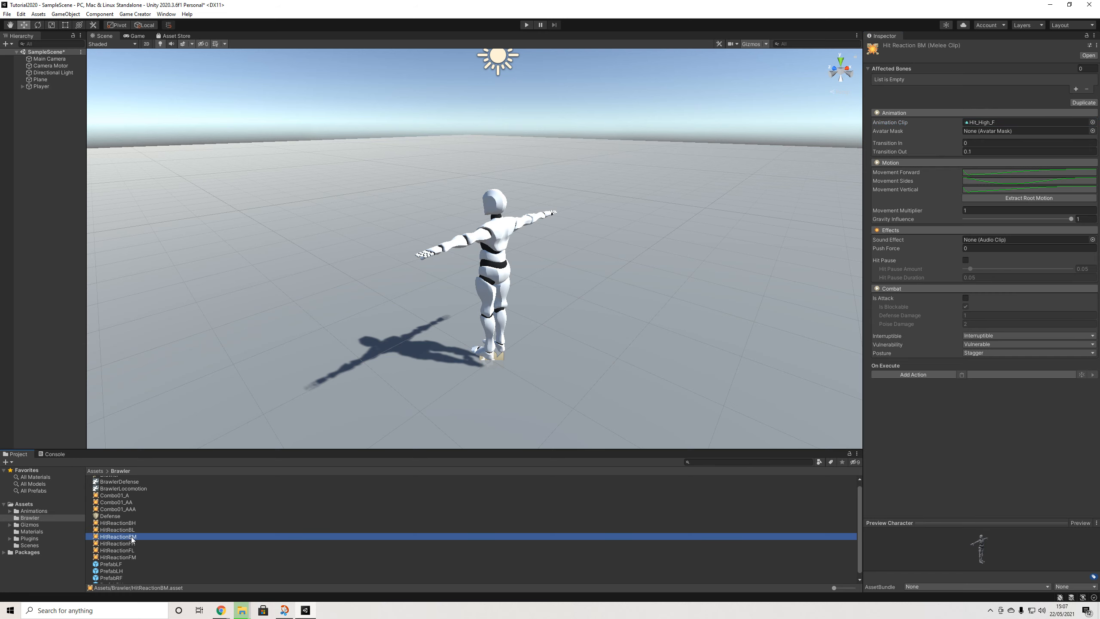
left_click(1092, 122)
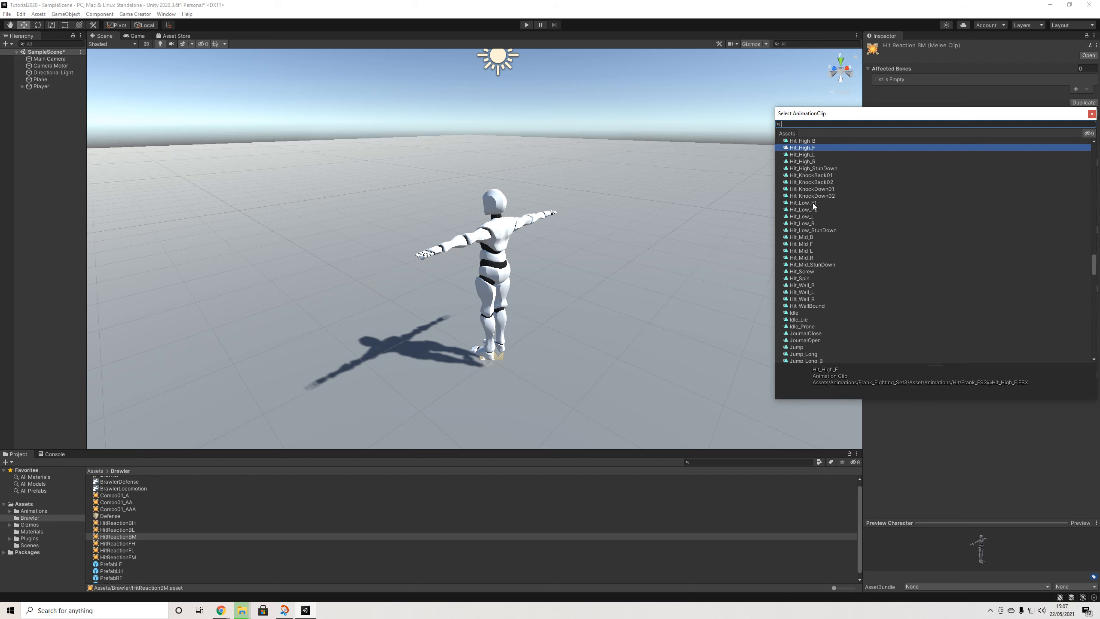
left_click(812, 239)
left_click(1092, 114)
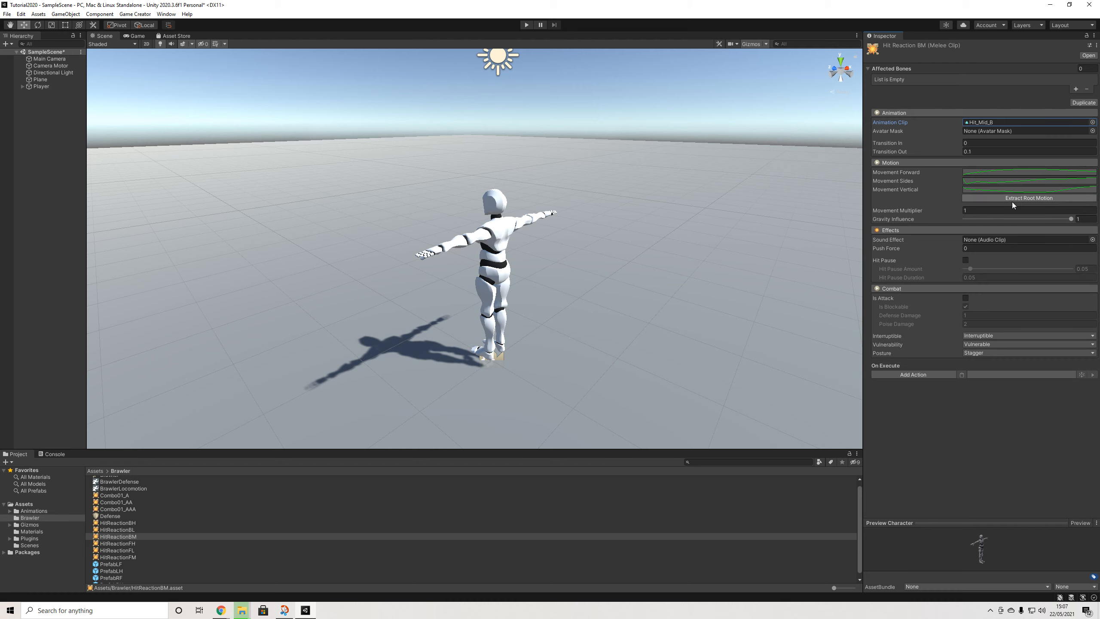
Extract the root motion for the HitReactionBL melee clip
left_click(126, 530)
left_click(1011, 198)
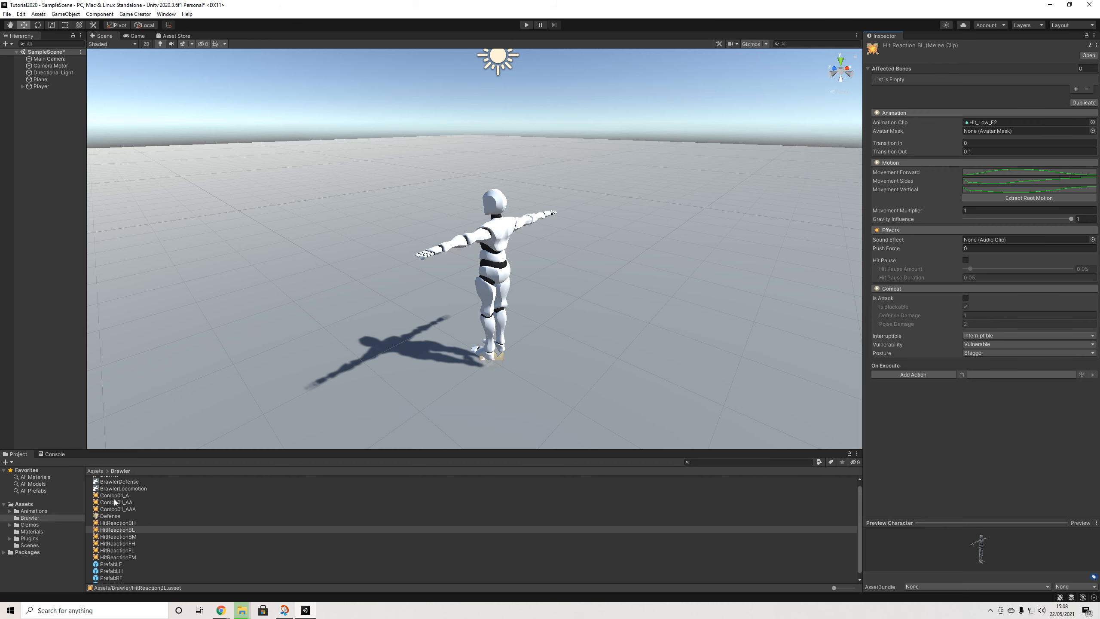
Assign HitReactionBH, HitReactionBM and HitReactionBL to the Brawler weapon's Grounded & Behind upper, mid and lower body hit reactions
scroll(117, 507, "up", 1)
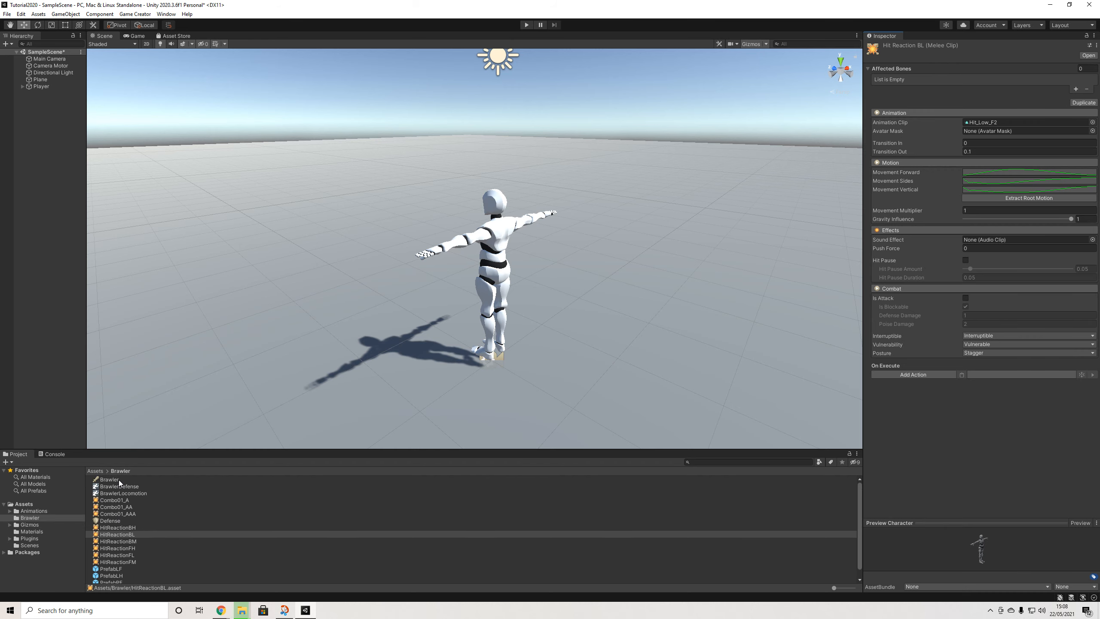
left_click(119, 479)
left_click_drag(132, 526, 987, 557)
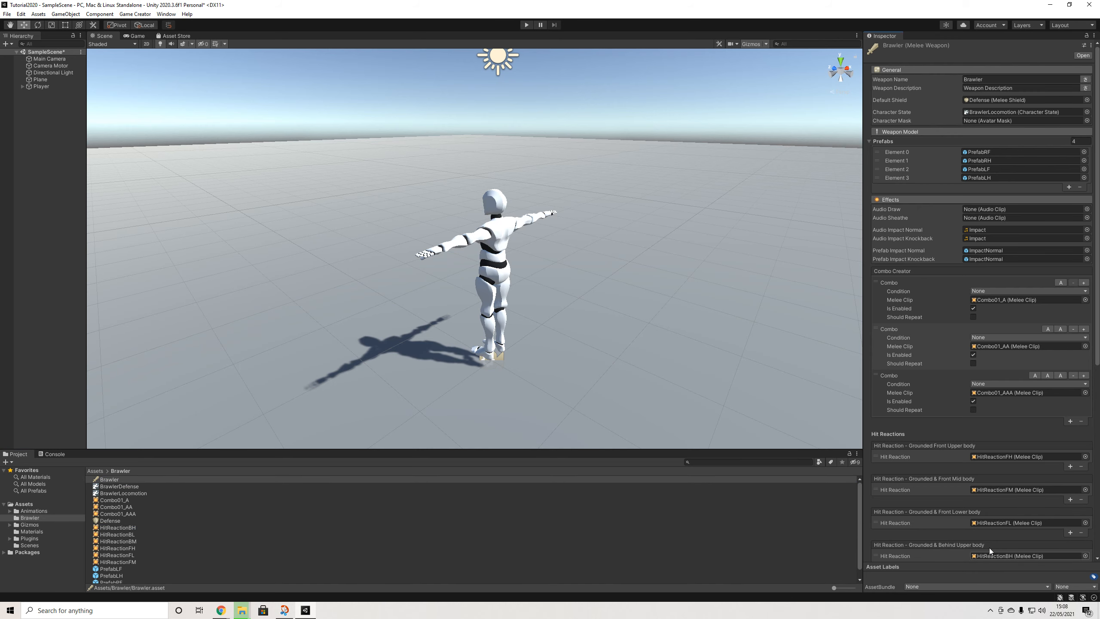
scroll(1004, 515, "down", 5)
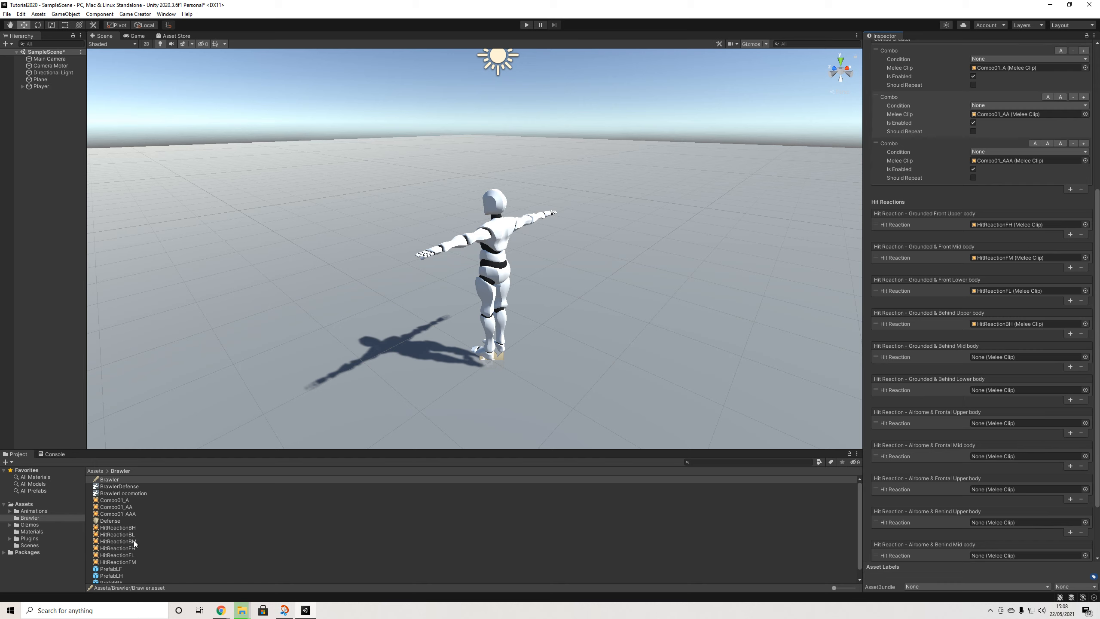
left_click_drag(132, 540, 1006, 354)
left_click_drag(120, 533, 1002, 389)
Assign HitReactionFH, HitReactionFM and HitReactionFL, in that order, to the Brawler weapon's three Airborne & Frontal hit reactions
scroll(990, 401, "down", 3)
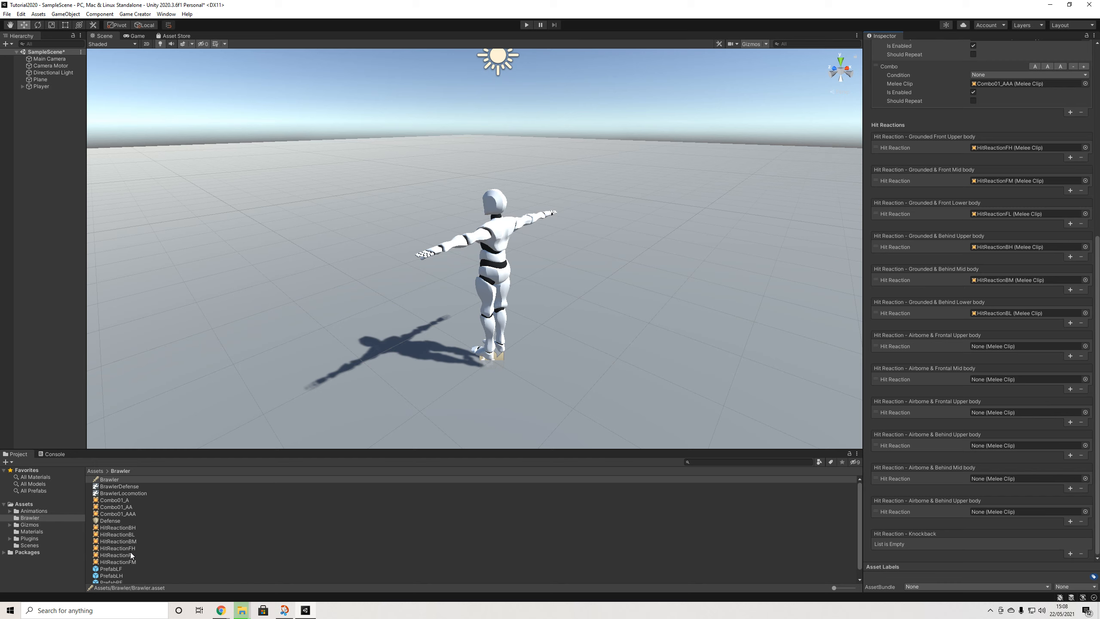
left_click_drag(127, 556, 985, 414)
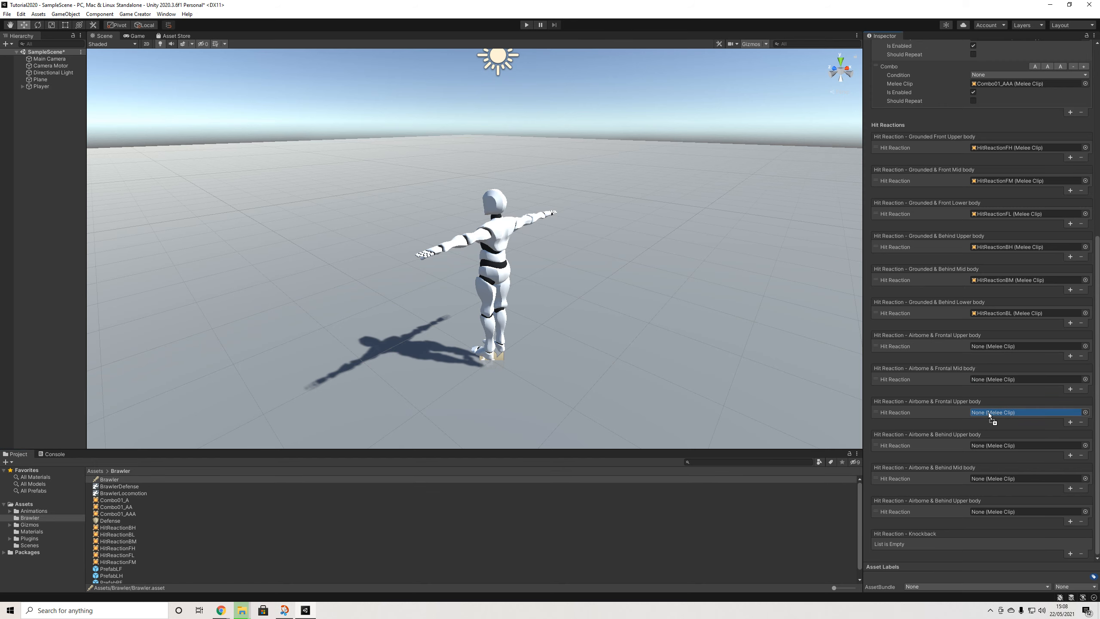
mouse_move(989, 413)
left_mouse_down()
mouse_move(994, 363)
mouse_move(989, 412)
left_mouse_up()
mouse_move(988, 410)
left_mouse_down()
mouse_move(987, 379)
mouse_move(987, 411)
left_mouse_up()
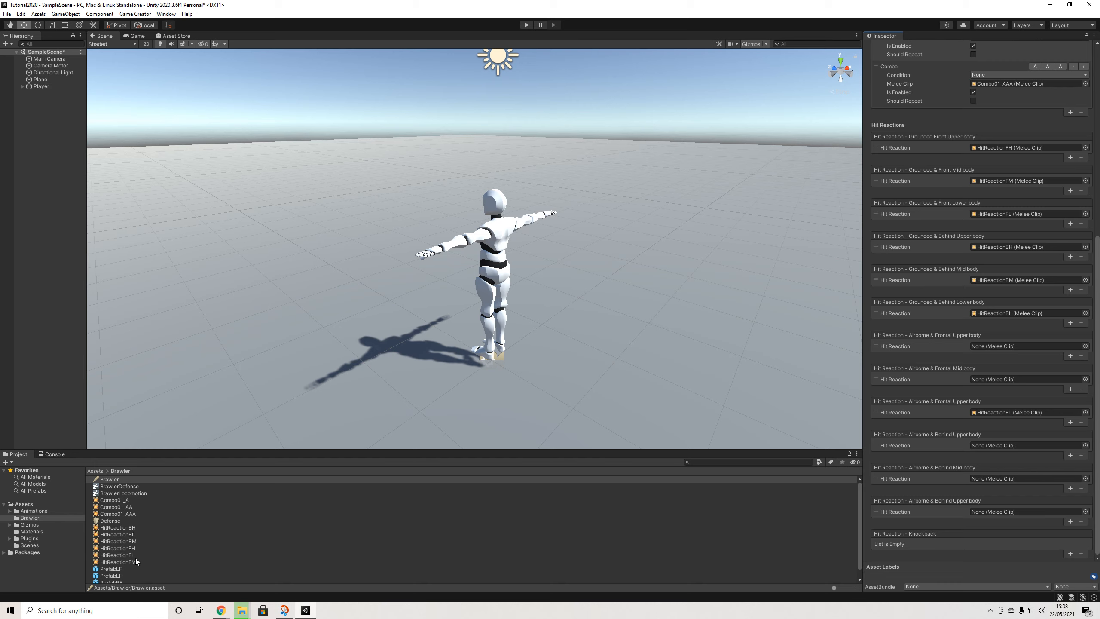
left_click_drag(126, 561, 984, 381)
left_click_drag(132, 547, 1032, 346)
Assign HitReactionBH, HitReactionBM and HitReactionBL, in that order, to the three Airborne & Behind hit reactions, and add an empty Knockback entry
left_click_drag(127, 527, 1004, 448)
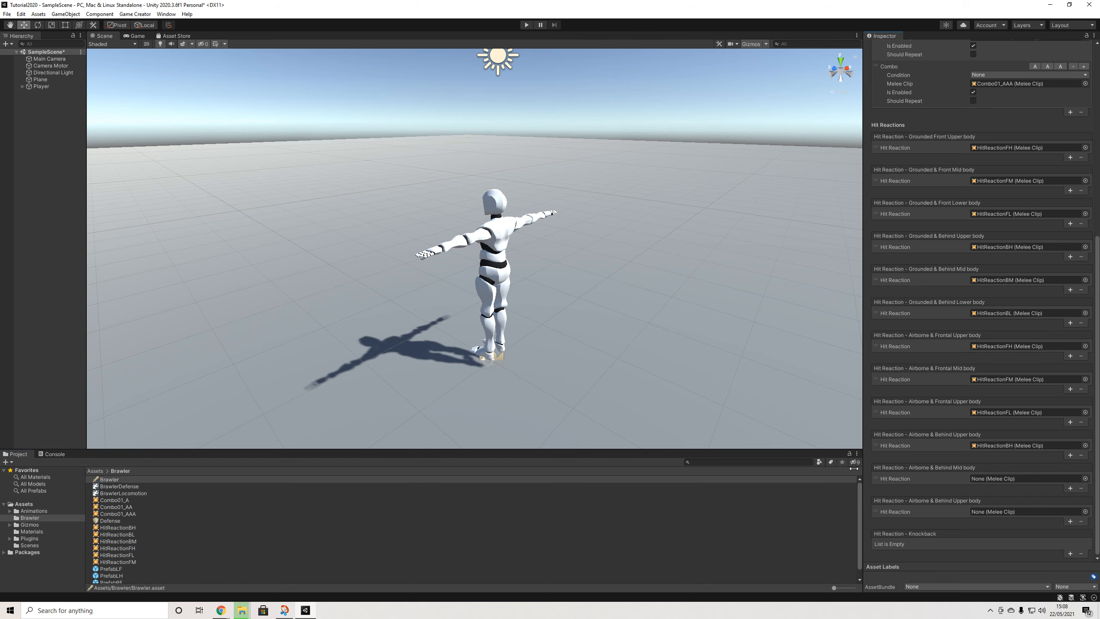
left_click_drag(129, 537, 1005, 511)
left_click_drag(126, 542, 994, 479)
left_click(1070, 553)
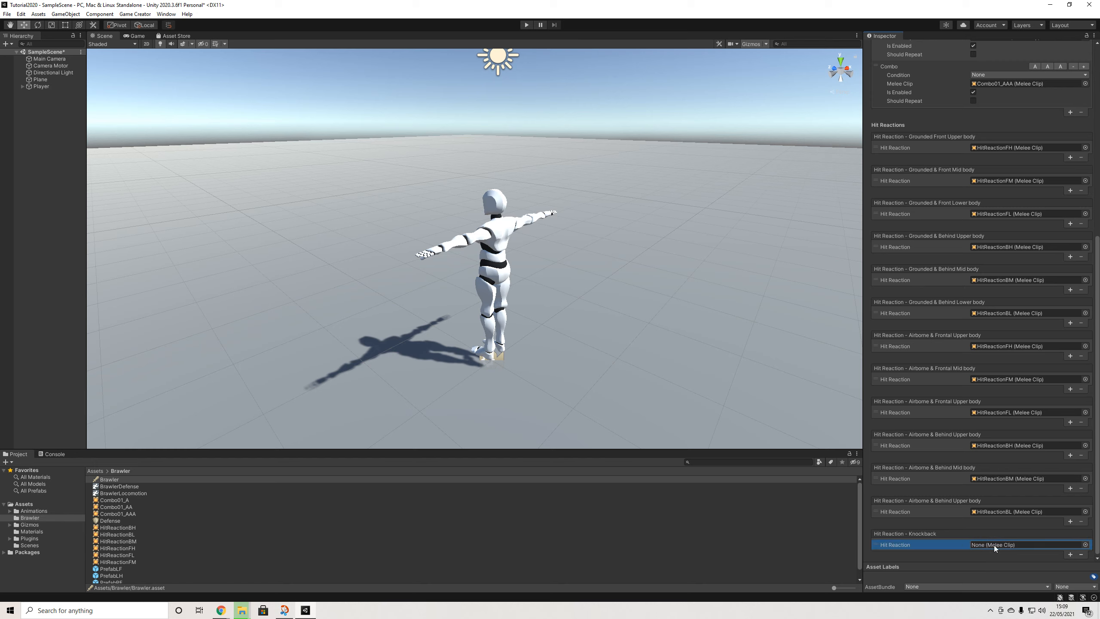
Duplicate the HitReactionFH melee clip and select the copy
left_click(132, 549)
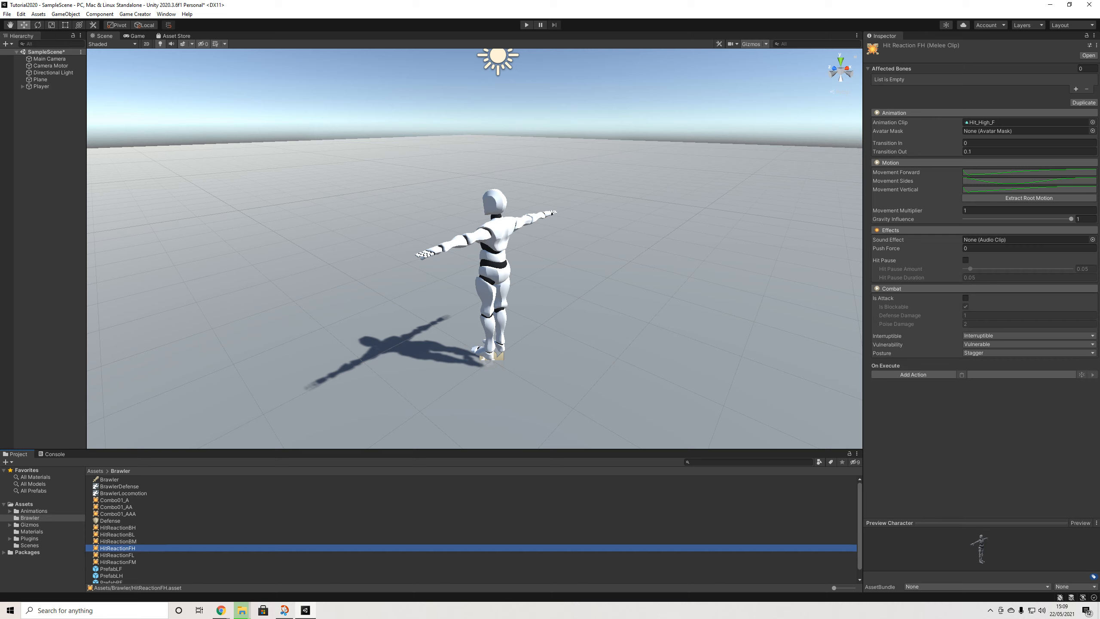
left_click(1084, 102)
left_click(133, 548)
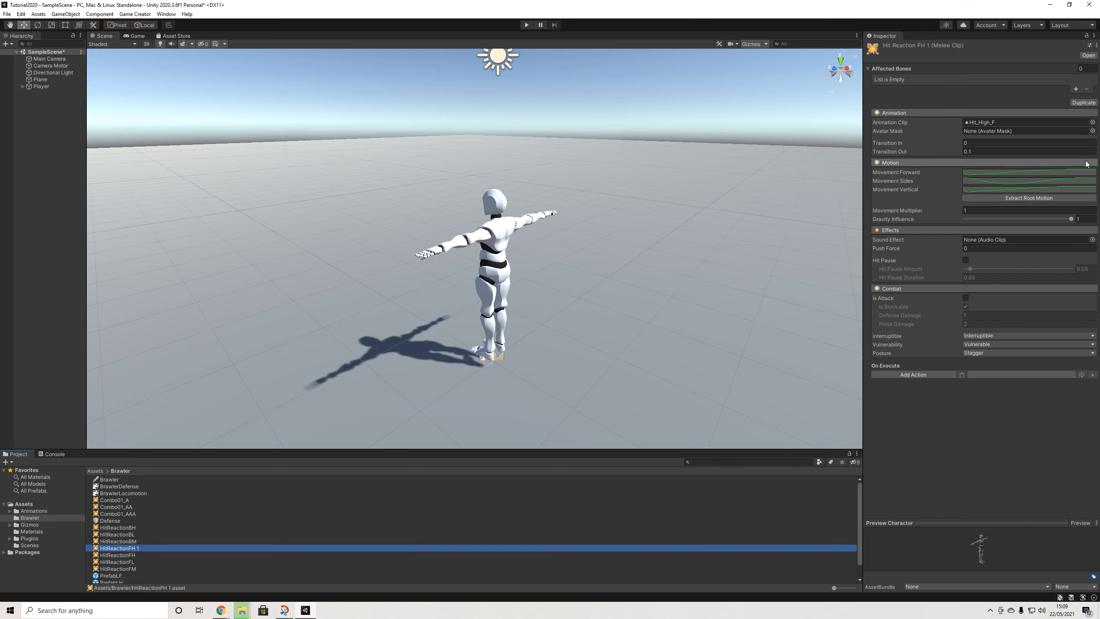
Assign Hit_KnockBack01 as the Animation Clip of HitReactionFH 1 and extract its root motion
left_click(1092, 122)
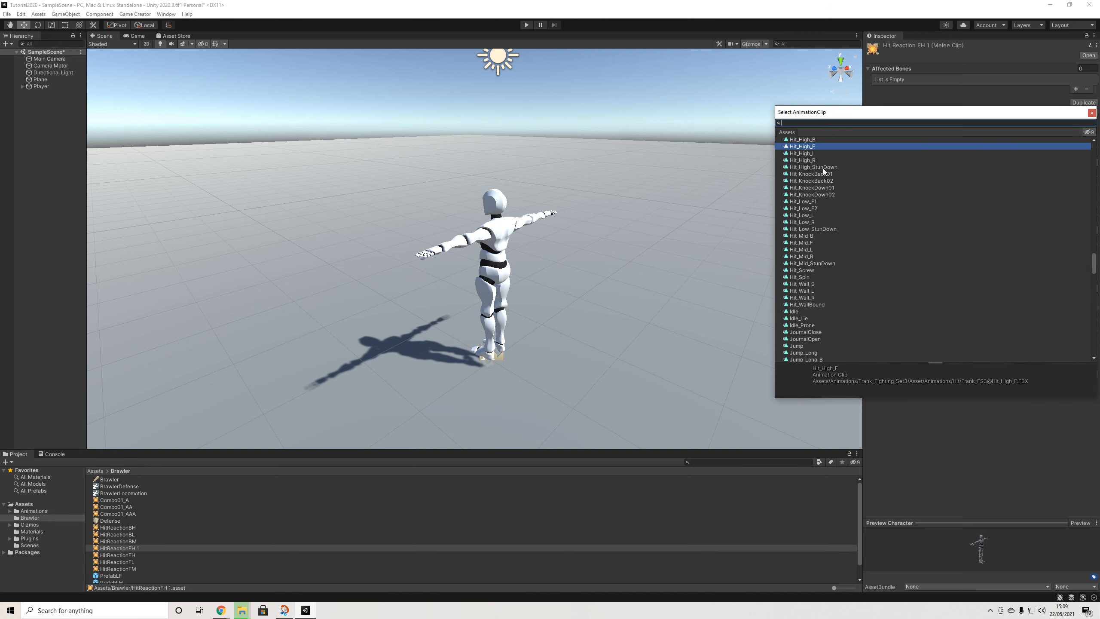
left_click(849, 174)
left_click(1092, 113)
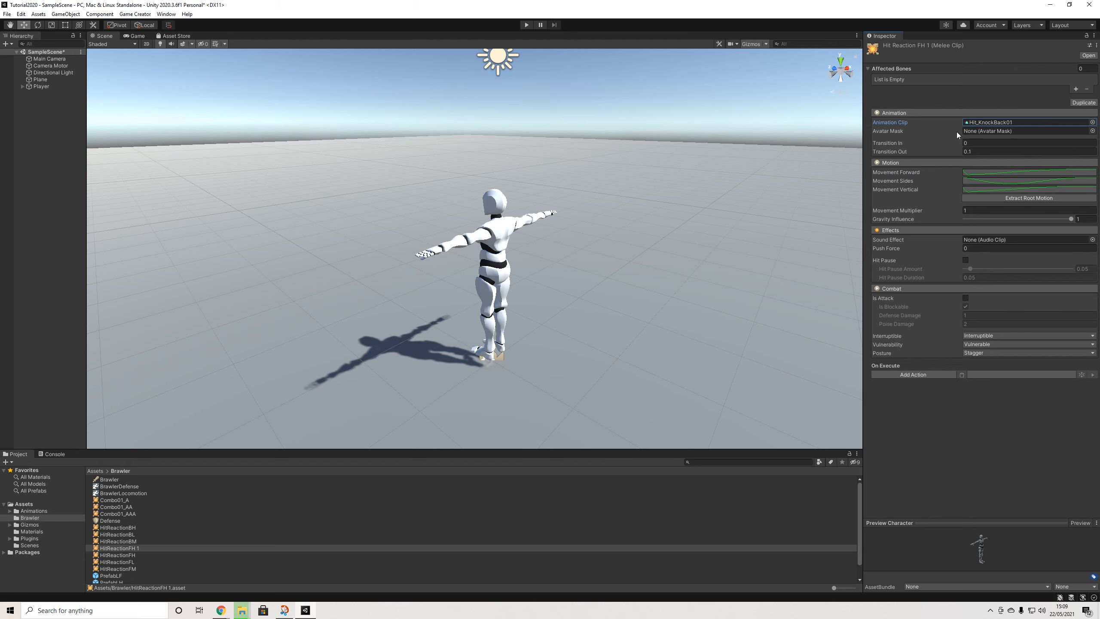
left_click(1010, 197)
Rename the HitReactionFH 1 melee clip to HitReactionKnockback
left_click(136, 549)
right_click(135, 550)
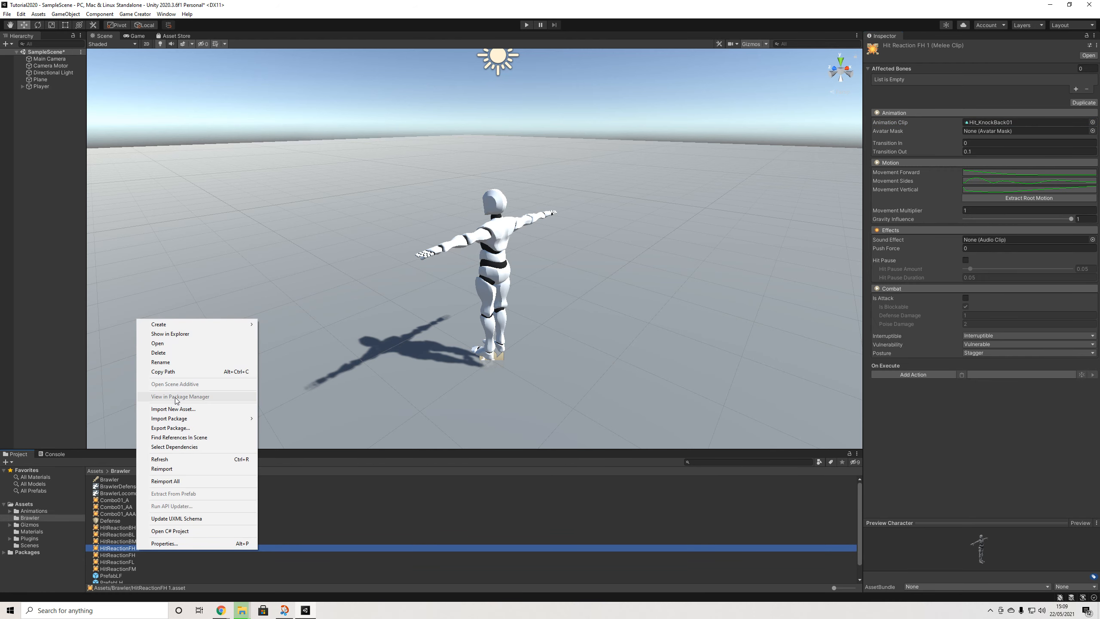
left_click(199, 362)
left_click_drag(129, 548, 173, 554)
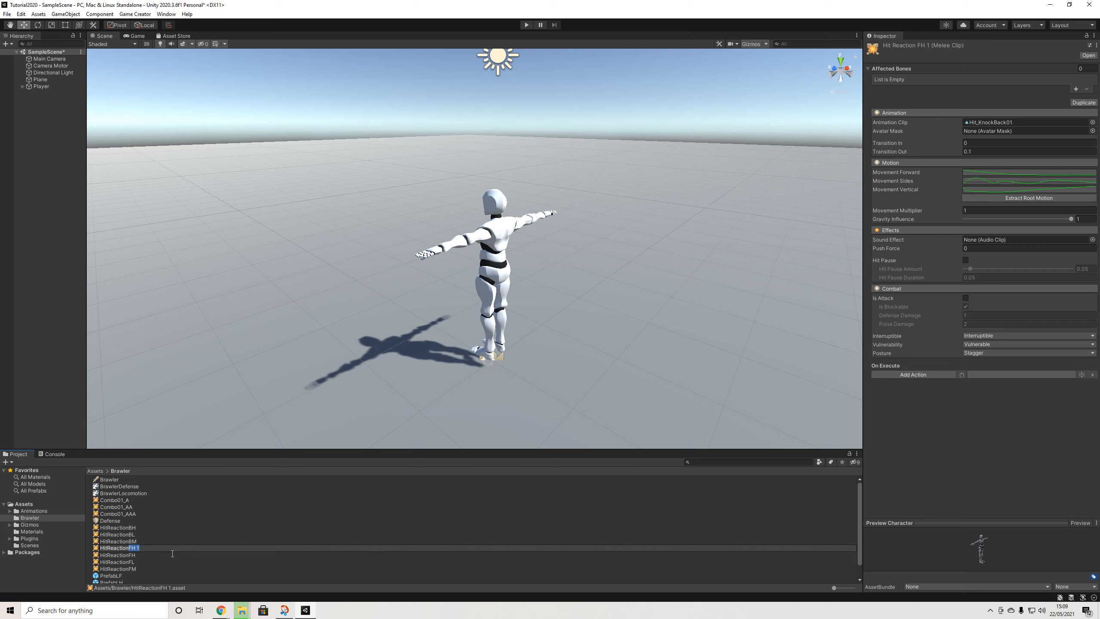
type("Knockback")
key("Return")
Assign HitReactionKnockback to the Knockback hit reaction of the Brawler weapon
scroll(125, 508, "up", 2)
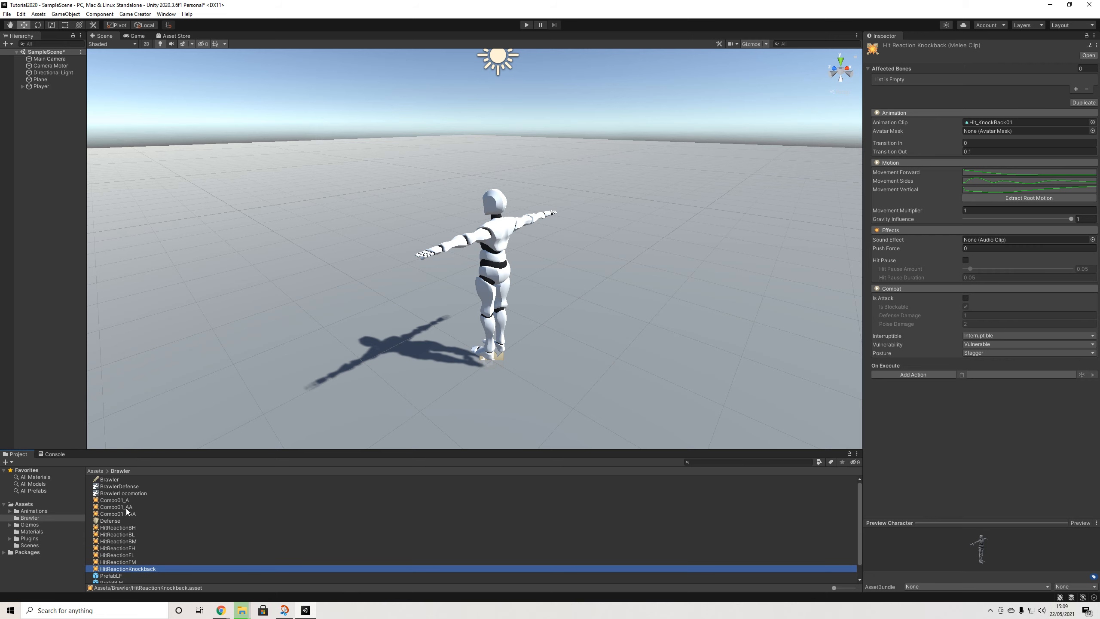
left_click(115, 480)
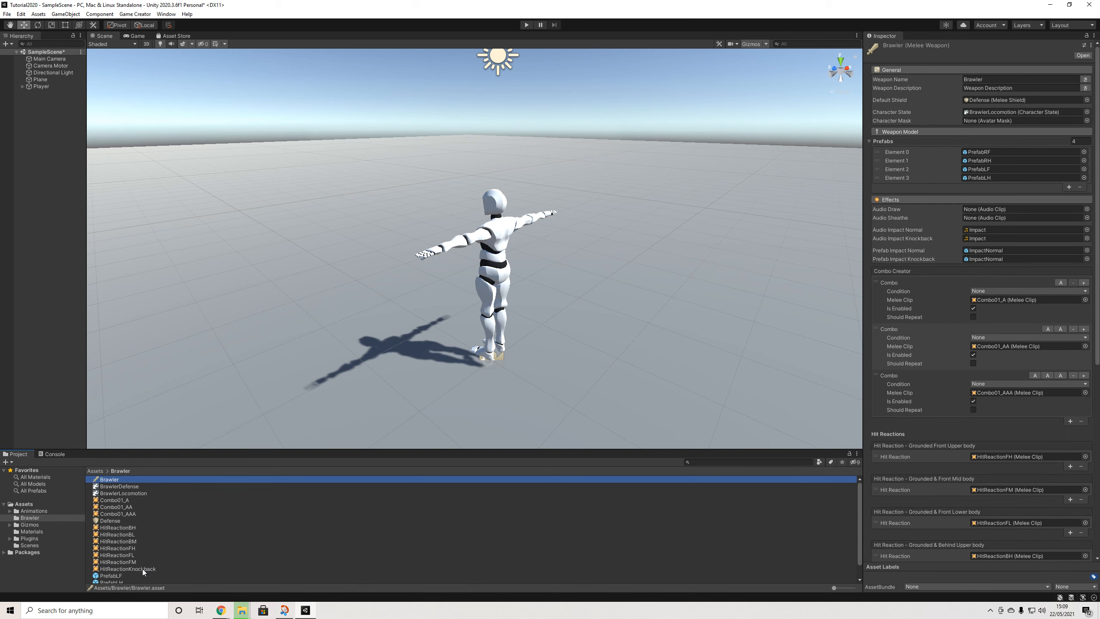
scroll(896, 500, "down", 10)
left_click_drag(181, 569, 992, 543)
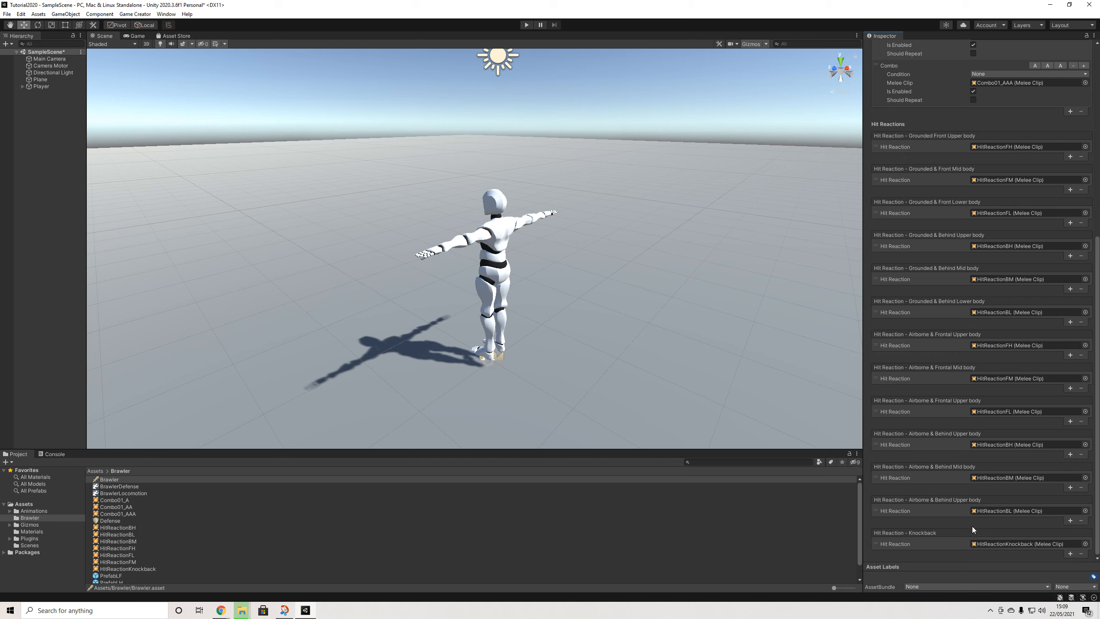
Review the Brawler weapon's settings, and run the scene briefly in play mode before stopping it
scroll(966, 483, "up", 10)
scroll(962, 478, "down", 10)
scroll(959, 483, "up", 10)
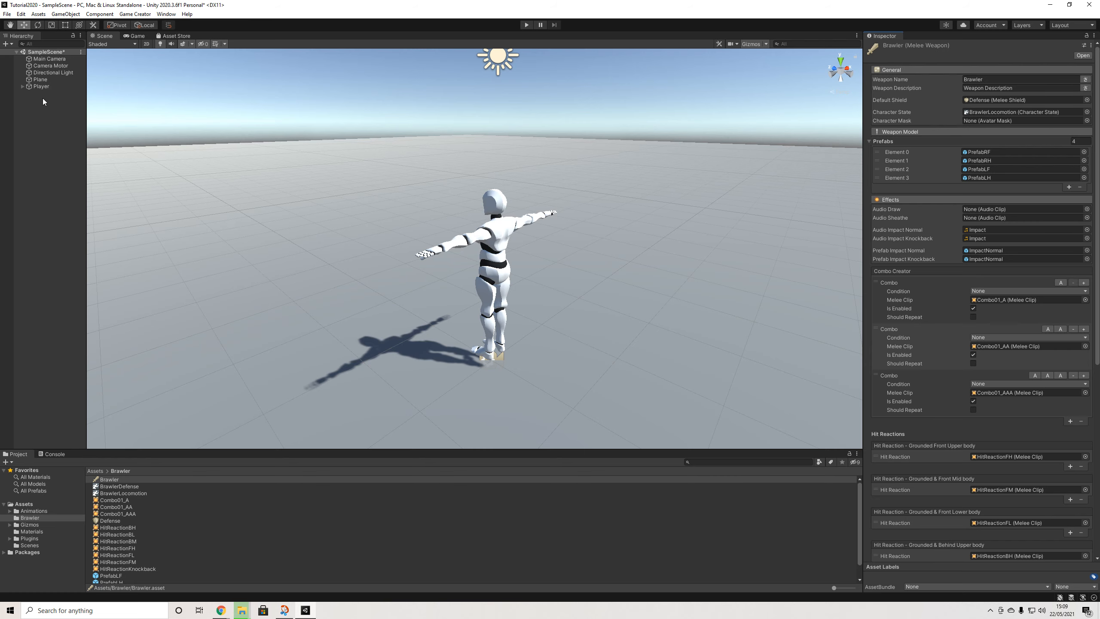
left_click(522, 25)
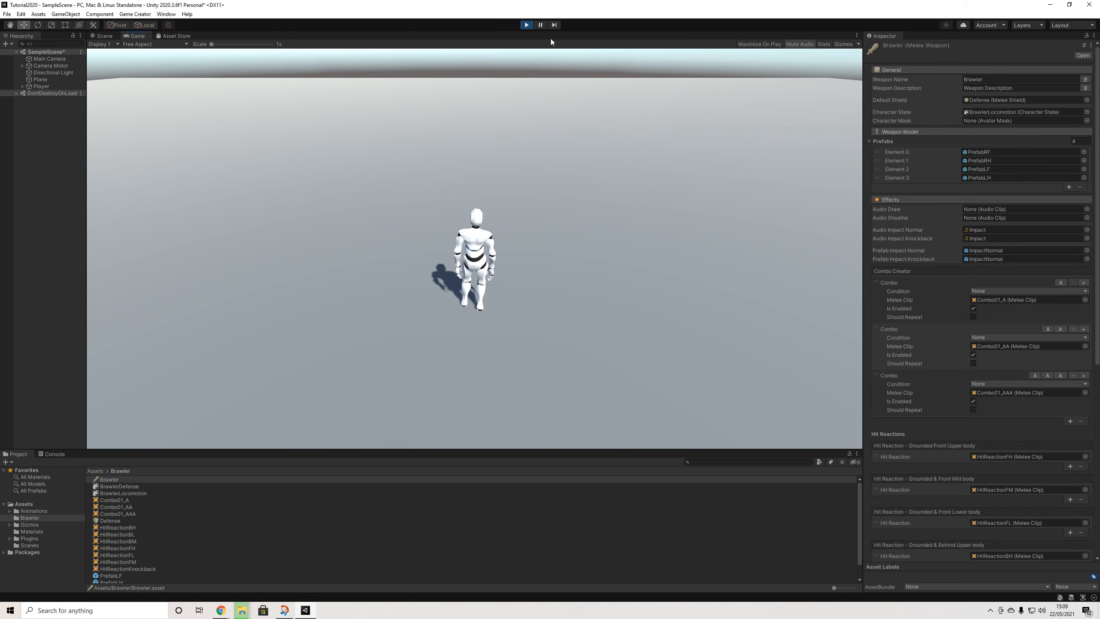
left_click(528, 26)
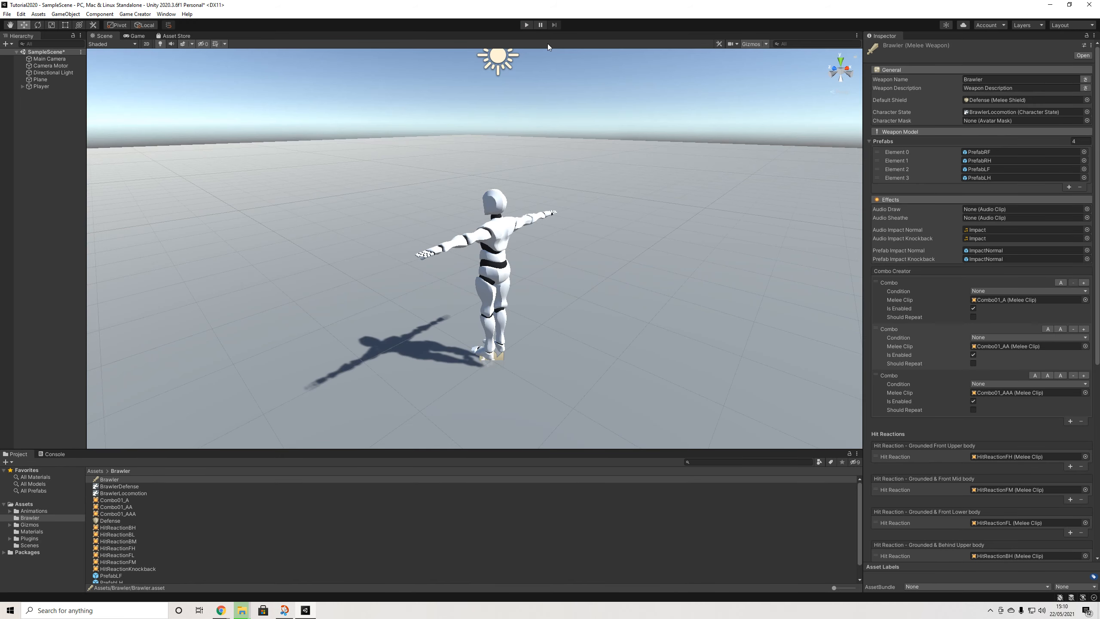
Create a Game Creator Trigger object in the scene
right_click(44, 107)
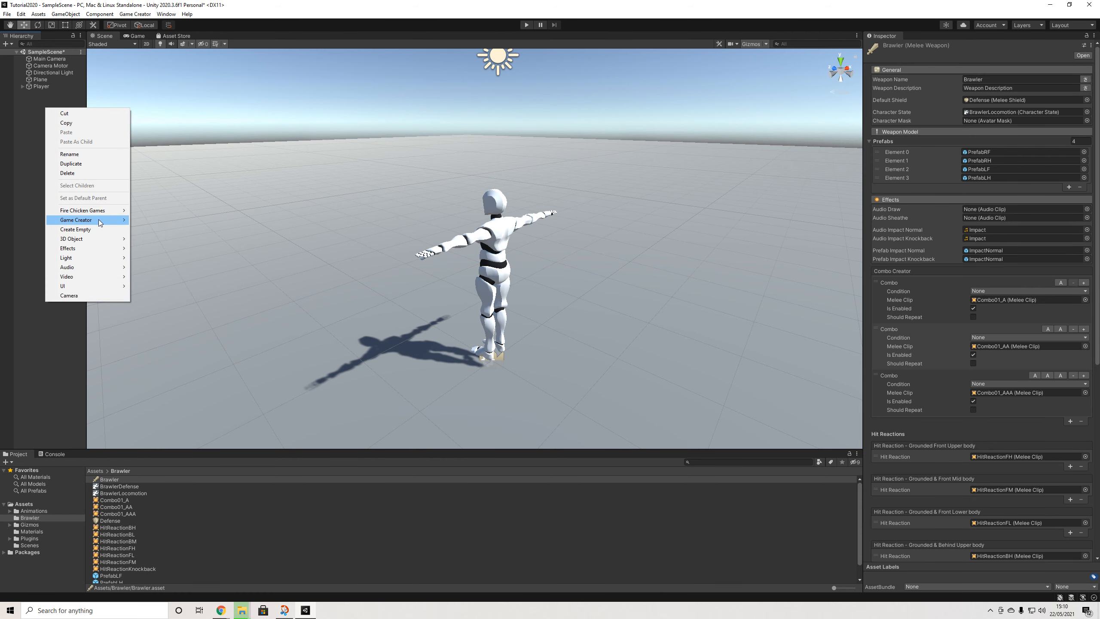
mouse_move(100, 221)
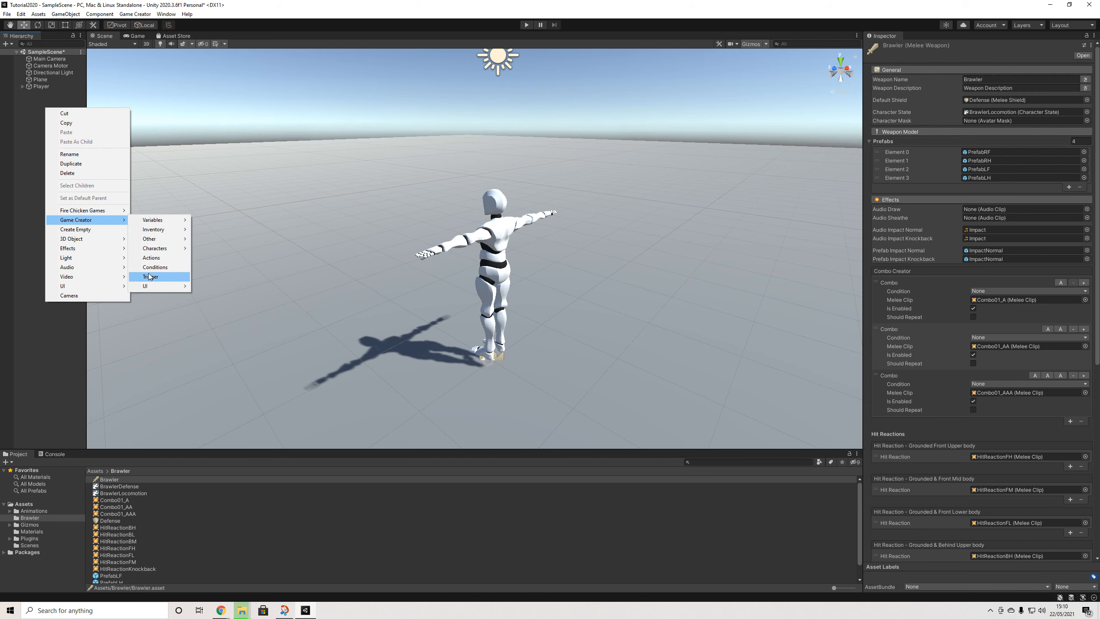
left_click(152, 276)
Add an Actions component to the Trigger object and link it in a new actions slot of the trigger
left_click(961, 222)
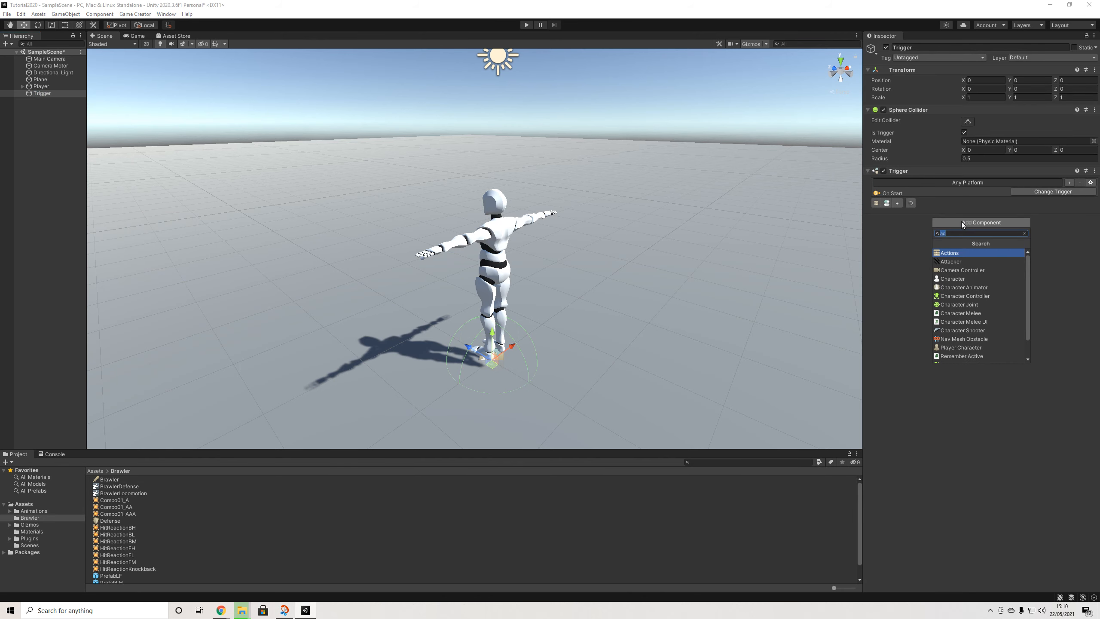
left_click(953, 249)
left_click(897, 204)
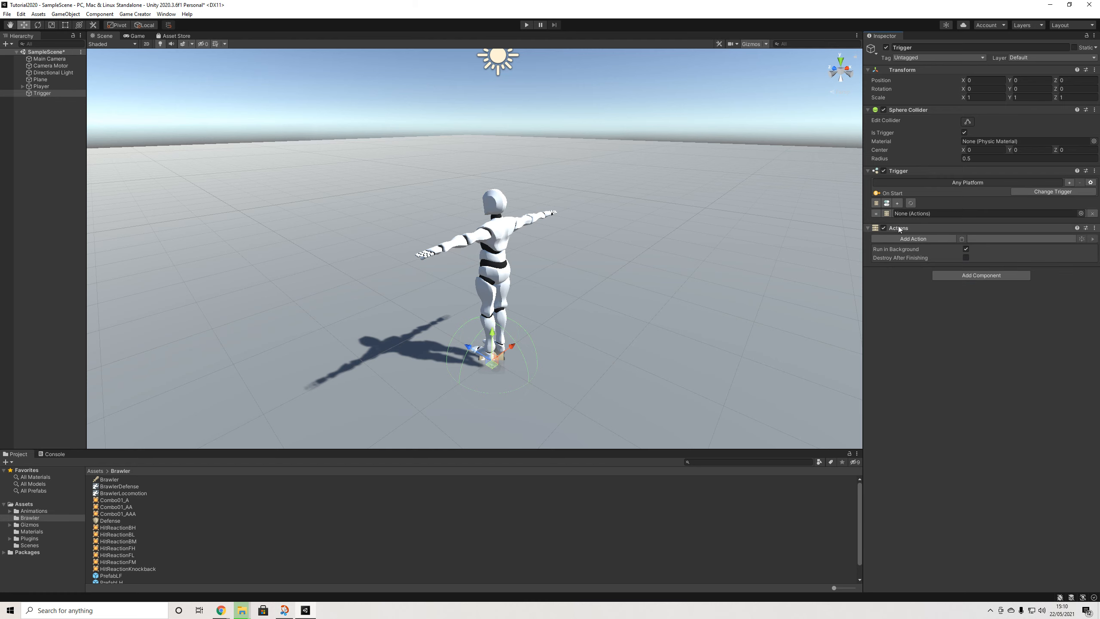
Add a melee Draw Weapon action for the Player with Brawler as the Melee Weapon
left_click(921, 238)
type("dra")
left_click(903, 280)
left_click(1092, 269)
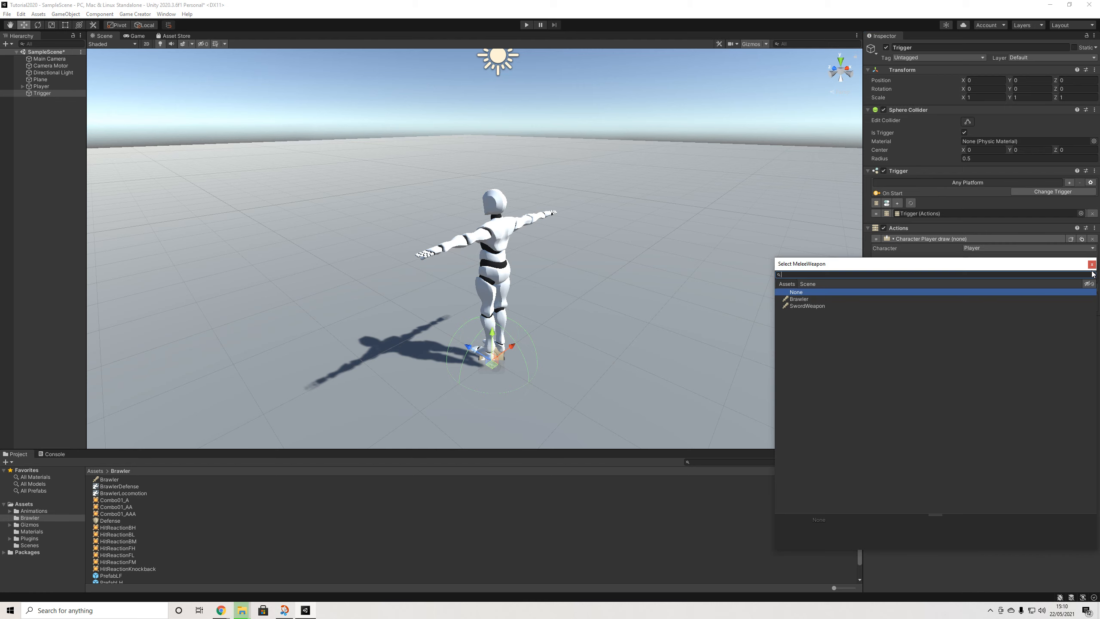
left_click(806, 301)
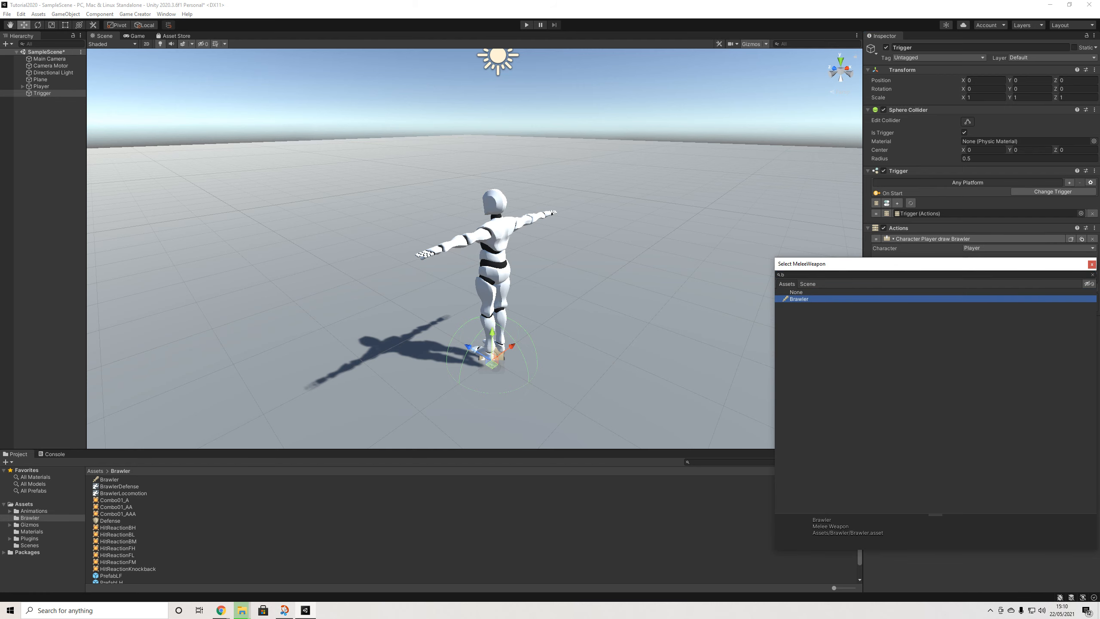
left_click(1093, 265)
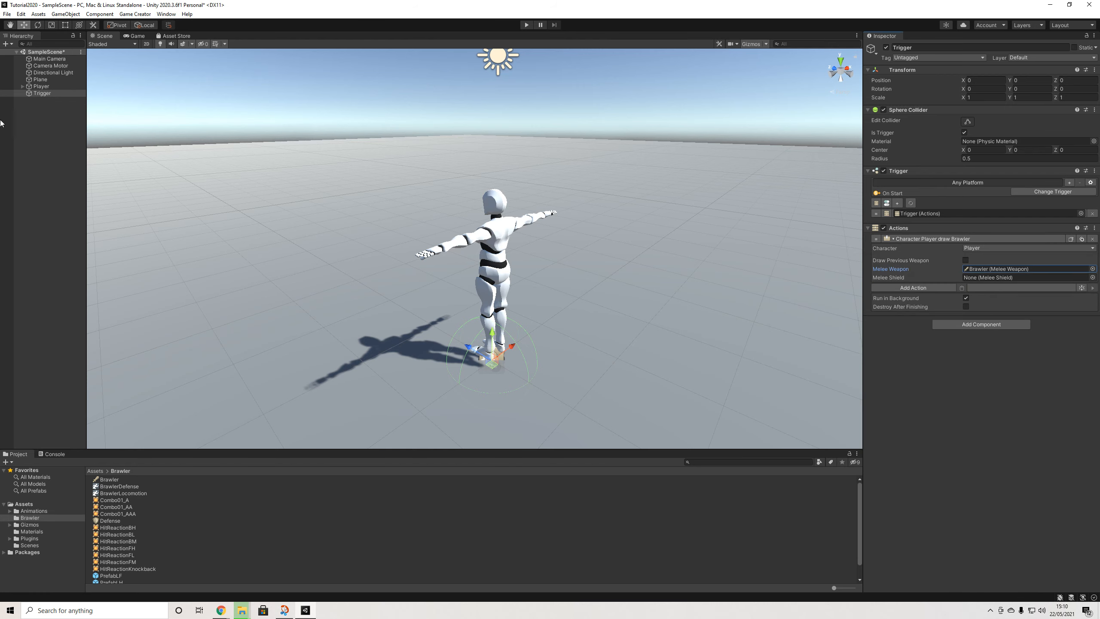
Create a second Game Creator Trigger object in the scene
right_click(38, 110)
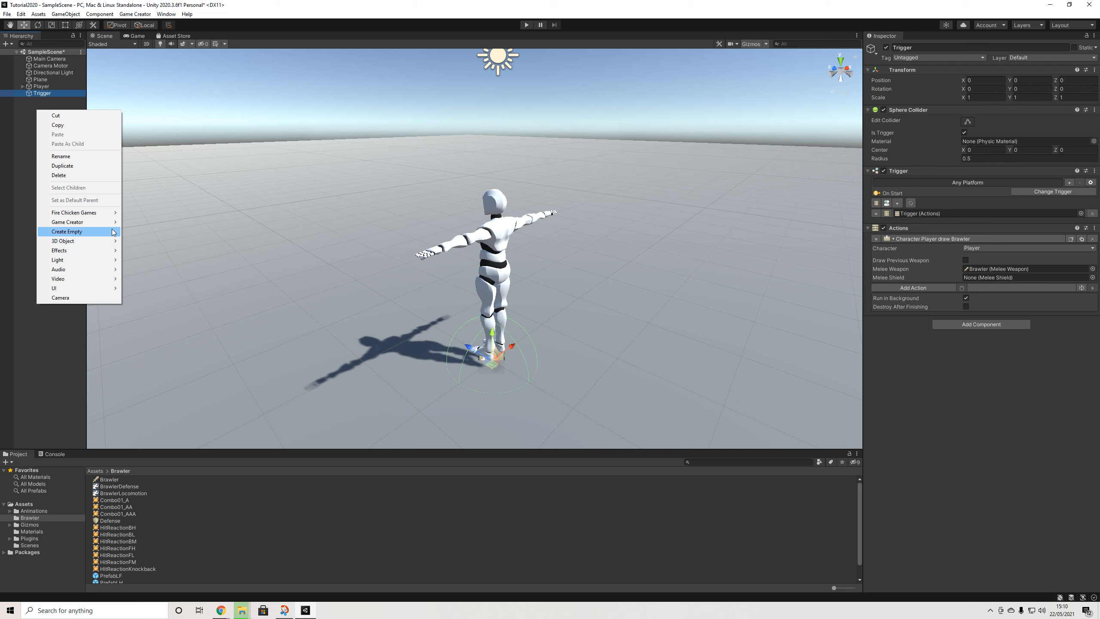
mouse_move(116, 228)
left_click(142, 278)
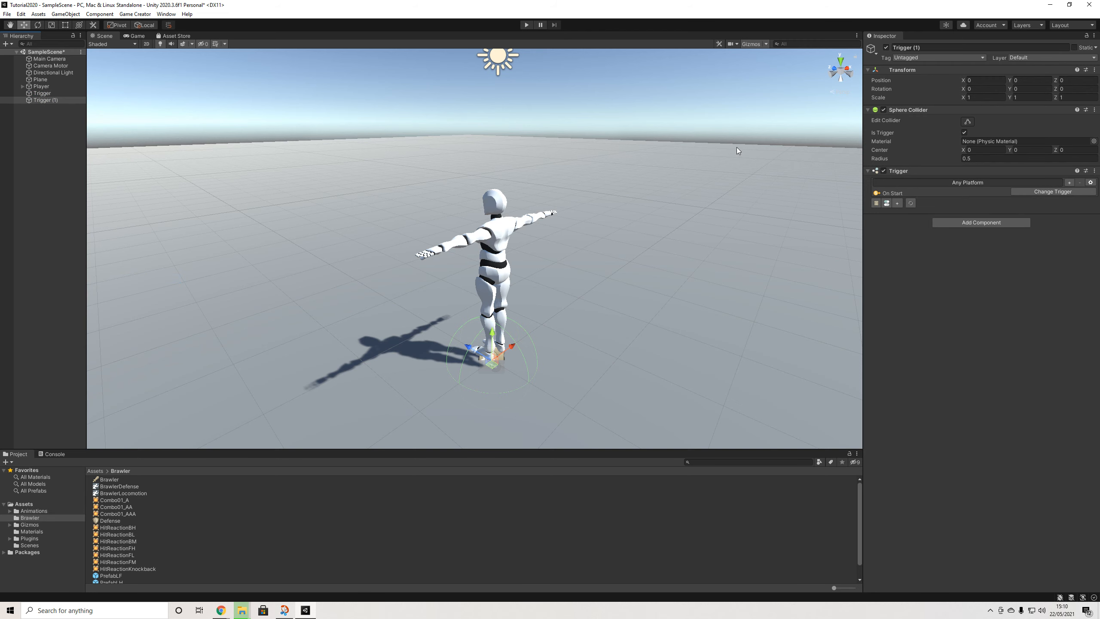
Change the event of Trigger (1) to On Key Down
left_click(1041, 193)
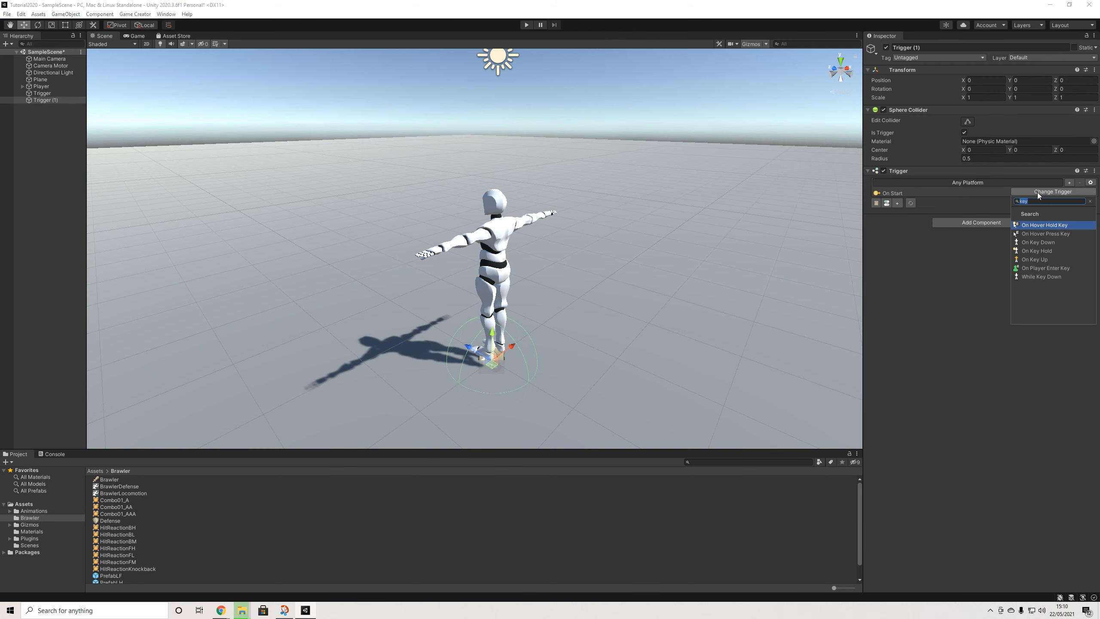
type("key")
key("Down")
key("Down")
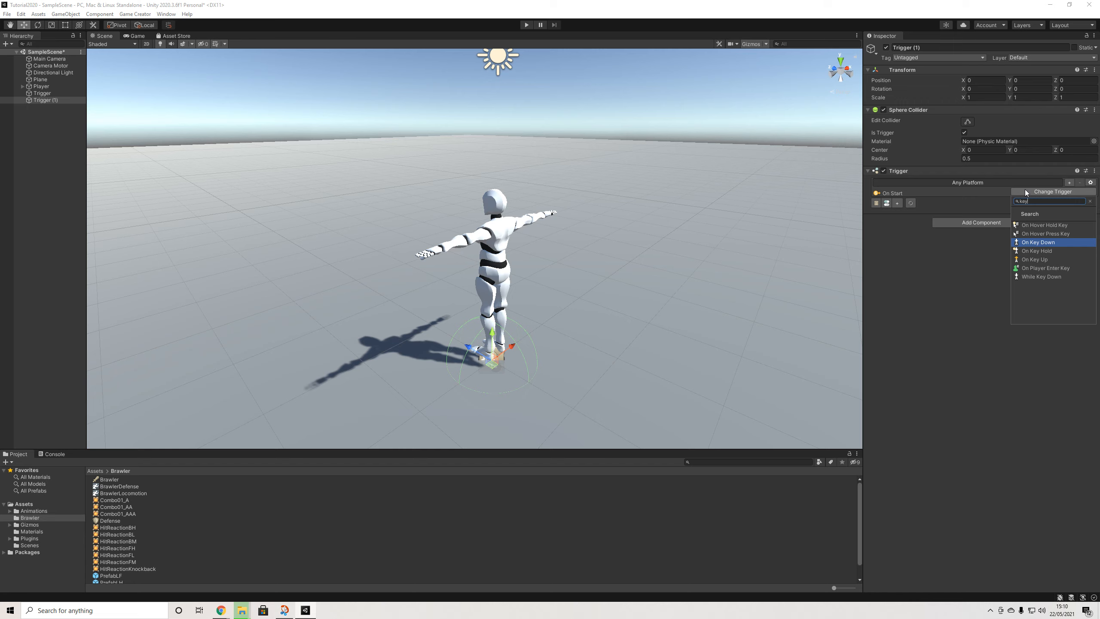
key("Down")
key("Up")
key("Return")
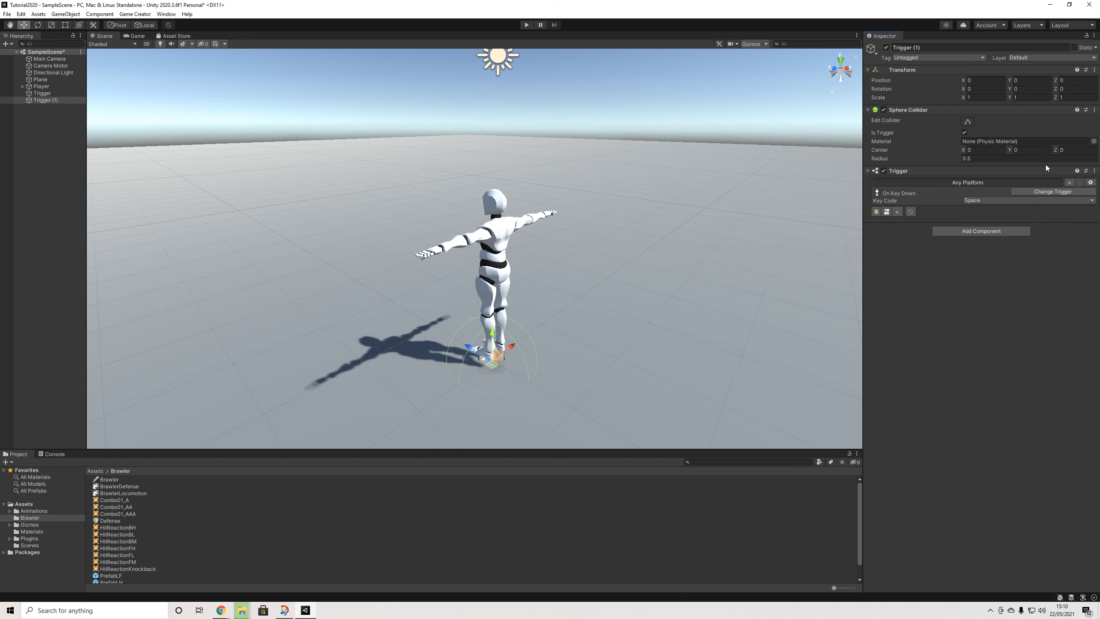
Add an Actions component to Trigger (1) and link it in a new actions slot of its trigger
left_click(965, 234)
type("a")
left_click(948, 262)
left_click(897, 212)
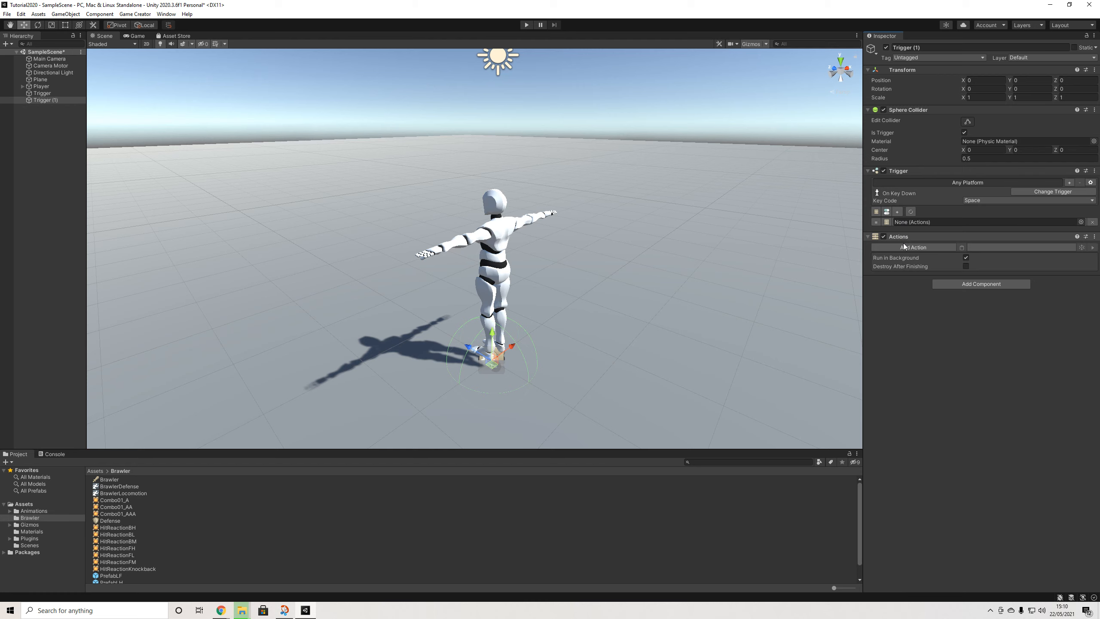
Add an Input Melee Attack action for the Player with key A to the Actions component of Trigger (1)
left_click(915, 247)
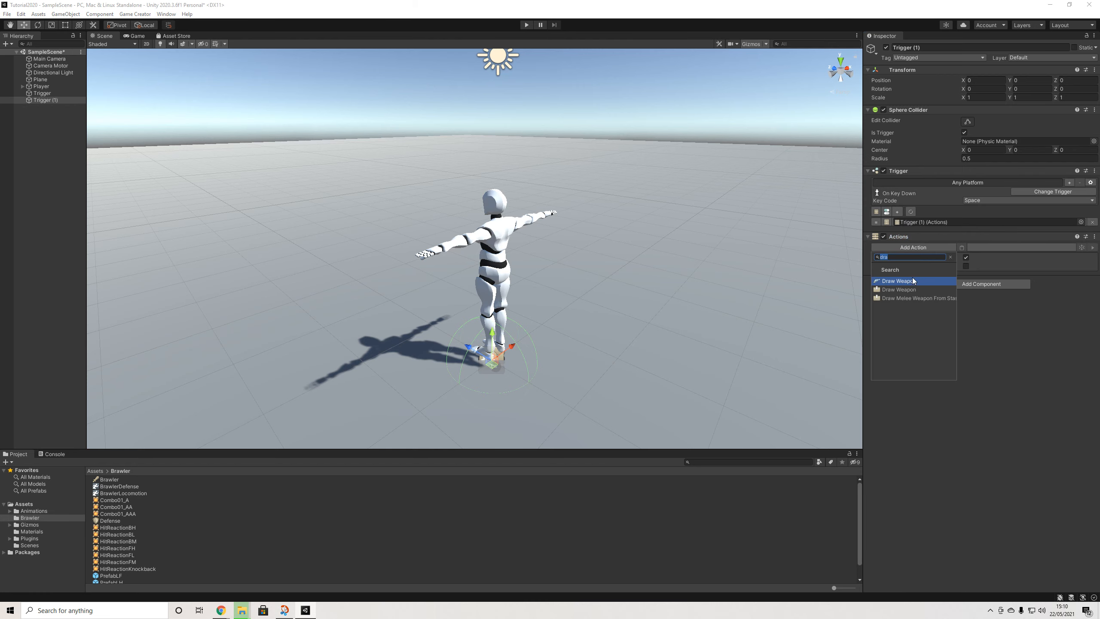
type("in")
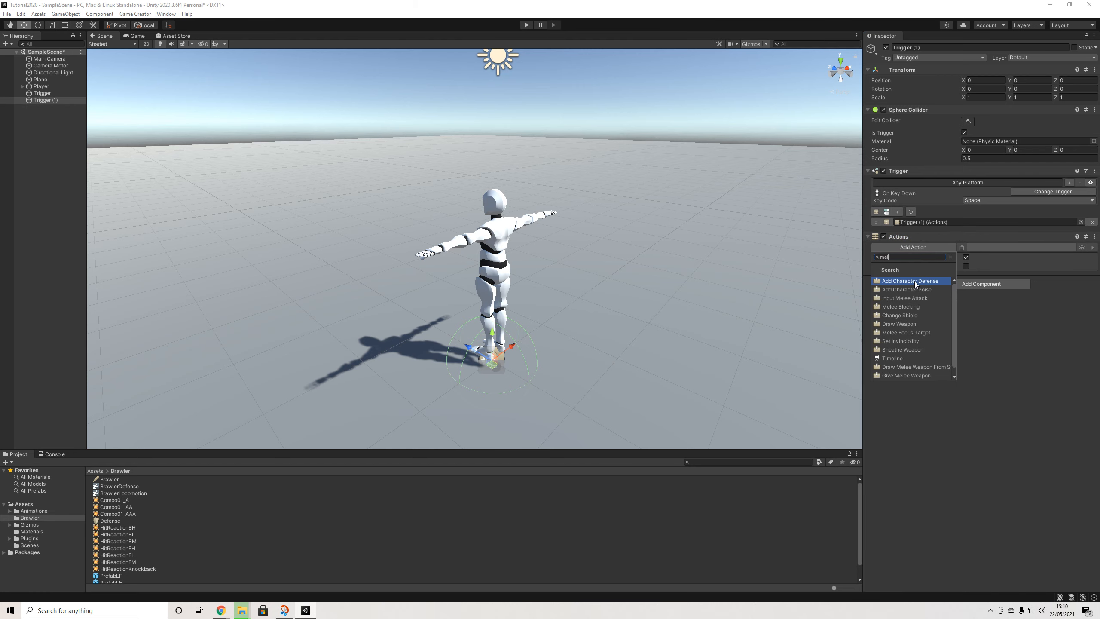
type("put")
left_click(915, 281)
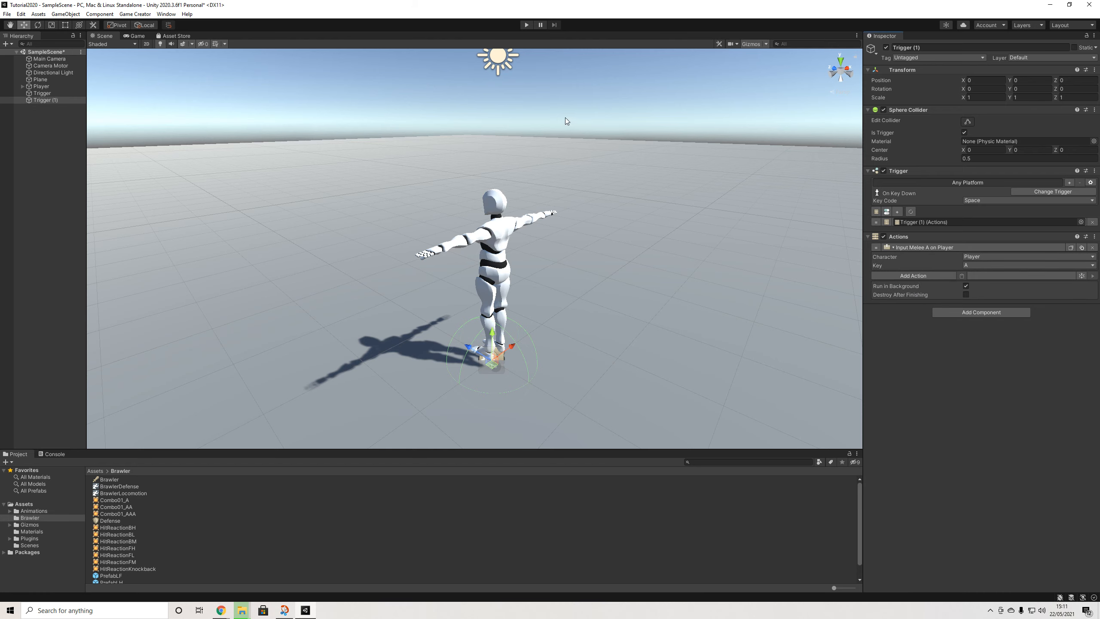
Remove the Sphere Collider component from both Trigger and Trigger (1), and check each trigger
left_click(52, 94, "ctrl")
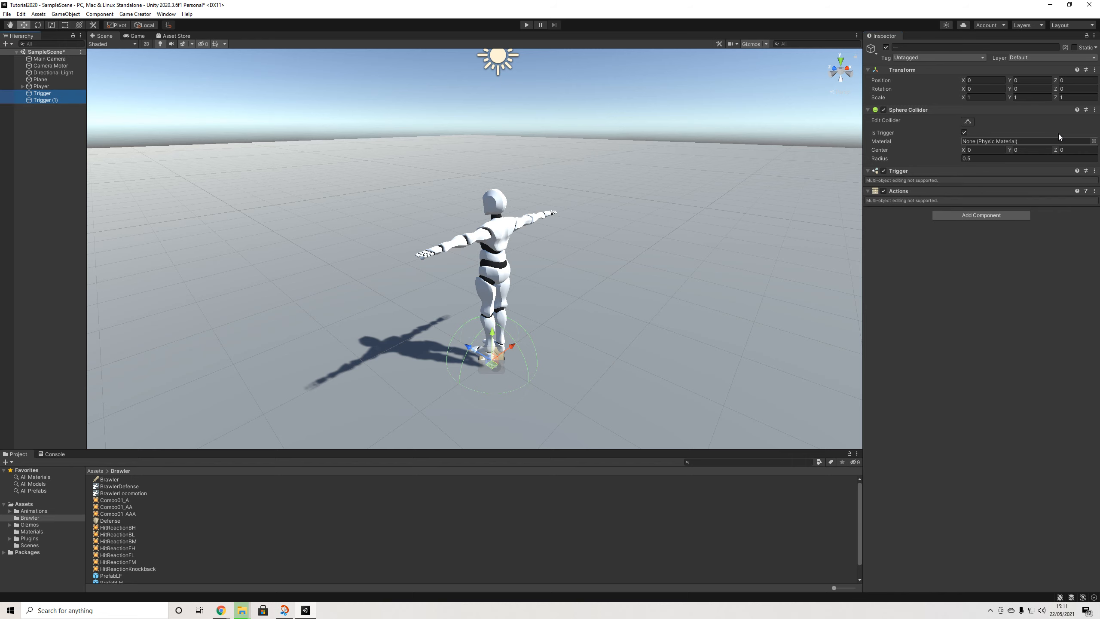
left_click(1095, 110)
left_click(1036, 132)
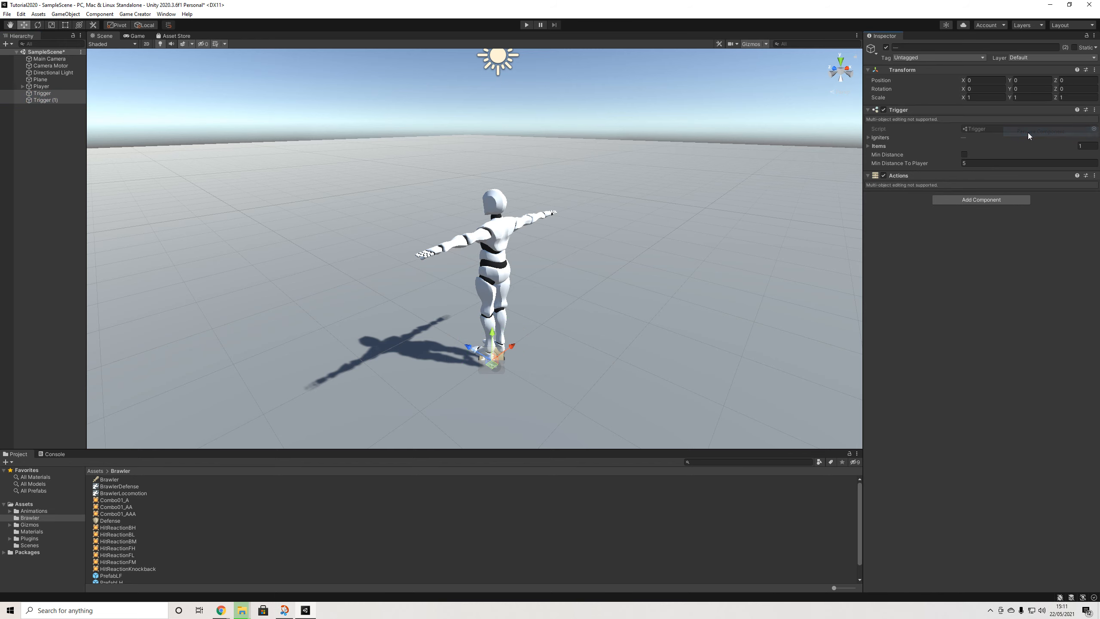
left_click(41, 108)
left_click(47, 95)
left_click(44, 101)
left_click(60, 122)
Run the scene in play mode and move the Player around to test the Brawler stance and locomotion
left_click(526, 27)
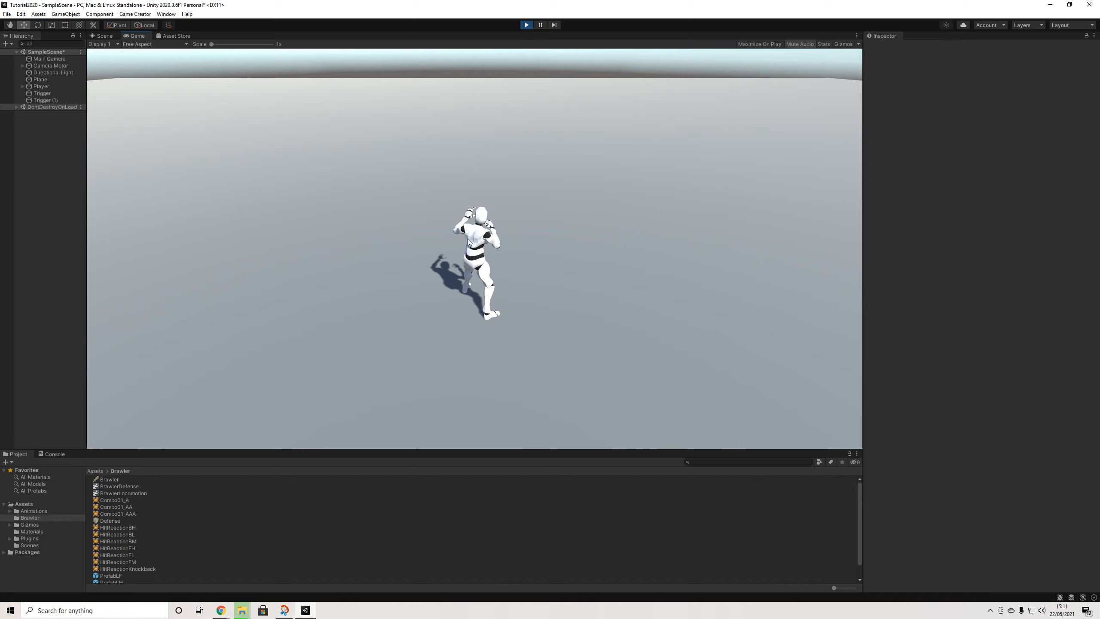
left_click(499, 233)
key("w")
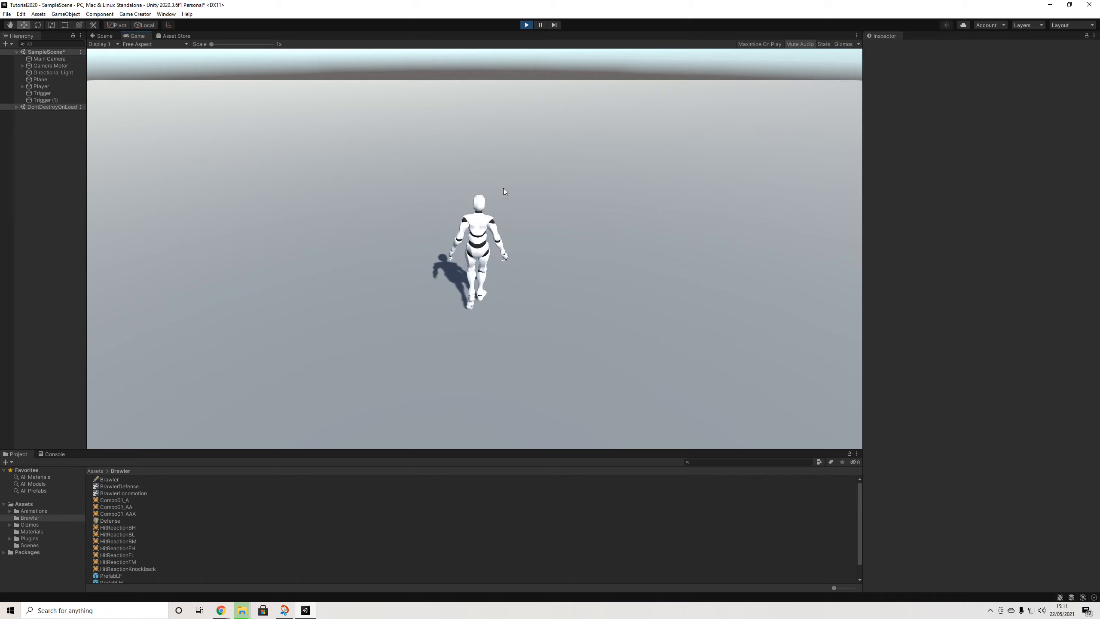
key("d")
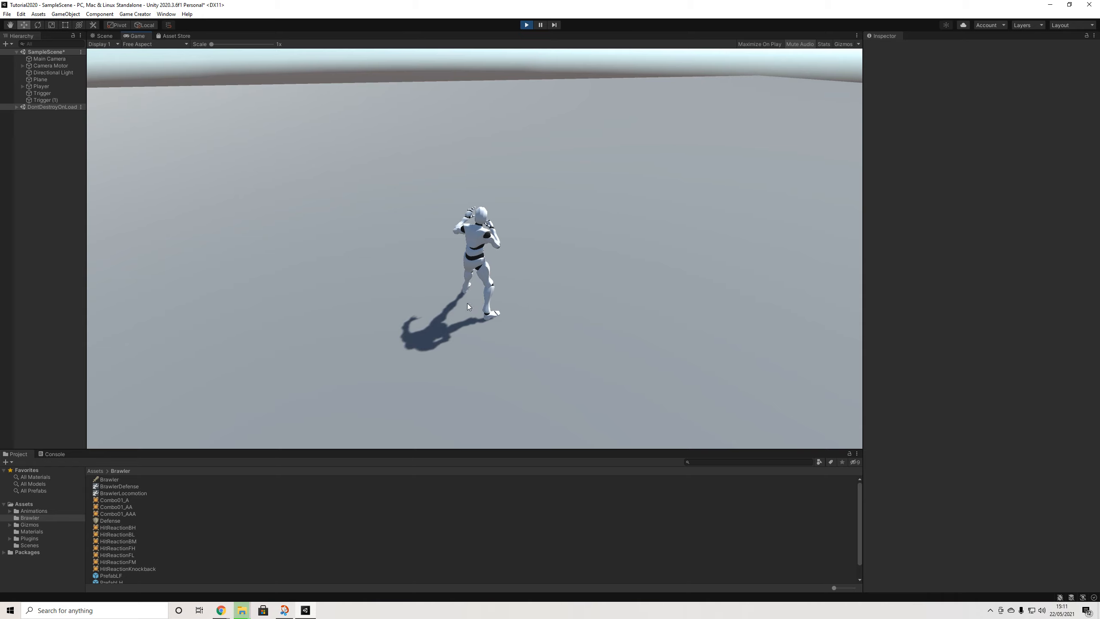
Set the Player's Foot Elevate to 0 in the Character Animator and test the running character's movement
left_click(43, 87)
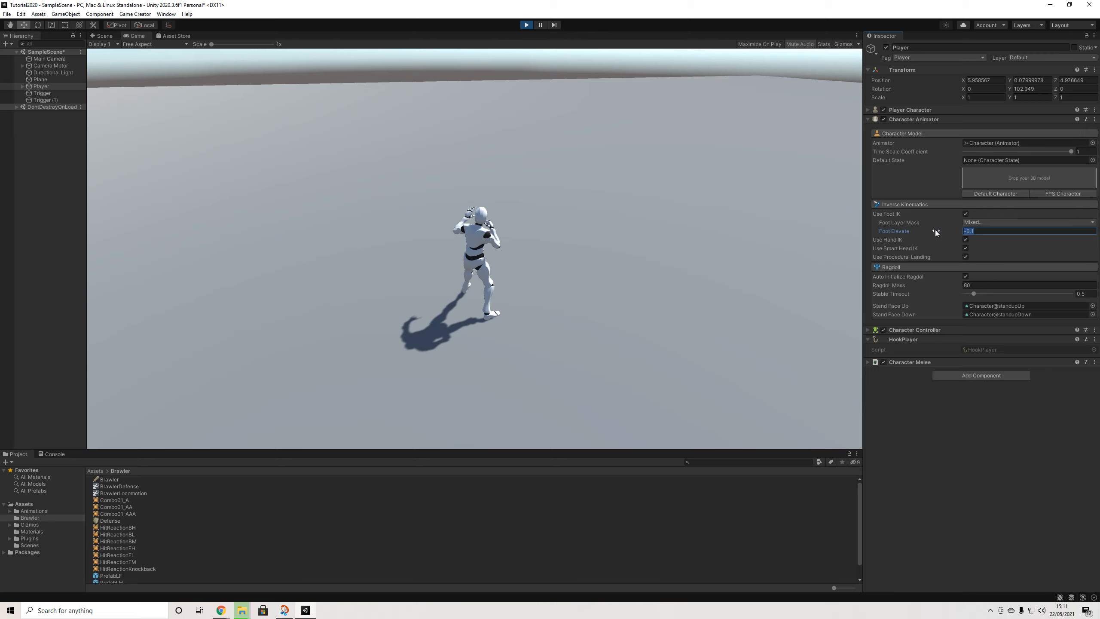
type("0")
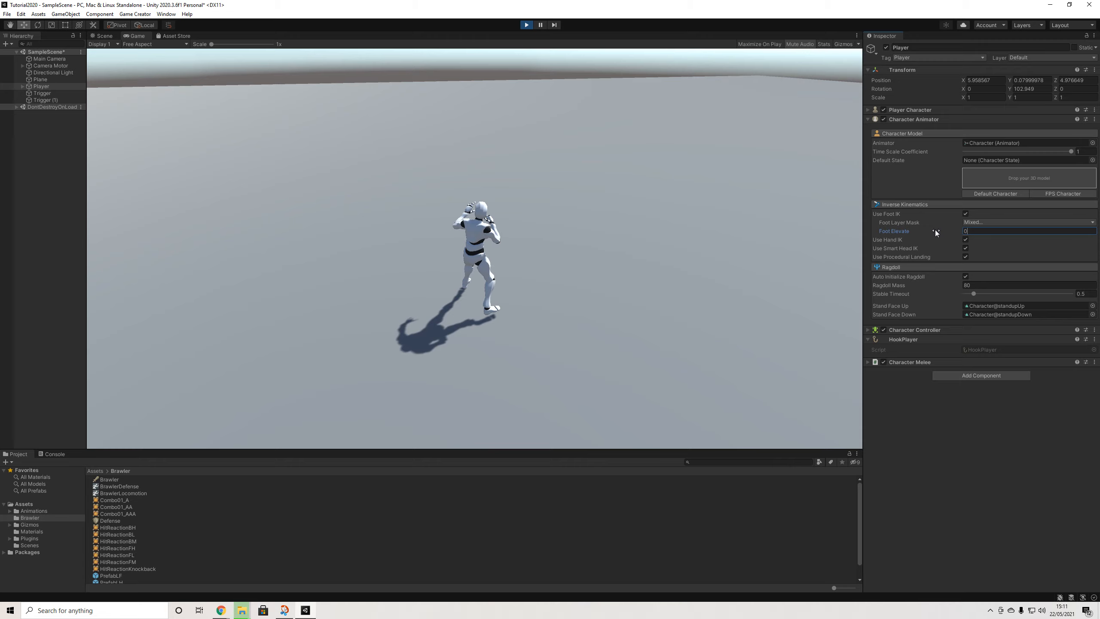
left_click(734, 242)
key("d")
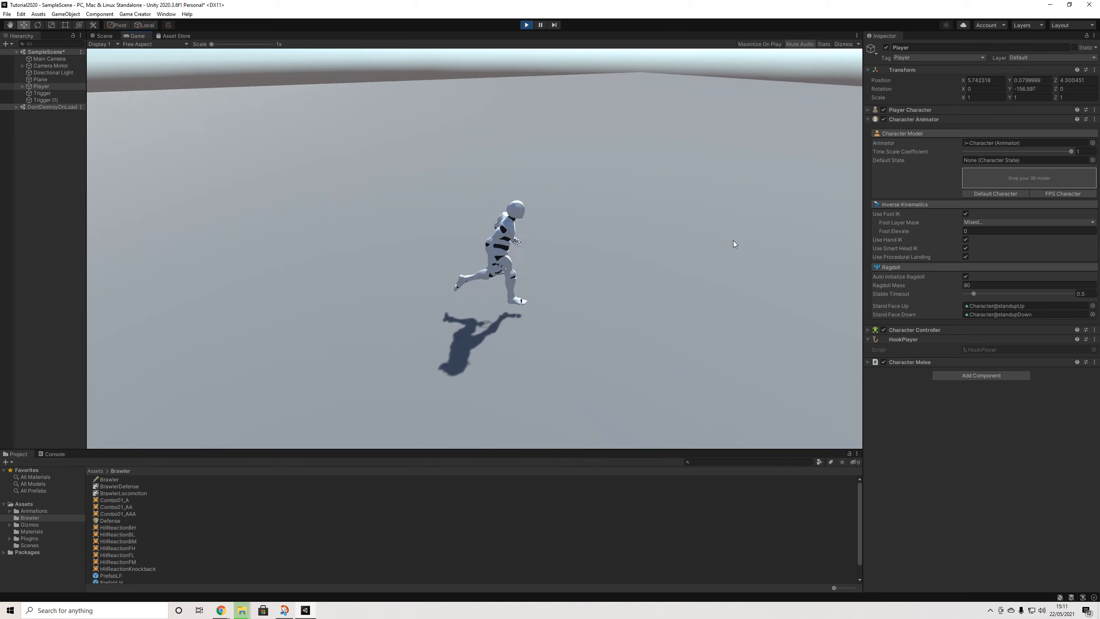
Run the player character across the plane in play mode and put it into the brawler fighting stance
key("w")
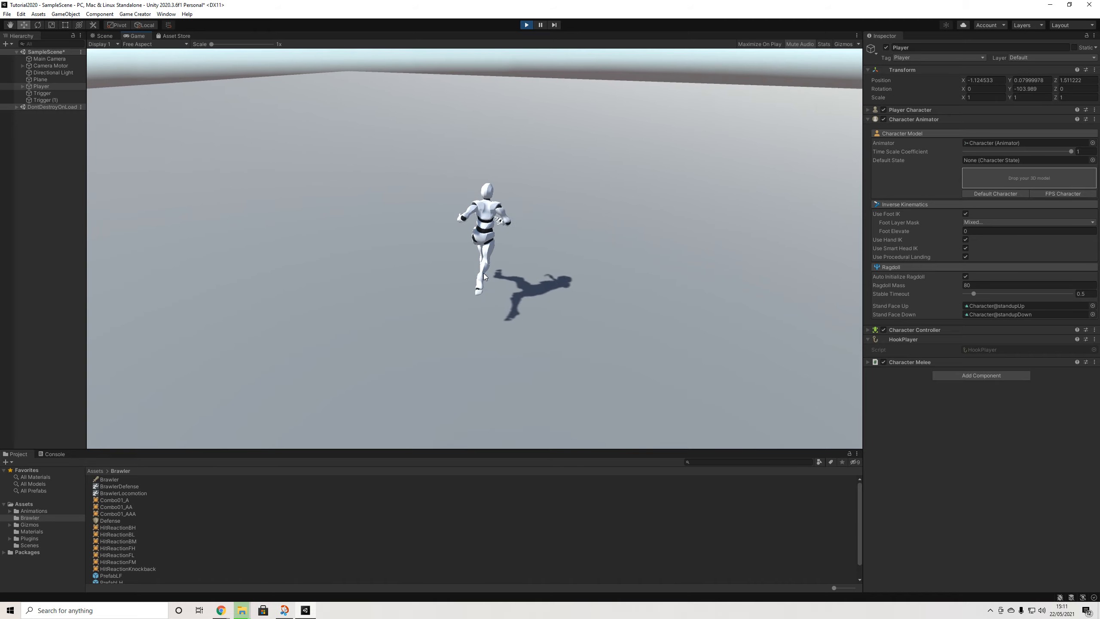
key("d")
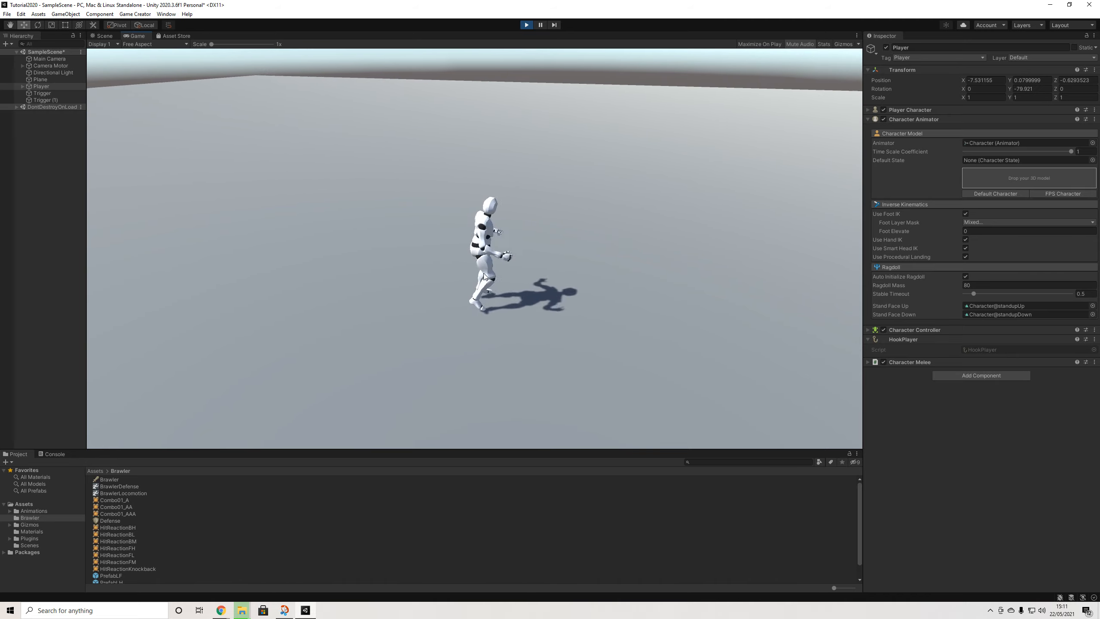
key("1")
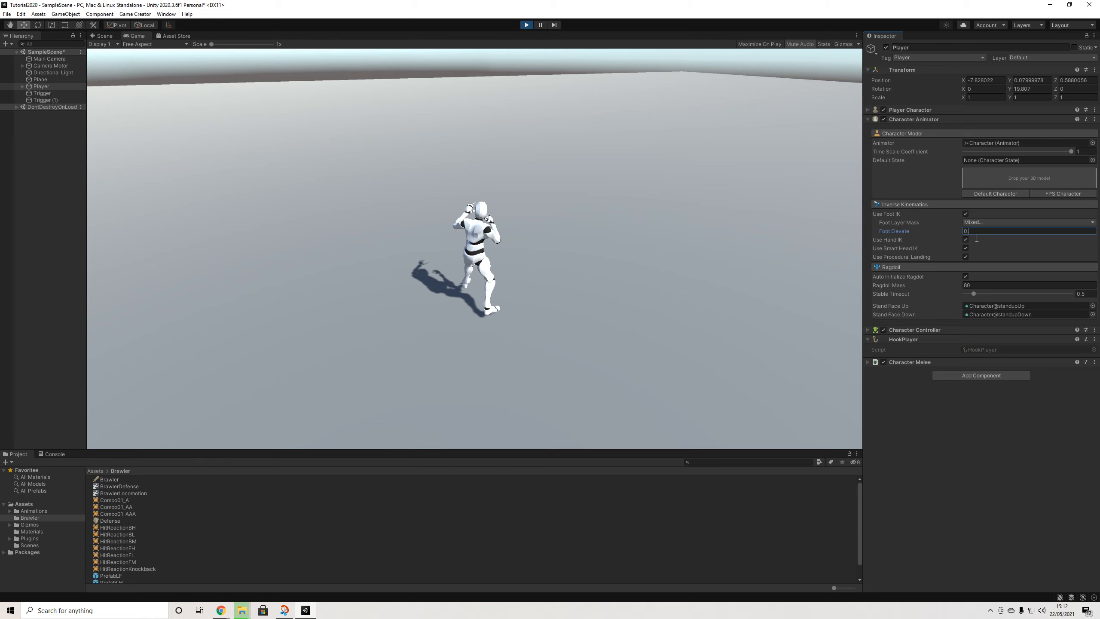
Set the Player's Foot Elevate to 0.1 during play and run the character to check its foot placement
type("1")
left_click(625, 207)
key("w")
key("d")
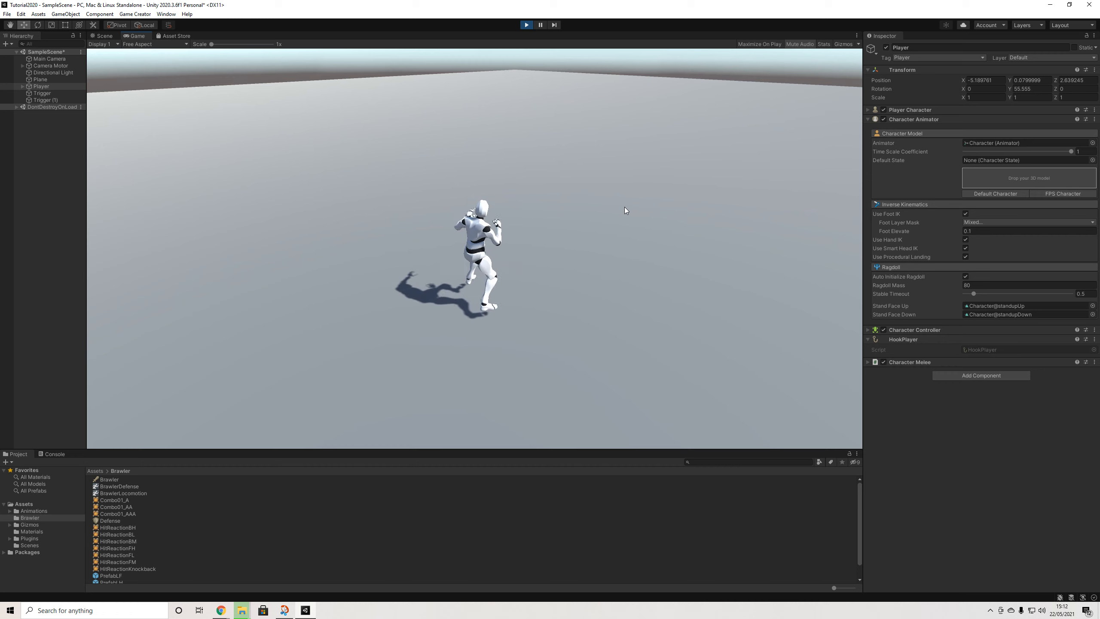
Exit play mode, set the Player's Foot Elevate to -0.1, and replay the scene while running the character around
left_click(527, 25)
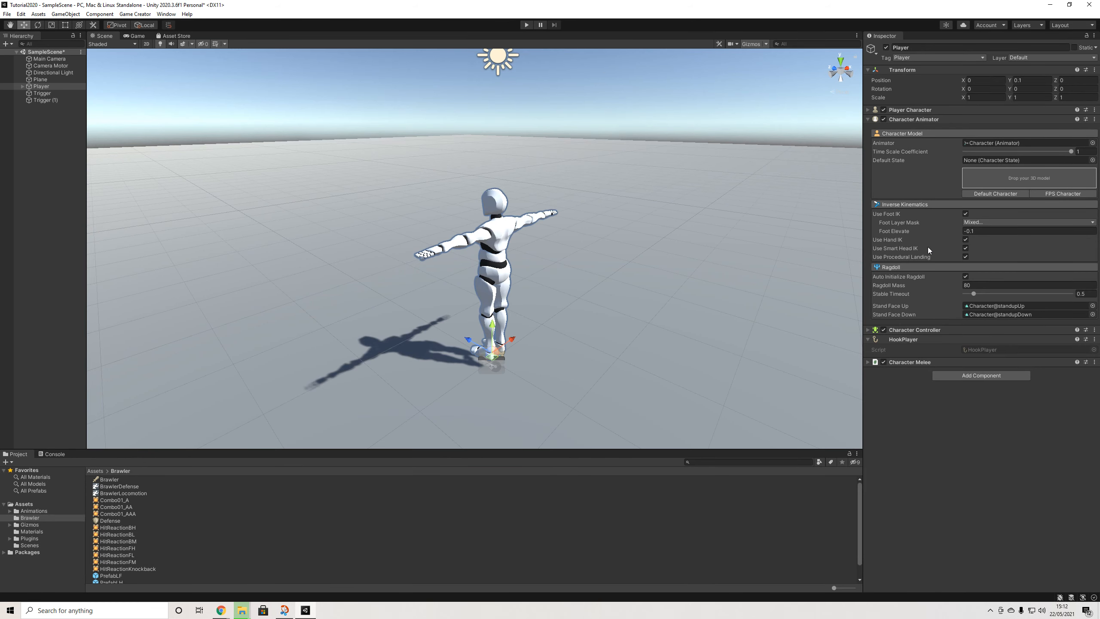
left_click(527, 24)
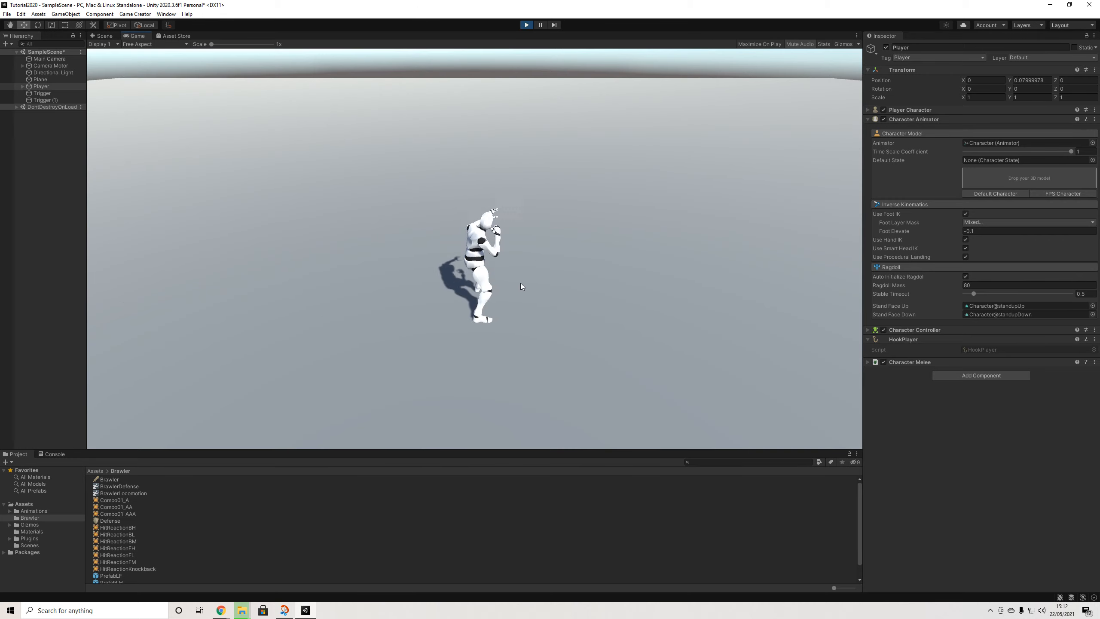
key("d")
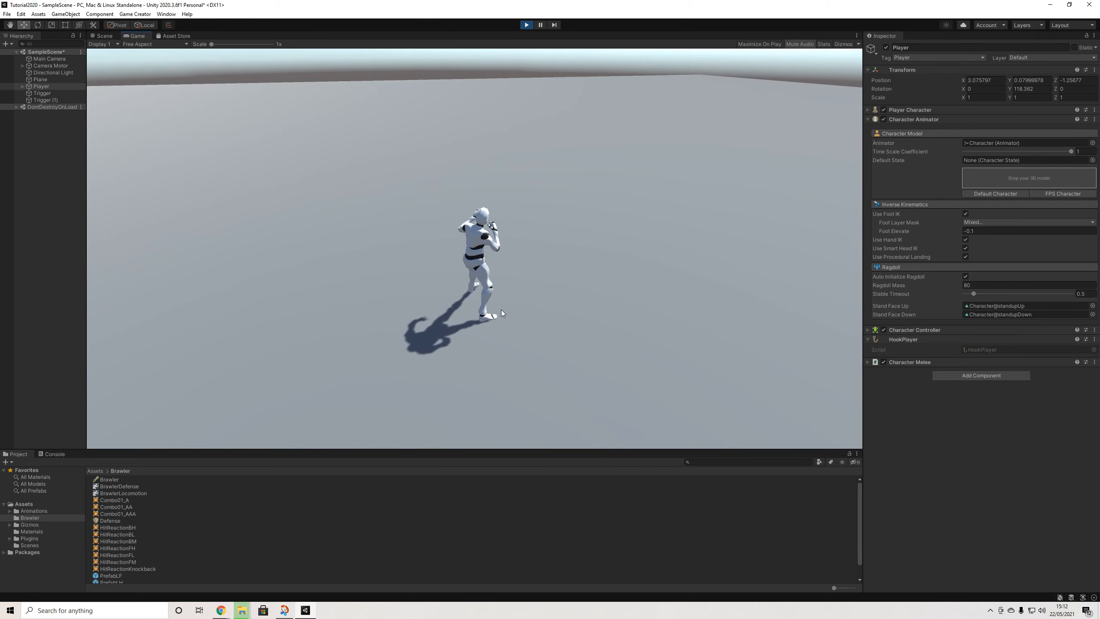
key("d")
key("d")
key("s")
key("d")
key("w")
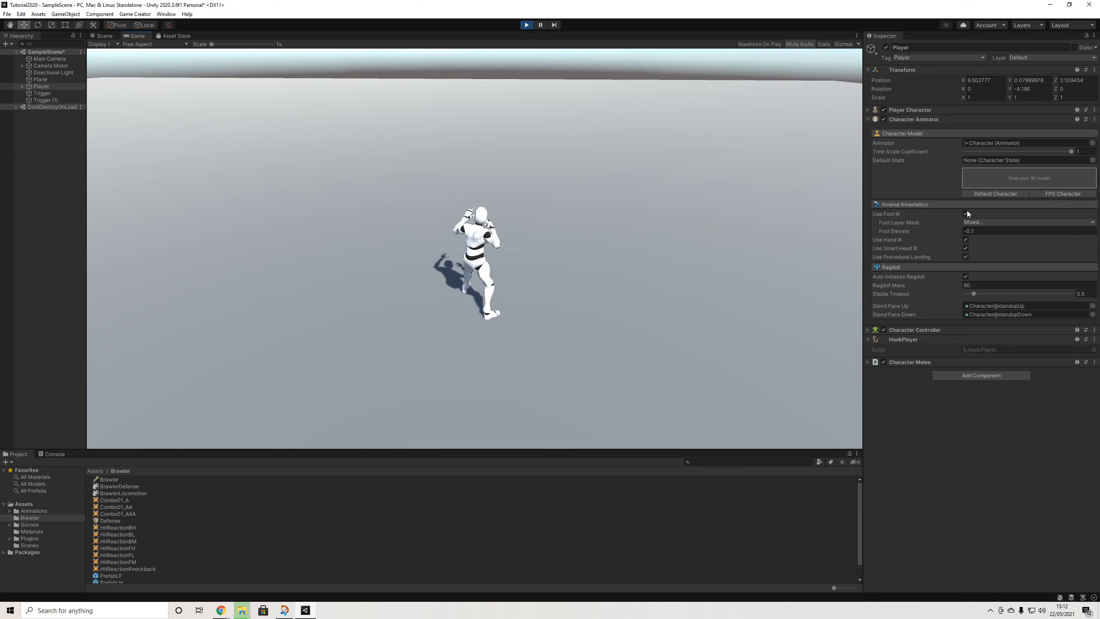
key("d")
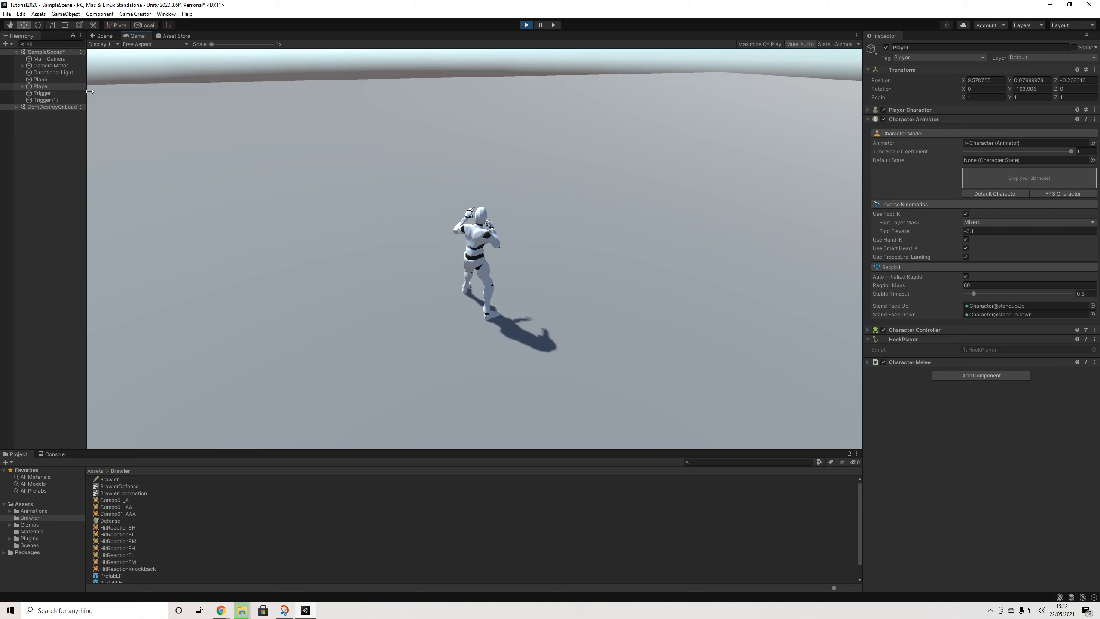
Change the key code of the Trigger (1) object's On Key Down trigger to Keypad 5
left_click(46, 100)
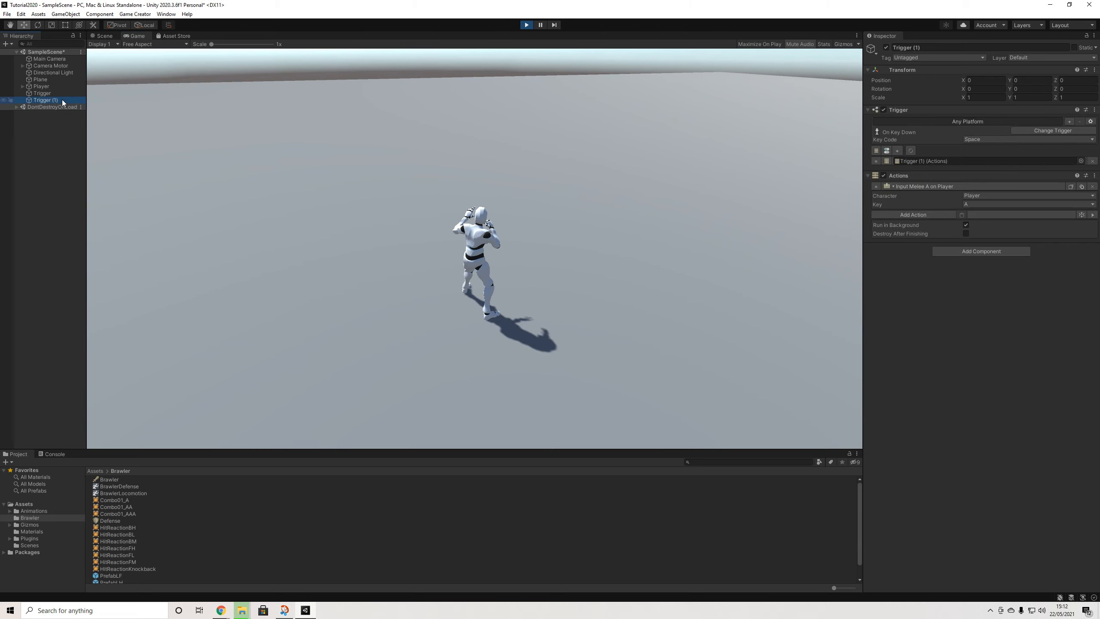
left_click(974, 141)
left_click(982, 146)
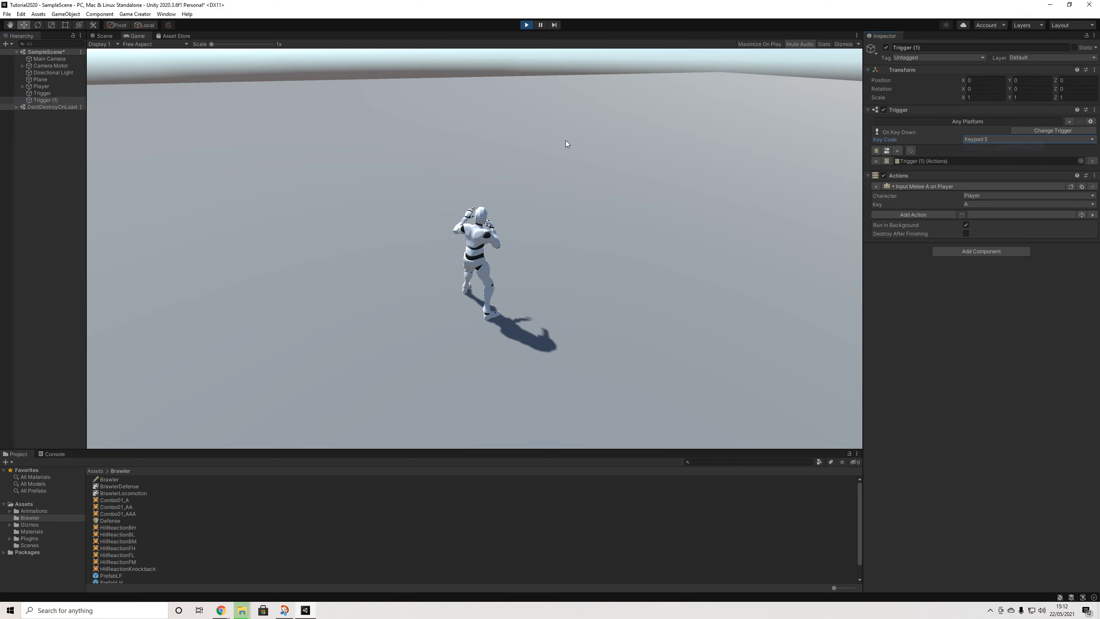
Perform several melee attacks in the running game with the Keypad 5 trigger to check the combo
key("KP_5")
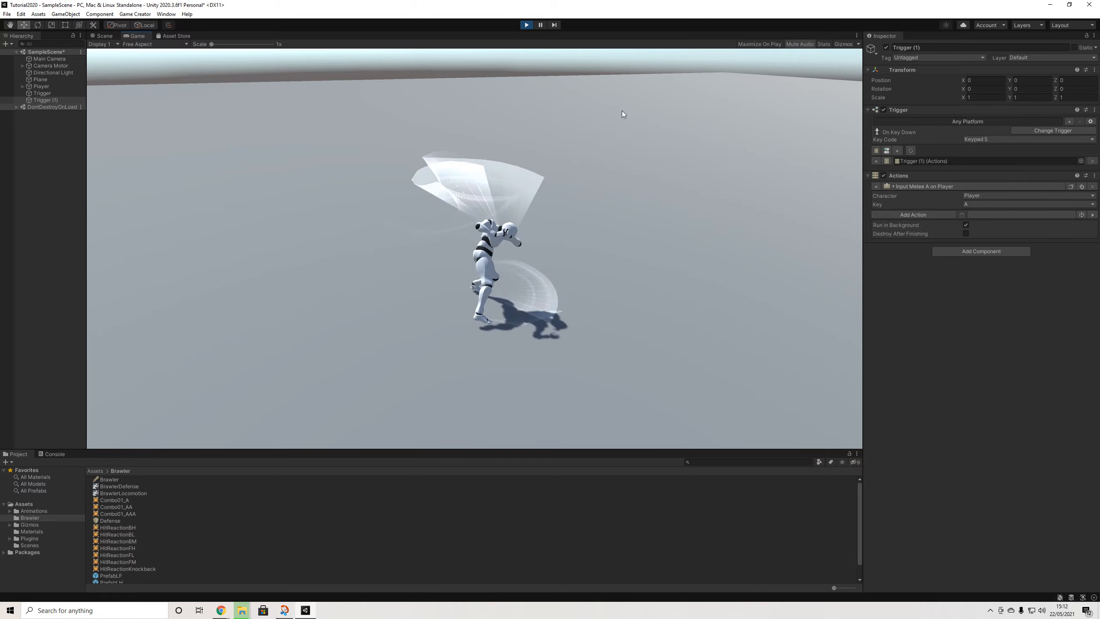
key("KP_5")
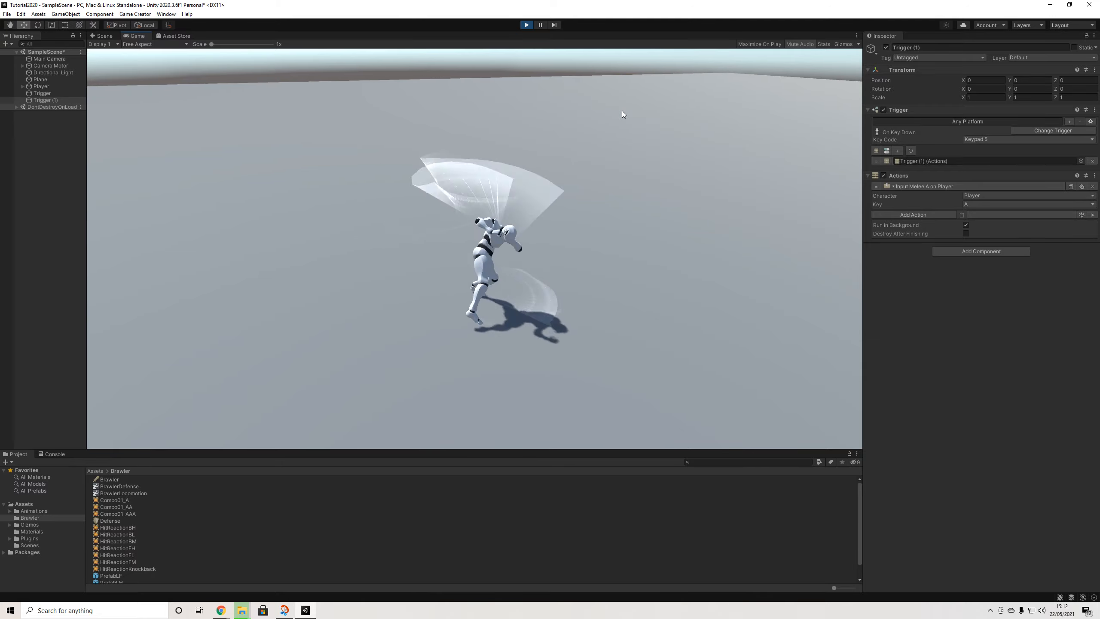
key("KP_5")
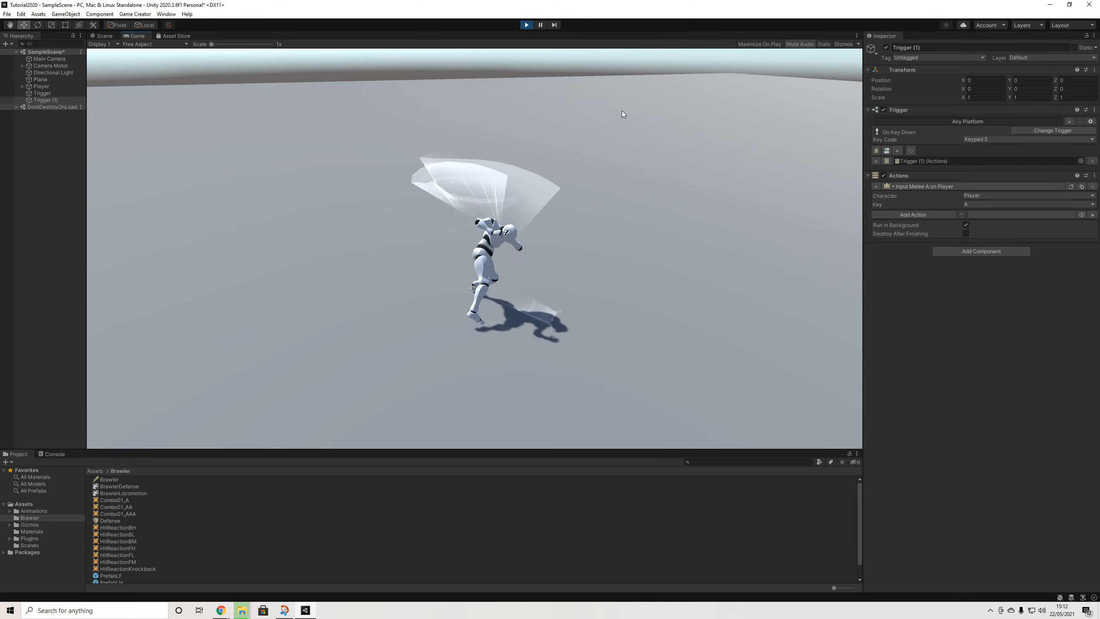
key("KP_5")
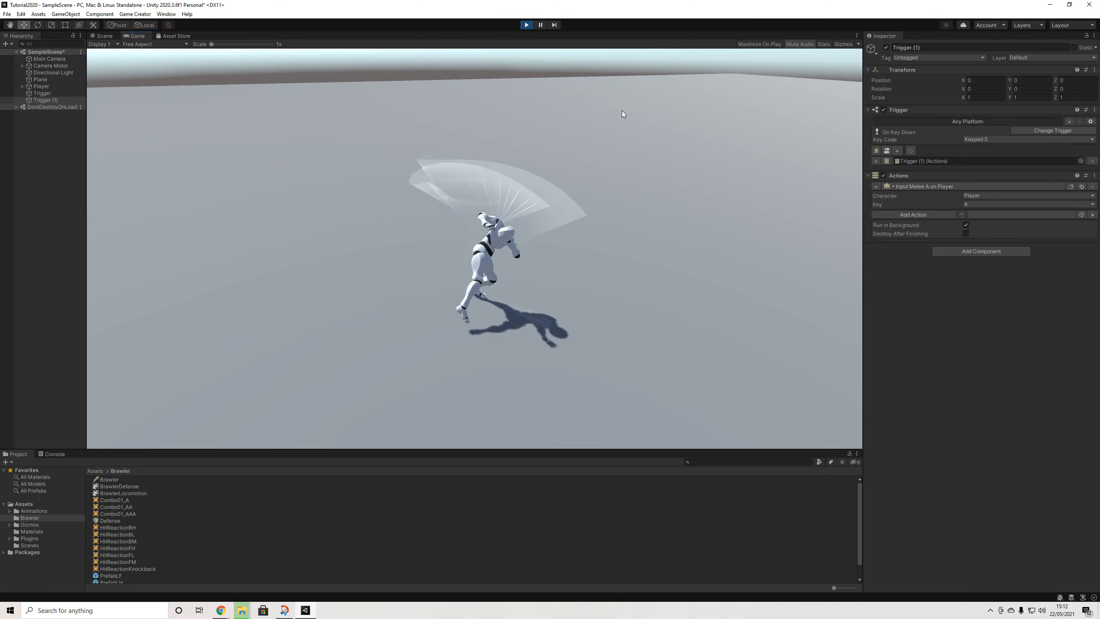
Dock the Scene view beside the Game view and frame the player with its hitbox gizmos from behind
left_click_drag(104, 36, 737, 265)
scroll(737, 265, "down", 10)
middle_click_drag(689, 298, 519, 291)
scroll(722, 265, "up", 8)
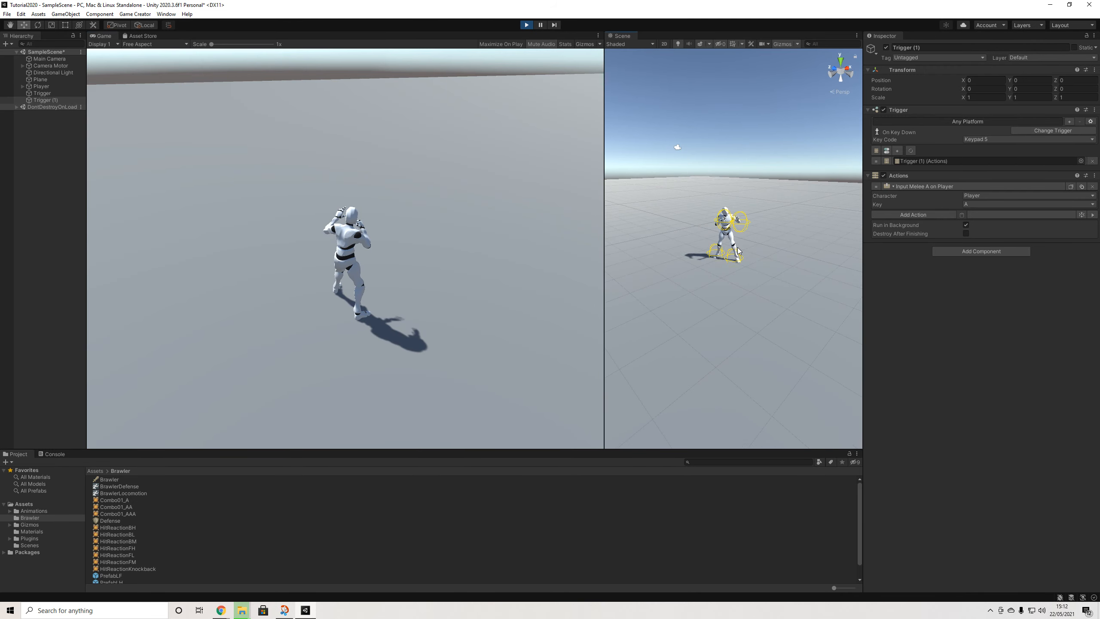
middle_click_drag(741, 262, 715, 289)
left_click_drag(715, 289, 862, 304, "alt")
scroll(732, 303, "down", 3)
left_click_drag(733, 303, 994, 279, "alt")
scroll(754, 282, "up", 5)
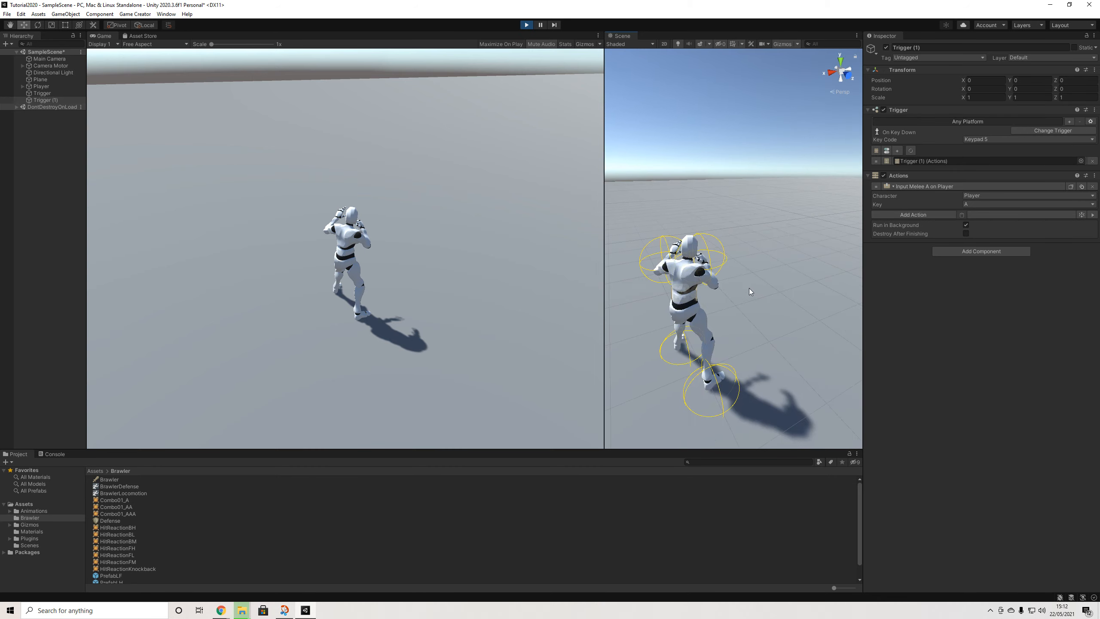
scroll(750, 288, "down", 2)
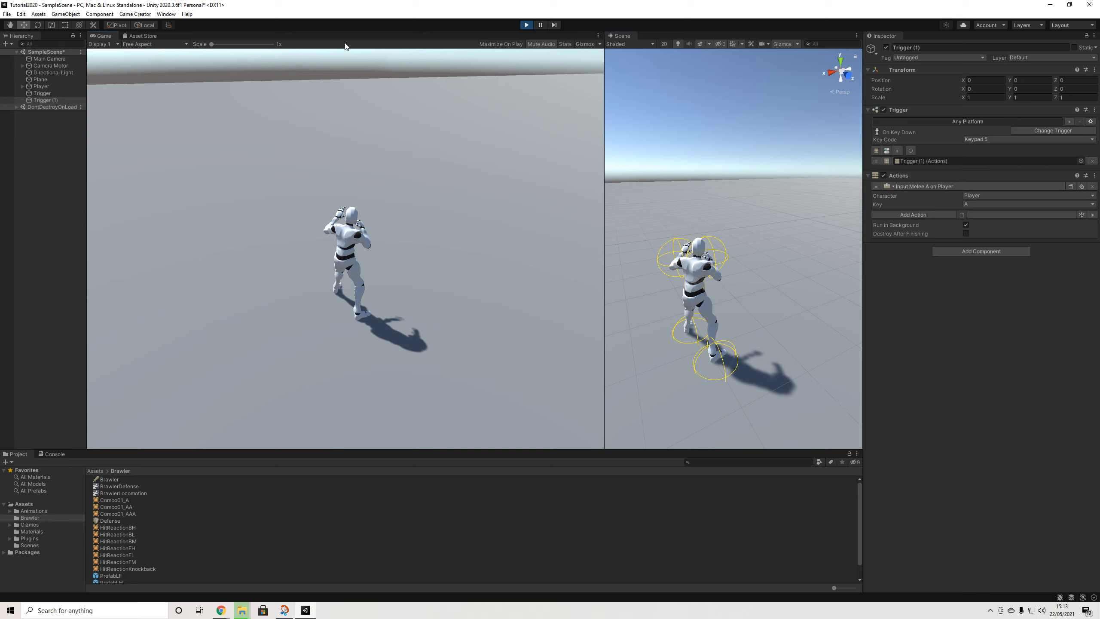
scroll(671, 245, "down", 3)
middle_click_drag(680, 253, 685, 262)
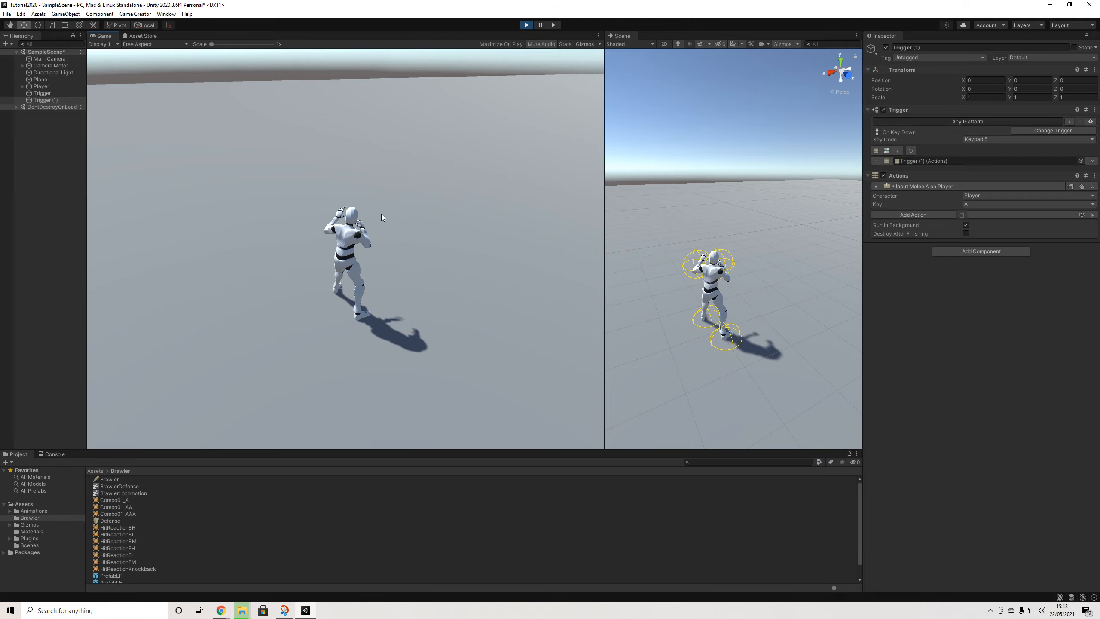
Trigger the melee combo repeatedly and examine the attack trails and hitbox gizmos in both views
key("KP_5")
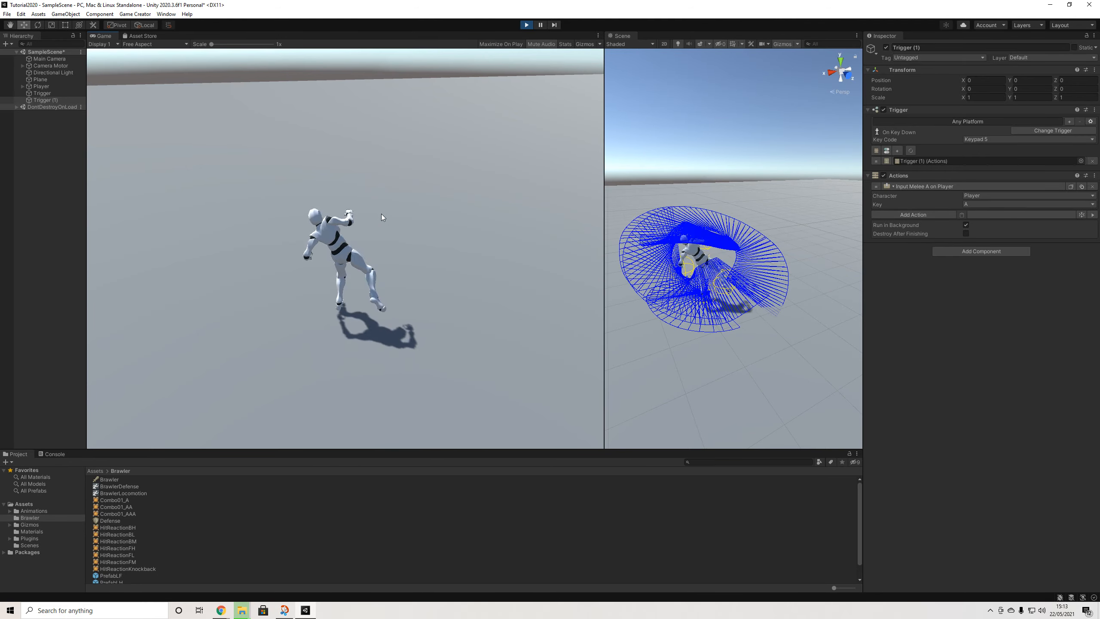
key("KP_5")
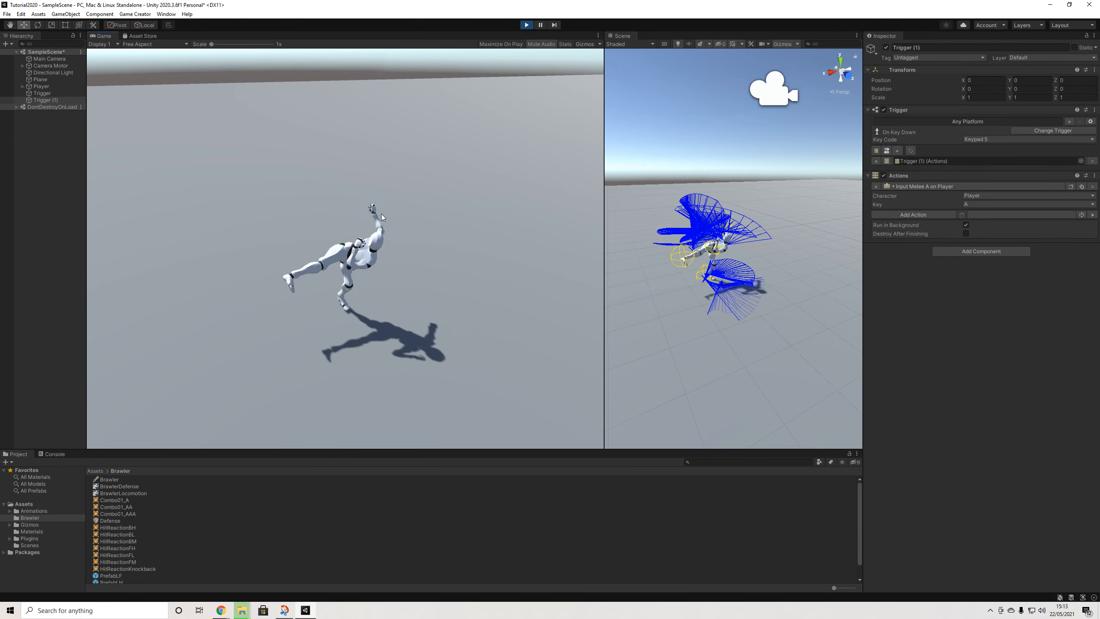
key("KP_5")
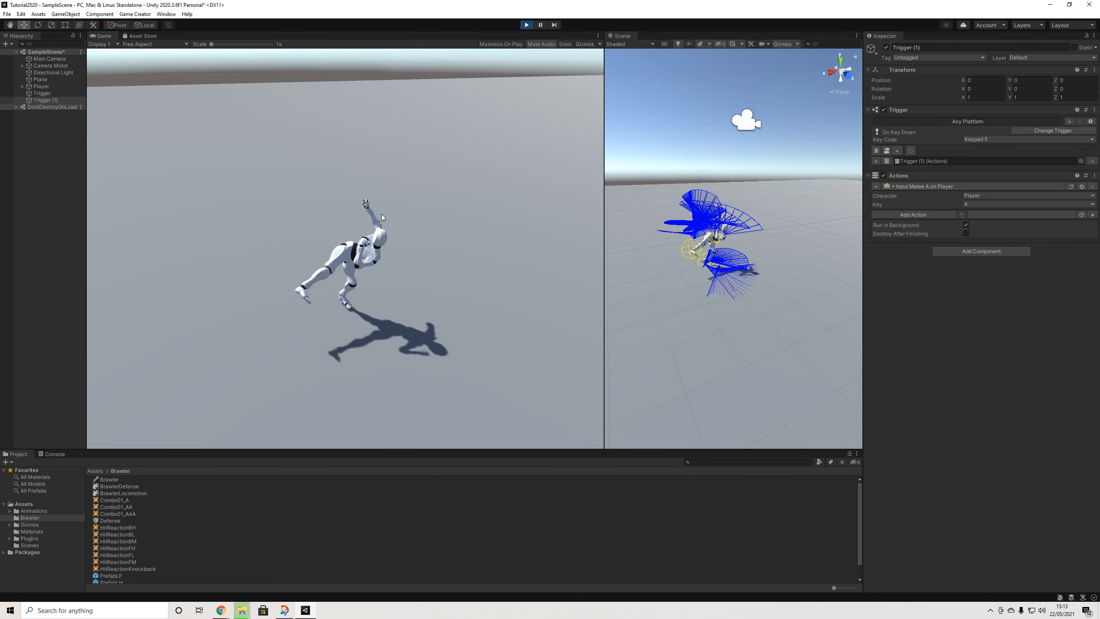
key("KP_5")
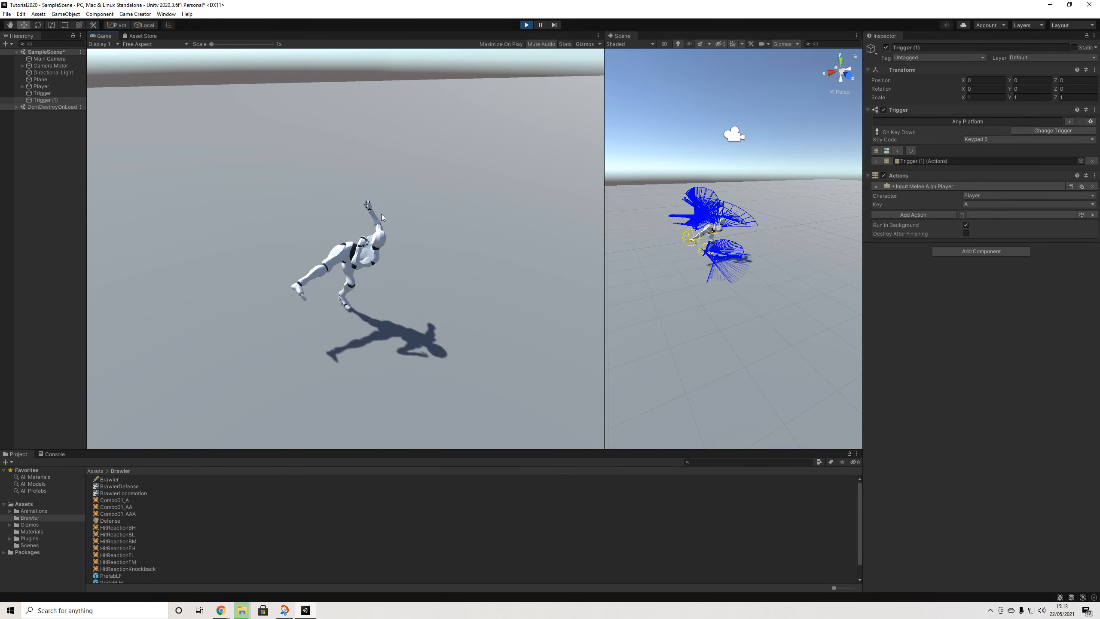
key("KP_5")
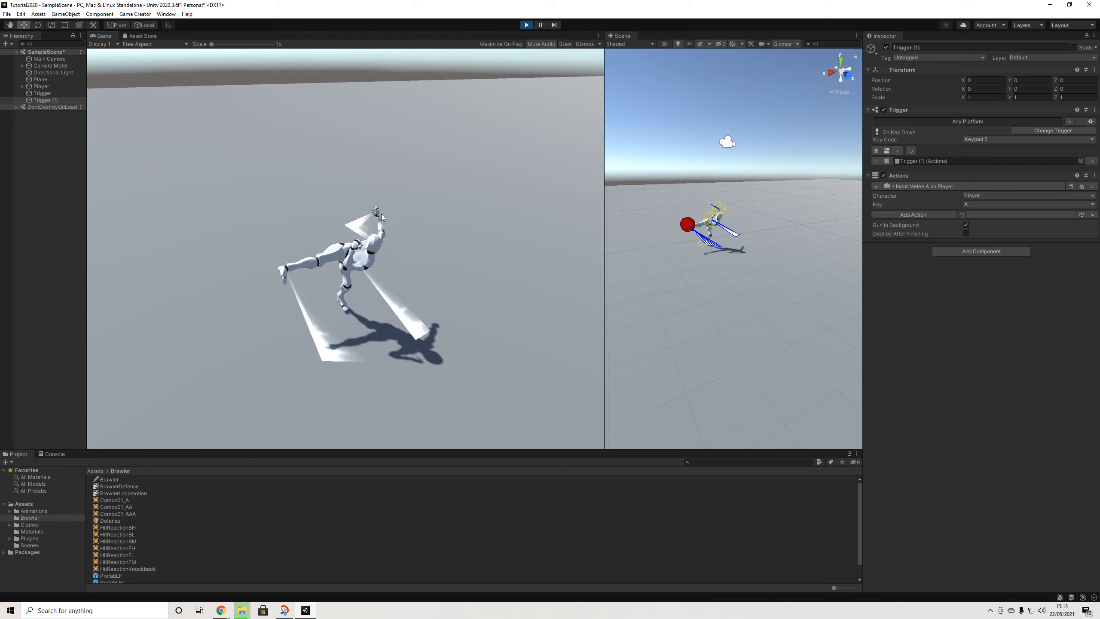
key("KP_5")
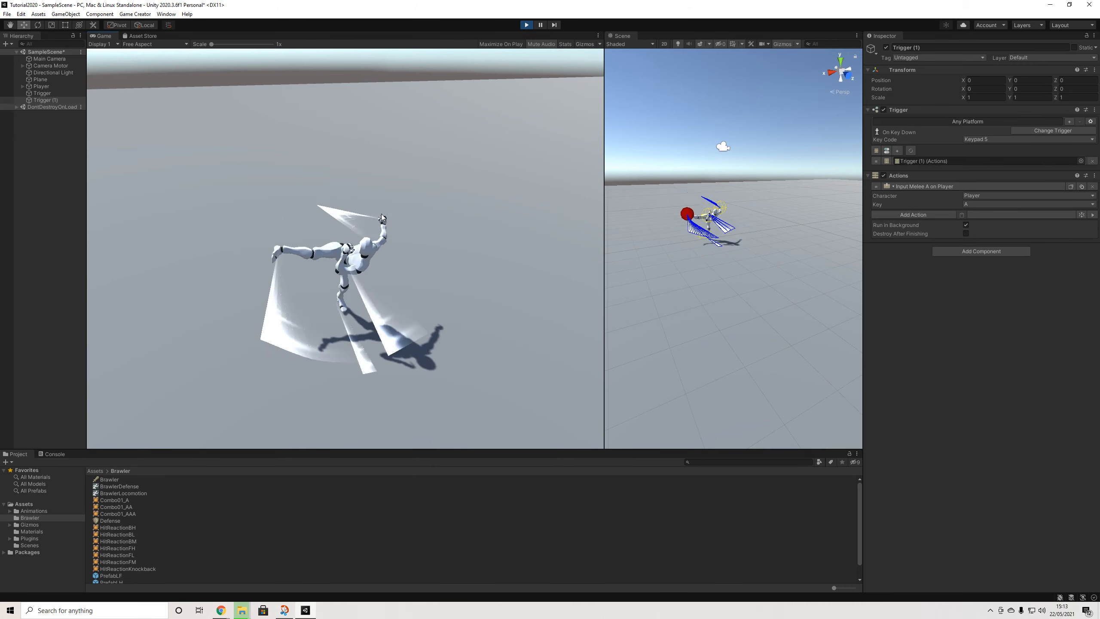
key("KP_5")
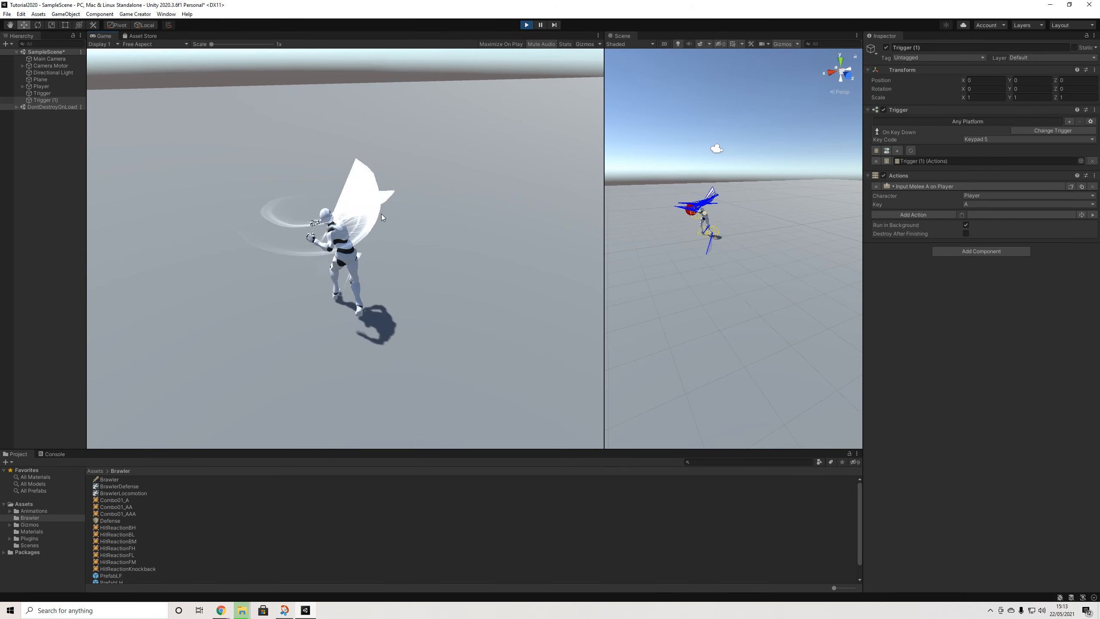
key("KP_5")
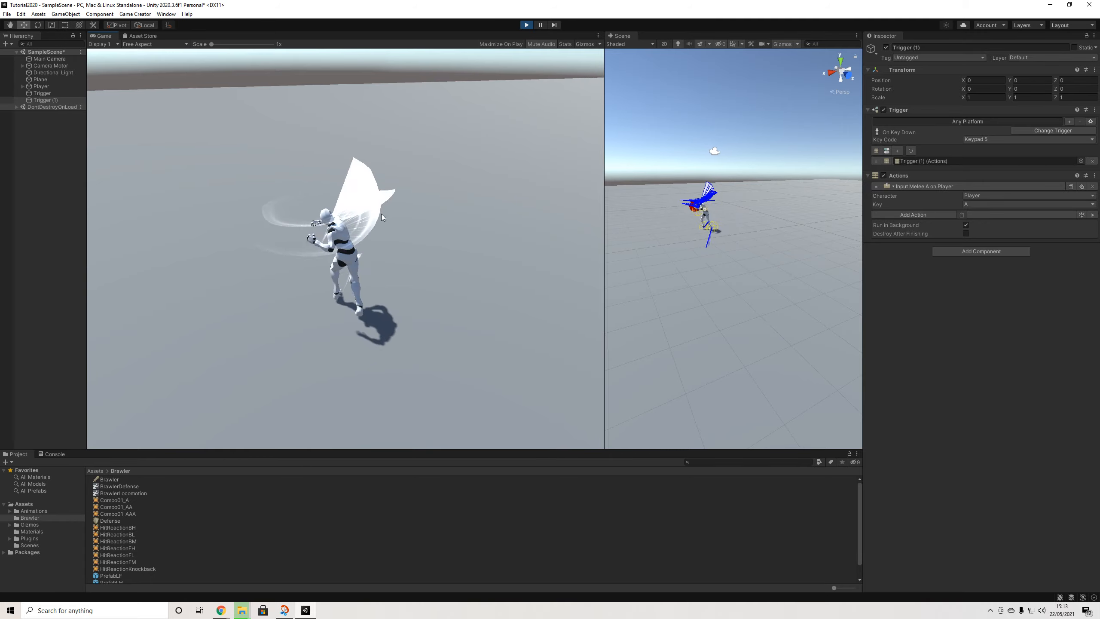
key("KP_5")
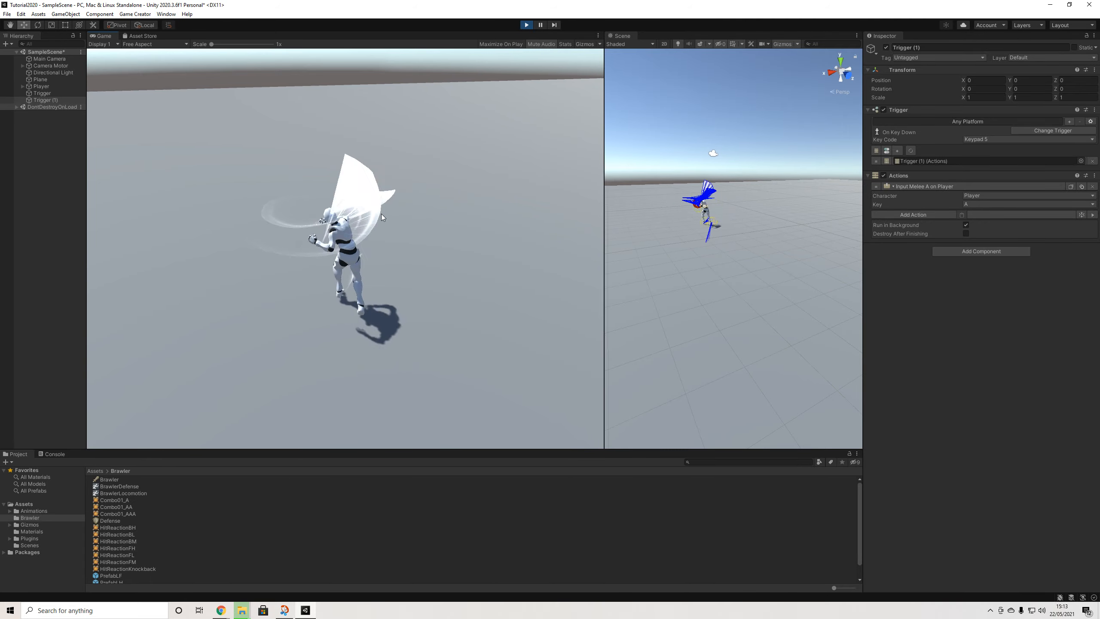
key("KP_5")
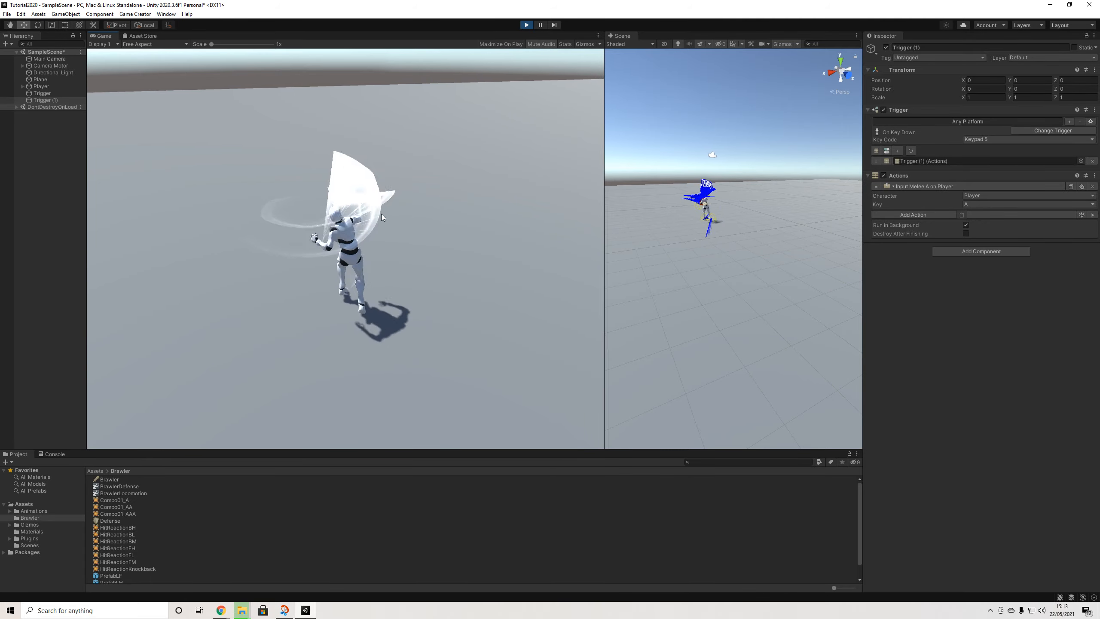
key("KP_5")
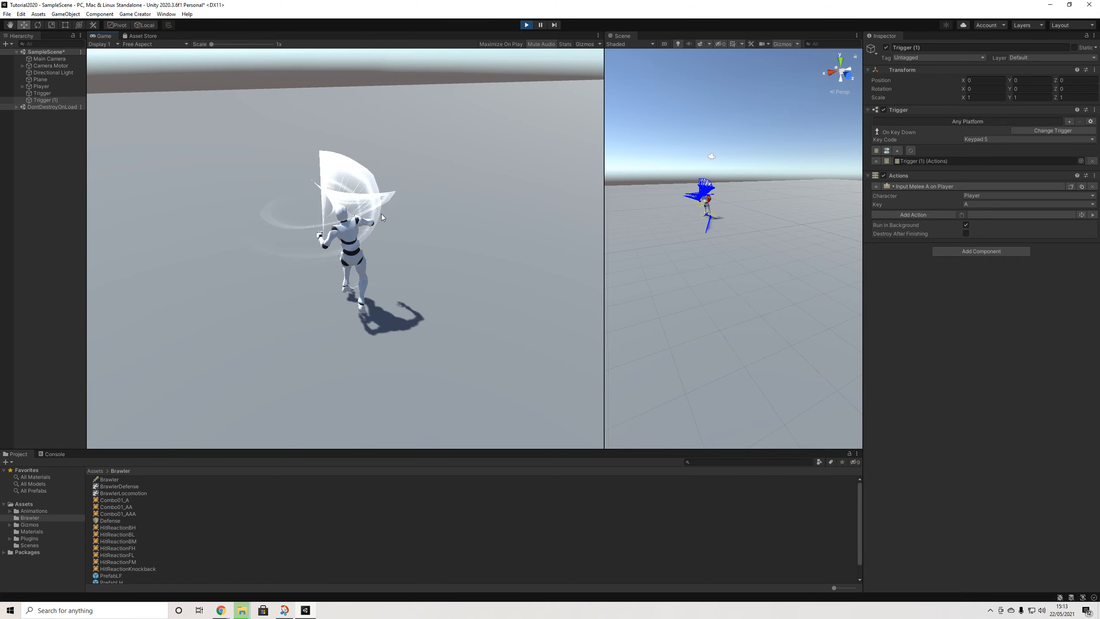
key("KP_5")
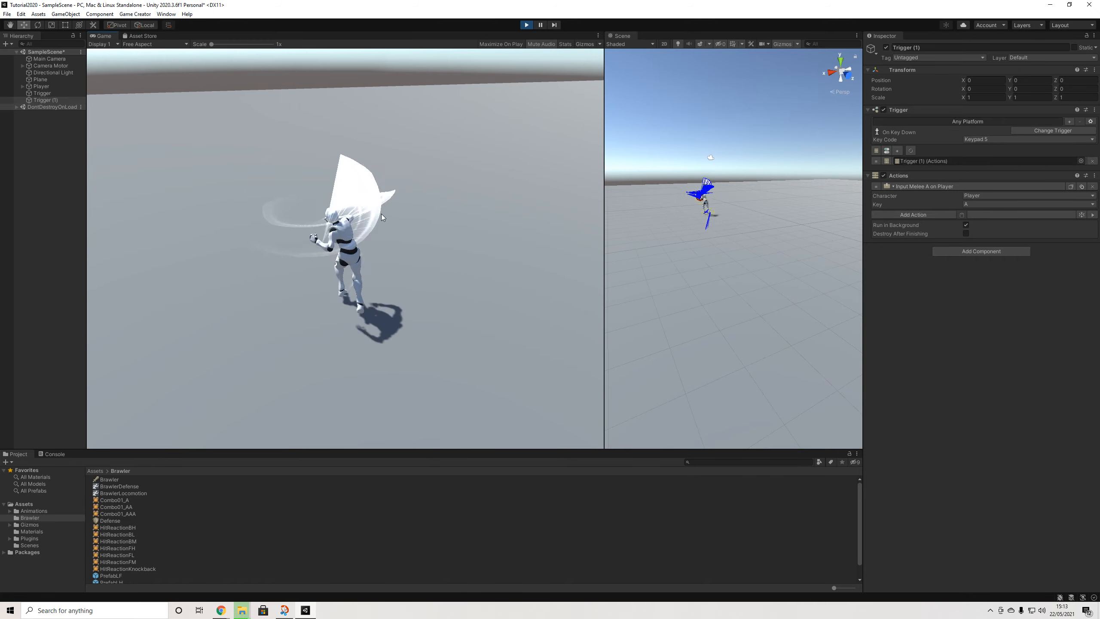
key("KP_5")
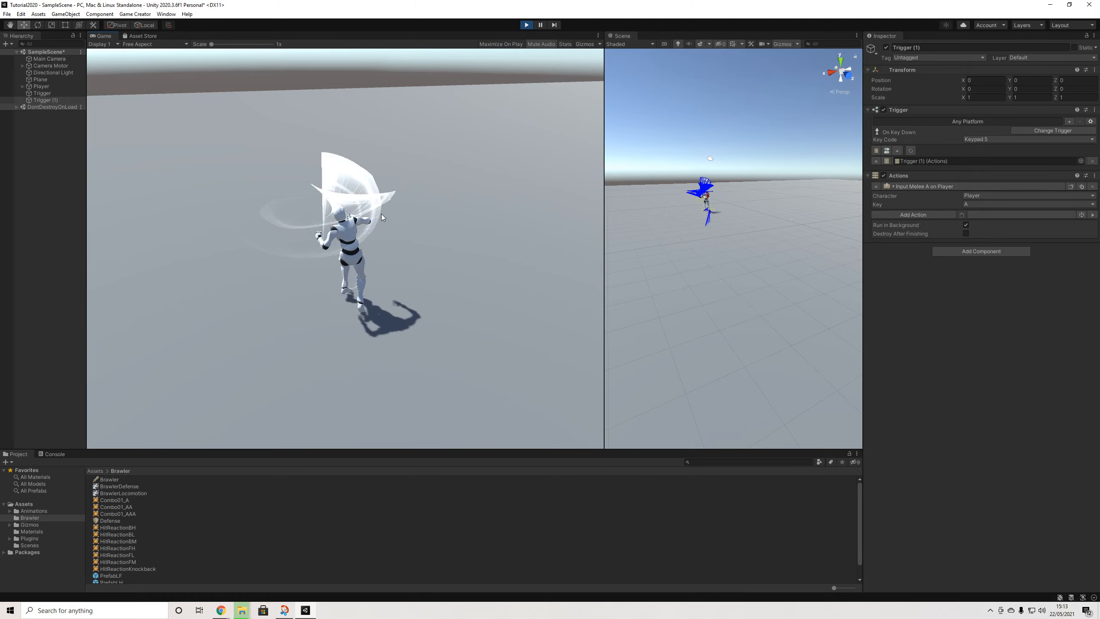
Run the character to another spot on the plane and test the melee attacks from there
key("d")
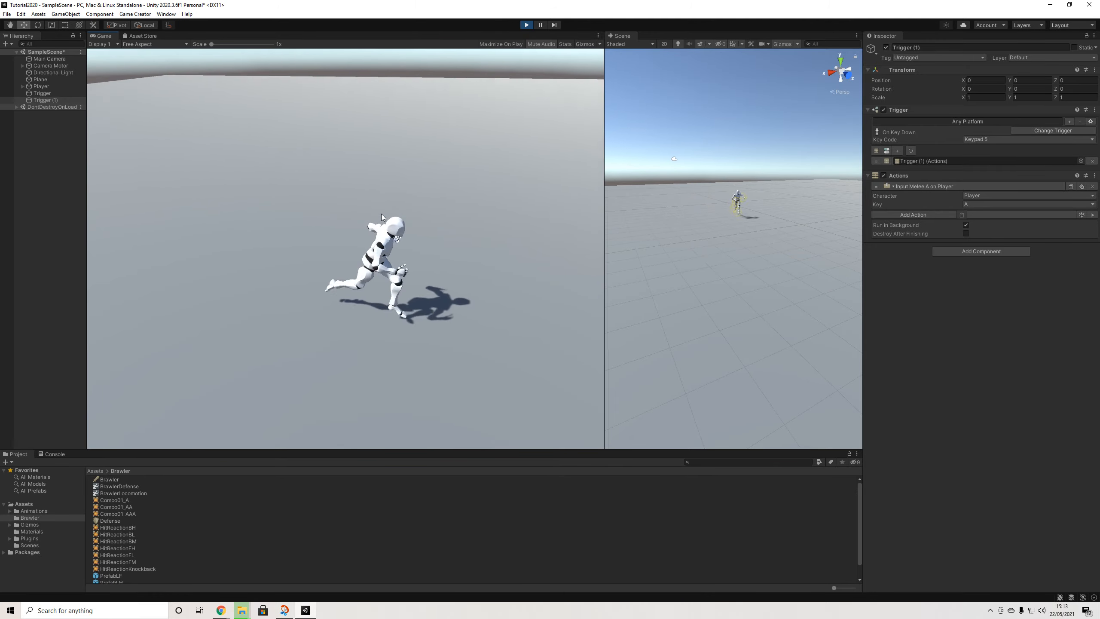
key("KP_5")
key("KP_5")
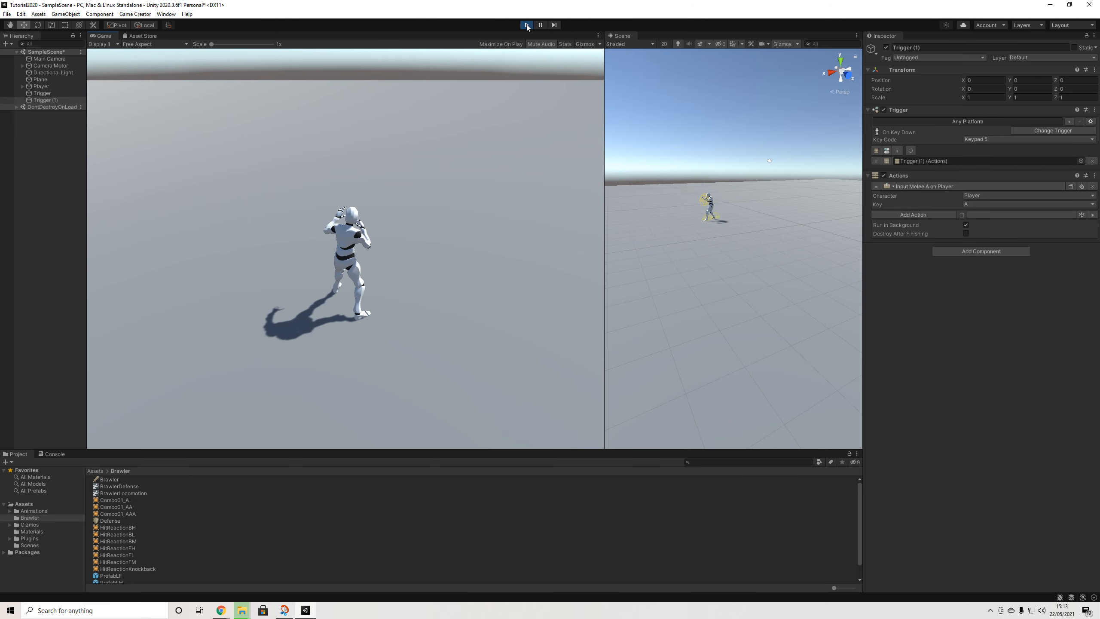
key("KP_5")
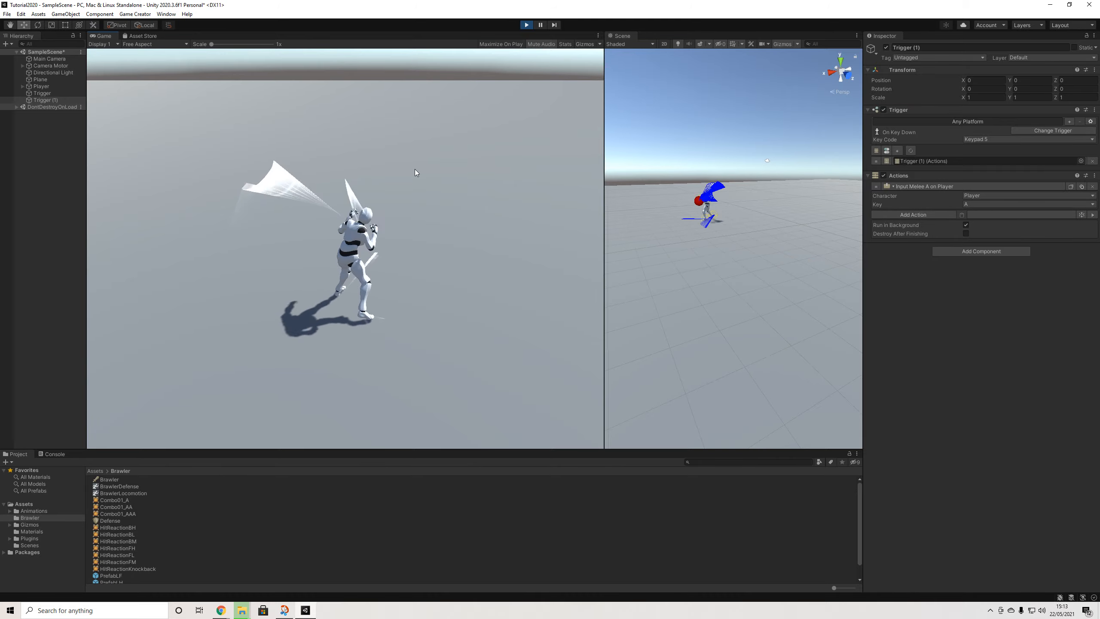
Perform another melee attack, and run the character in different directions across the plane
key("KP_5")
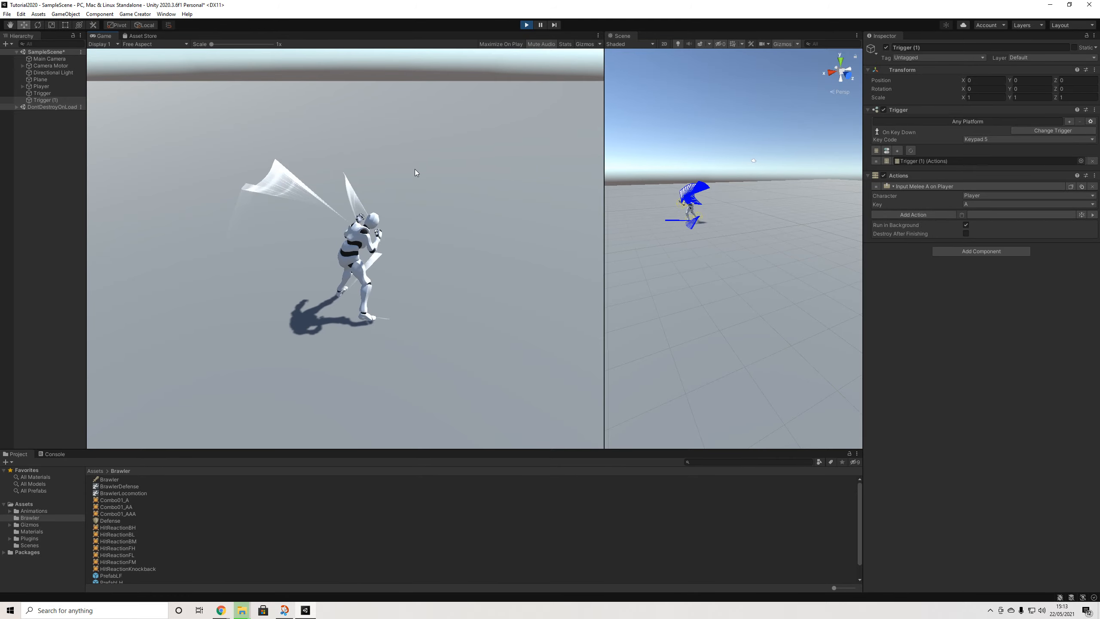
key("d")
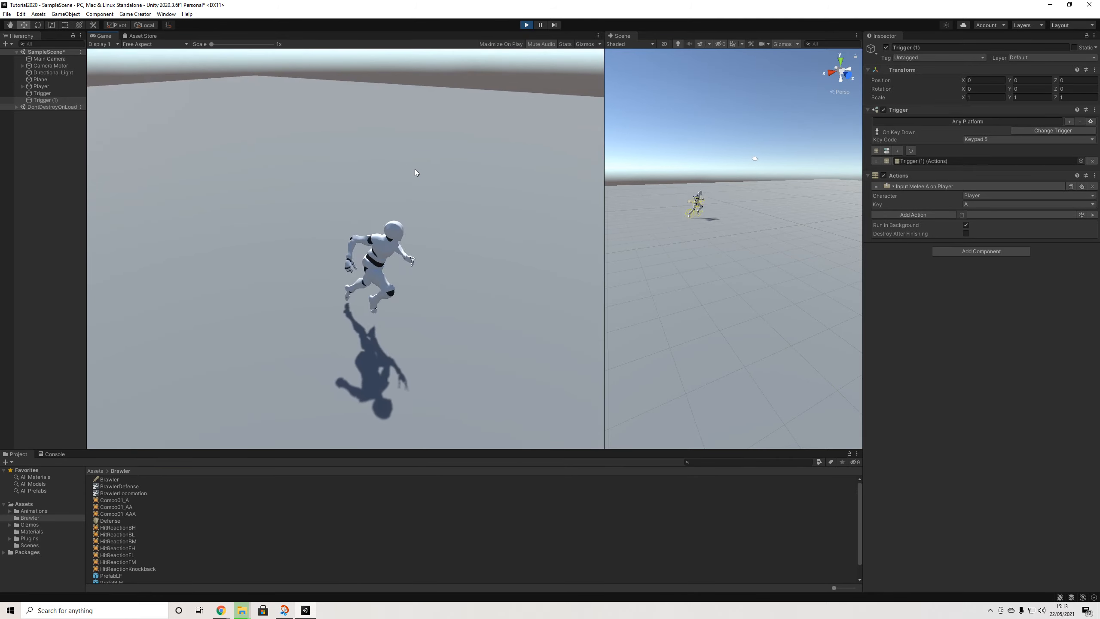
key("s")
key("d")
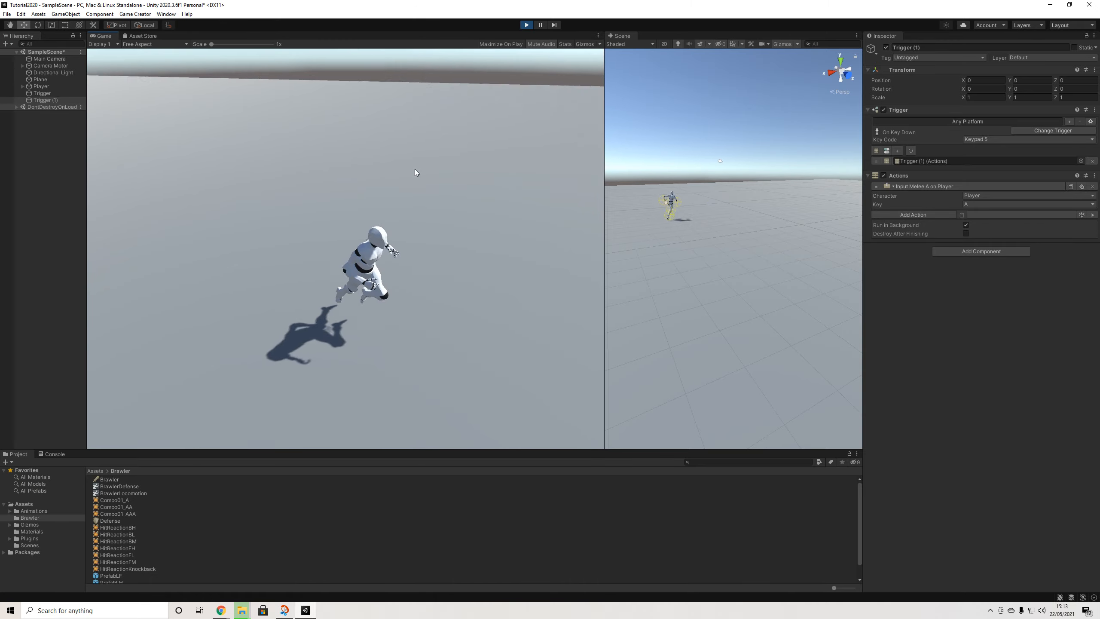
key("w")
key("a")
key("s")
key("d")
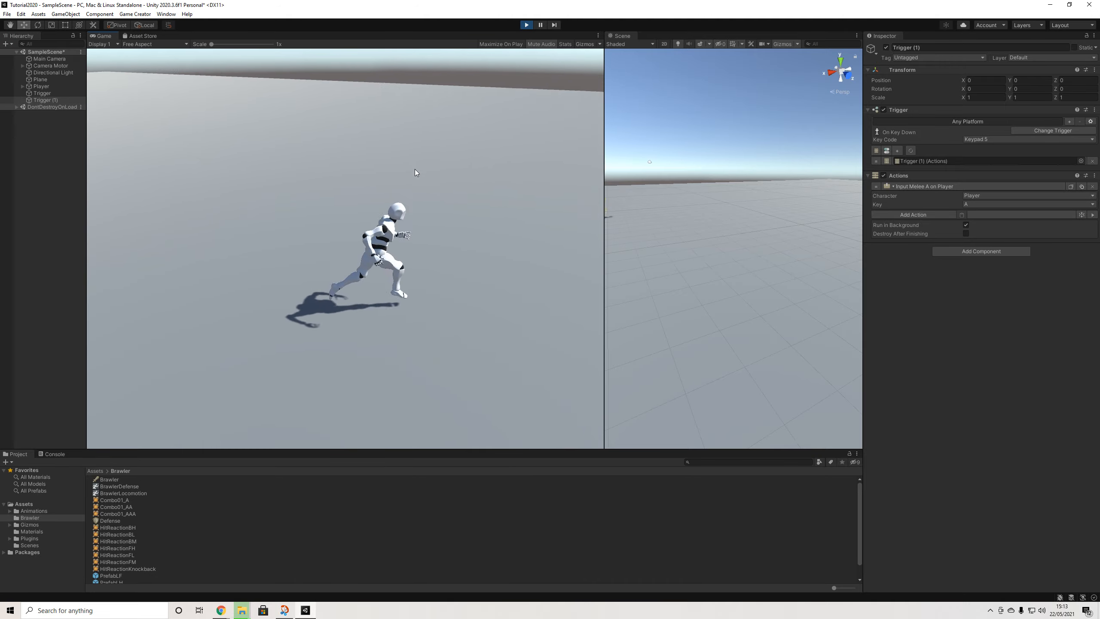
key("w")
key("a")
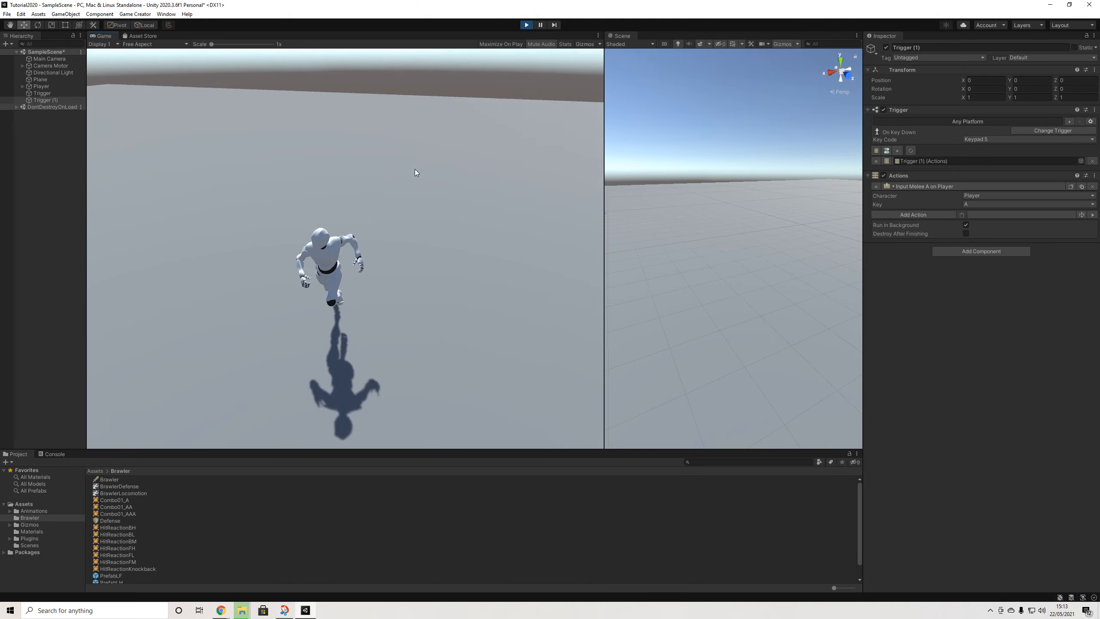
Trigger the melee combo at several spots on the plane, comparing attack trails with the hitbox gizmos
key("KP_5")
key("KP_5")
key("KP_5")
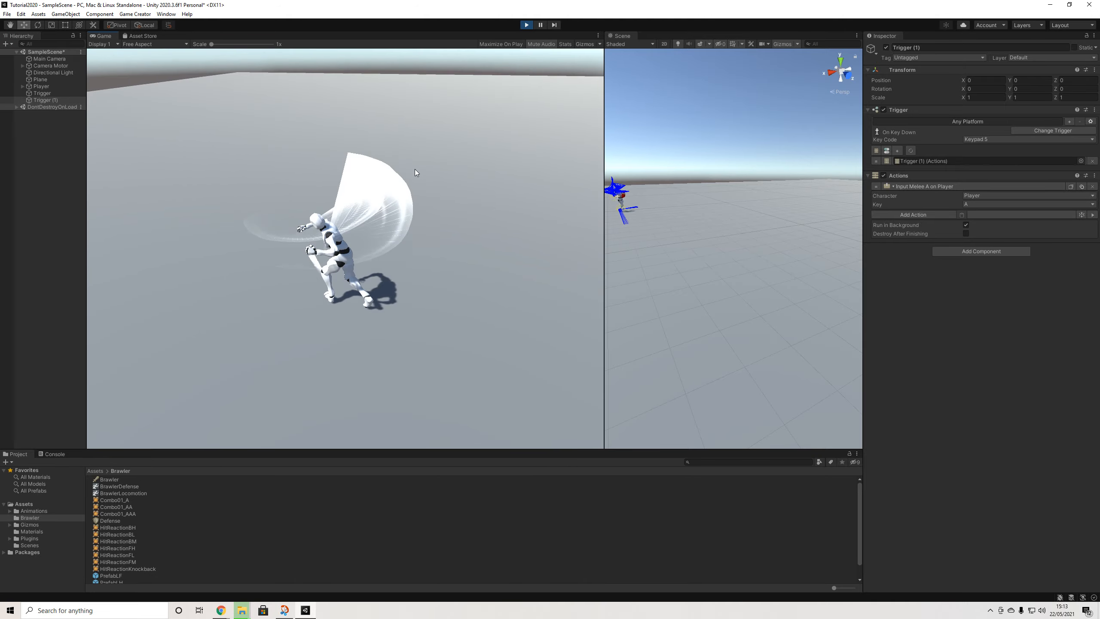
key("w")
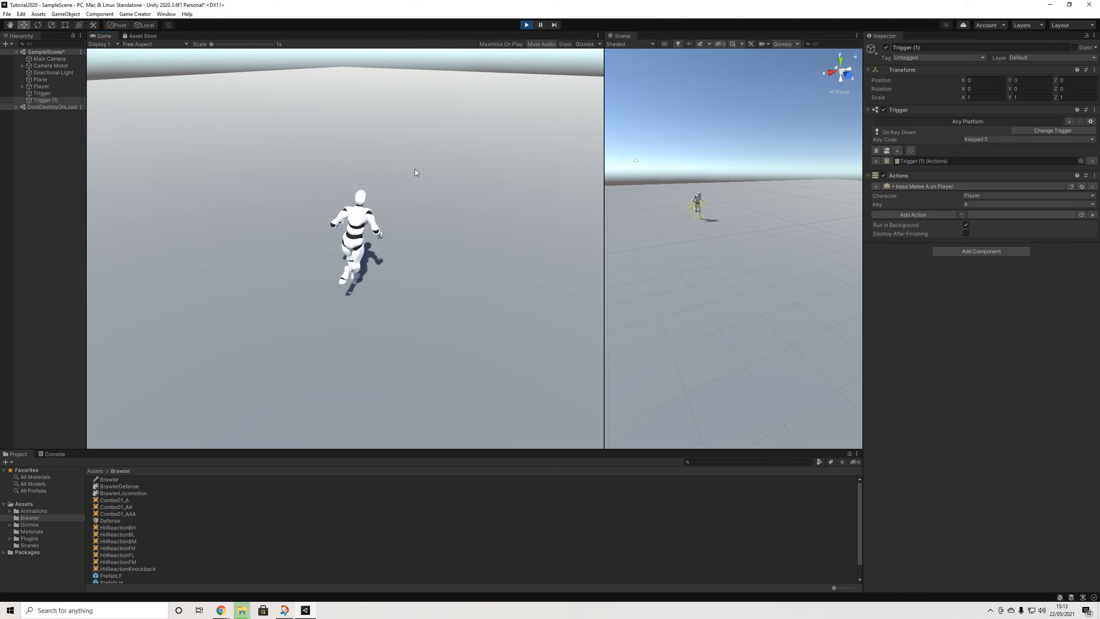
key("KP_5")
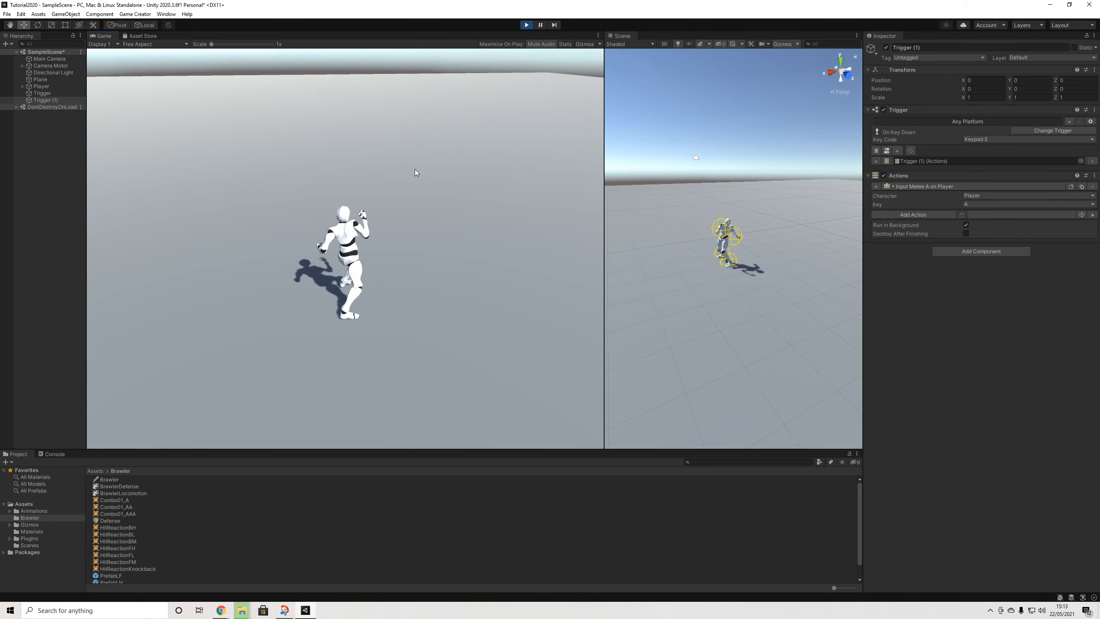
key("KP_5")
key("KP_5")
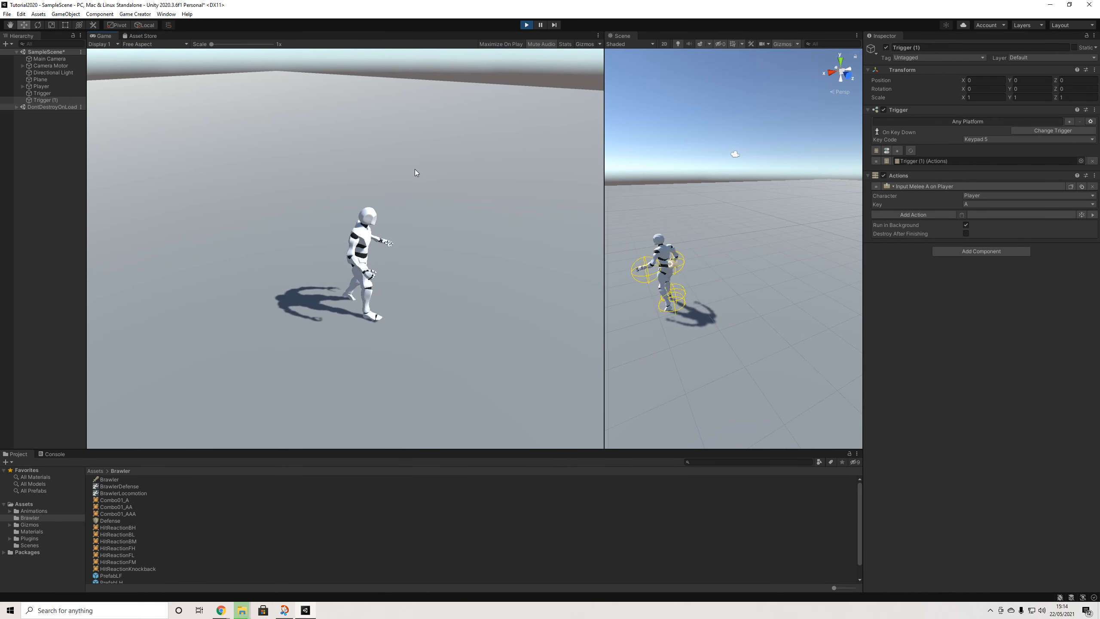
key("d")
key("KP_5")
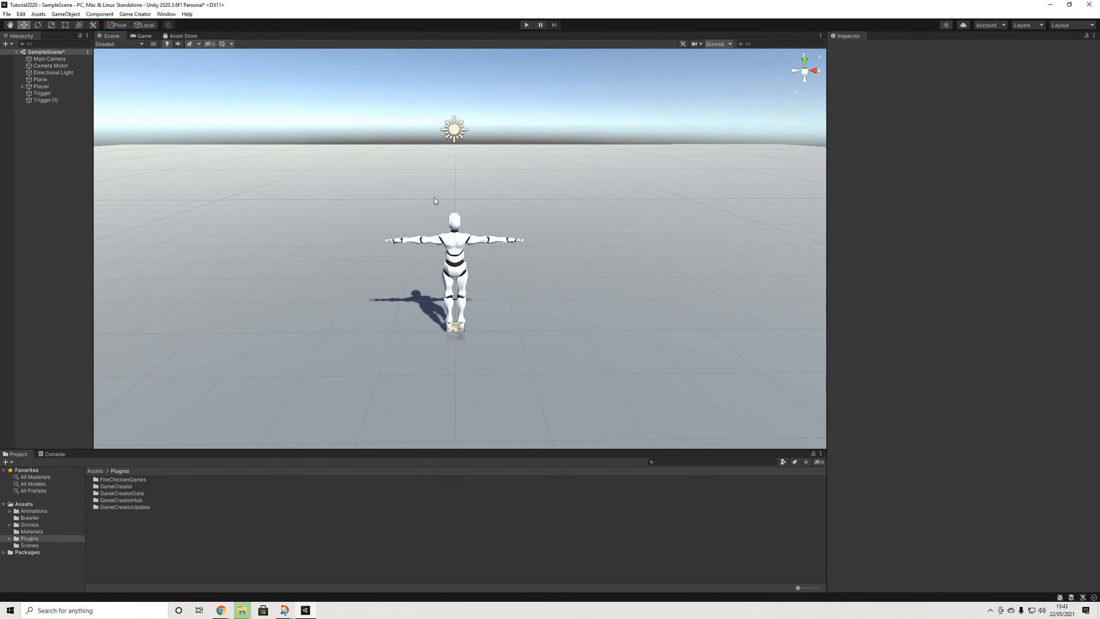
Add a Game Creator Character, not a Player, to the scene root
right_click(50, 125)
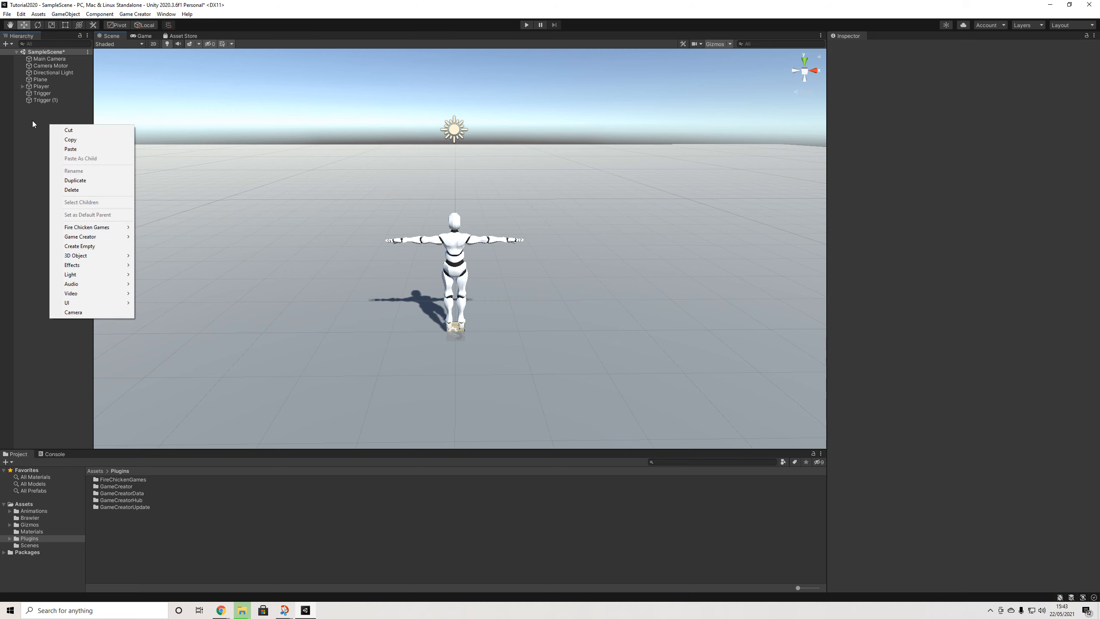
left_click(33, 123)
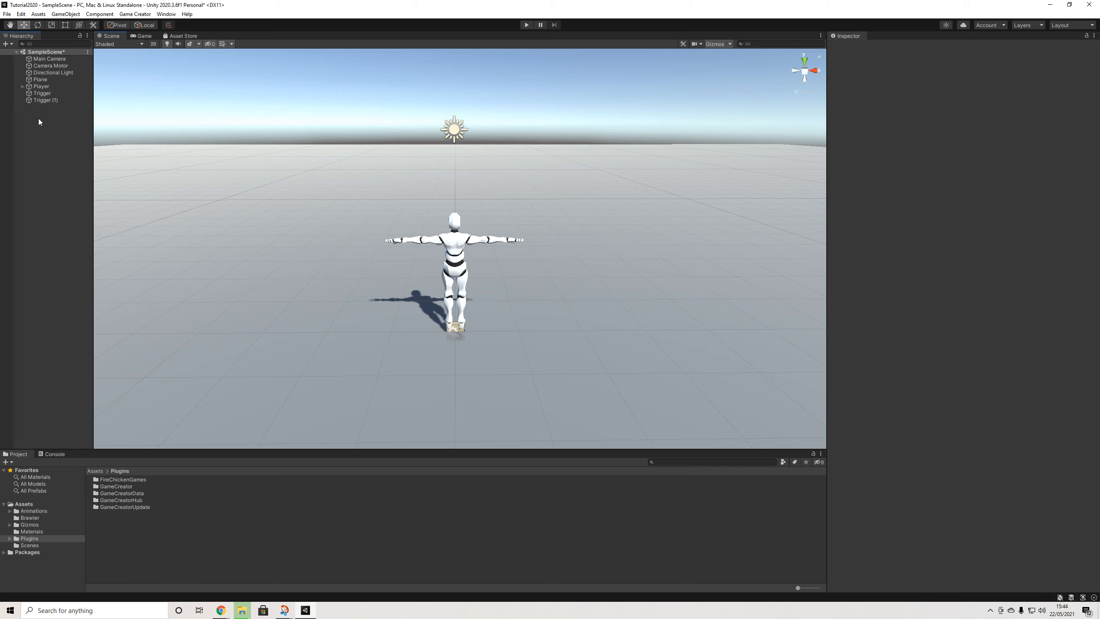
right_click(38, 118)
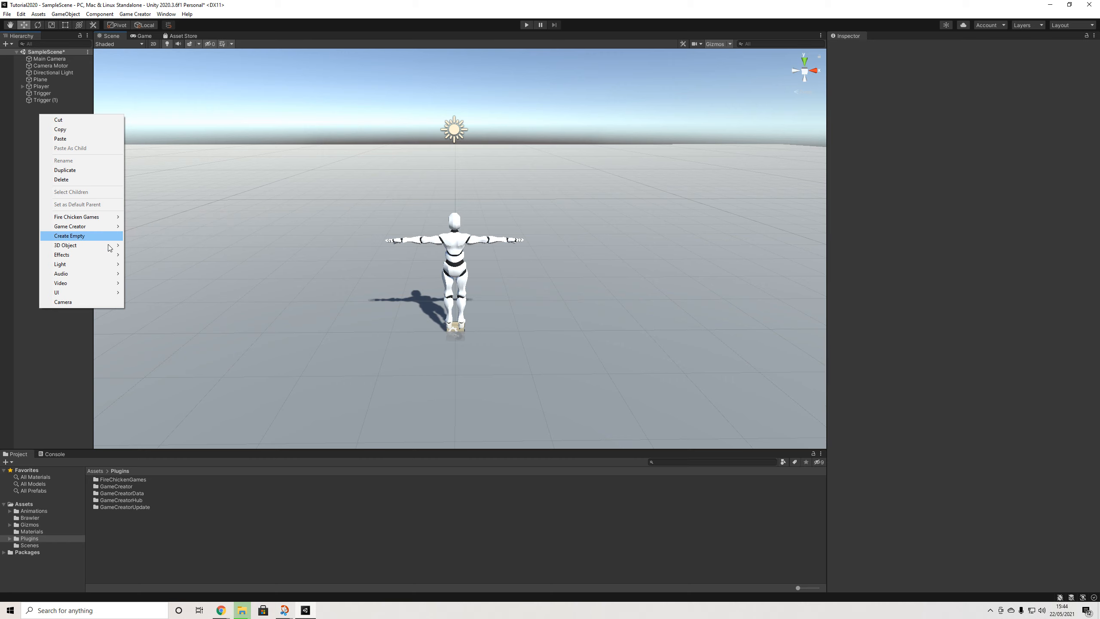
mouse_move(101, 253)
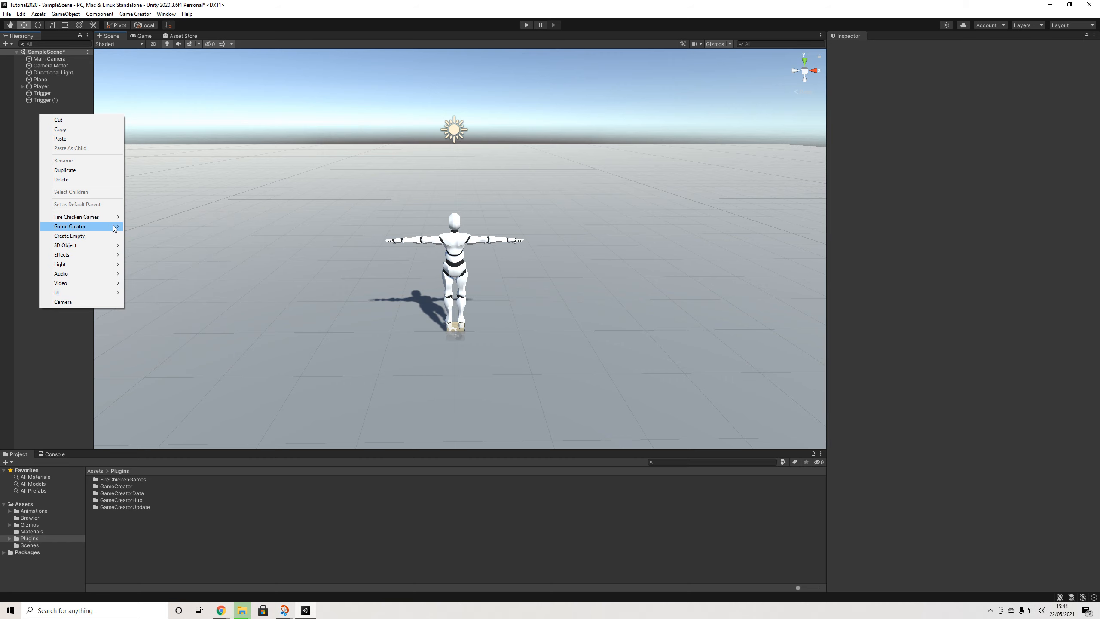
mouse_move(114, 228)
mouse_move(165, 256)
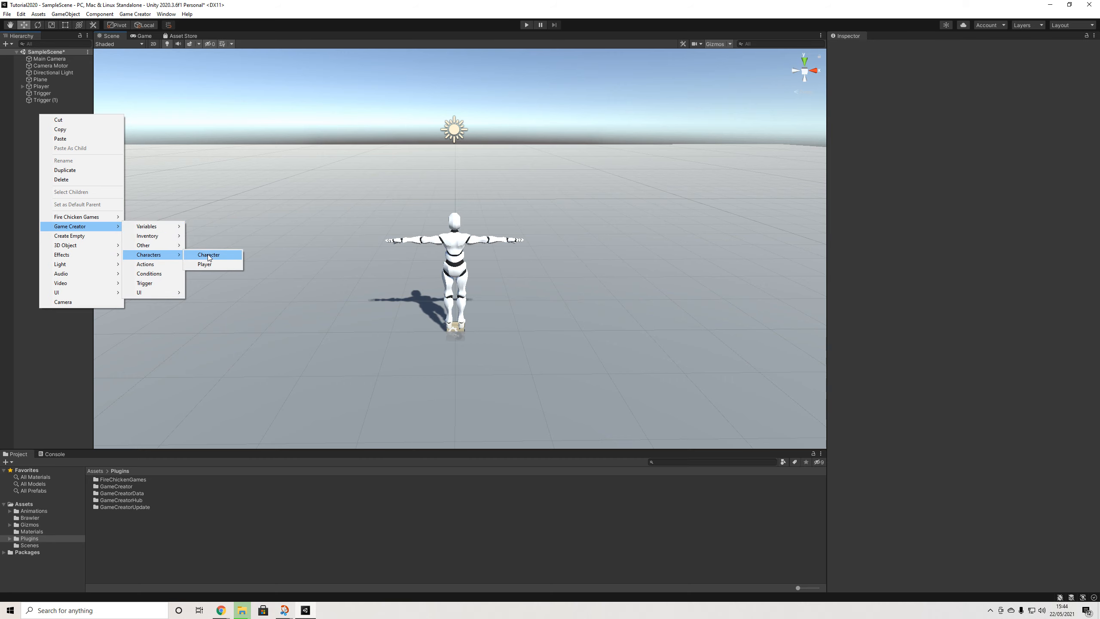
left_click(210, 256)
Move the new character to Z 5.61 in front of the player and rotate it 180 degrees about Y
left_click_drag(536, 236, 387, 257, "alt")
left_click_drag(478, 306, 682, 242)
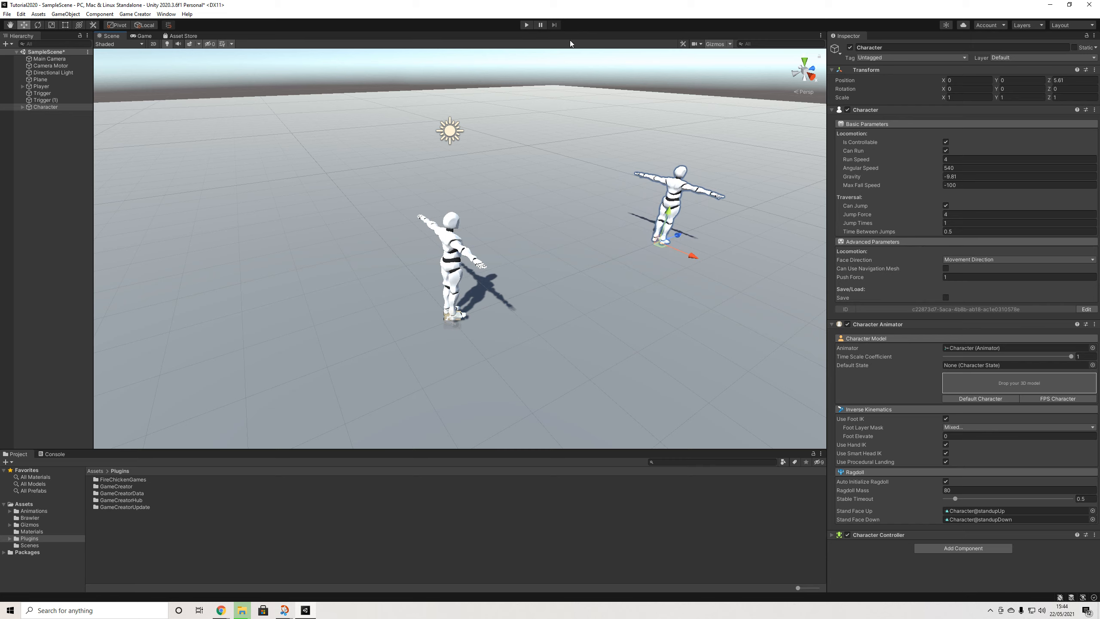
left_click(38, 24)
left_click_drag(662, 258, 423, 181)
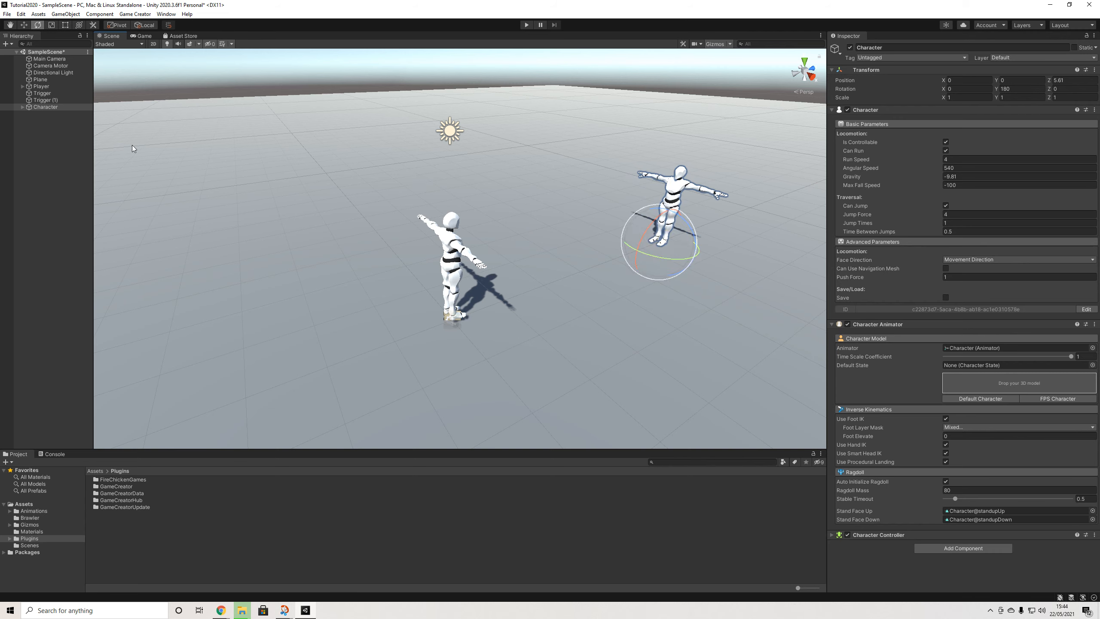
Apply the Red material from the Materials folder to the new character's Body mesh
left_click(22, 107)
left_click(28, 114)
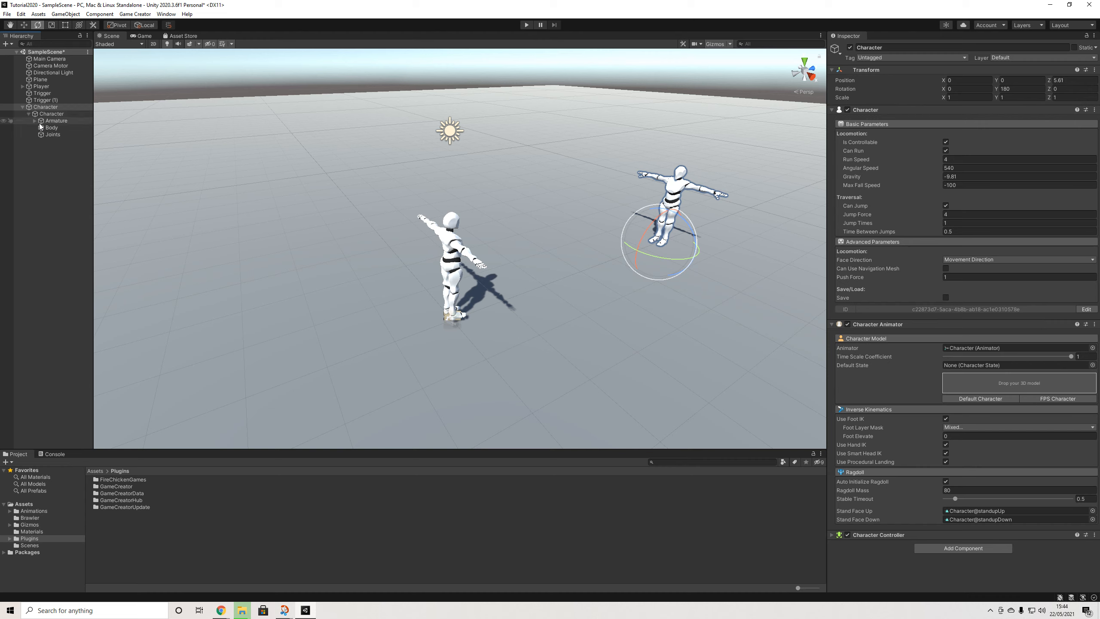
left_click(51, 128)
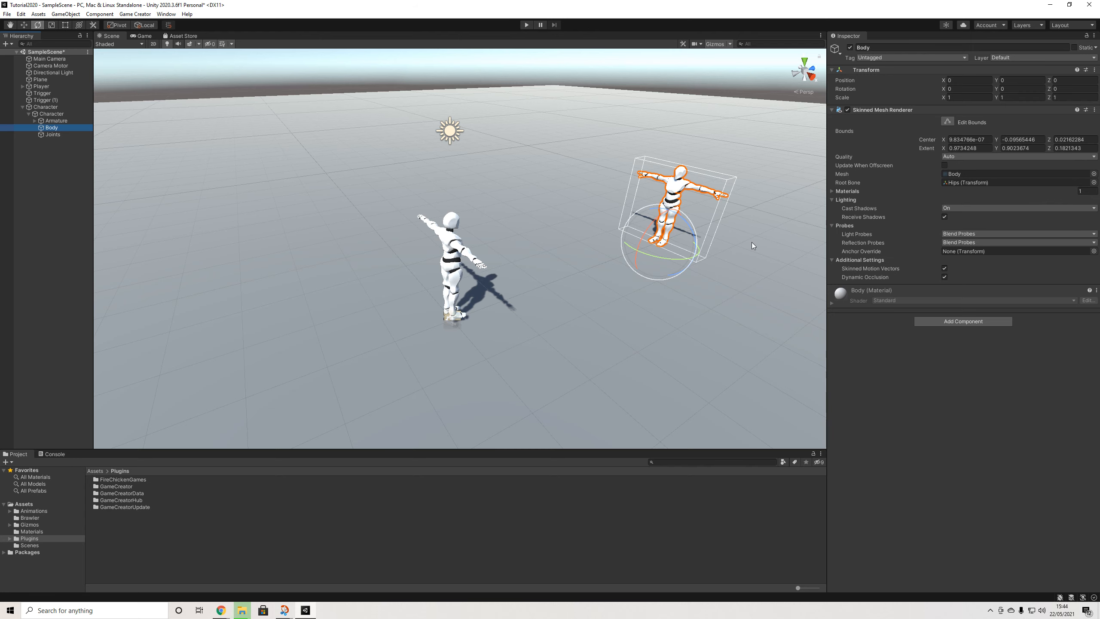
left_click(849, 304)
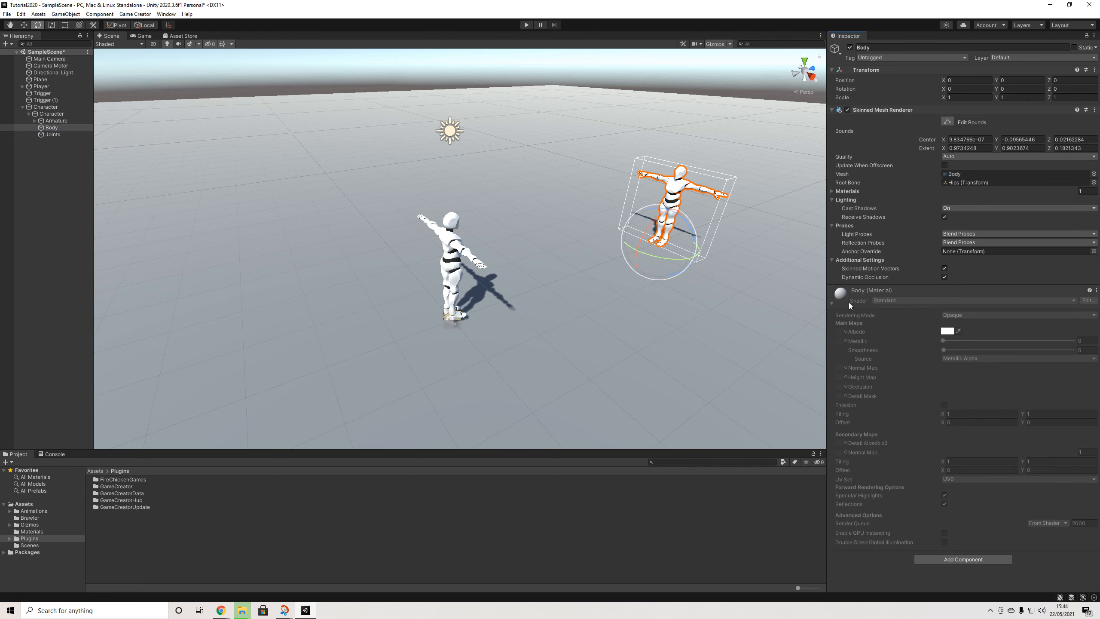
left_click(33, 532)
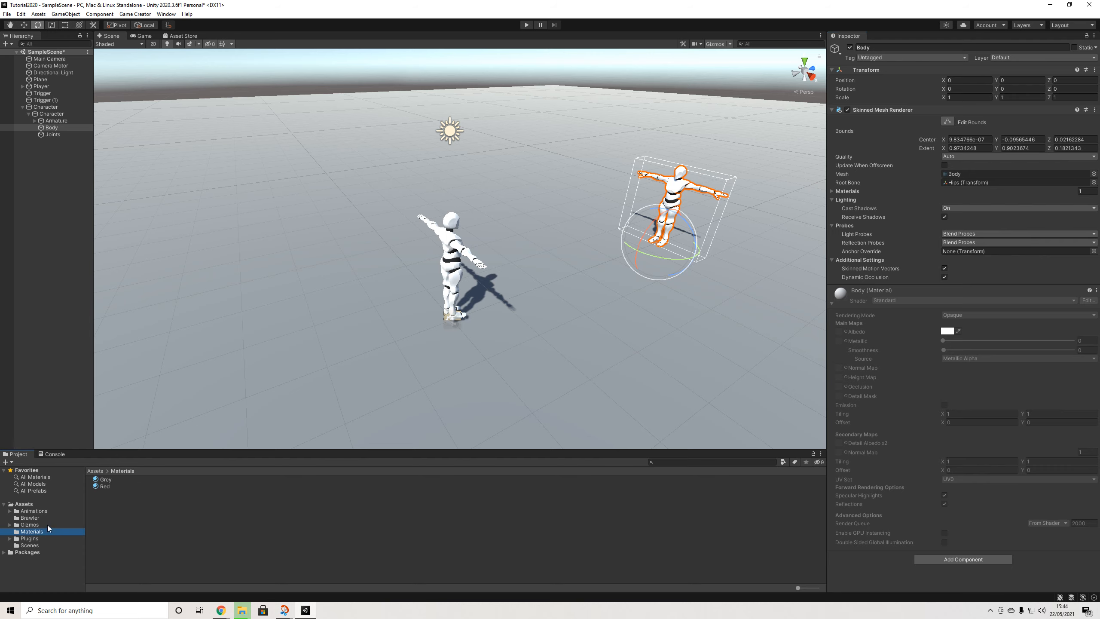
left_click_drag(104, 486, 673, 188)
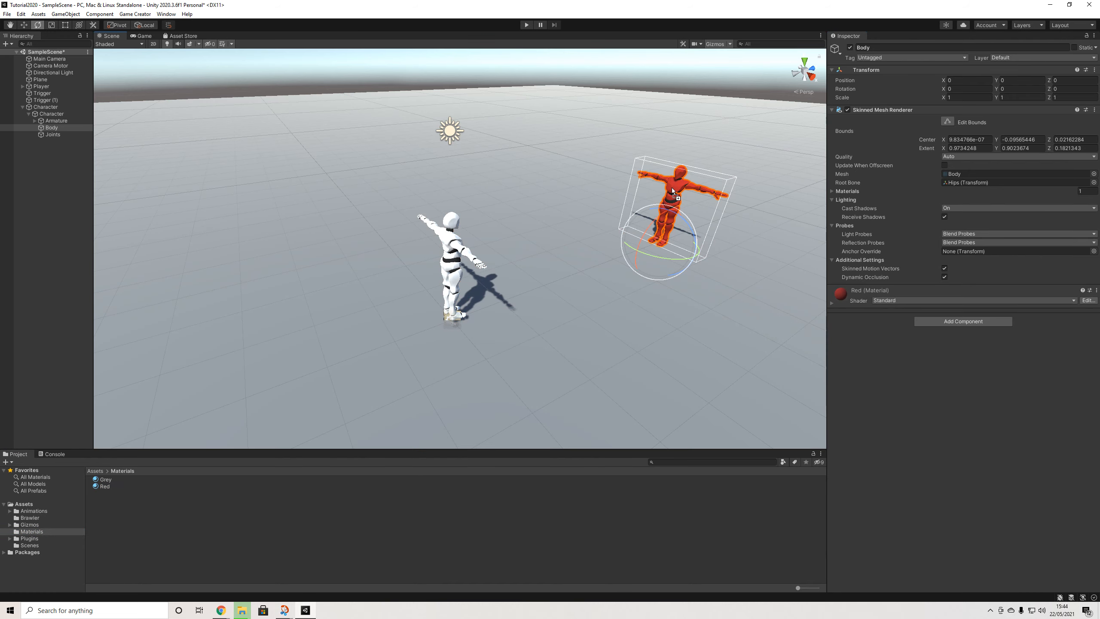
left_click_drag(597, 264, 666, 253, "alt")
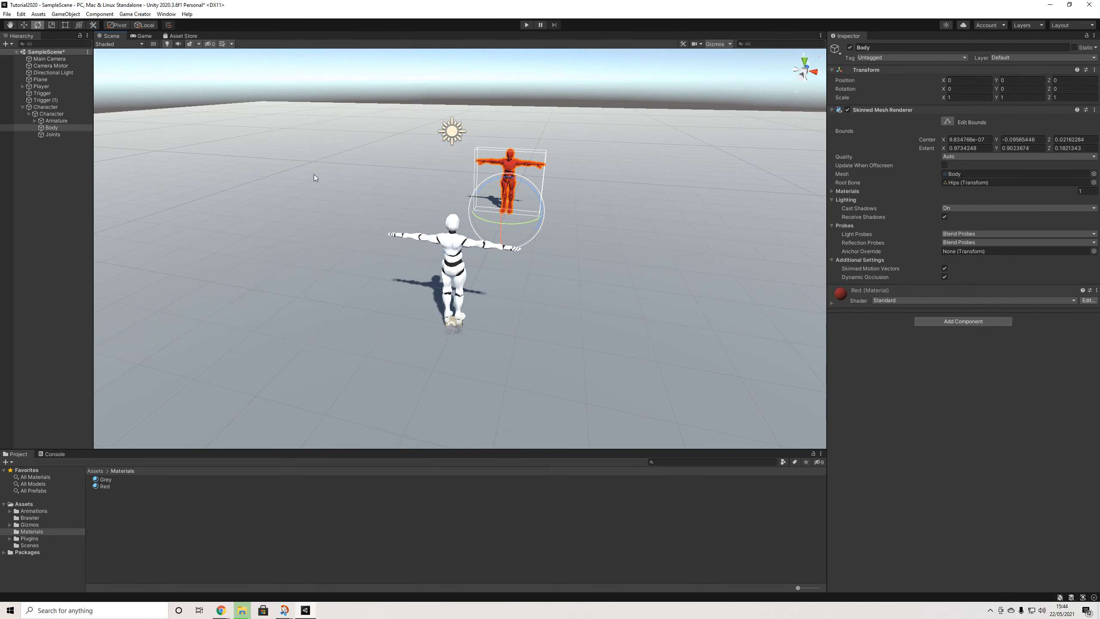
Add the Character Melee and Trigger components to the root Character object
left_click(45, 107)
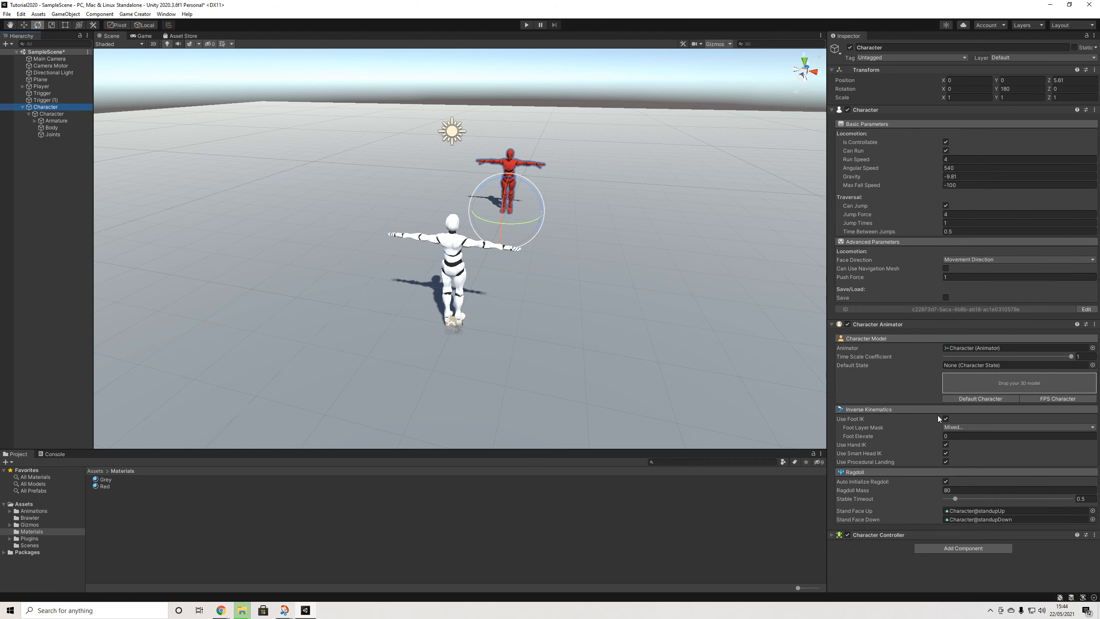
left_click(949, 548)
type("mel")
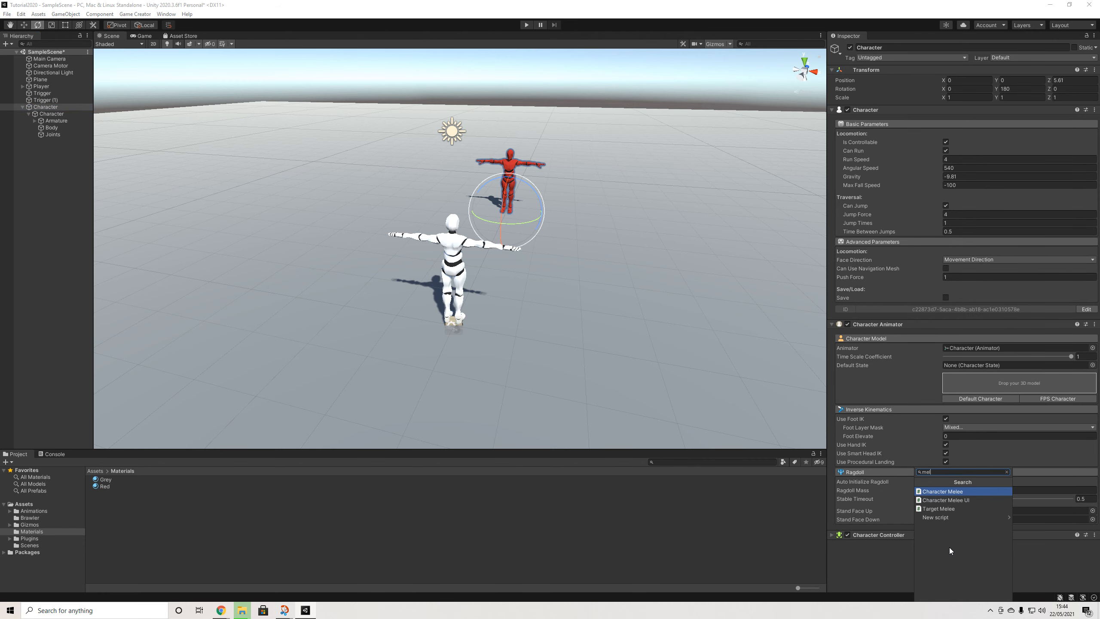
key("Return")
left_click(936, 554)
type("trig")
key("Return")
Create a new Actions object for the character's On Start trigger and remove the empty Actions slot
scroll(937, 555, "down", 2)
left_click(851, 563)
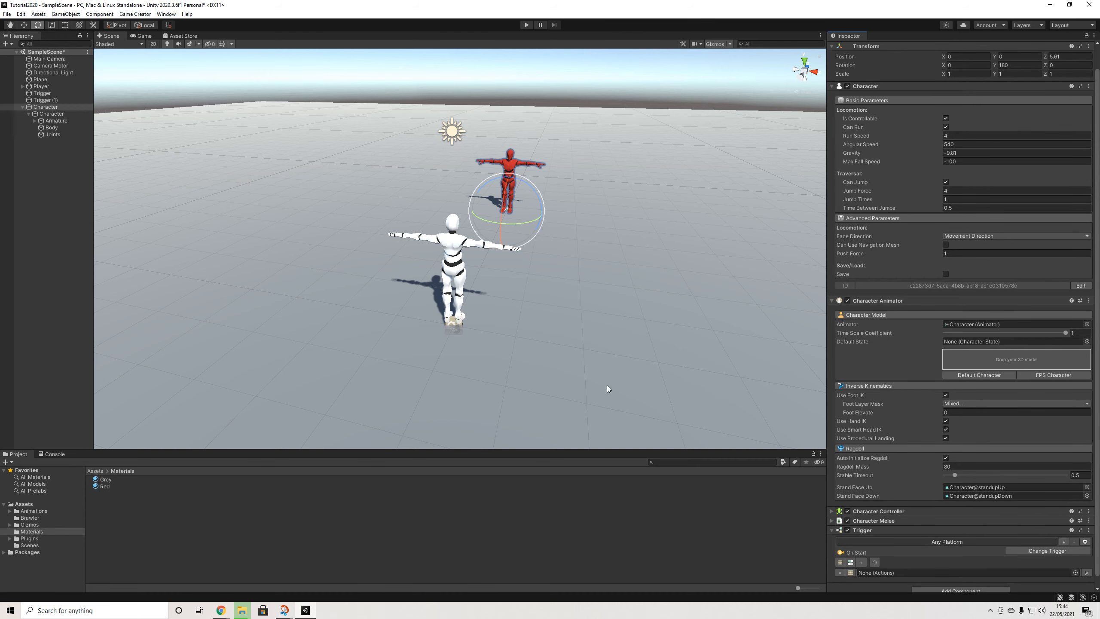
left_click(863, 562)
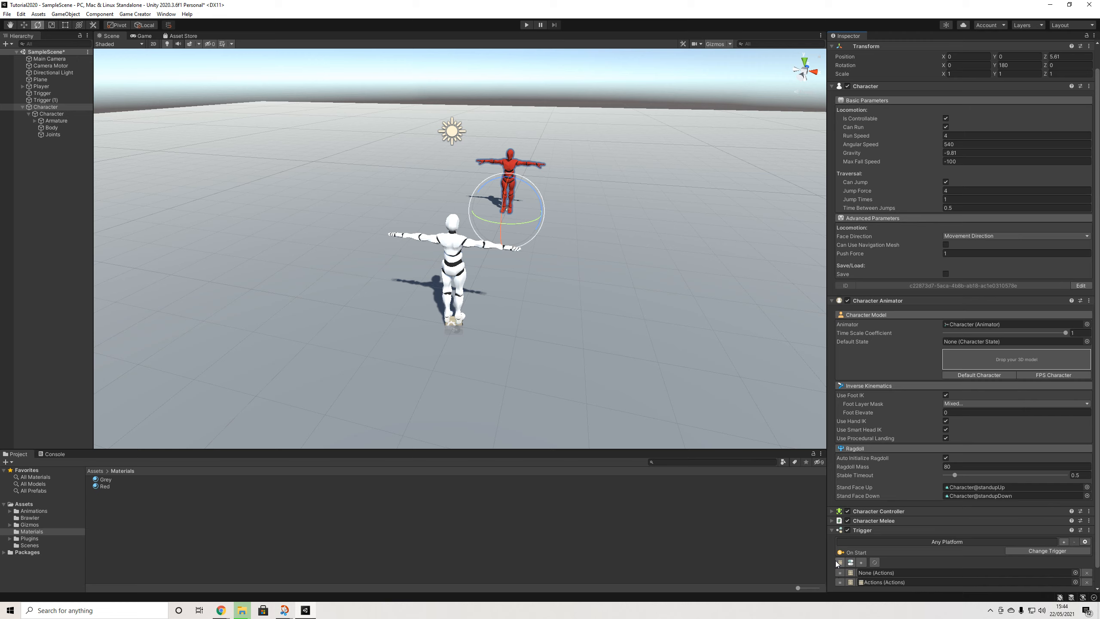
left_click(1089, 572)
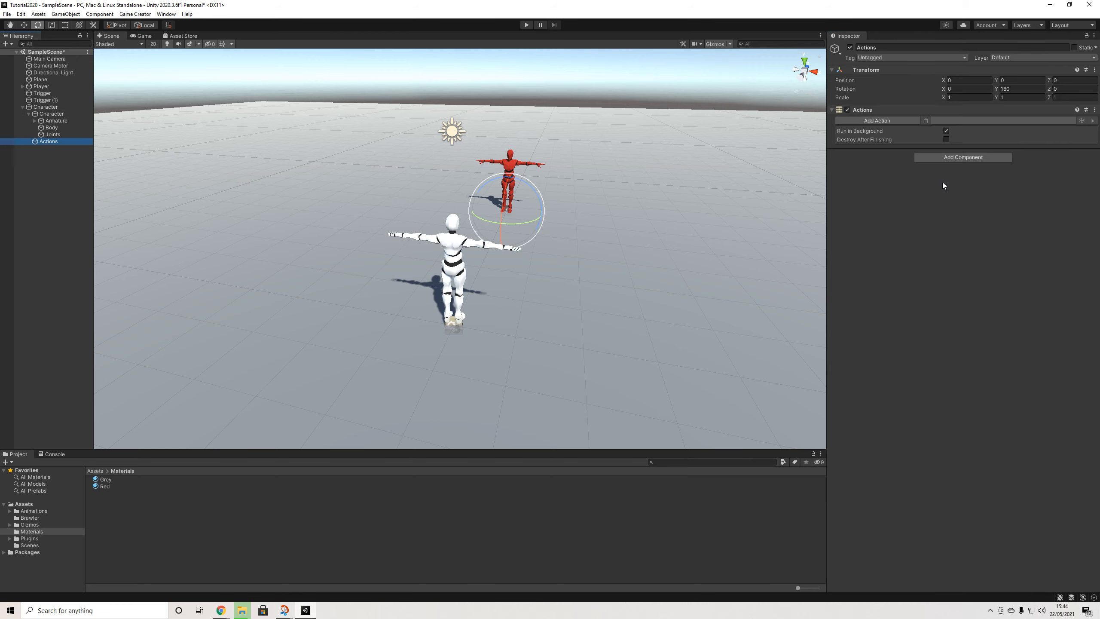
Add a draw melee weapon action to the Actions object, using the Brawler weapon with Invoker as the character
left_click(894, 121)
left_click(878, 160)
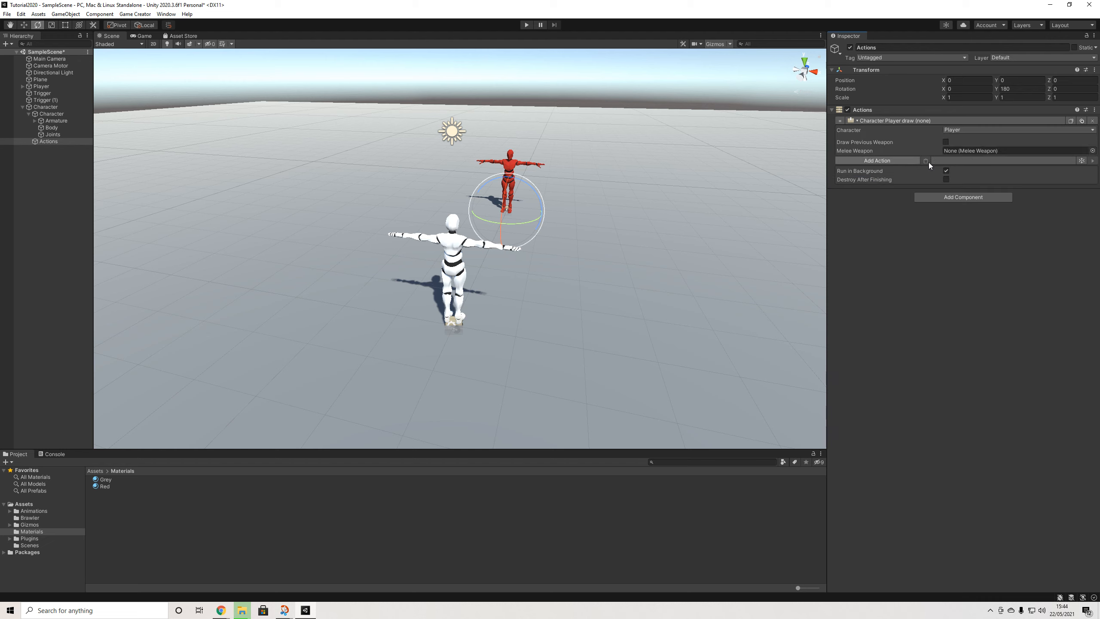
left_click(1092, 150)
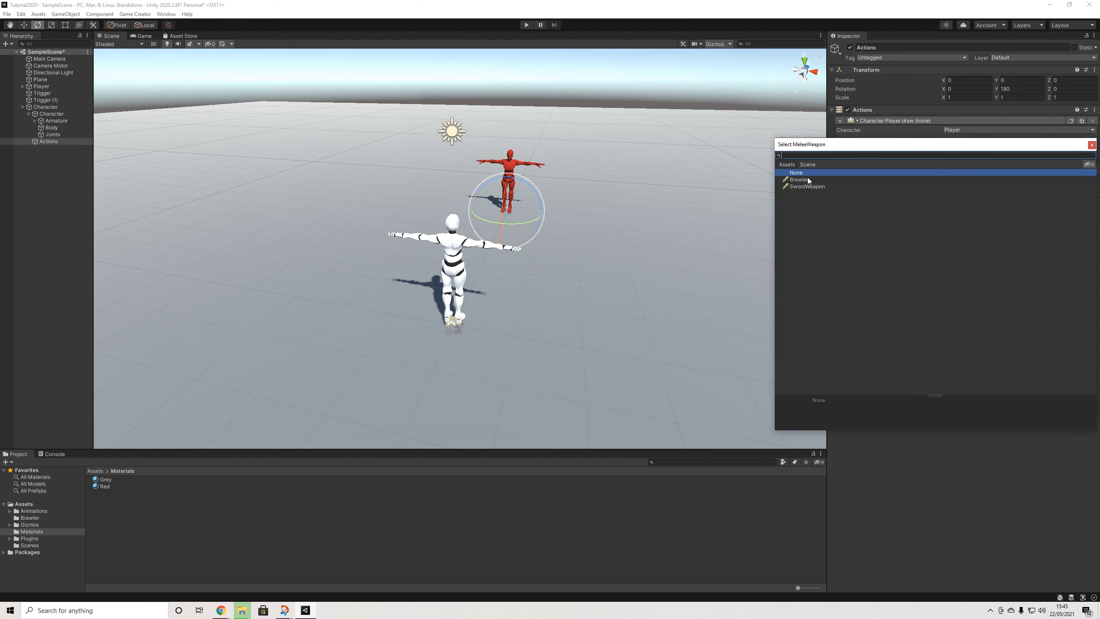
left_click(800, 180)
left_click(1092, 145)
left_click(966, 130)
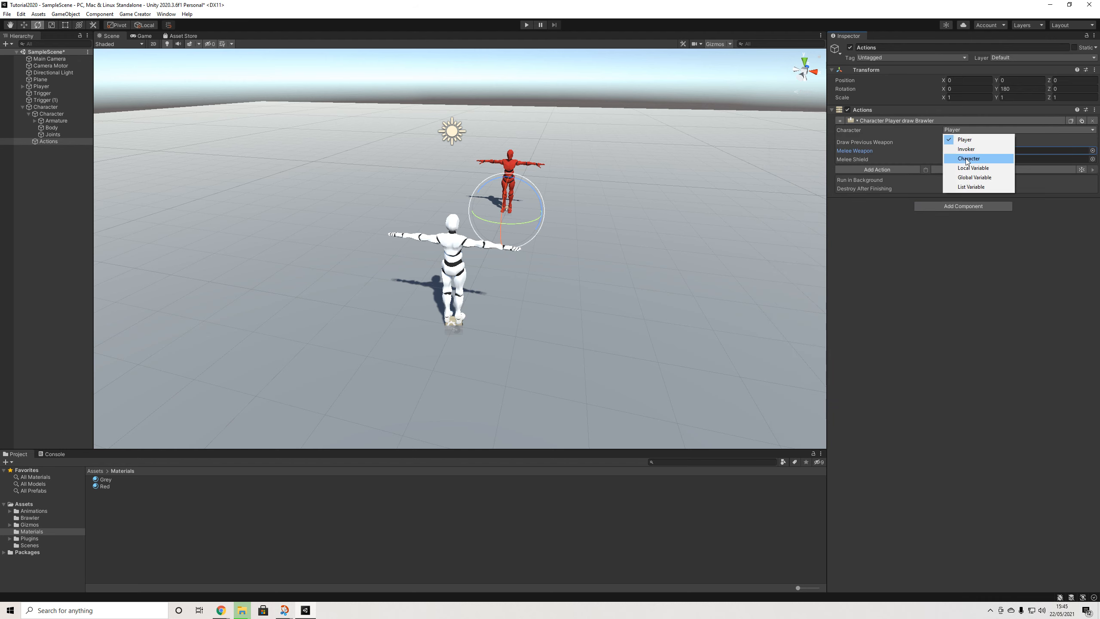
left_click(963, 148)
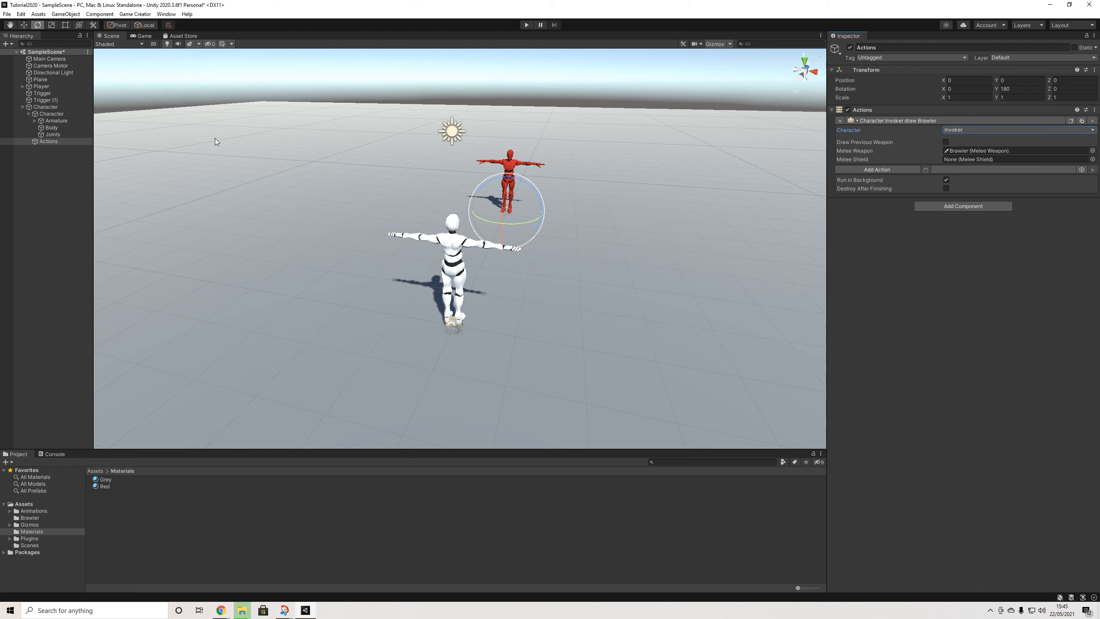
Collapse and reselect the root Character object, and review its Character Melee and On Start trigger components
left_click(23, 107)
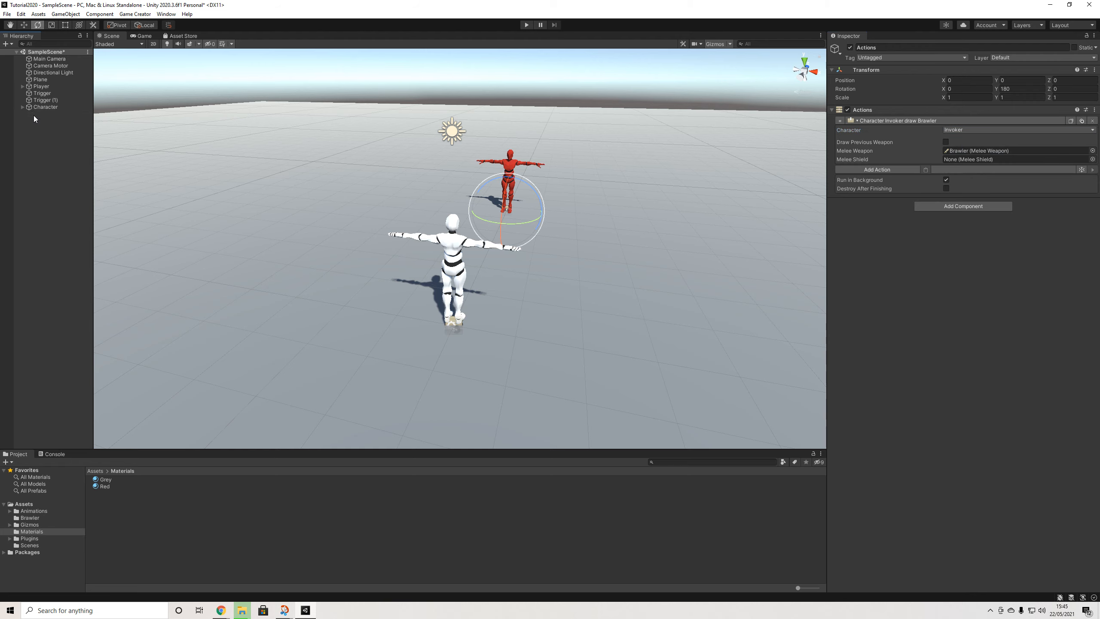
left_click(39, 108)
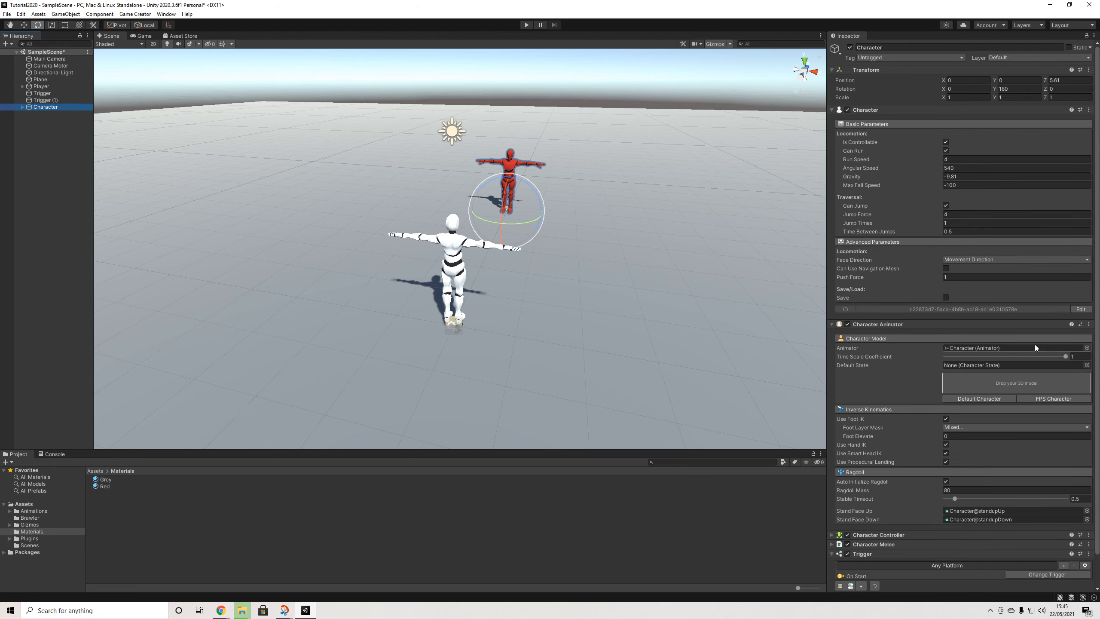
scroll(1019, 340, "down", 2)
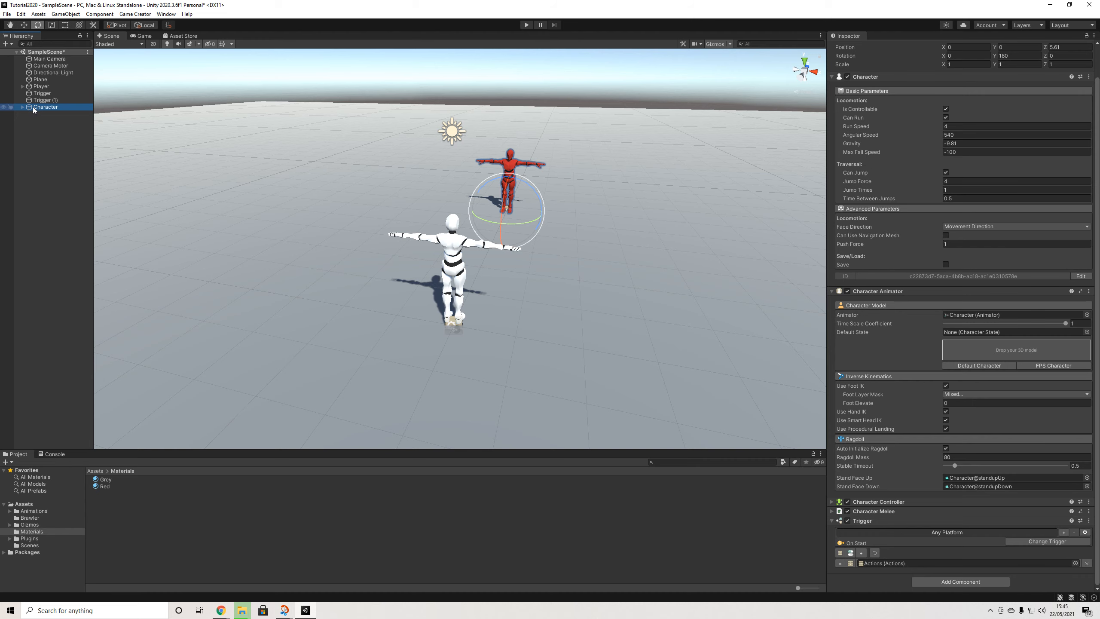
Duplicate the red Character twice and place one copy on each side of the original along the X axis
left_click(45, 114)
left_click(44, 107)
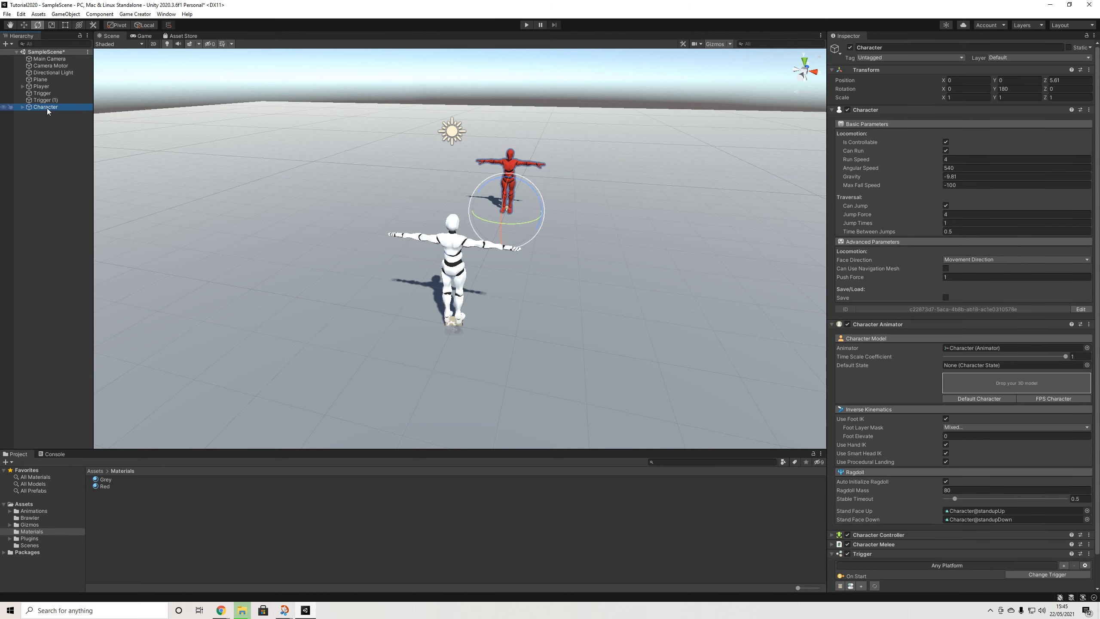
key("w")
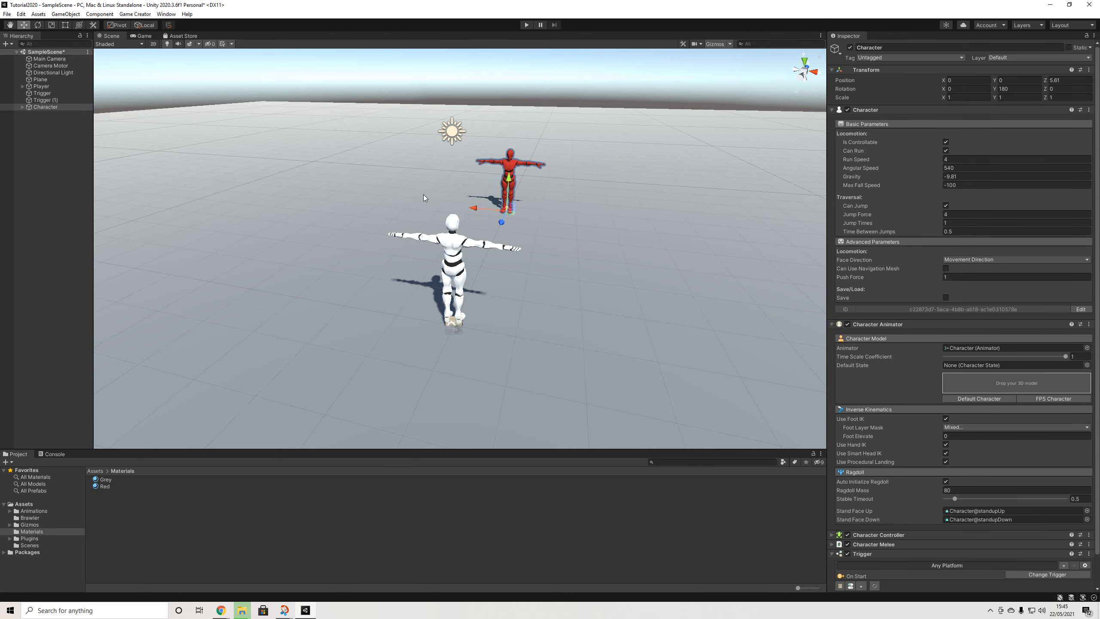
left_click(45, 107)
key("ctrl+d")
left_click_drag(472, 211, 390, 203)
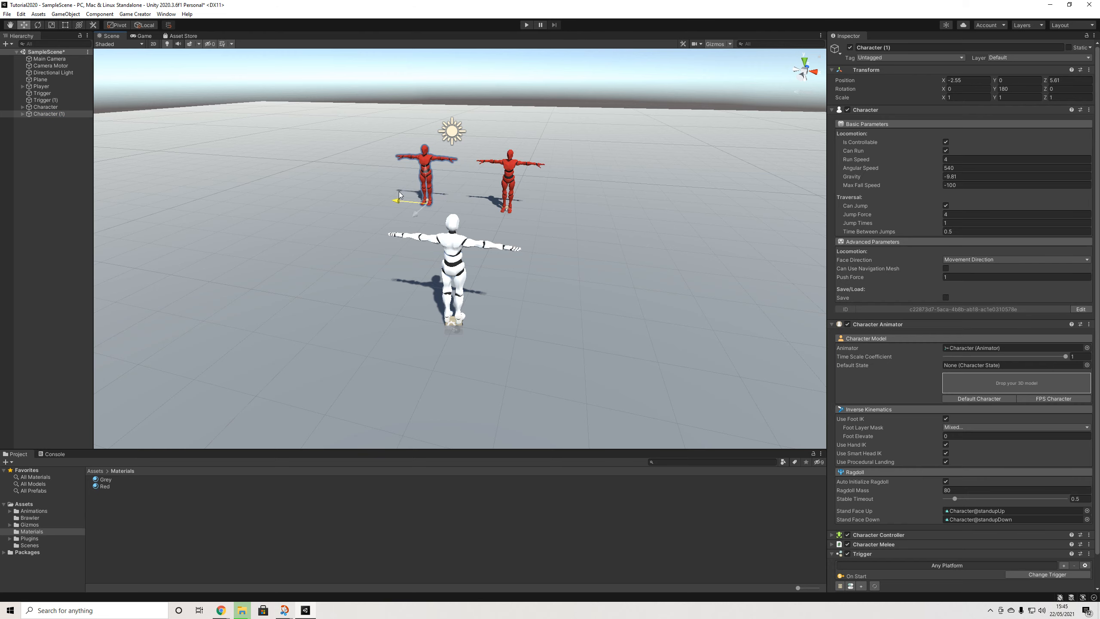
key("ctrl+d")
left_click_drag(395, 202, 604, 246)
Move the second red character forward to Z 4.71, and rotate both outer characters inward to face the player
left_click(57, 114)
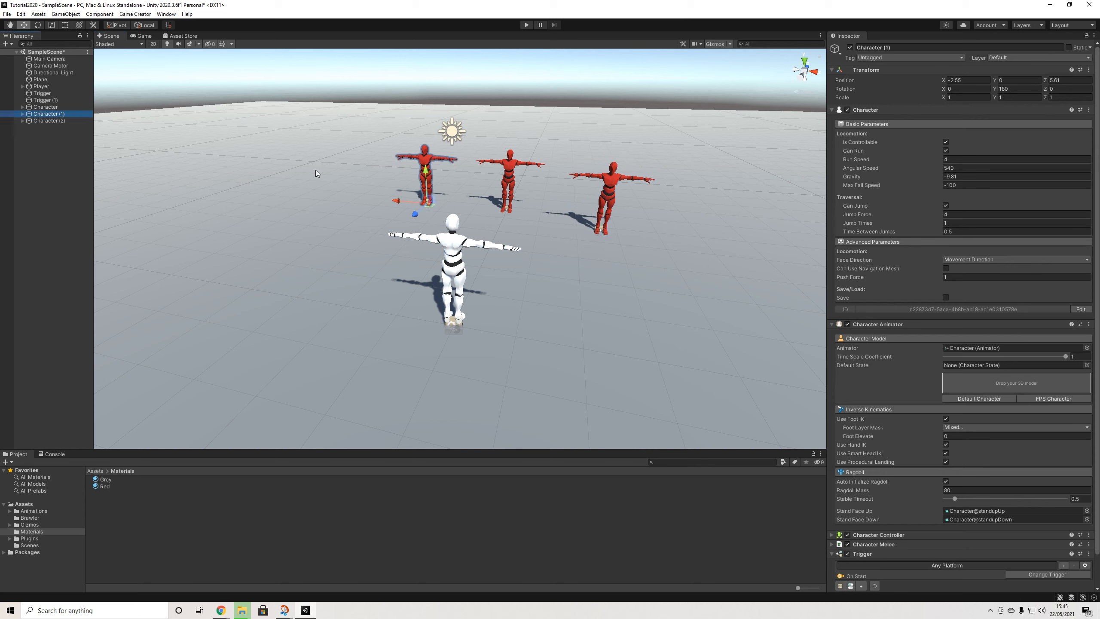
left_click_drag(414, 214, 395, 226)
key("e")
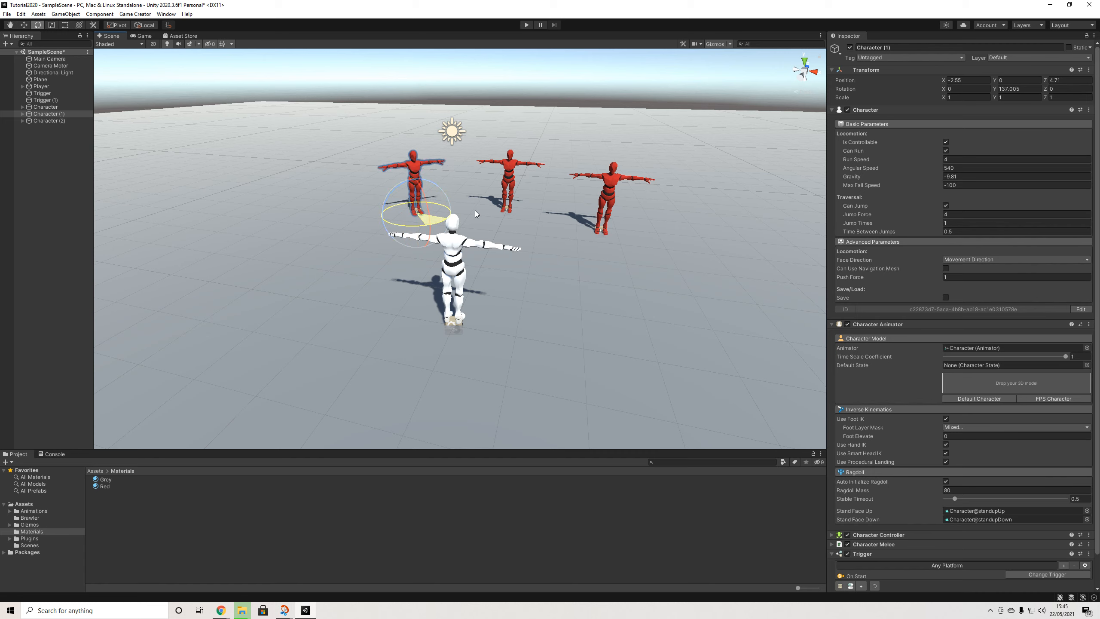
left_click(602, 221)
left_click_drag(591, 247, 611, 246)
left_click(42, 138)
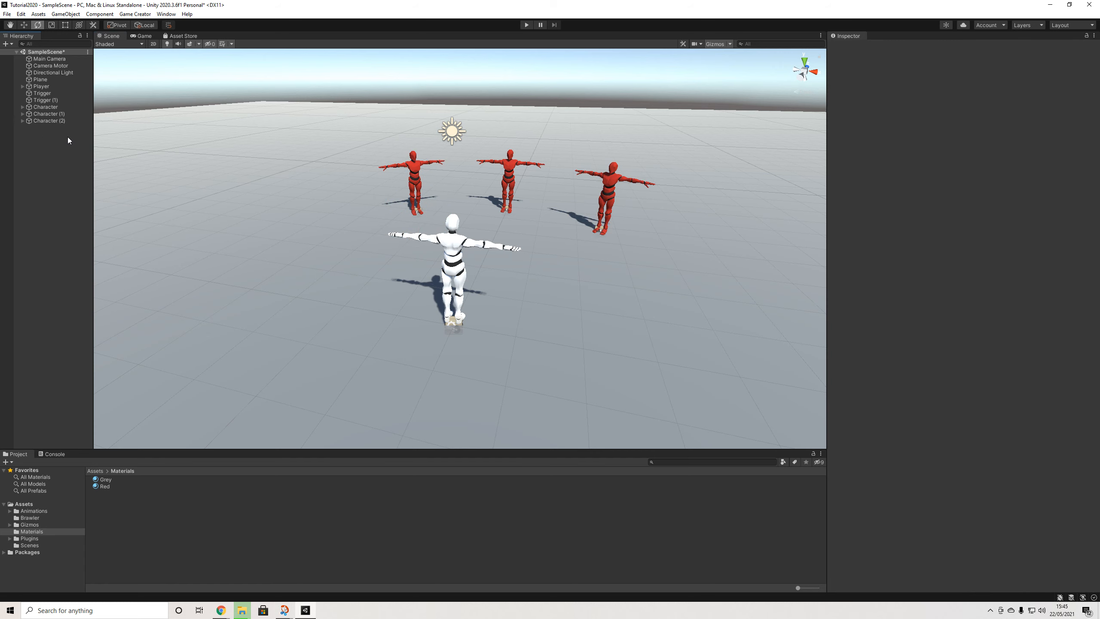
left_click_drag(487, 190, 512, 201, "alt")
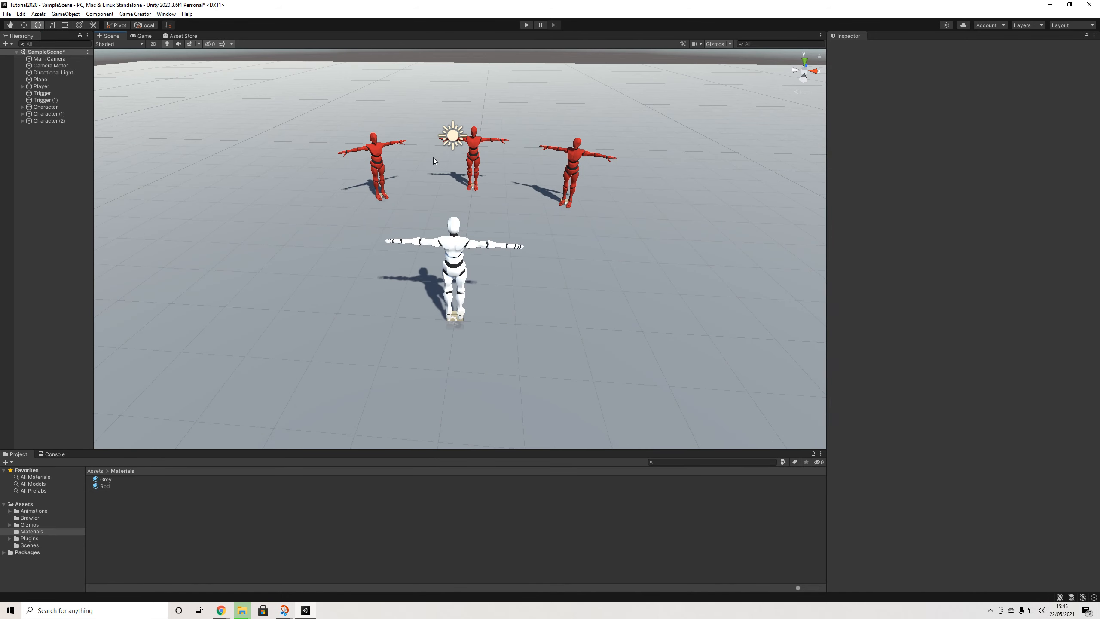
left_click_drag(448, 160, 423, 161, "alt")
Review the original Character's On Start trigger and its linked Actions object, then collapse the Character hierarchy
left_click(46, 107)
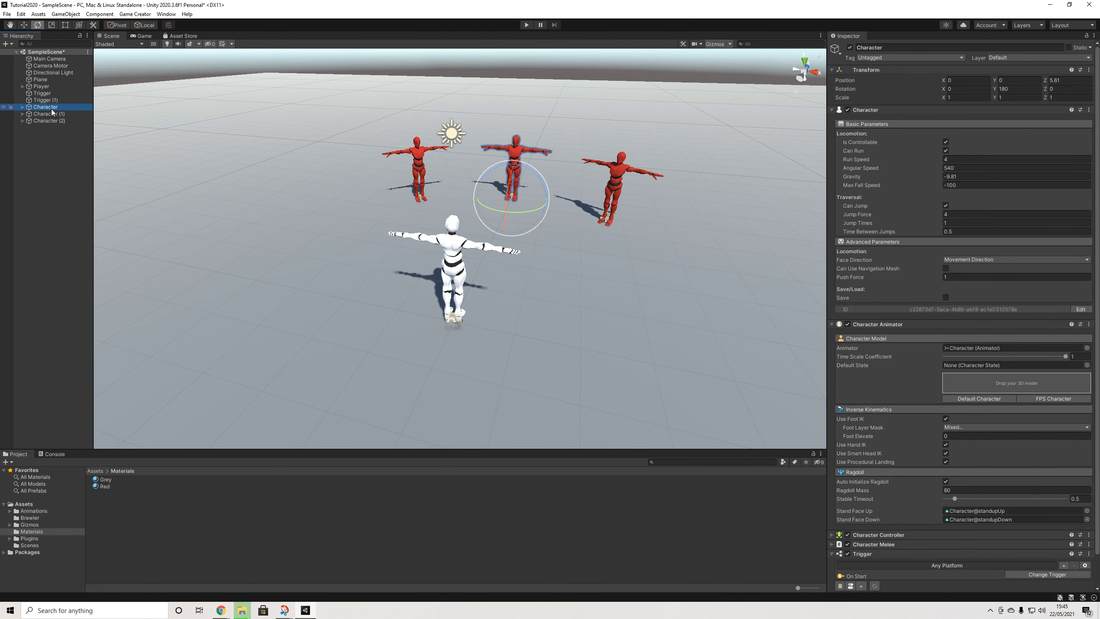
scroll(899, 443, "down", 2)
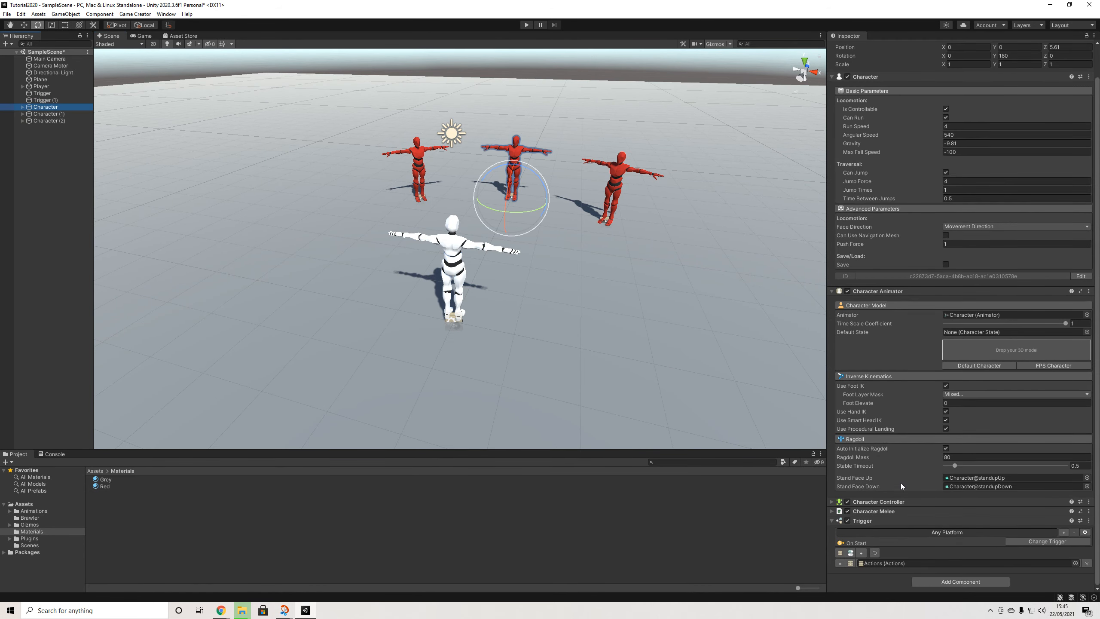
left_click(879, 569)
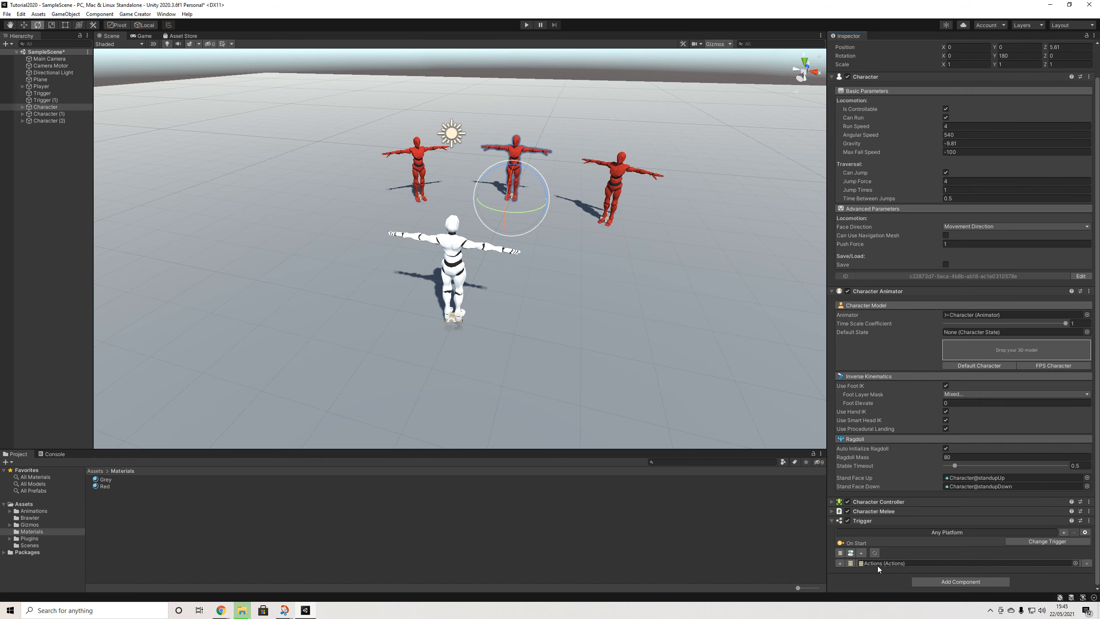
double_click(877, 566)
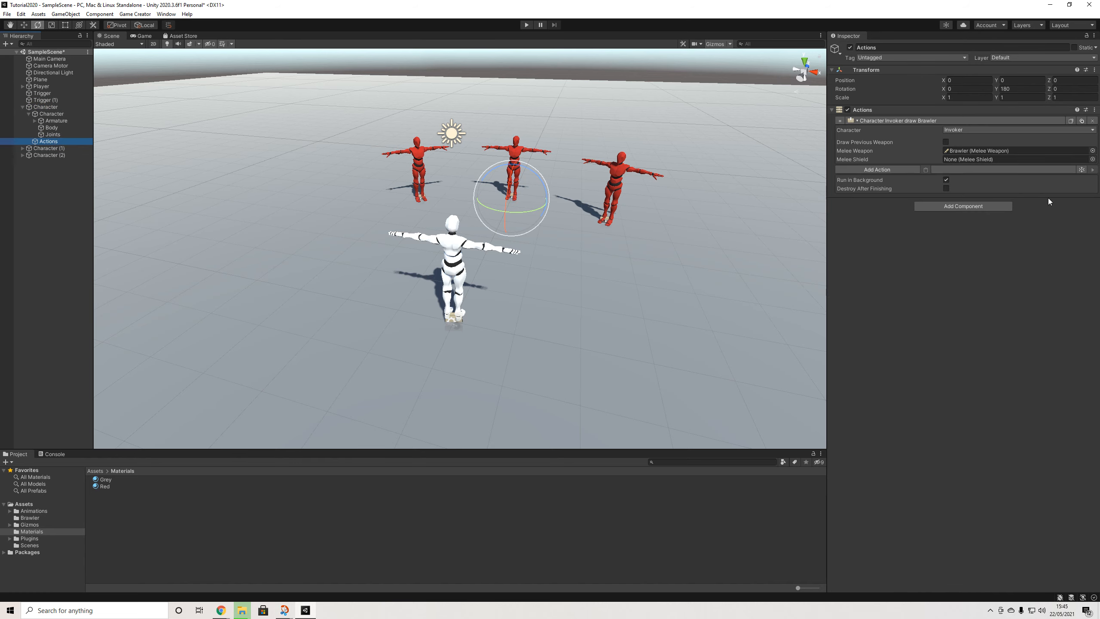
left_click(22, 107)
left_click(40, 131)
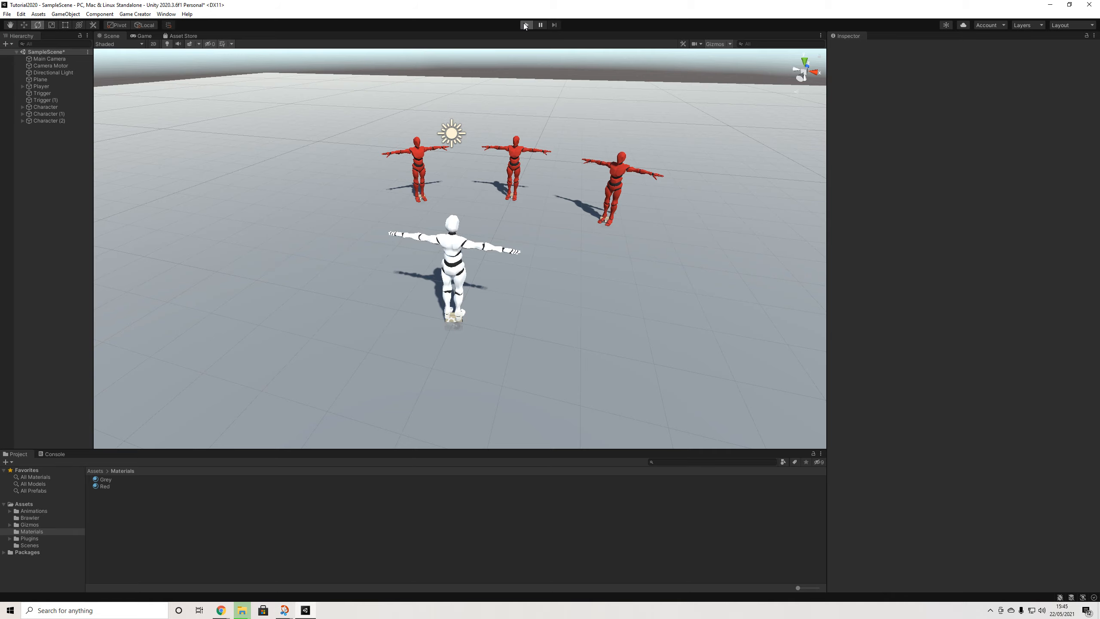
Play-test the fight against the three red characters, then stop the game
left_click(525, 24)
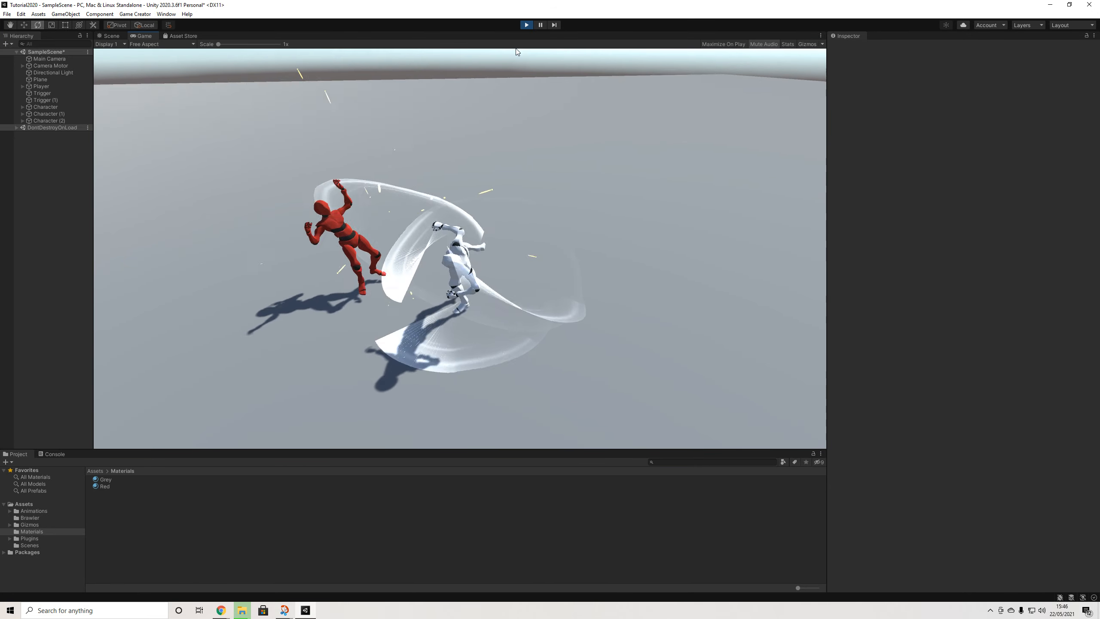
left_click(527, 25)
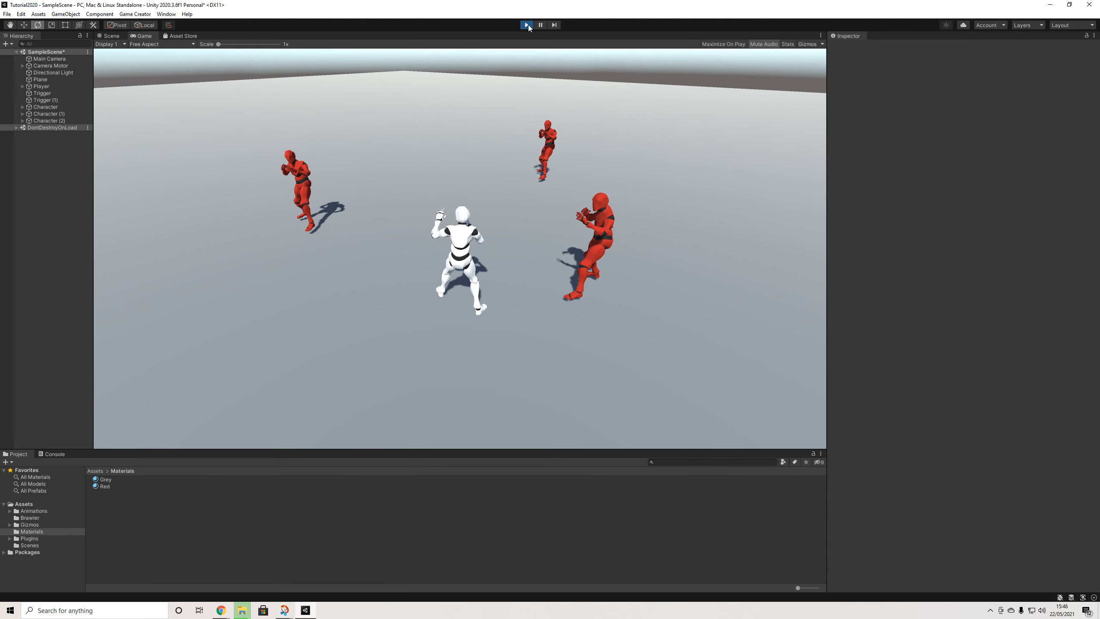
left_click_drag(487, 172, 471, 219, "alt")
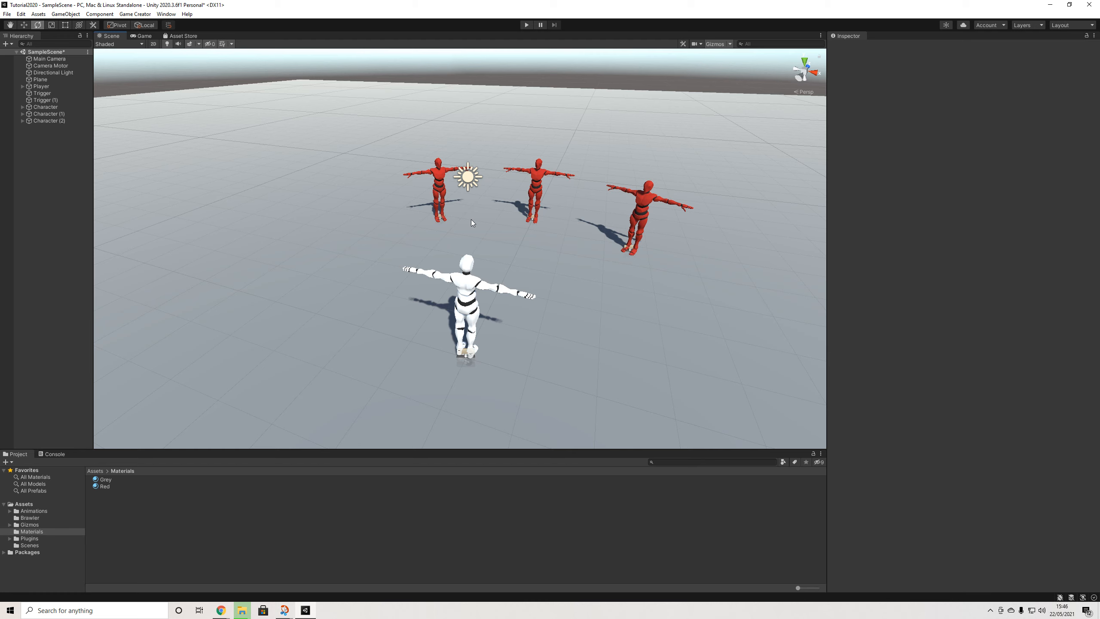
Create an empty object named with a row of dashes and place it above the Character objects as a separator
left_click(42, 93)
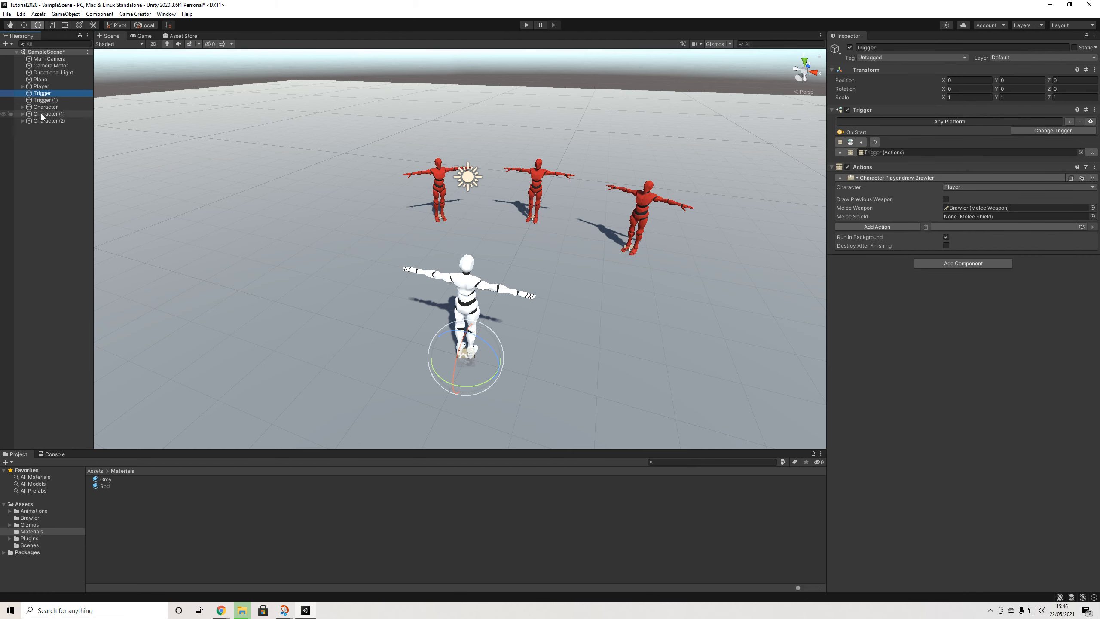
right_click(45, 137)
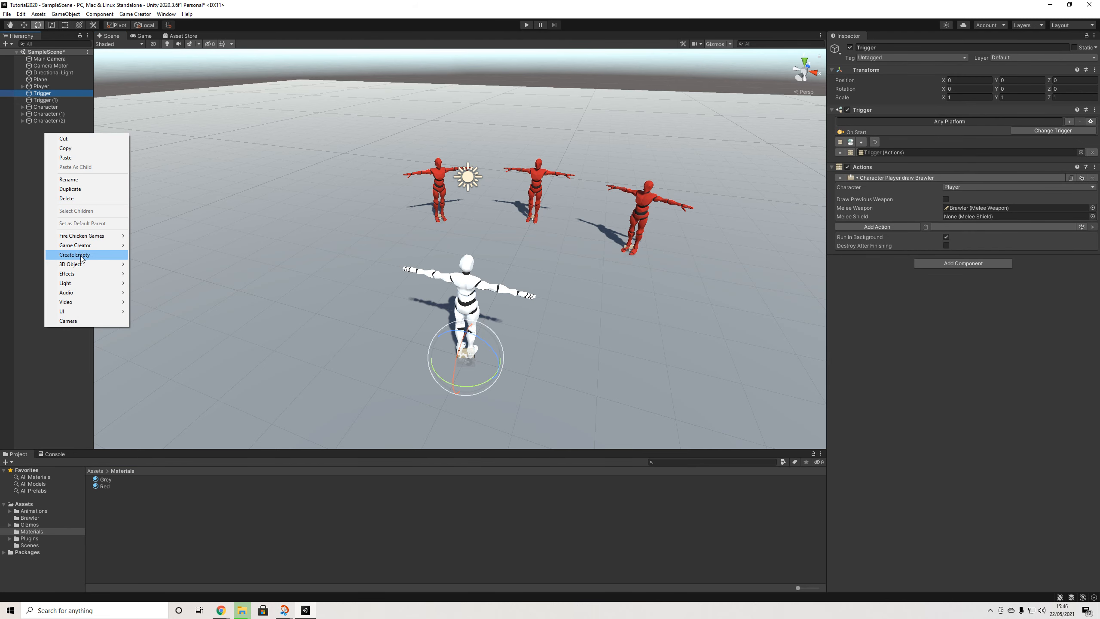
left_click(78, 255)
left_click(911, 48)
key("BackSpace")
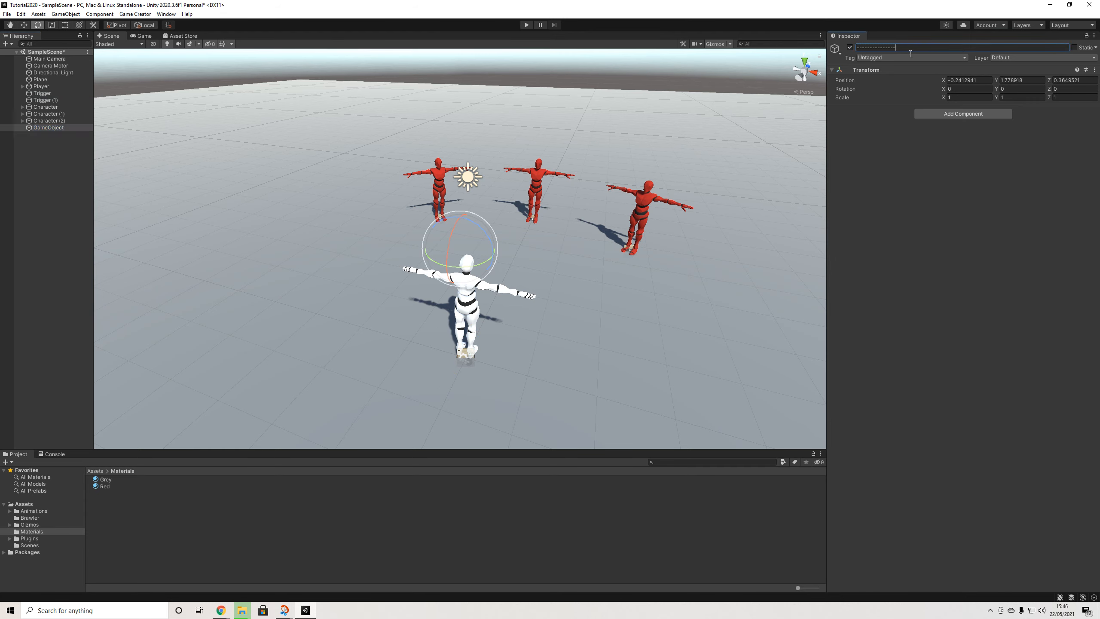
key("Return")
left_click_drag(44, 127, 46, 109)
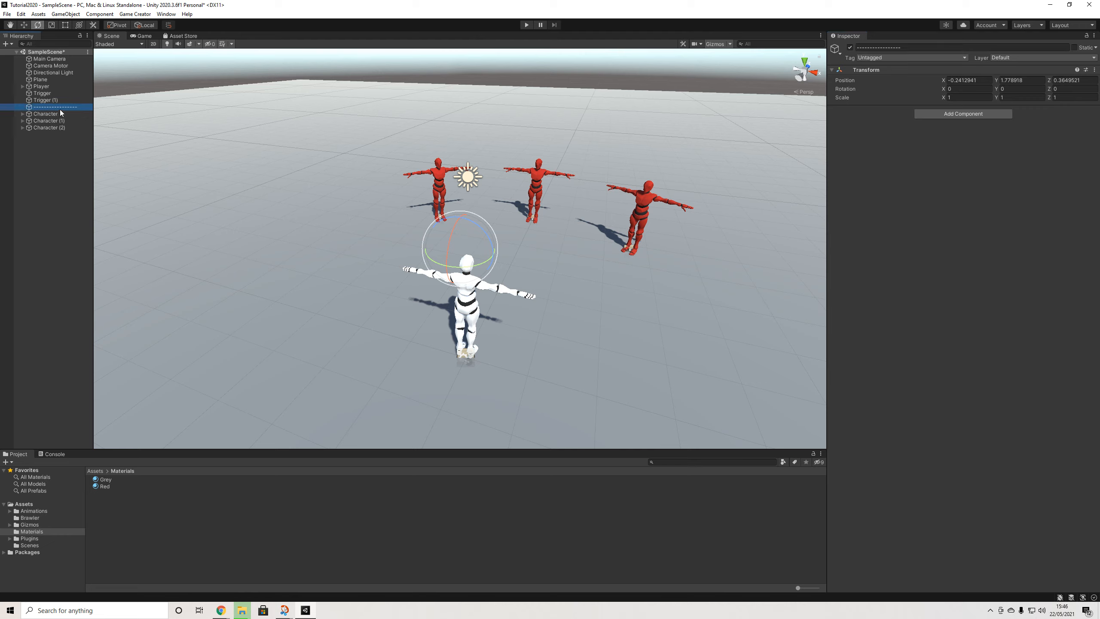
Duplicate the dashed separator, move the copy between the Player and the Trigger objects, and select the first Trigger
key("ctrl+d")
double_click(909, 48)
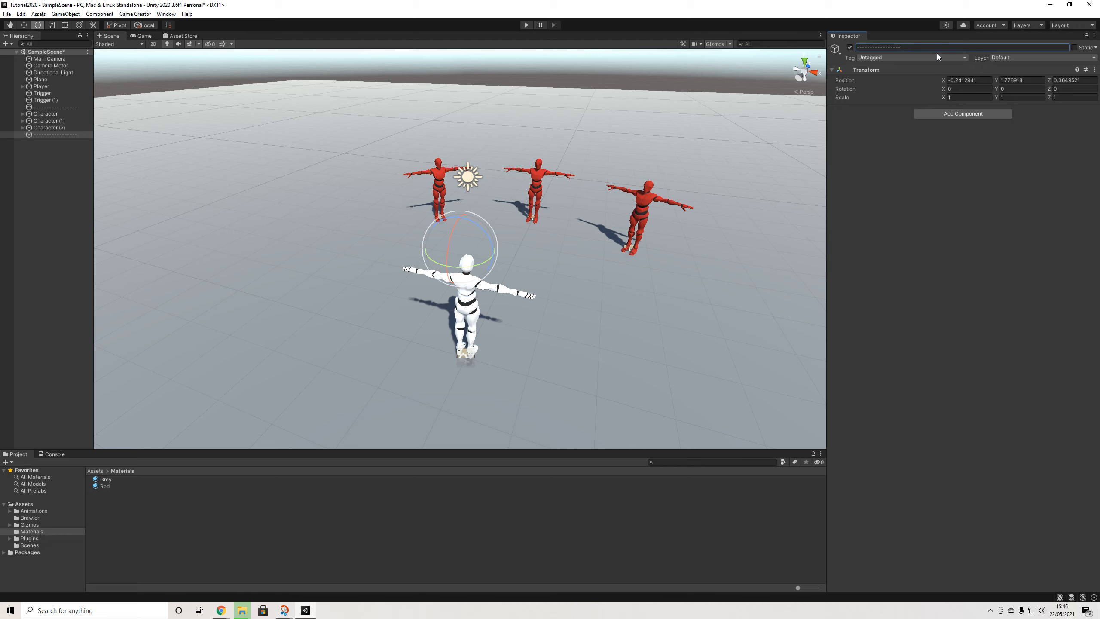
left_click_drag(48, 136, 48, 92)
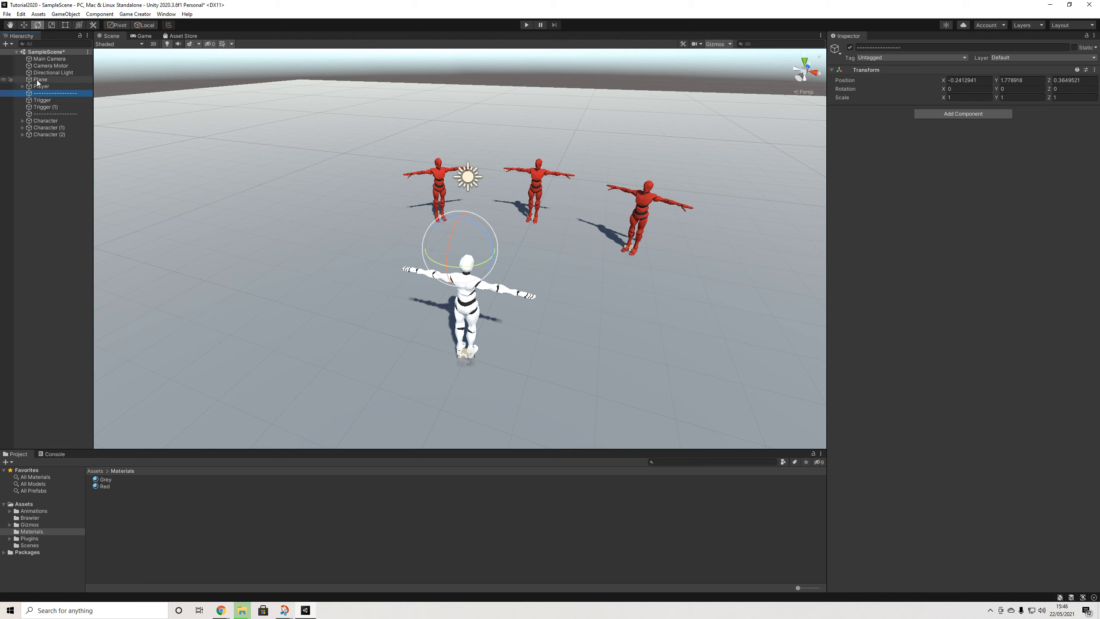
left_click(42, 100)
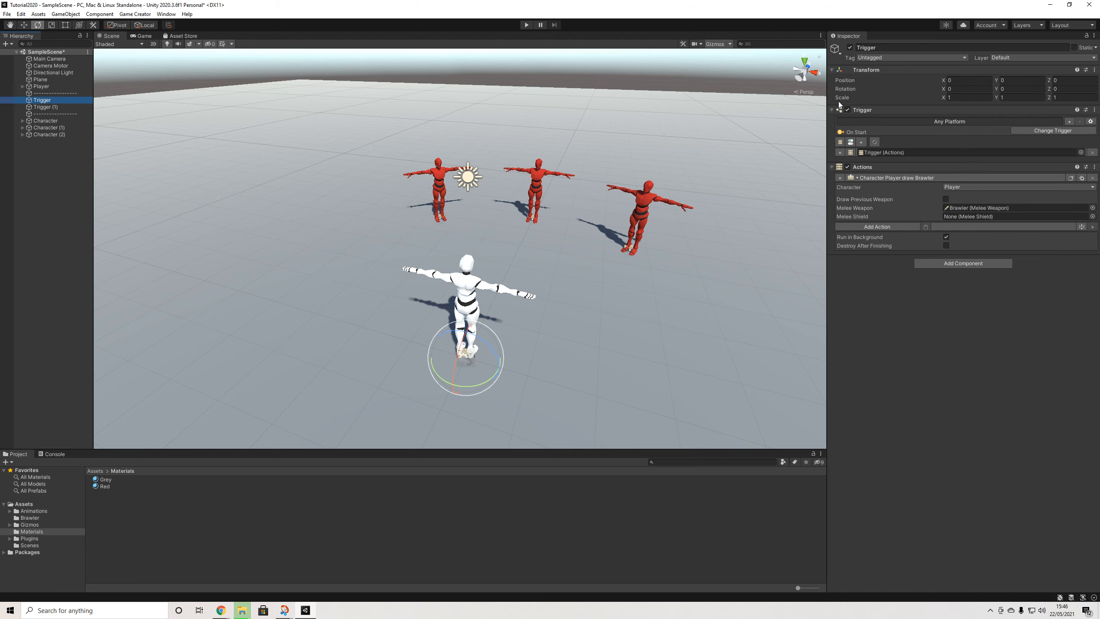
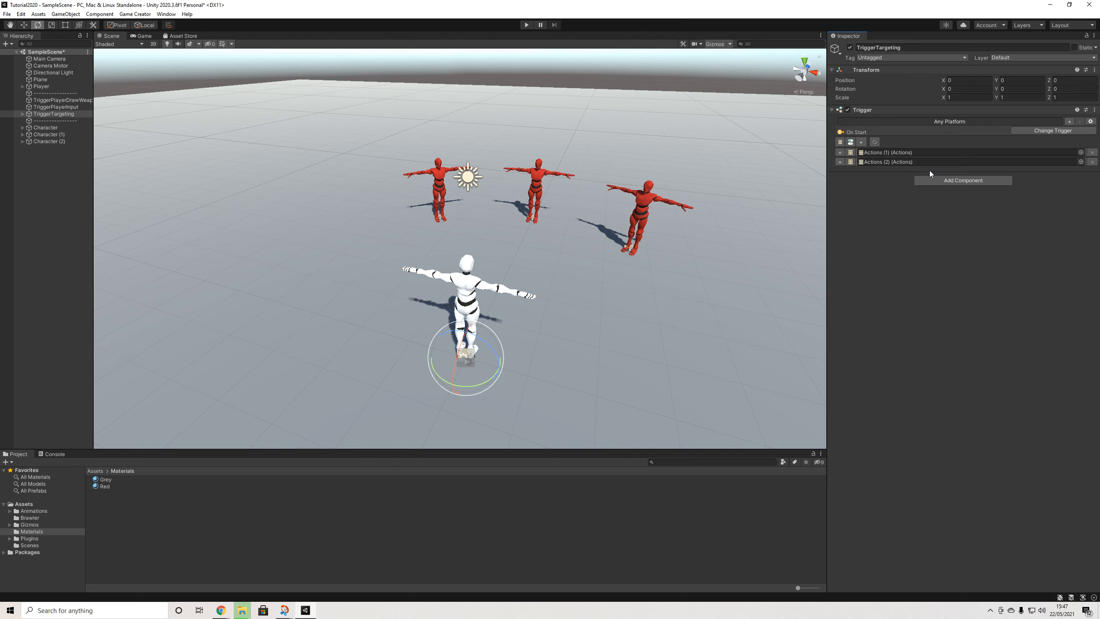
Select the three red characters and open the project's tag settings to check for an Enemy tag
left_click(41, 127)
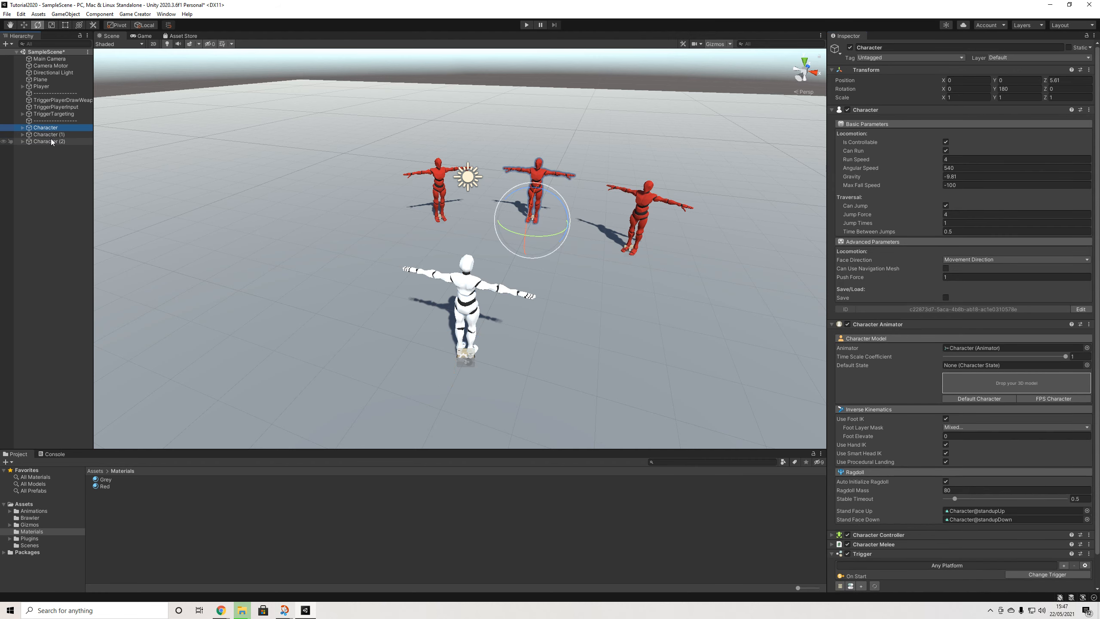
left_click(50, 141, "shift")
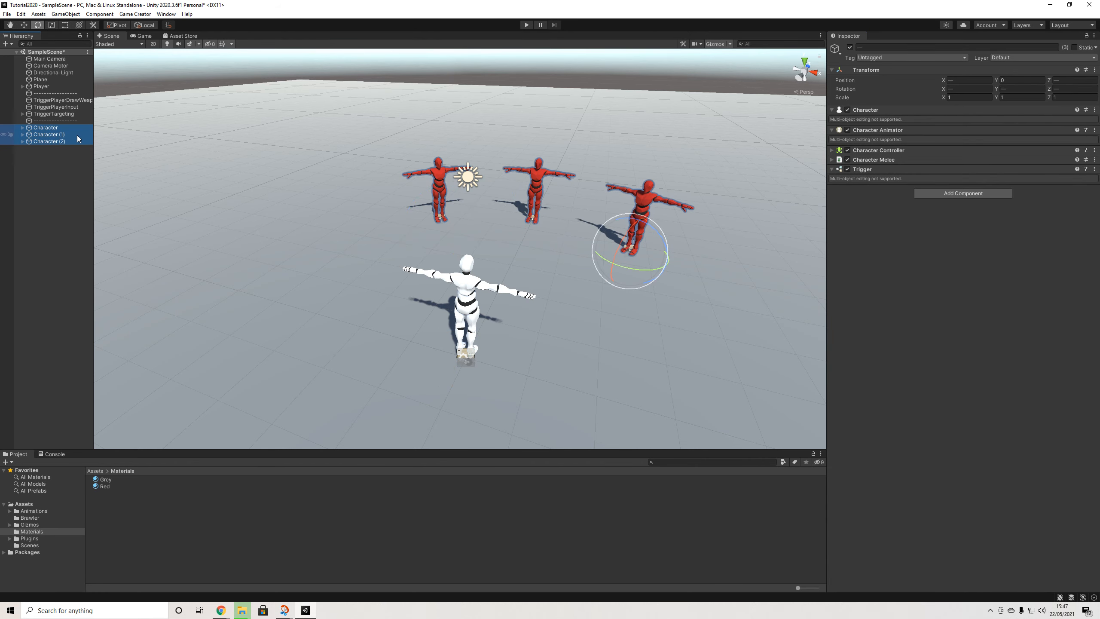
left_click(884, 59)
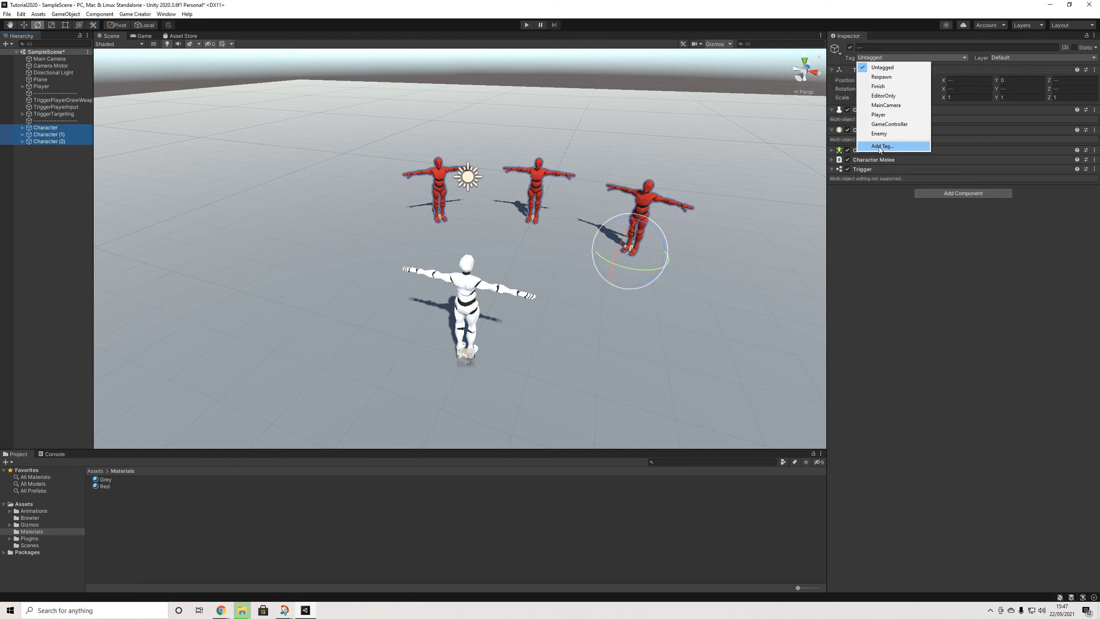
left_click(878, 146)
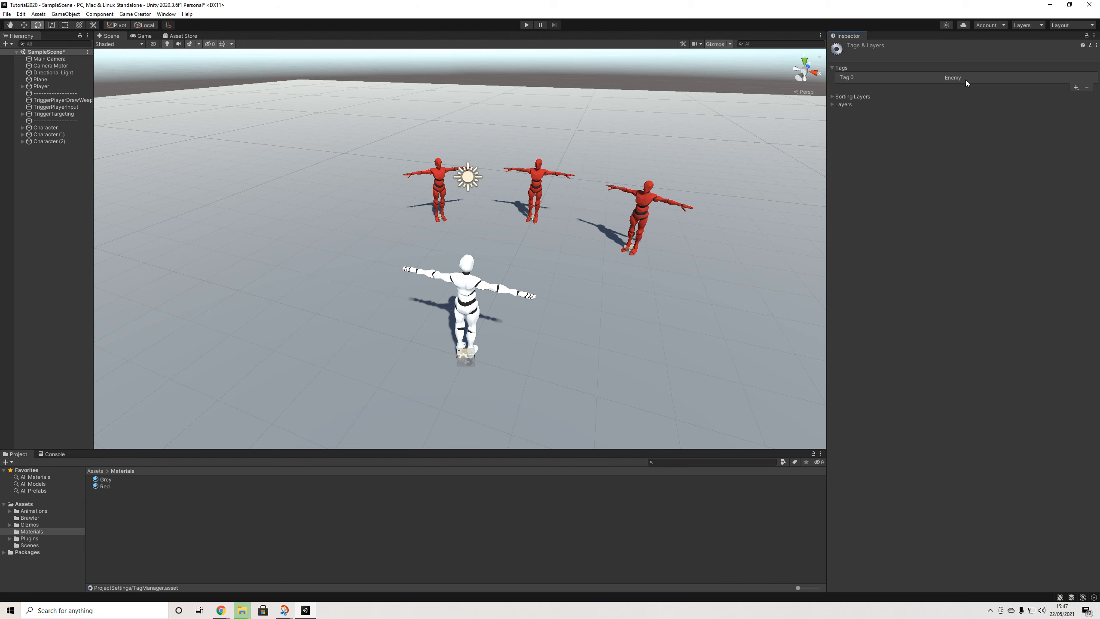
left_click(1078, 89)
left_click(949, 123)
Assign the Enemy tag to all three red Character objects and check the tag on the individual characters
left_click(50, 127)
left_click(48, 139, "shift")
left_click(882, 57)
left_click(928, 133)
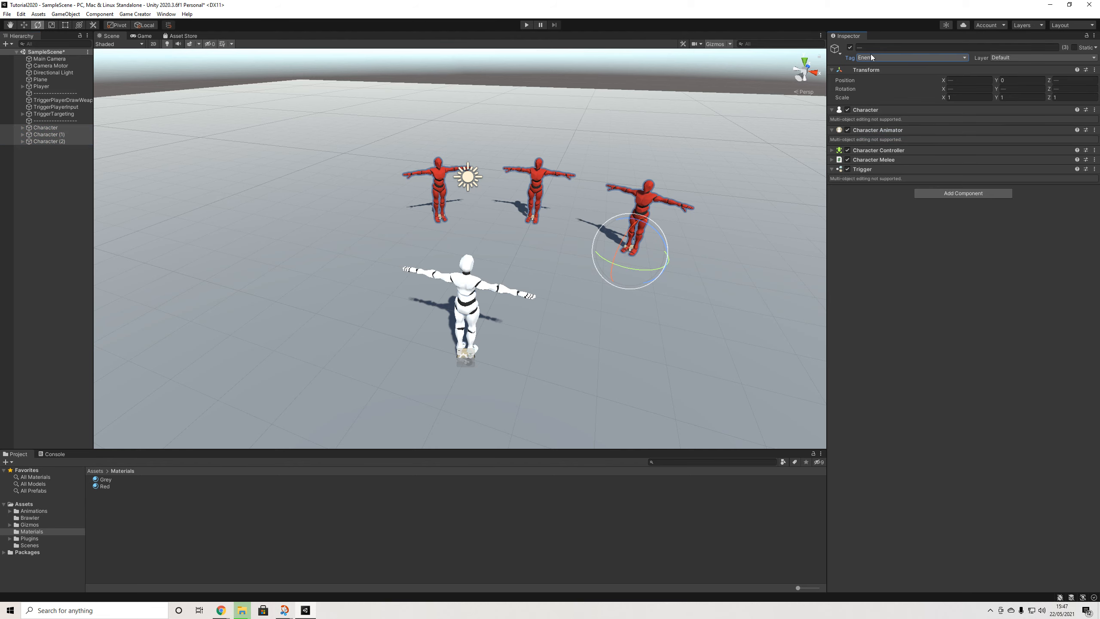
left_click(51, 121)
left_click(53, 130)
left_click(48, 142)
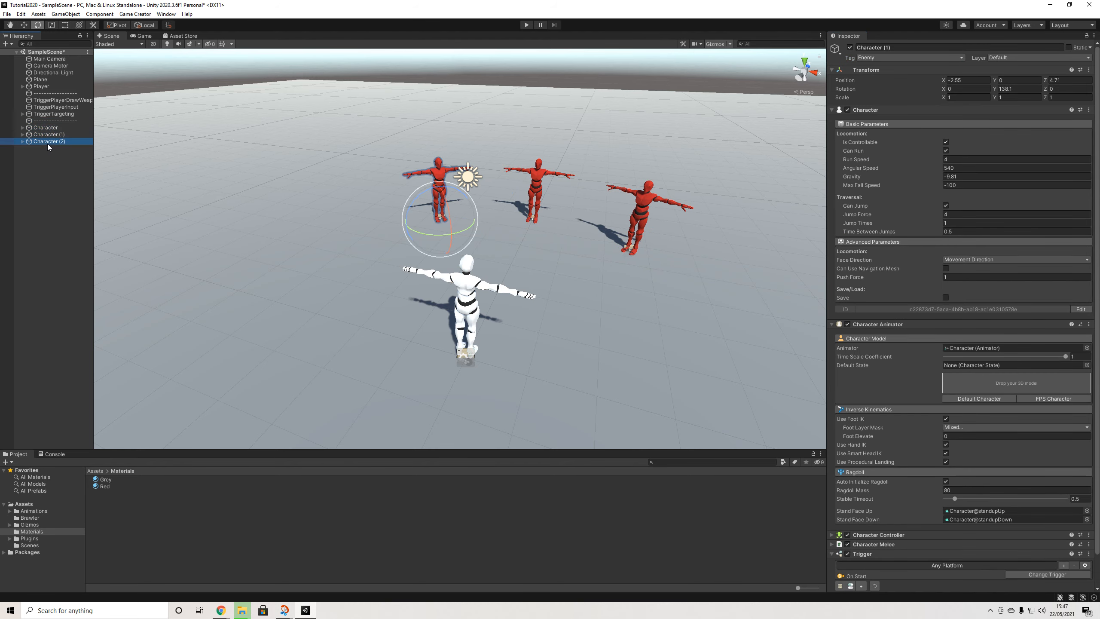
left_click(49, 135)
left_click(50, 157)
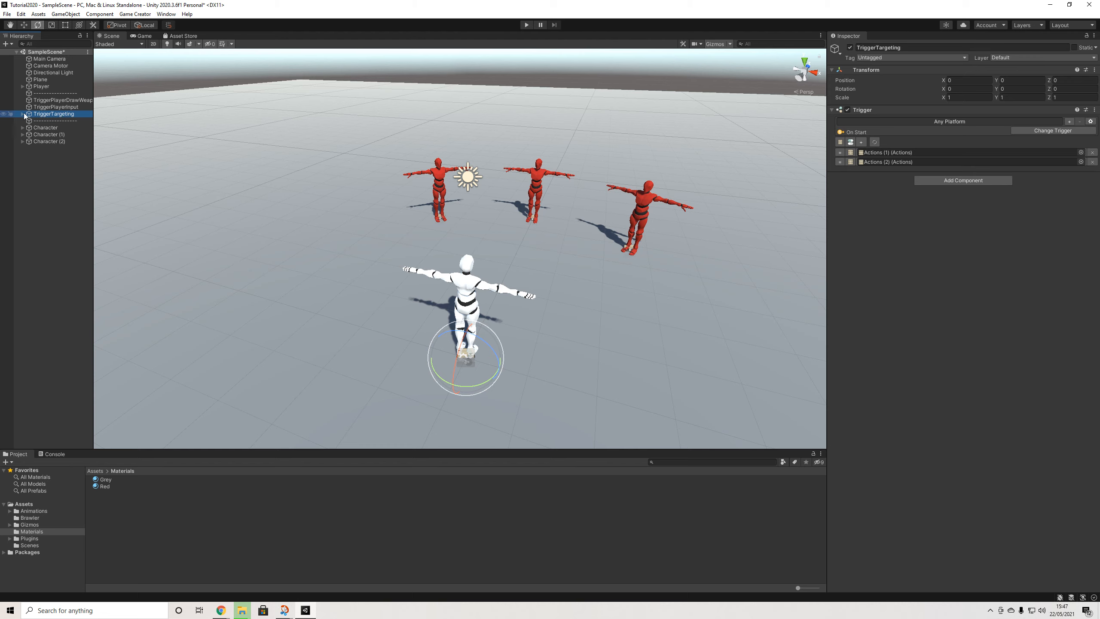
Add a Nearest with Tag action to the Actions (1) object under TriggerTargeting
left_click(23, 114)
left_click(48, 121)
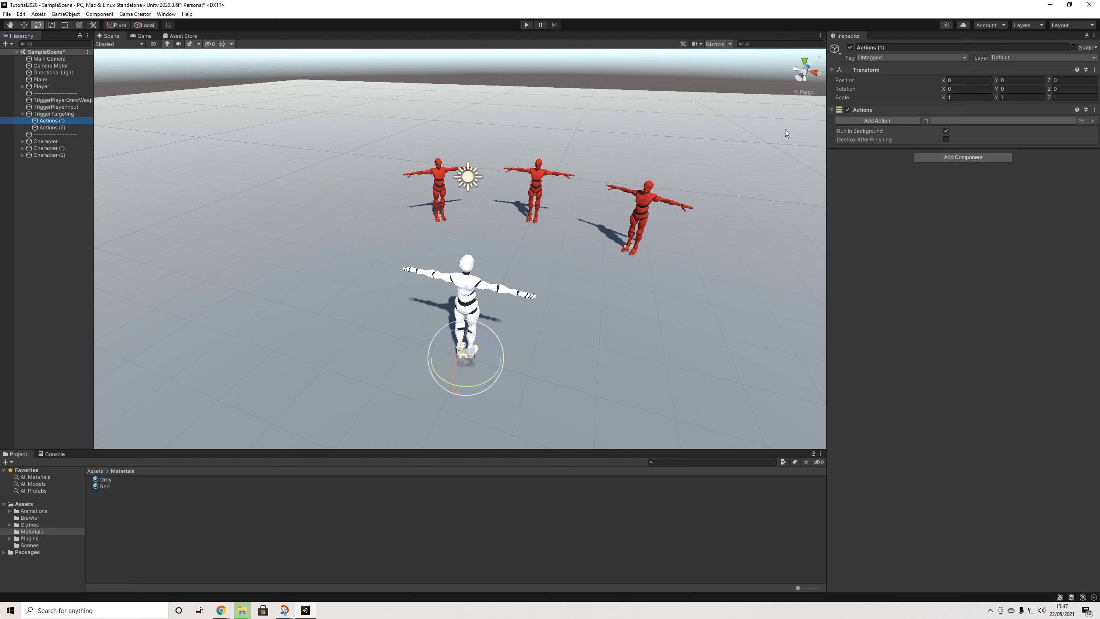
left_click(872, 120)
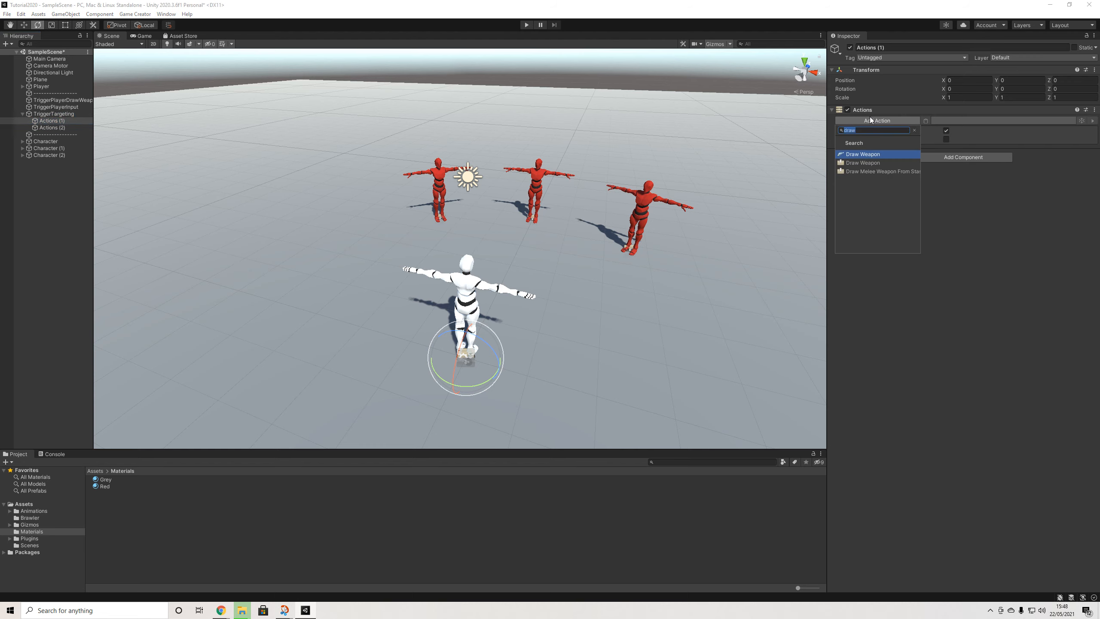
type("tag")
key("Down")
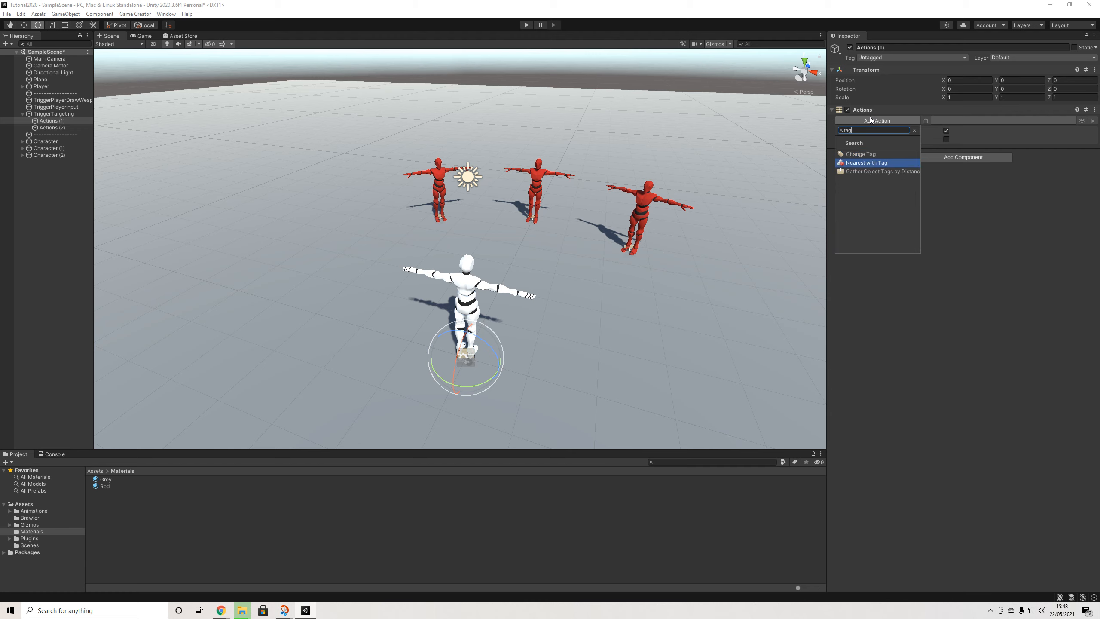
key("Return")
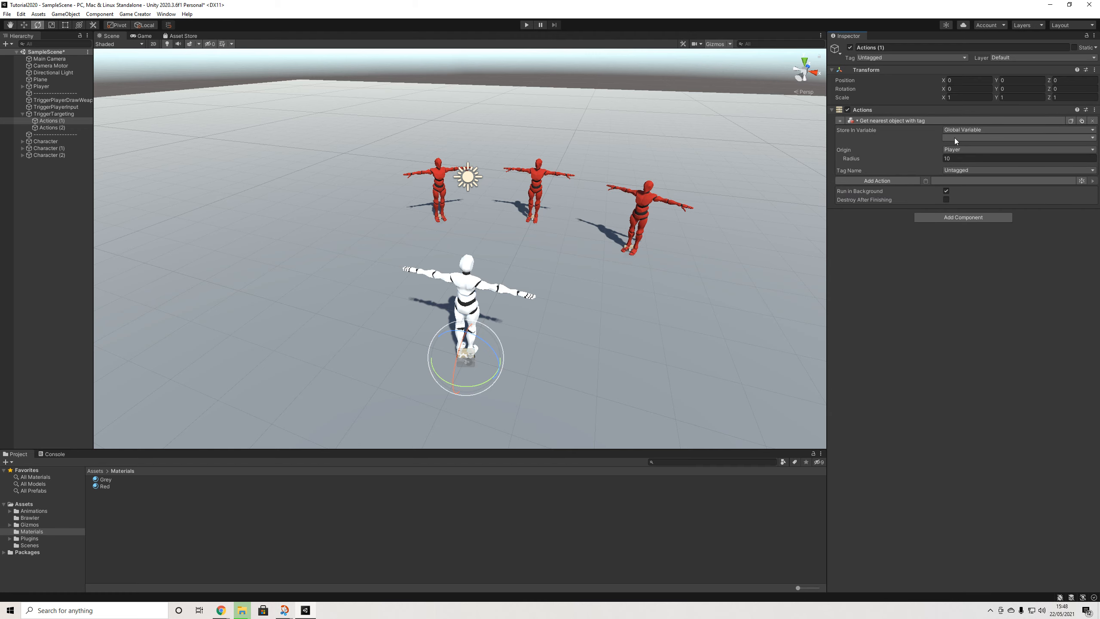
mouse_move(1099, 187)
left_mouse_down()
mouse_move(992, 188)
mouse_move(1099, 187)
left_mouse_up()
left_click_drag(1099, 147, 529, 147)
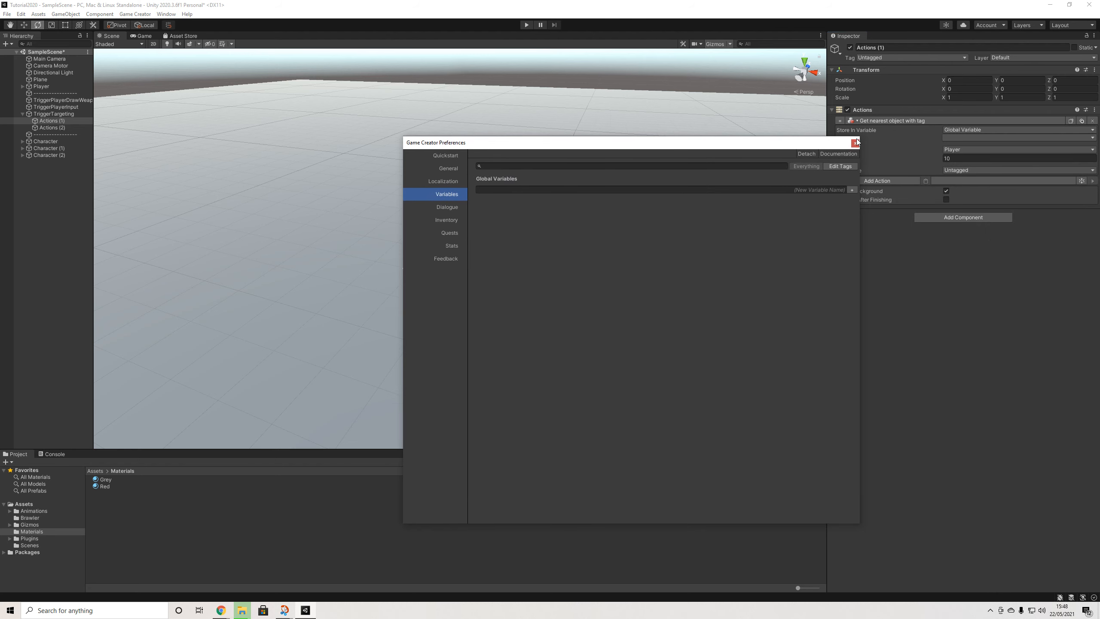
left_click(856, 142)
Create a global variable named Target in the Game Creator preferences, with type GameObject and tags set to Everything
left_click(139, 15)
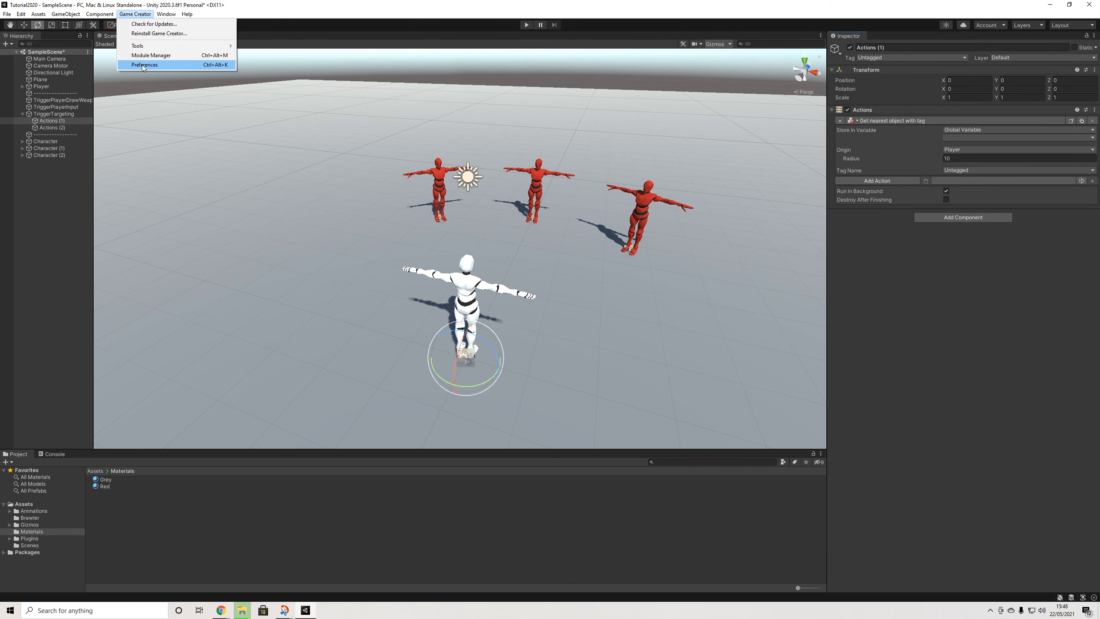
left_click(141, 65)
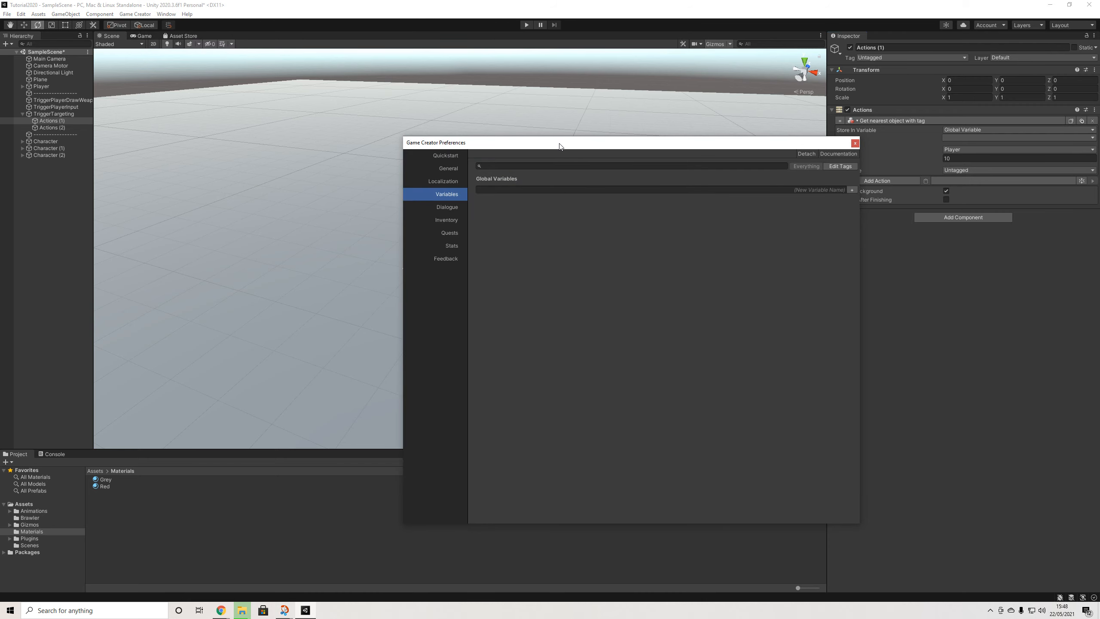
left_click_drag(559, 147, 451, 116)
left_click(743, 159)
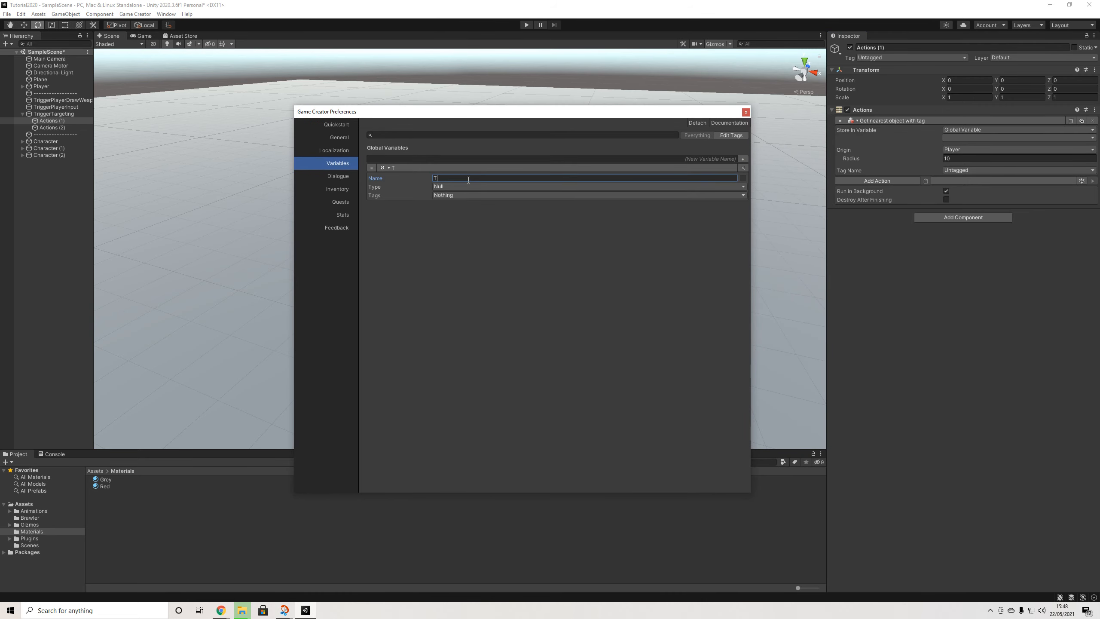
left_click(449, 186)
left_click(456, 248)
left_click(442, 202)
left_click(453, 222)
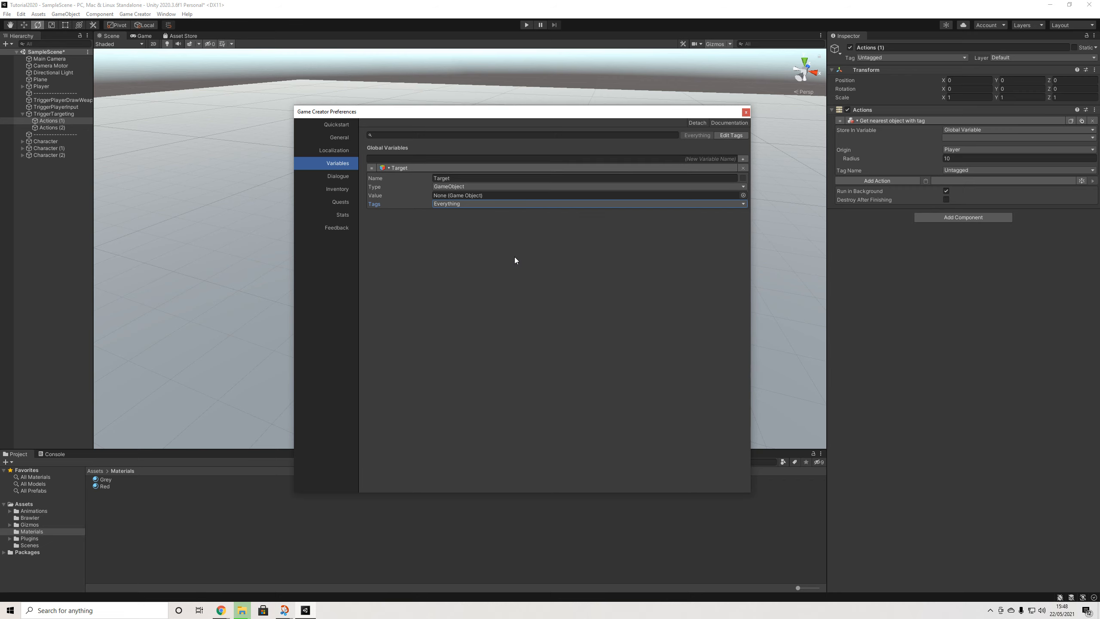
left_click(746, 113)
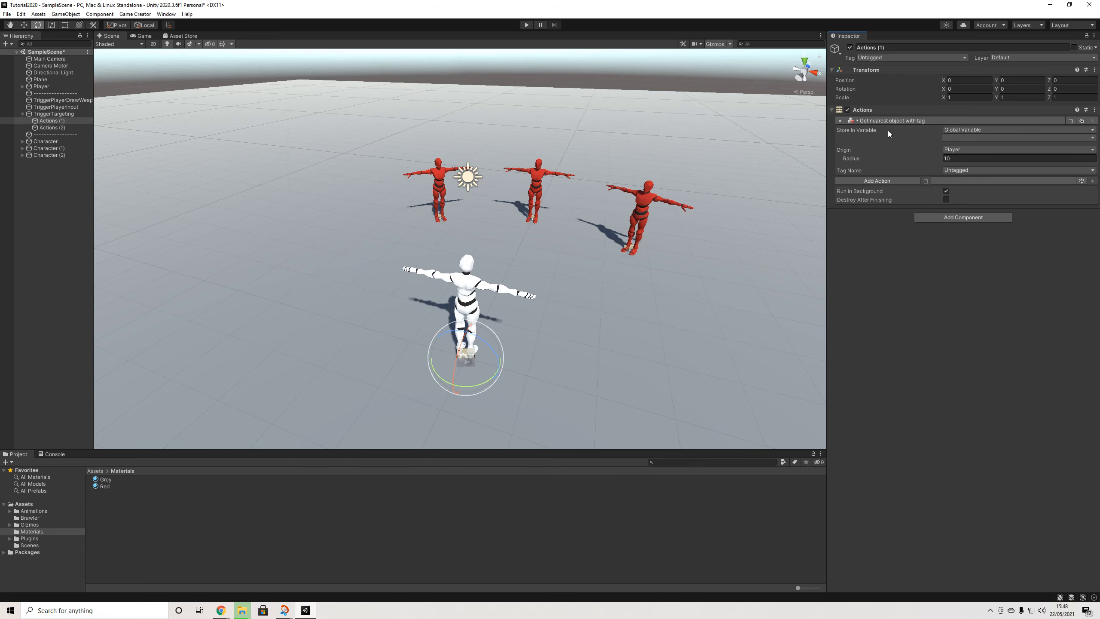
Store the nearest object in the global variable Target and set the action's tag name to Enemy
left_click(944, 138)
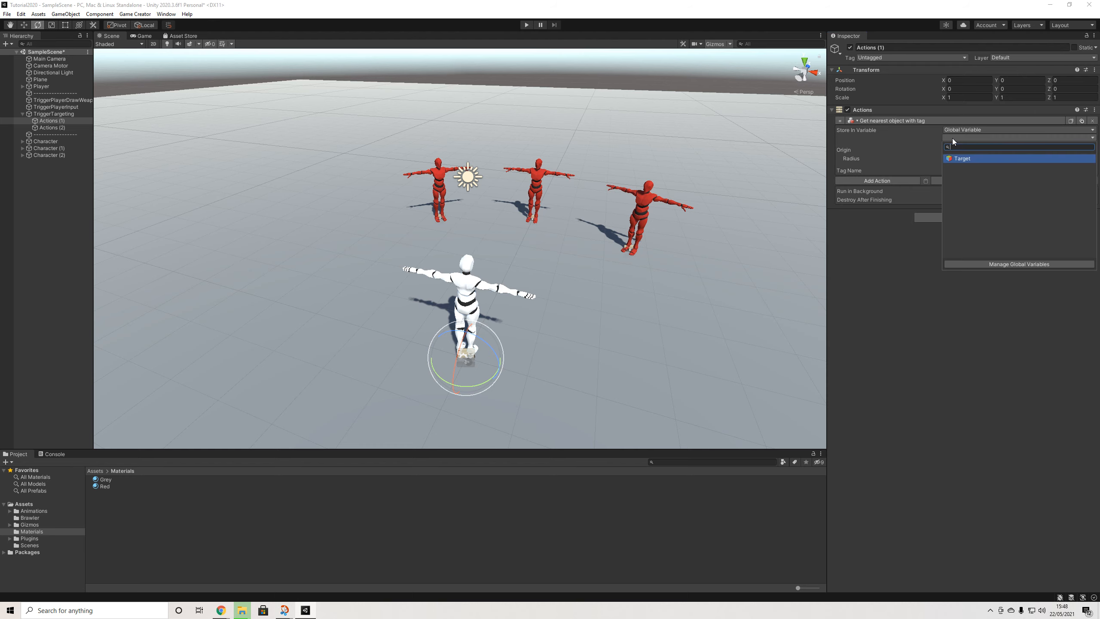
left_click(963, 158)
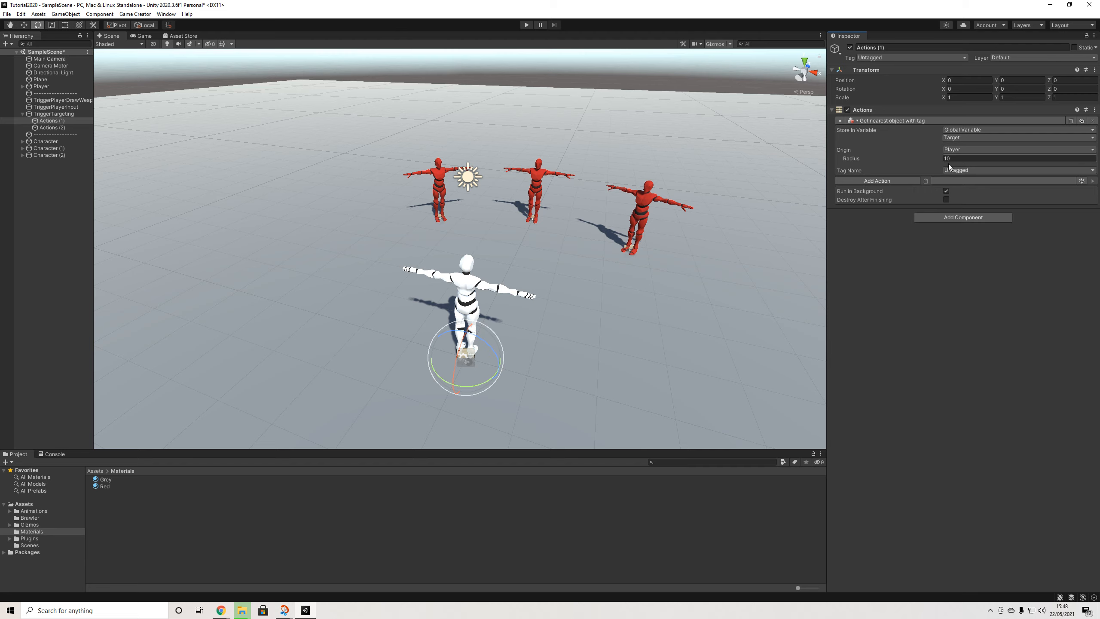
left_click(957, 170)
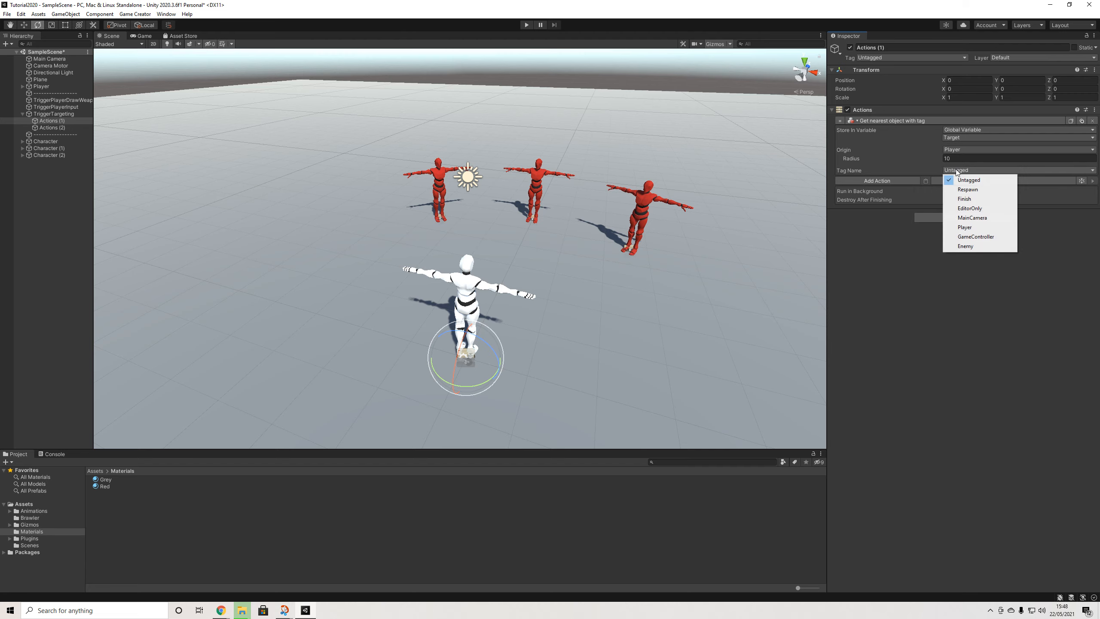
left_click(961, 247)
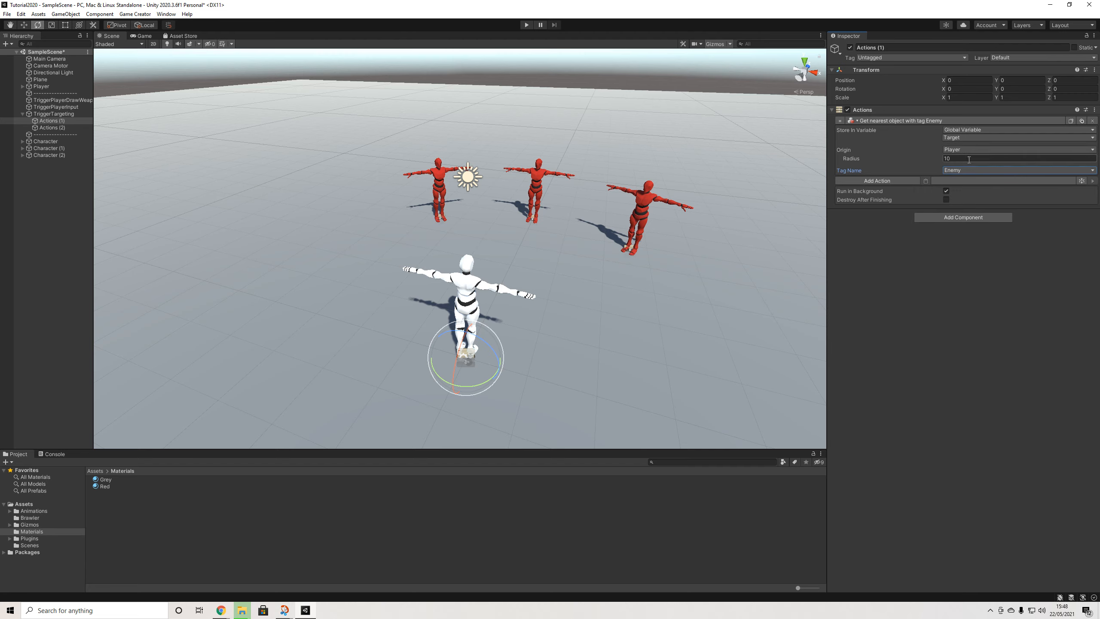
Add a Wait action of 0.5 seconds followed by a Restart Actions action to Actions (1)
left_click(889, 181)
type("wa")
left_click(860, 224)
left_click(956, 192)
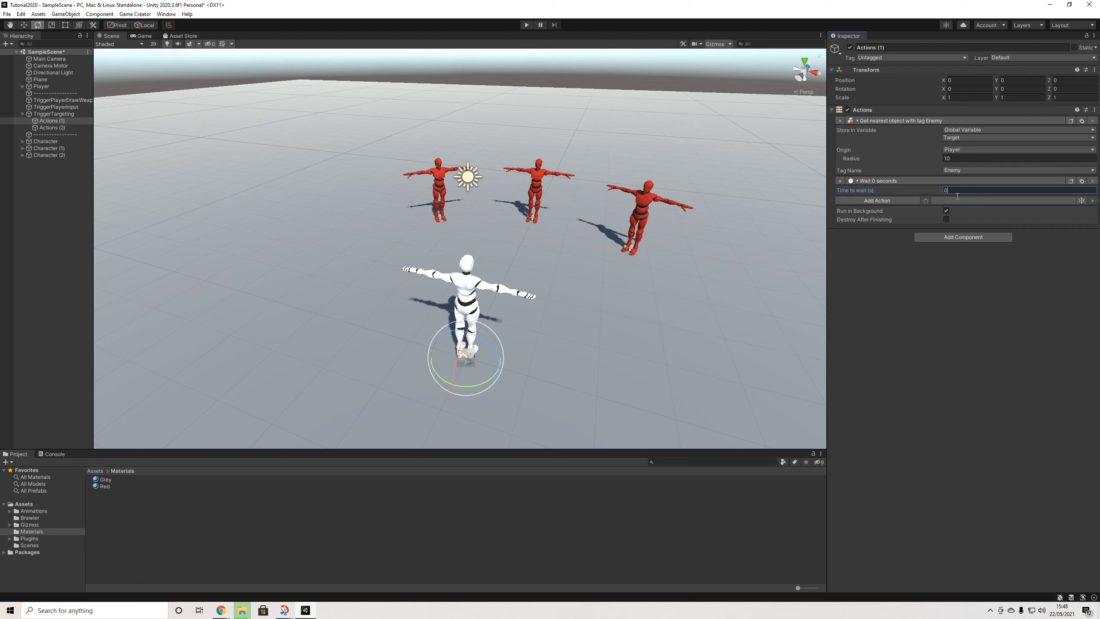
left_click(890, 200)
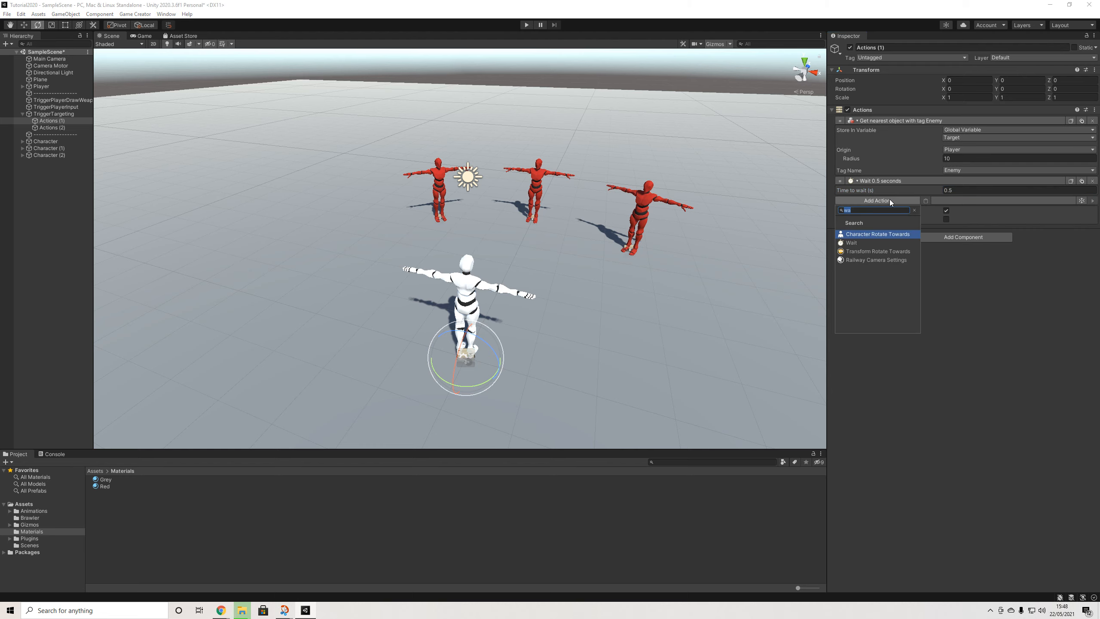
type("res")
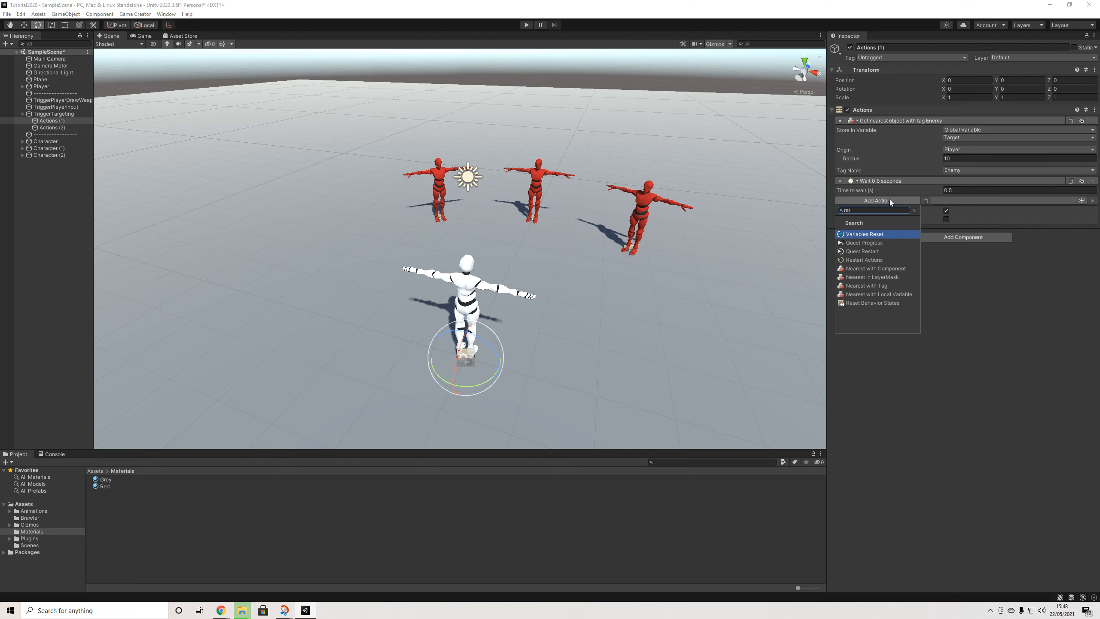
left_click(863, 260)
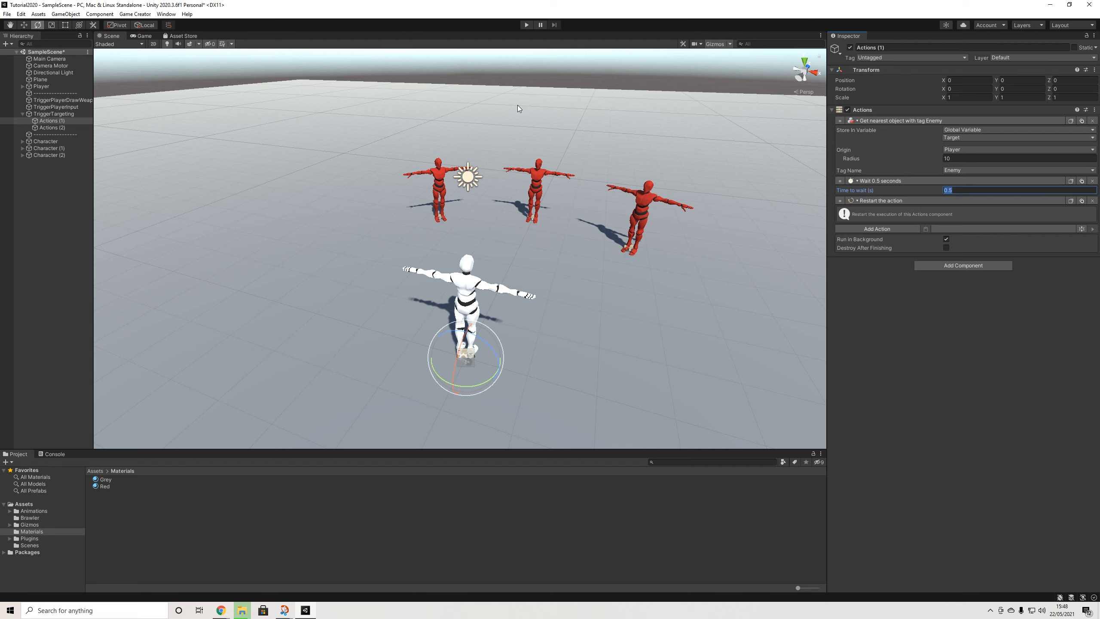
Add a Wait action of 0.5 seconds to the Actions (2) object
left_click(57, 128)
left_click(866, 122)
type("wa")
left_click(856, 165)
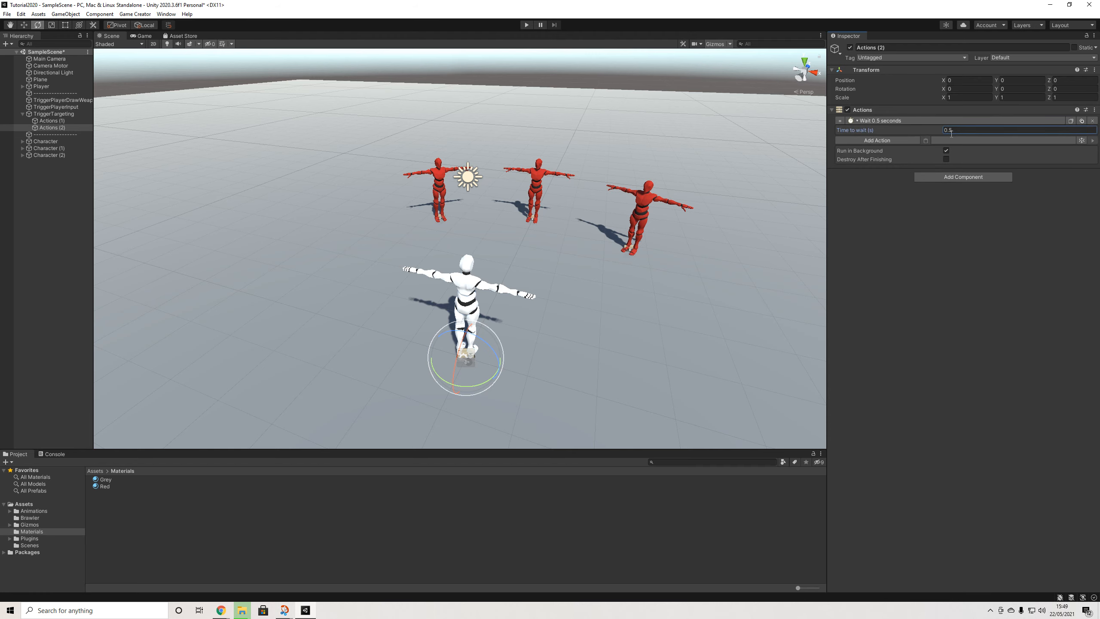
Add a Set Target action for the Player to Actions (2), taking its value from the global variable Target
left_click(892, 143)
type("tar")
key("Return")
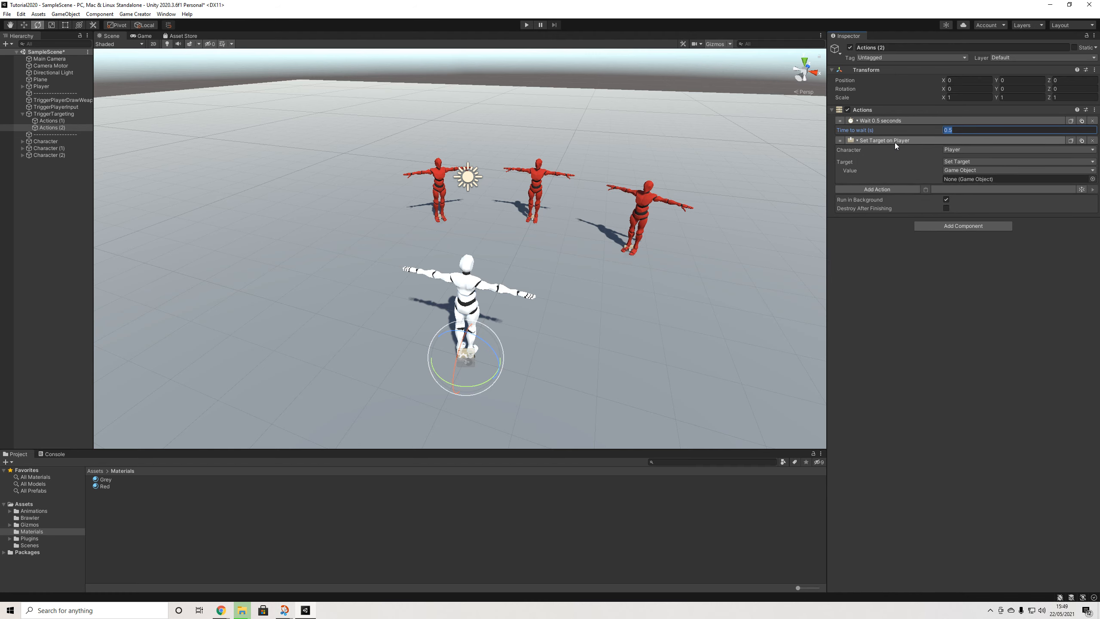
left_click(958, 172)
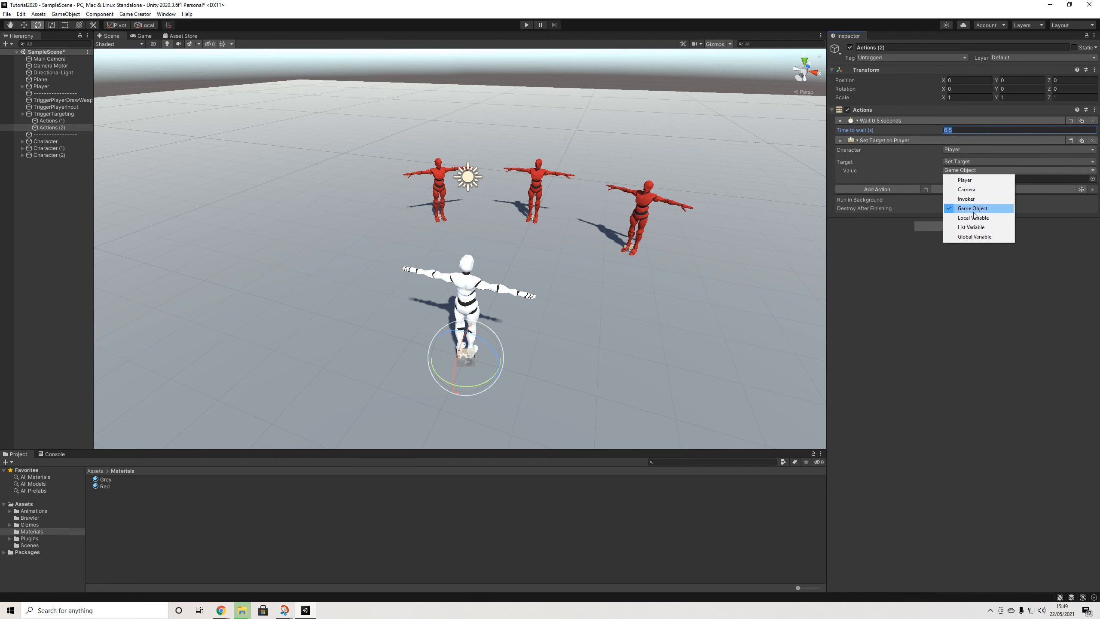
left_click(973, 237)
left_click(952, 180)
left_click(969, 201)
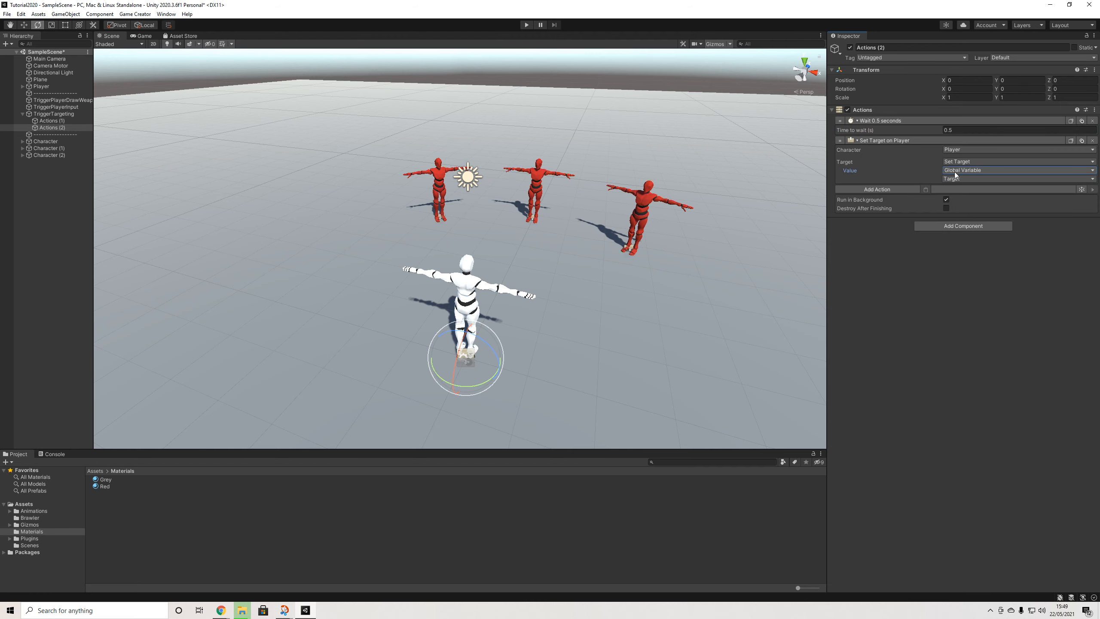
Add a Restart Actions action to Actions (2), then collapse TriggerTargeting in the hierarchy and clear the selection
left_click(902, 191)
type("res")
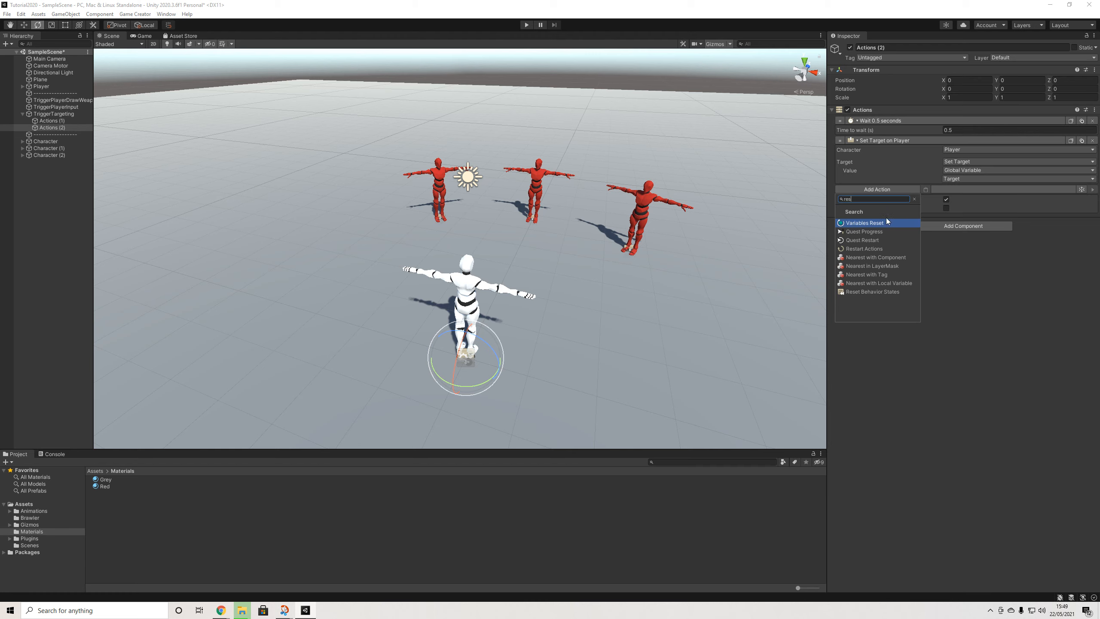
left_click(862, 250)
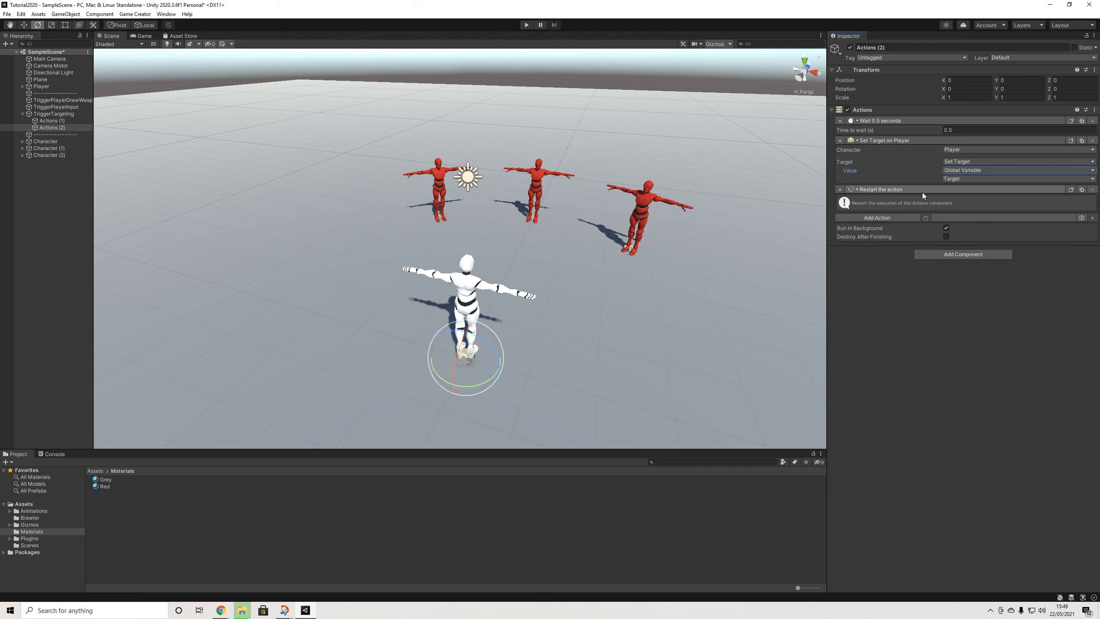
left_click(48, 114)
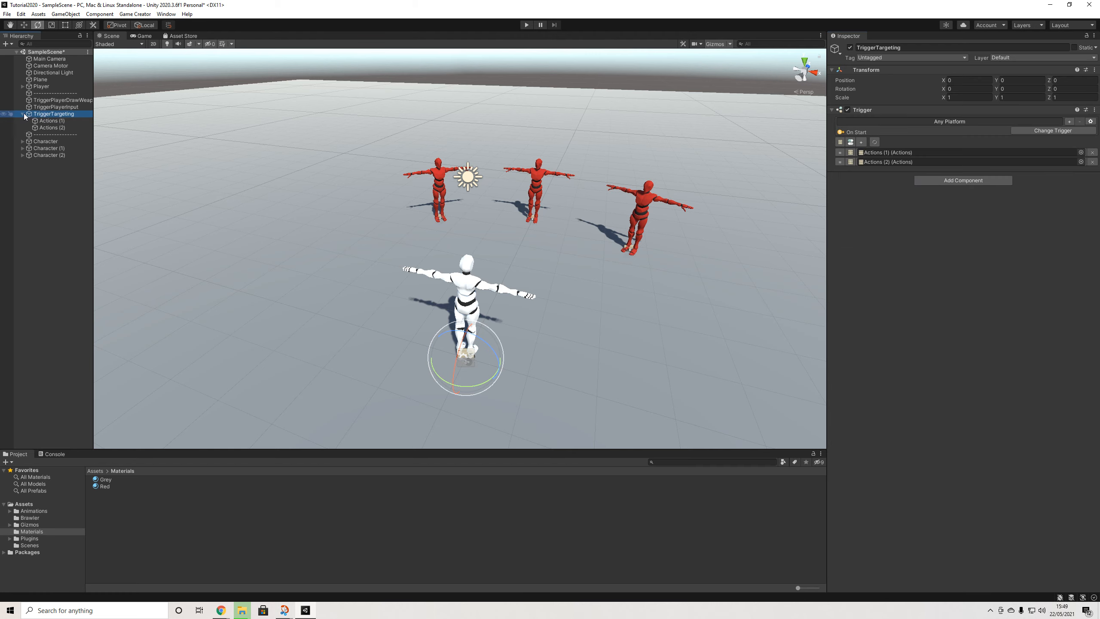
left_click(43, 163)
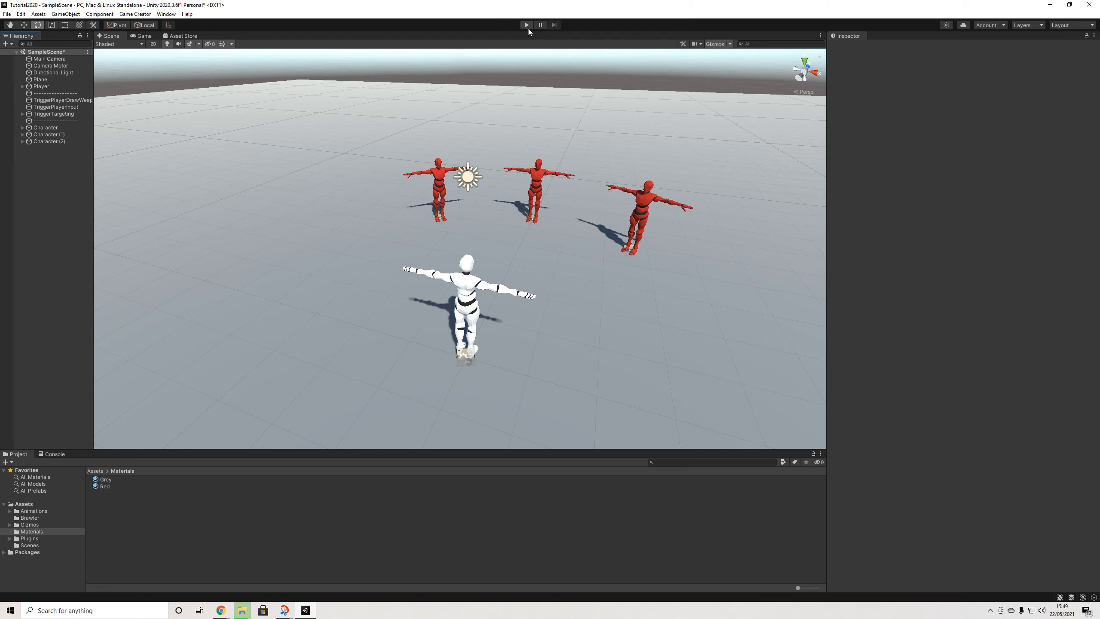
Open the Game Creator global variables, then narrow and reposition the window so the Target variable stays visible beside the scene
left_click(143, 16)
left_click(148, 56)
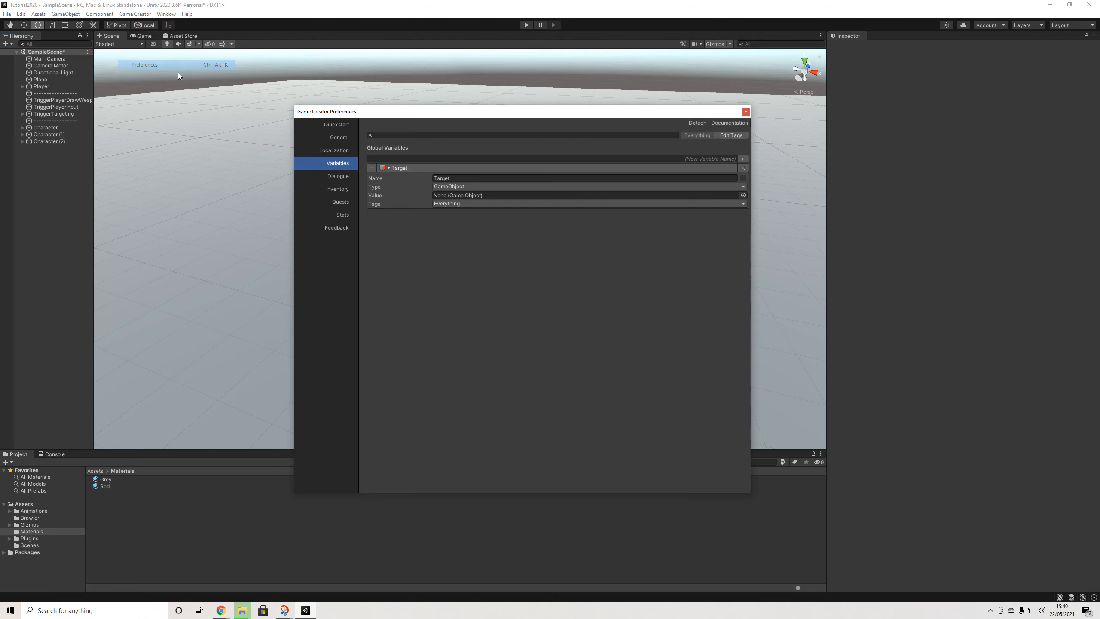
left_click_drag(484, 114, 804, 153)
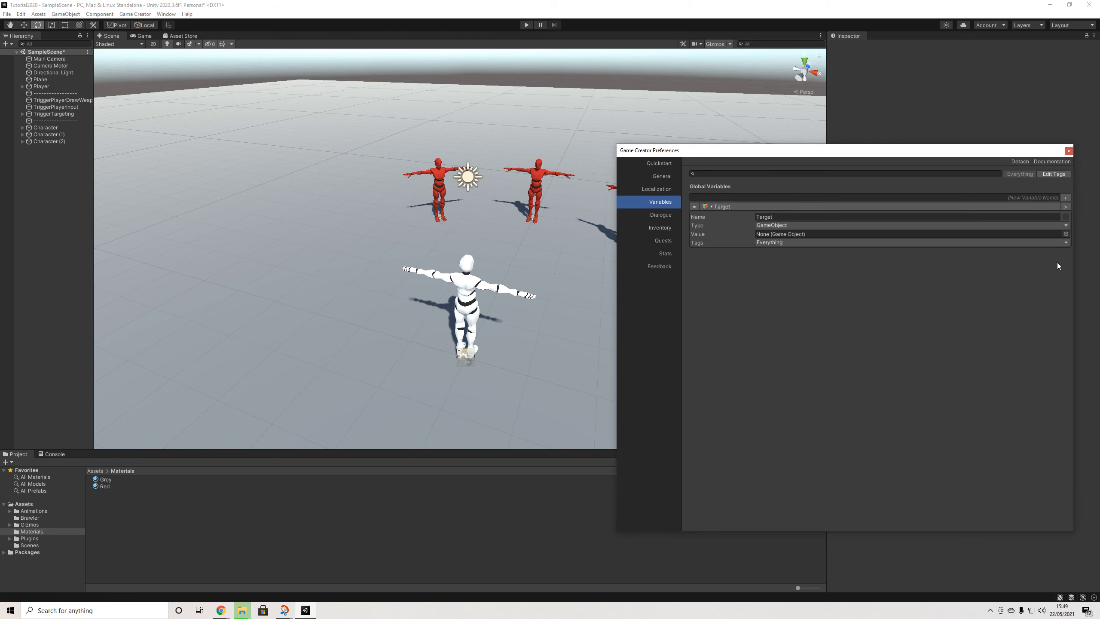
left_click_drag(1081, 264, 936, 265)
left_click_drag(801, 156, 950, 167)
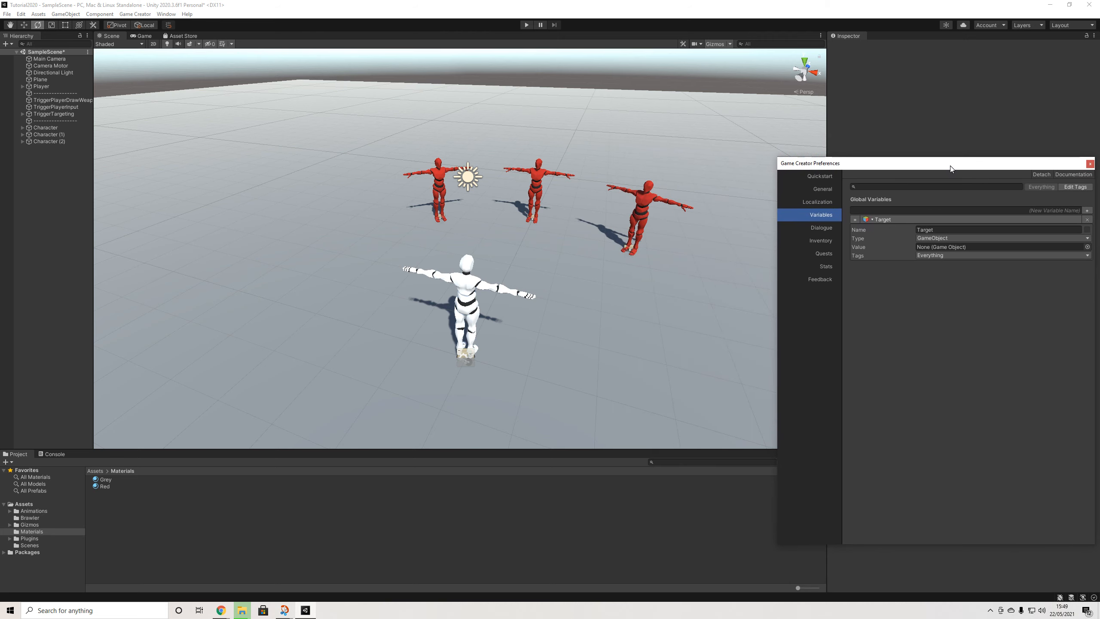
Run the game and move the player around the red characters to check how the Target variable's runtime value changes
left_click(526, 24)
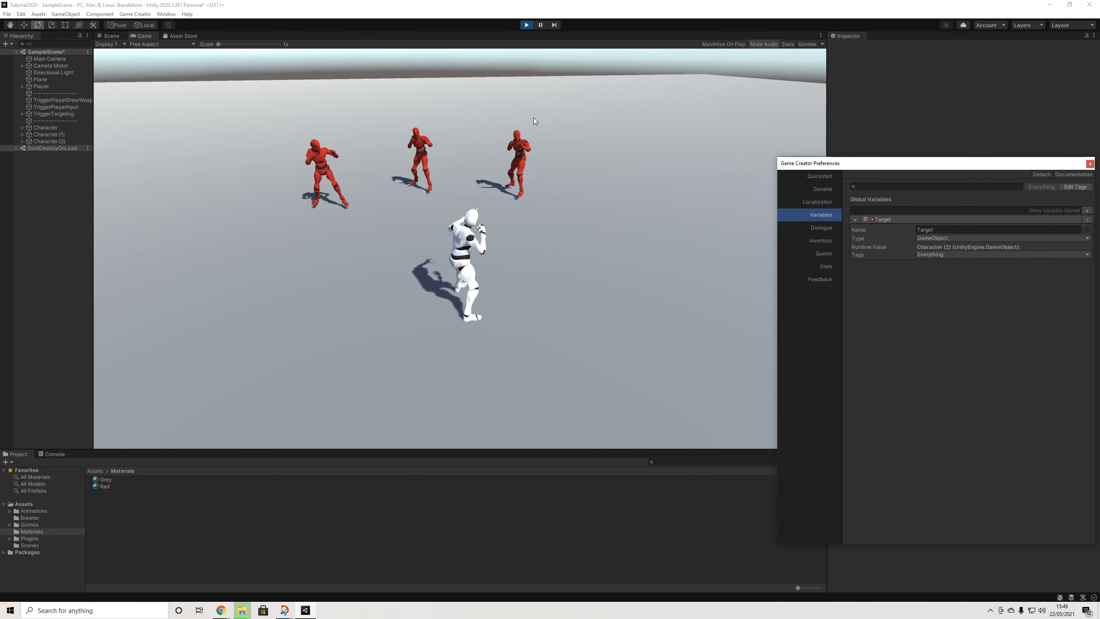
key("w")
left_click(519, 122)
key("w")
key("a")
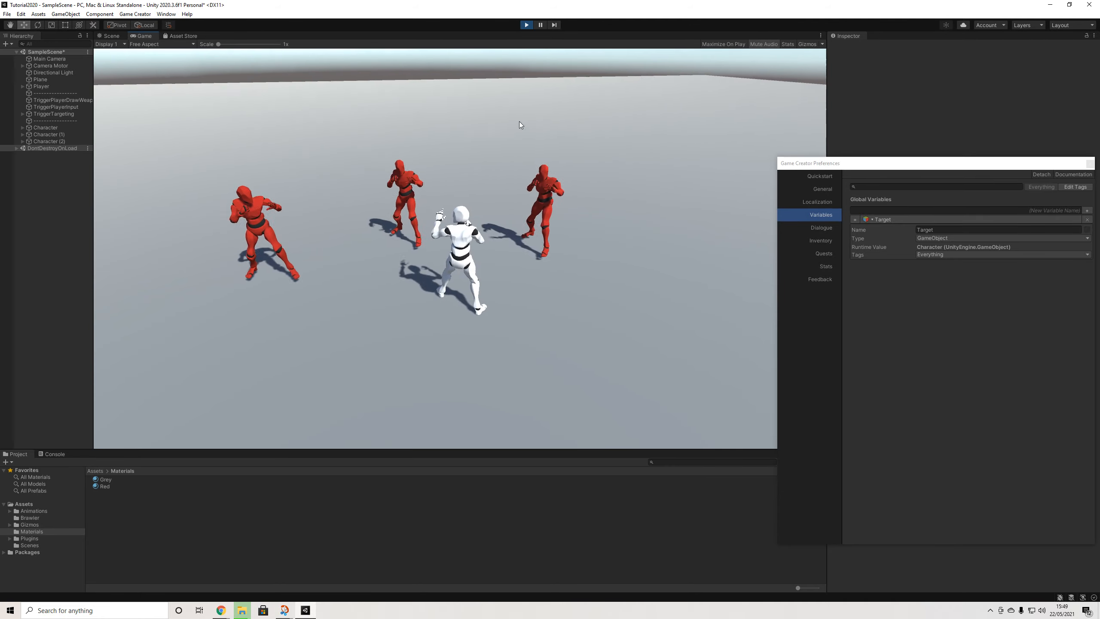
key("d")
key("a")
key("d")
key("w")
key("d")
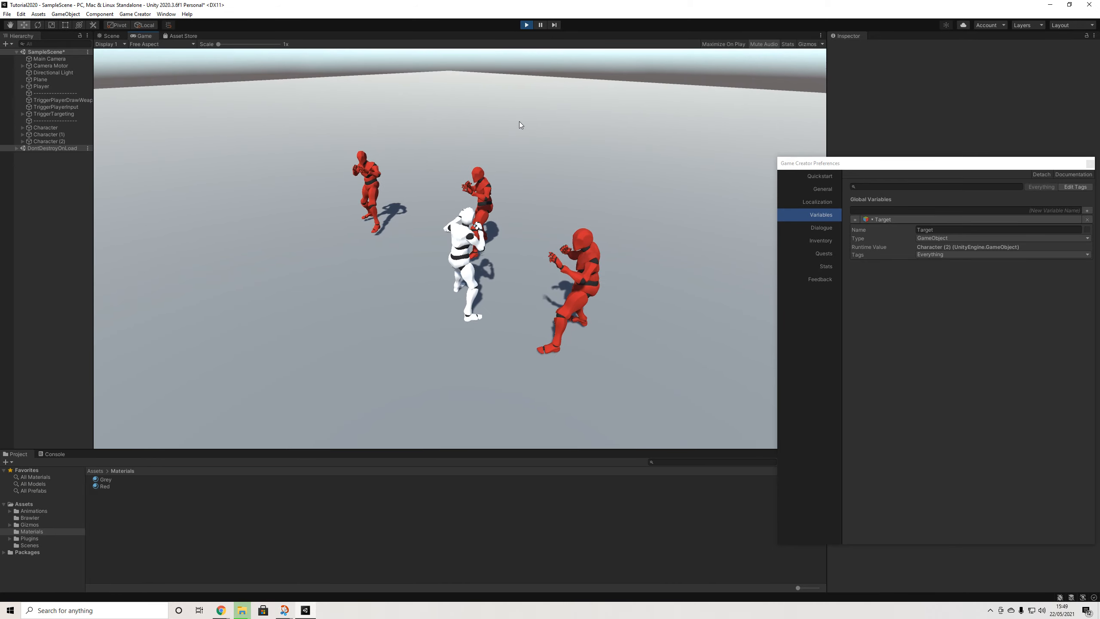
Attack the red characters from different sides to check the Target variable's switching, then stop the game and close the global variables window
left_click(519, 121)
left_click(519, 121)
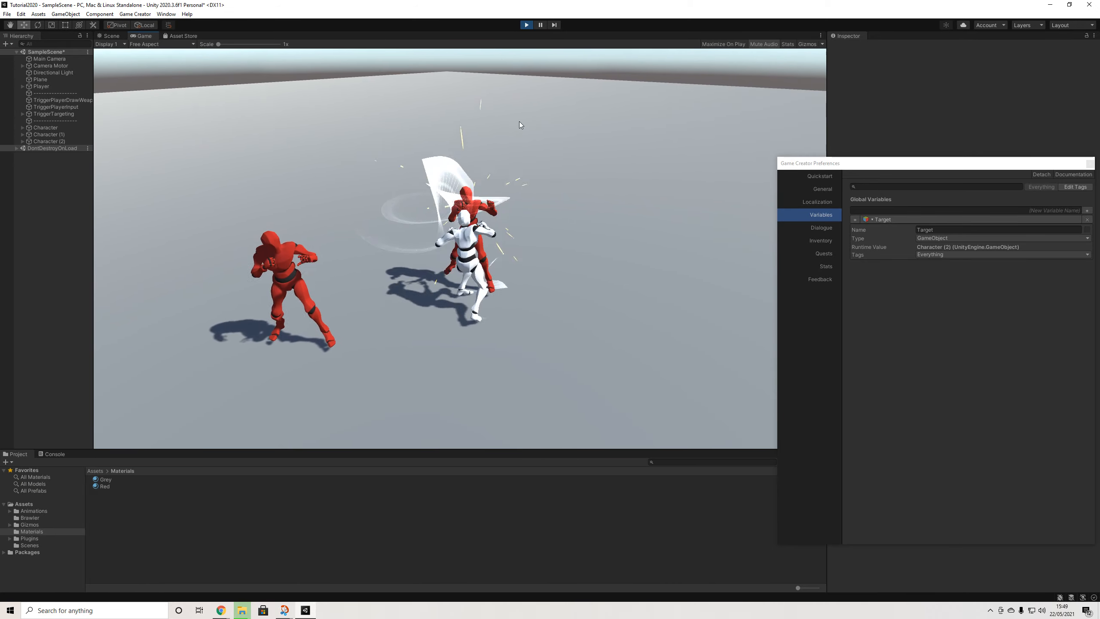
left_click(519, 122)
left_click(520, 121)
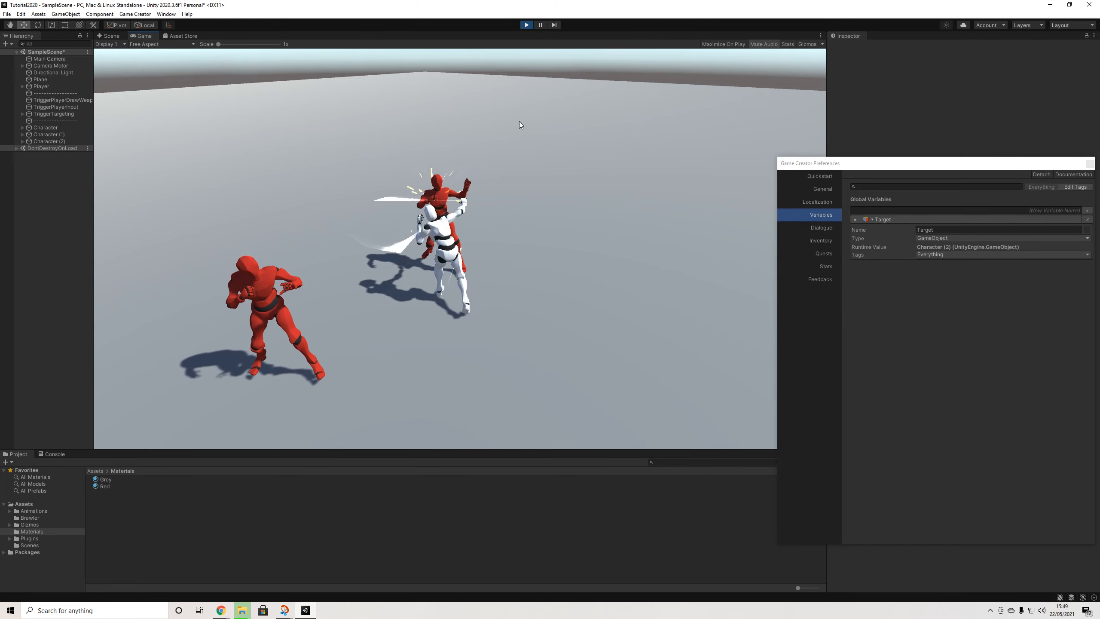
key("a")
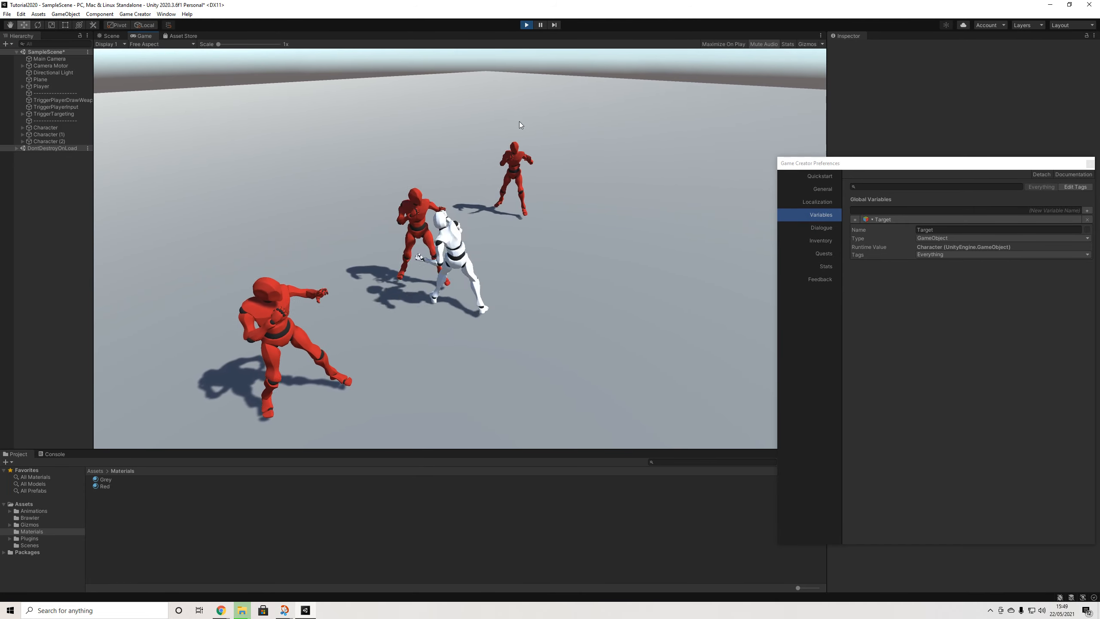
left_click(519, 121)
left_click(519, 122)
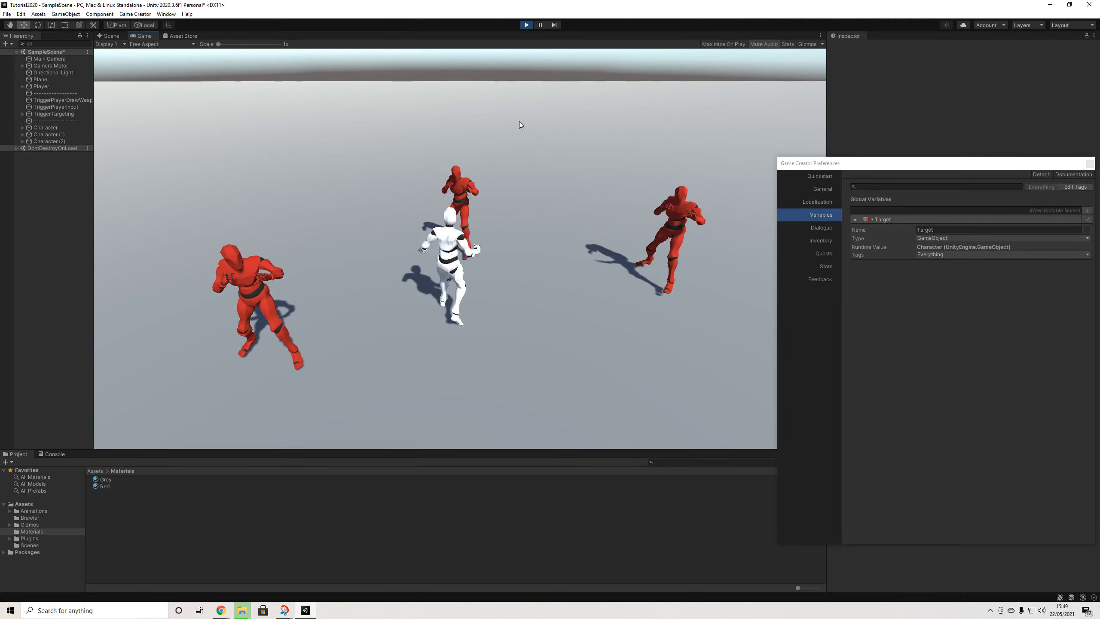
left_click(519, 121)
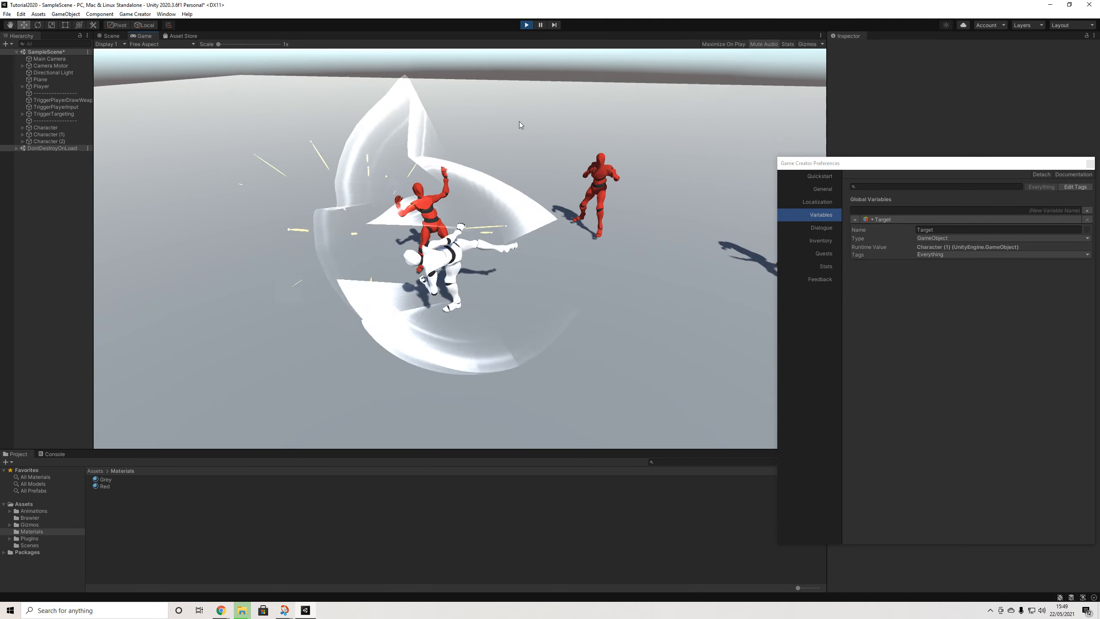
left_click(520, 121)
left_click(519, 121)
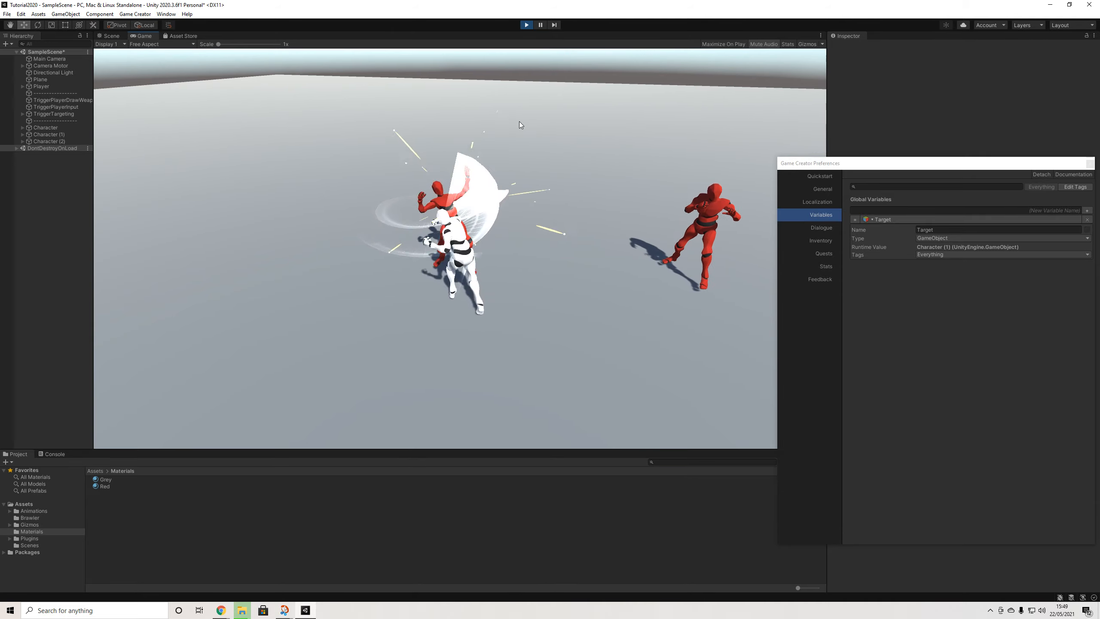
key("w")
left_click(519, 122)
left_click(520, 121)
left_click(519, 122)
key("d")
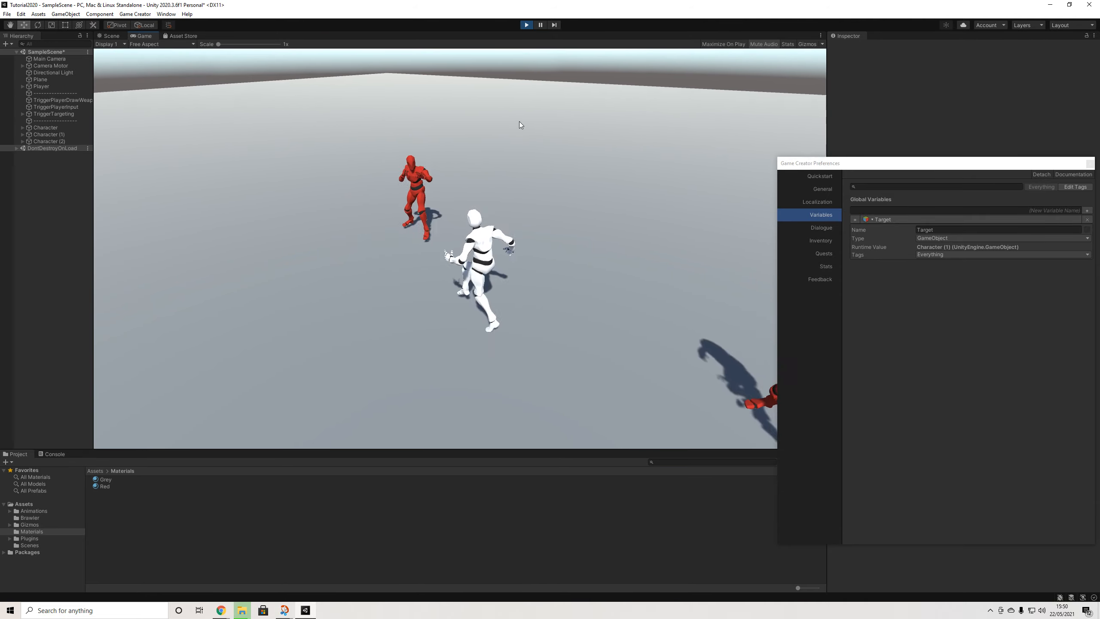
left_click(519, 121)
left_click(520, 121)
left_click(519, 121)
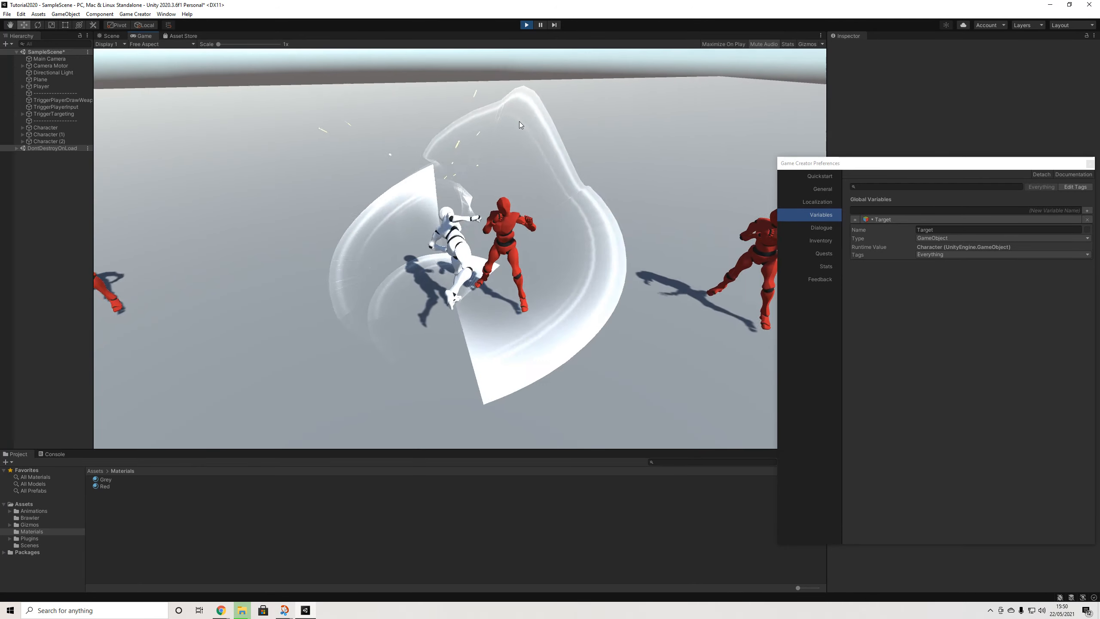
left_click(520, 122)
left_click(519, 121)
left_click(519, 121)
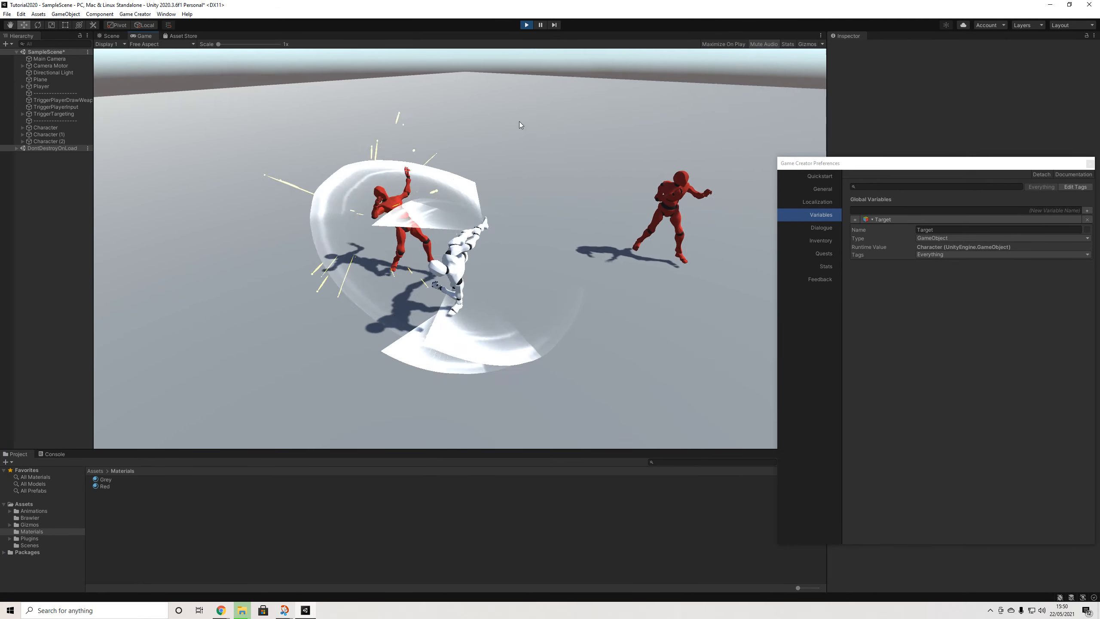
key("d")
left_click(519, 121)
left_click(520, 121)
left_click(519, 121)
left_click(519, 121)
left_click(519, 121)
left_click(520, 121)
left_click(519, 121)
left_click(520, 121)
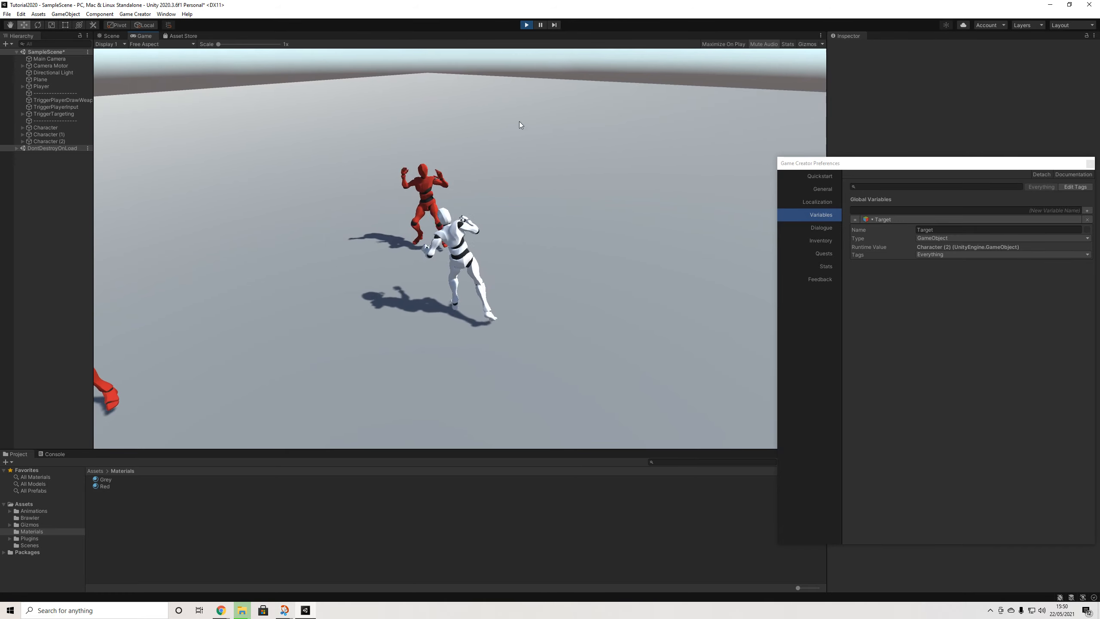
left_click(519, 121)
left_click(520, 121)
left_click(519, 121)
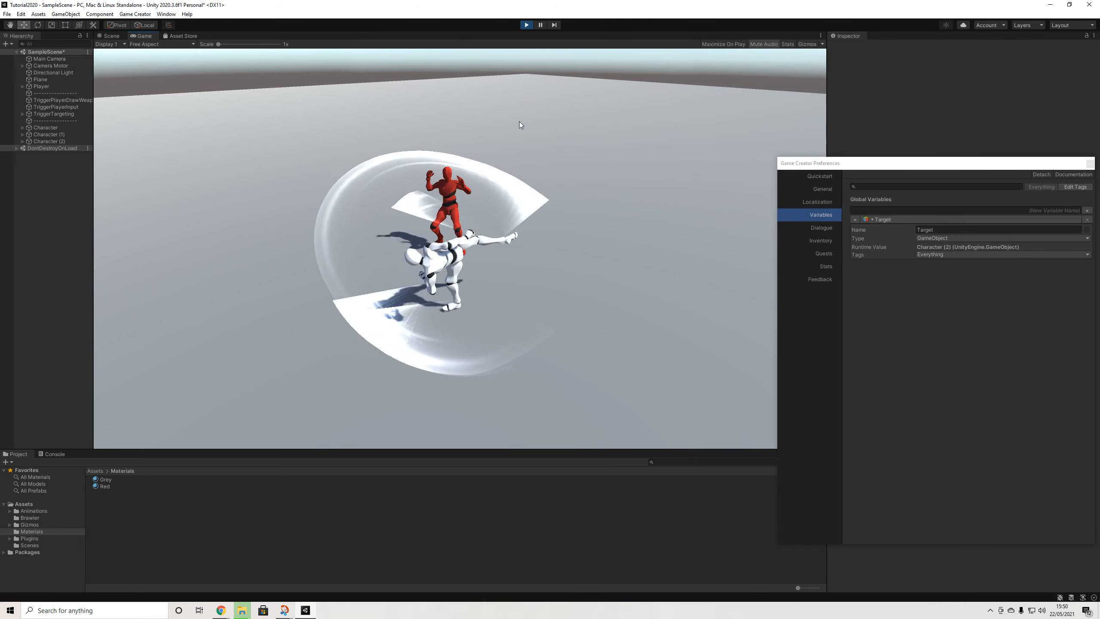
left_click(520, 121)
left_click(519, 121)
left_click(519, 121)
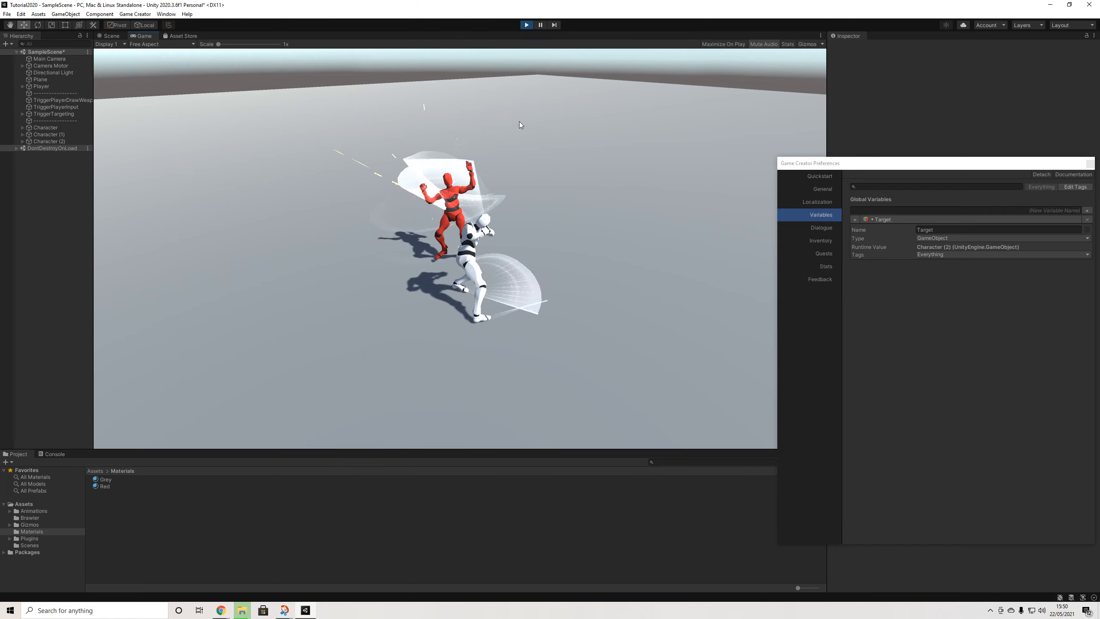
key("s")
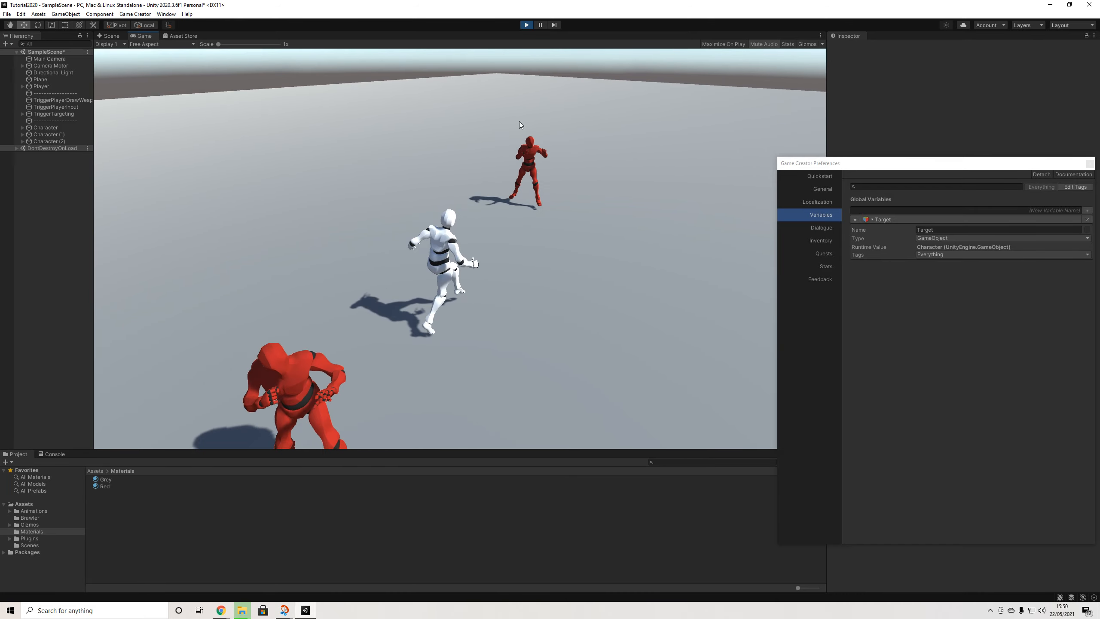
left_click(519, 121)
left_click(519, 122)
left_click(519, 121)
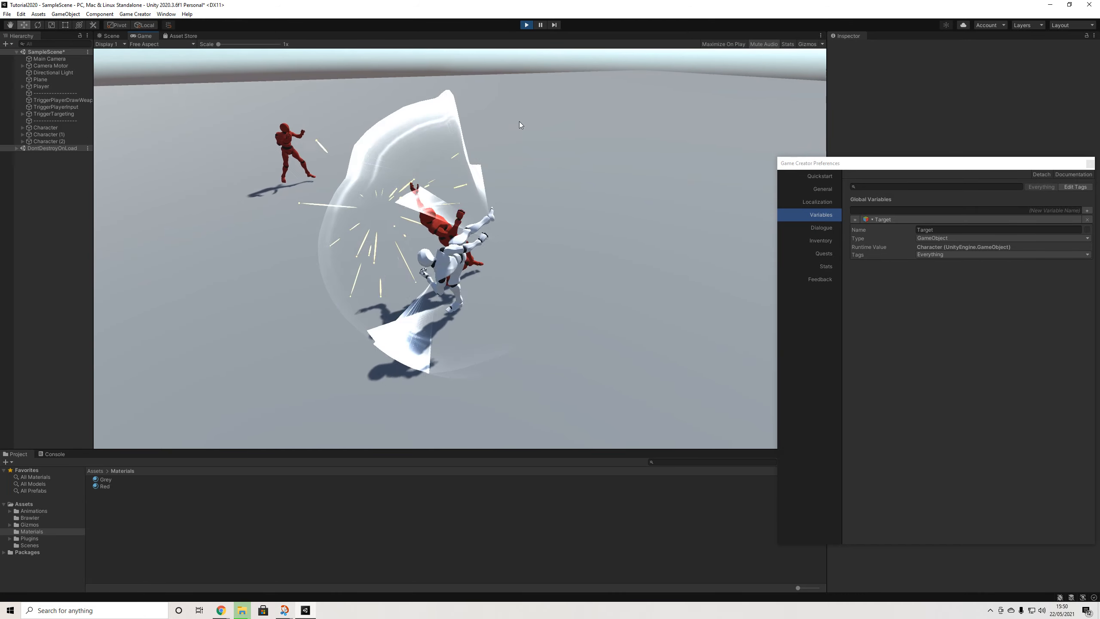
left_click(520, 122)
left_click(519, 122)
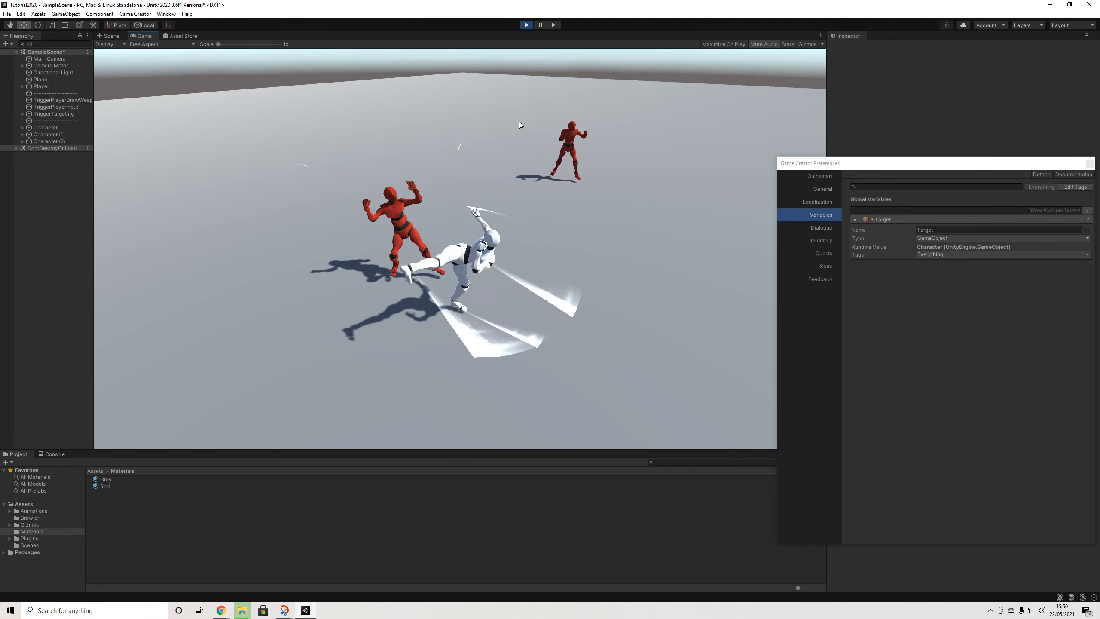
left_click(519, 122)
left_click(519, 121)
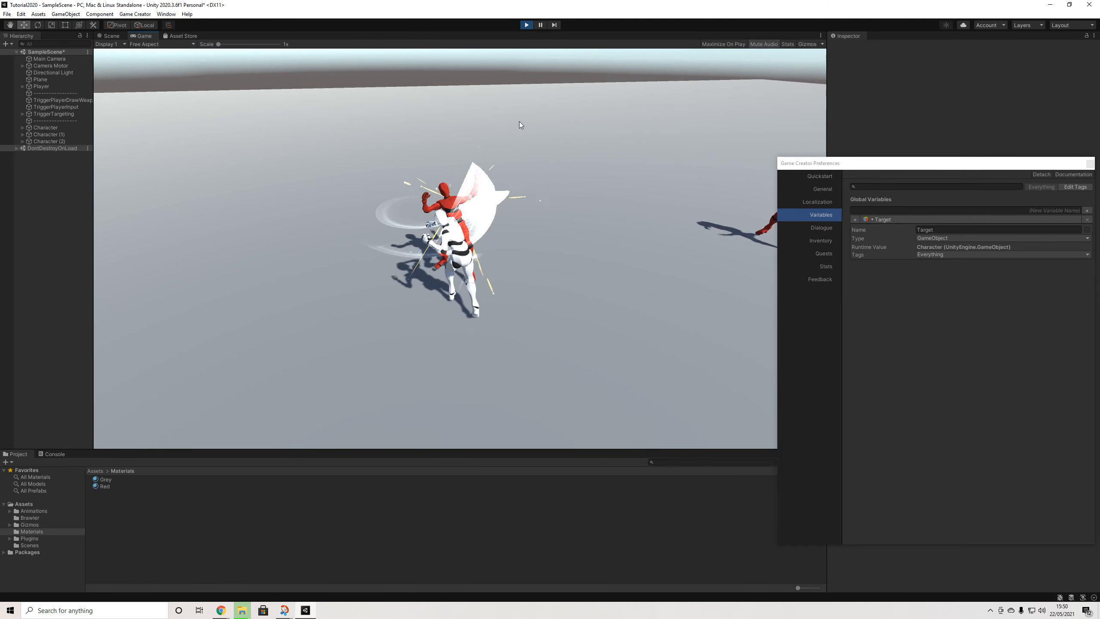
left_click(526, 25)
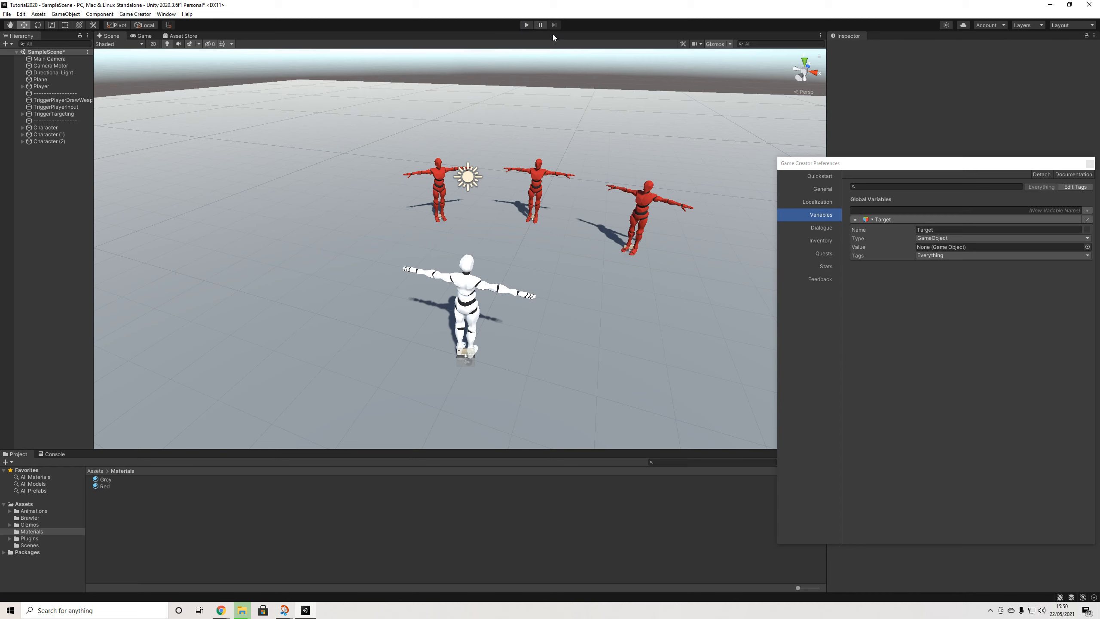
left_click(1090, 164)
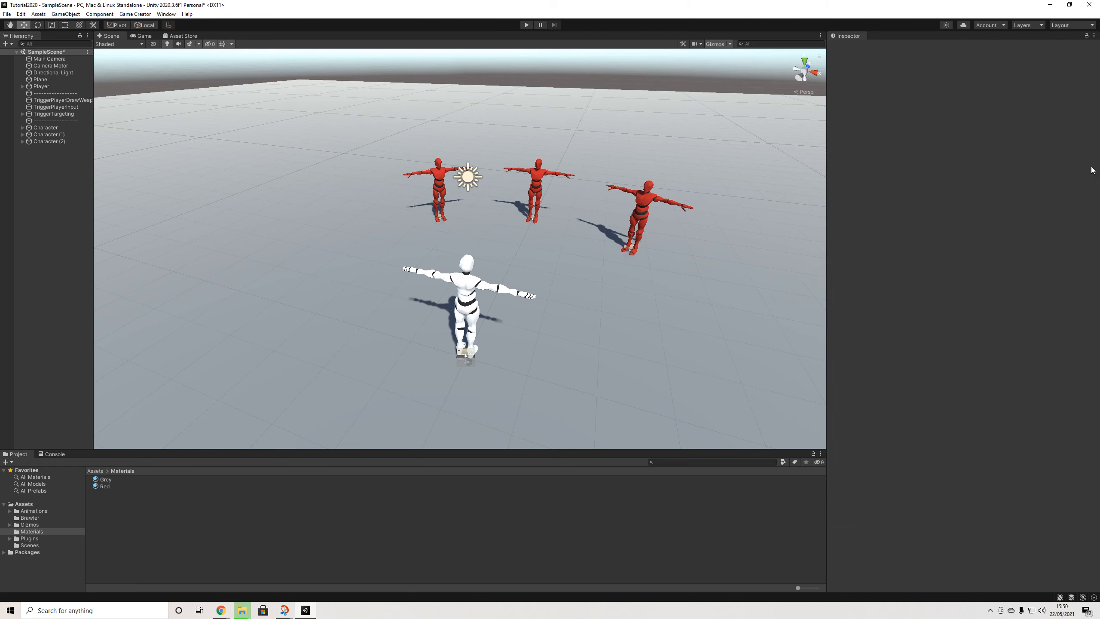
Set the wait time to 0.1 seconds in both Actions (1) and Actions (2) under TriggerTargeting
left_click(23, 113)
left_click(72, 122)
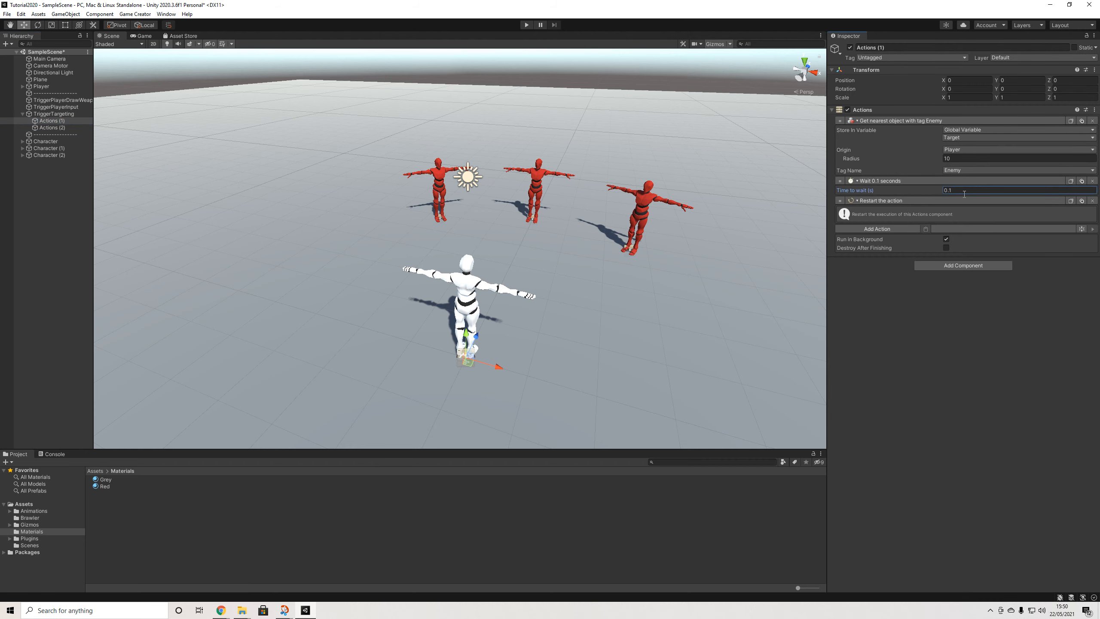
left_click(272, 129)
left_click(47, 129)
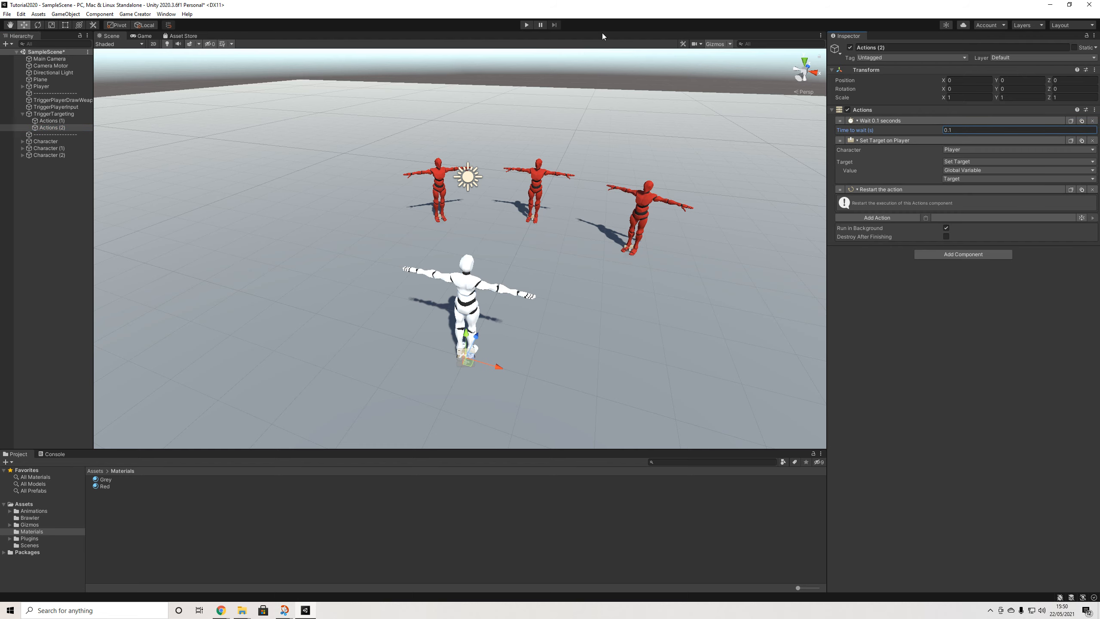
Run the game and attack the red characters to test how quickly the player switches targets, then stop it
left_click(531, 24)
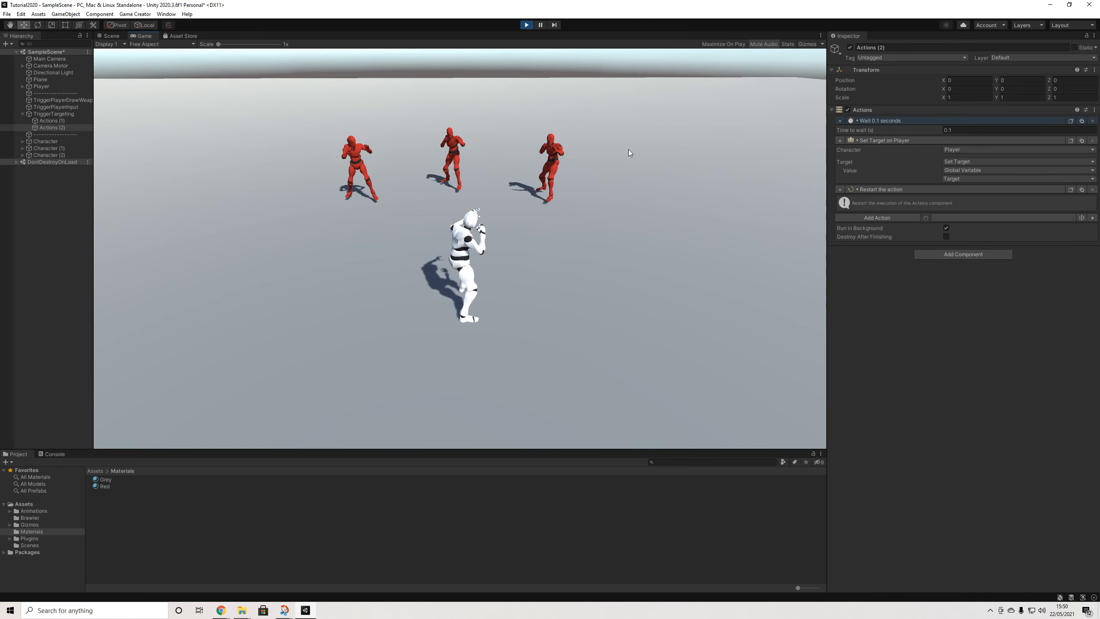
key("a")
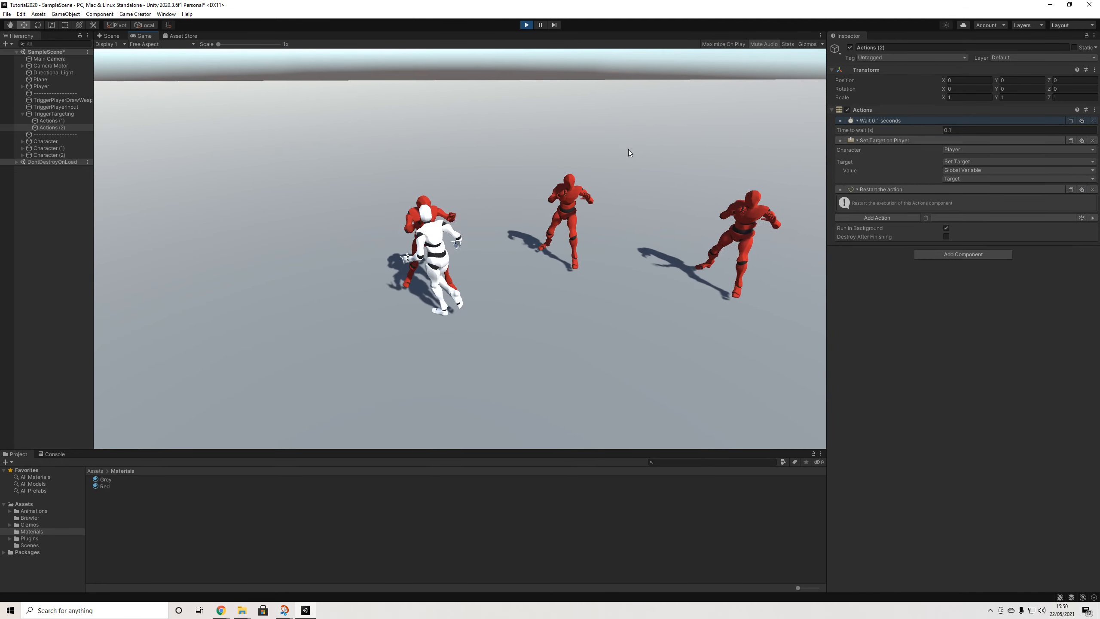
left_click(629, 150)
left_click(628, 150)
key("d")
left_click(628, 149)
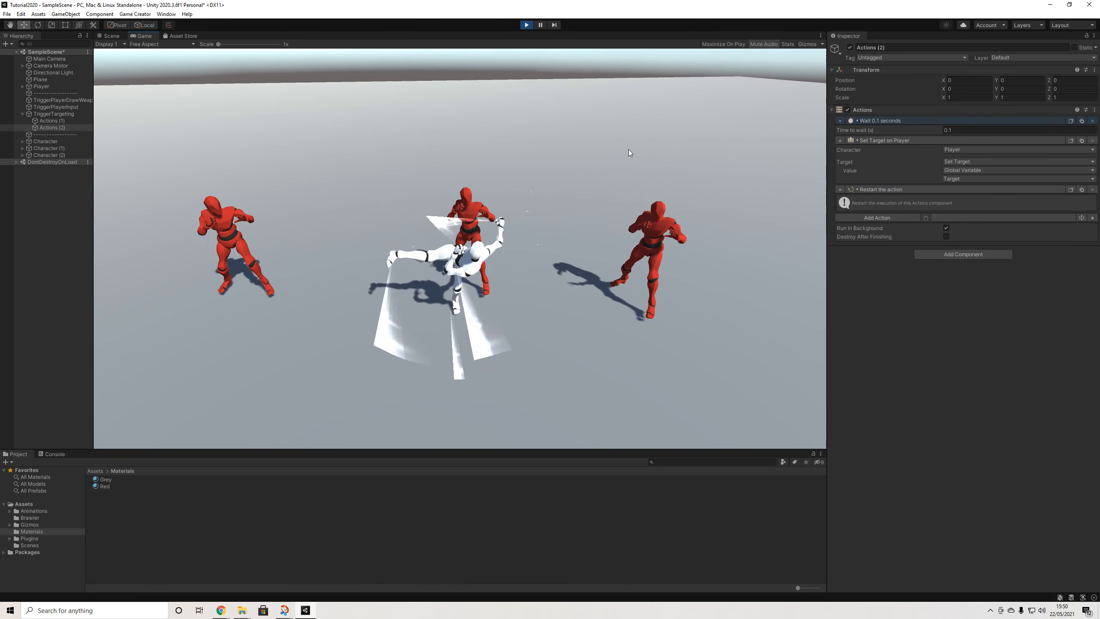
left_click(629, 149)
left_click(628, 150)
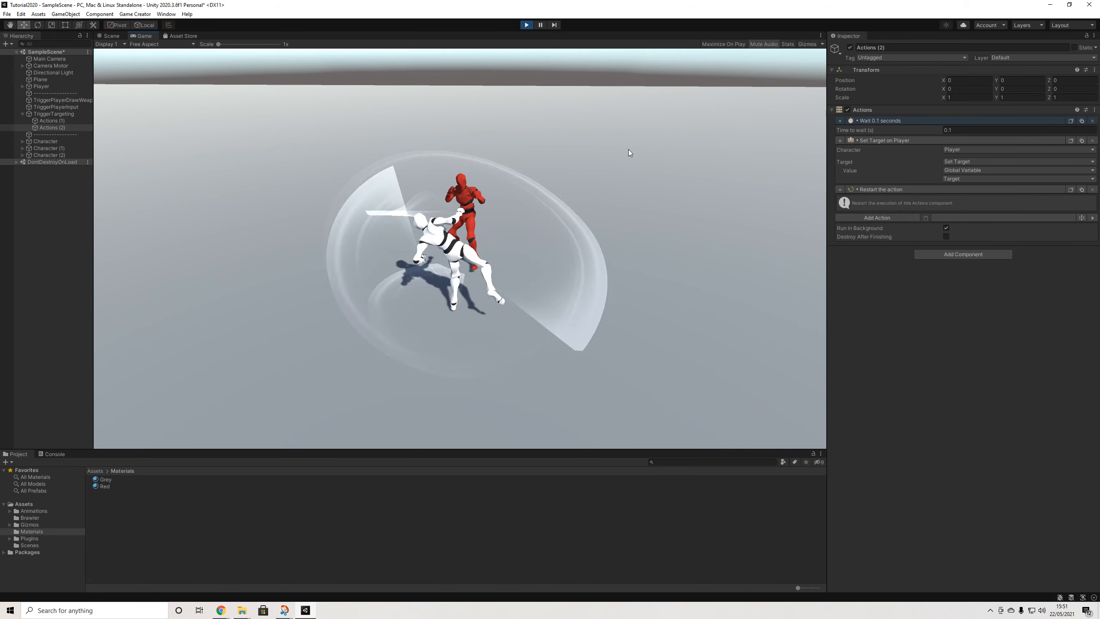
left_click(526, 25)
Set the wait time to 0.3 seconds in both Actions (2) and Actions (1)
left_click(964, 131)
type("0.3")
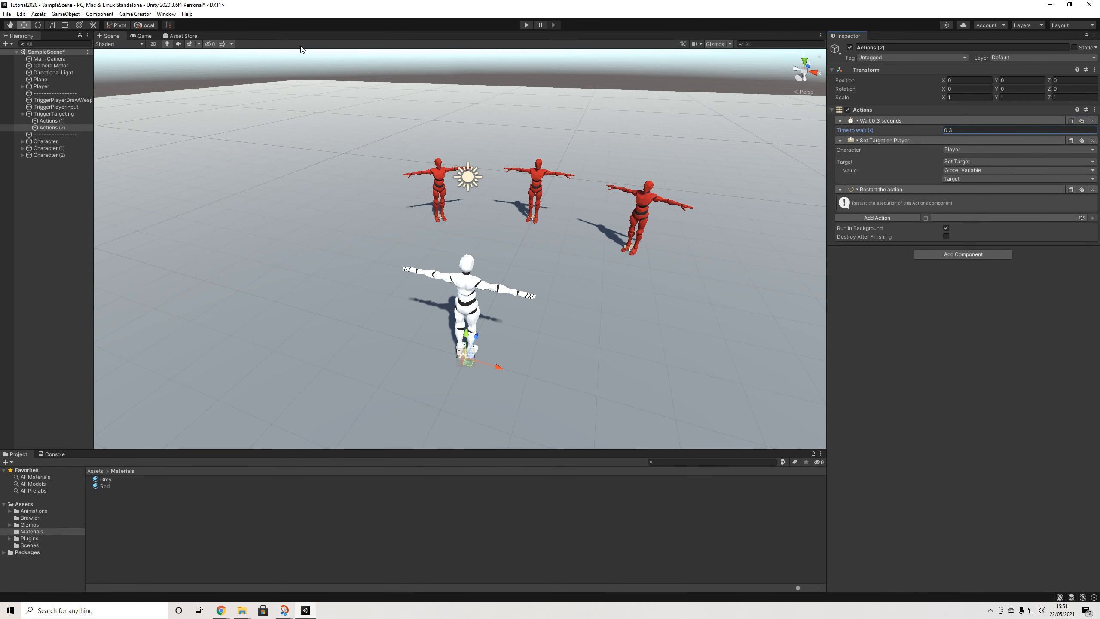
left_click(70, 120)
left_click(964, 190)
type("0.3")
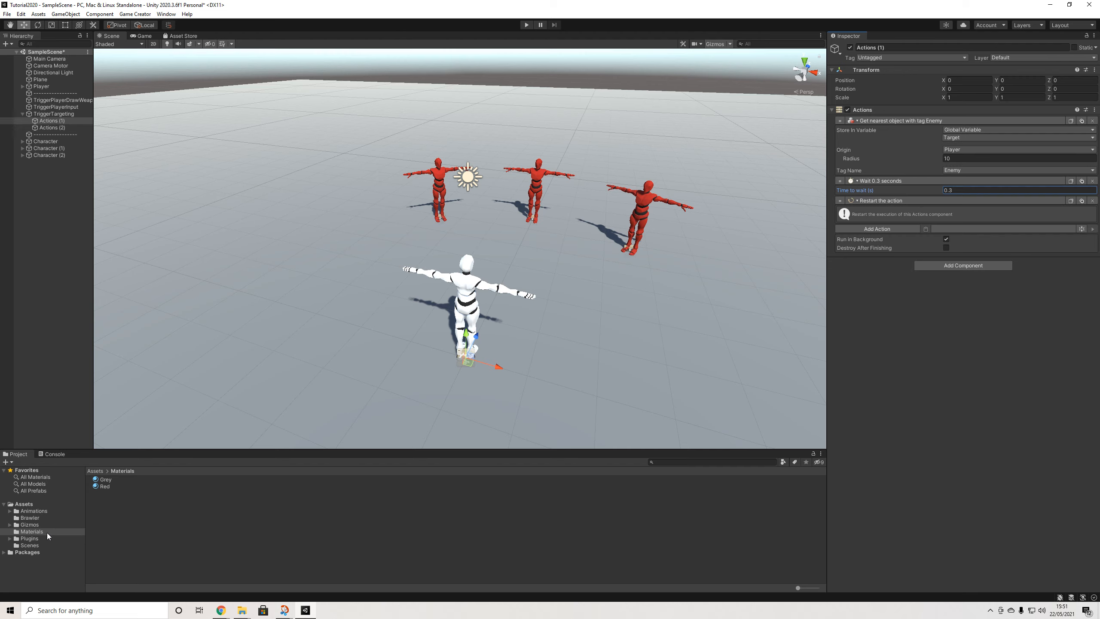
Duplicate the Combo01_A melee clip in the Brawler folder and rename the copy Combo01_B
left_click(33, 519)
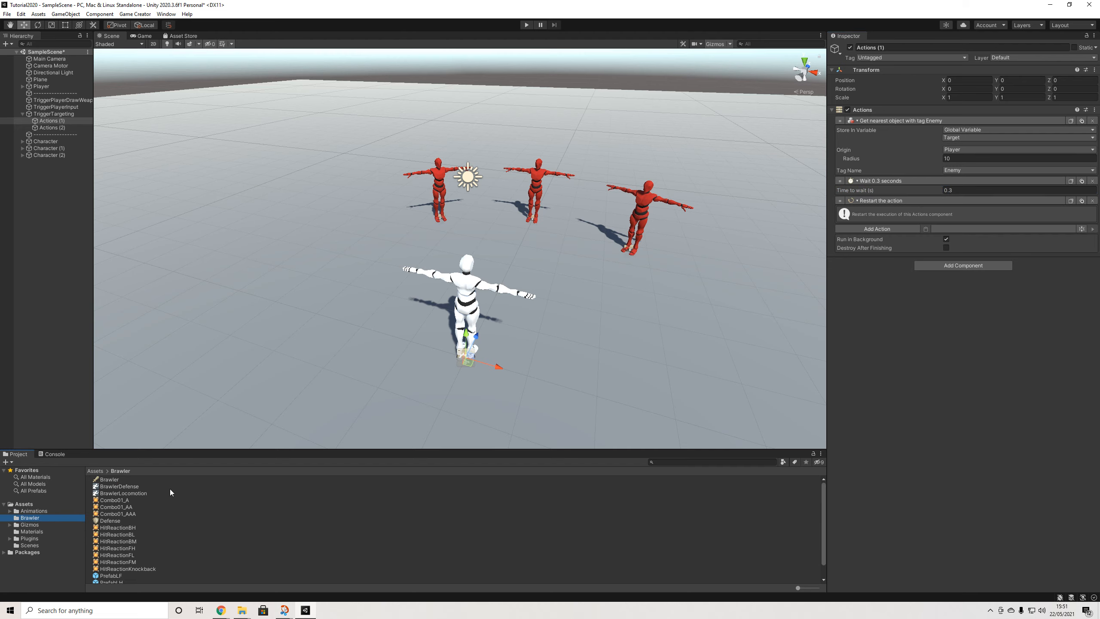
left_click(138, 500)
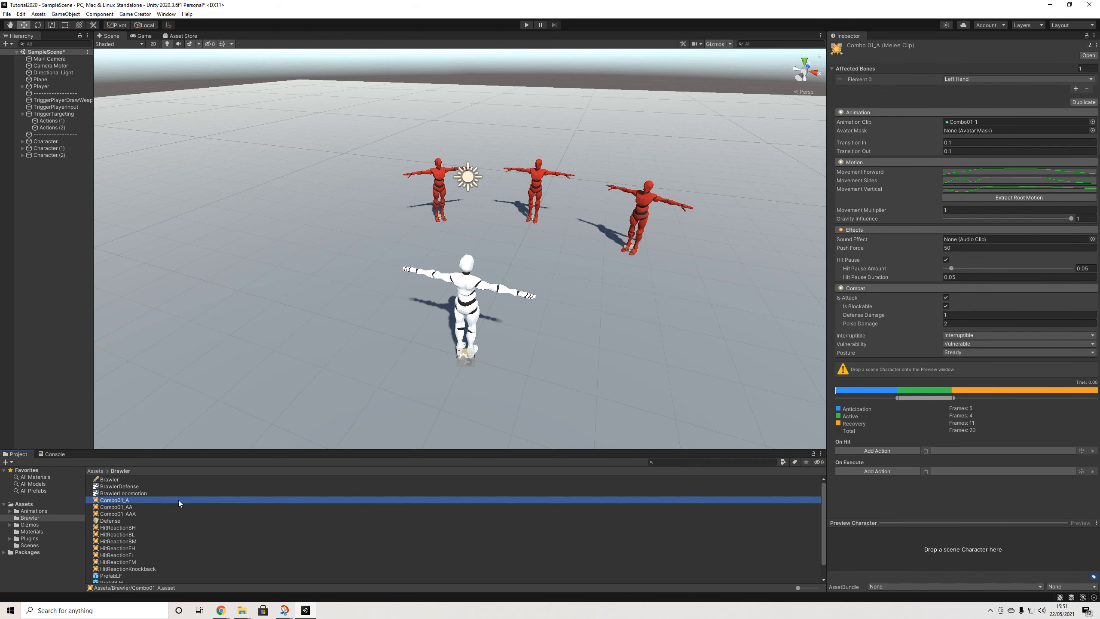
left_click(1082, 103)
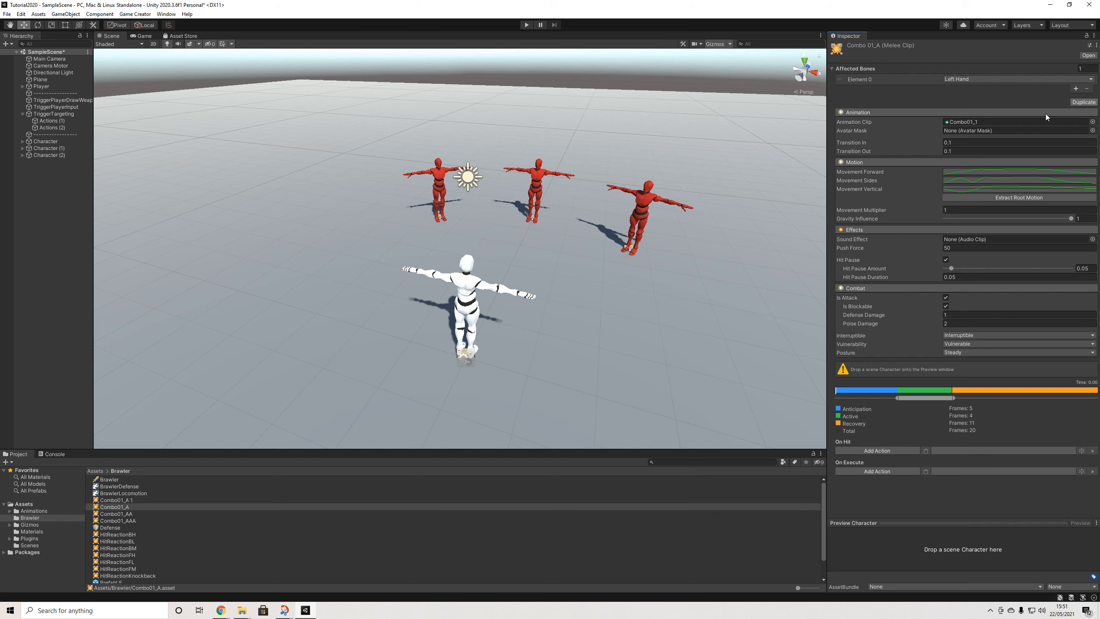
right_click(128, 500)
left_click(152, 314)
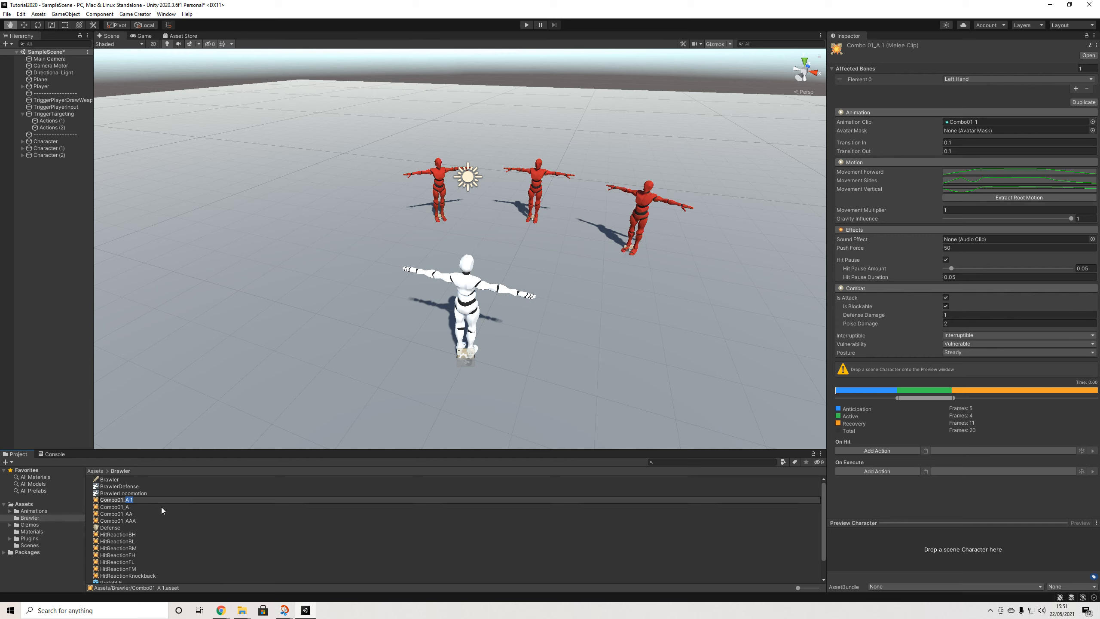
type("B")
key("Return")
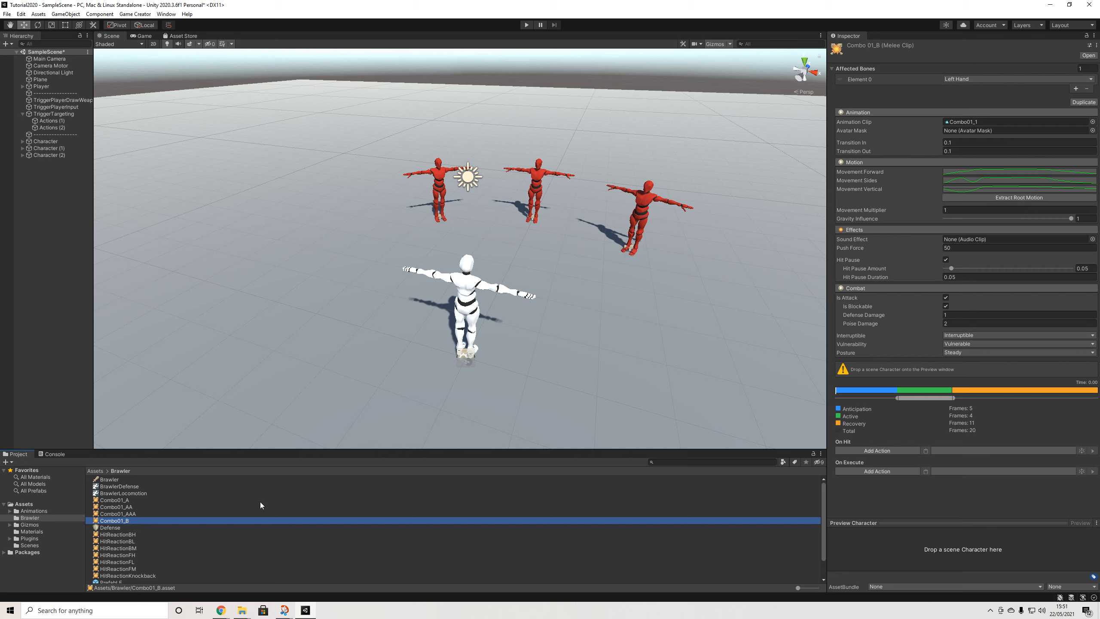
Assign the Combo02_1 animation clip to Combo01_B and locate that clip among the project assets
left_click(1092, 122)
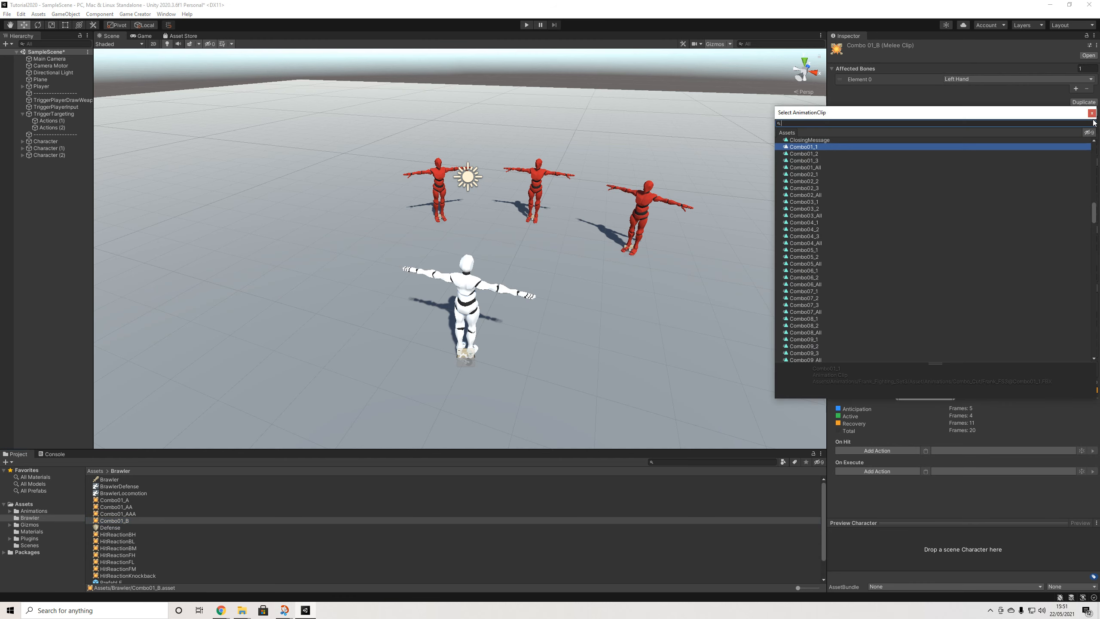
left_click(814, 173)
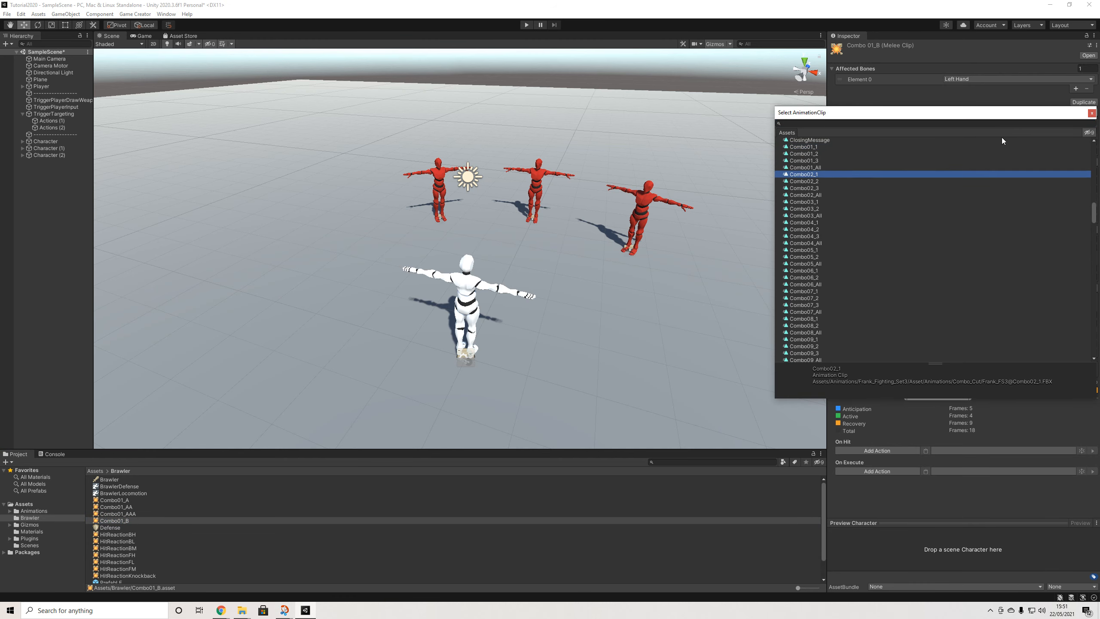
left_click(1092, 114)
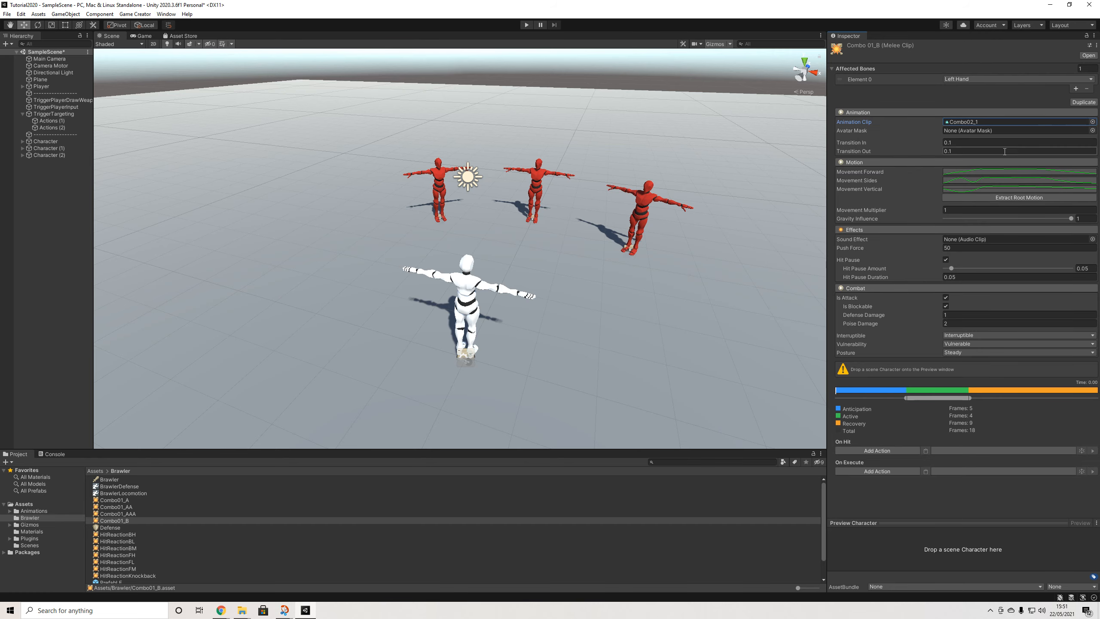
left_click(968, 121)
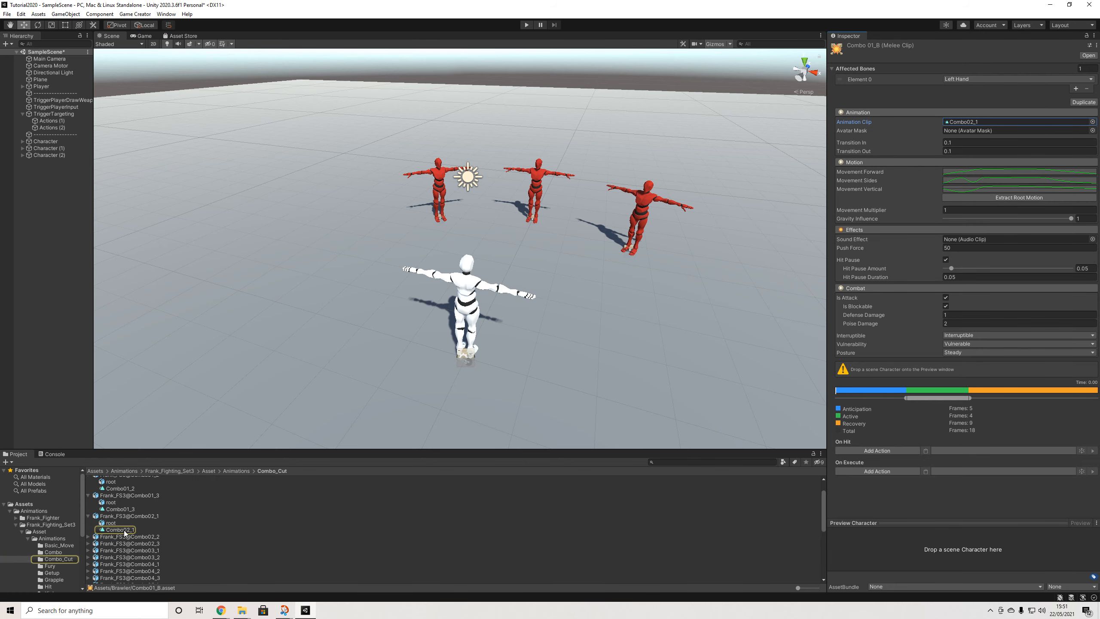
Enlarge the animation preview for the Combo02_1 clip and play it
left_click(126, 530)
left_click(884, 523)
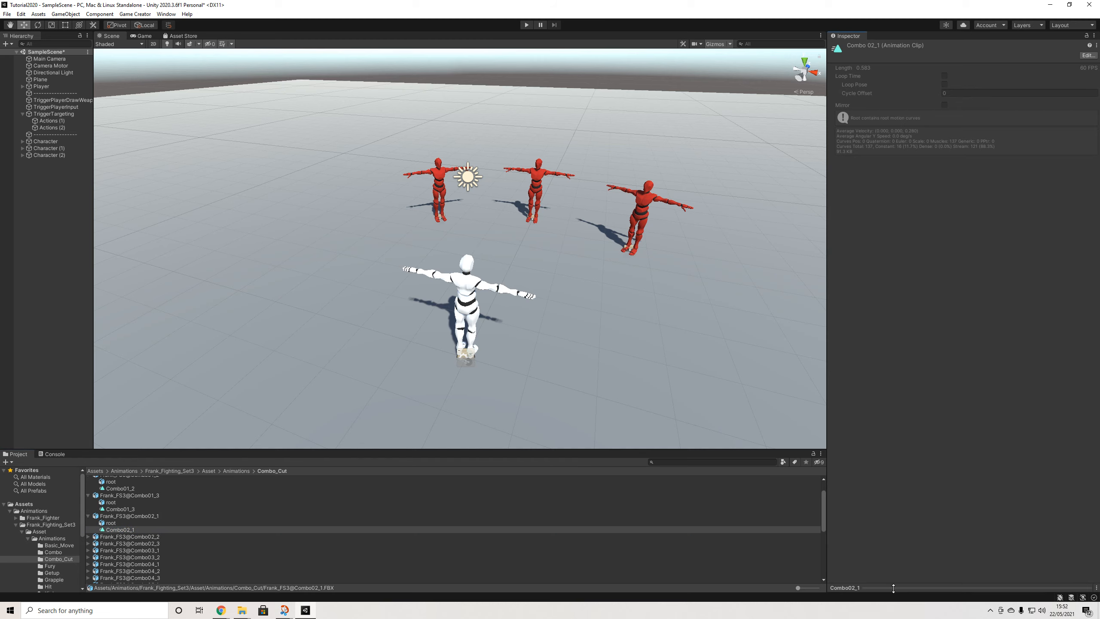
left_click(886, 587)
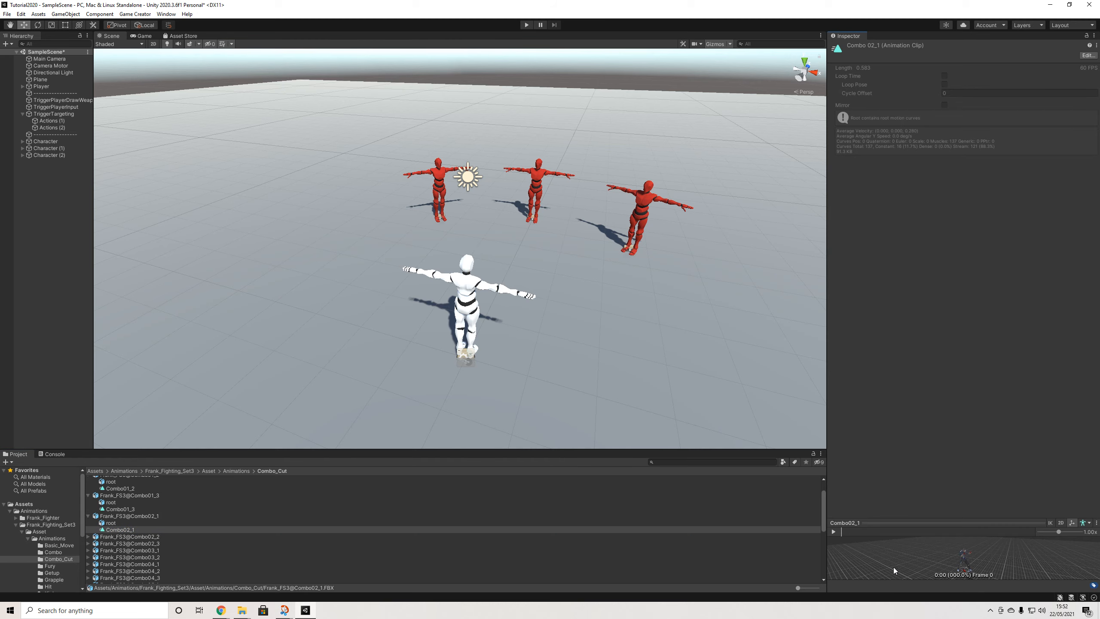
left_click_drag(915, 525, 901, 355)
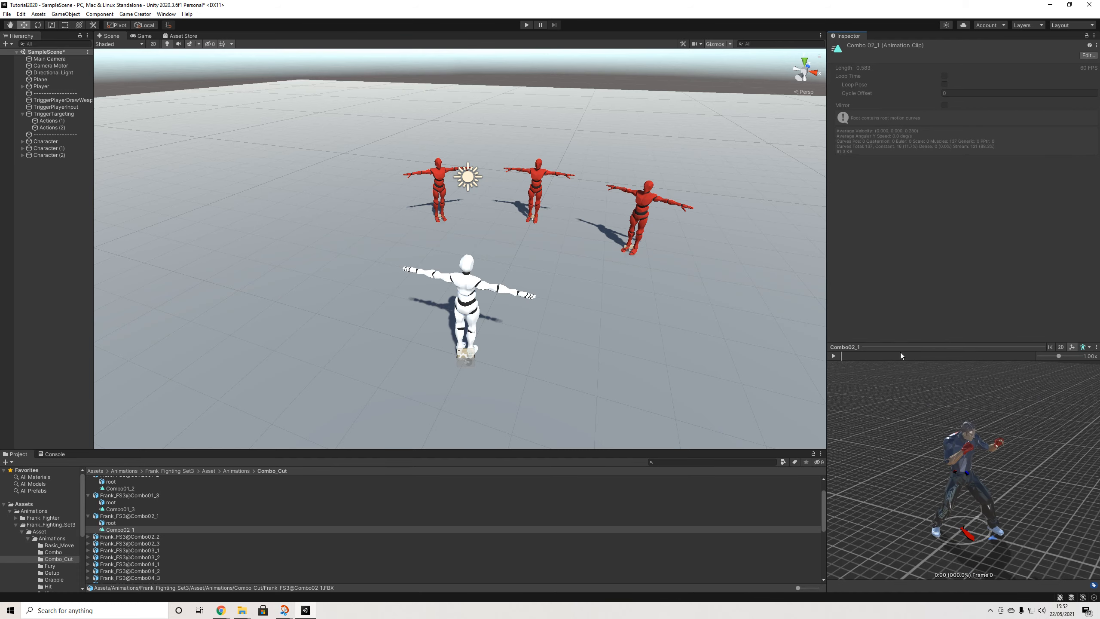
left_click(834, 356)
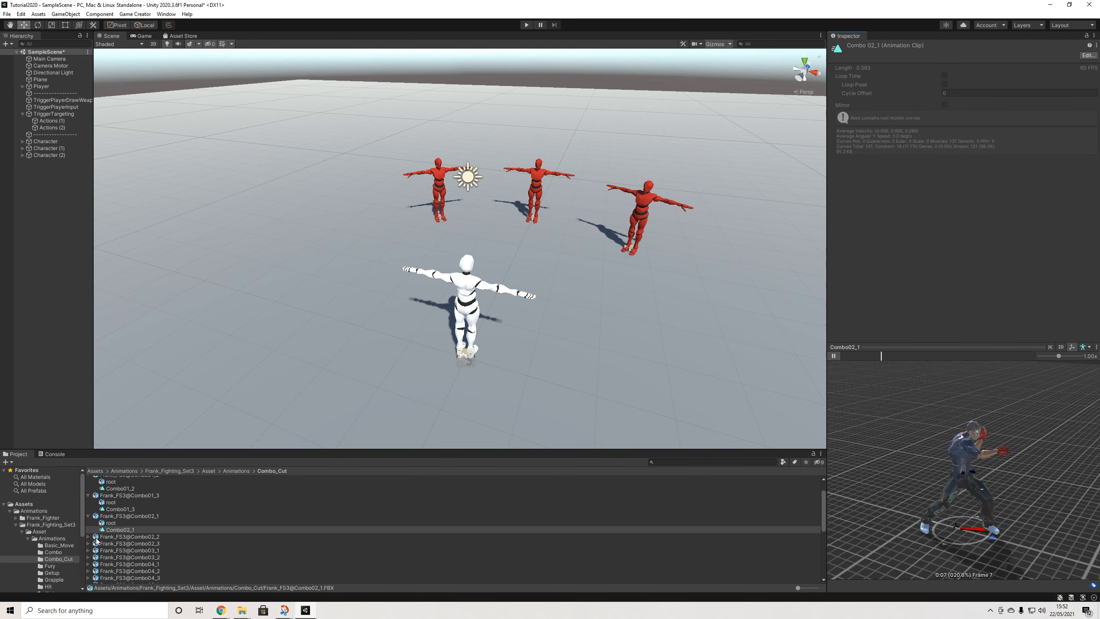
Expand the Combo02_2 and Combo02_3 models and play each of their animation clips
left_click(89, 537)
left_click(121, 550)
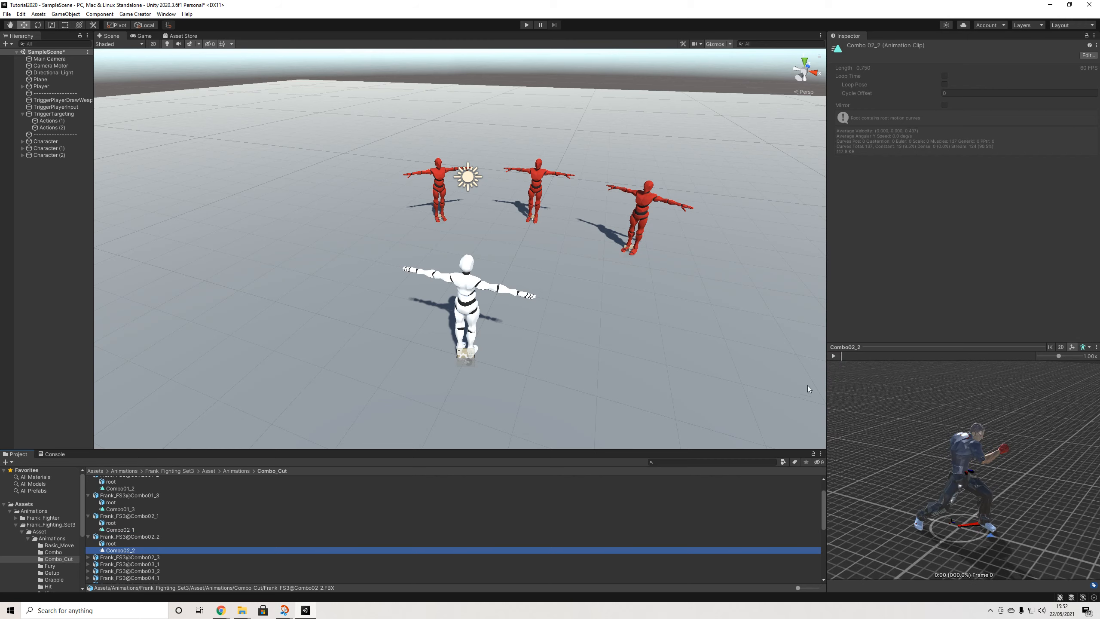
left_click(833, 355)
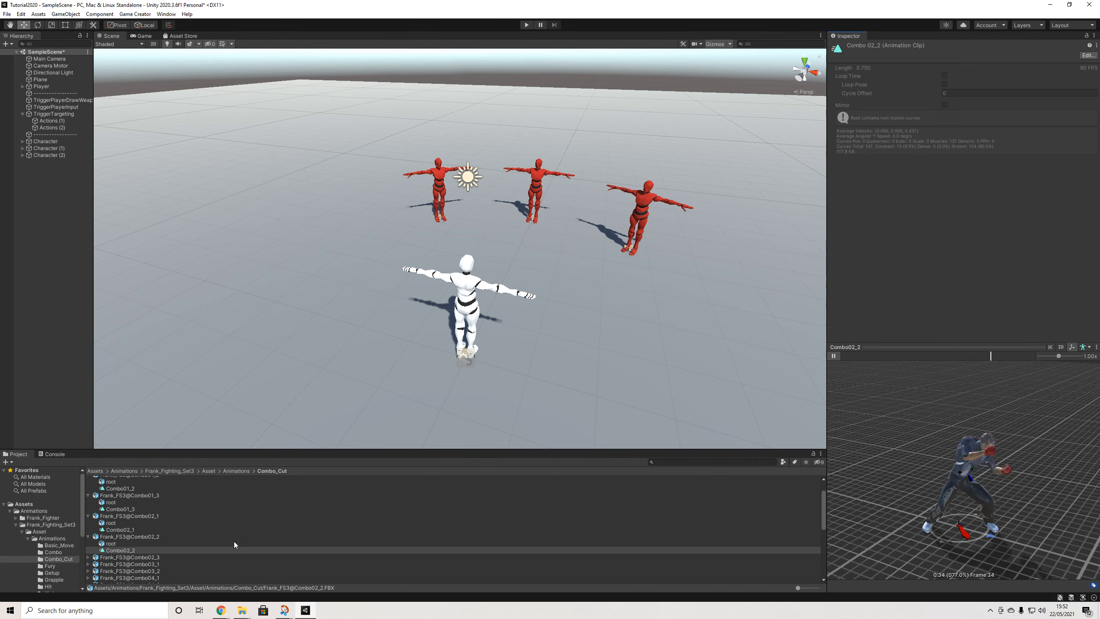
left_click(89, 558)
left_click(121, 571)
left_click(834, 356)
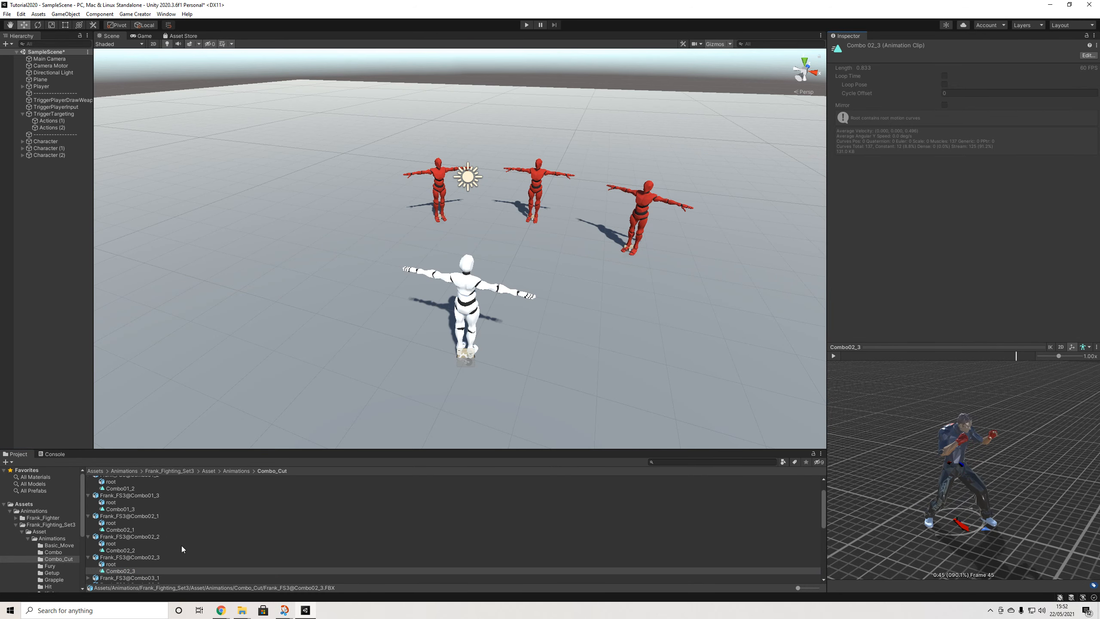
Expand the Combo03_1 and Combo03_2 models and play each of their animation clips
scroll(181, 549, "down", 3)
left_click(88, 526)
left_click(128, 540)
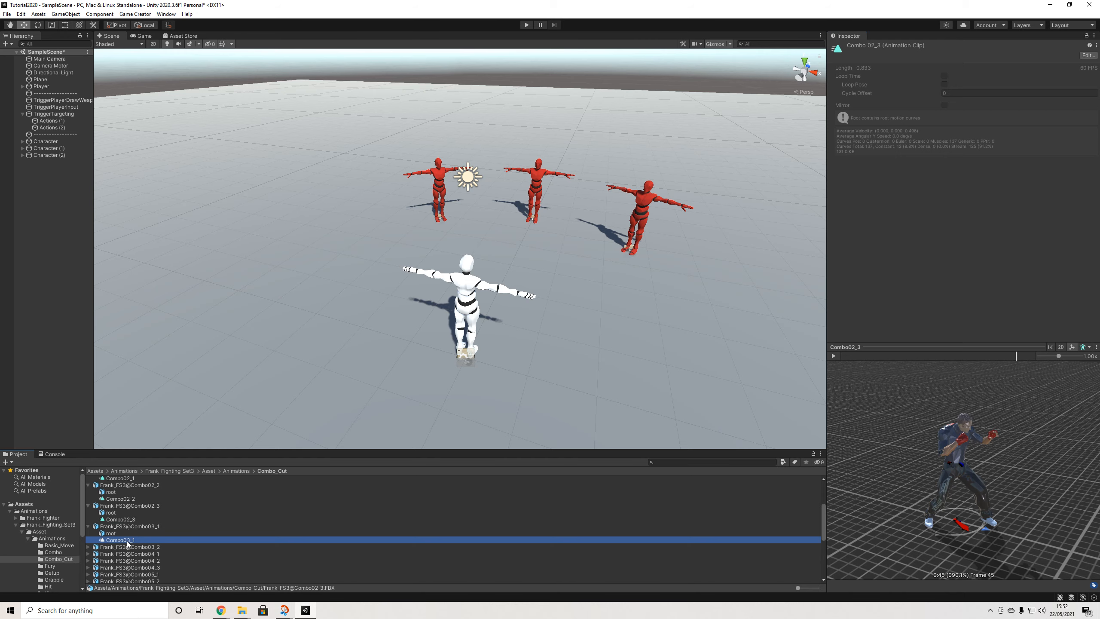
left_click(837, 358)
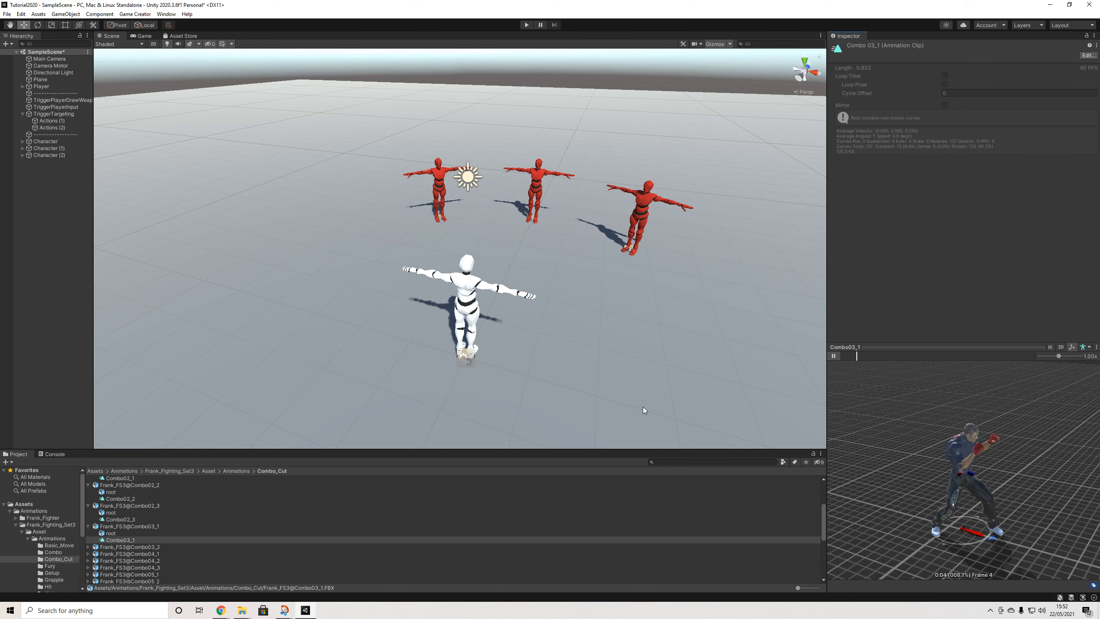
left_click(88, 548)
key("Down")
key("Down")
key("Down")
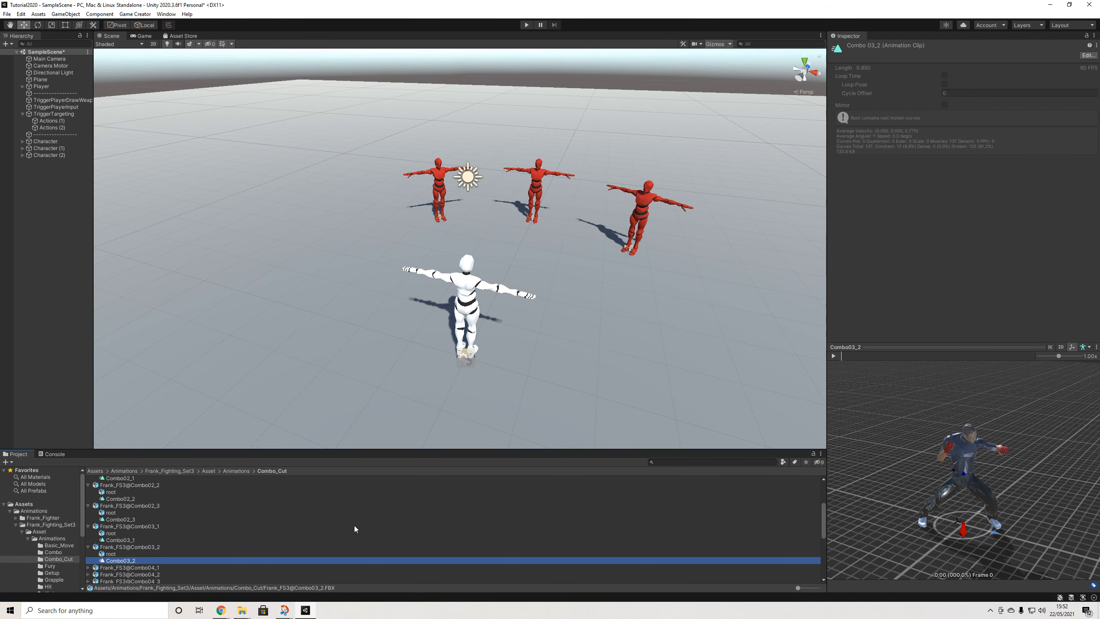
left_click(834, 356)
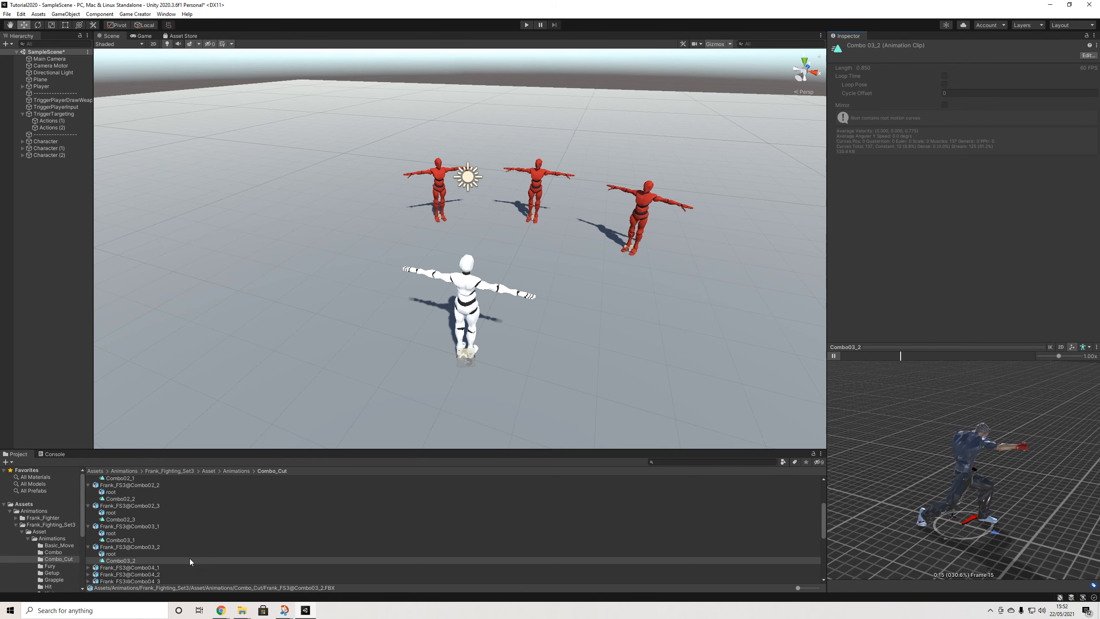
Expand the Combo04_1 model and collapse all the Combo01, Combo02 and Combo03 models above it in the asset list
left_click(93, 569)
left_click(89, 568)
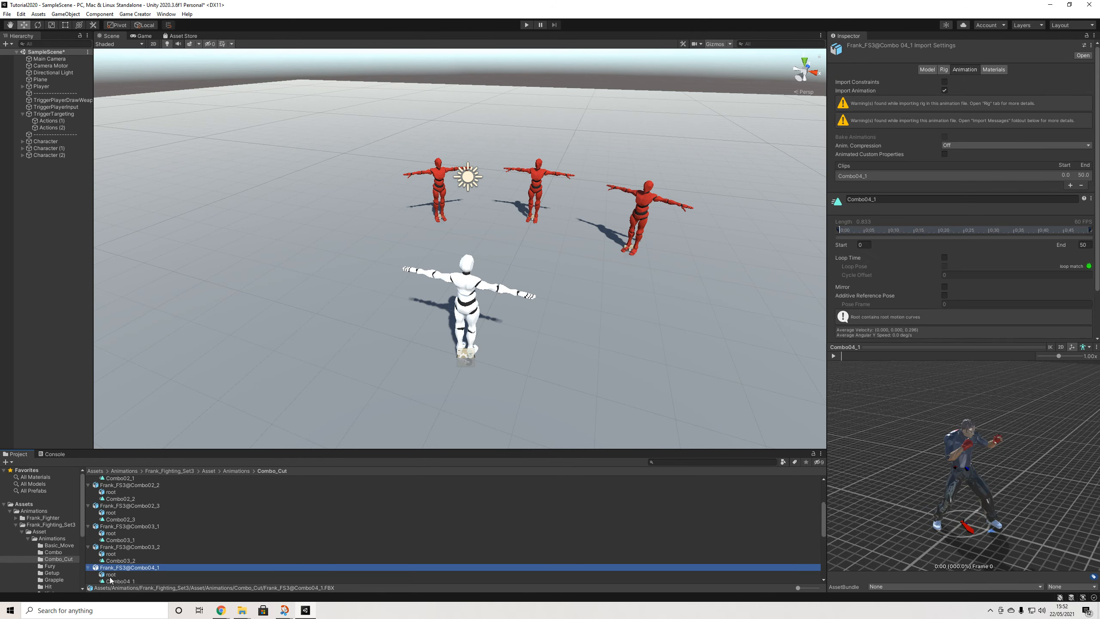
left_click(125, 580)
left_click(141, 562)
scroll(144, 554, "down", 1)
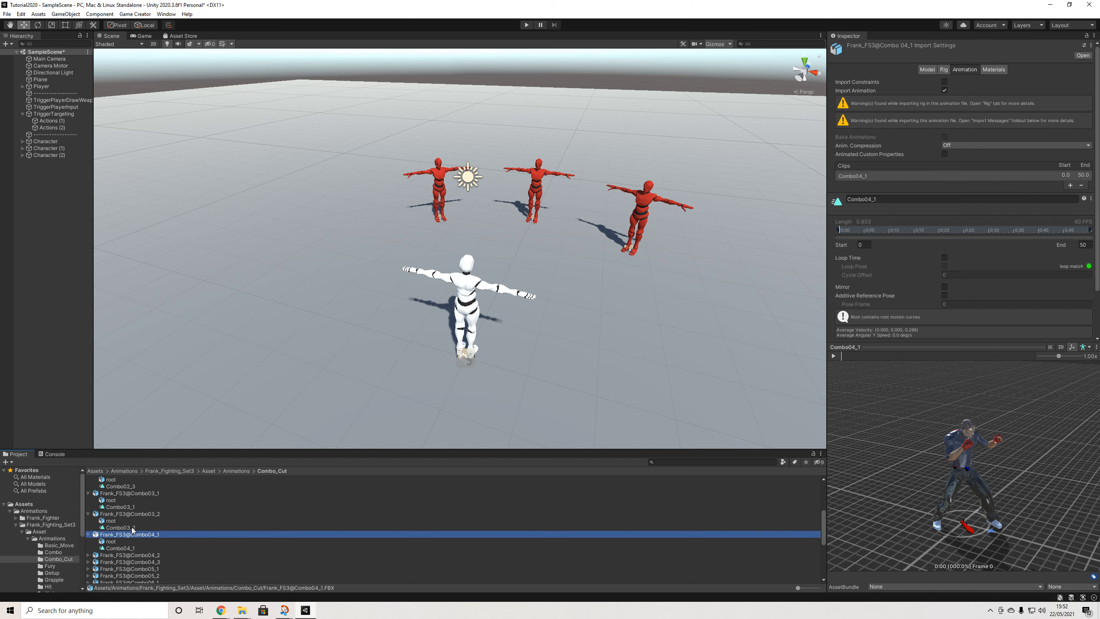
scroll(129, 527, "up", 2)
scroll(96, 523, "up", 3)
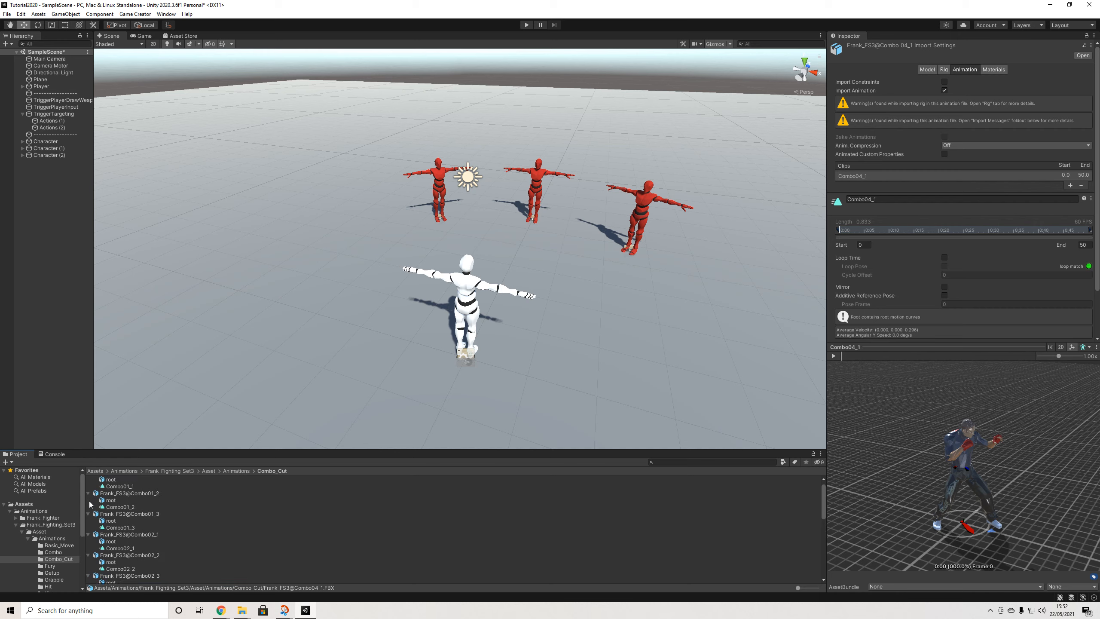
left_click(89, 485)
left_click(89, 493)
left_click(89, 500)
left_click(88, 507)
left_click(88, 513)
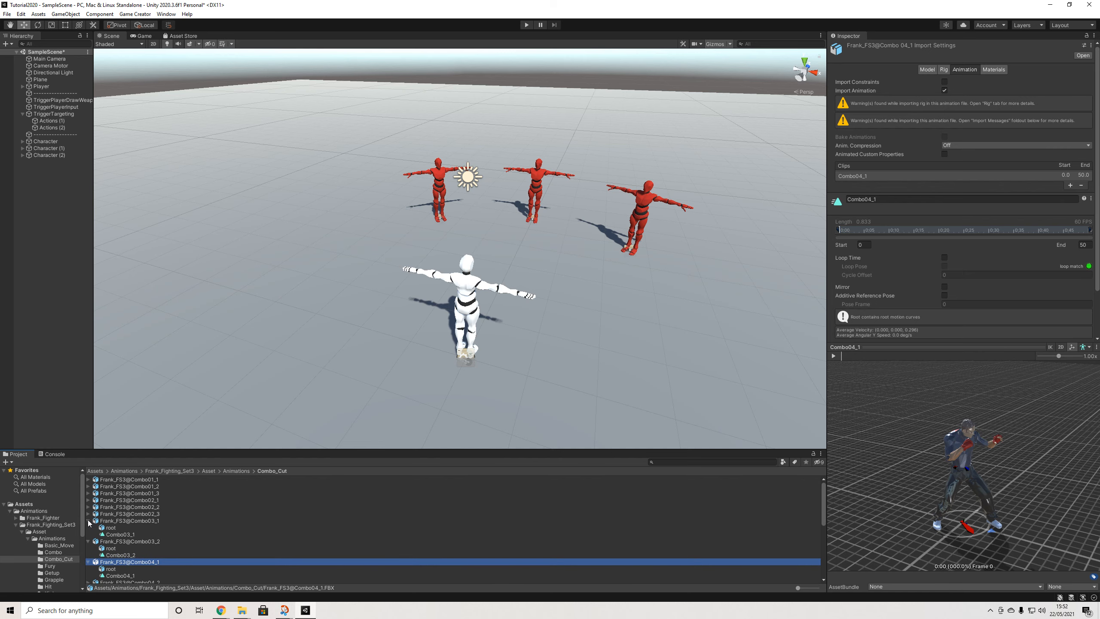
left_click(88, 520)
left_click(89, 528)
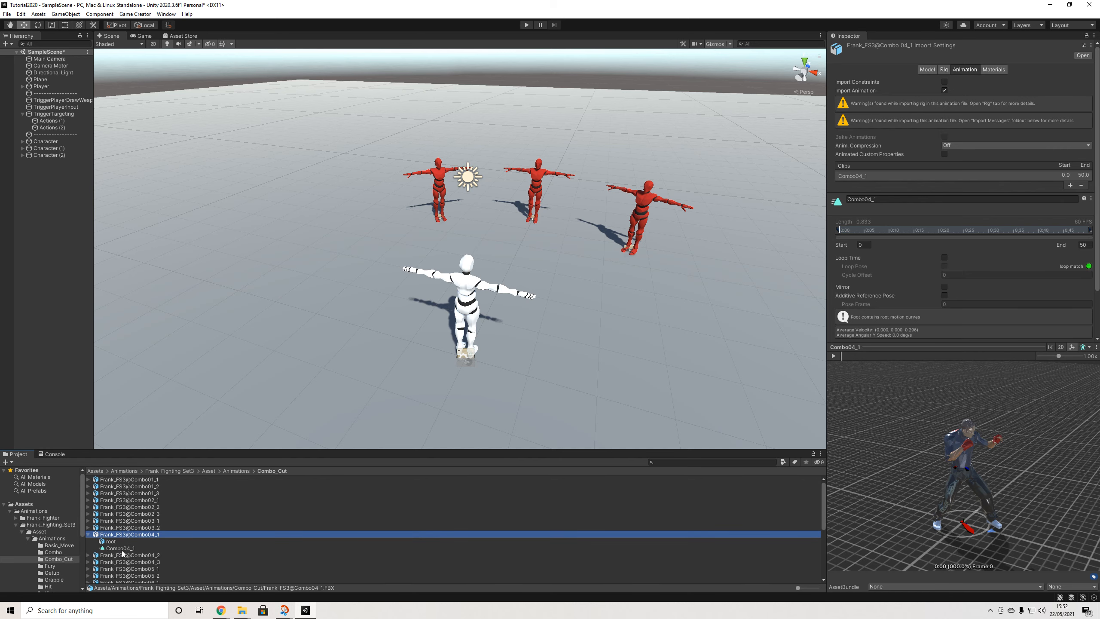
Play the Combo04_1, Combo04_2 and Combo04_3 animation clips one after another
left_click(122, 549)
left_click(833, 356)
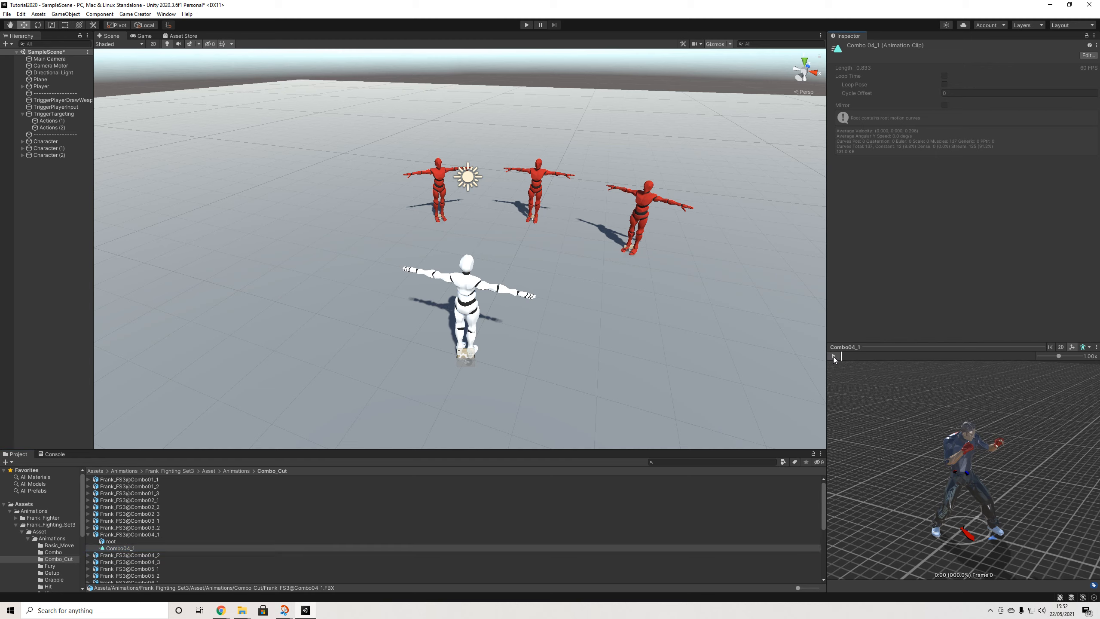
left_click(88, 555)
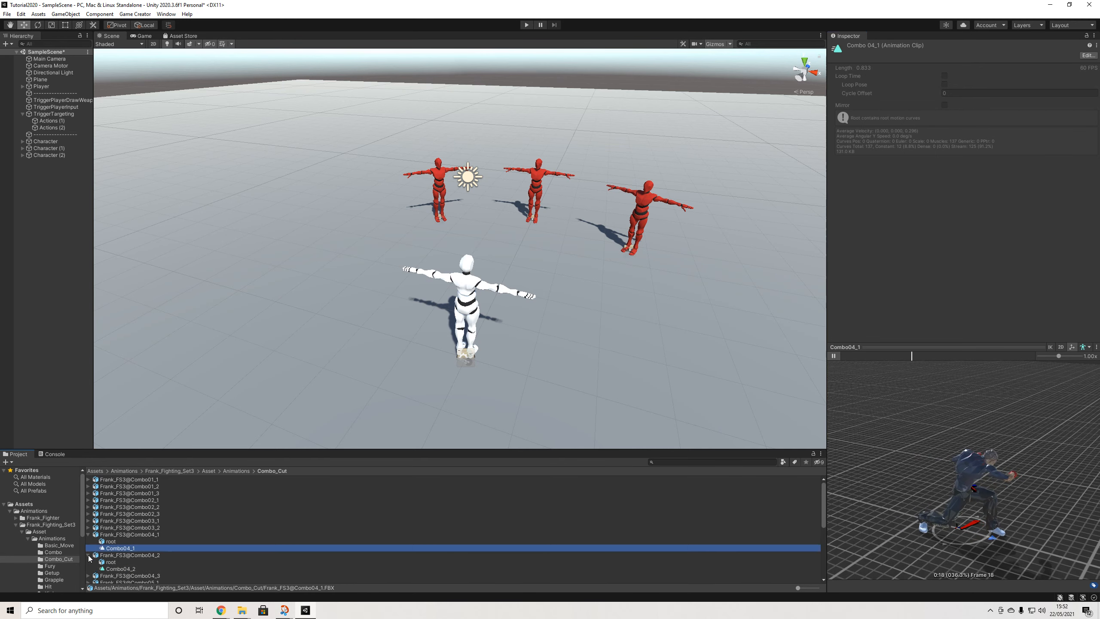
left_click(121, 568)
left_click(834, 355)
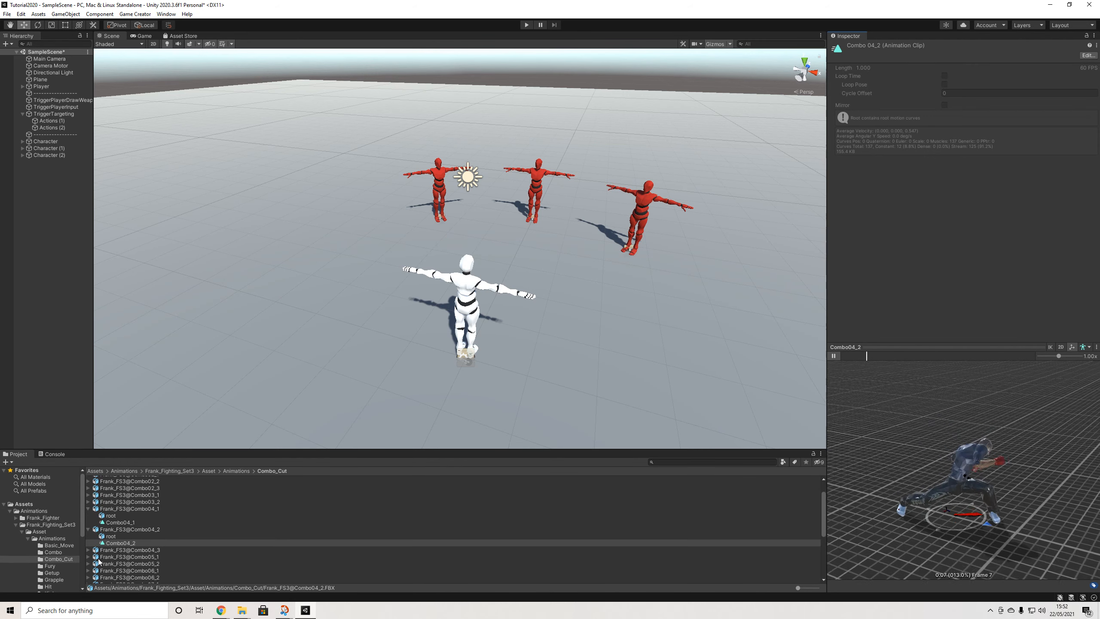
scroll(87, 560, "down", 2)
left_click(88, 550)
left_click(121, 564)
left_click(834, 355)
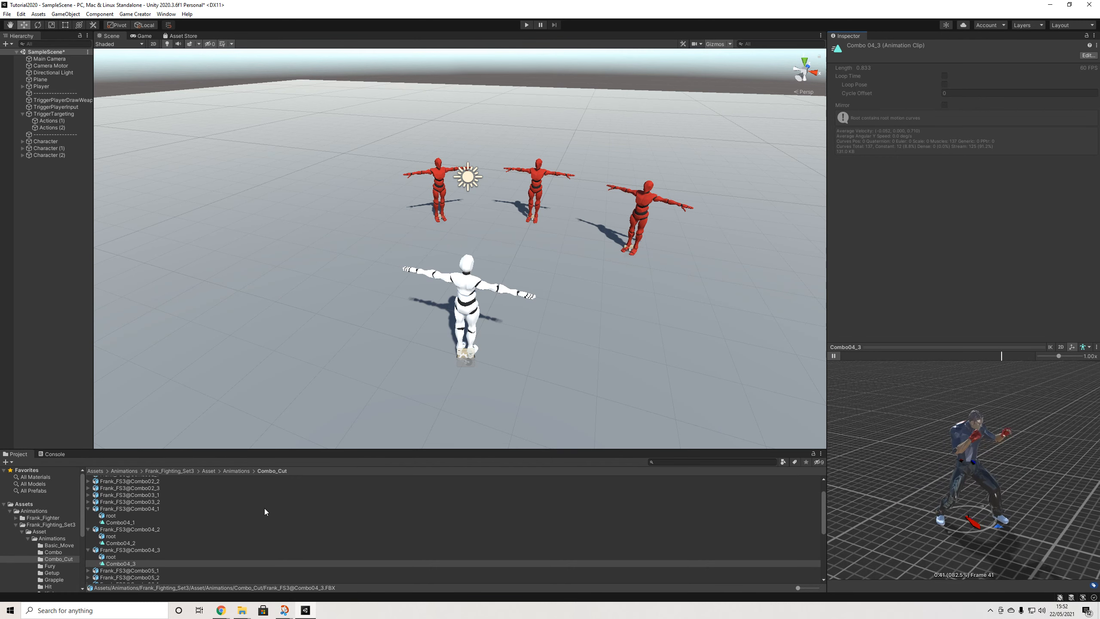
Reselect the Combo04_2 and Combo04_1 clips and look through the rest of the Combo_Cut folder
left_click(120, 543)
left_click(126, 522)
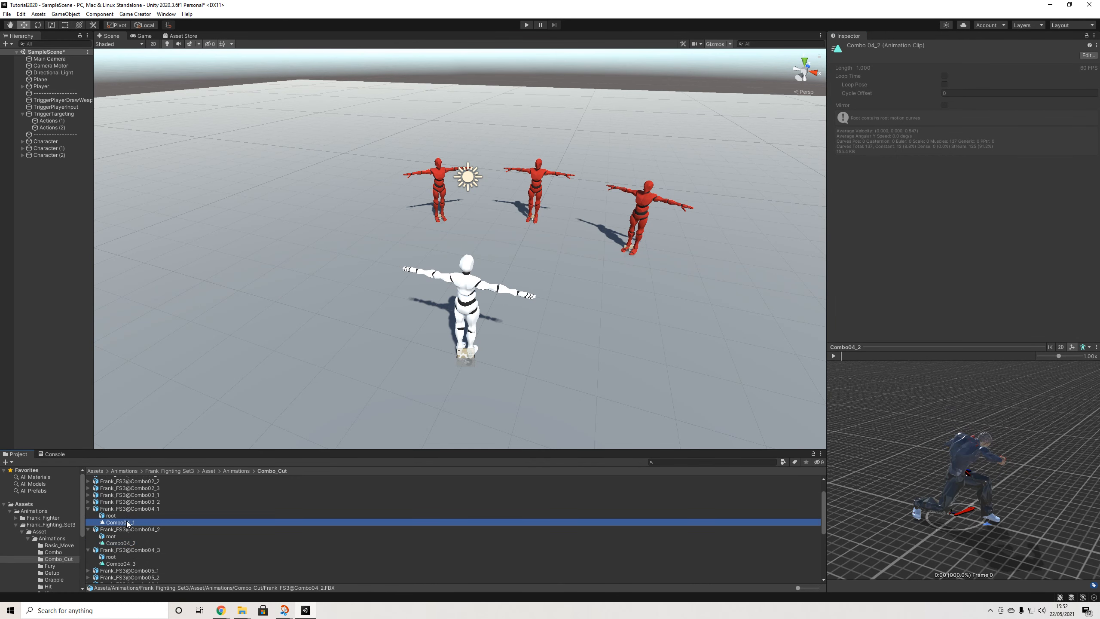
scroll(126, 526, "down", 2)
scroll(128, 531, "down", 2)
scroll(132, 514, "up", 5)
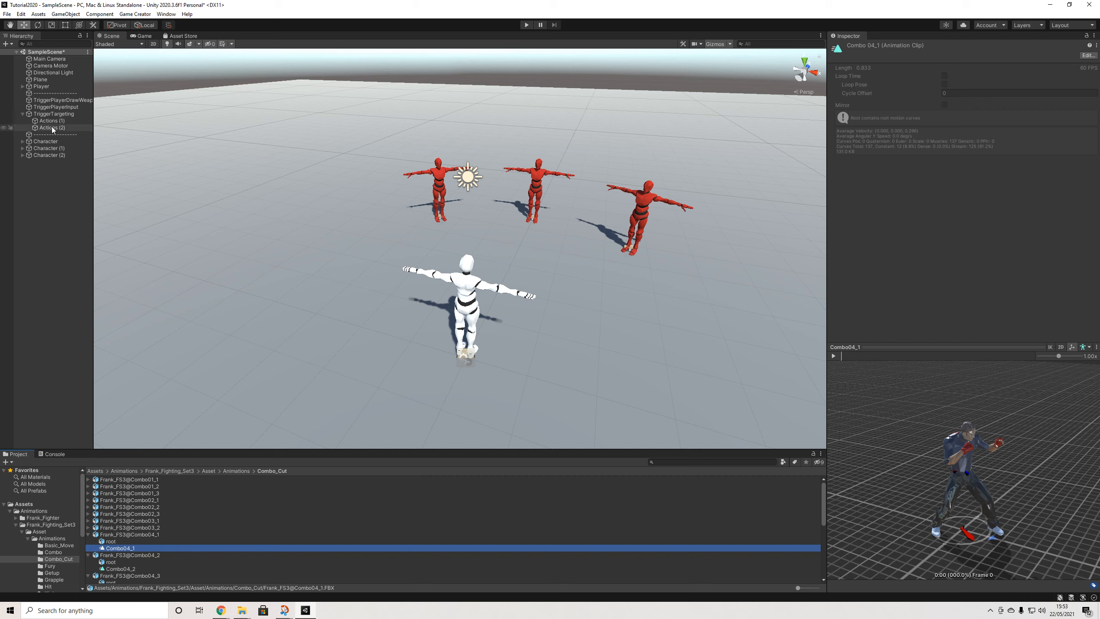
Open the Brawler folder and change the Combo01_B melee clip's animation clip to Combo04_1
left_click(16, 525)
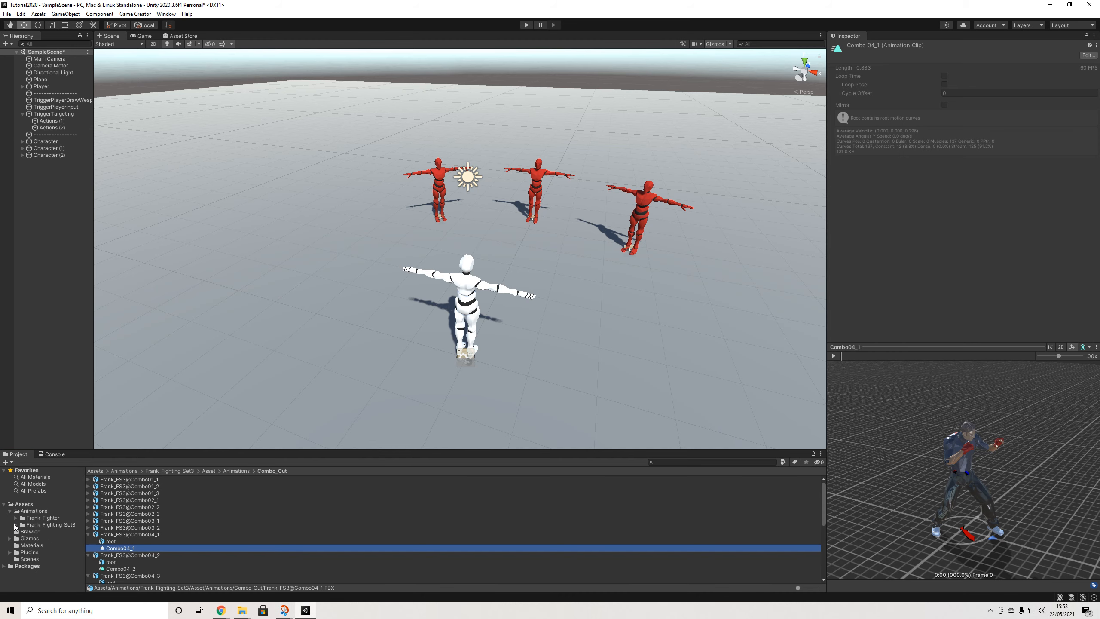
left_click(32, 532)
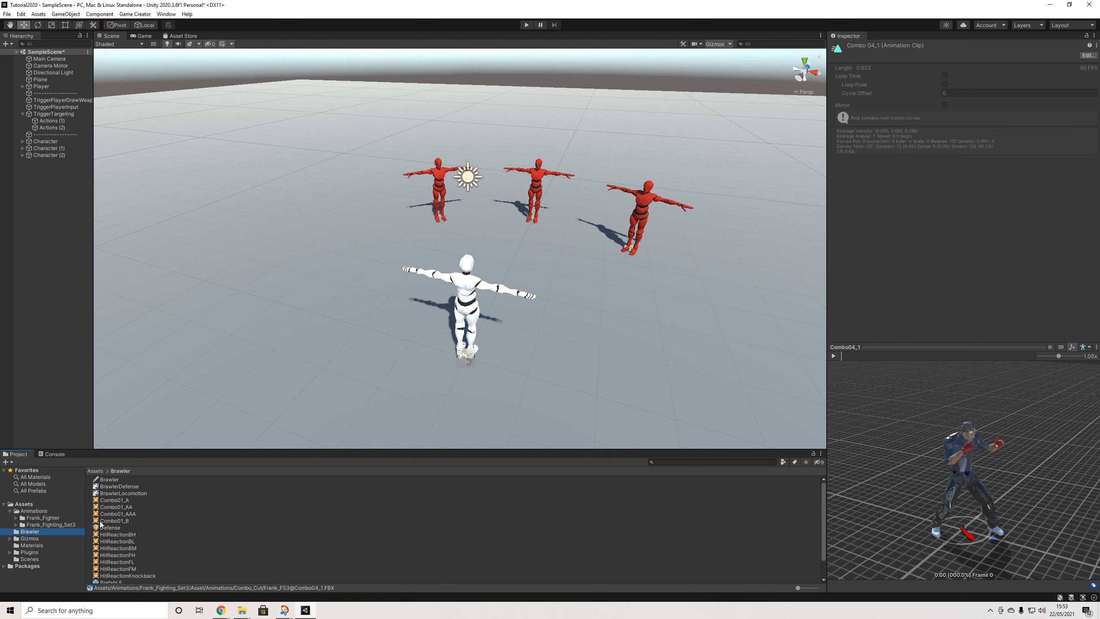
left_click(129, 522)
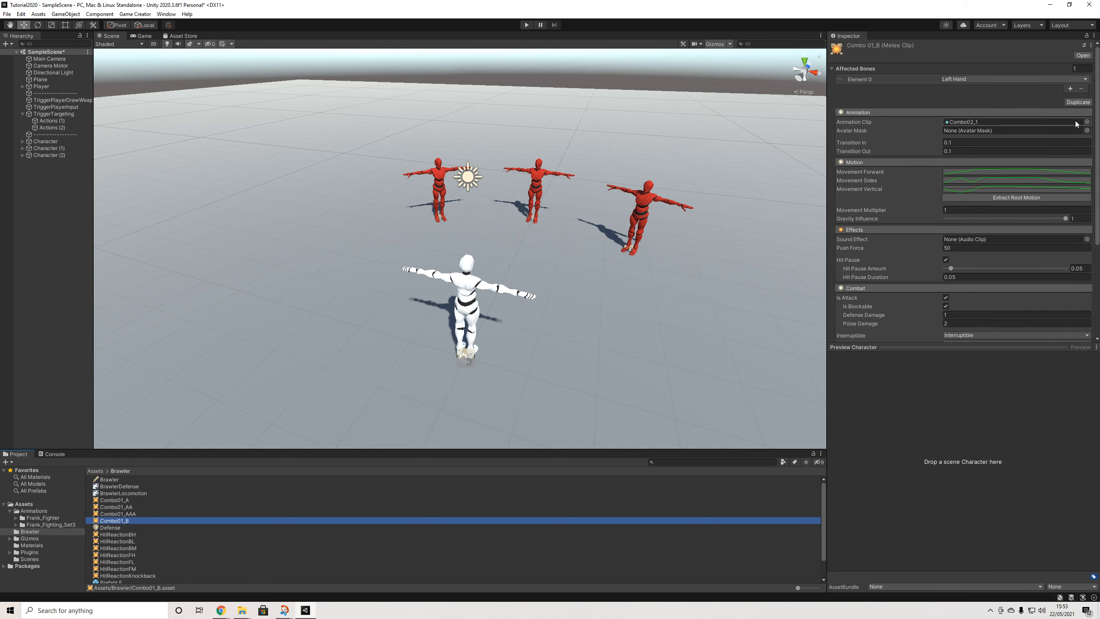
left_click(1087, 122)
left_click(818, 199)
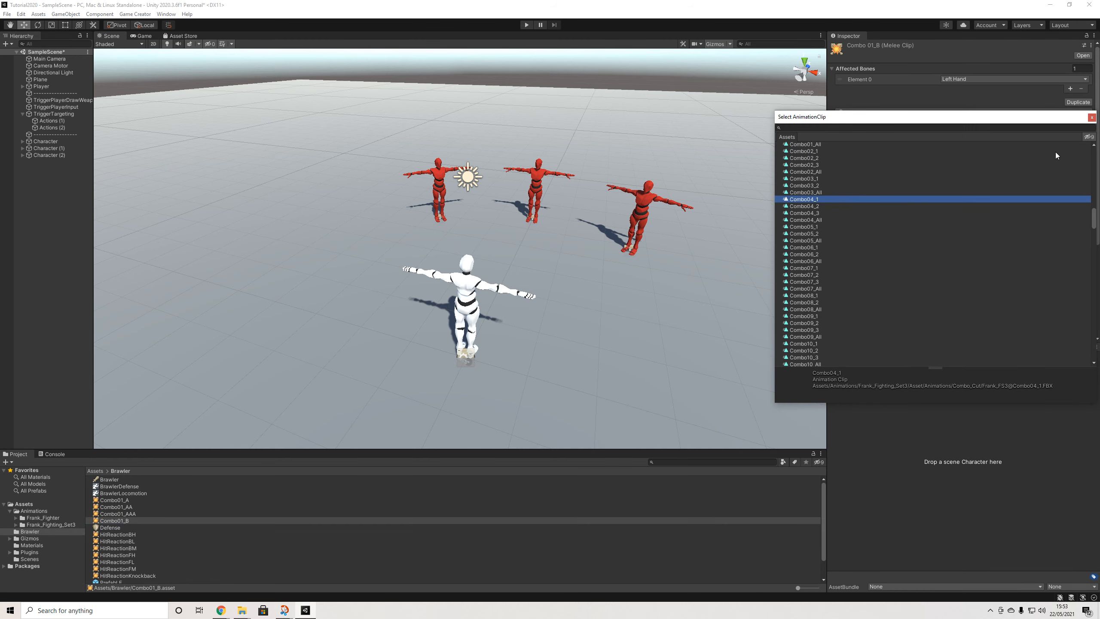
left_click(1092, 117)
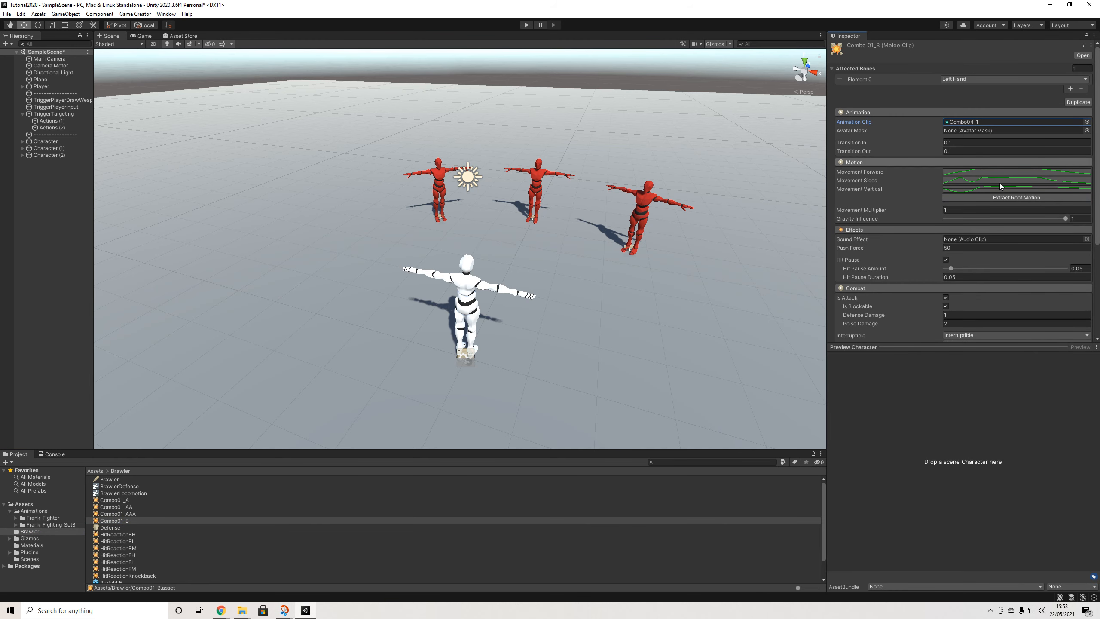
Assign the Player as Combo01_B's preview character and turn on the preview
scroll(997, 243, "down", 3)
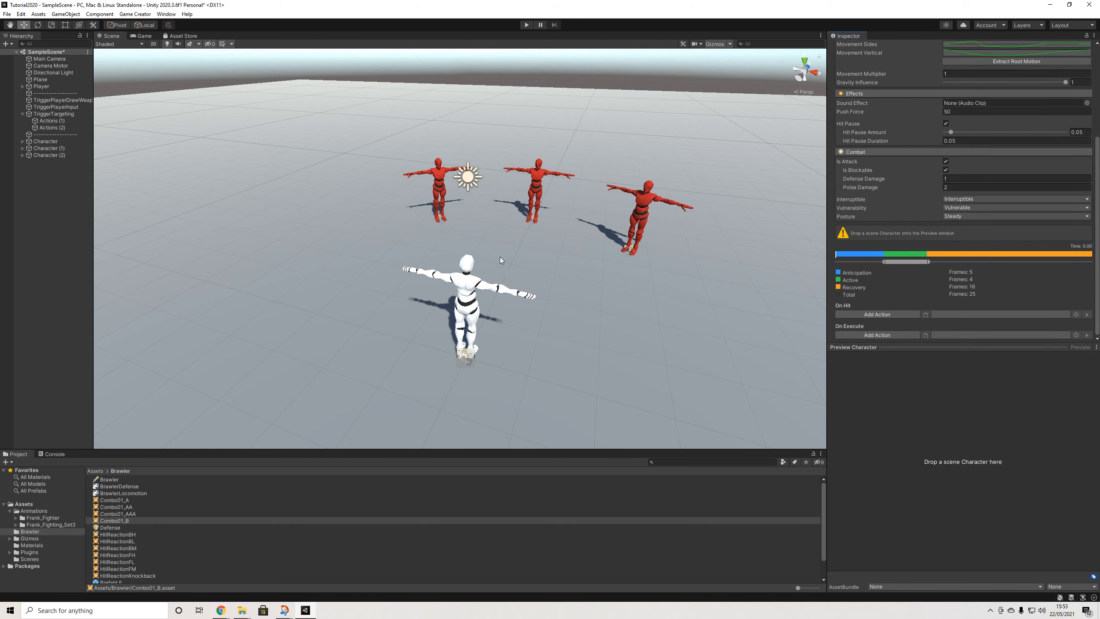
left_click_drag(37, 86, 1072, 379)
left_click(1081, 348)
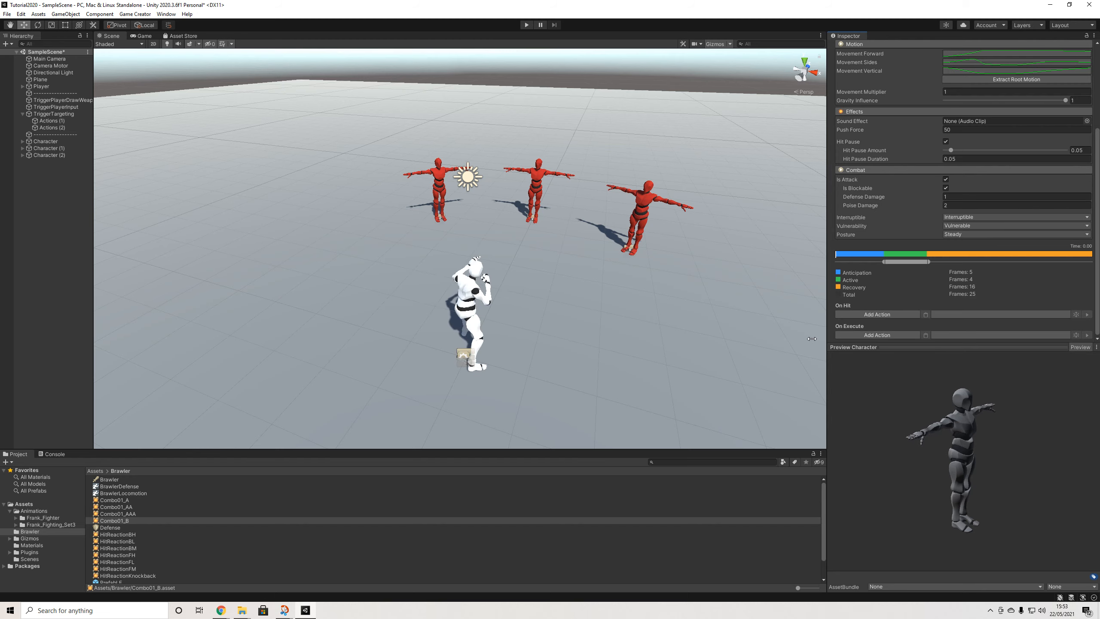
Scrub through Combo01_B's attack and adjust its phases to 6 anticipation, 2 active and 17 recovery frames
mouse_move(886, 256)
left_mouse_down()
mouse_move(912, 255)
mouse_move(839, 253)
mouse_move(898, 260)
left_mouse_up()
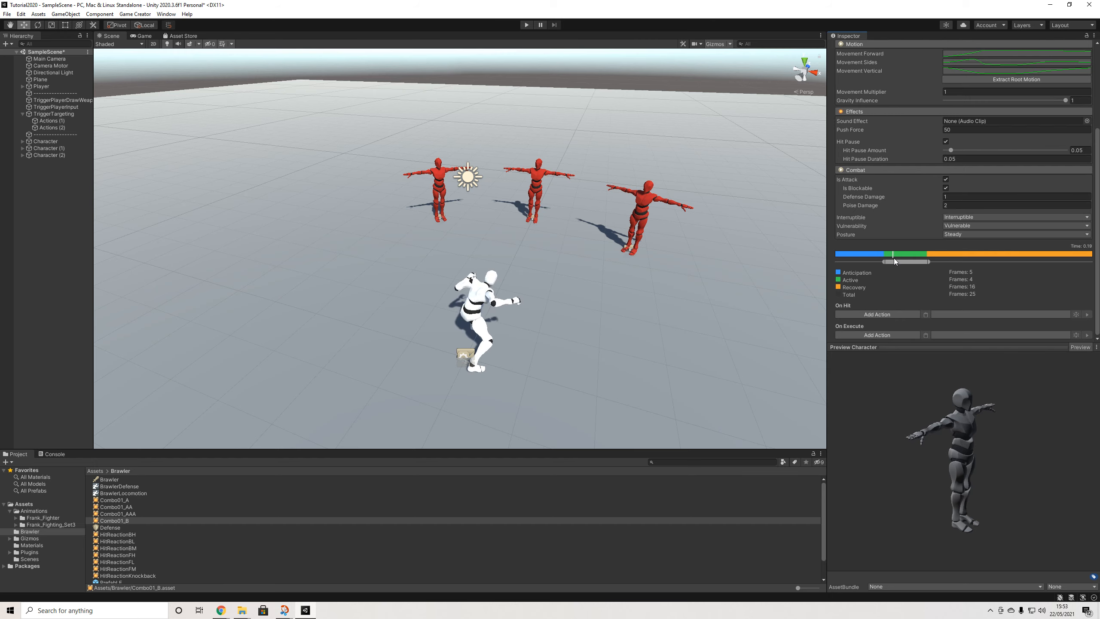
left_click_drag(897, 263, 925, 263)
left_click(944, 258)
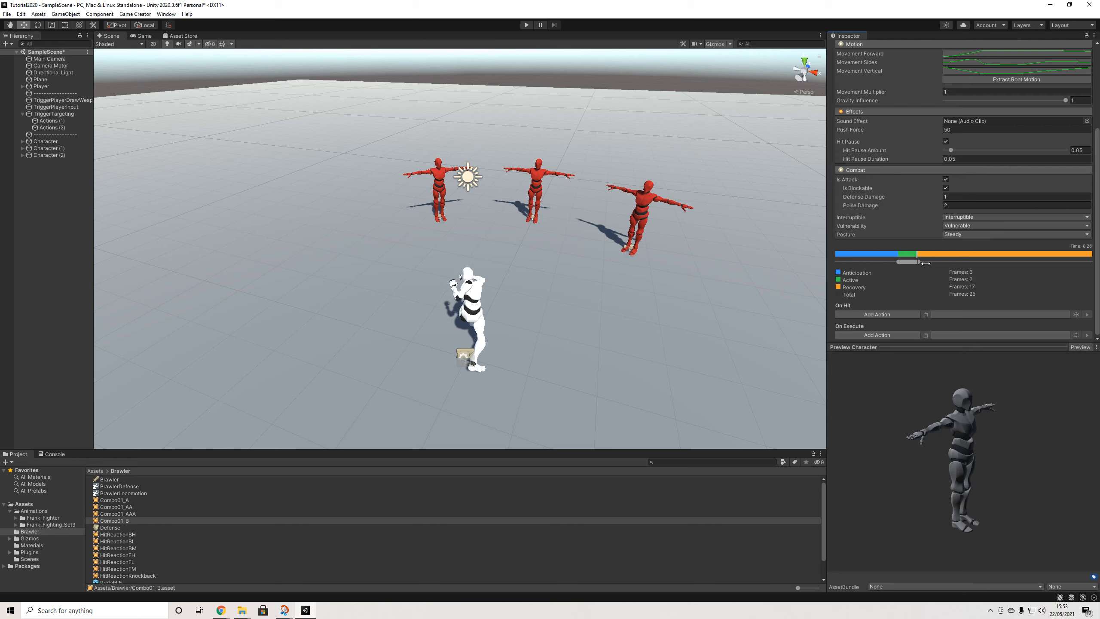
left_click(969, 257)
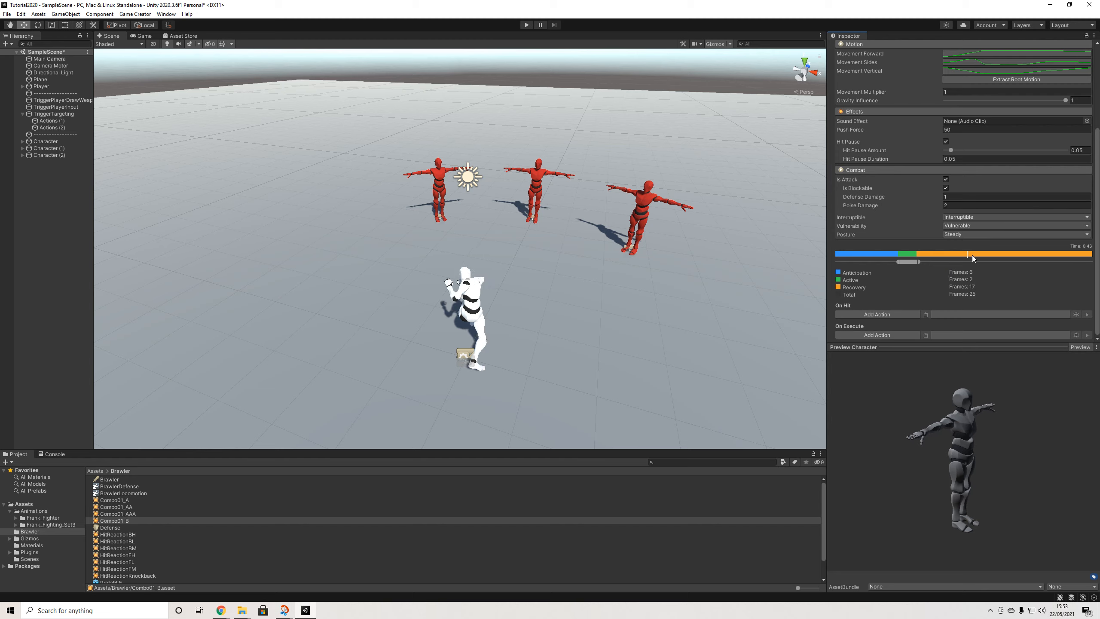
mouse_move(923, 263)
left_mouse_down()
mouse_move(942, 265)
mouse_move(844, 249)
mouse_move(973, 257)
left_mouse_up()
Extend the Combo01_AA melee clip's active phase to 7 frames, leaving 11 anticipation and 22 recovery frames
left_click(182, 505)
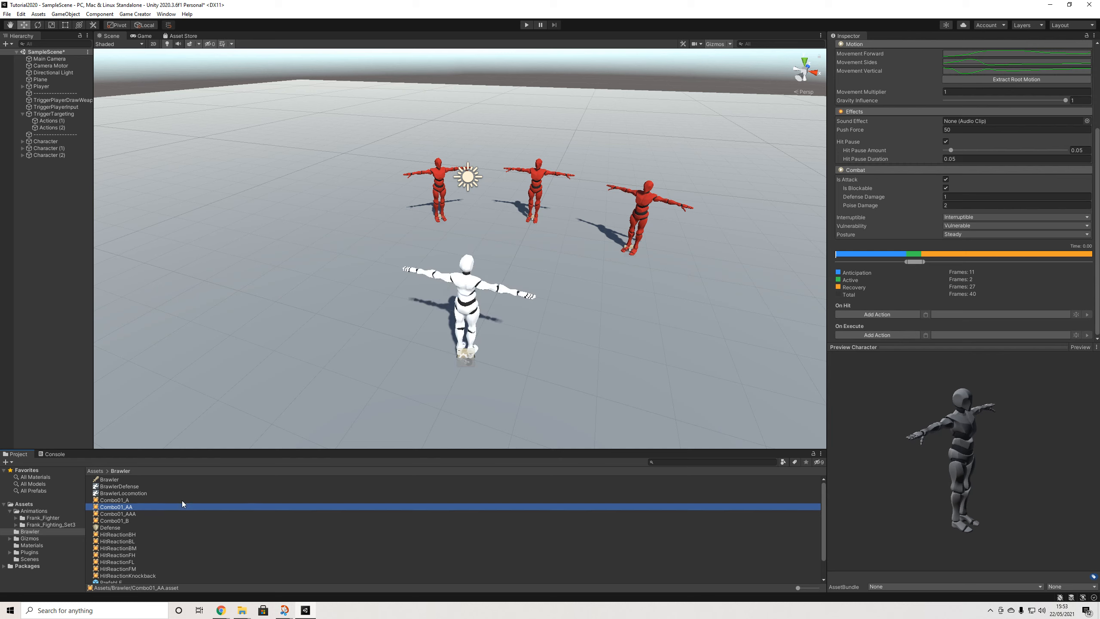
mouse_move(924, 262)
left_mouse_down()
mouse_move(948, 263)
mouse_move(863, 263)
mouse_move(975, 260)
left_mouse_up()
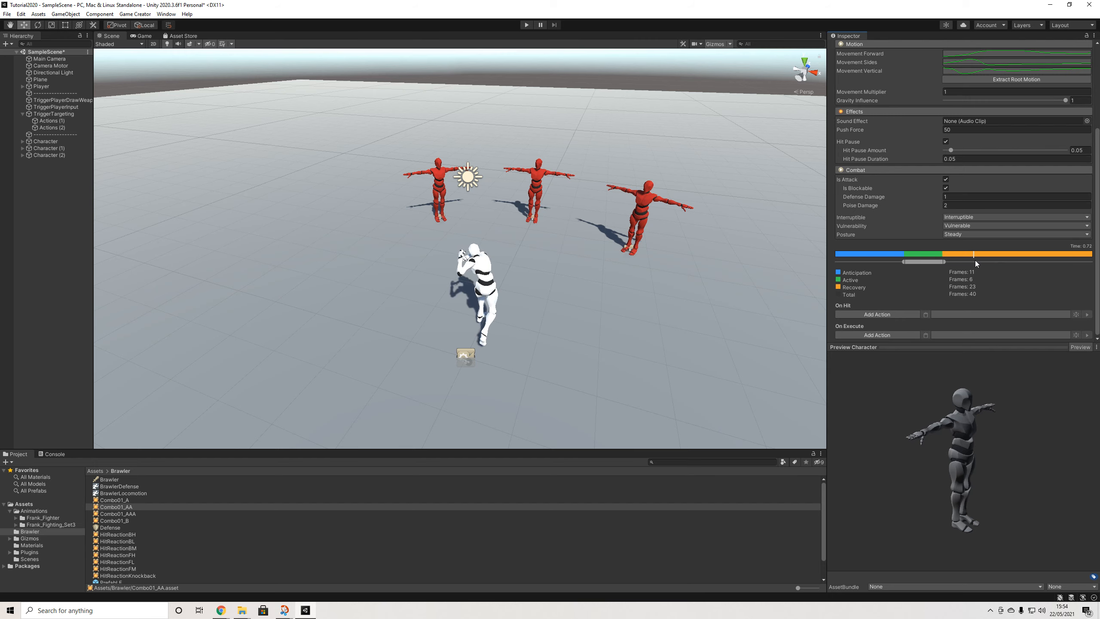
left_click(943, 253)
left_click_drag(955, 262, 960, 262)
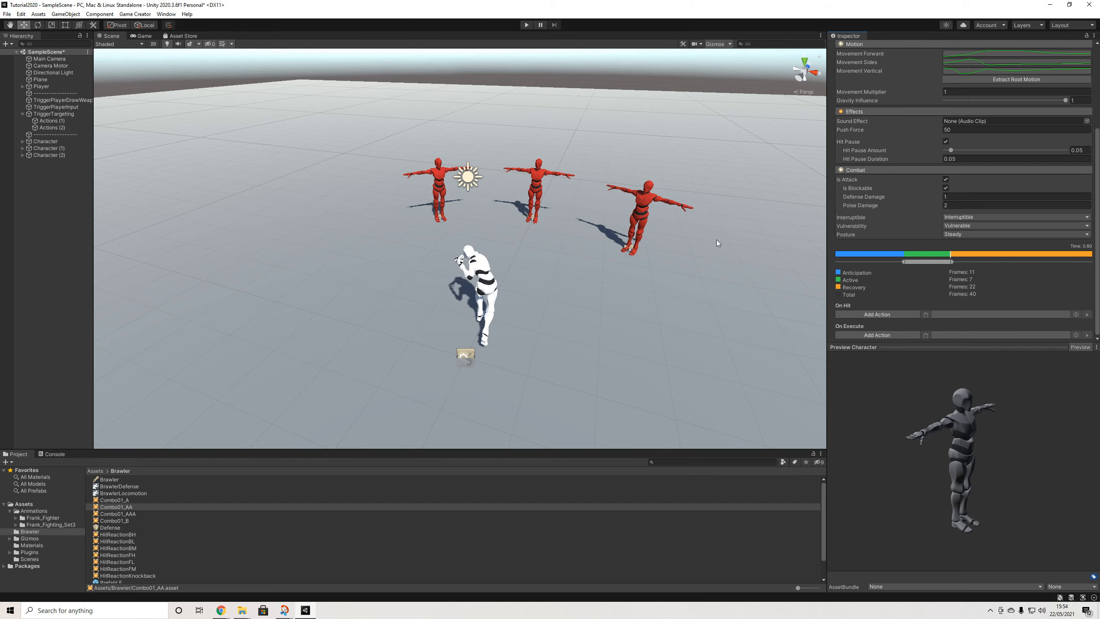
Extract the root motion of the Combo01_B melee clip and scrub through its attack phases
left_click(125, 522)
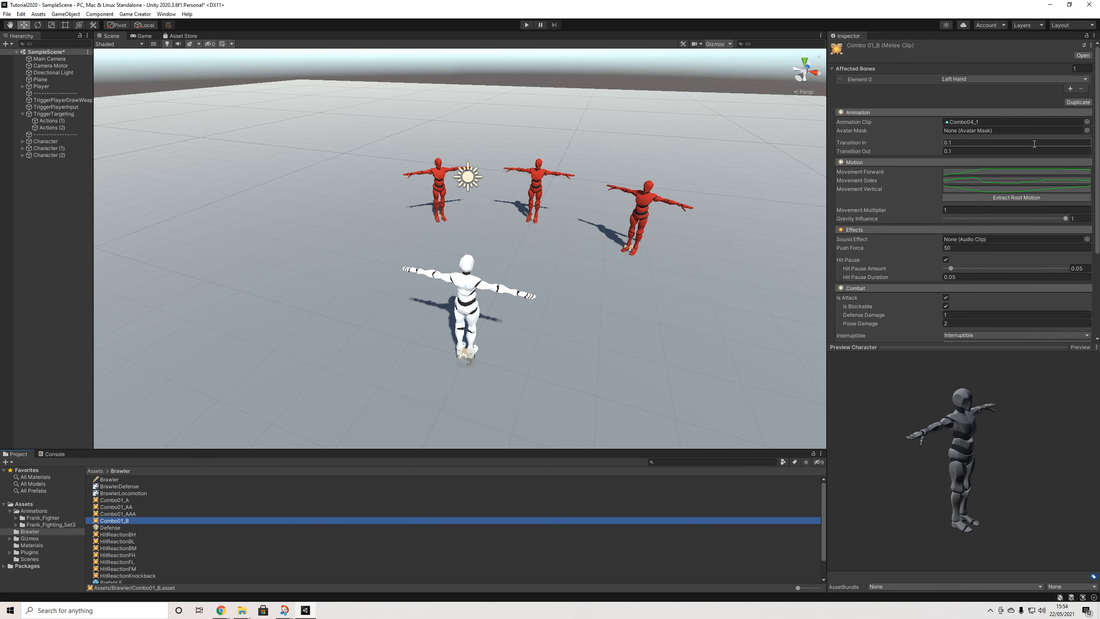
left_click(1011, 196)
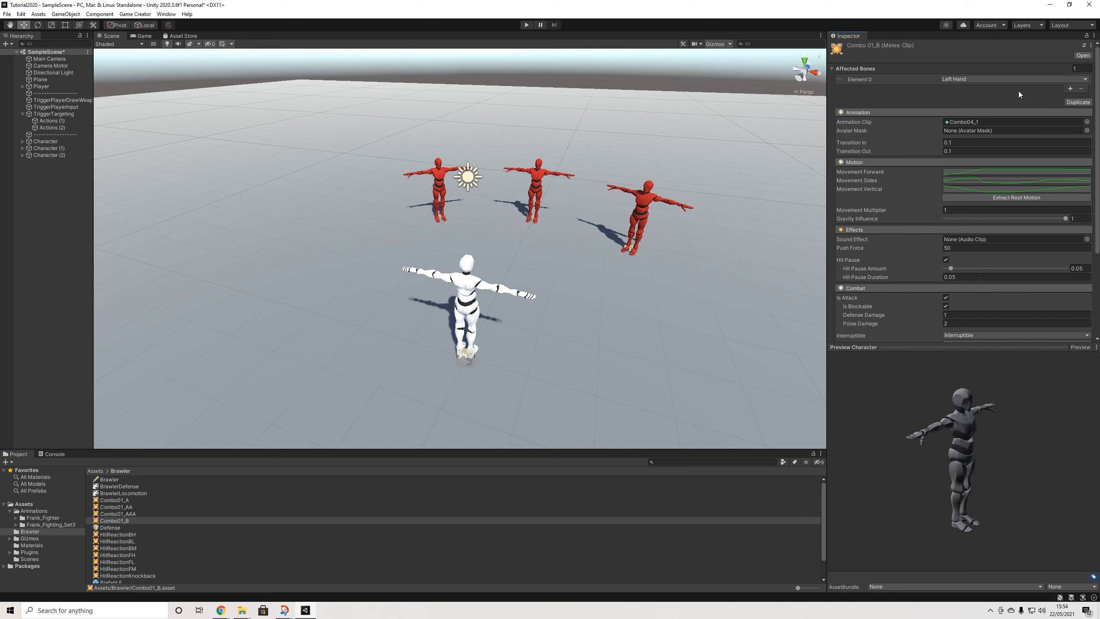
scroll(954, 286, "down", 5)
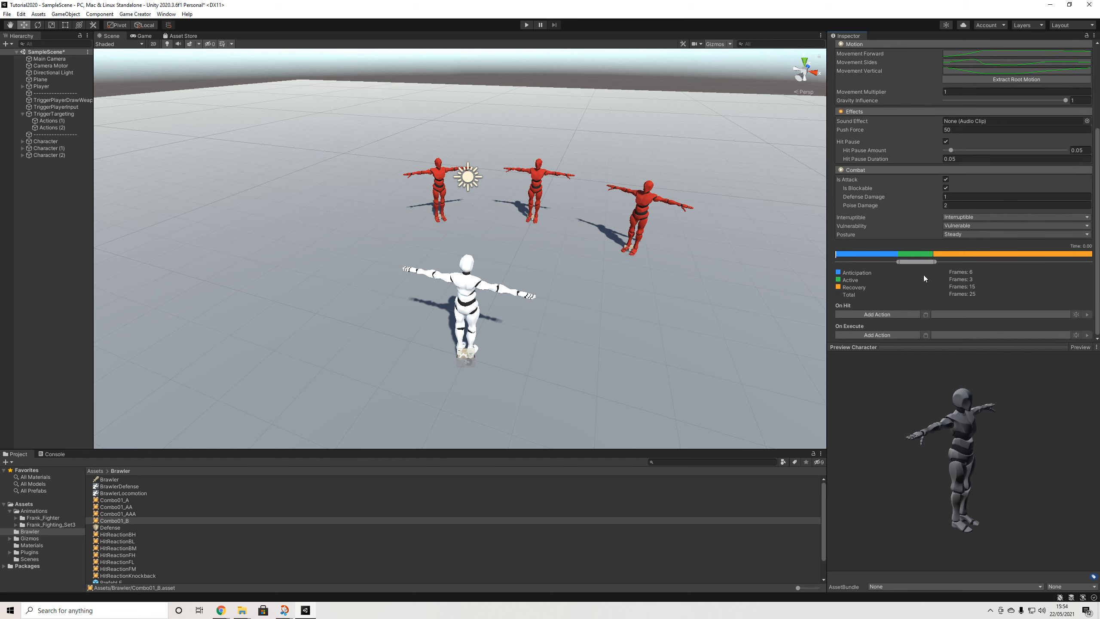
mouse_move(915, 256)
left_mouse_down()
mouse_move(866, 255)
mouse_move(933, 255)
left_mouse_up()
scroll(965, 234, "up", 5)
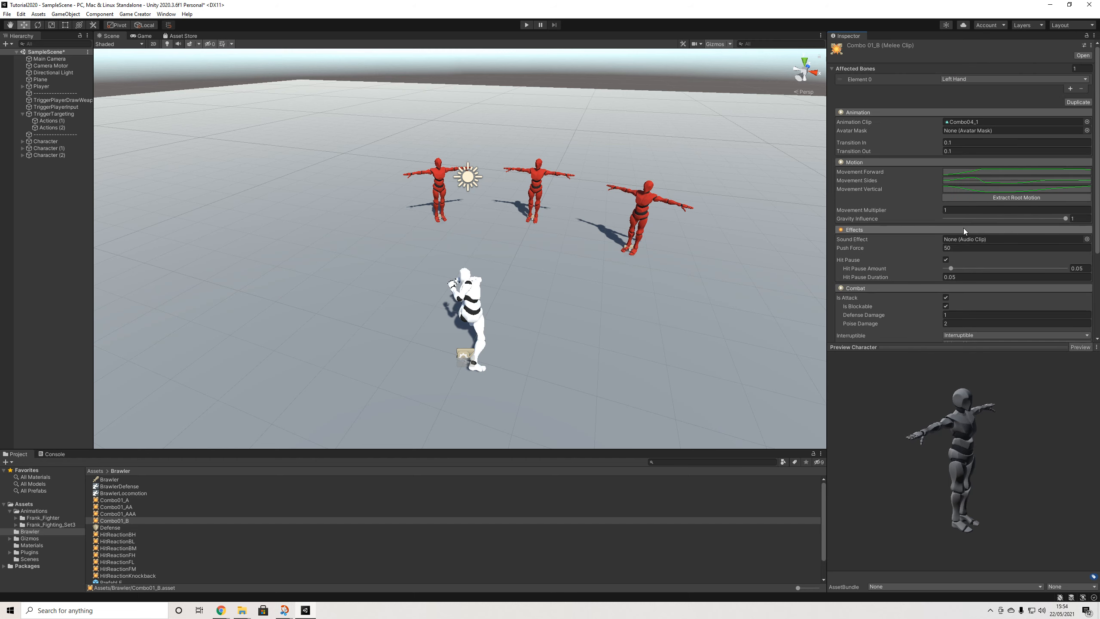
Set Combo01_B's affected bone to Right Hand
left_click(966, 79)
left_click(967, 117)
left_click(956, 80)
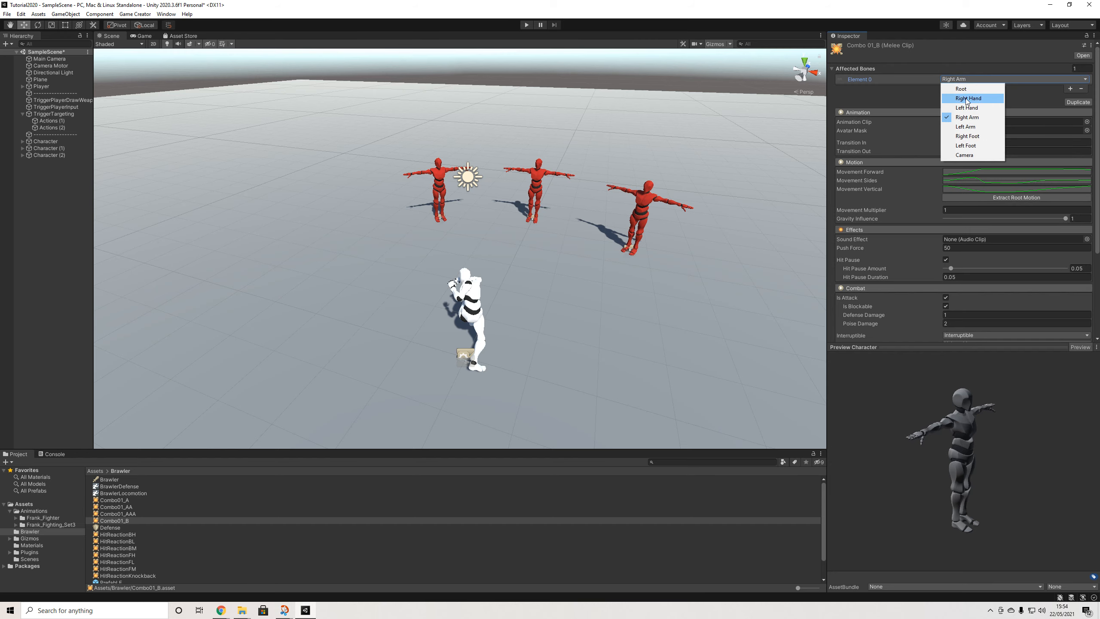
left_click(969, 98)
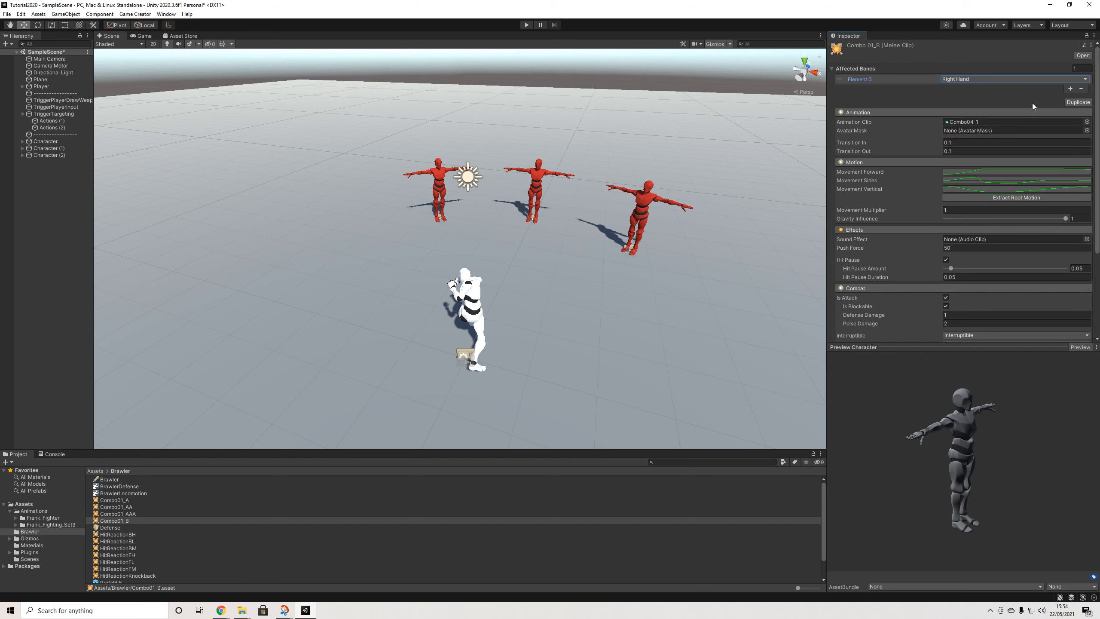
Duplicate the Combo01_B melee clip and rename the copy Combo01_BB
left_click(1076, 103)
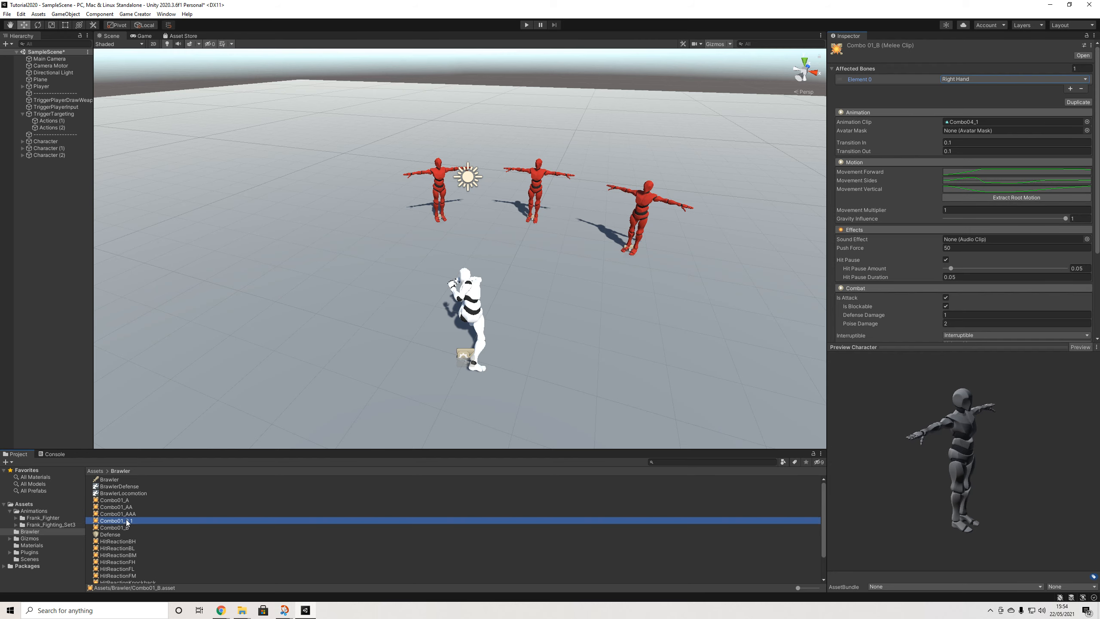
right_click(126, 520)
left_click(143, 332)
left_click_drag(129, 522, 164, 525)
type("B")
key("Return")
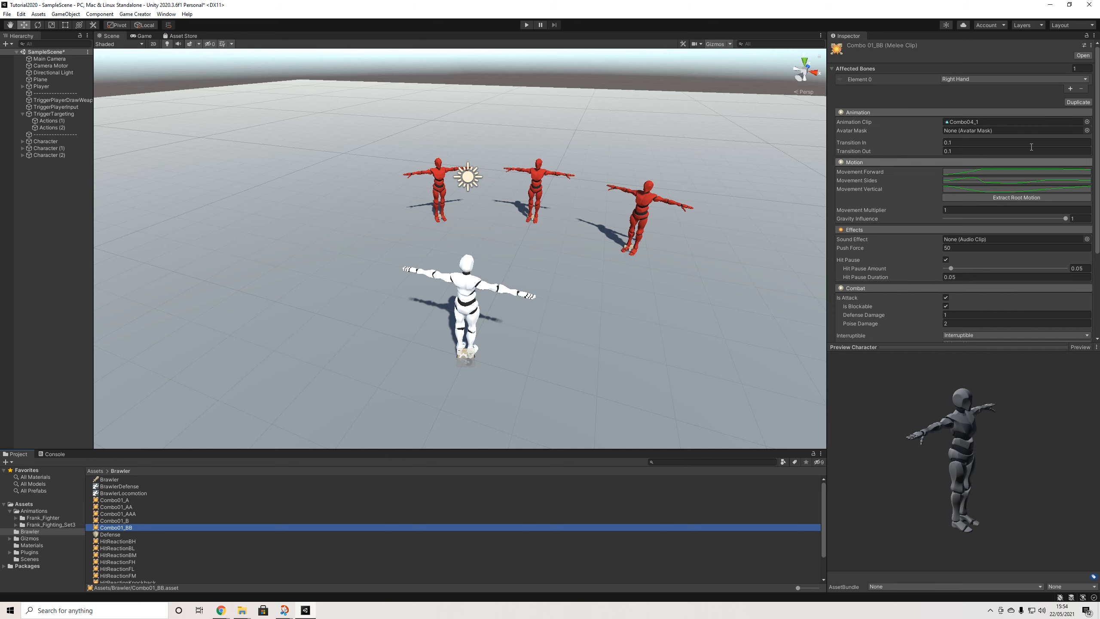
Change Combo01_BB's animation clip to Combo04_2
left_click(1085, 122)
left_click(818, 157)
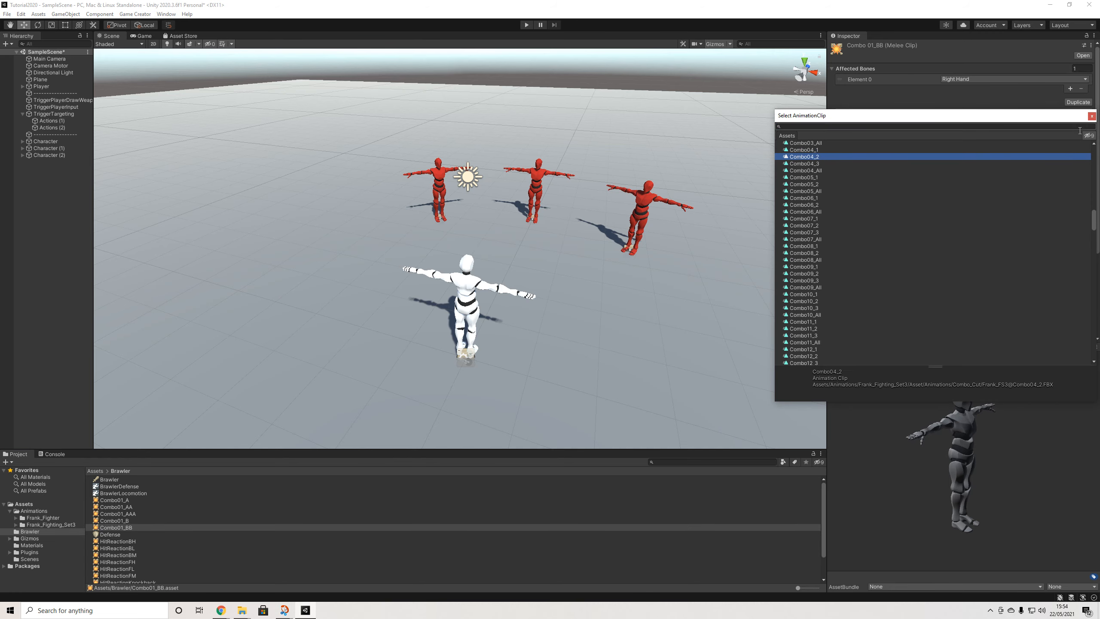
left_click(1093, 117)
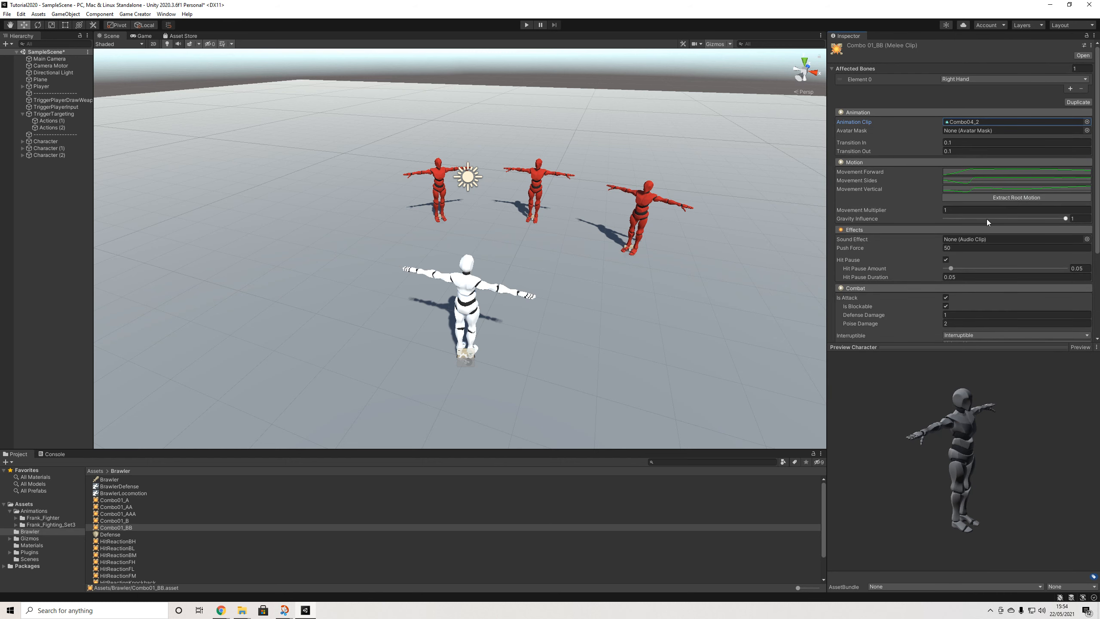
Scrub through Combo01_BB's attack and set its phases to 6 anticipation, 6 active and 17 recovery frames
scroll(987, 219, "down", 5)
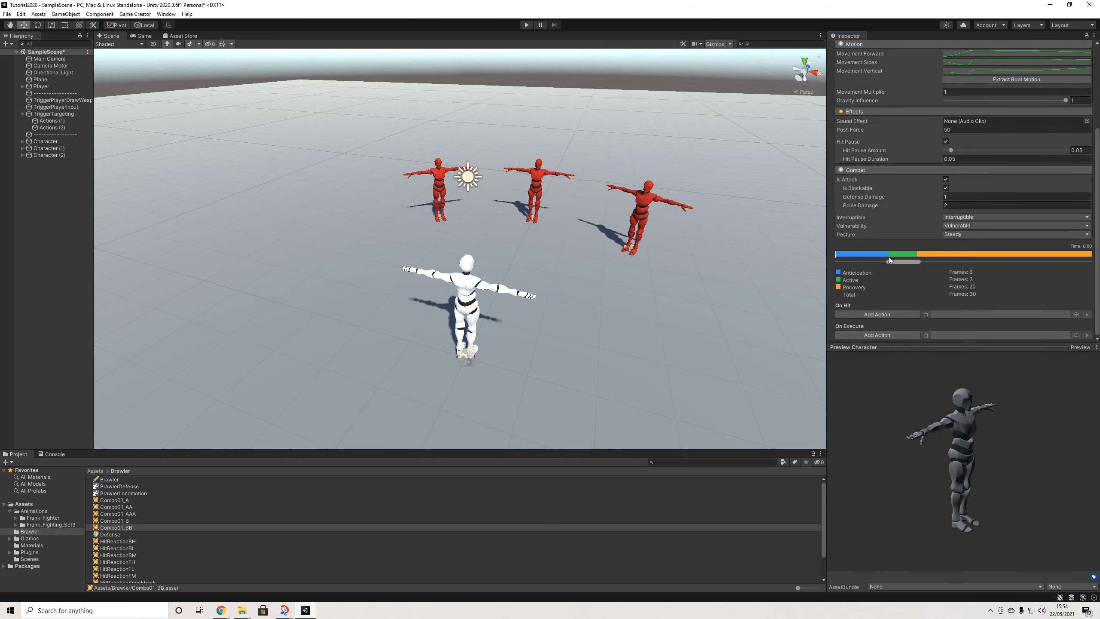
mouse_move(889, 256)
left_mouse_down()
mouse_move(871, 255)
mouse_move(1003, 272)
mouse_move(823, 261)
mouse_move(950, 264)
left_mouse_up()
mouse_move(852, 255)
left_mouse_down()
mouse_move(1012, 262)
mouse_move(841, 266)
mouse_move(920, 261)
left_mouse_up()
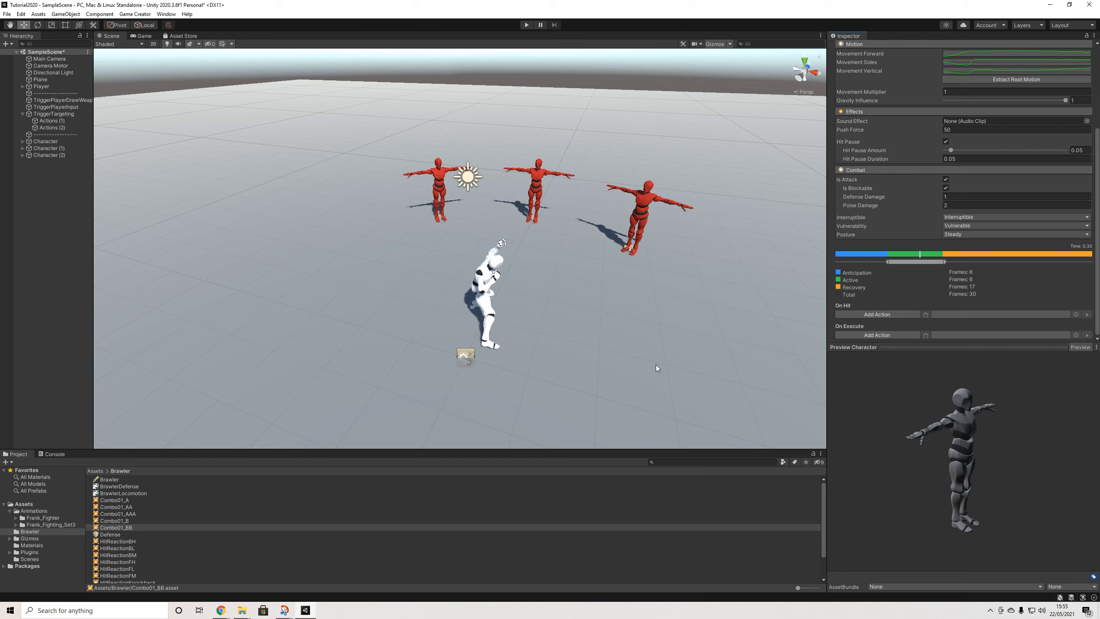
Set Combo01_BB's affected bone to Left Hand, and duplicate the clip as Combo01_BBB
scroll(934, 286, "up", 5)
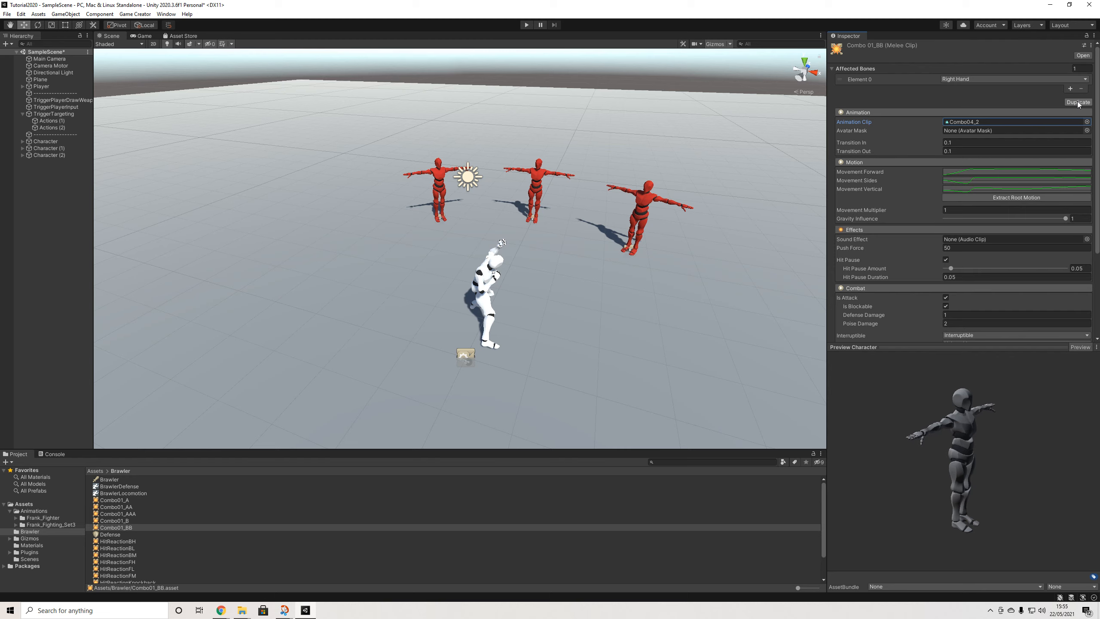
left_click(964, 81)
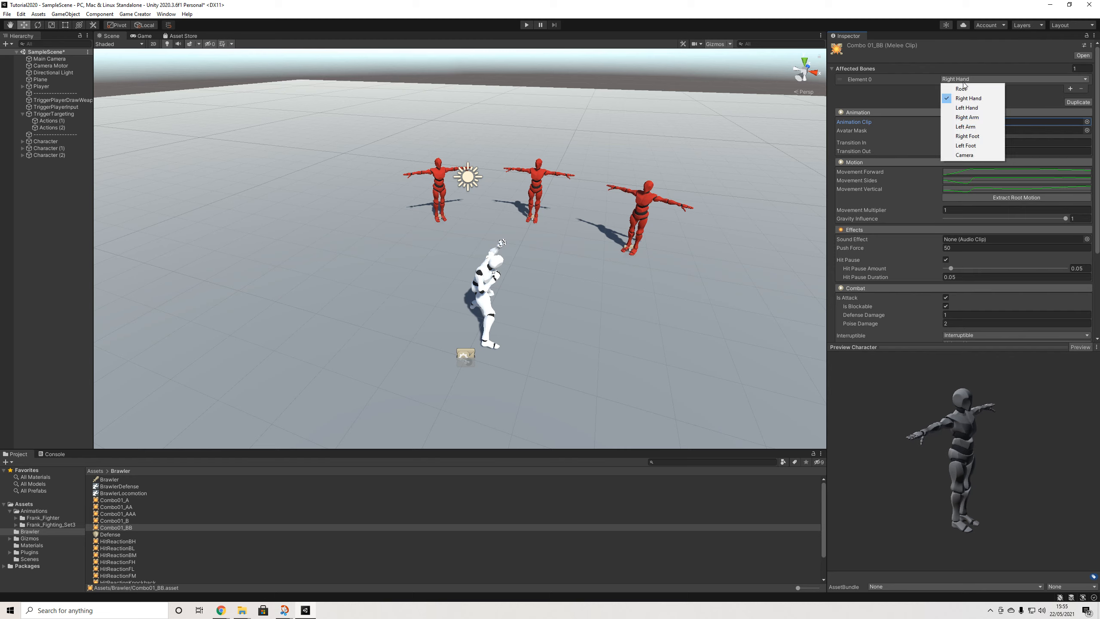
left_click(966, 108)
left_click(1079, 103)
right_click(136, 528)
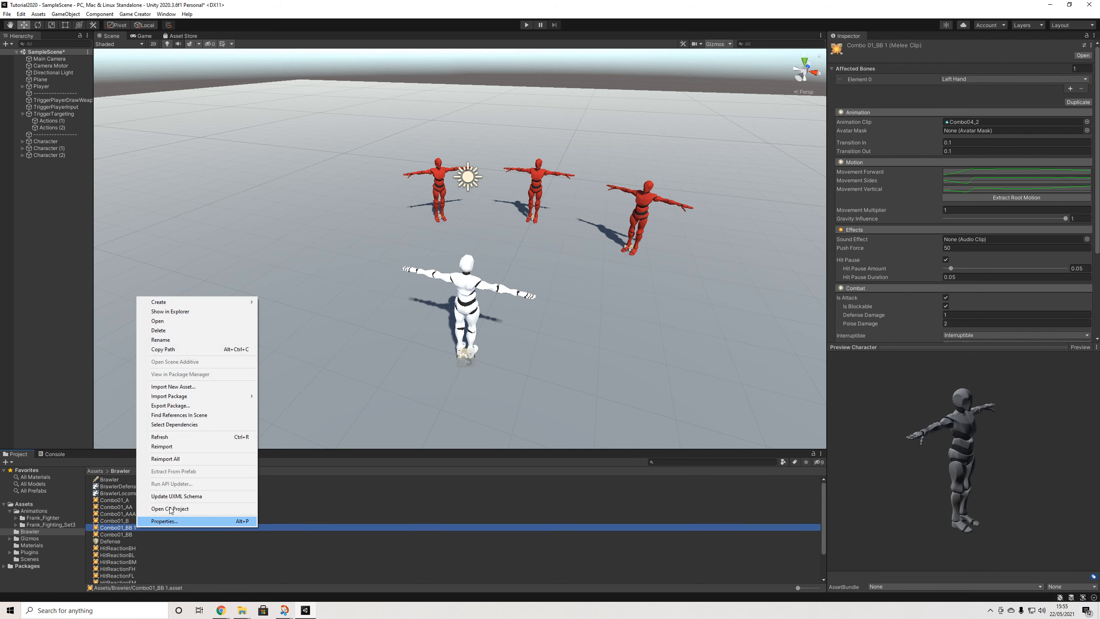
left_click(160, 340)
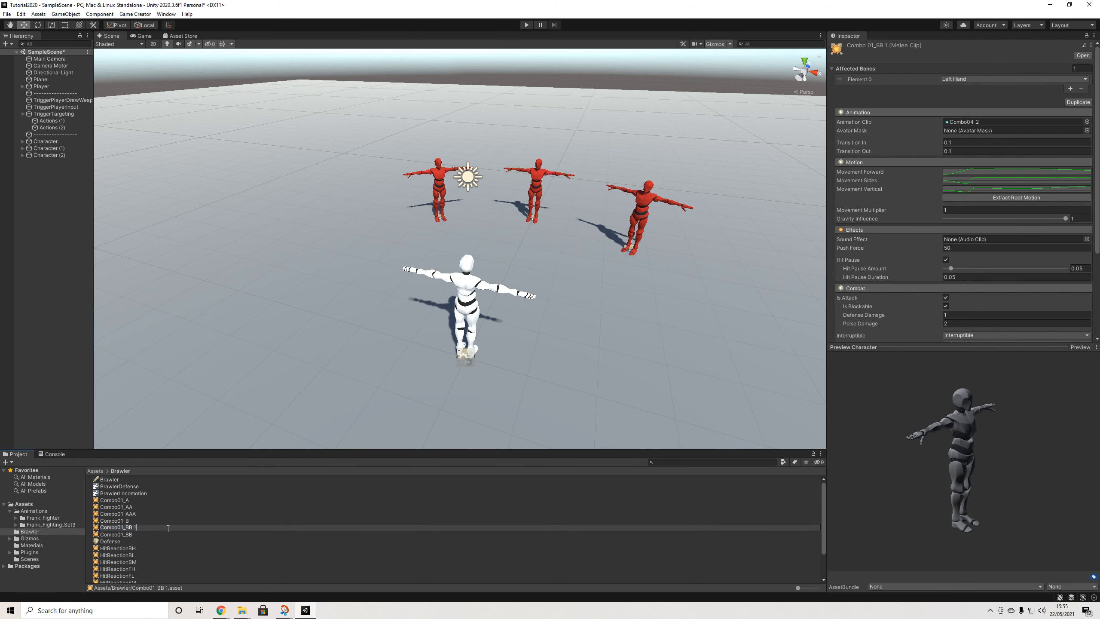
key("Return")
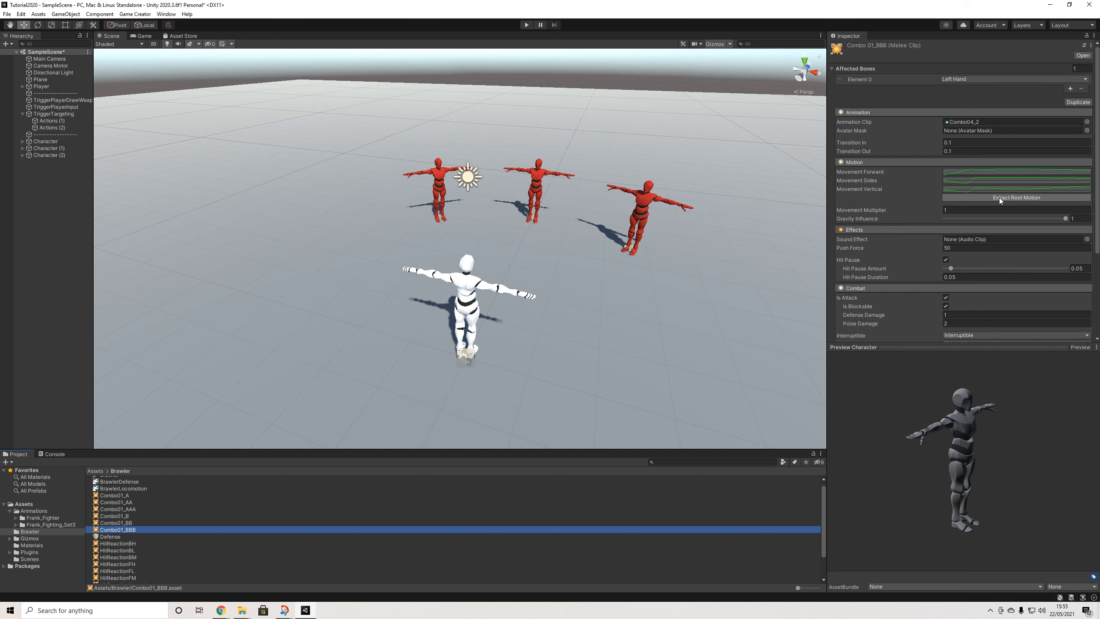
Change Combo01_BBB's animation clip to Combo04_3
left_click(1087, 122)
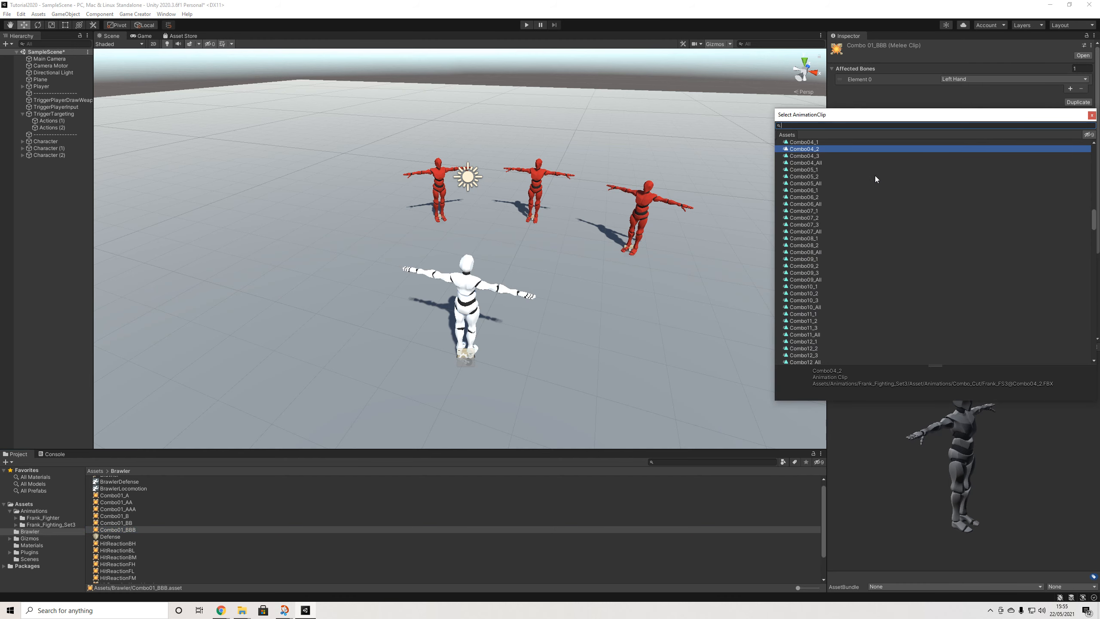
left_click(818, 156)
double_click(819, 156)
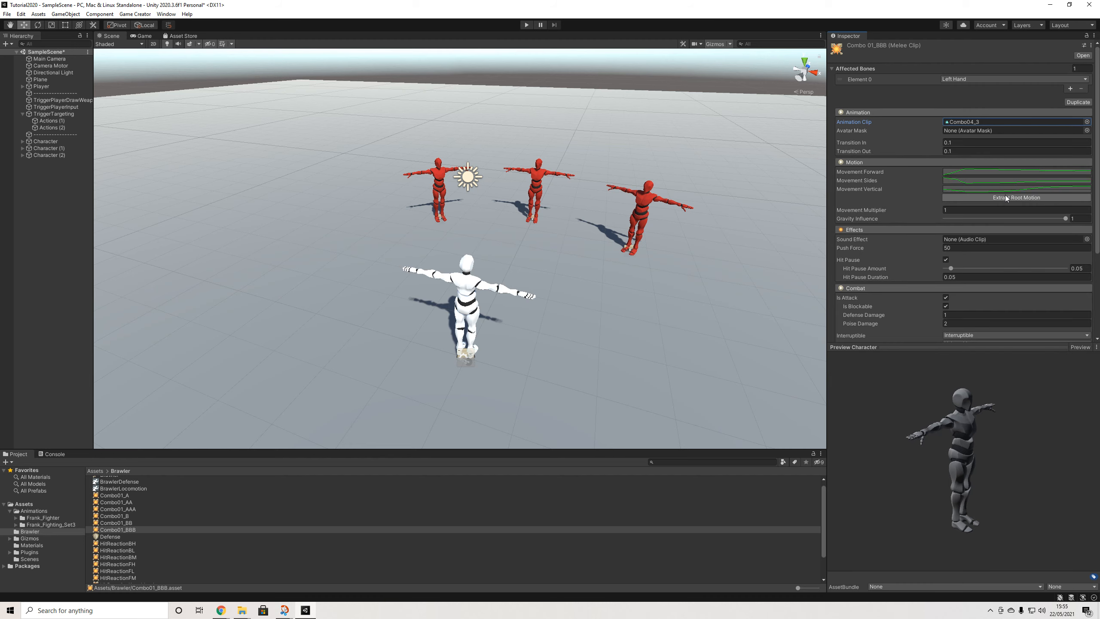
Set Combo01_BBB's phases to 4 anticipation, 6 active and 15 recovery frames, and extract its root motion
scroll(988, 243, "down", 4)
mouse_move(910, 254)
left_mouse_down()
mouse_move(808, 257)
mouse_move(884, 257)
mouse_move(830, 260)
mouse_move(851, 258)
left_mouse_up()
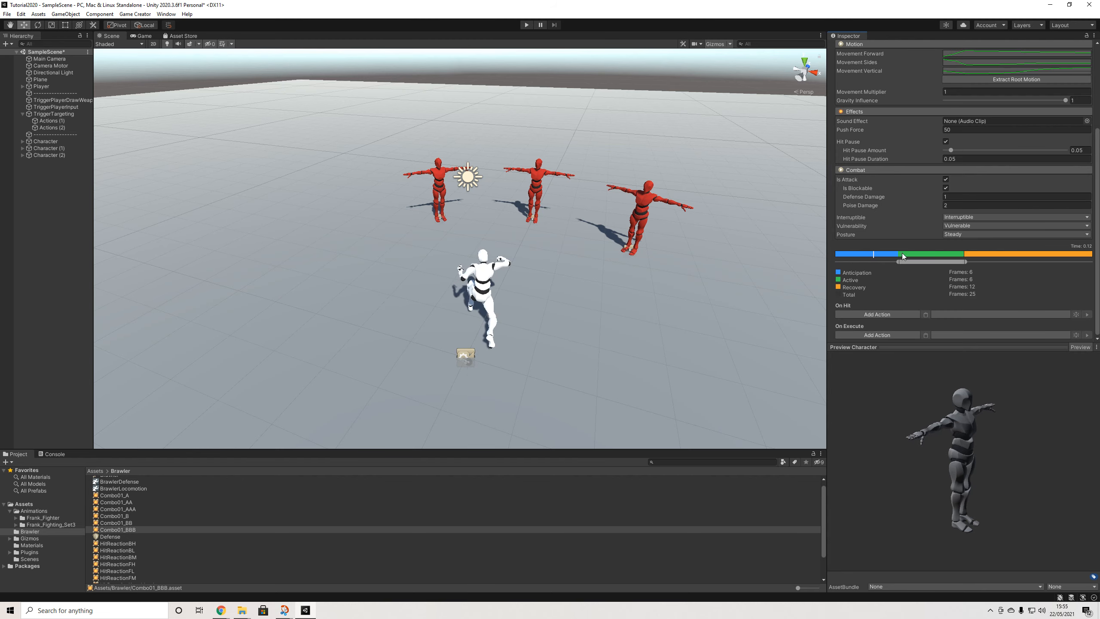
mouse_move(904, 262)
left_mouse_down()
mouse_move(867, 255)
mouse_move(1097, 276)
left_mouse_up()
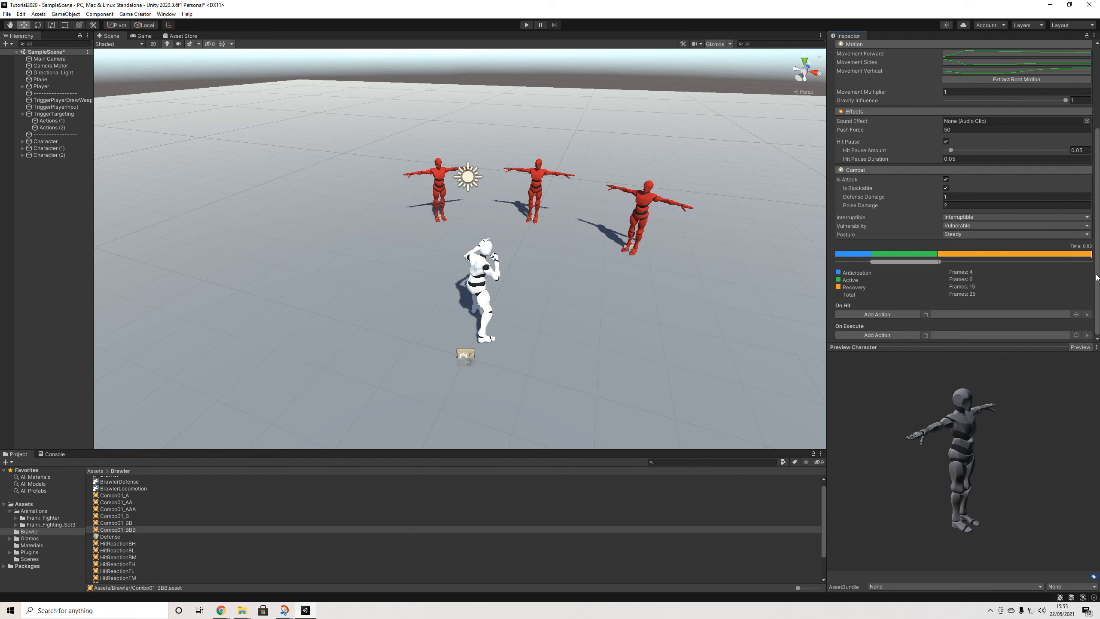
scroll(1001, 257, "up", 5)
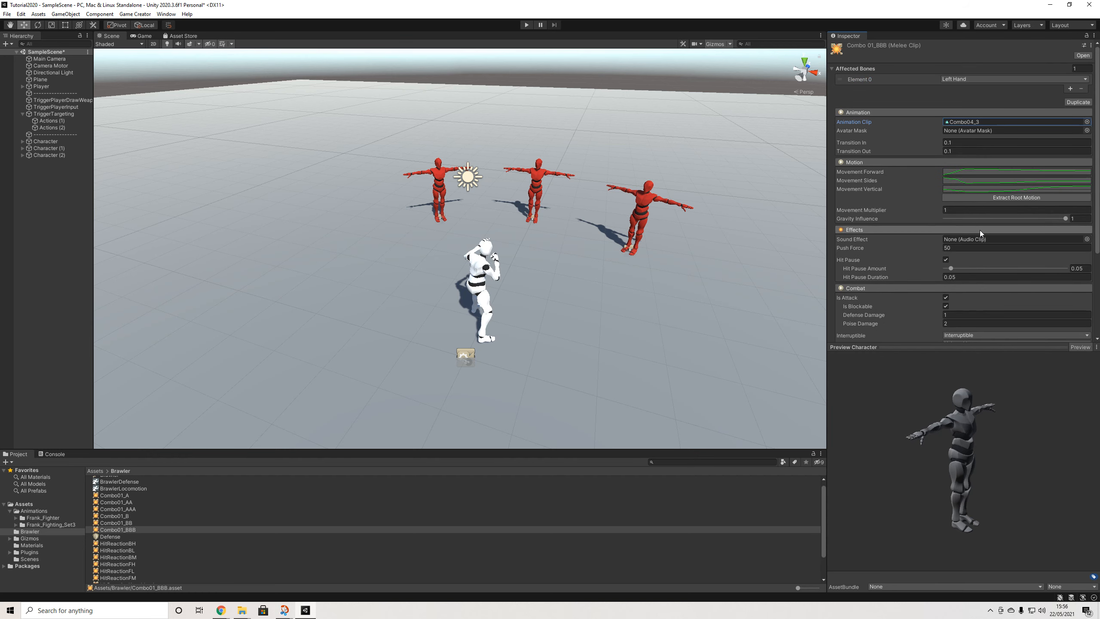
left_click(988, 196)
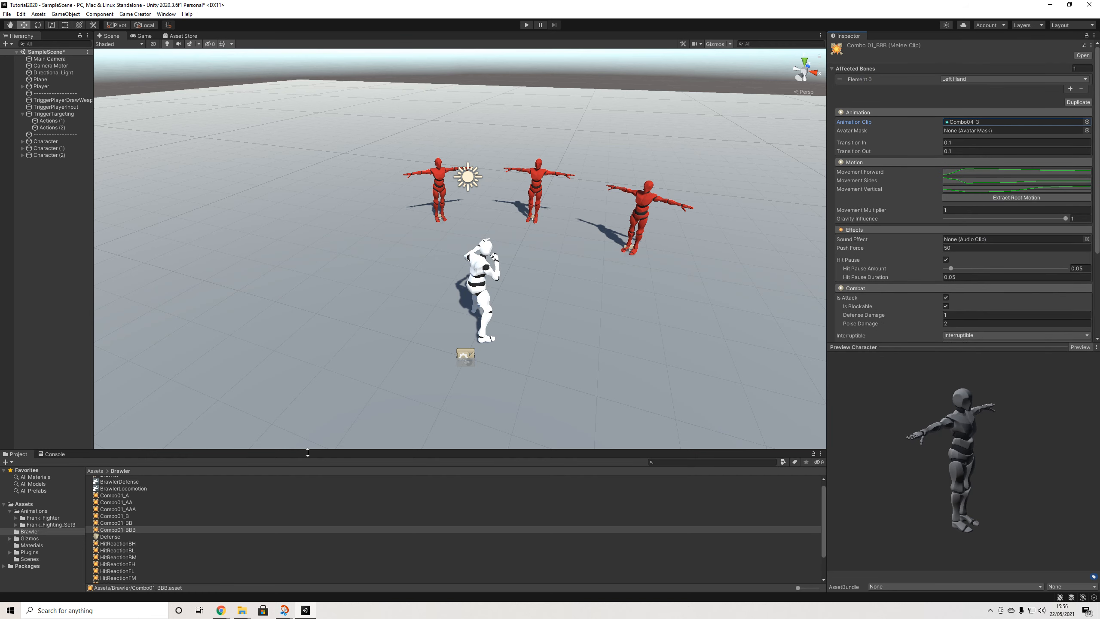
Add a fourth combo to the Brawler weapon with the single input B and the Combo01_B melee clip
scroll(113, 503, "up", 1)
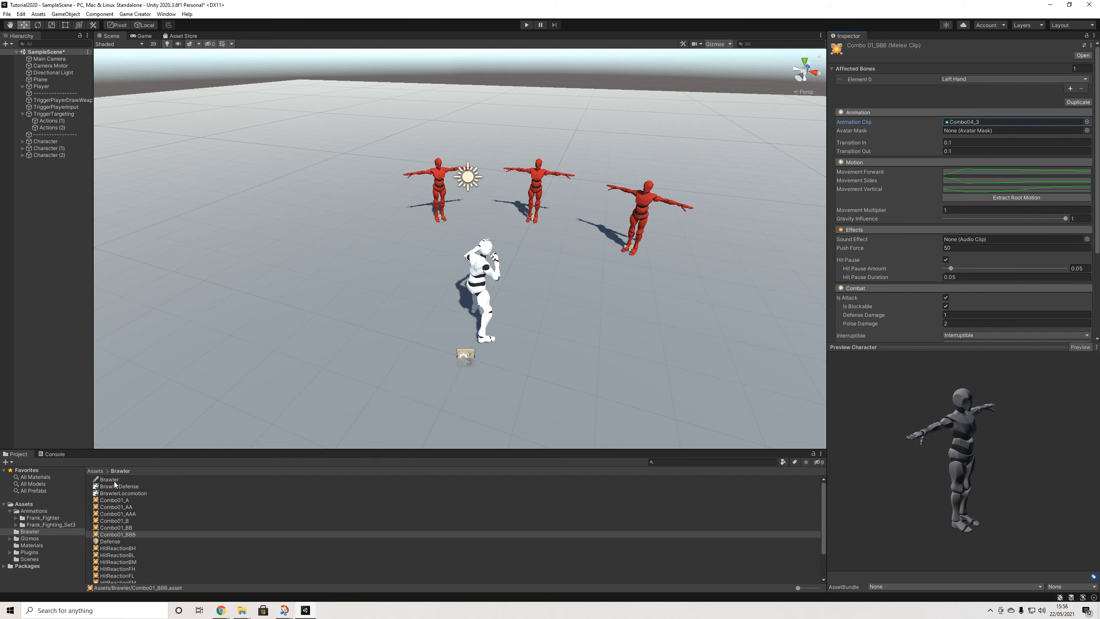
left_click(114, 480)
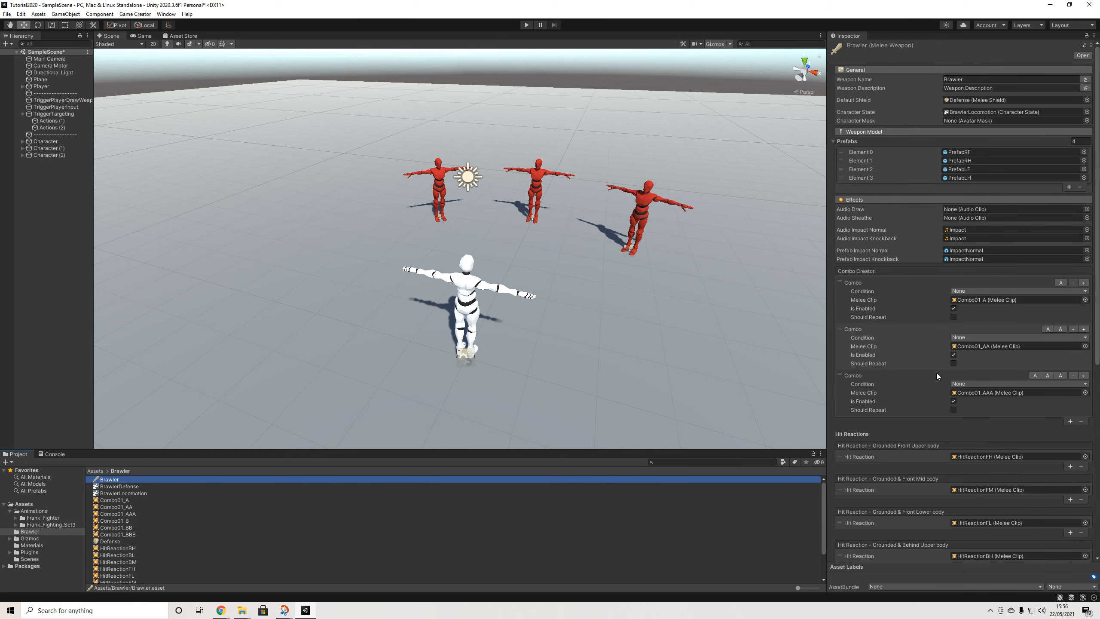
scroll(937, 374, "down", 3)
left_click(1071, 266)
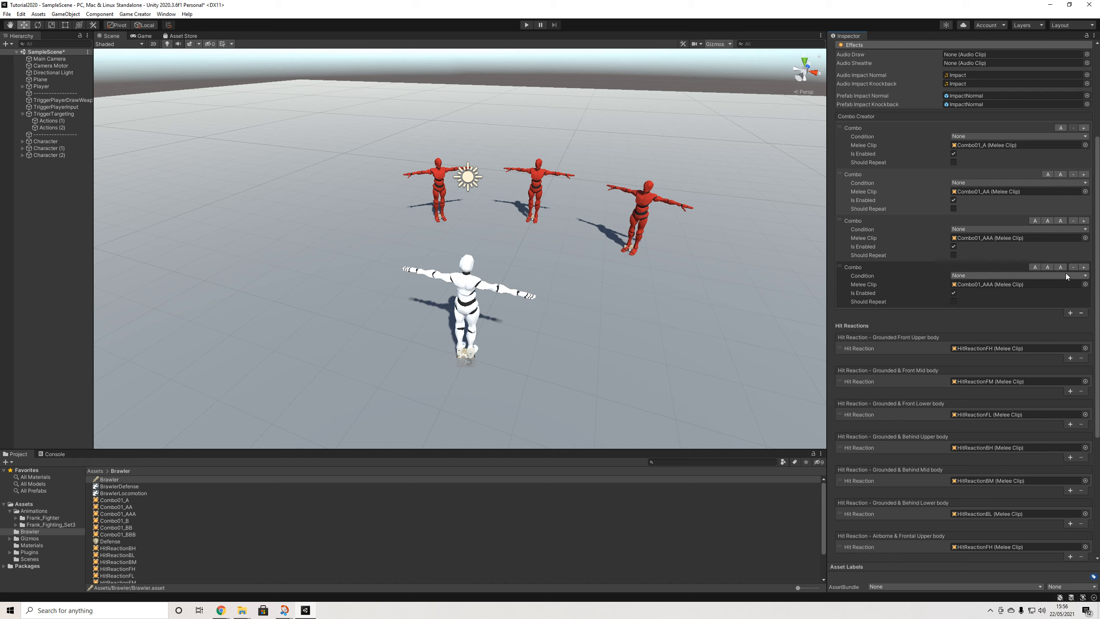
left_click(1072, 267)
left_click(1071, 266)
left_click(1062, 267)
left_click(1074, 282)
left_click_drag(125, 522, 999, 284)
left_click(1084, 267)
Add combos for the inputs B-B and B-B-B, assigning them the Combo01_BB and Combo01_BBB melee clips
left_click(1070, 313)
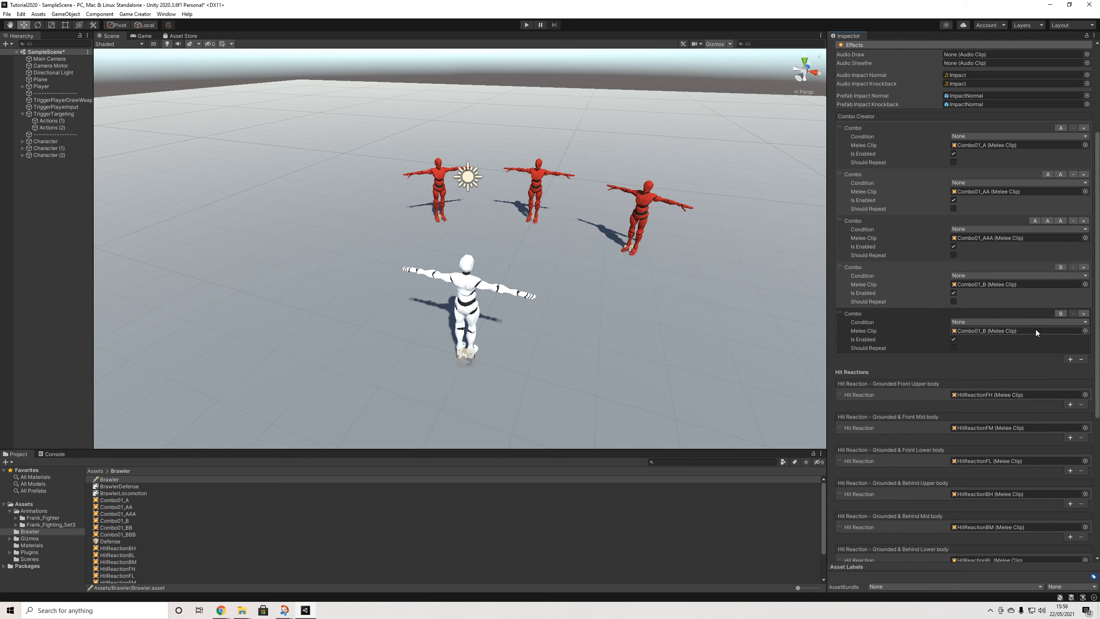
left_click(1084, 313)
left_click(1070, 360)
left_click(1084, 360)
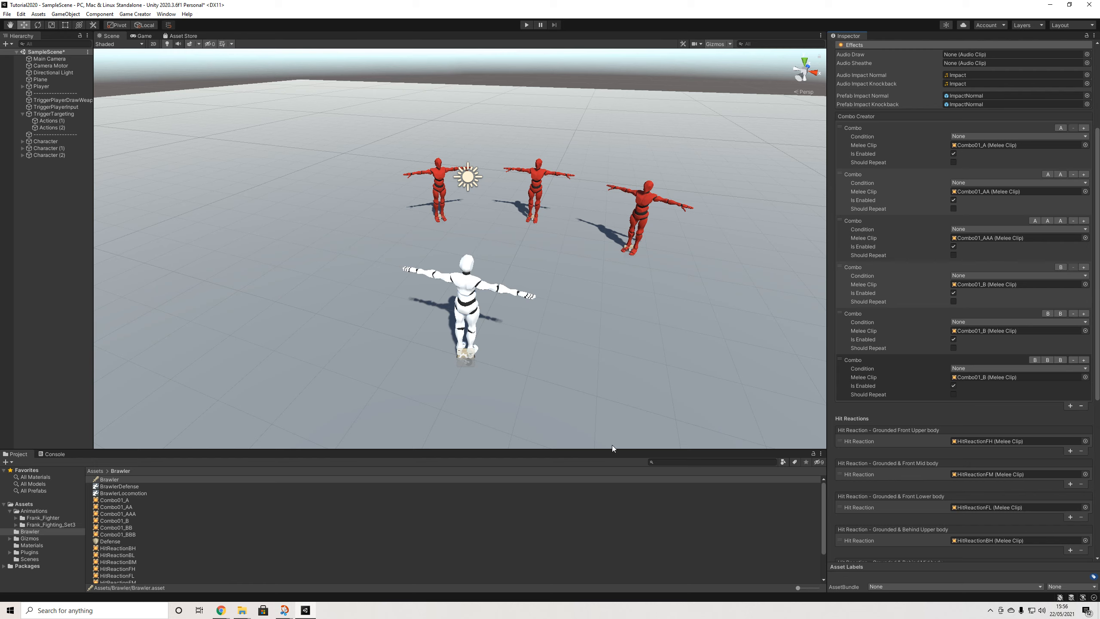
left_click_drag(127, 528, 989, 329)
left_click_drag(127, 534, 975, 375)
Add a seventh combo to the Brawler weapon and set its input sequence to A-A-B
left_click(1070, 406)
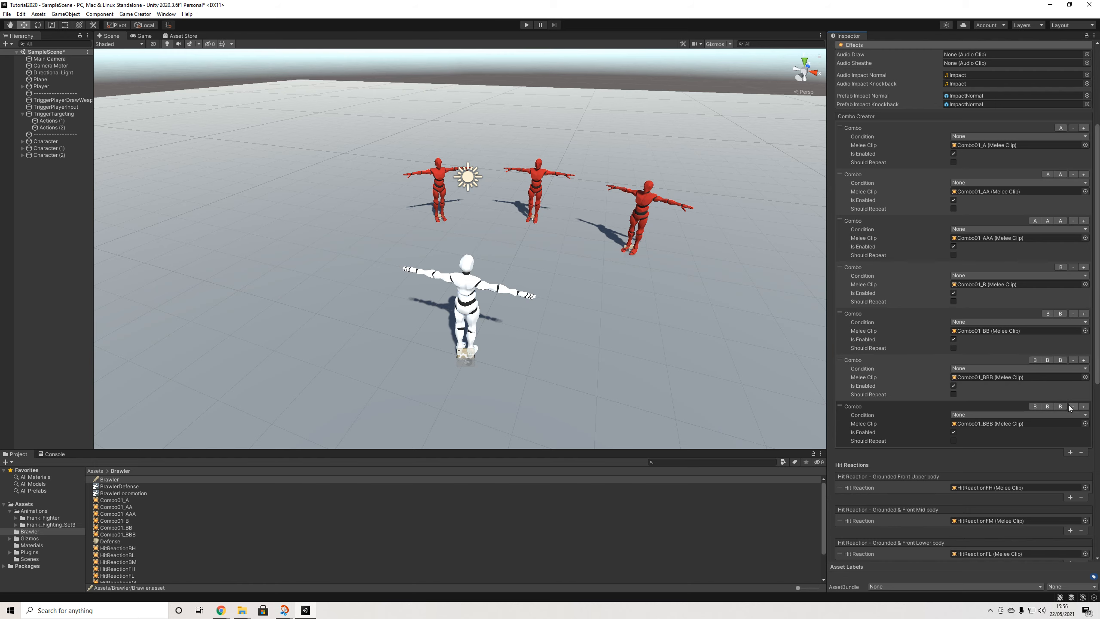
left_click(1036, 408)
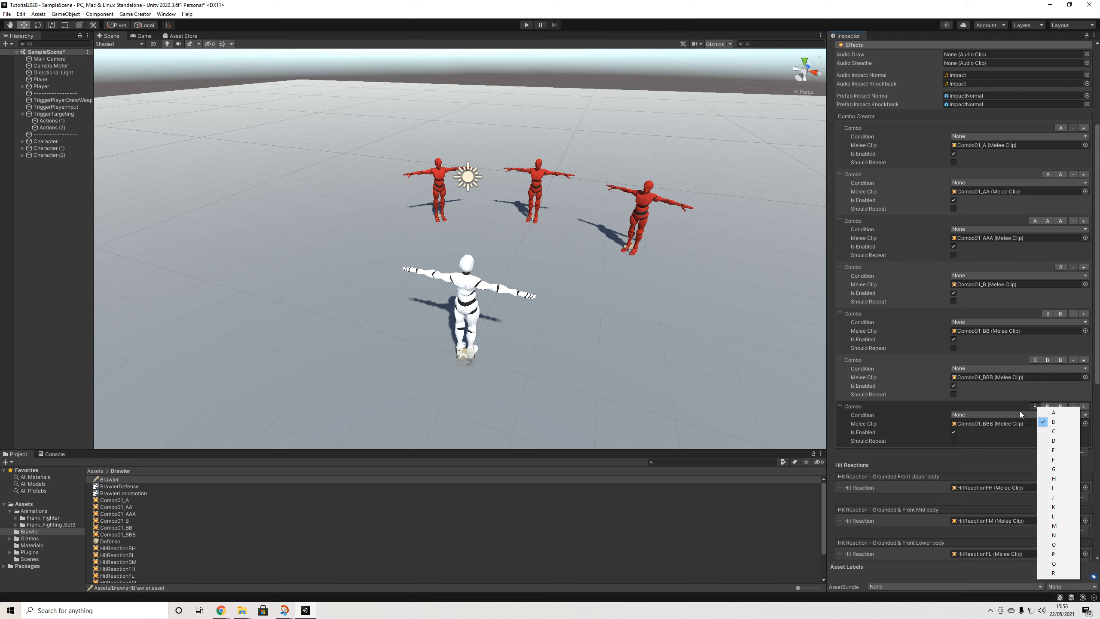
left_click(1052, 413)
left_click(1047, 407)
left_click(1053, 412)
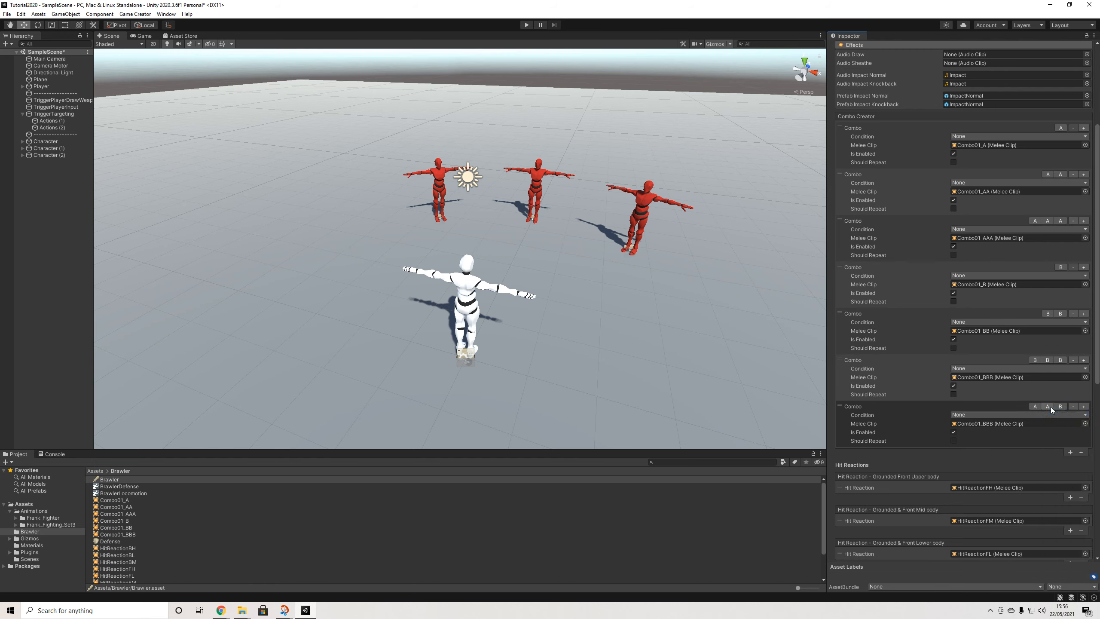
left_click_drag(843, 404, 895, 403)
Duplicate the Combo01_BBB melee clip in the Brawler folder
left_click(976, 424)
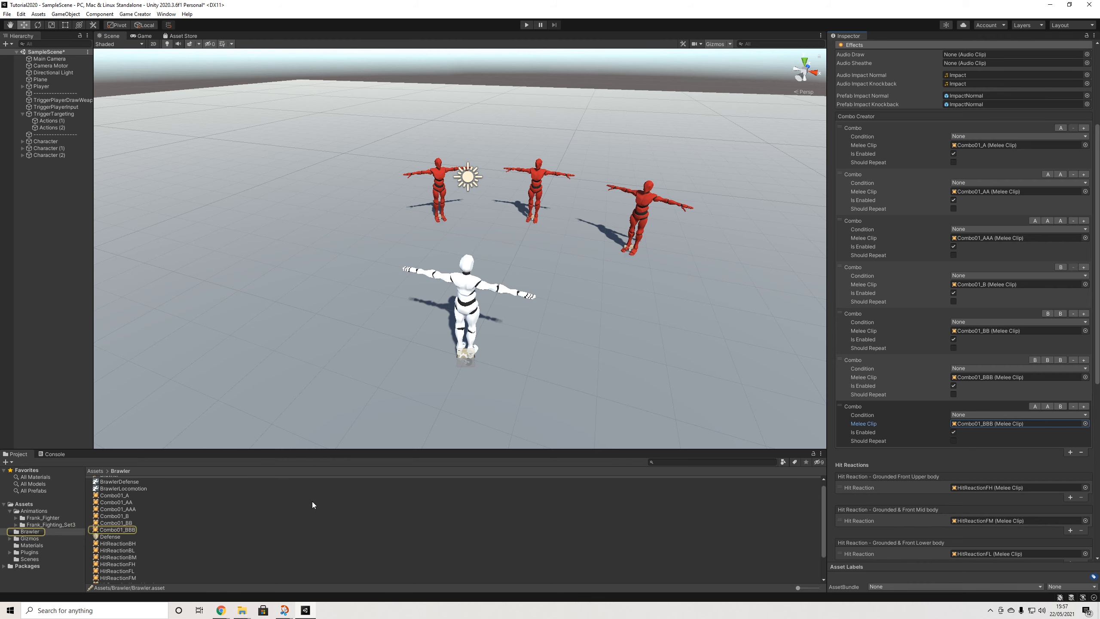
left_click(126, 529)
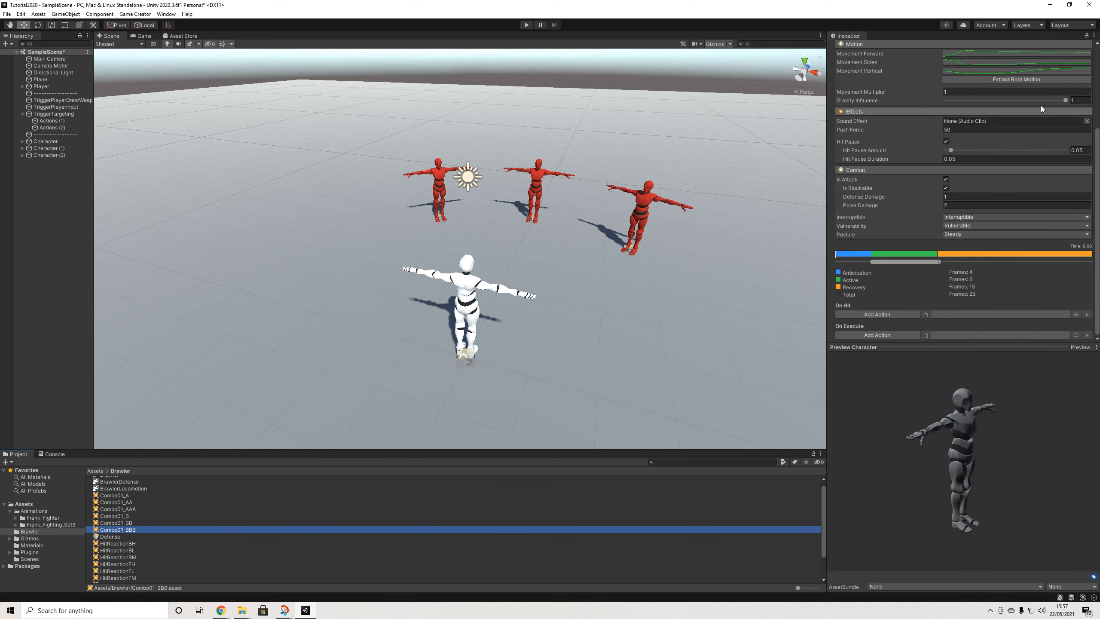
scroll(1049, 110, "up", 3)
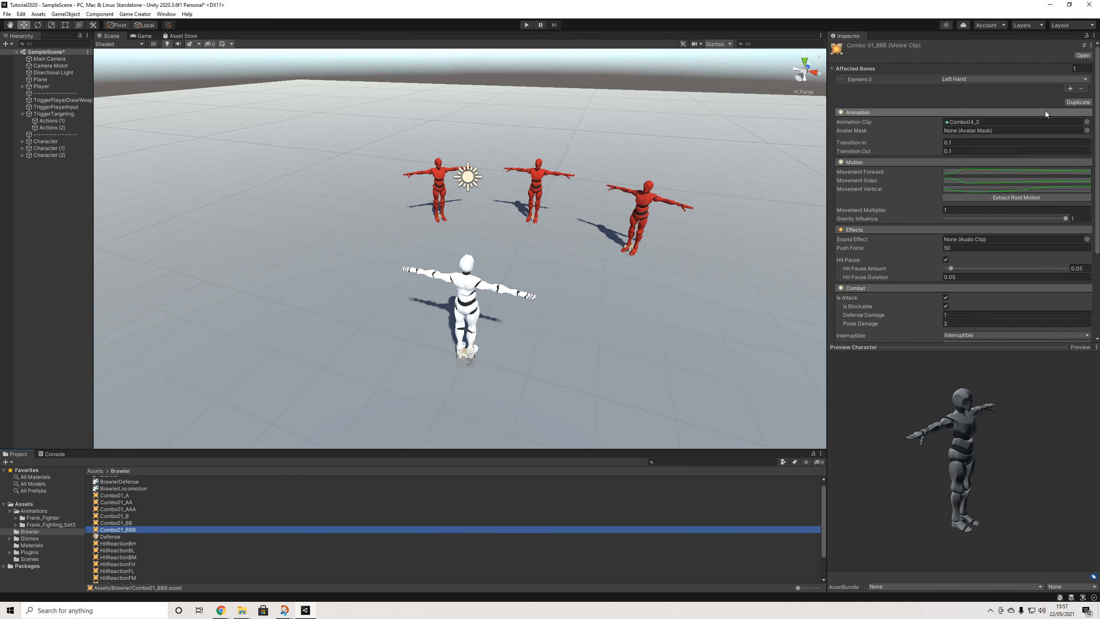
left_click(1077, 103)
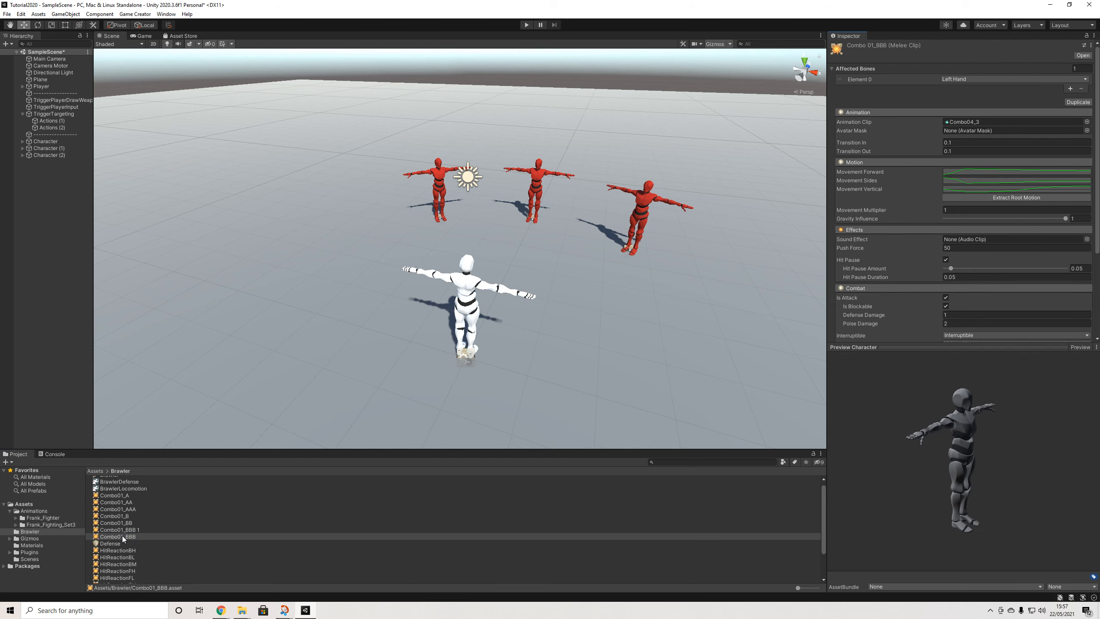
Rename the duplicated melee clip as Combo01_AAB
left_click(135, 531)
right_click(135, 530)
left_click(166, 344)
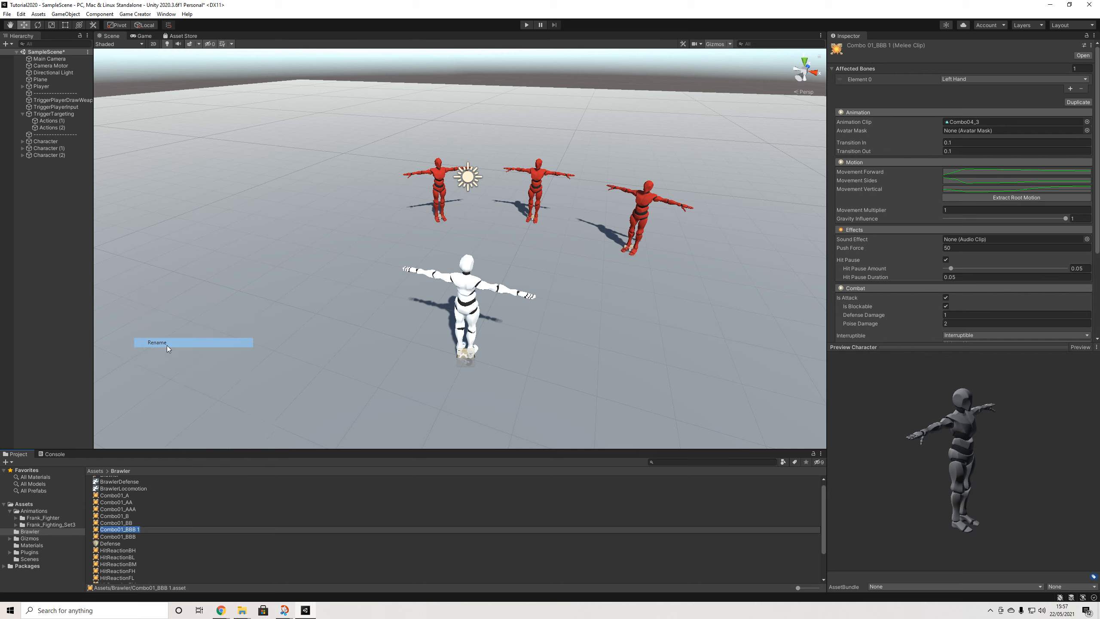
key("BackSpace")
key("BackSpace")
key("BackSpace")
type("AAB")
key("Return")
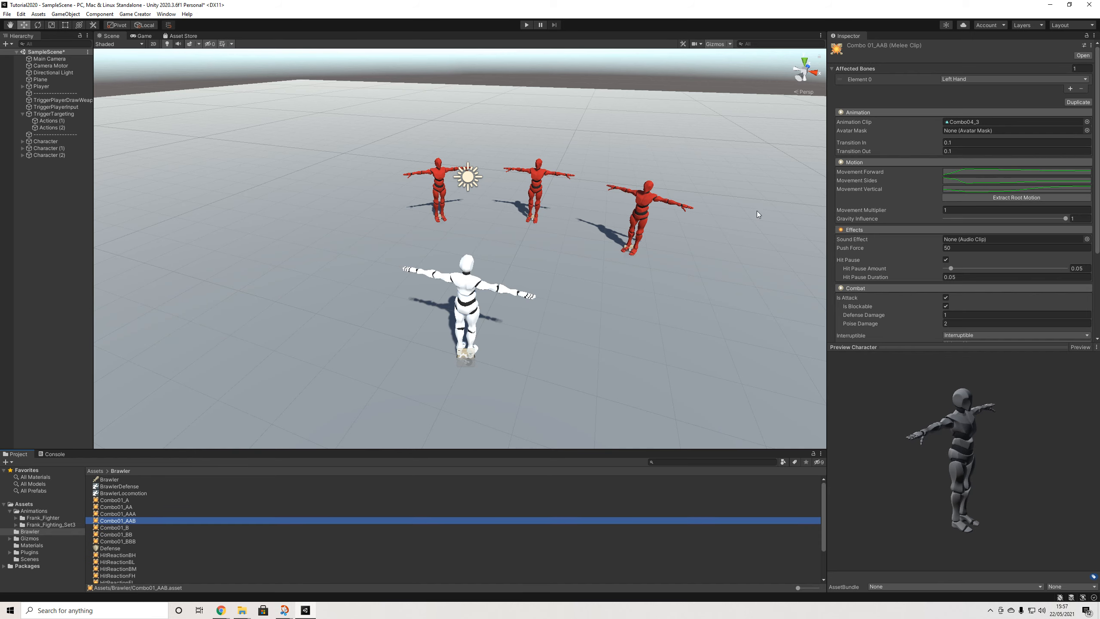
Locate the Combo01_AAB clip's source animation and preview Combo05_2 from the same Combo_Cut folder as a possible finisher
left_click(971, 121)
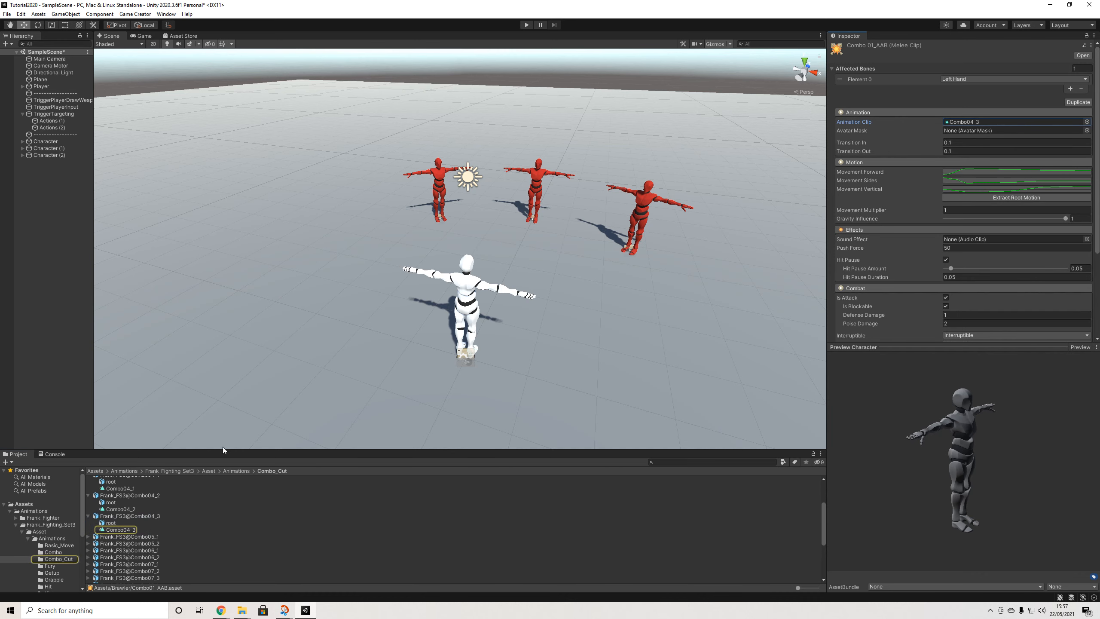
scroll(118, 529, "down", 3)
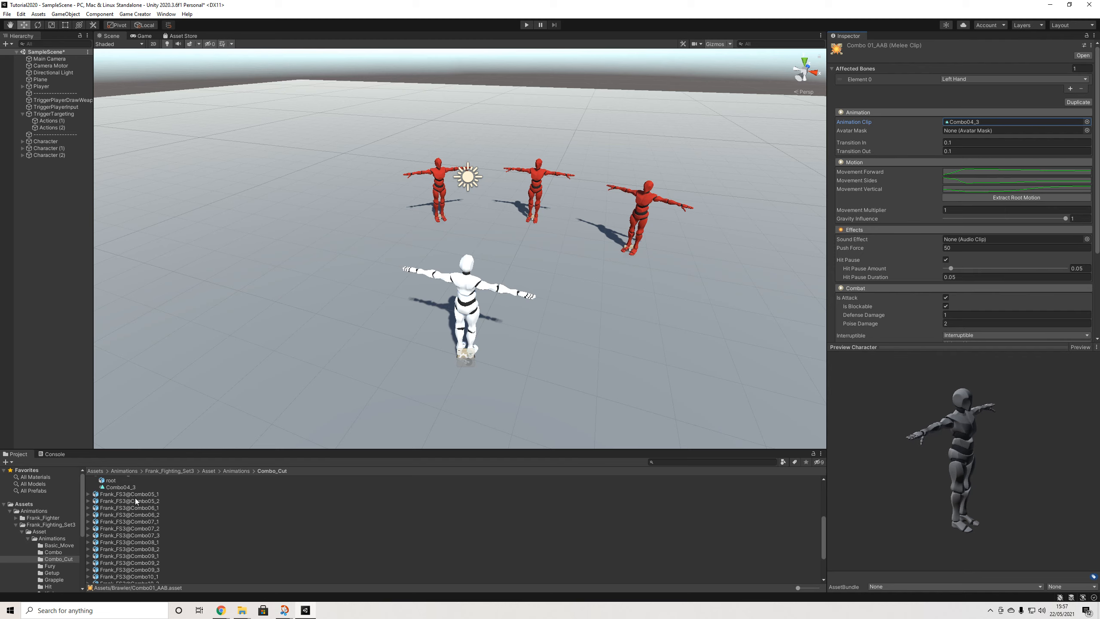
left_click(120, 500)
left_click(88, 500)
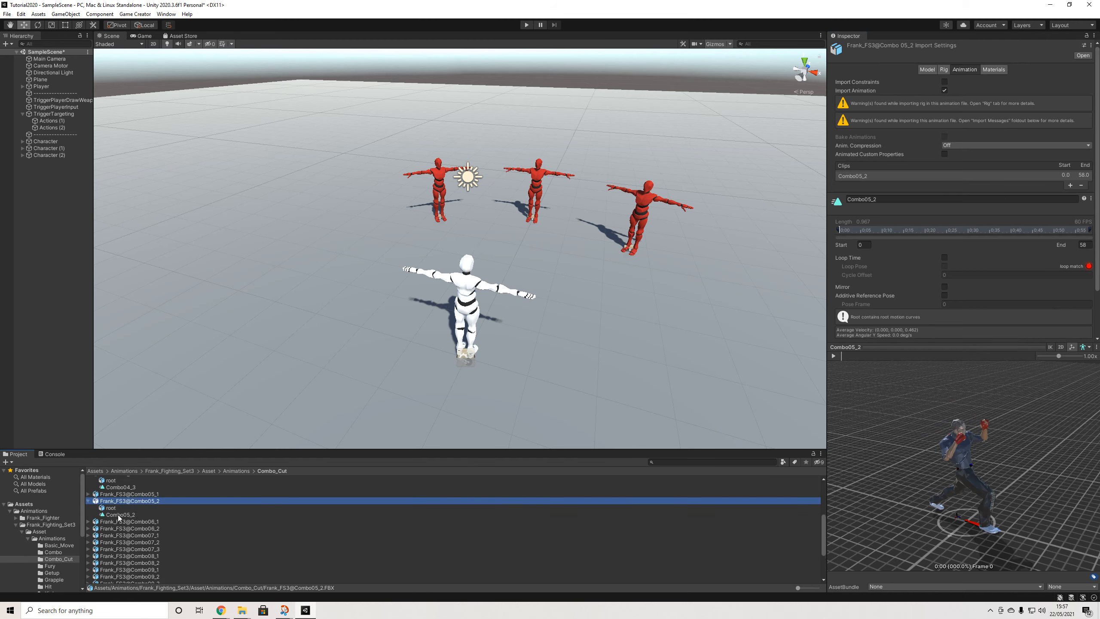
left_click(120, 514)
left_click(833, 356)
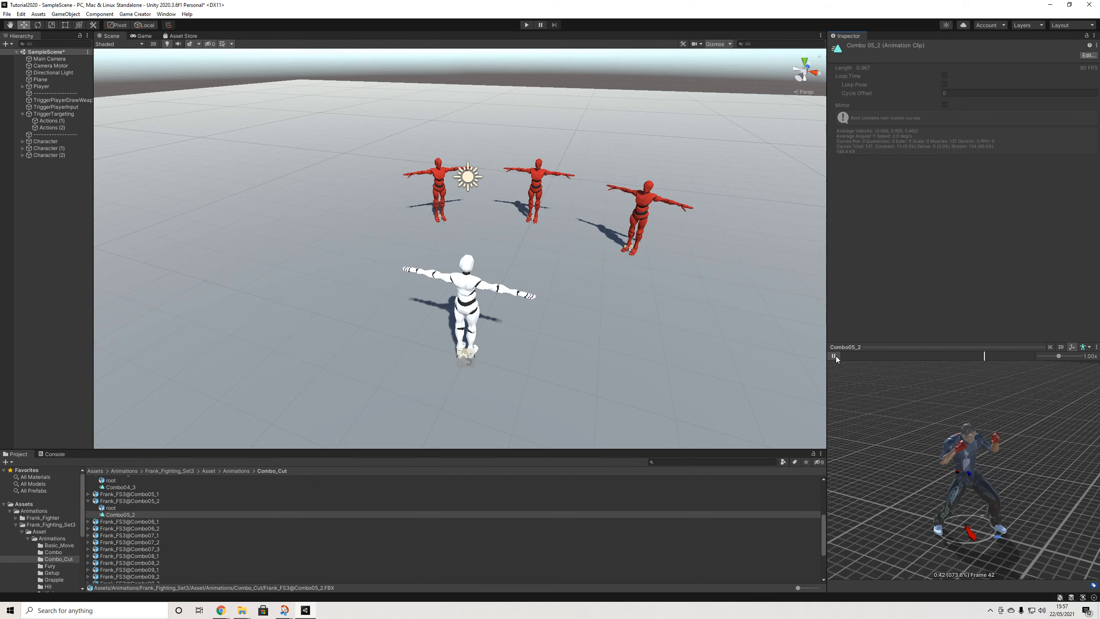
left_click_drag(866, 355, 841, 356)
mouse_move(850, 356)
left_mouse_down()
mouse_move(1025, 360)
mouse_move(832, 353)
mouse_move(903, 359)
mouse_move(871, 360)
left_mouse_up()
scroll(134, 536, "down", 2)
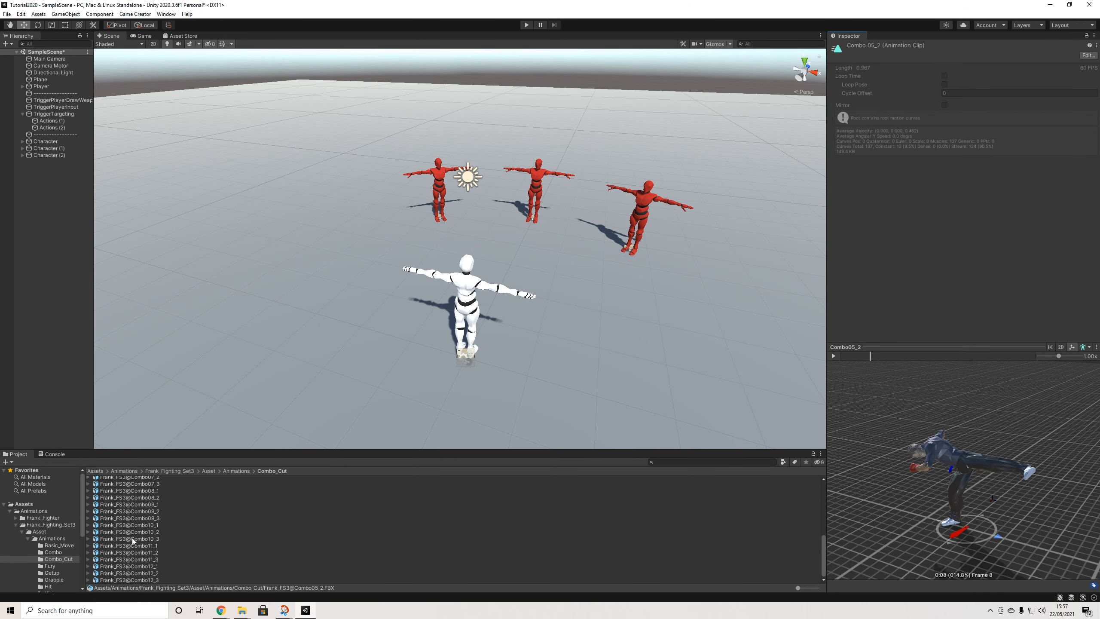
Preview the Fury01 animation from the Frank_Fighting_Set3 Fury folder
left_click(238, 471)
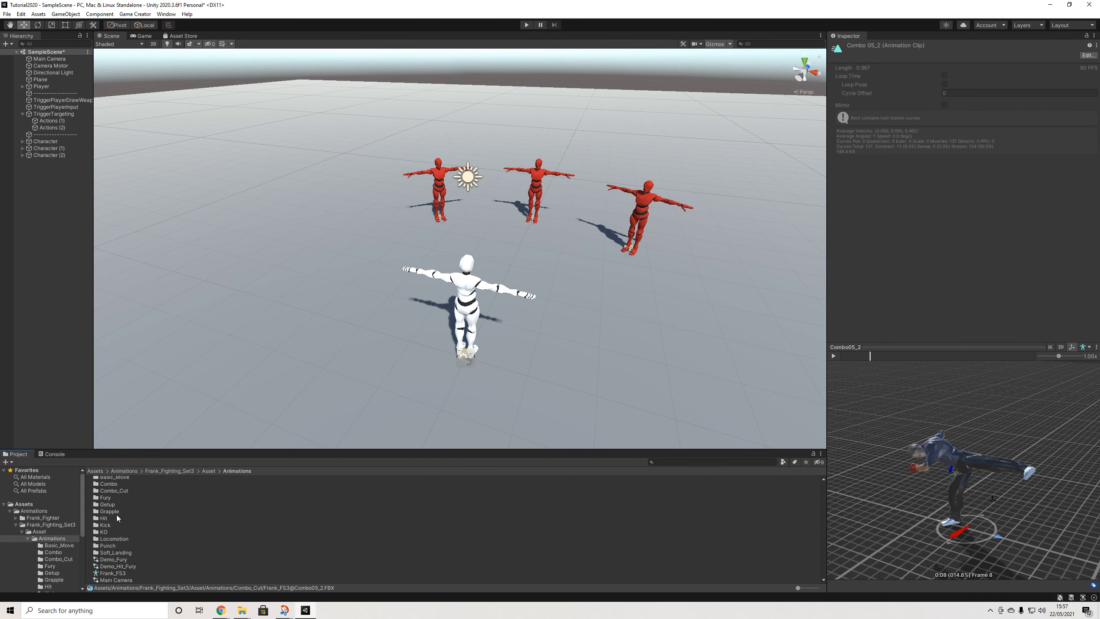
double_click(107, 497)
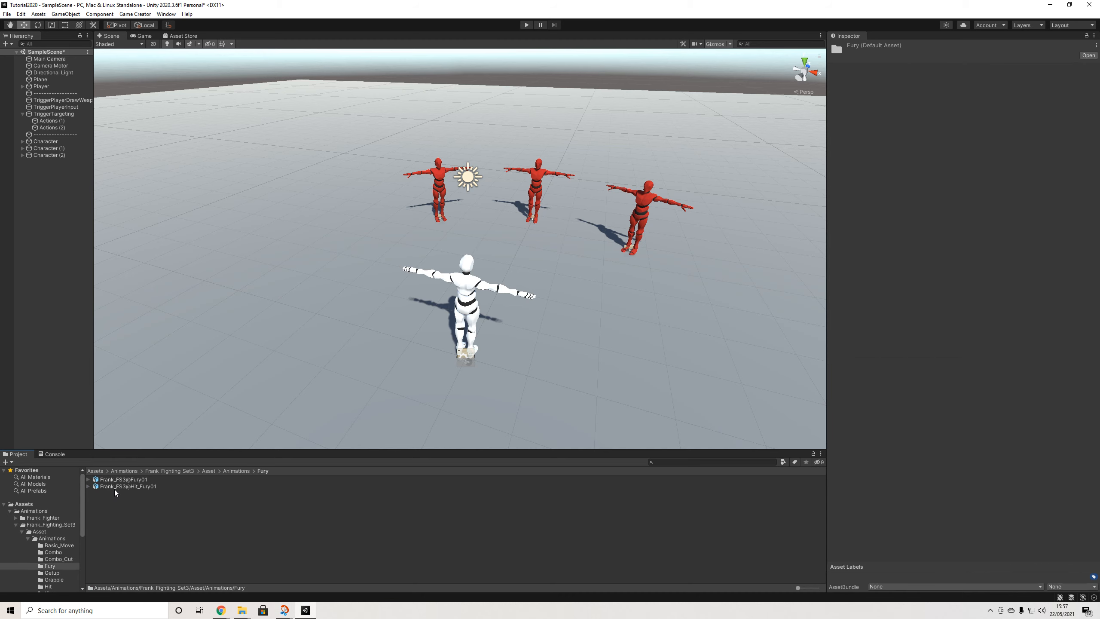
left_click(99, 481)
left_click(89, 479)
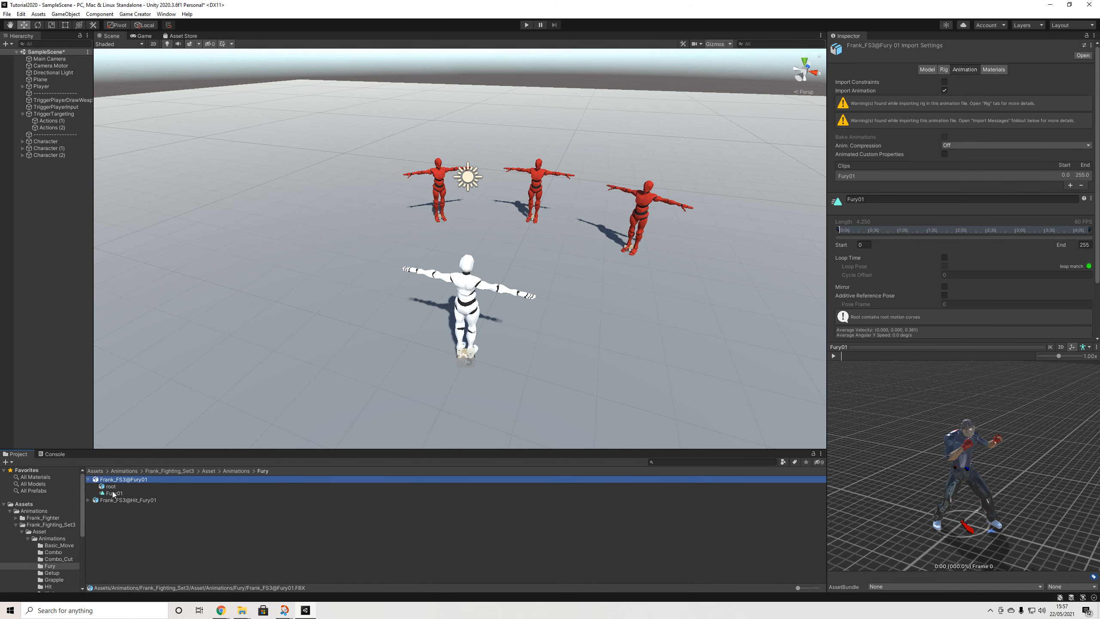
left_click(113, 494)
left_click(835, 356)
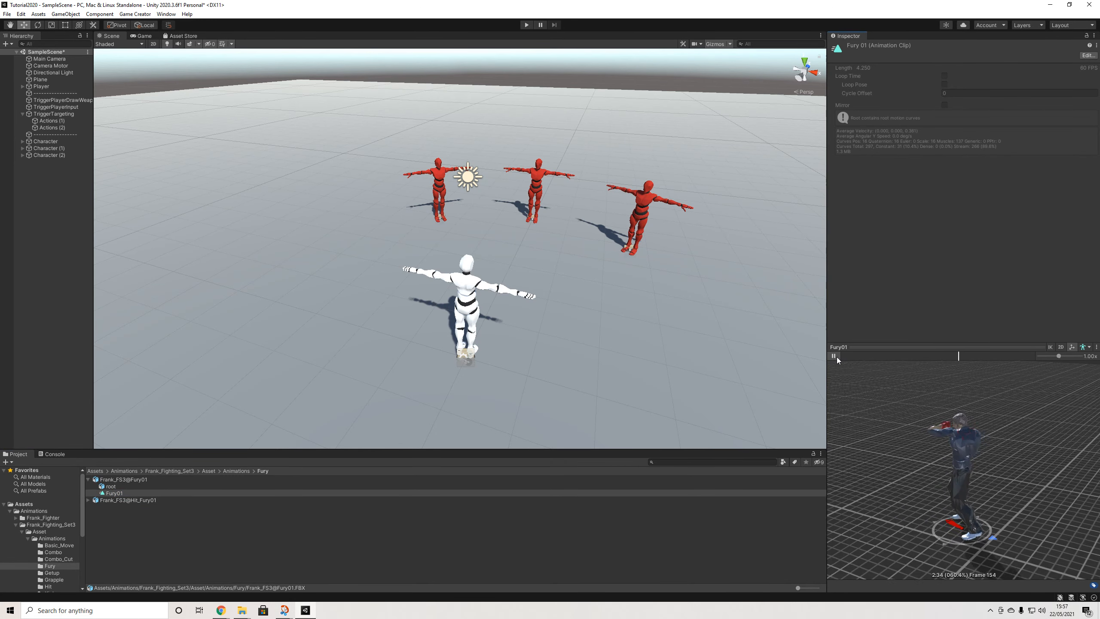
left_click(836, 356)
Browse the animations in the Frank_Fighting_Set3 Basic_Move folder
left_click(230, 471)
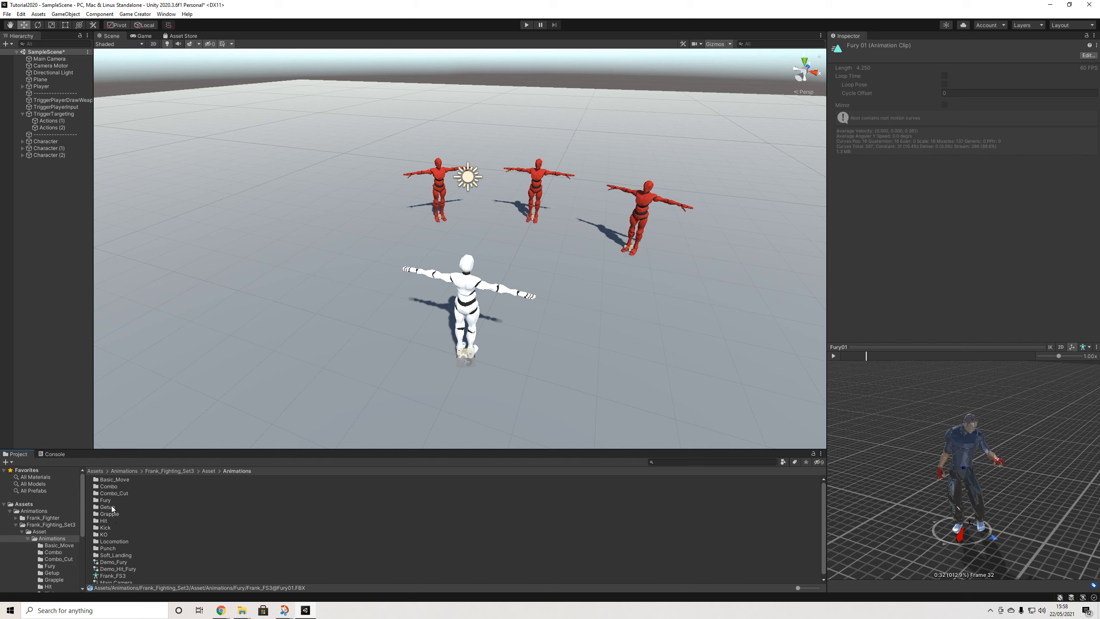
double_click(120, 479)
scroll(132, 517, "down", 8)
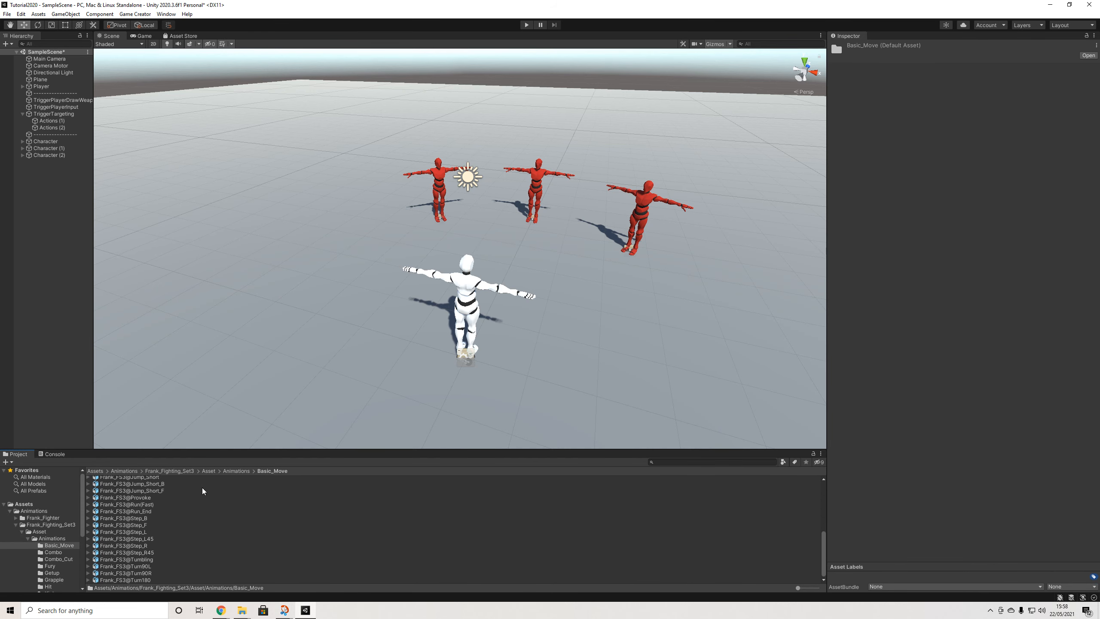
Open the Root_Motion folder within Frank_Fighter's FBX Animation folder and look for its attack animations
left_click(234, 471)
left_click(43, 519)
double_click(108, 481)
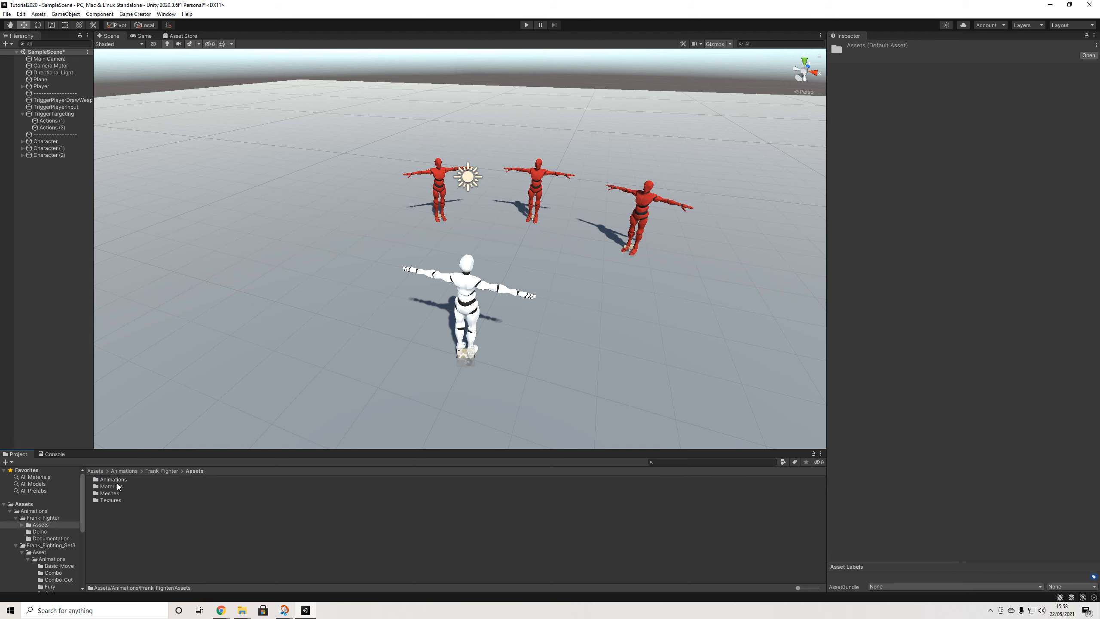
double_click(118, 480)
double_click(116, 480)
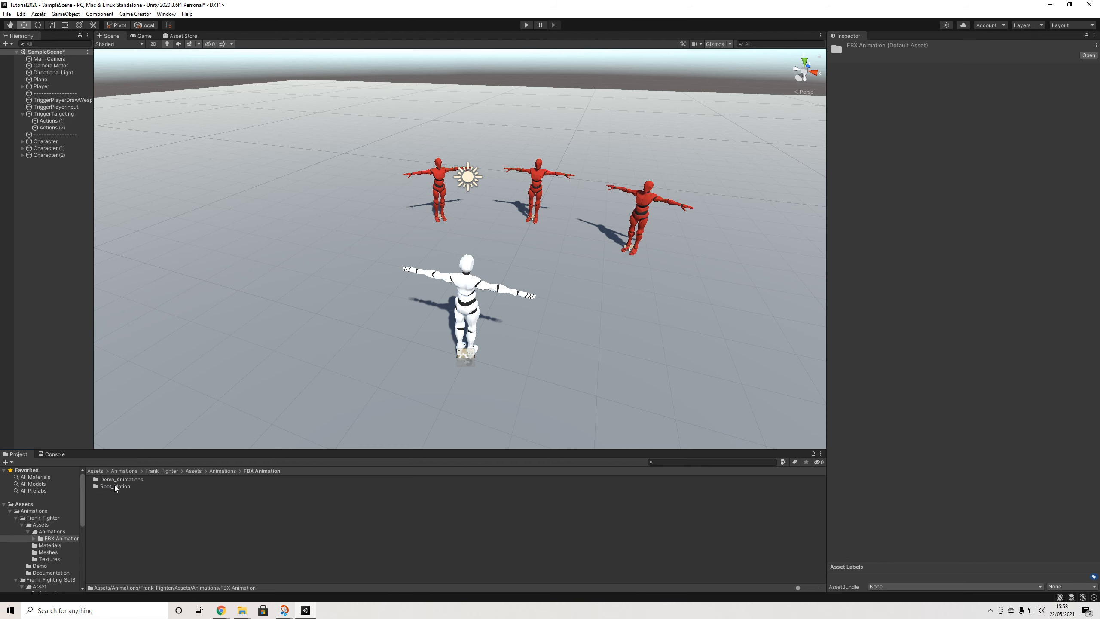
double_click(114, 486)
scroll(134, 505, "down", 5)
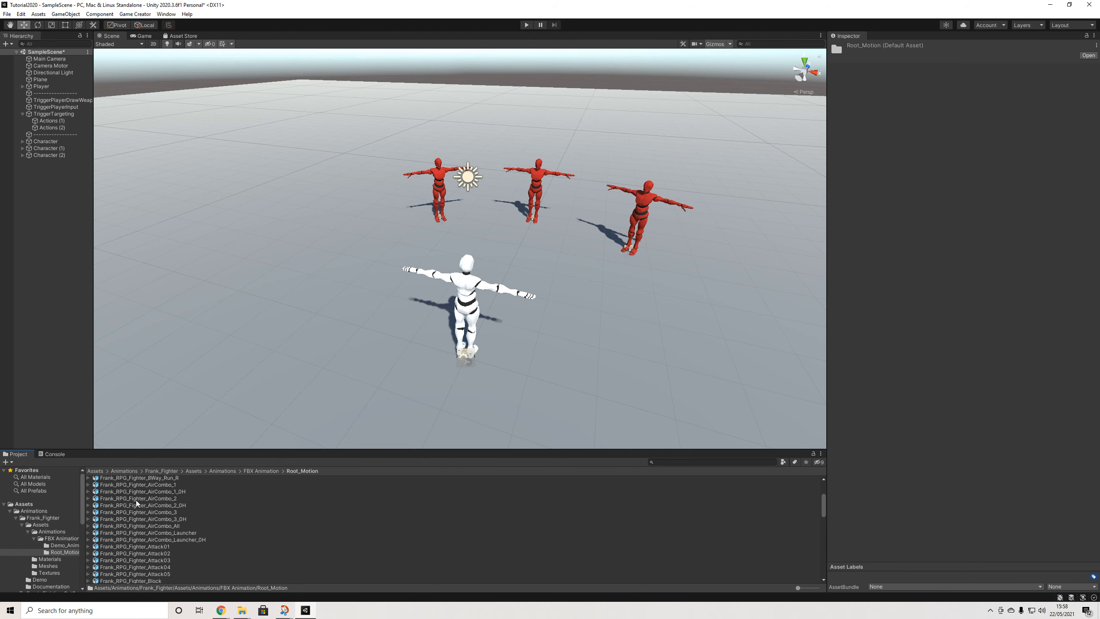
Preview the Take 001 clips of Frank_RPG_Fighter_Attack01 and Frank_RPG_Fighter_Attack02
left_click(91, 497)
left_click(89, 495)
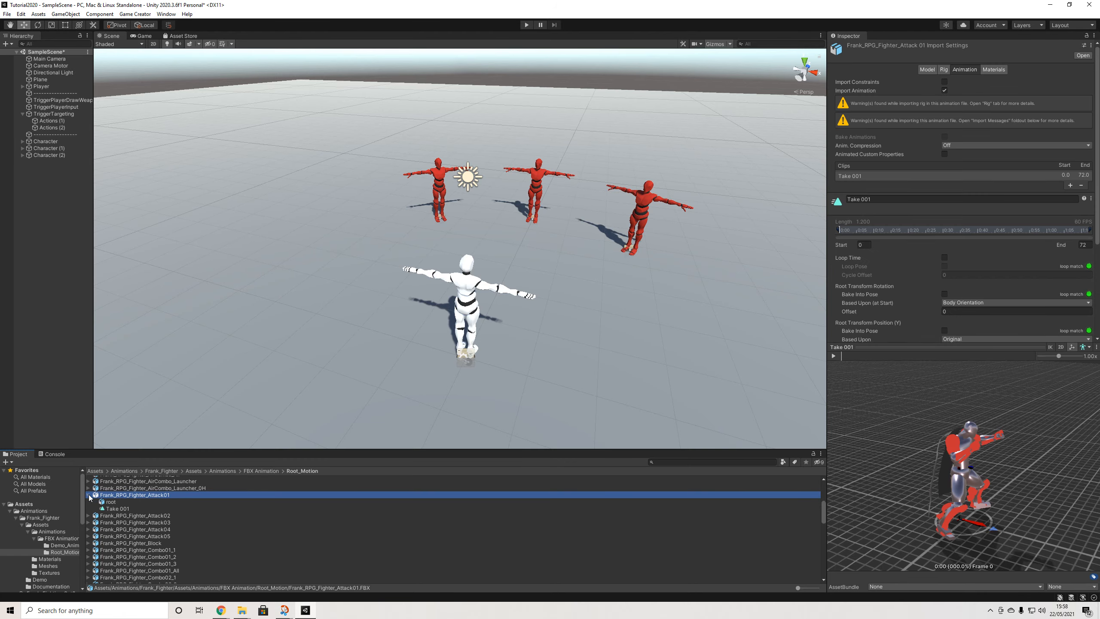
left_click(115, 510)
left_click(833, 355)
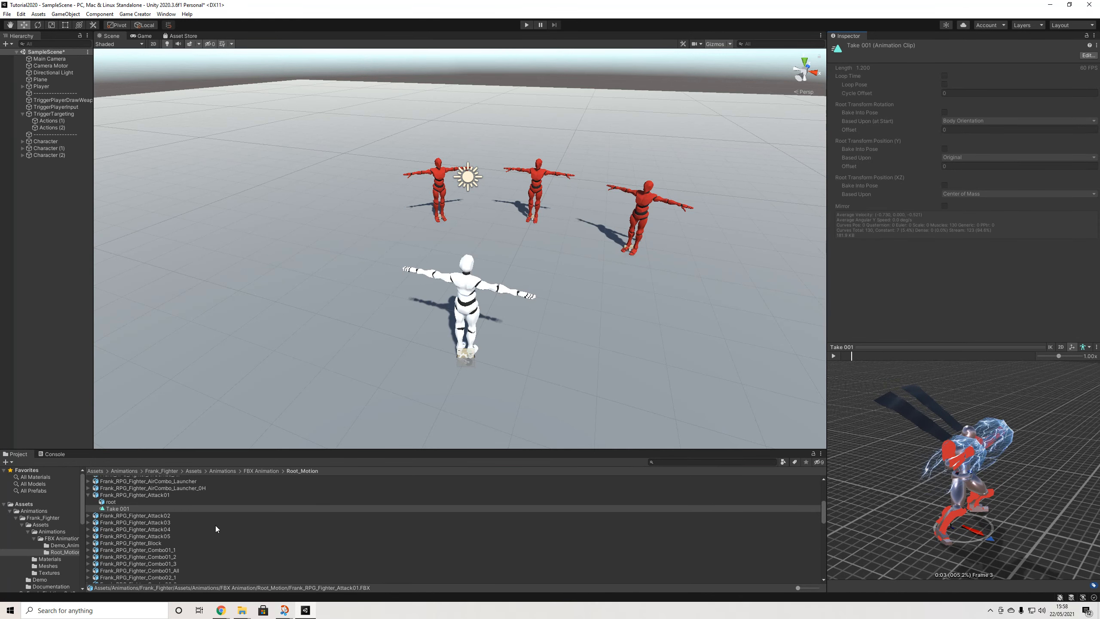
left_click(88, 516)
left_click(117, 529)
left_click(836, 356)
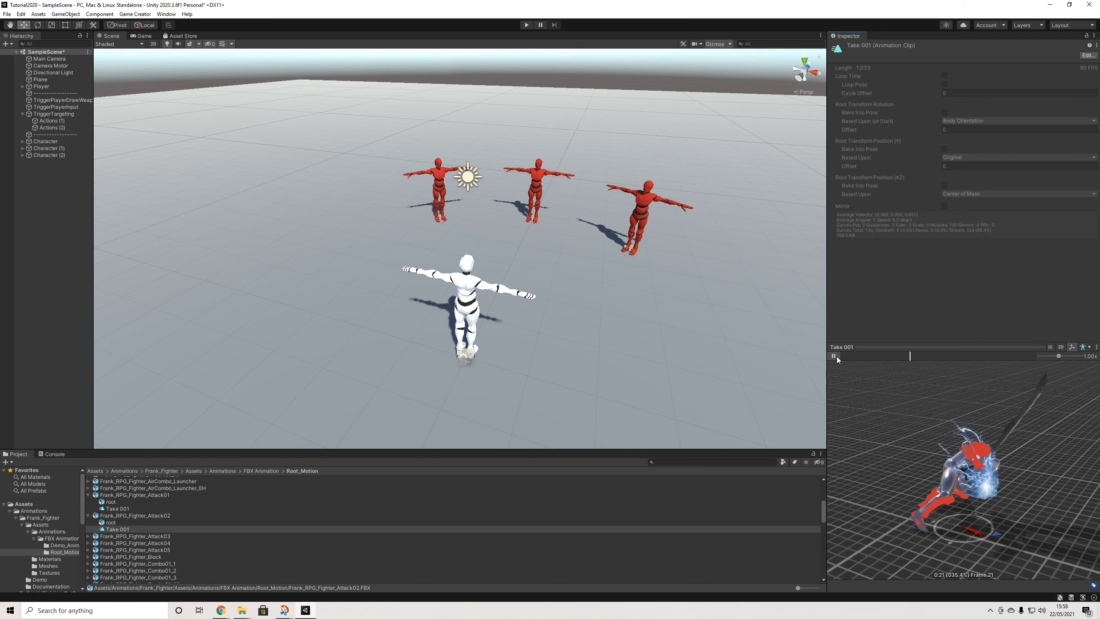
Preview the Take 001 clips of Frank_RPG_Fighter_Attack03 and Frank_RPG_Fighter_Attack04
left_click(88, 536)
left_click(118, 550)
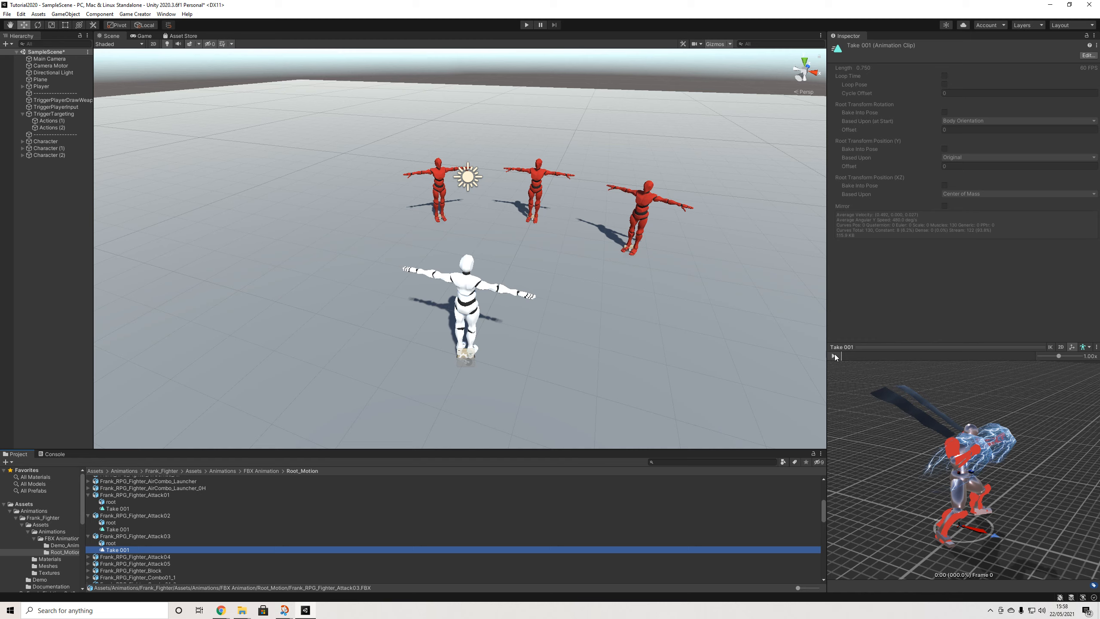
left_click(834, 356)
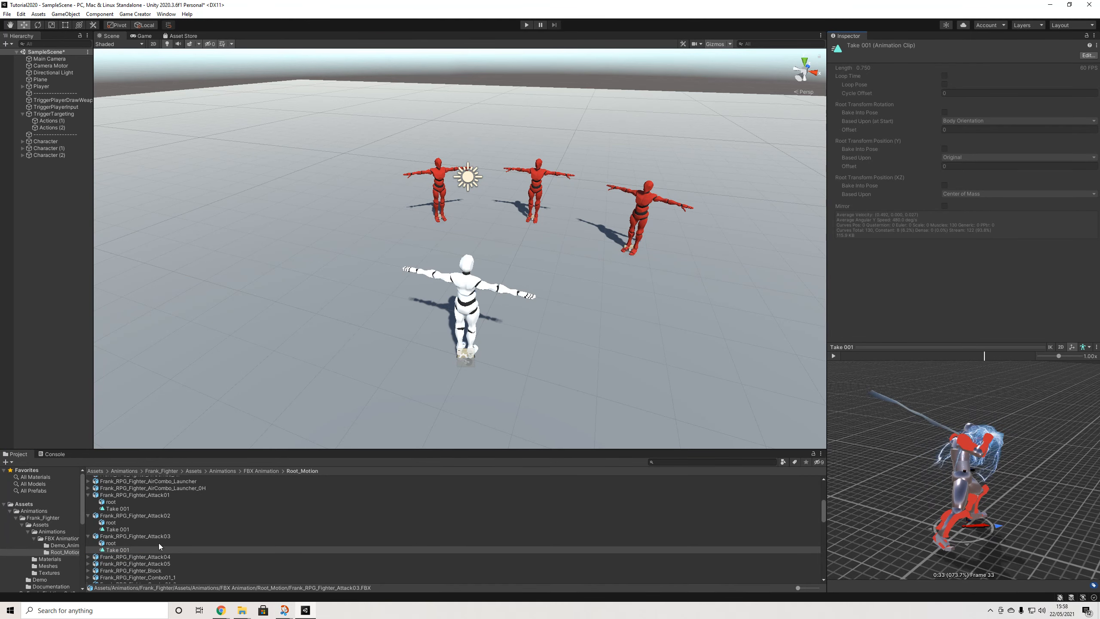
left_click(89, 557)
left_click(117, 571)
left_click(835, 357)
left_click(835, 356)
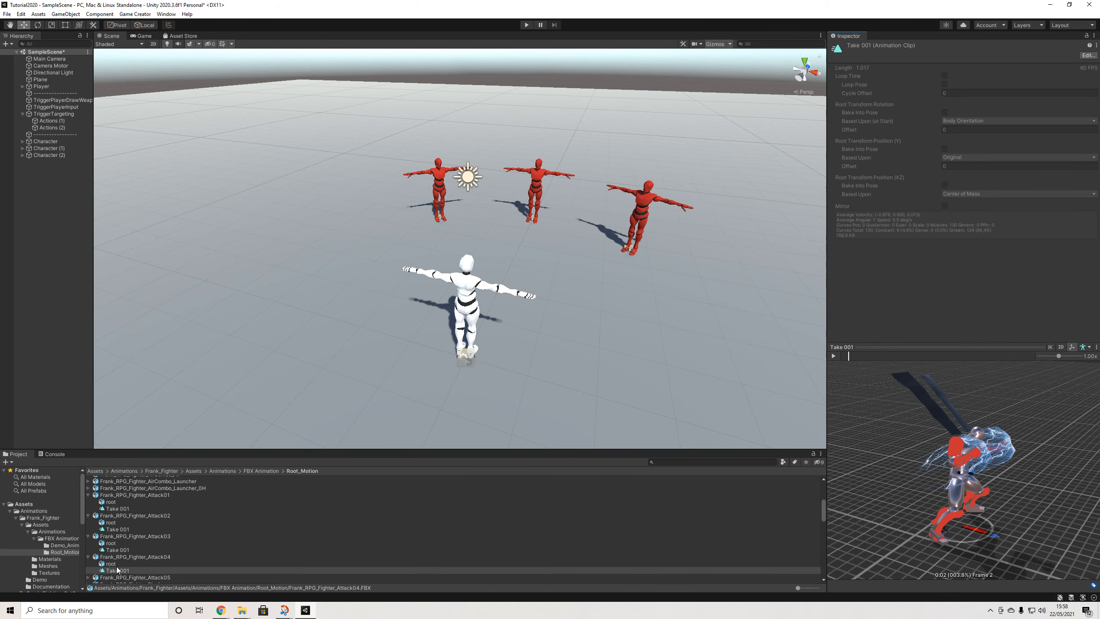
Preview the Take 001 clip of Frank_RPG_Fighter_Attack05, orbiting the model and scrubbing back to the first frame
scroll(119, 560, "down", 2)
left_click(89, 526)
left_click(118, 540)
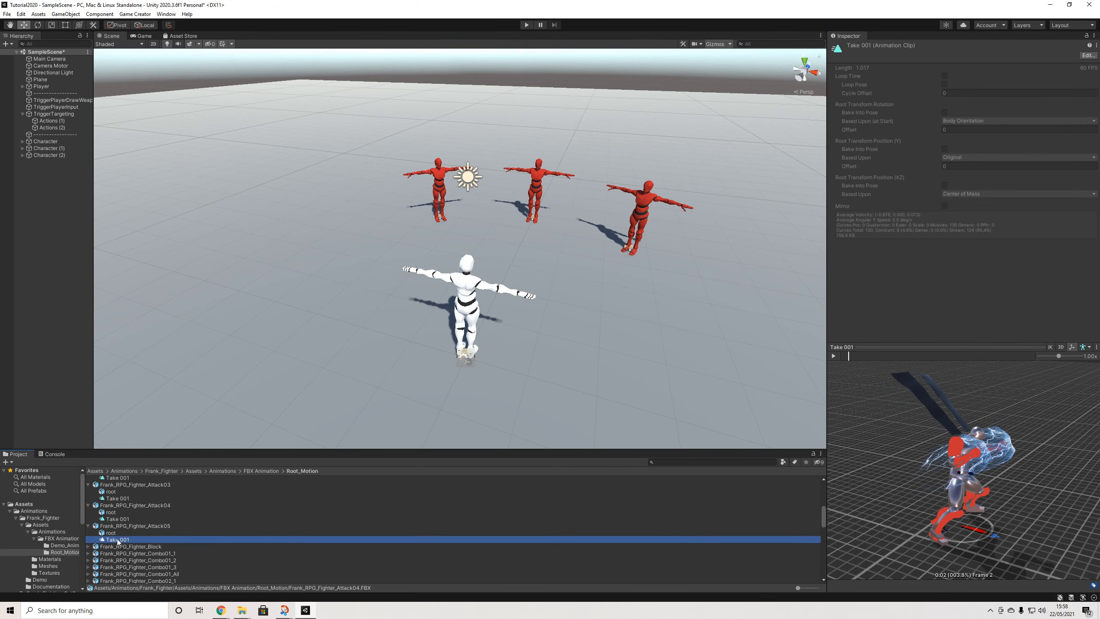
left_click(833, 356)
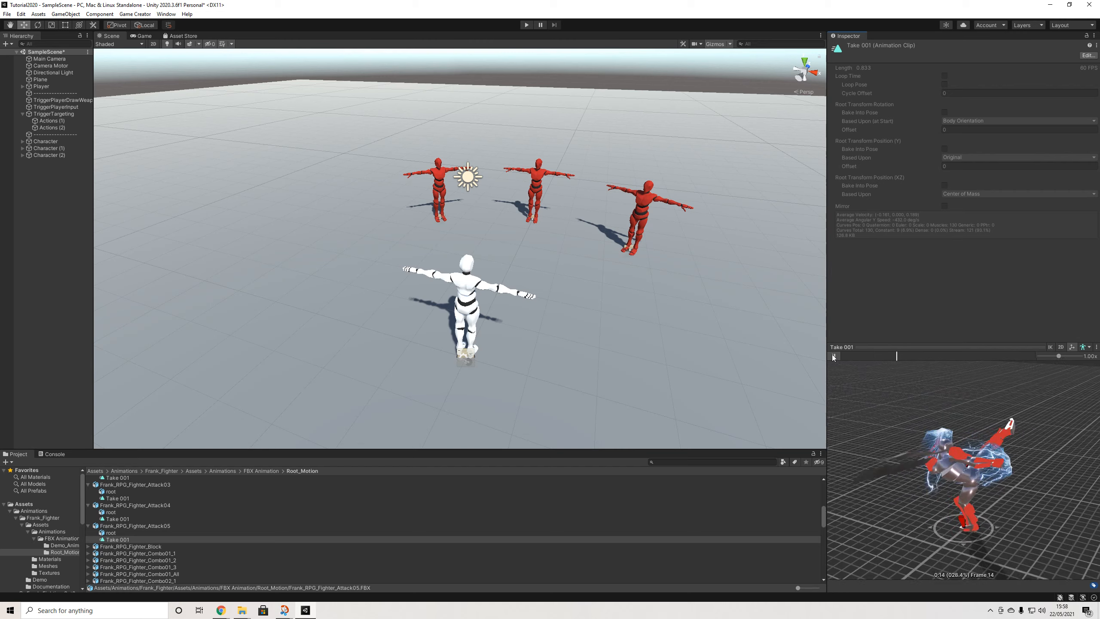
left_click(833, 357)
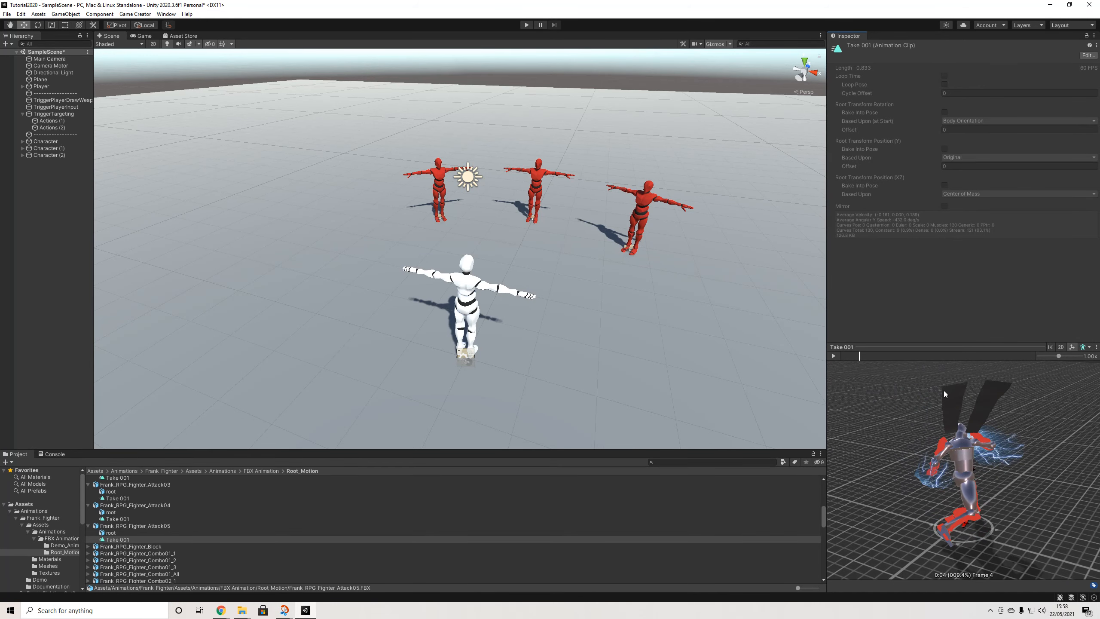
right_click_drag(952, 424, 931, 419)
left_click_drag(863, 358, 694, 367)
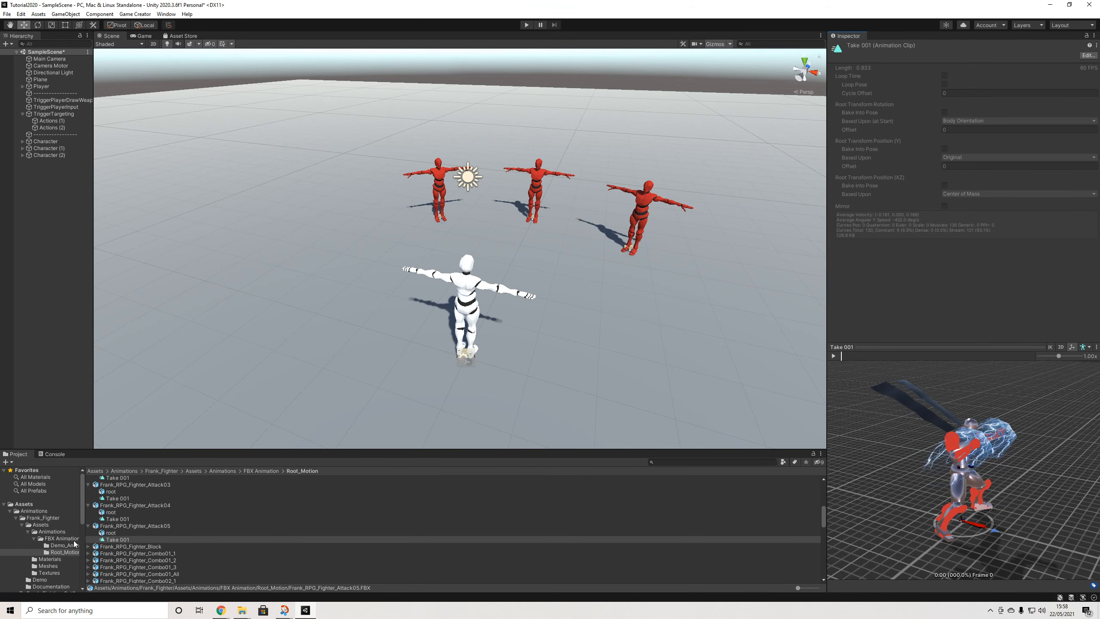
Return to the Brawler folder and examine the phase timing of the Combo01_AAA melee clip
scroll(65, 546, "down", 3)
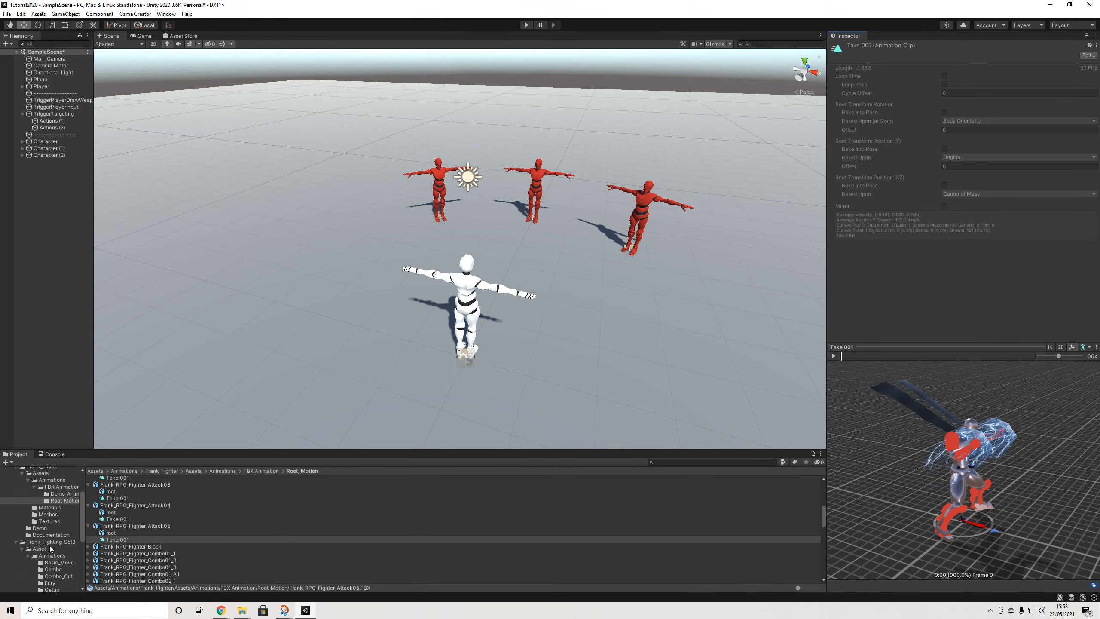
left_click(16, 542)
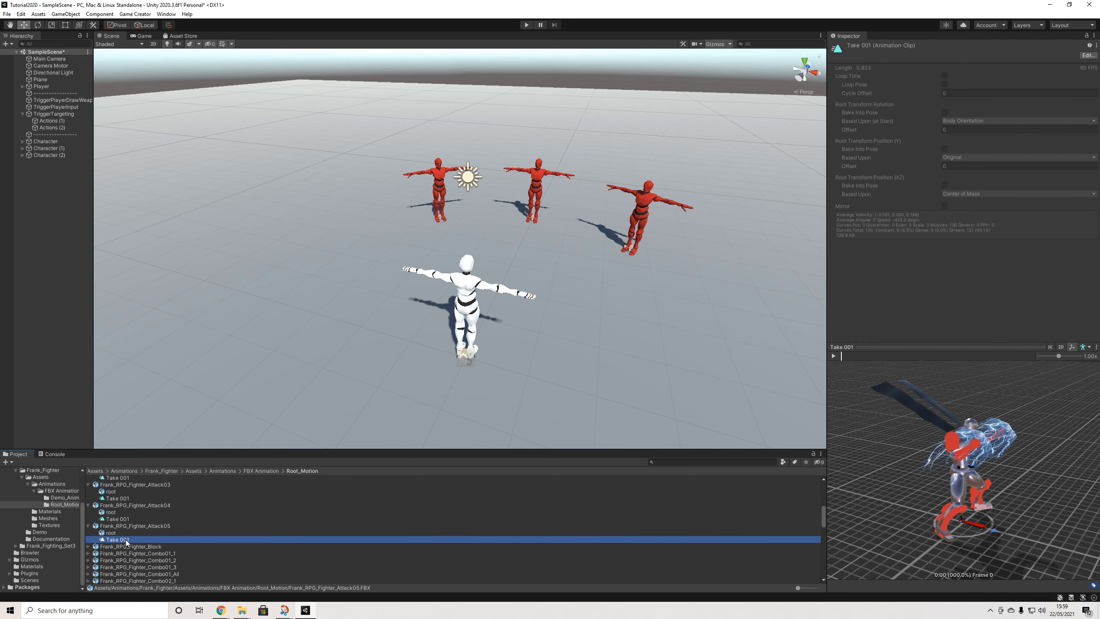
left_click(31, 554)
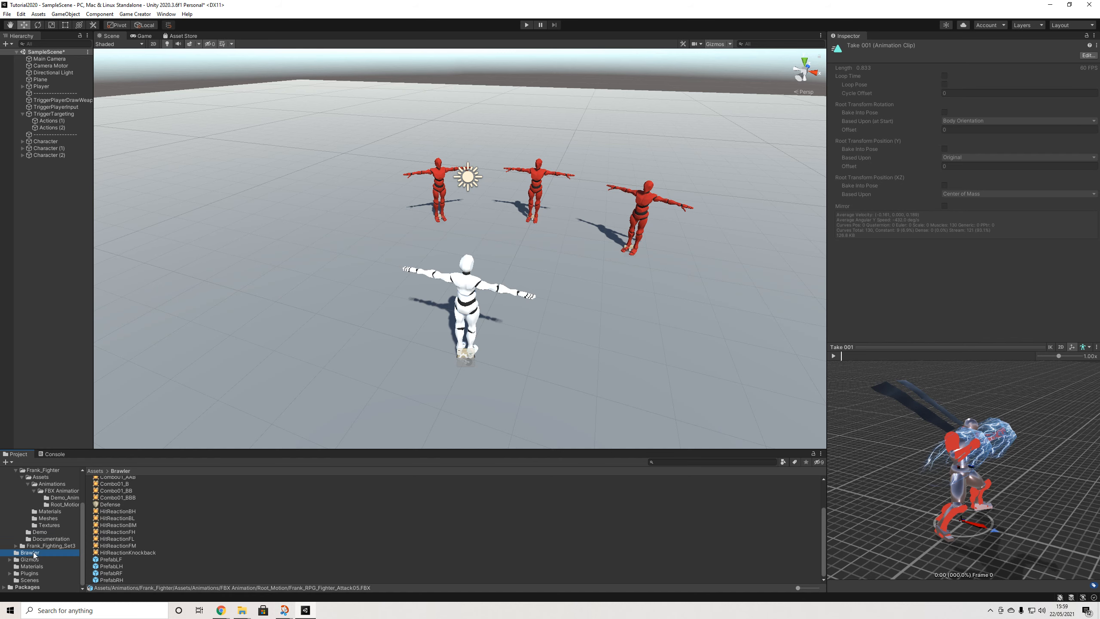
scroll(129, 494, "up", 2)
left_click(133, 496)
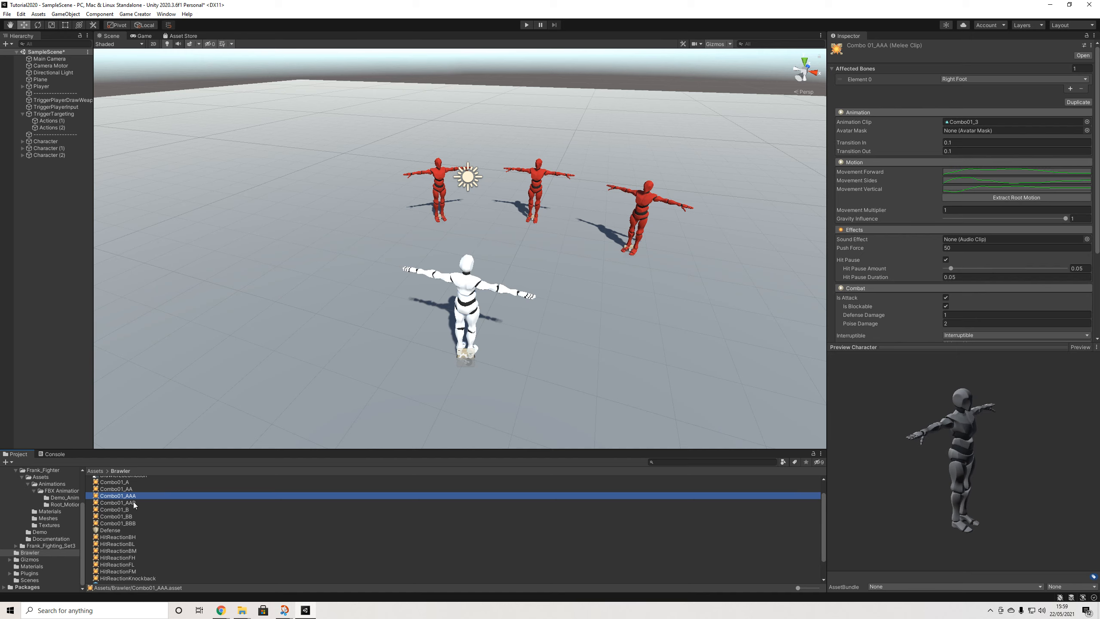
scroll(919, 308, "down", 5)
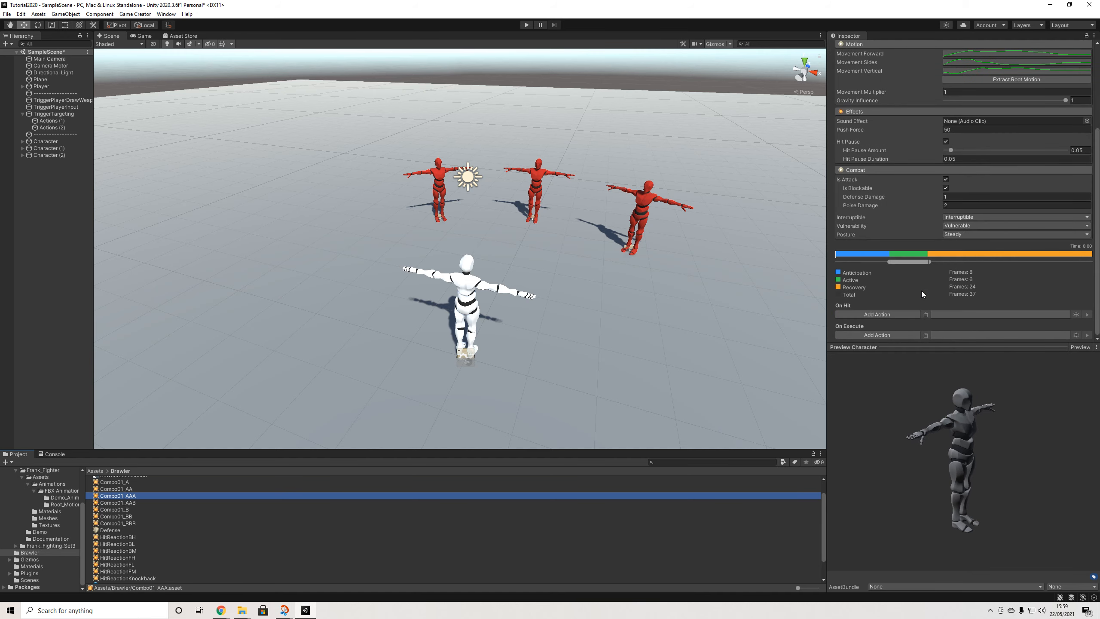
Lock the inspector on the Combo01_AAB melee clip and assign a Root_Motion attack's Take 001 as its animation clip
left_click_drag(906, 255, 841, 259)
left_click(117, 503)
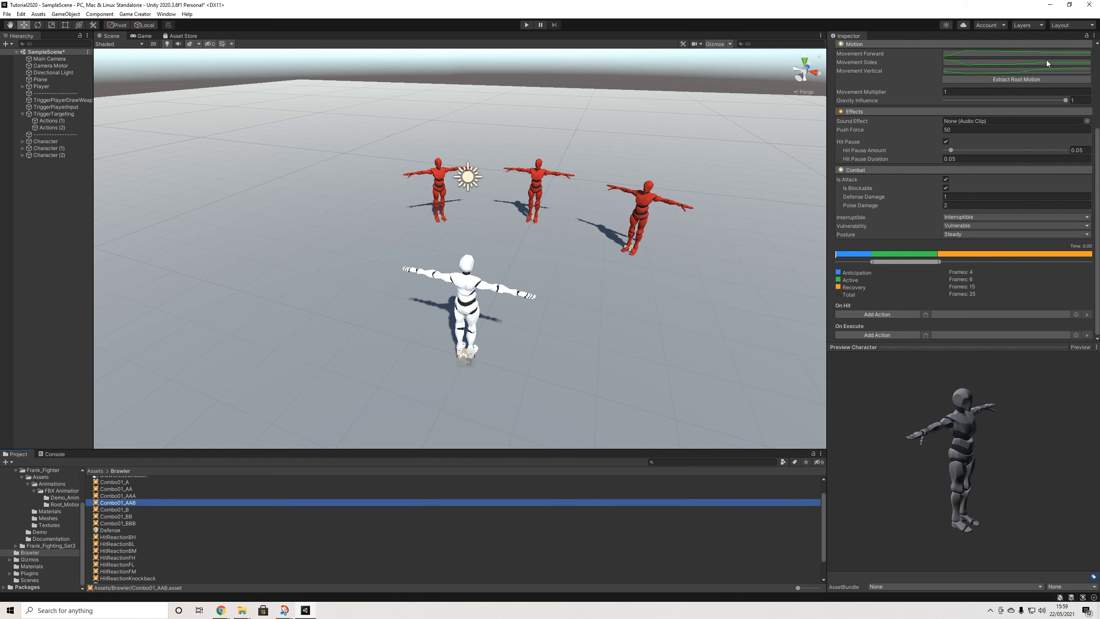
left_click(1086, 36)
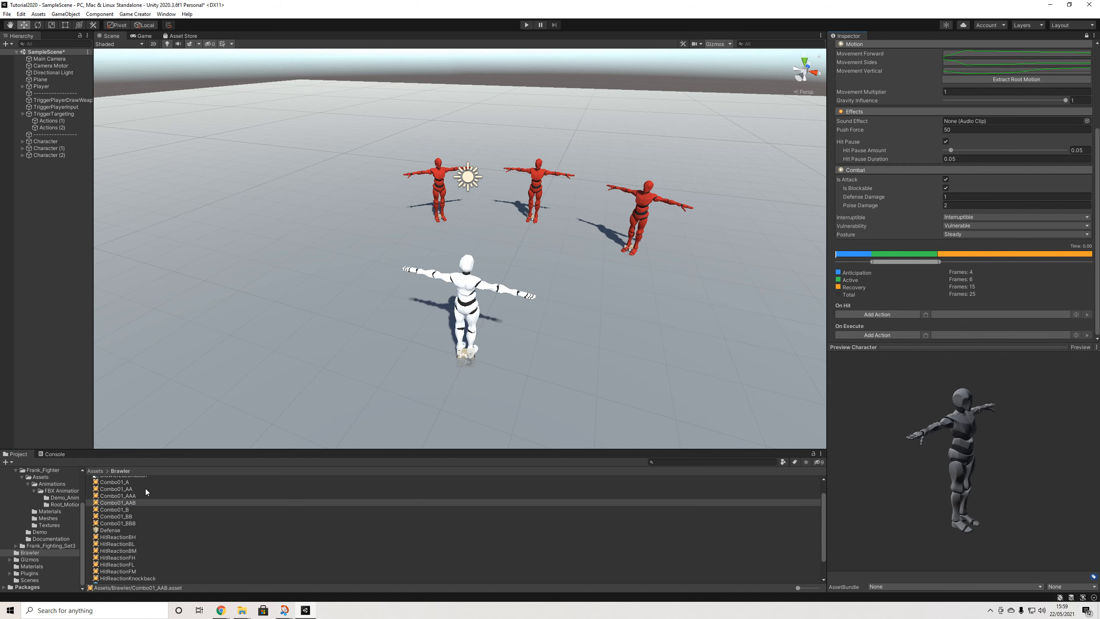
left_click(63, 504)
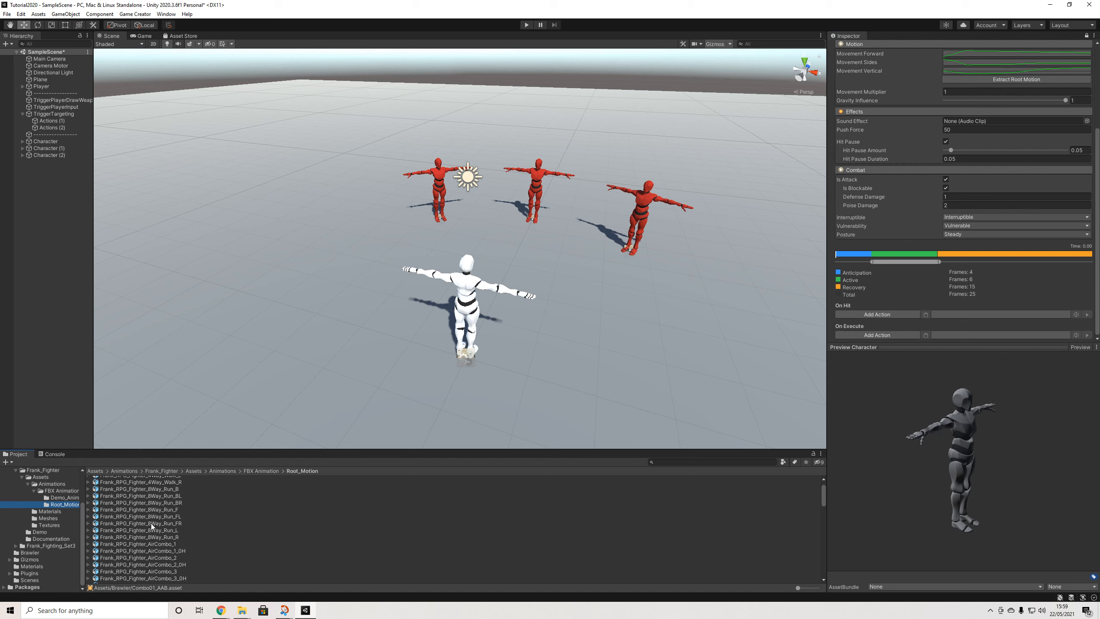
scroll(122, 518, "down", 10)
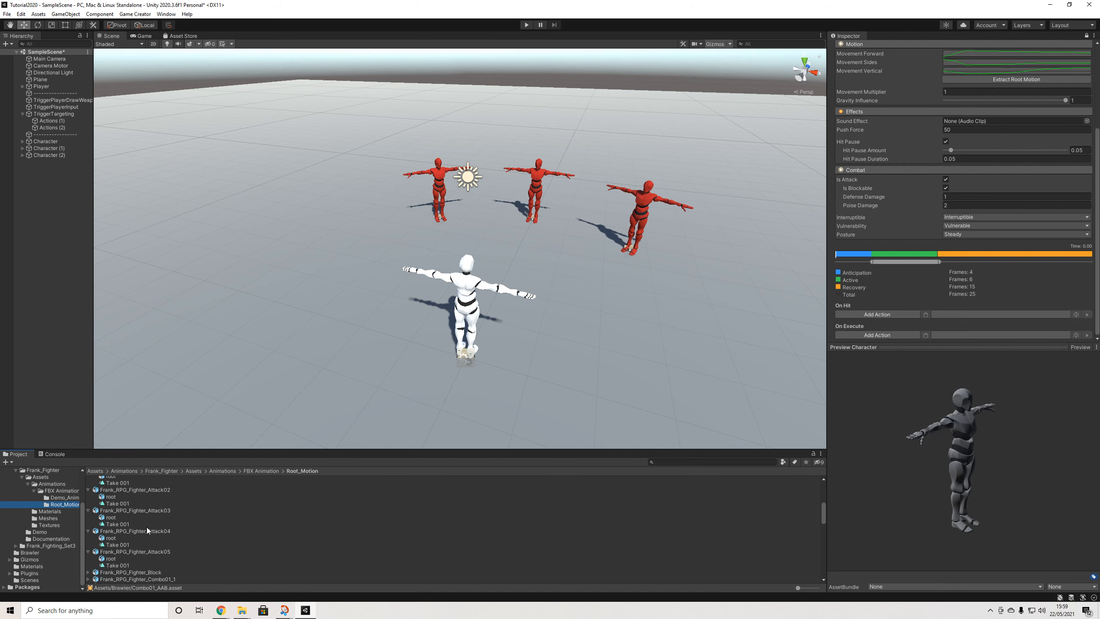
left_click_drag(123, 543, 972, 123)
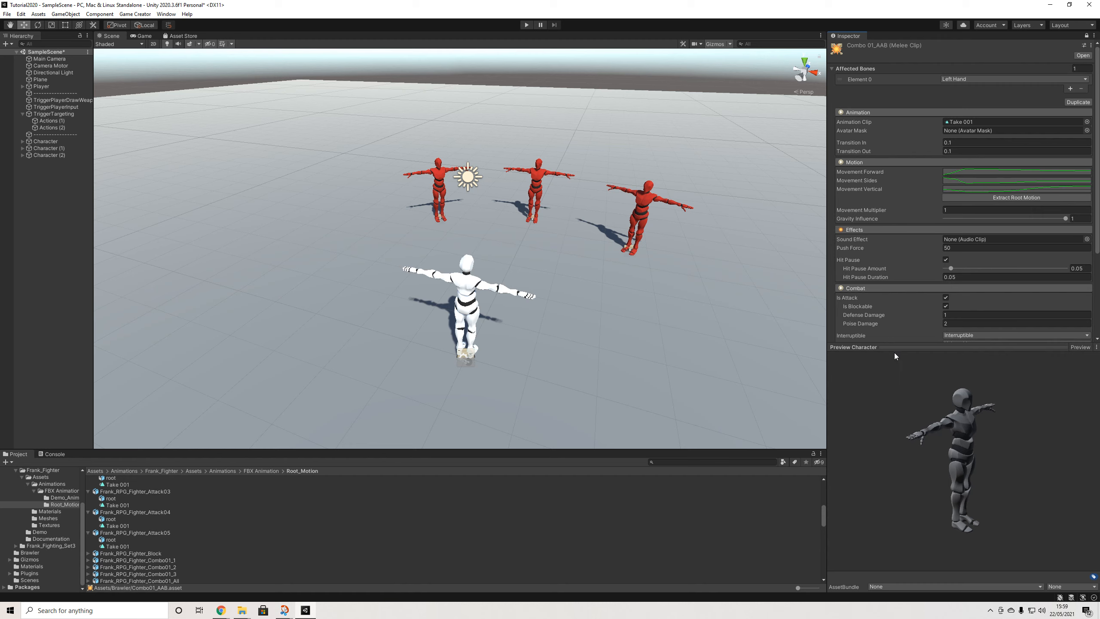
Set the Combo01_AAB clip's affected bone to Right Foot and extract its root motion
scroll(927, 304, "down", 3)
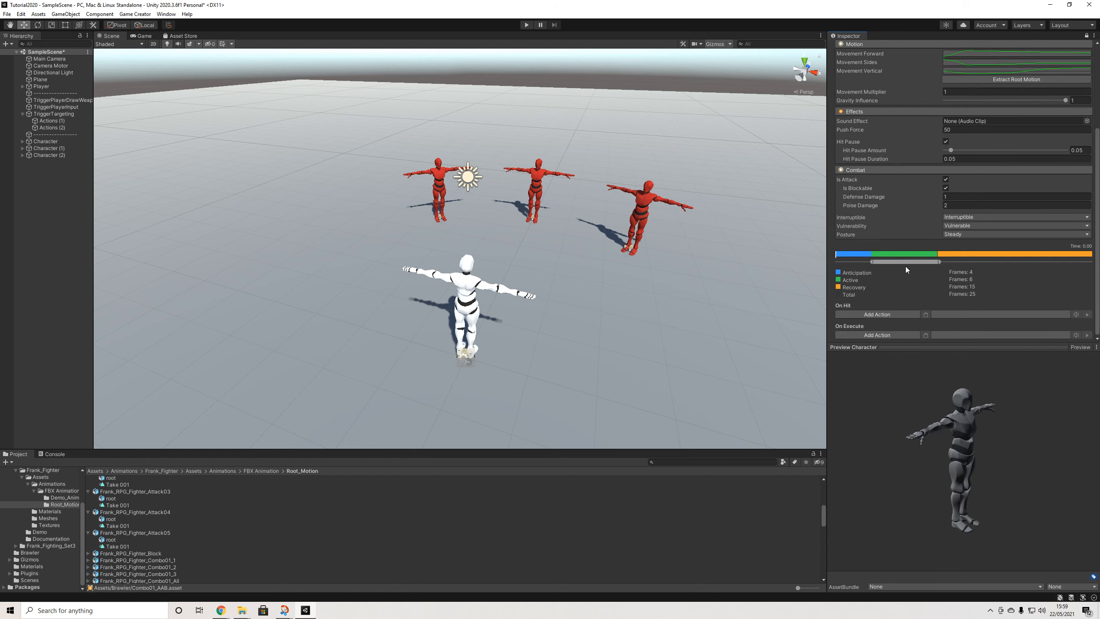
mouse_move(891, 252)
left_mouse_down()
mouse_move(826, 249)
mouse_move(894, 255)
mouse_move(848, 251)
mouse_move(875, 252)
left_mouse_up()
scroll(875, 252, "up", 3)
left_click(996, 79)
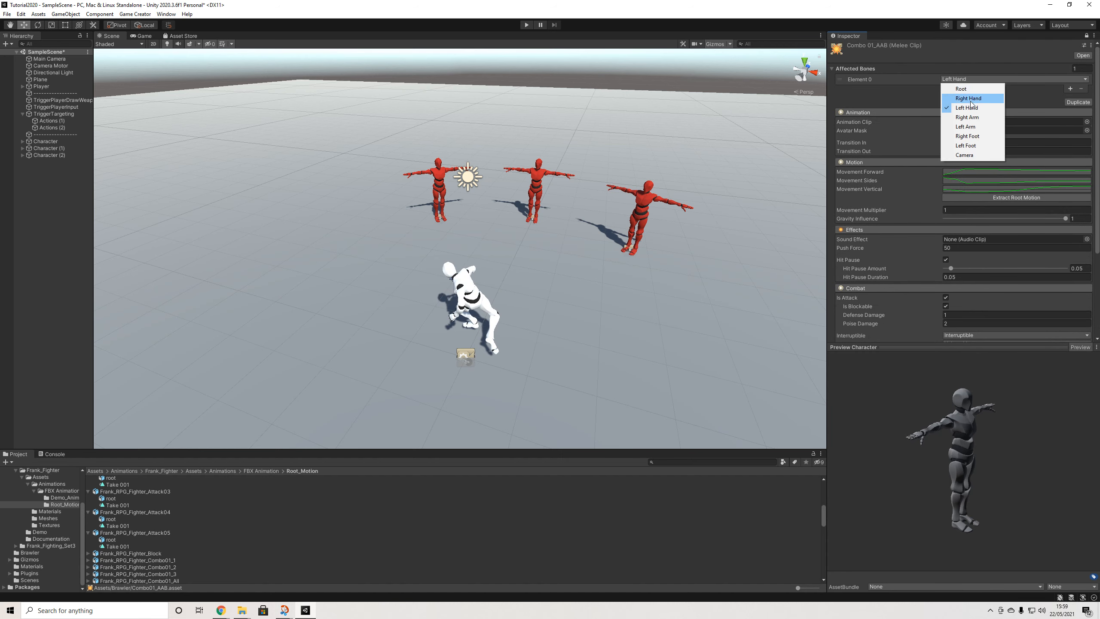
left_click(967, 136)
left_click(999, 197)
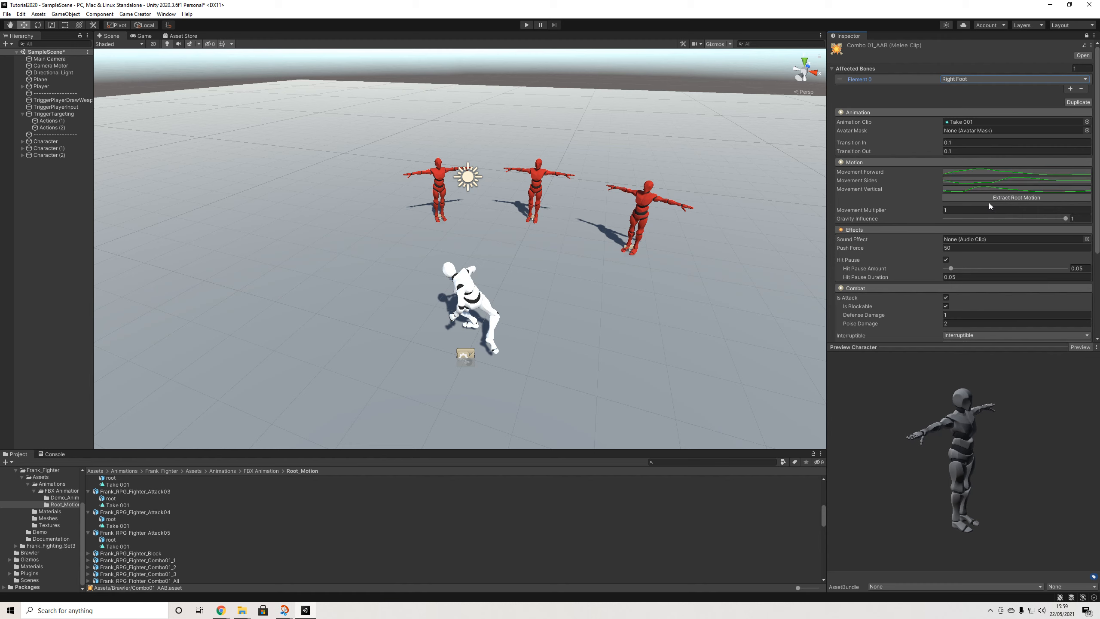
Adjust the Combo01_AAB phases to 5 anticipation, 6 active and 14 recovery frames, and scrub through the kick to check them
scroll(968, 228, "down", 5)
mouse_move(871, 255)
left_mouse_down()
mouse_move(840, 256)
mouse_move(886, 256)
left_mouse_up()
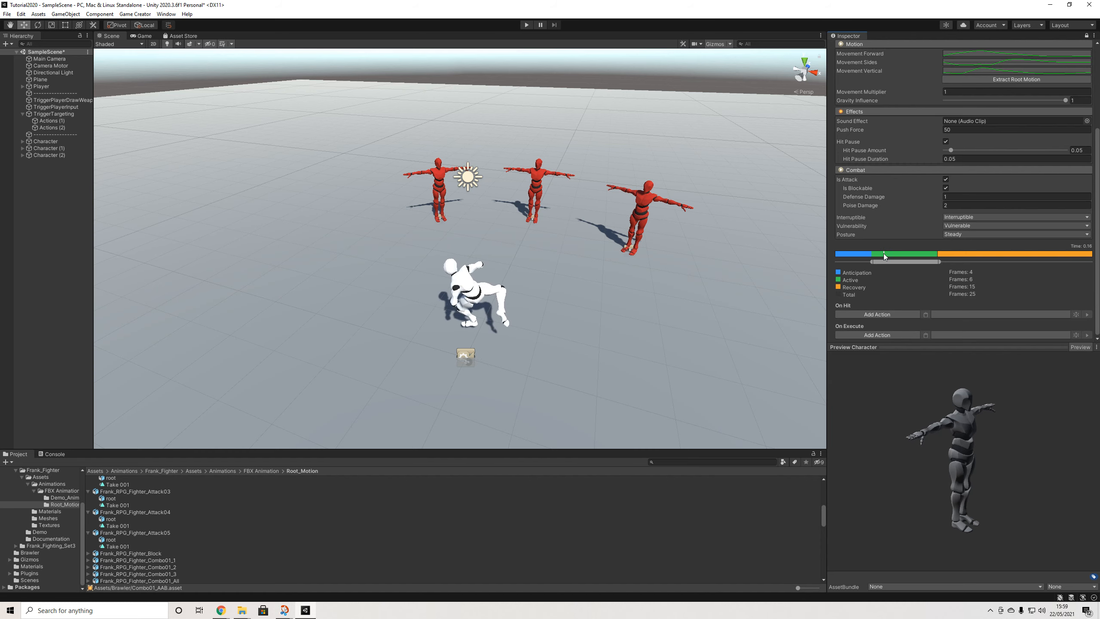
left_click_drag(896, 262, 916, 260)
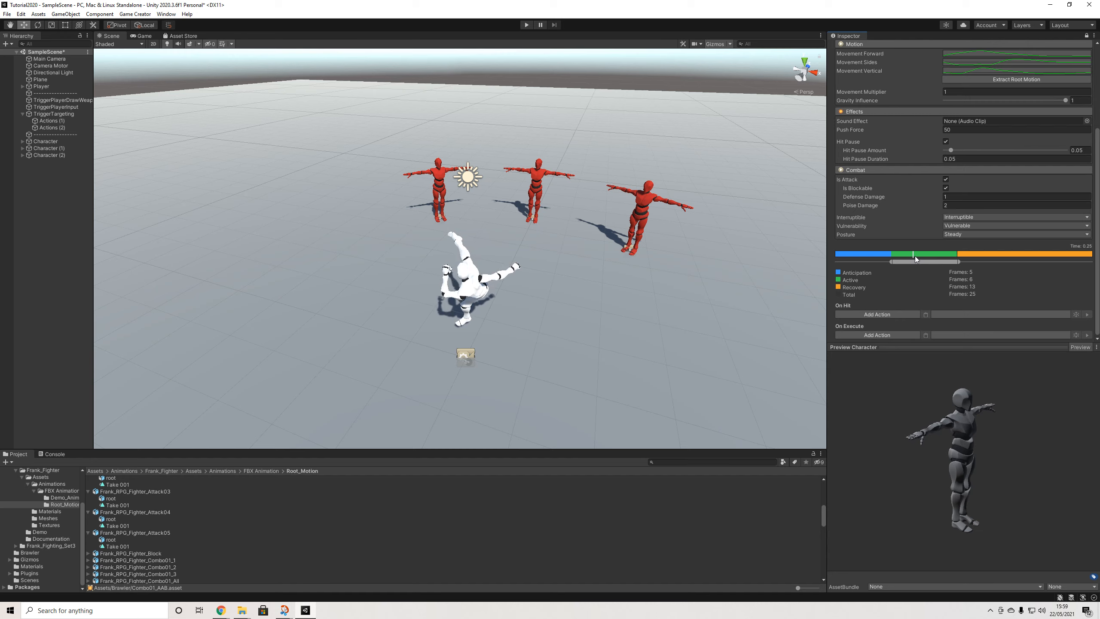
mouse_move(933, 260)
left_mouse_down()
mouse_move(1033, 259)
mouse_move(852, 254)
mouse_move(957, 255)
mouse_move(943, 256)
mouse_move(953, 263)
left_mouse_up()
left_click(959, 262)
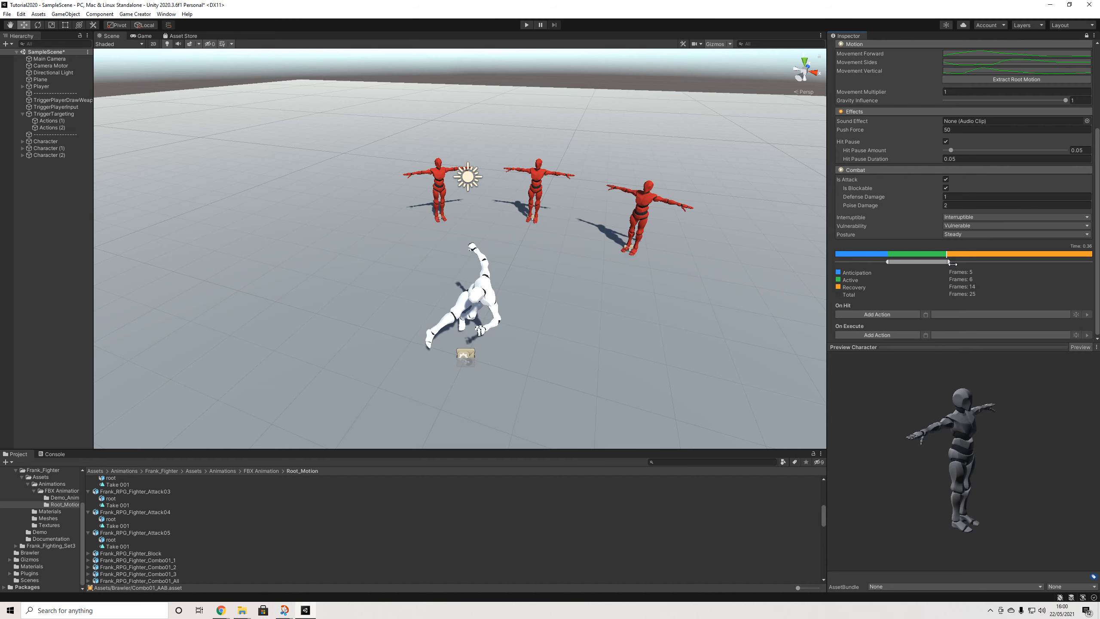
left_click_drag(864, 254, 1003, 254)
scroll(980, 290, "up", 5)
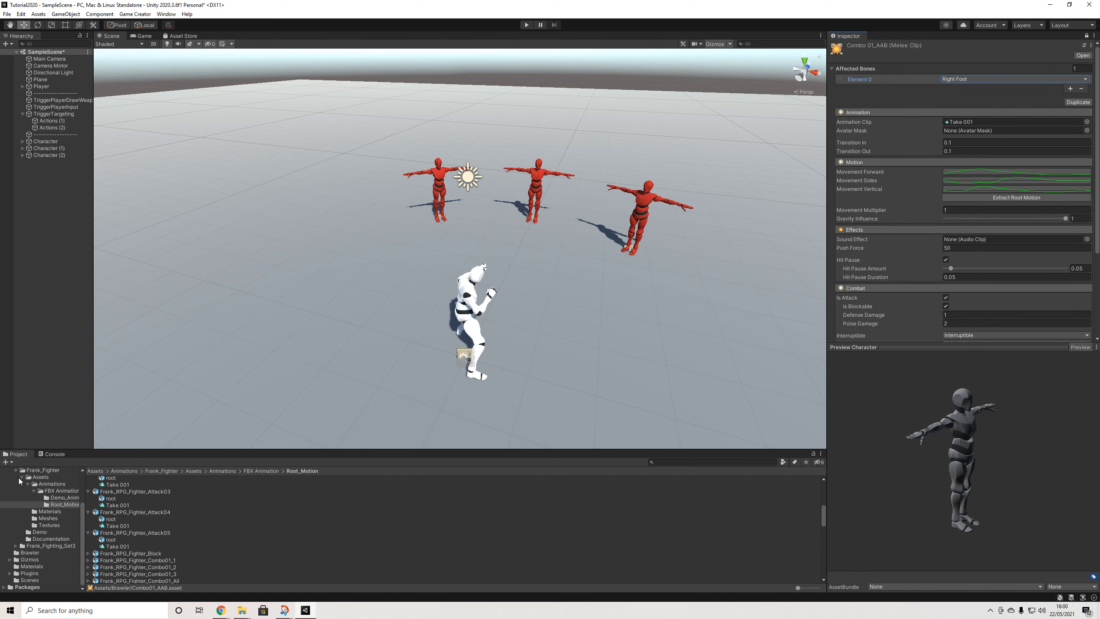
Collapse the Animations folder, unlock the inspector and add a second Trigger component to the TriggerPlayerInput object
scroll(18, 478, "up", 3)
left_click(9, 511)
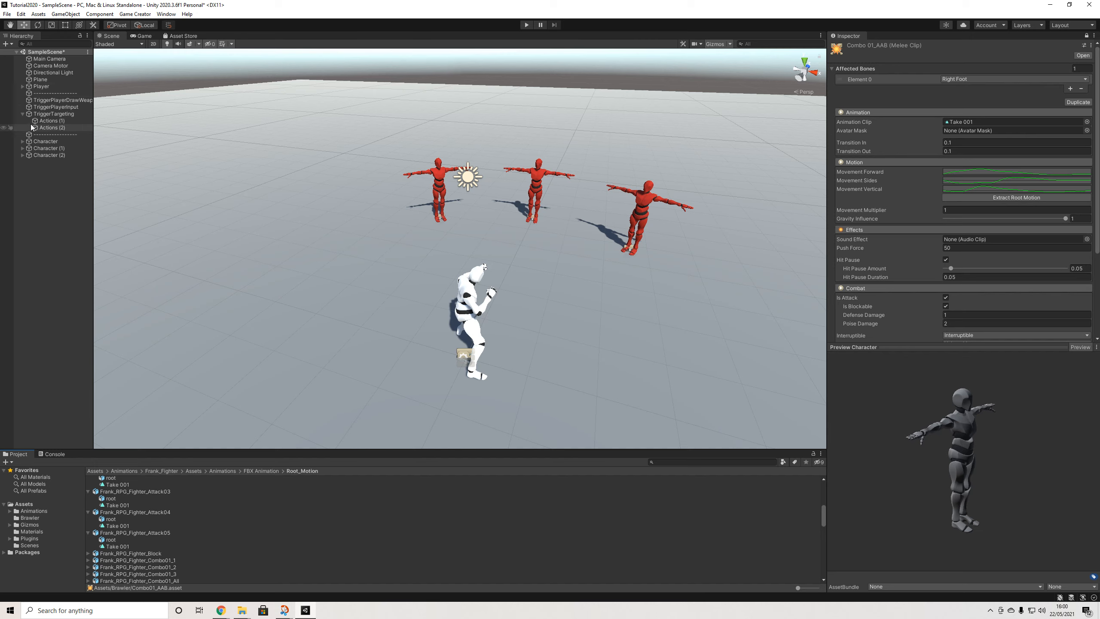
left_click(23, 108)
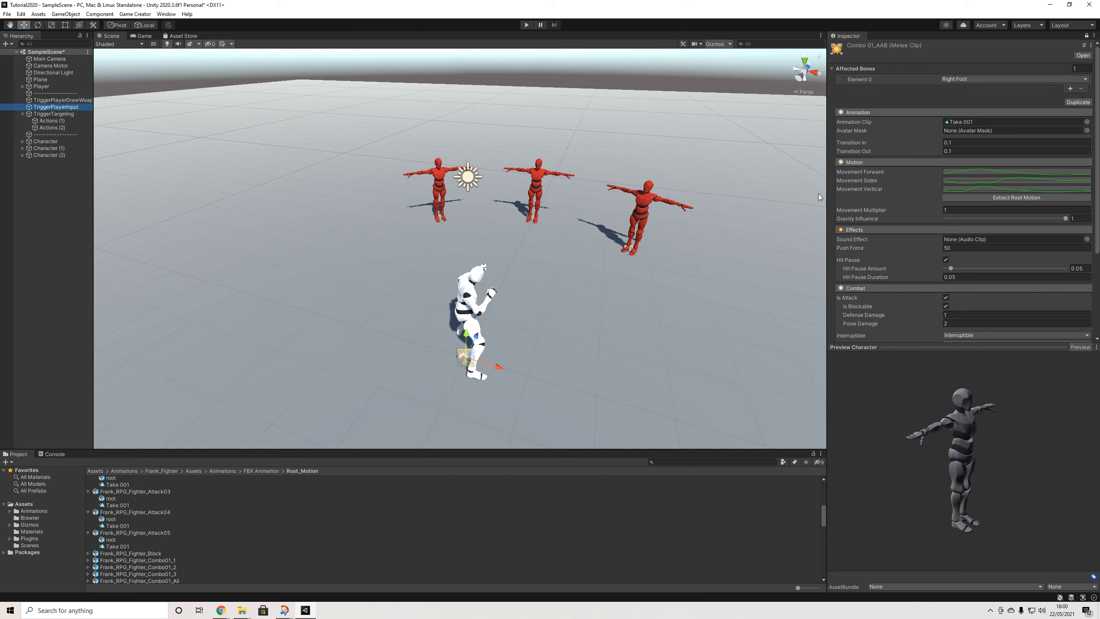
left_click(1087, 37)
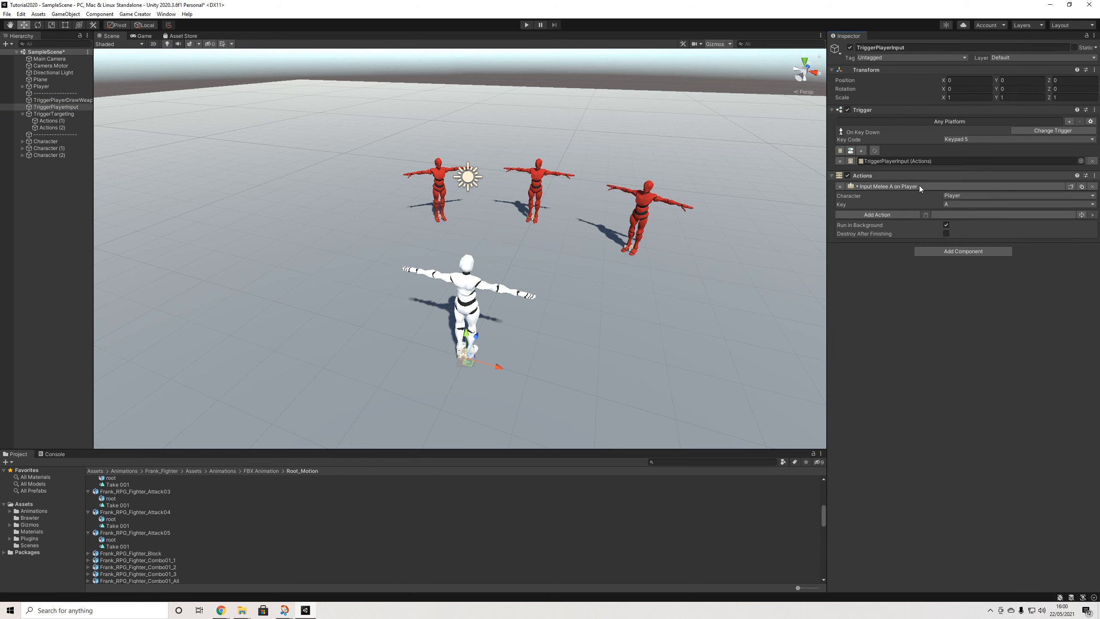
left_click(900, 214)
key("Escape")
left_click(939, 251)
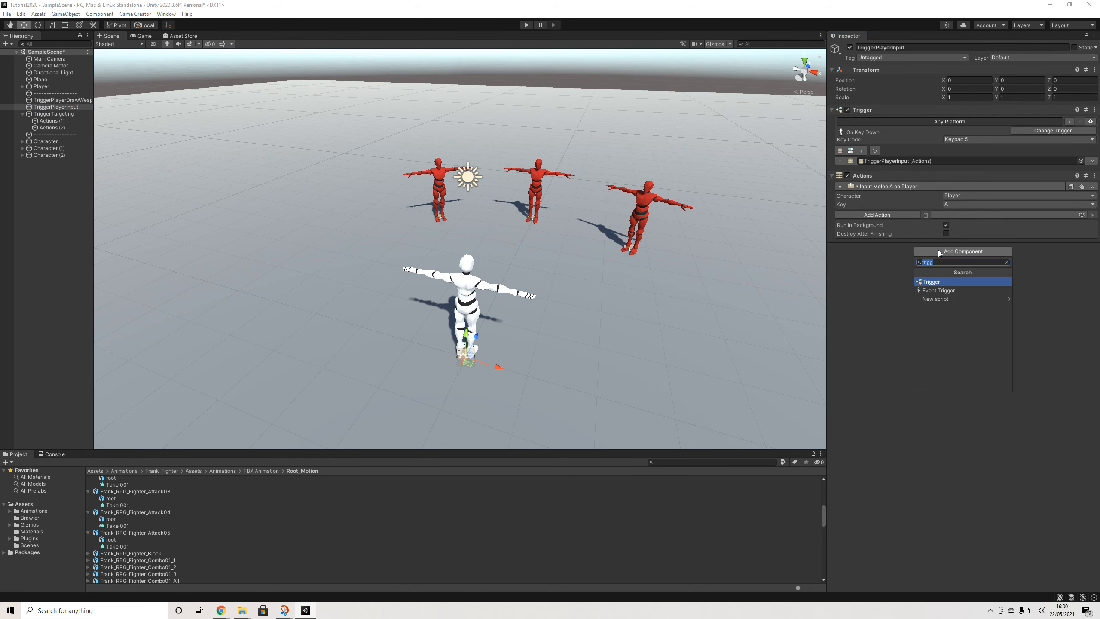
key("Return")
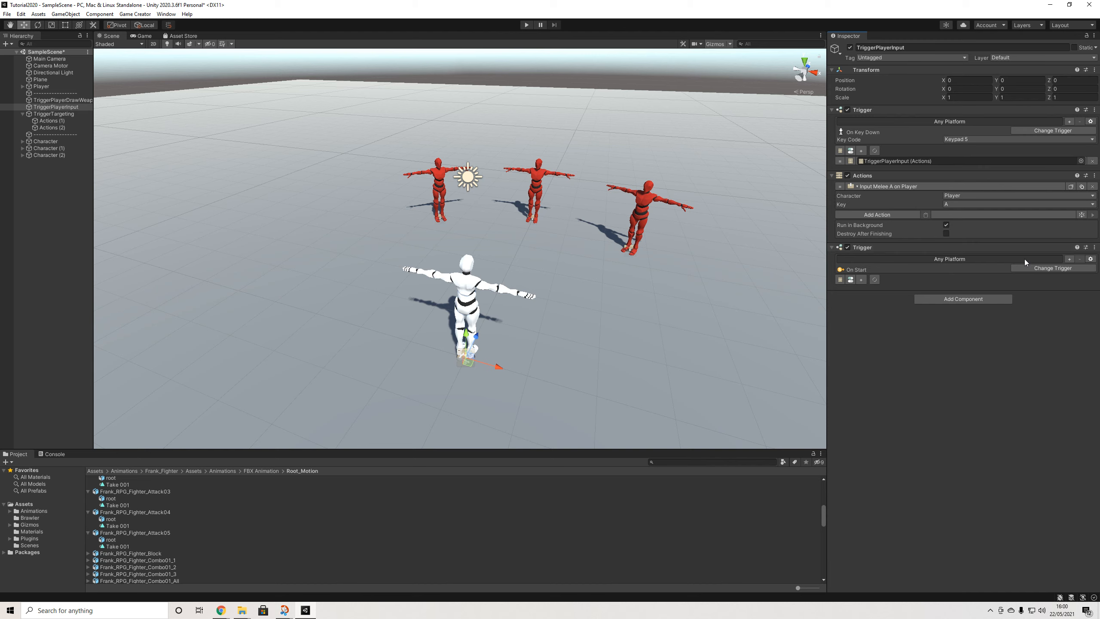
Change the new trigger to On Key Down with Keypad 6 as its key code
left_click(1028, 268)
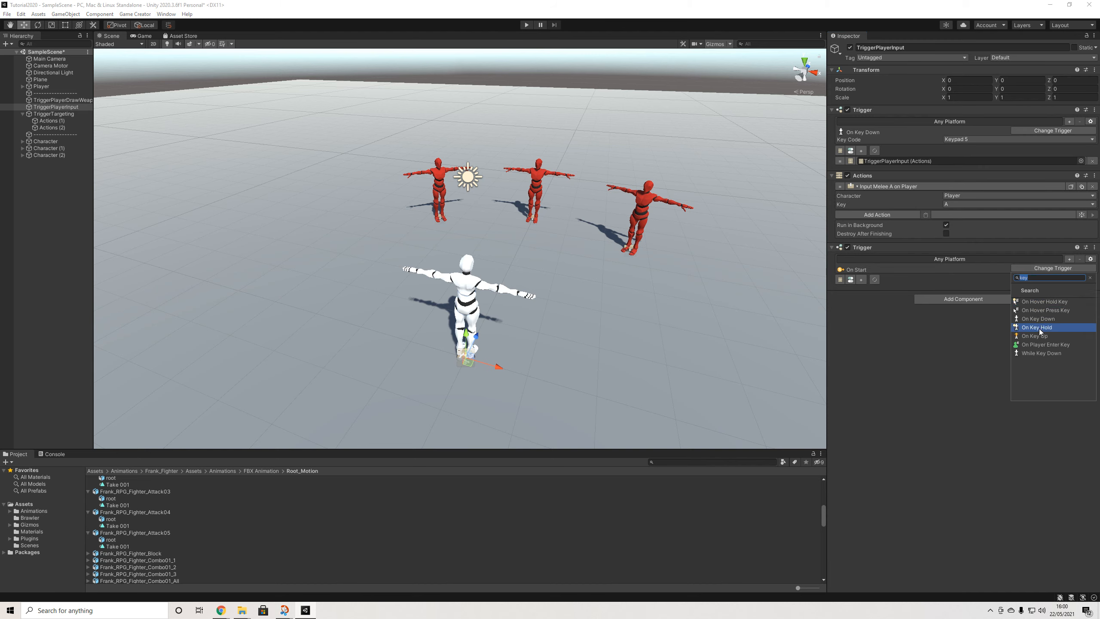
left_click(1039, 319)
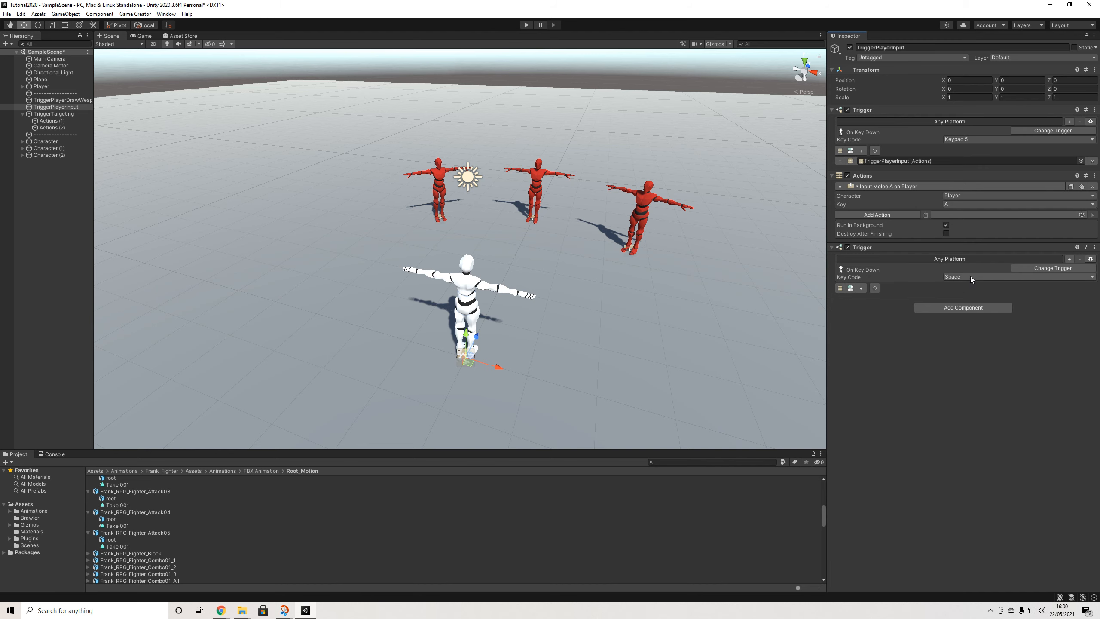
left_click(970, 276)
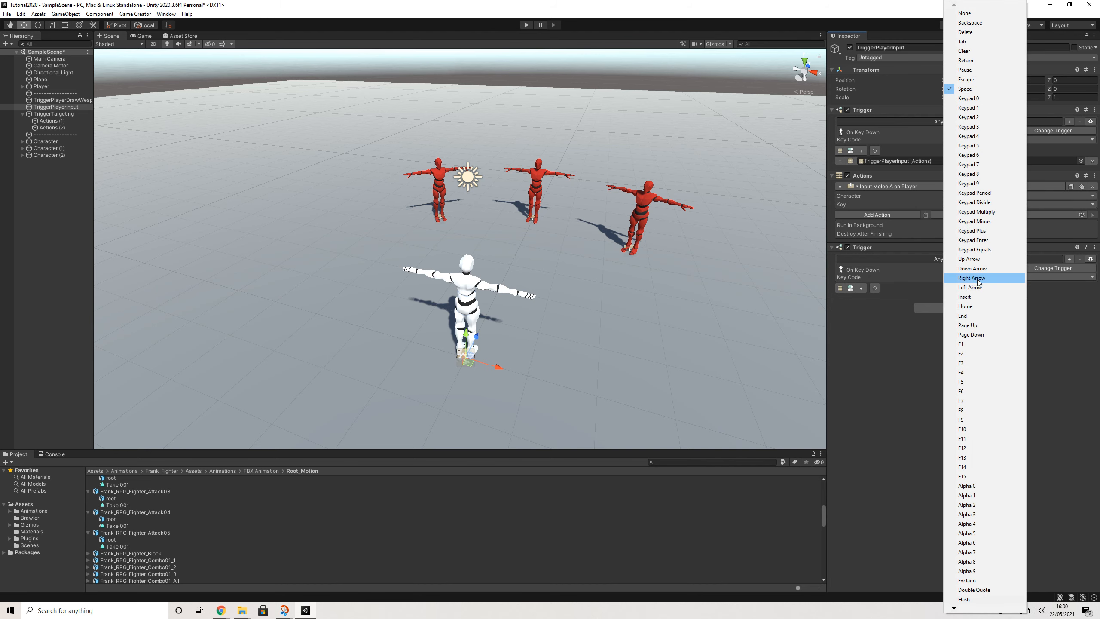
left_click(969, 155)
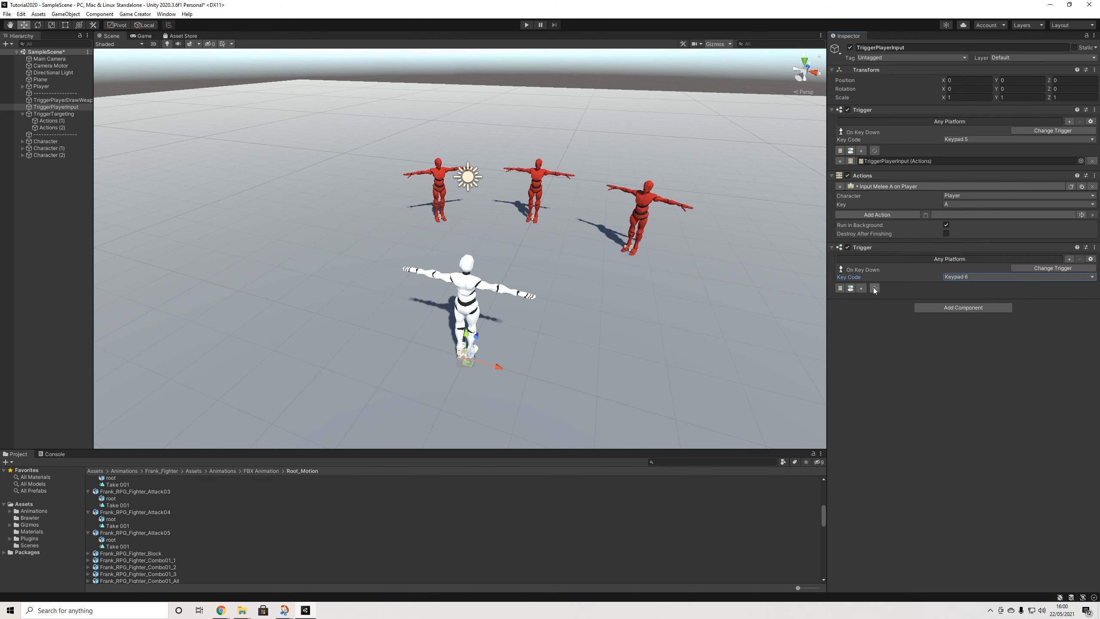
Create Actions for the Keypad 6 trigger and add an Input Melee action for Player with key B
left_click(932, 309)
left_click(861, 289)
left_click(862, 289)
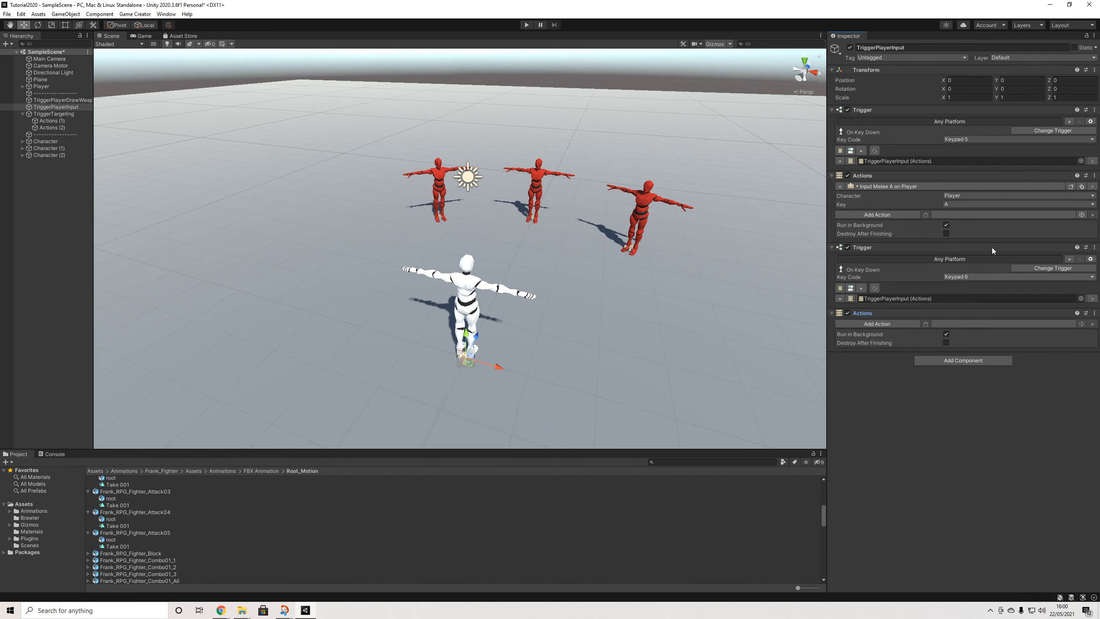
left_click(926, 324)
left_click(951, 344)
left_click(964, 361)
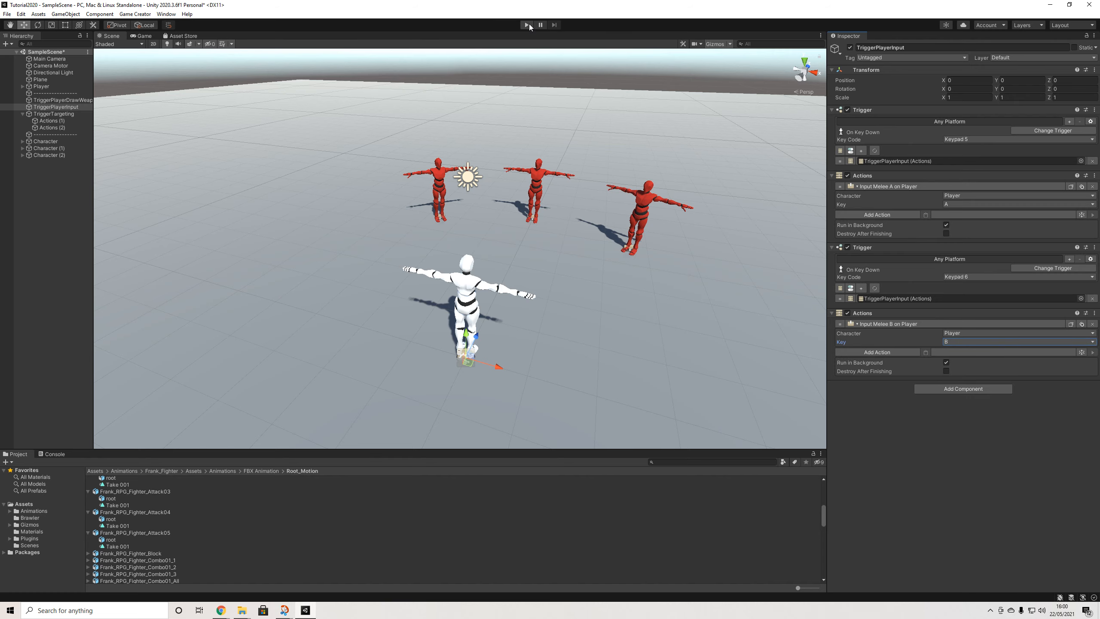
Play-test the Brawler melee combos by walking the player to the red characters and attacking repeatedly, and stop play mode
left_click(529, 24)
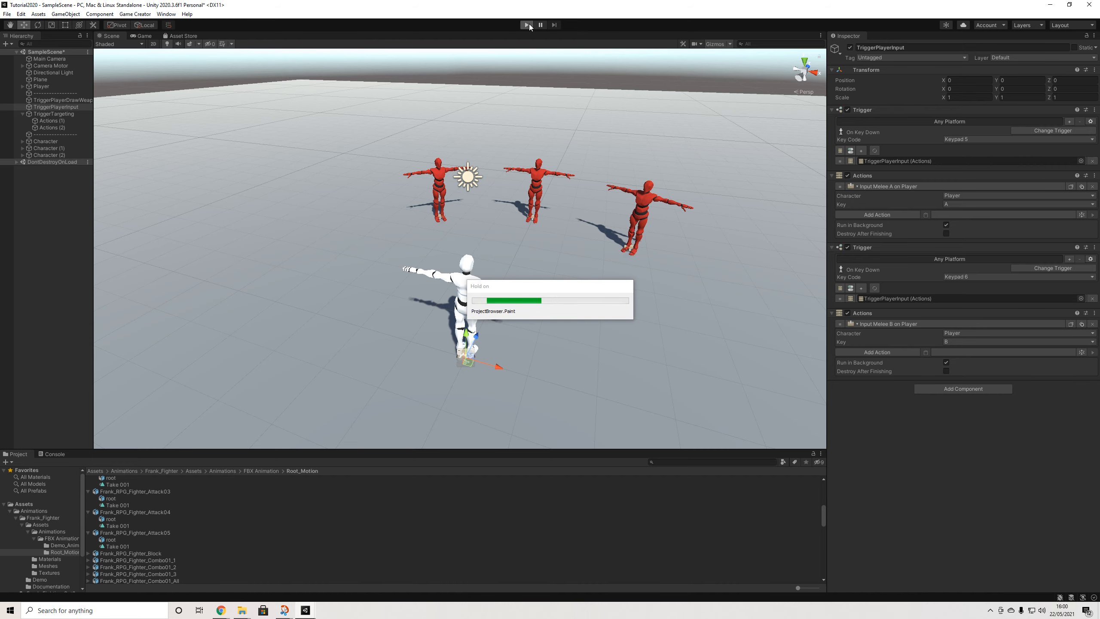
key("w")
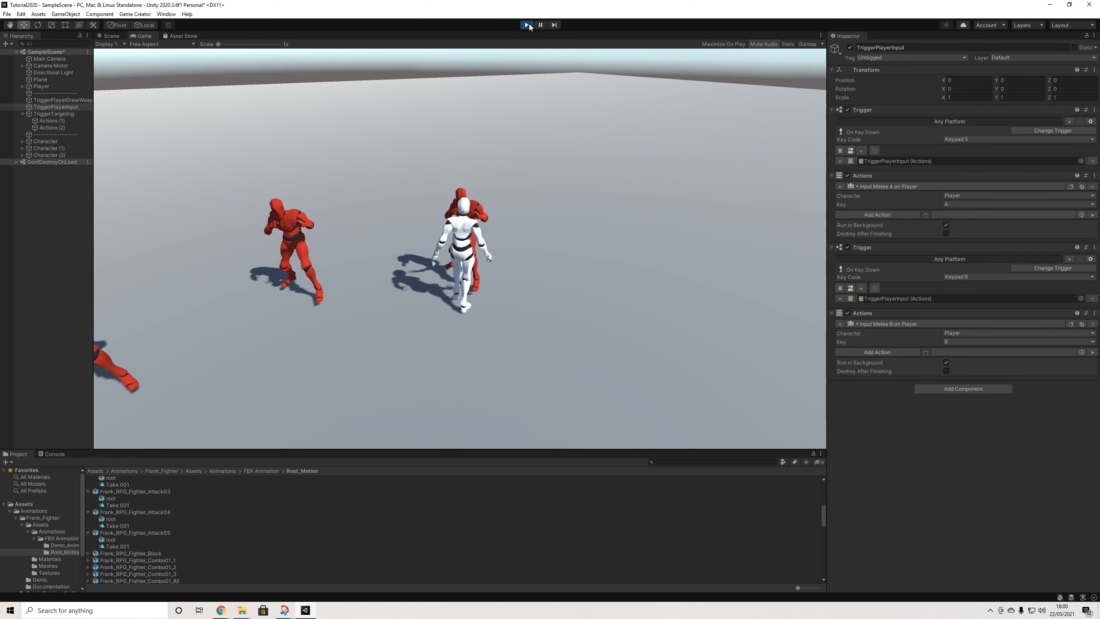
key("KP_5")
key("KP_5")
key("KP_5")
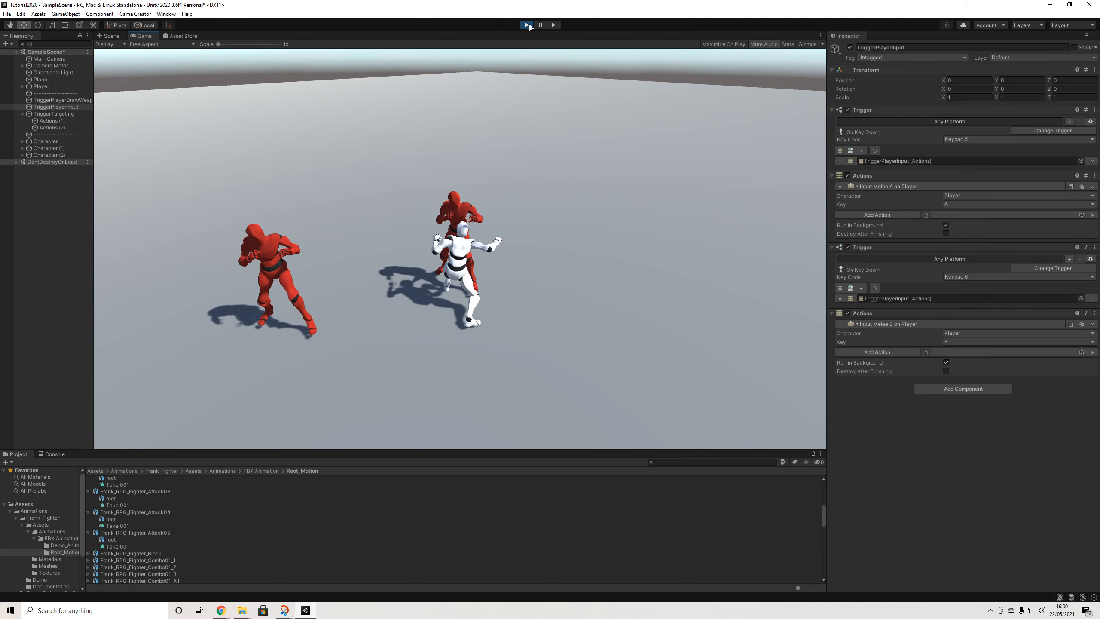
key("KP_5")
key("KP_5")
key("KP_5")
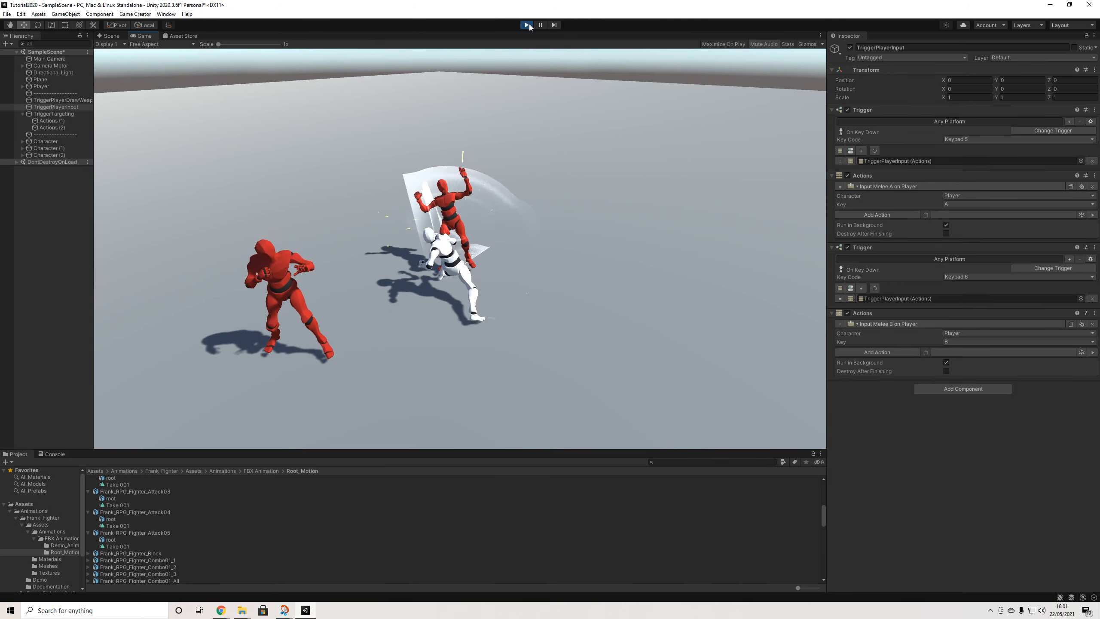
key("KP_5")
key("KP_5")
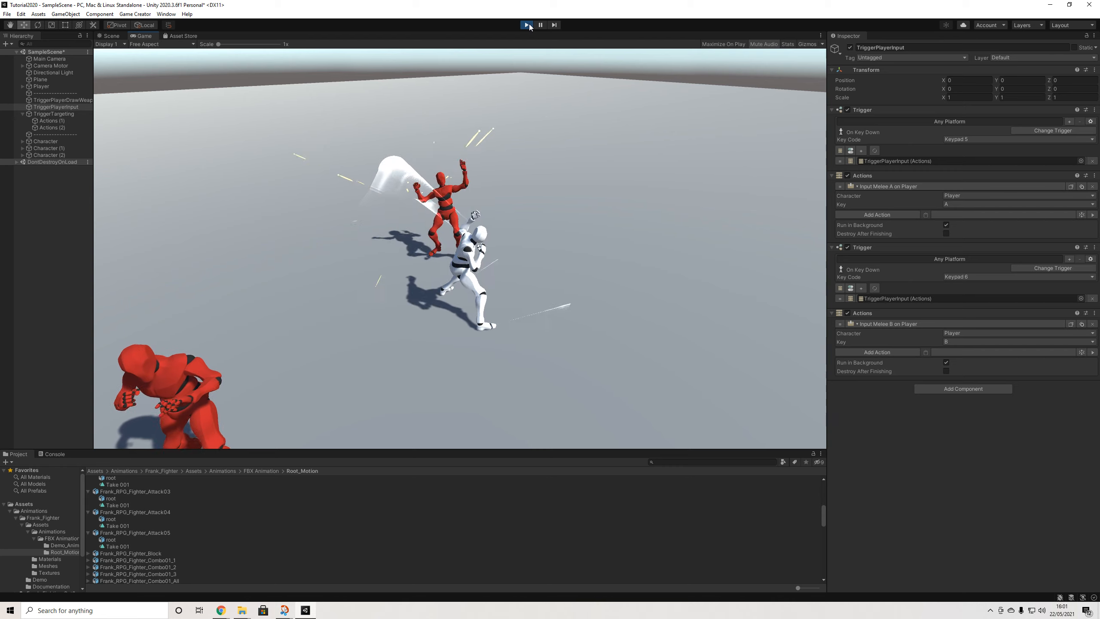
key("KP_5")
key("KP_5")
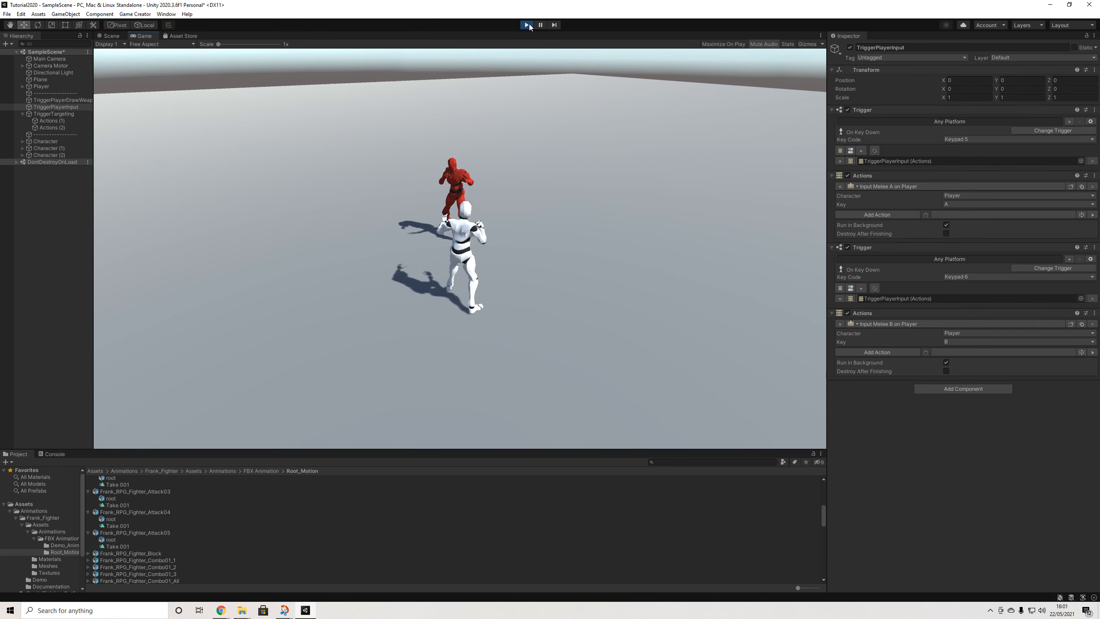
key("KP_5")
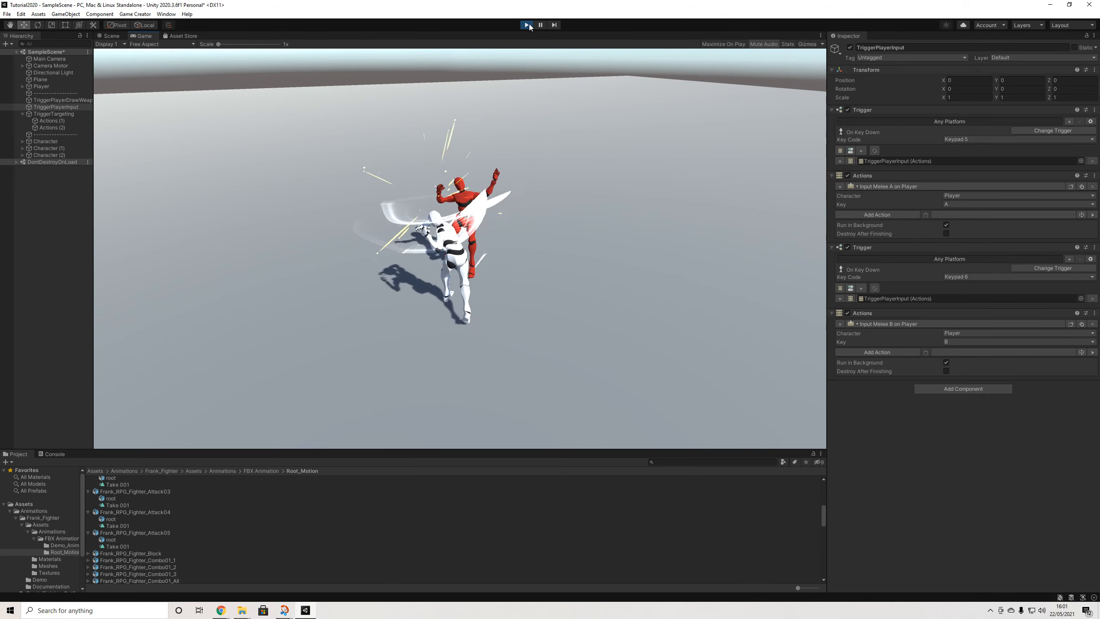
key("KP_5")
key("KP_5")
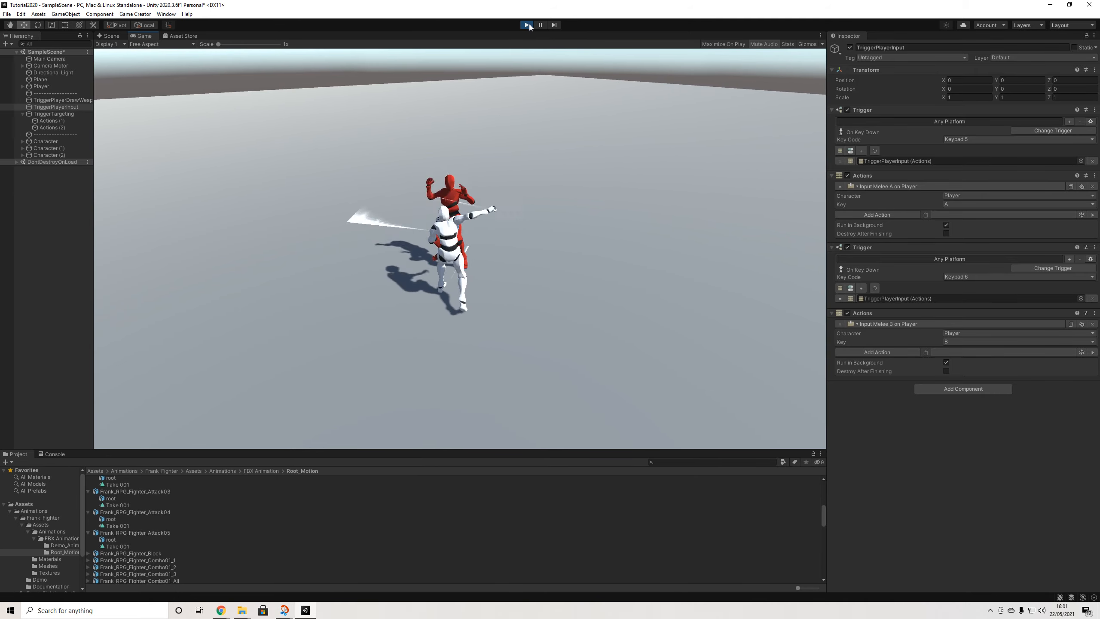
key("KP_5")
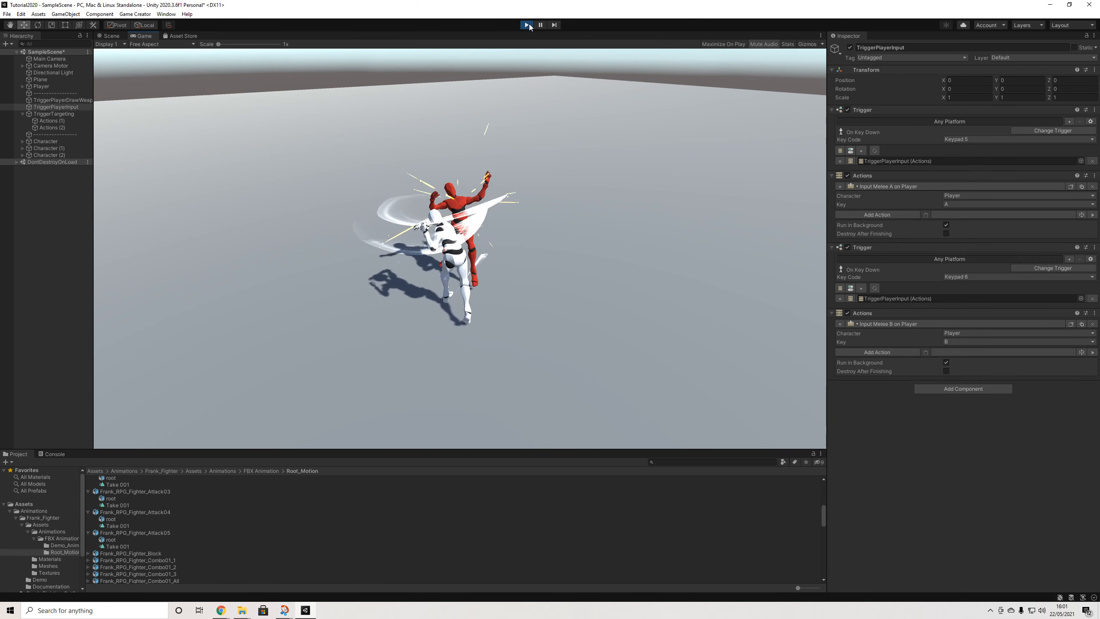
left_click(527, 24)
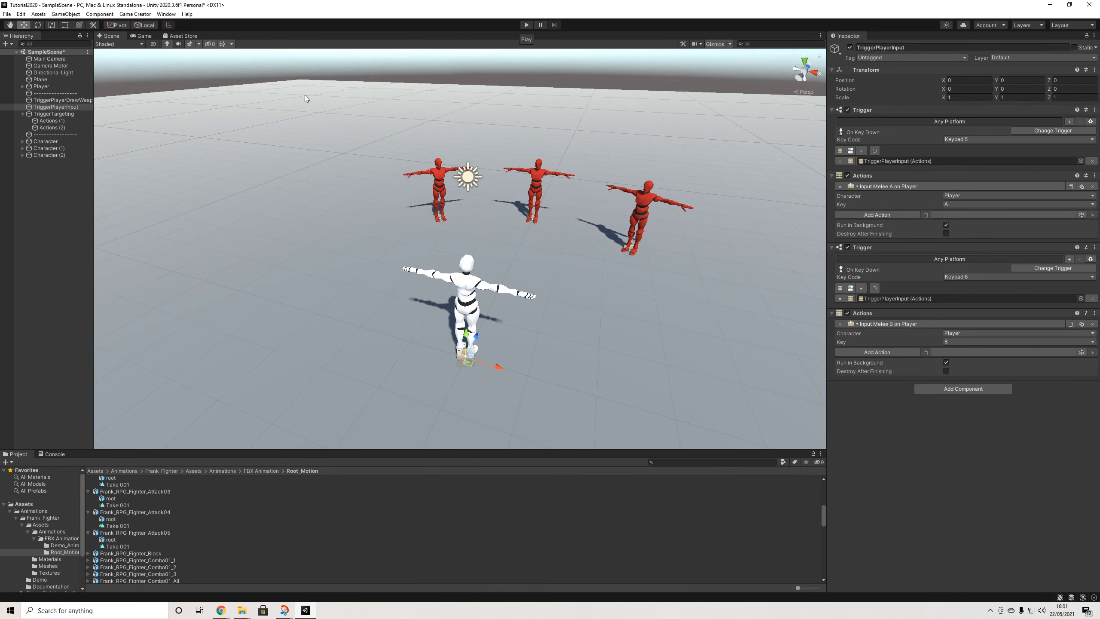
Collapse the Animations folder again and open the Brawler folder
scroll(107, 516, "up", 6)
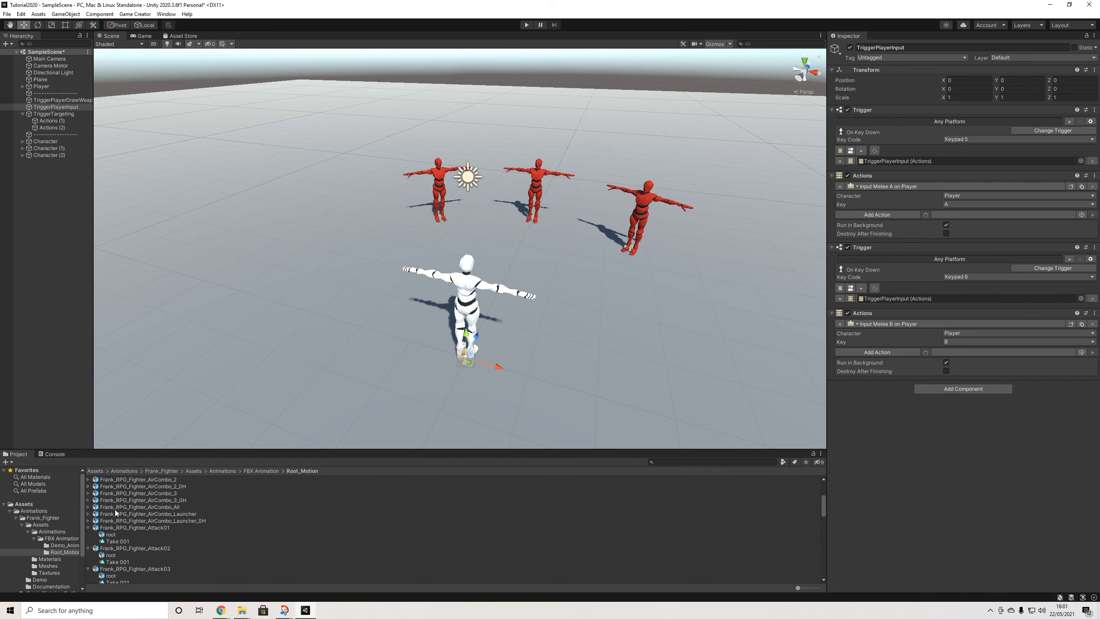
left_click(10, 512)
left_click(29, 518)
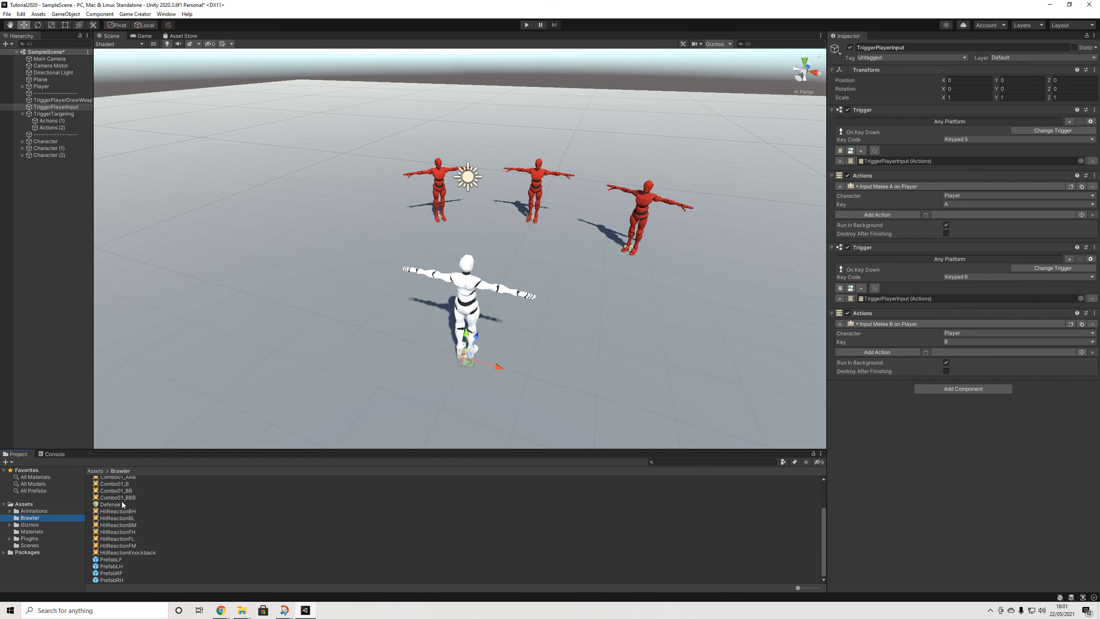
Check the Combo01_AAB melee clip, then show the combo list of the Brawler melee weapon asset
left_click(117, 503)
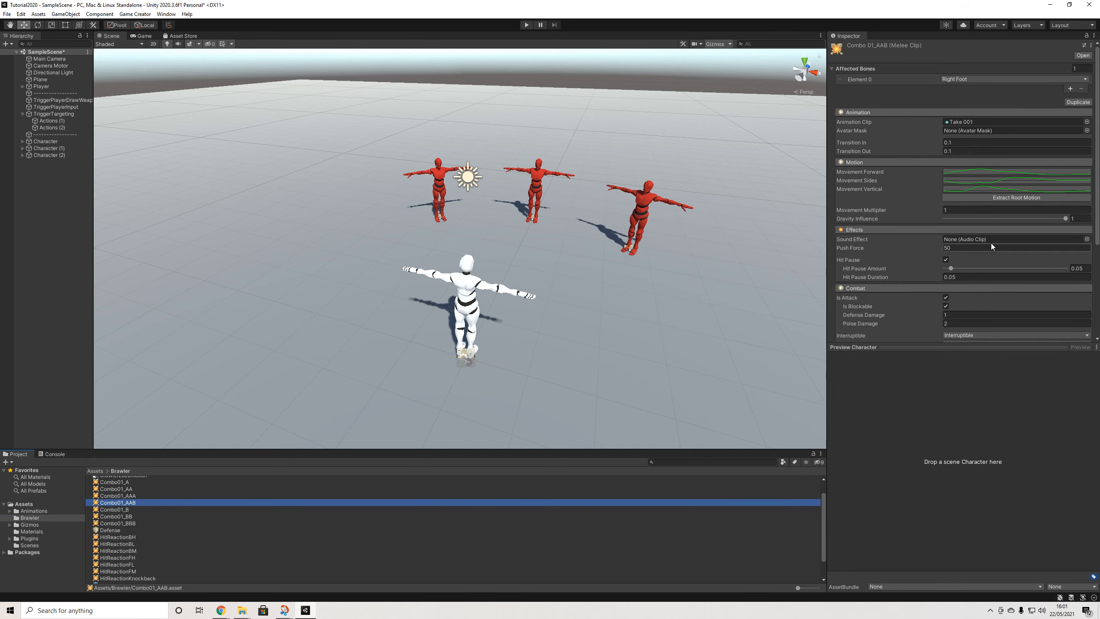
scroll(121, 536, "up", 1)
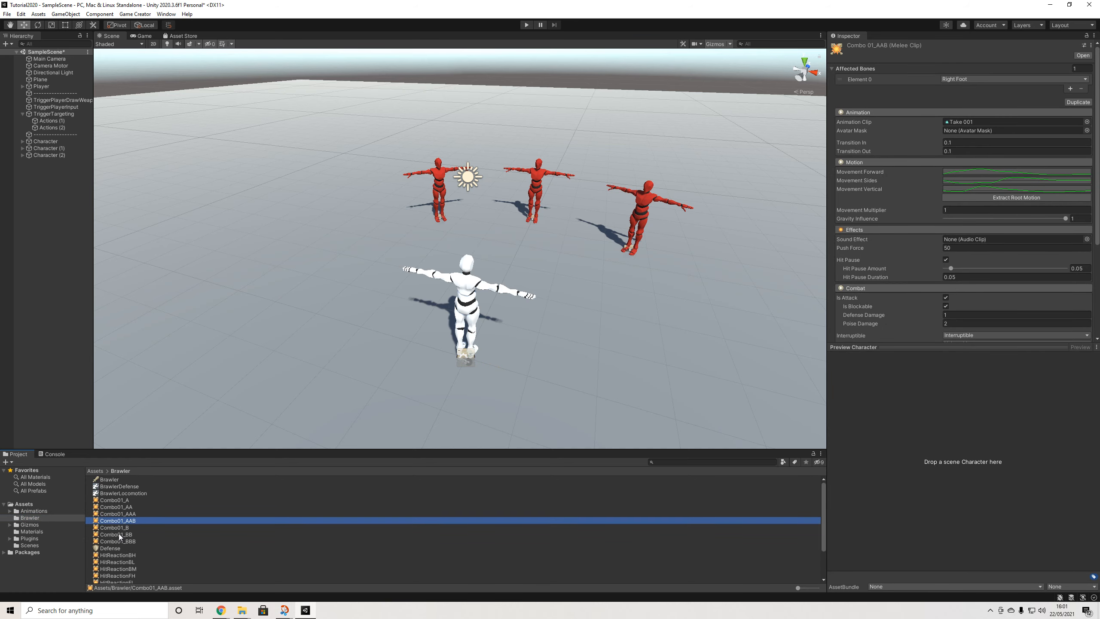
left_click(109, 479)
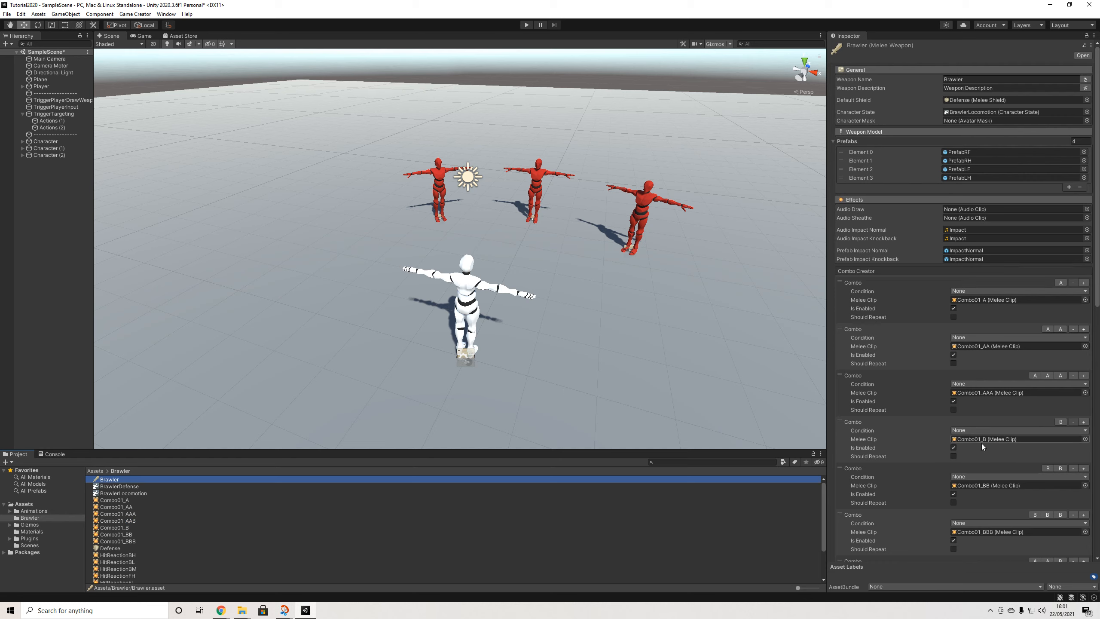
scroll(1023, 468, "down", 3)
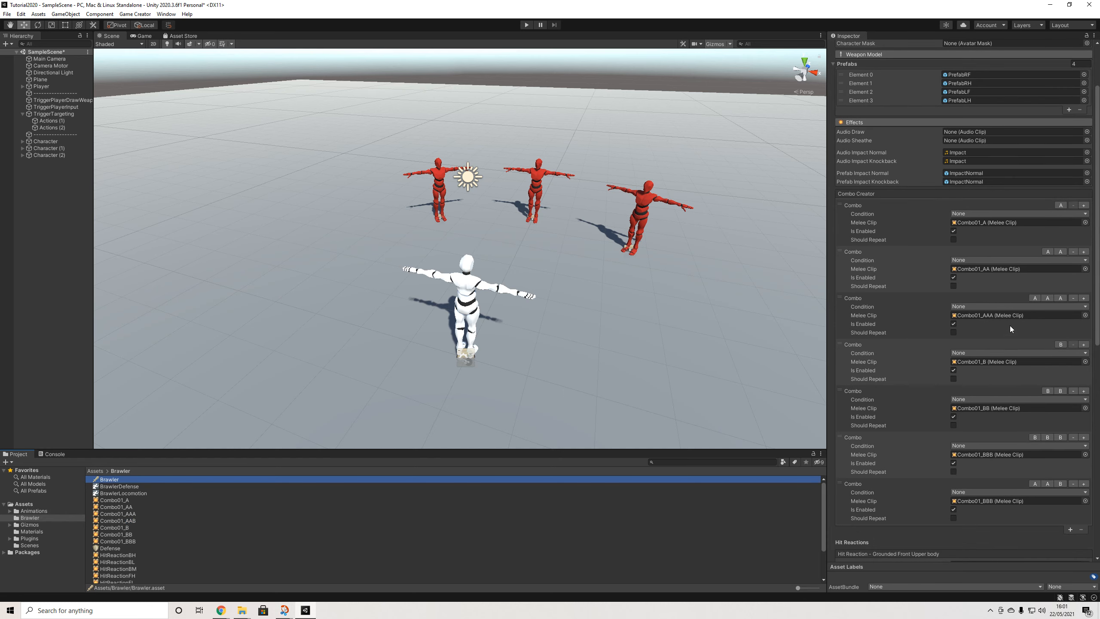
left_click(1070, 530)
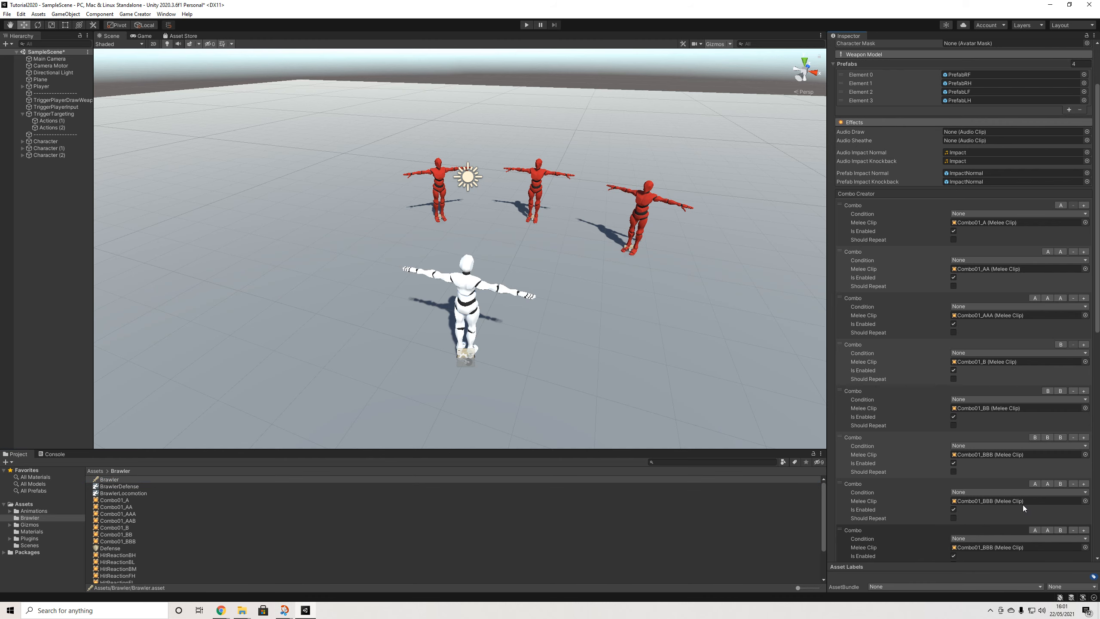
scroll(985, 473, "down", 3)
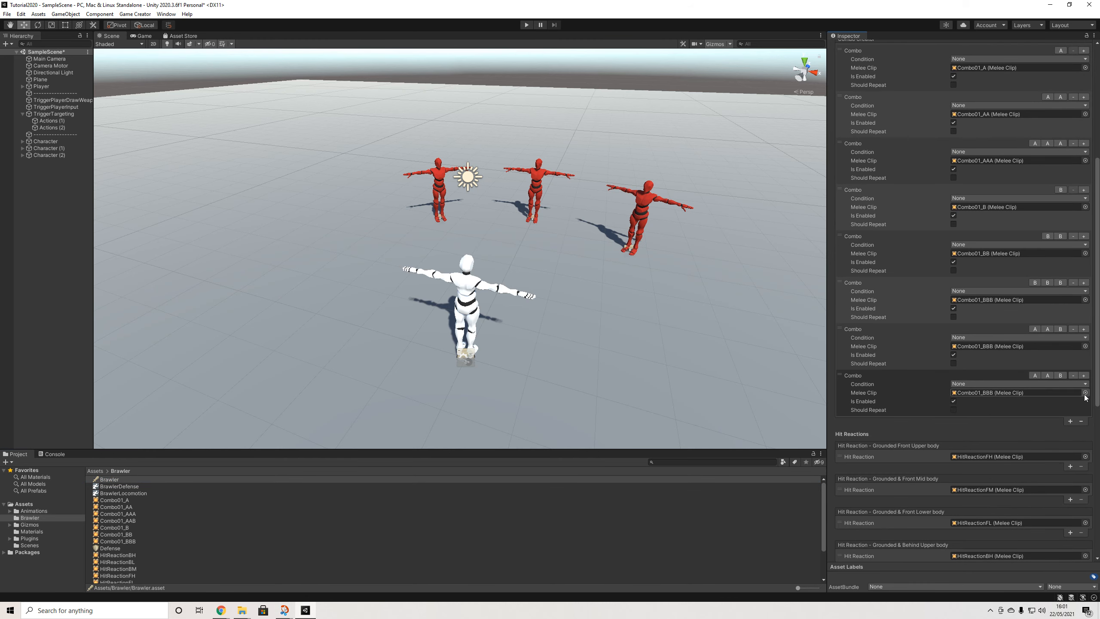
left_click(1081, 422)
Assign Combo01_AAB as the melee clip of the A-A-B combo and play-test it against the red characters
left_click(1010, 347)
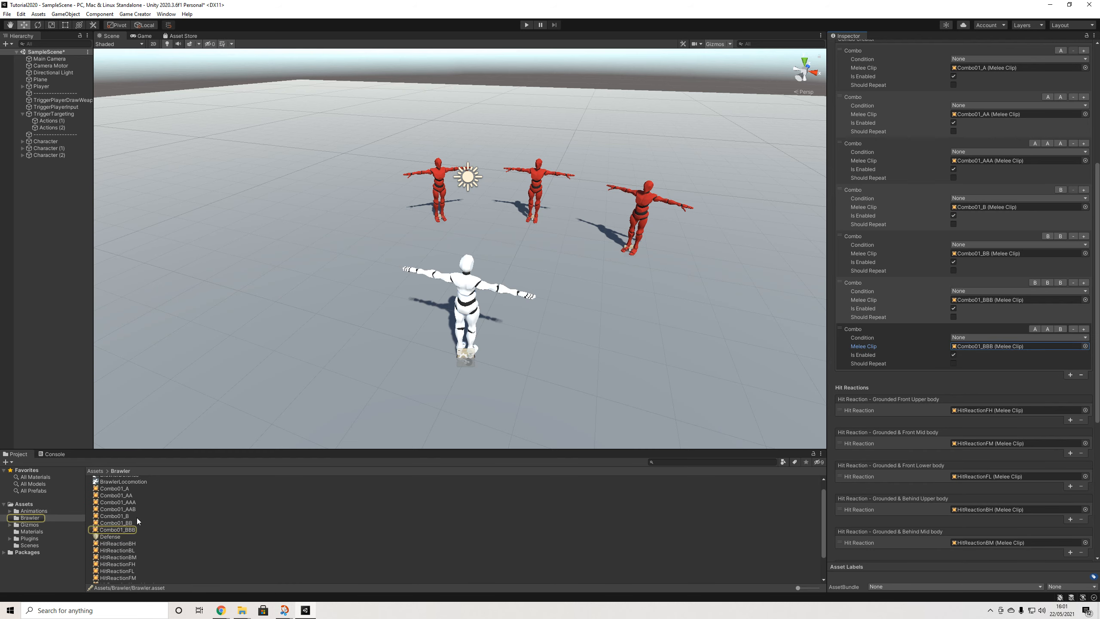
left_click_drag(136, 508, 1002, 349)
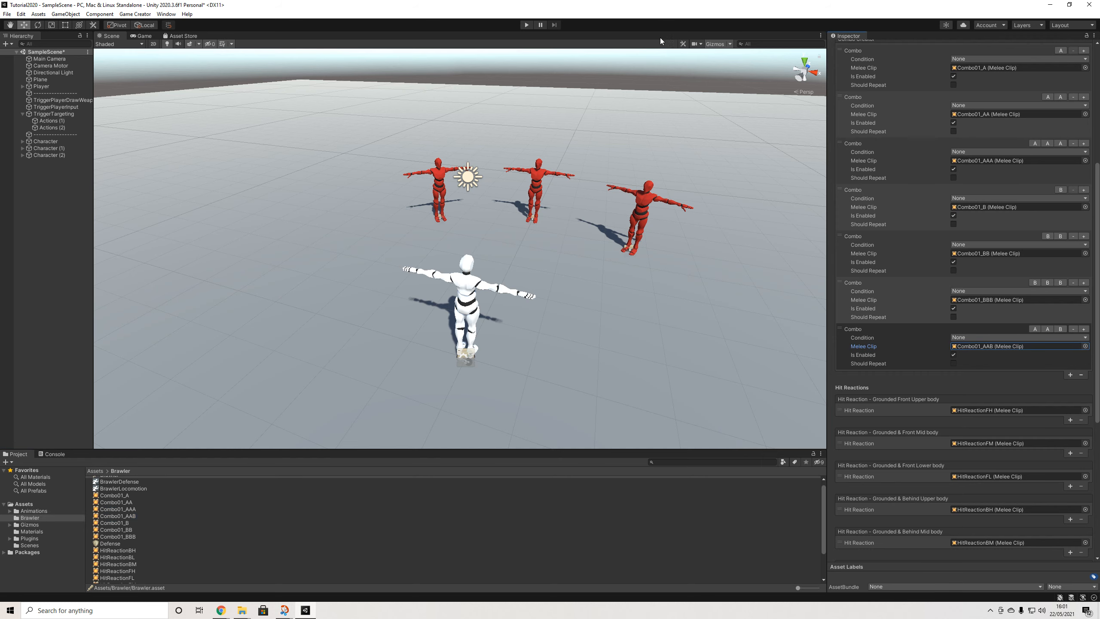
left_click(526, 25)
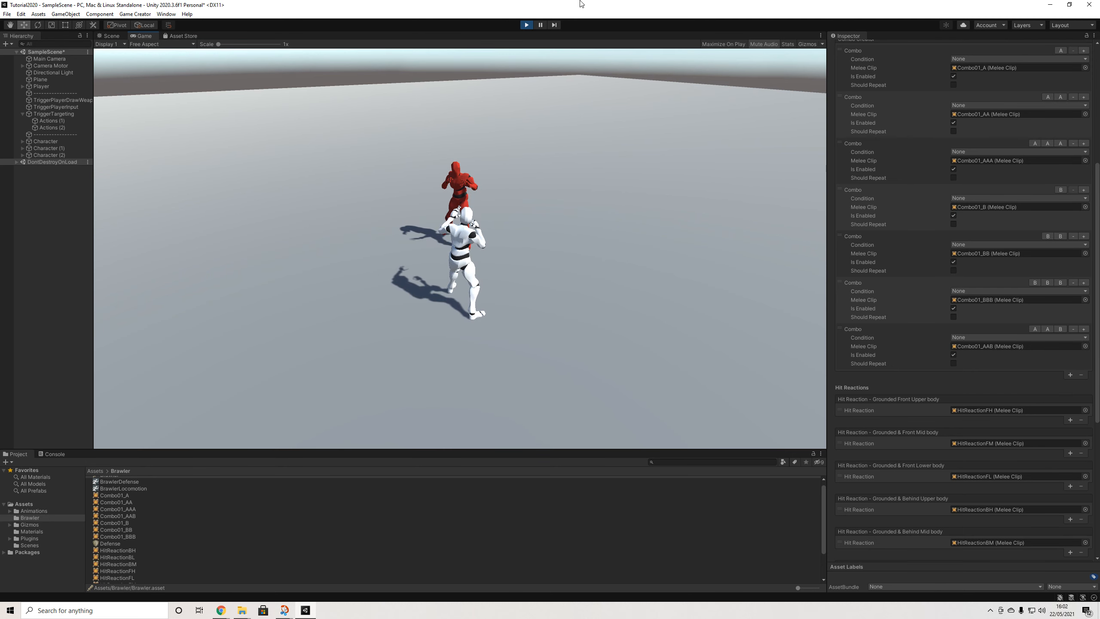
left_click(527, 25)
Locate the Combo01_AAB melee clip and review its combat and animation settings
left_click(971, 347)
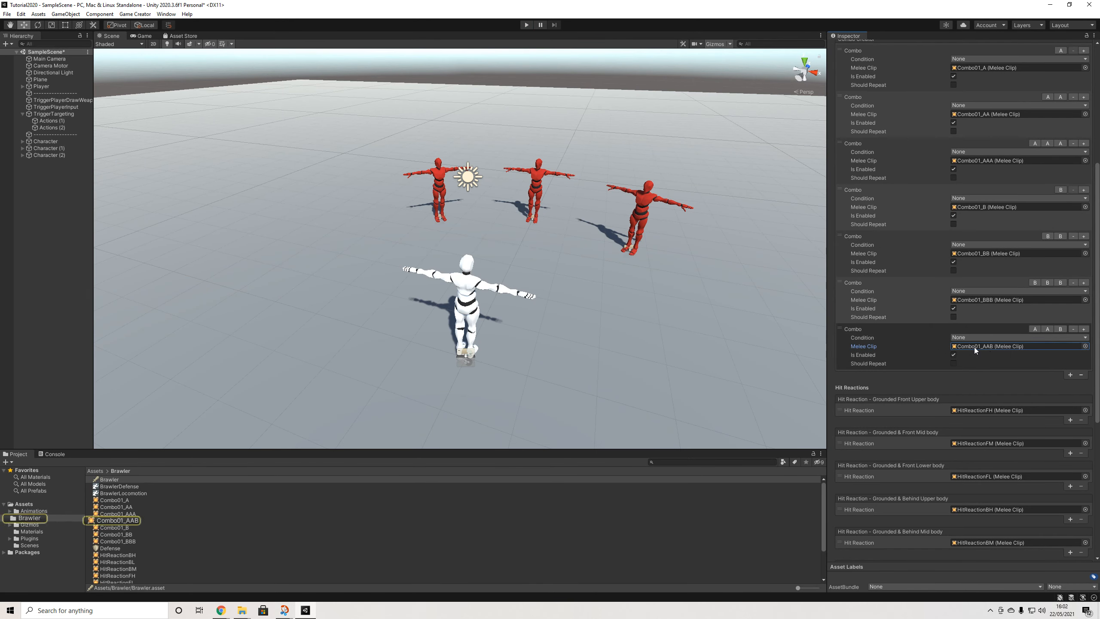
left_click(125, 521)
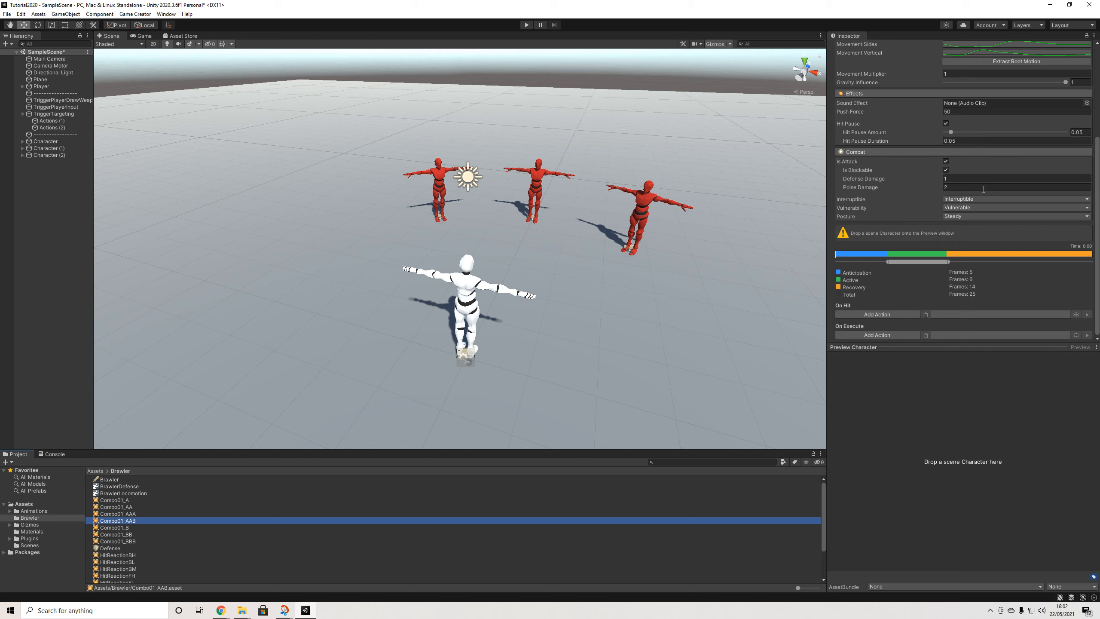
left_click(1002, 163)
left_click(998, 199)
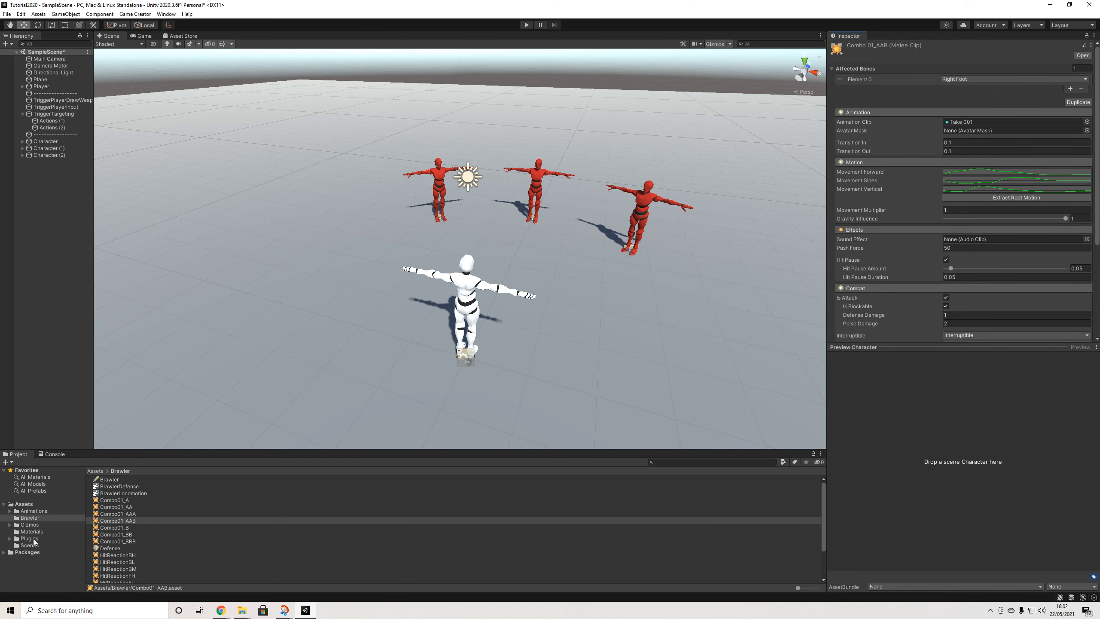
Browse the Frank_Fighting_Set3 animations, including the Fury folder, and open the Combo_Cut folder
left_click(33, 511)
double_click(124, 485)
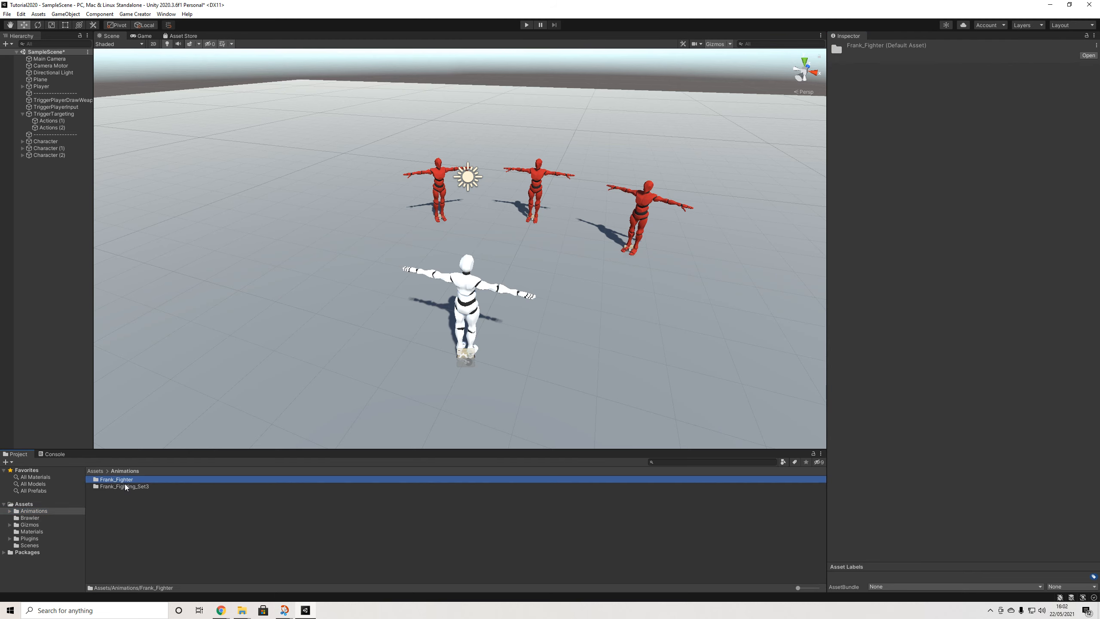
double_click(122, 480)
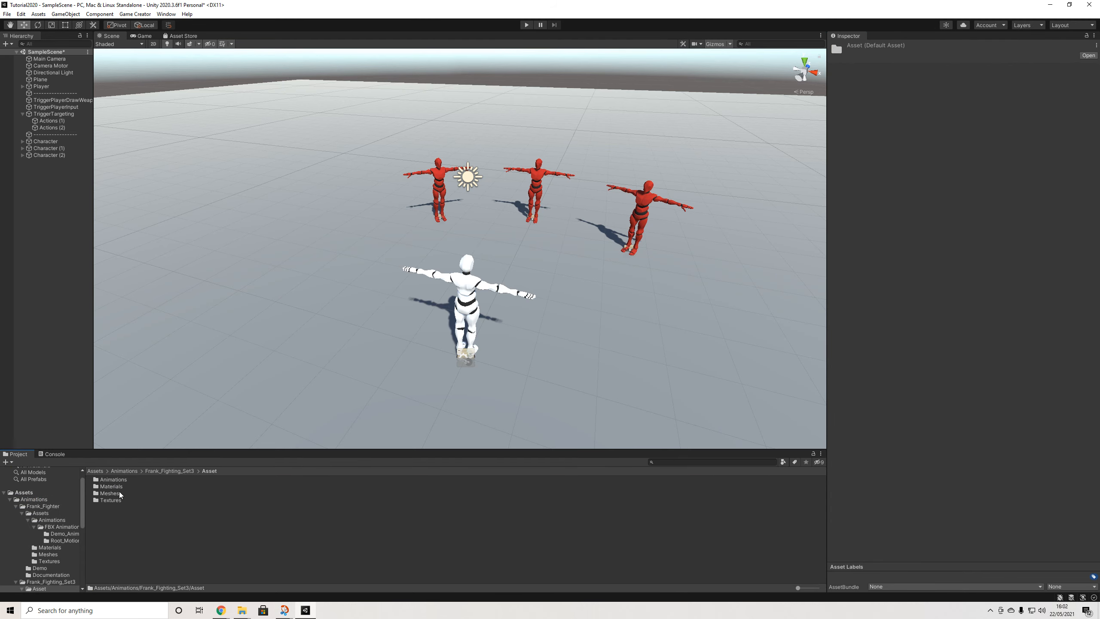
double_click(114, 480)
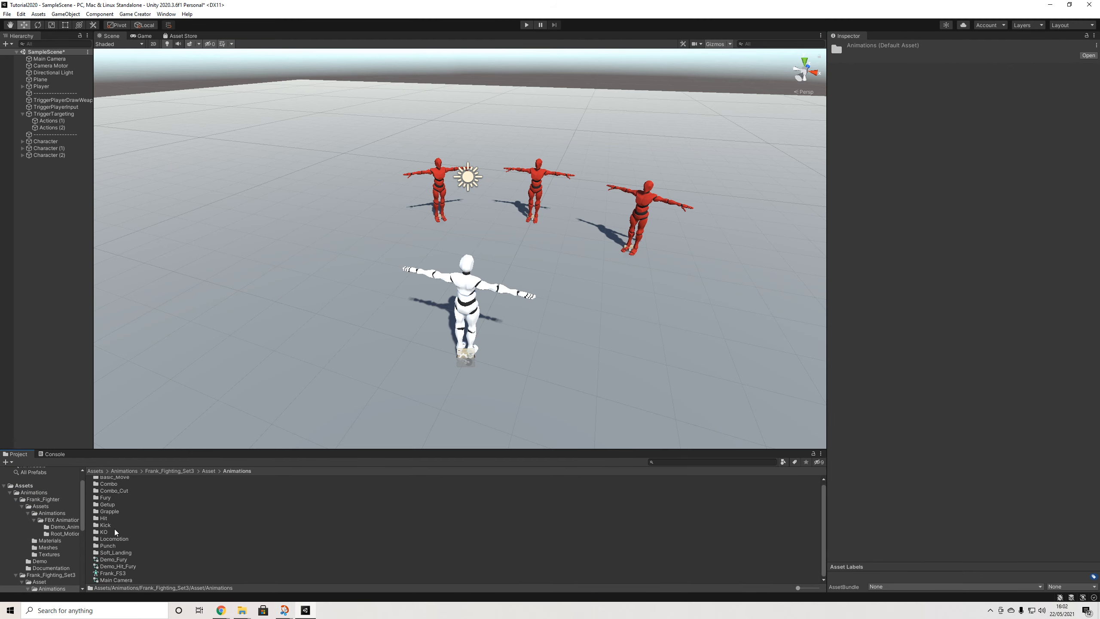
scroll(114, 528, "up", 1)
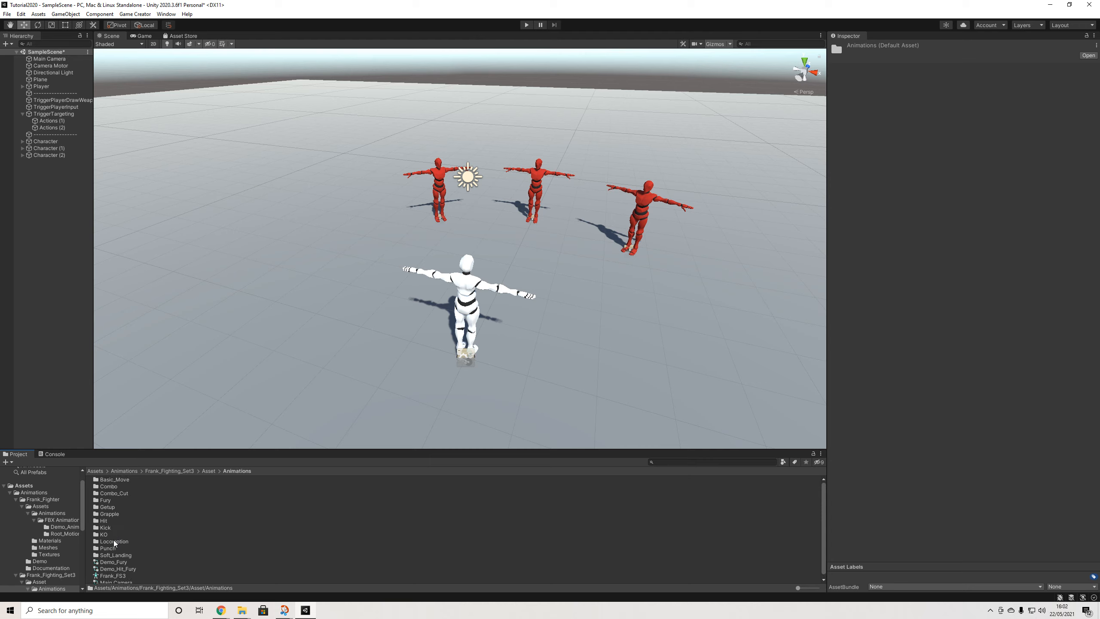
double_click(117, 498)
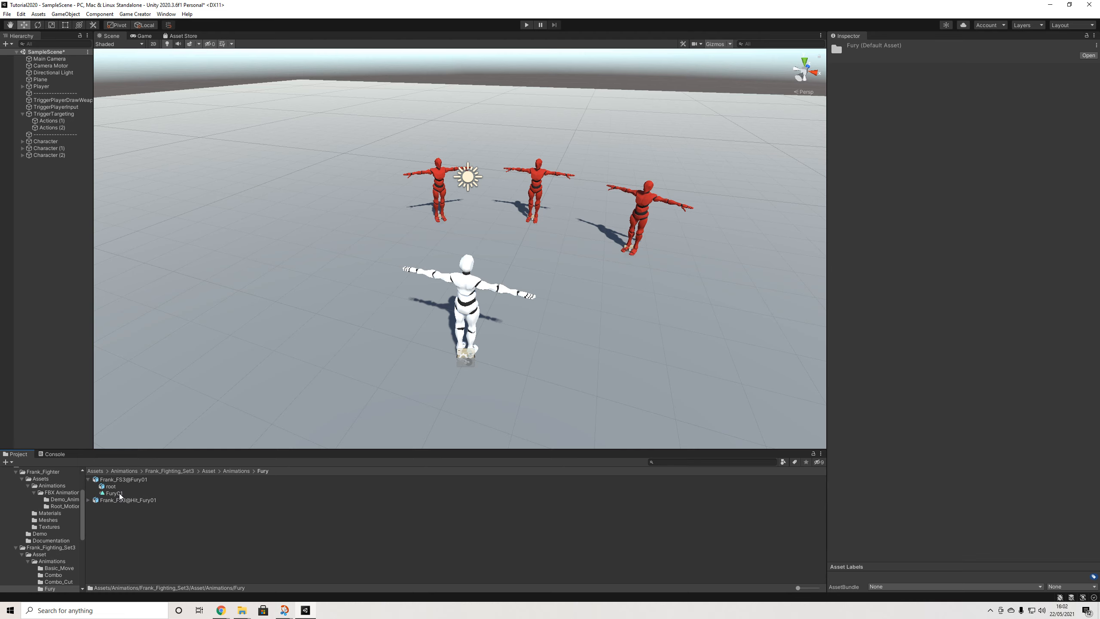
left_click(210, 471)
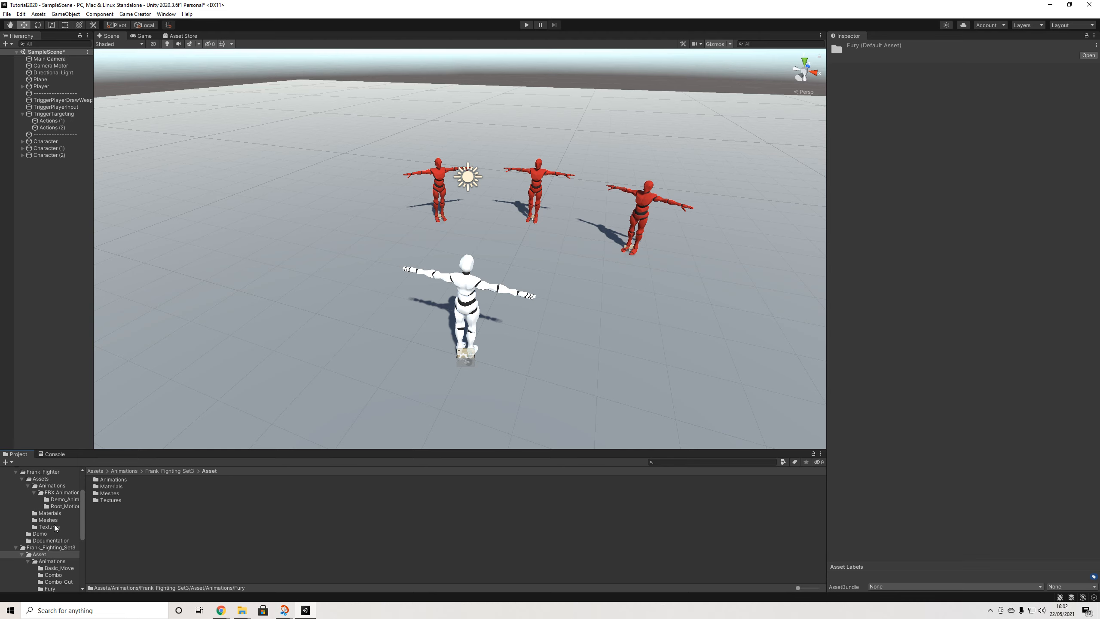
scroll(62, 564, "down", 3)
left_click(62, 555)
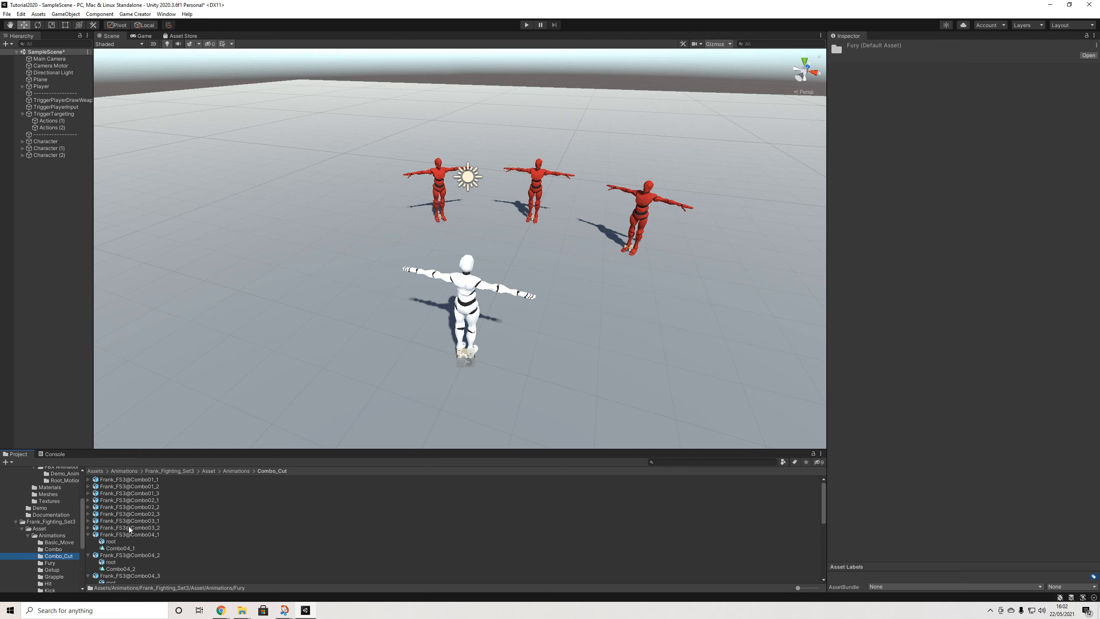
Expand Frank_FS3@Combo07_3 and preview its Combo07_3 animation clip
scroll(124, 535, "down", 7)
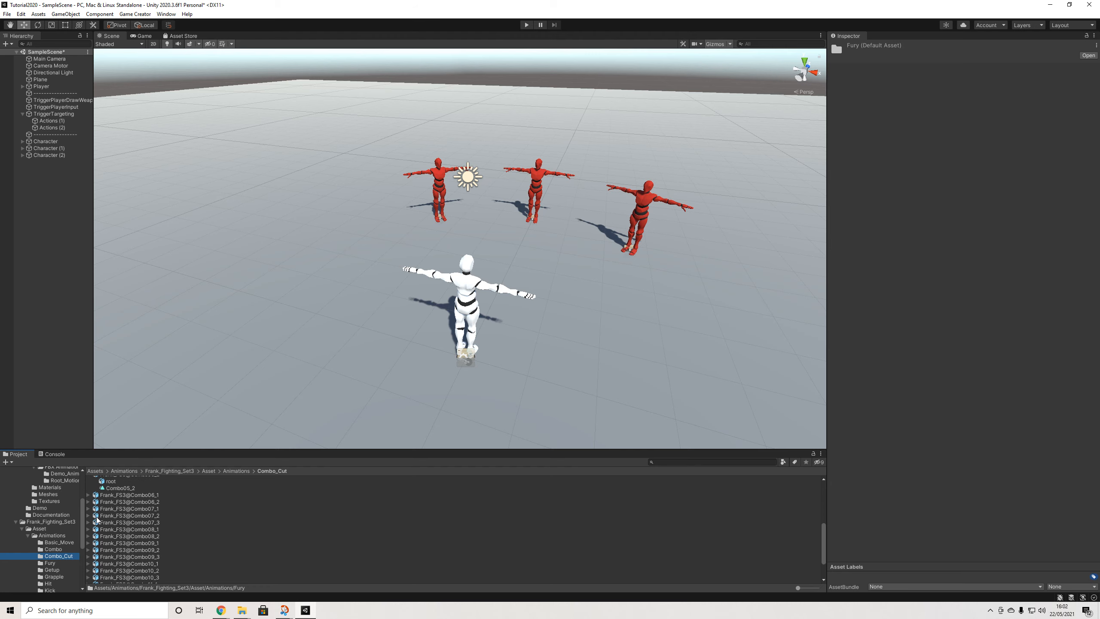
left_click(89, 523)
left_click(121, 536)
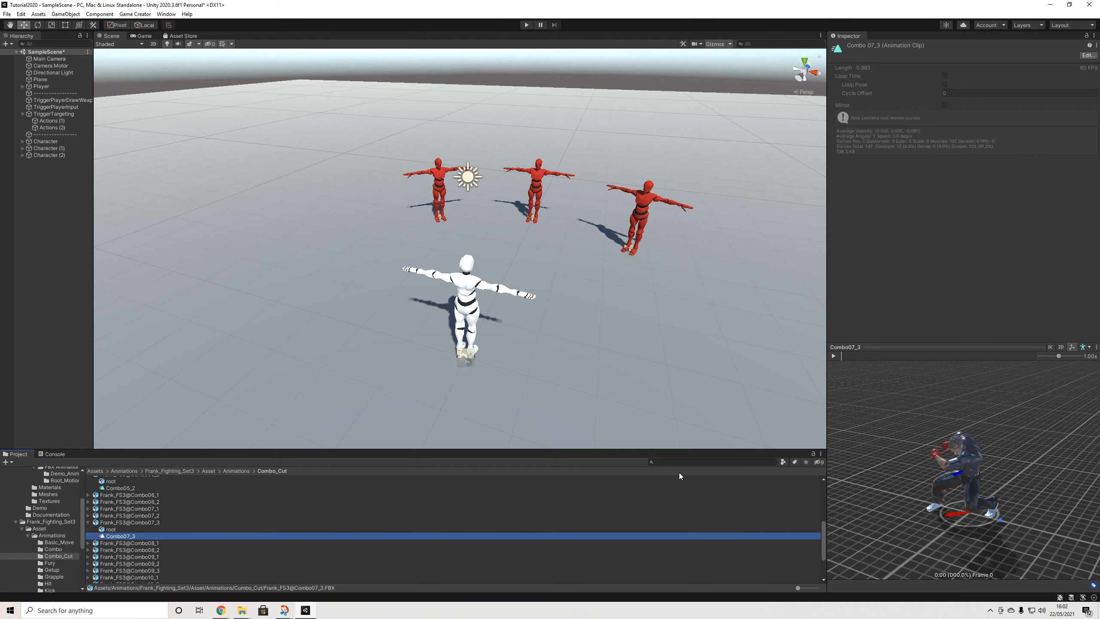
left_click(833, 355)
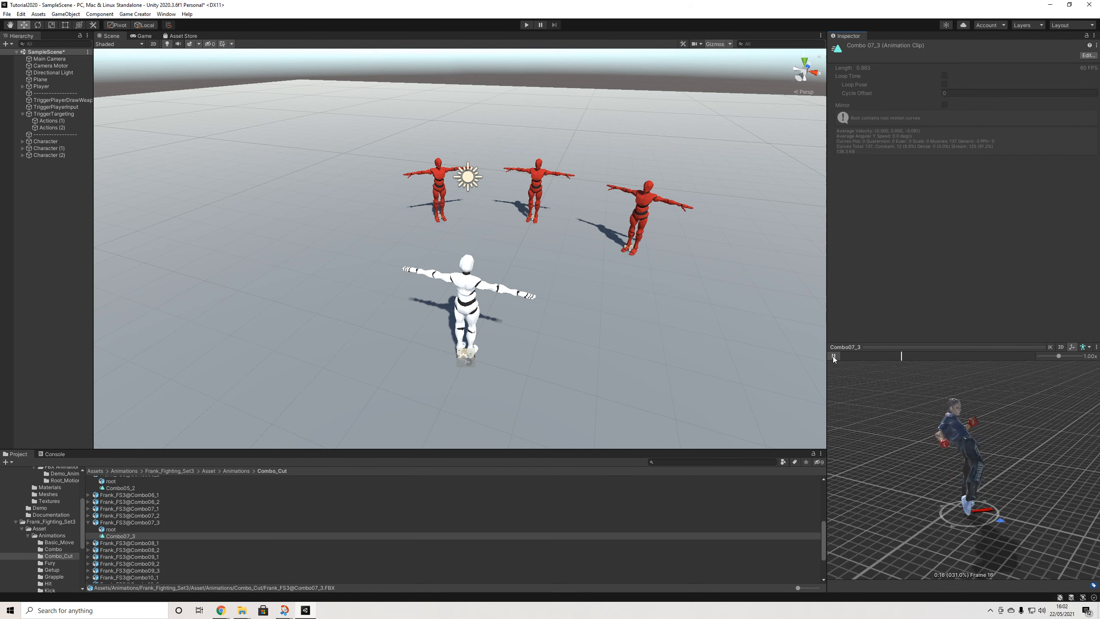
left_click(834, 356)
Expand Frank_FS3@Combo08_2 and preview its Combo08_2 kick animation
scroll(104, 541, "down", 1)
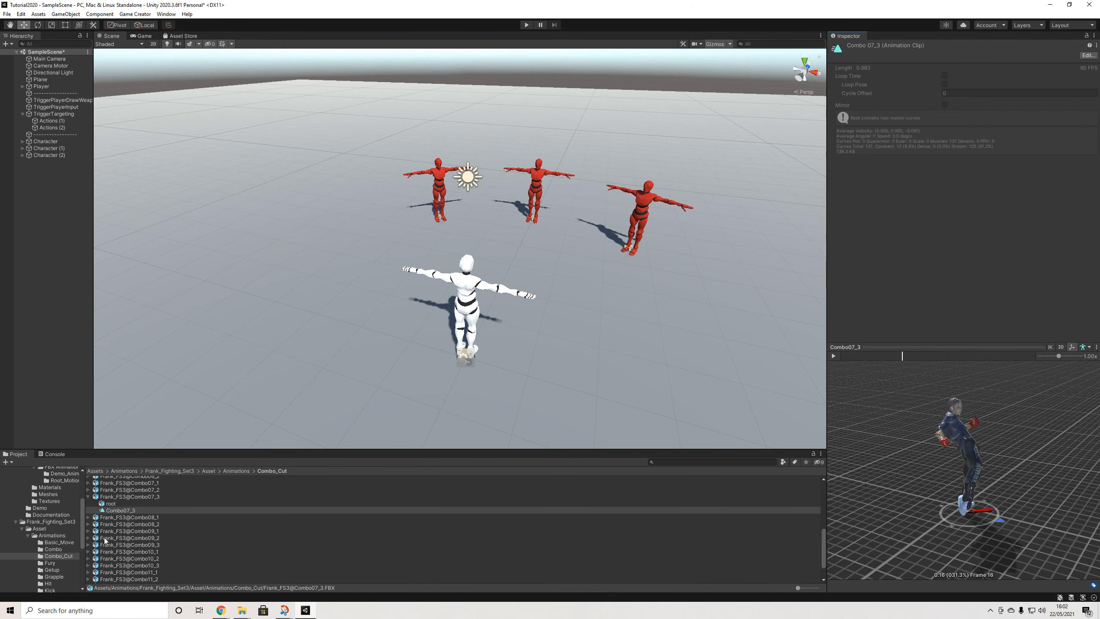
left_click(89, 524)
left_click(120, 538)
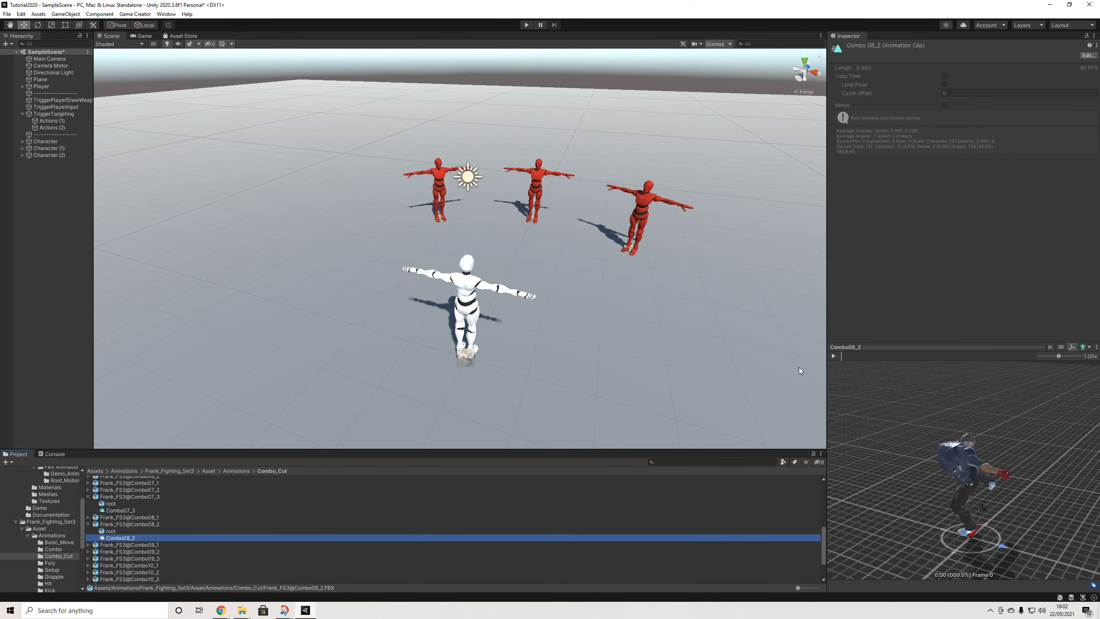
left_click(834, 357)
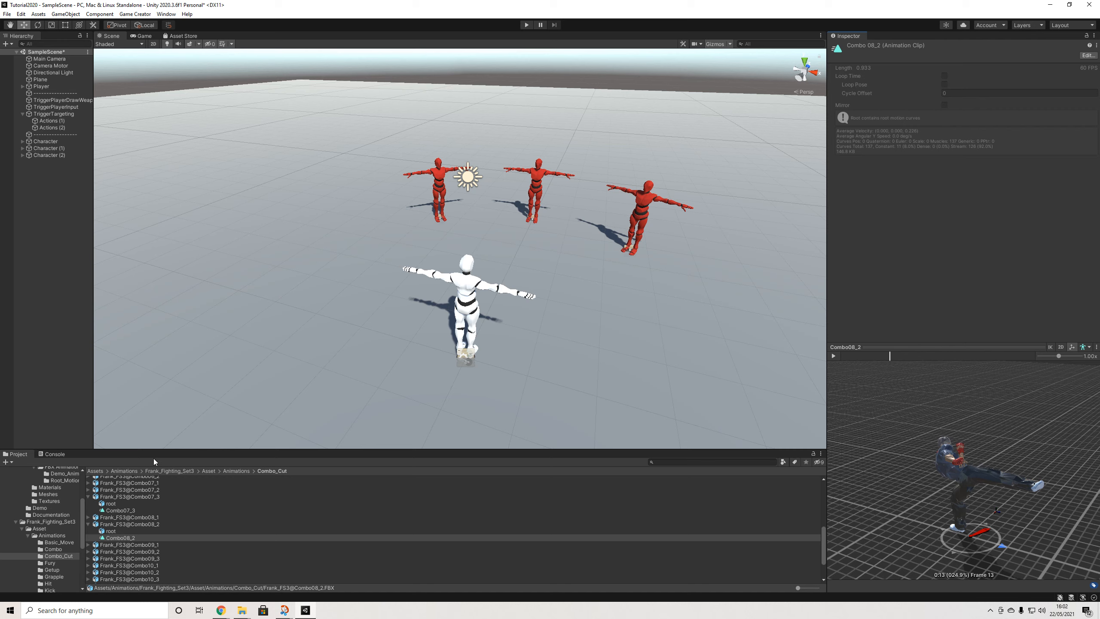
Return to the Brawler folder and set the animation clip of Combo01_AAB to Combo08_2
scroll(47, 539, "up", 5)
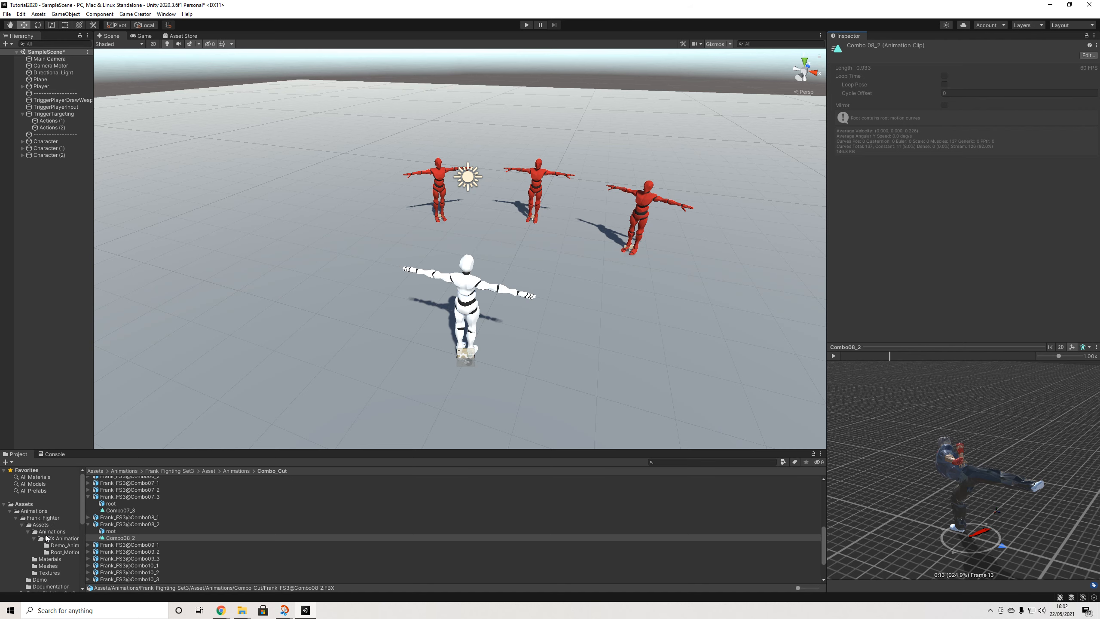
left_click(9, 511)
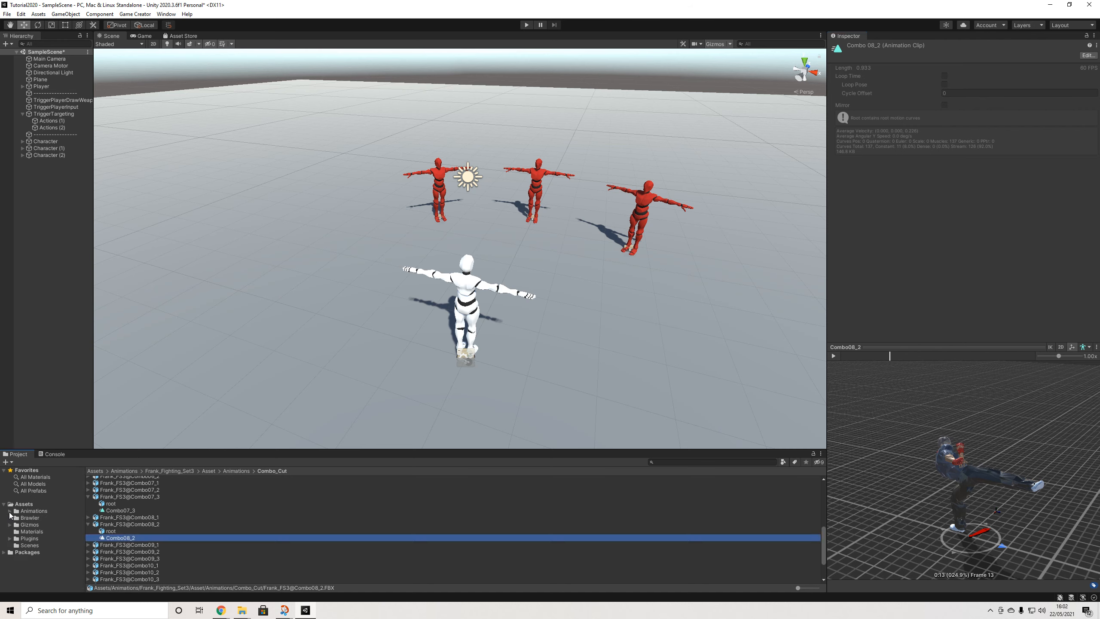
left_click(30, 518)
scroll(128, 542, "up", 2)
left_click(132, 501)
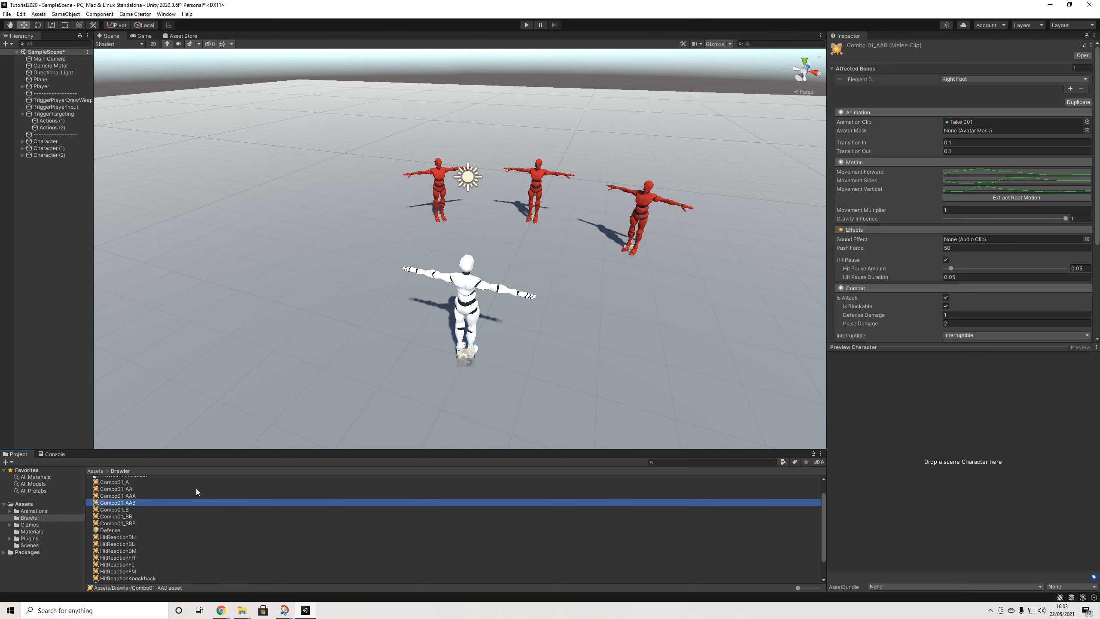
left_click(1087, 121)
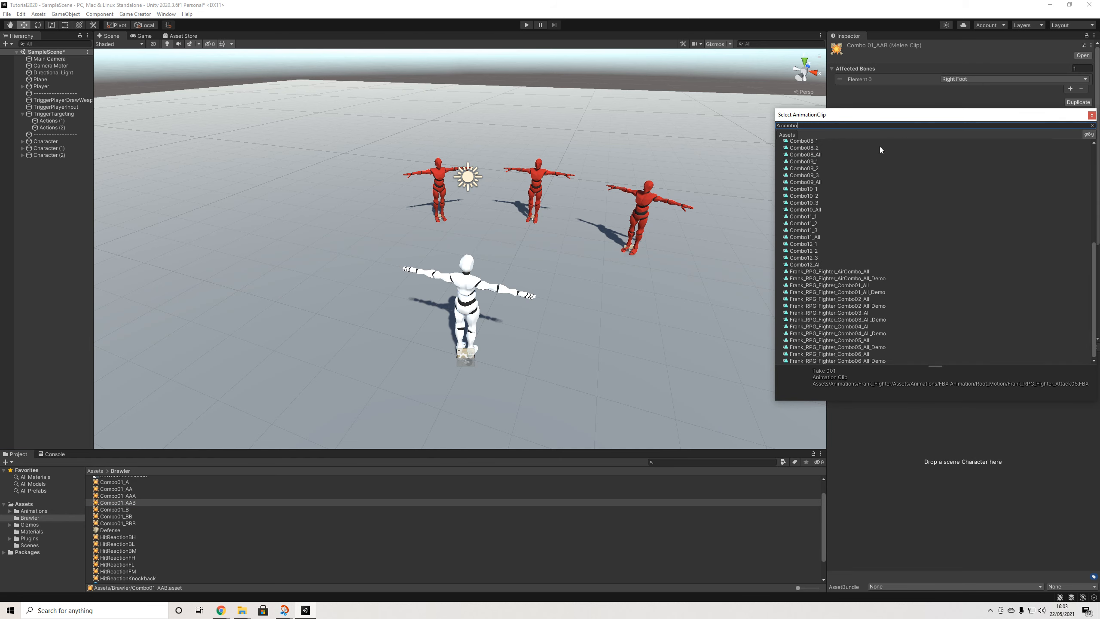
left_click(857, 150)
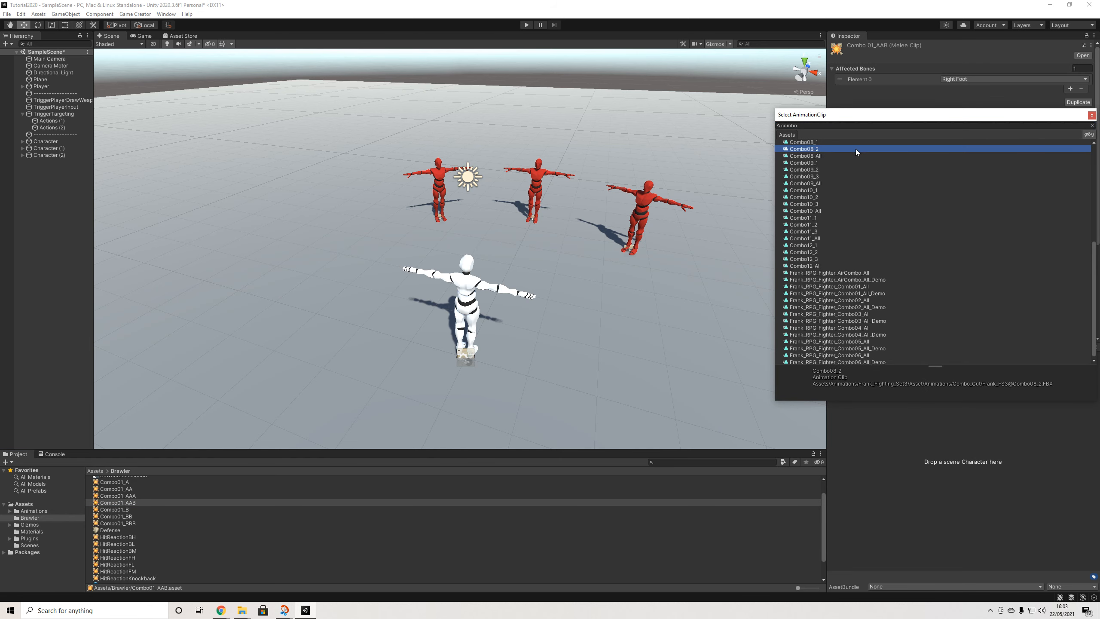
left_click(1092, 115)
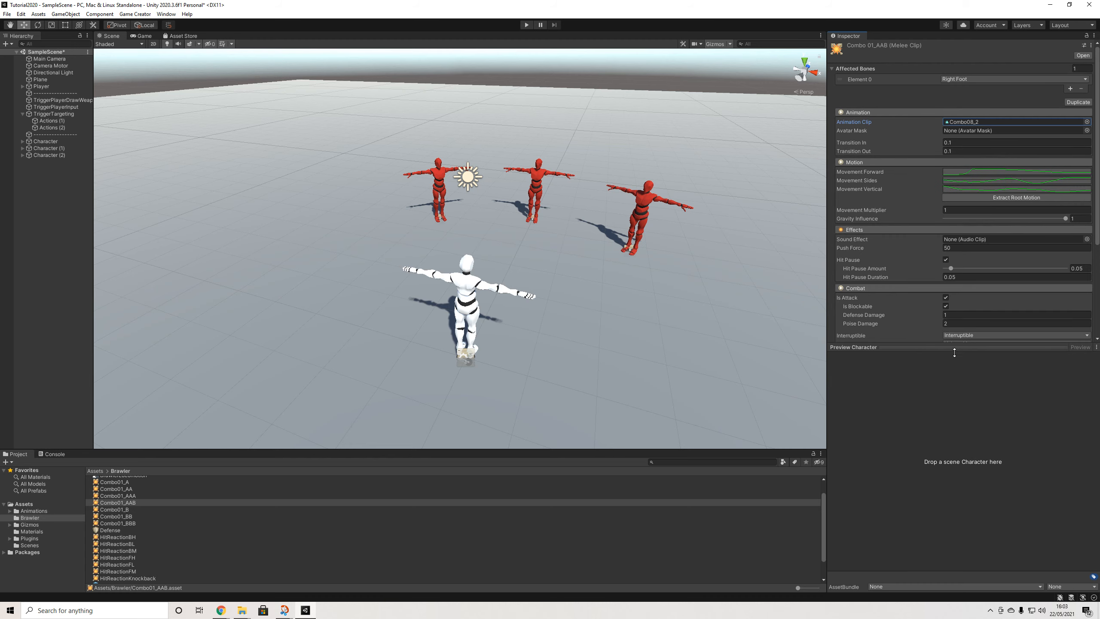
Preview the Combo01_AAB clip on the Player character and extend its active phase to 11 frames
left_click_drag(42, 87, 941, 383)
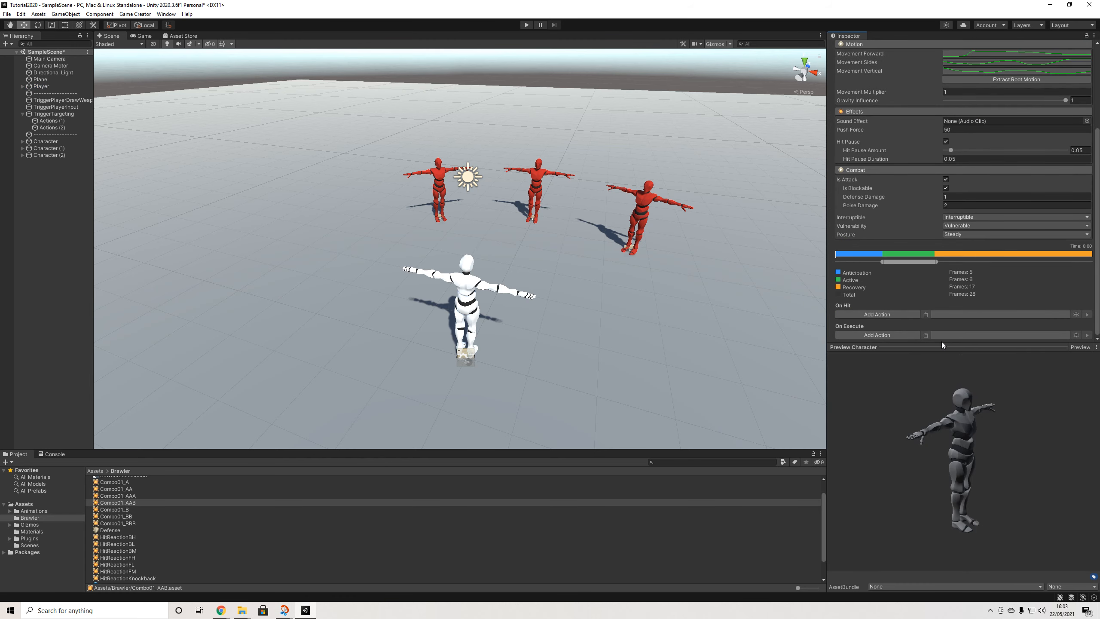
left_click(1075, 349)
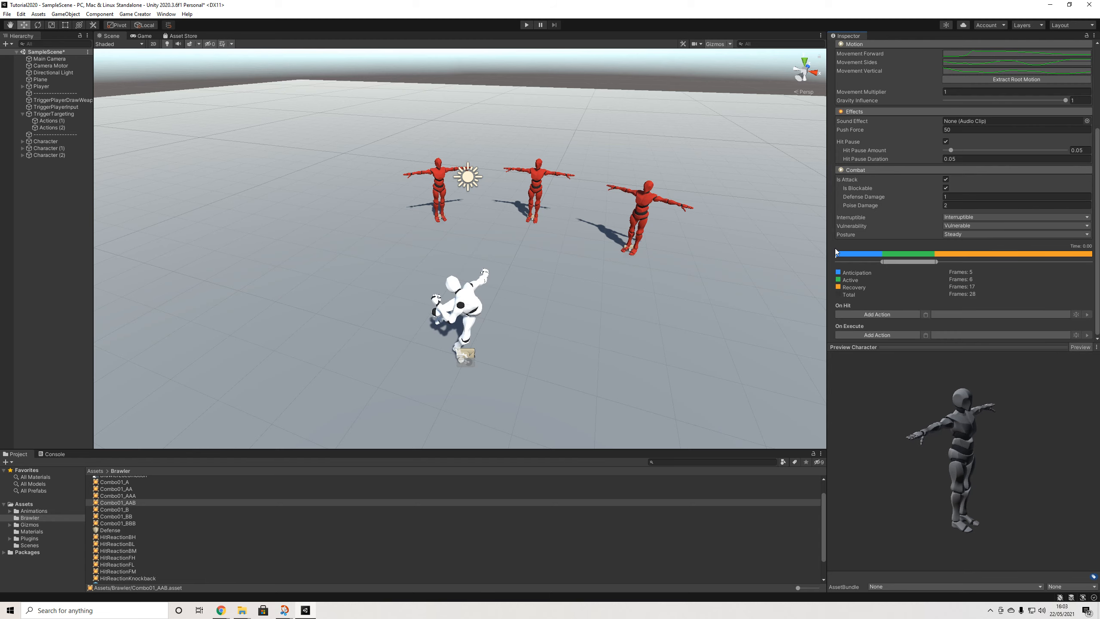
left_click(854, 254)
left_click_drag(855, 255, 987, 263)
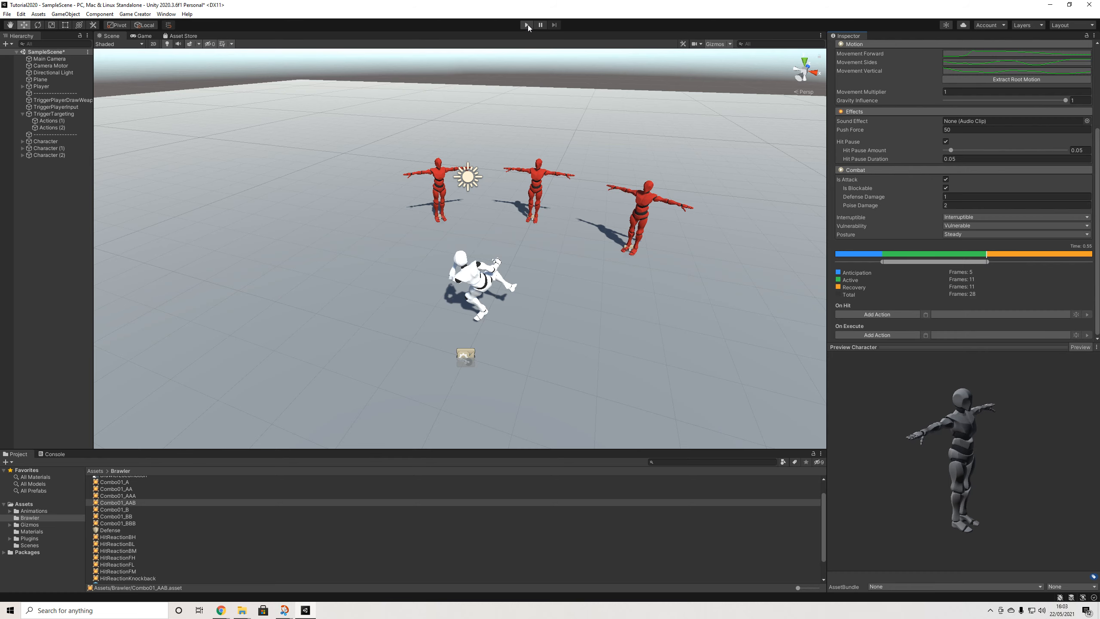
Run the scene, move the player up to a red character and test the Brawler attack combos on it repeatedly
scroll(925, 143, "up", 5)
left_click(530, 25)
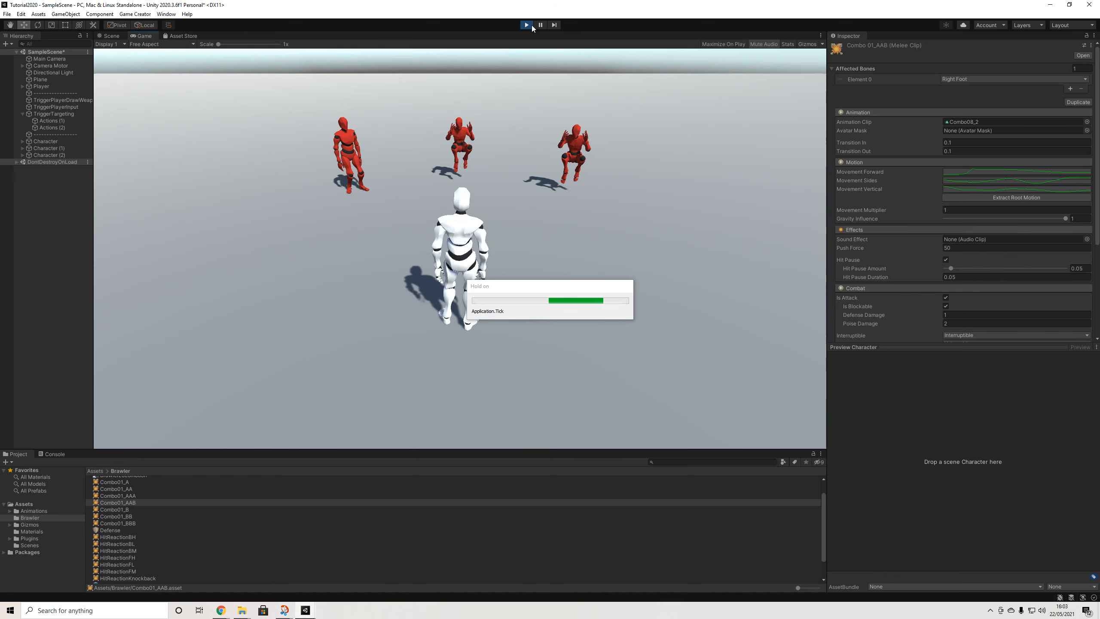
key("w")
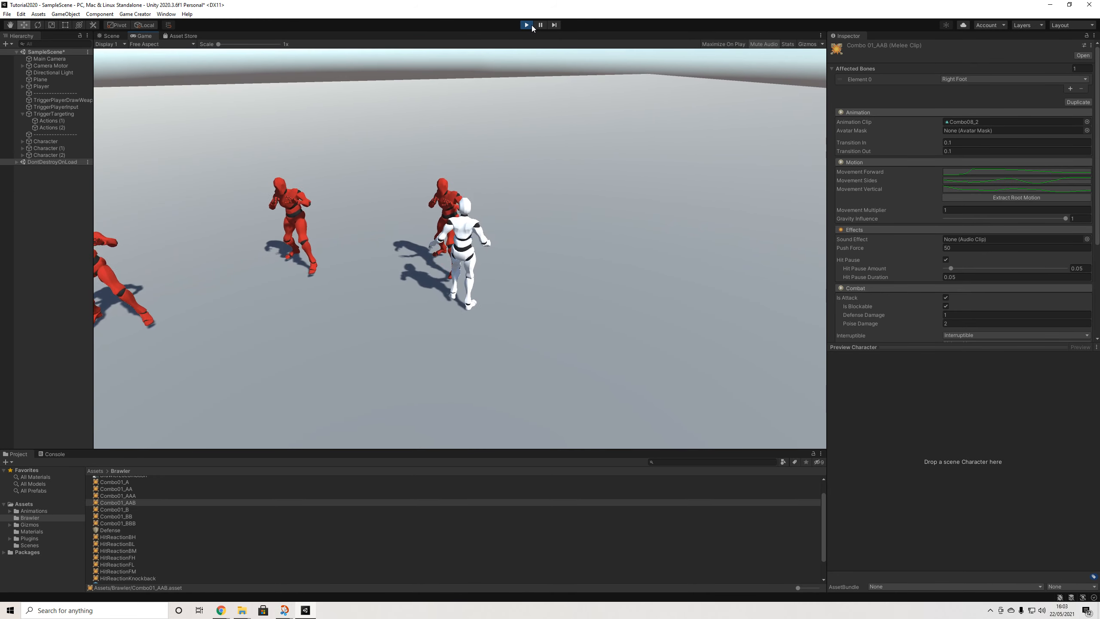
key("j")
key("j")
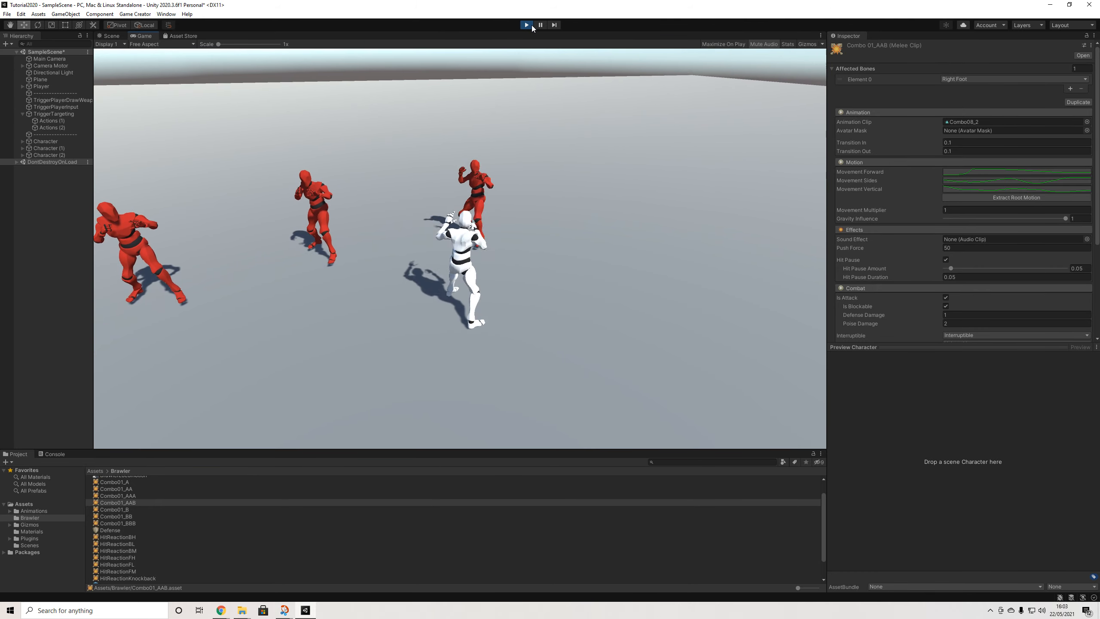
key("j")
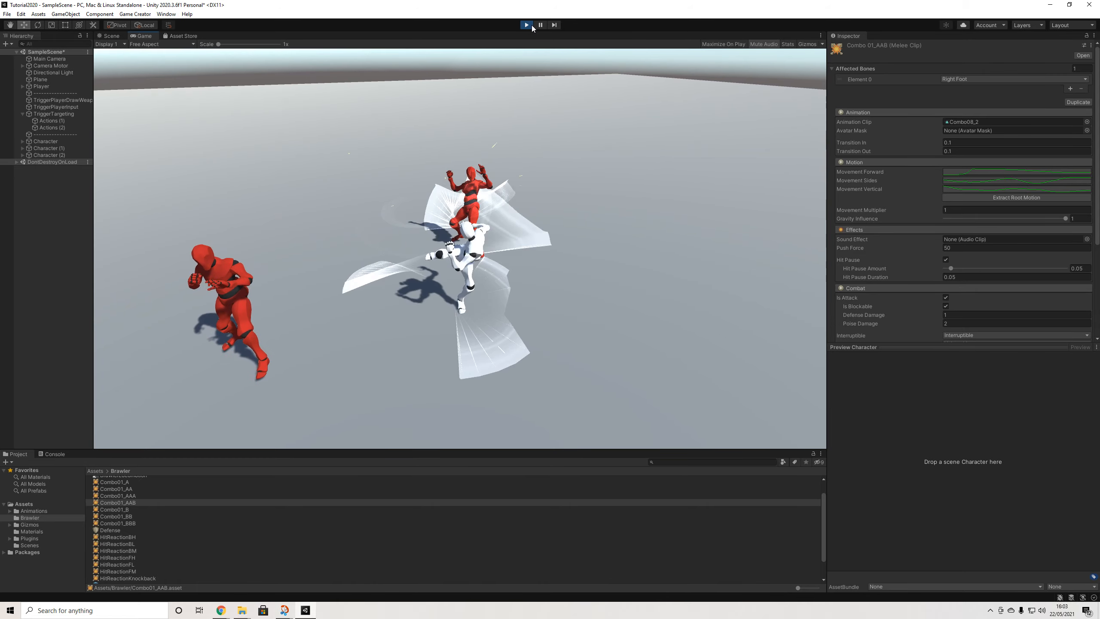
key("j")
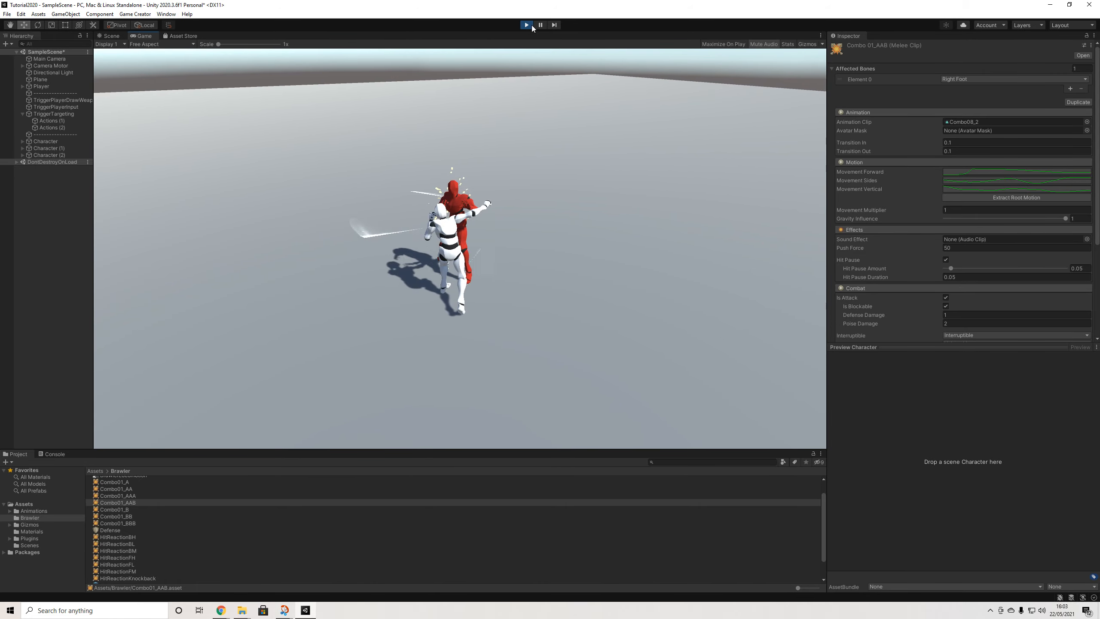
key("j")
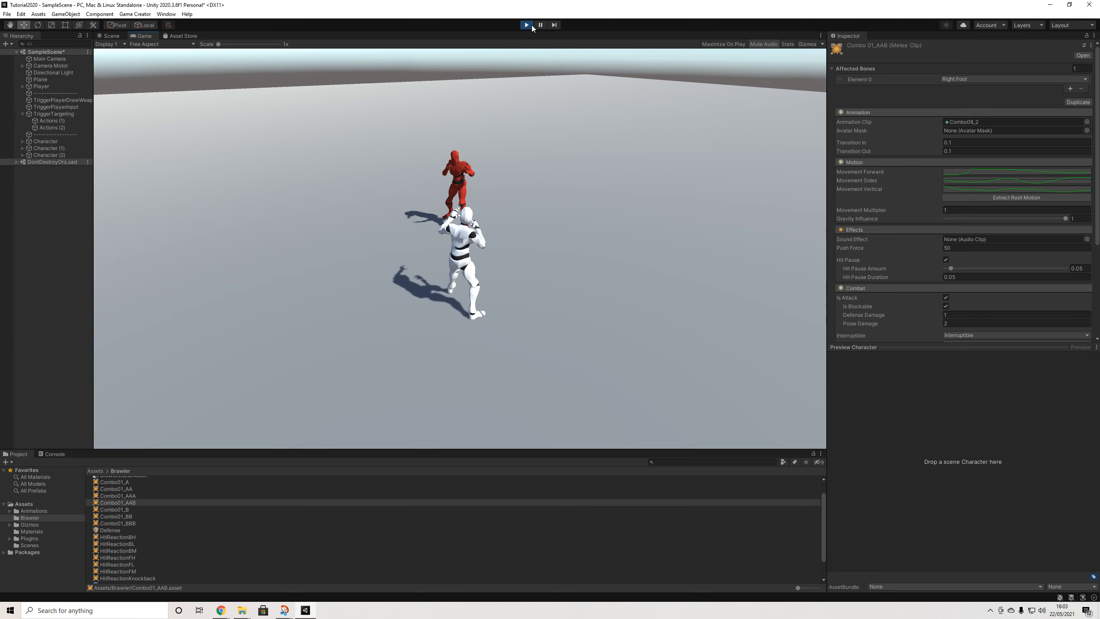
key("j")
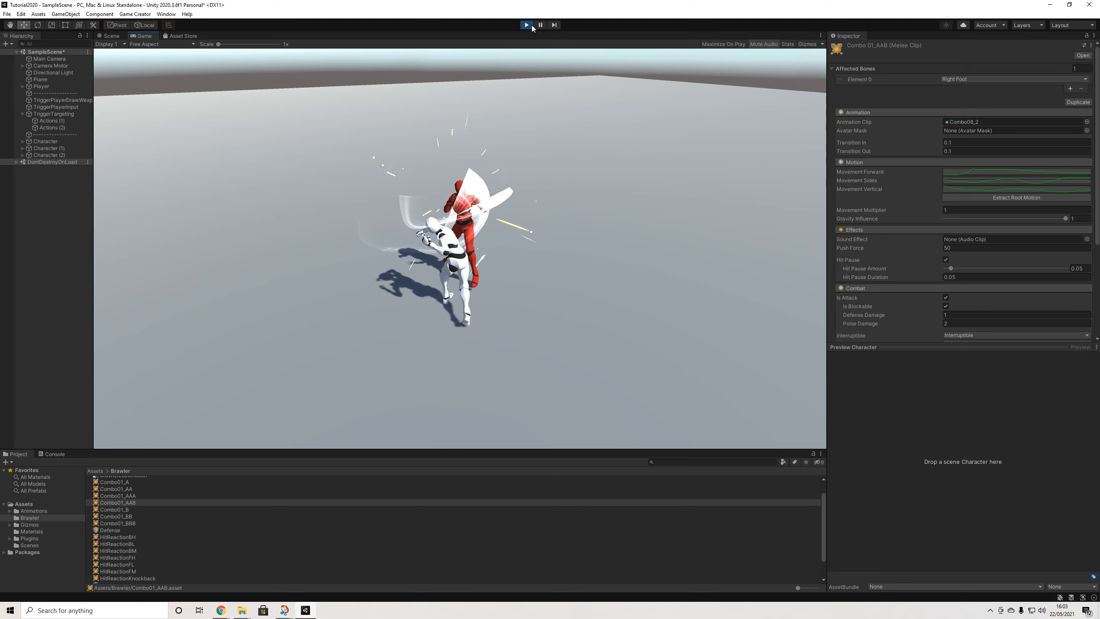
key("j")
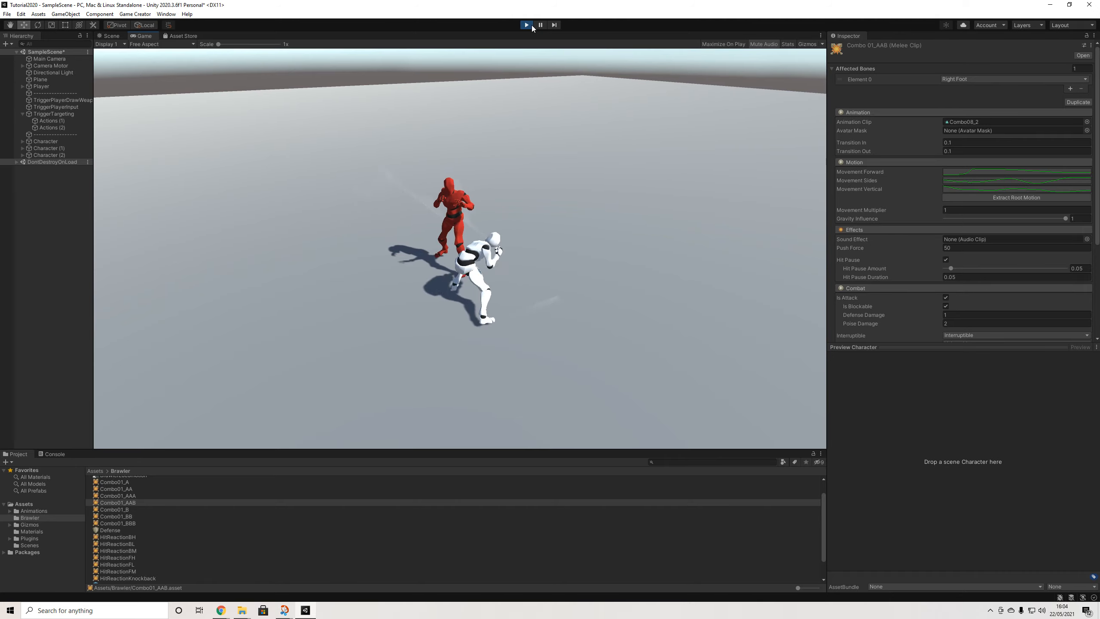
key("j")
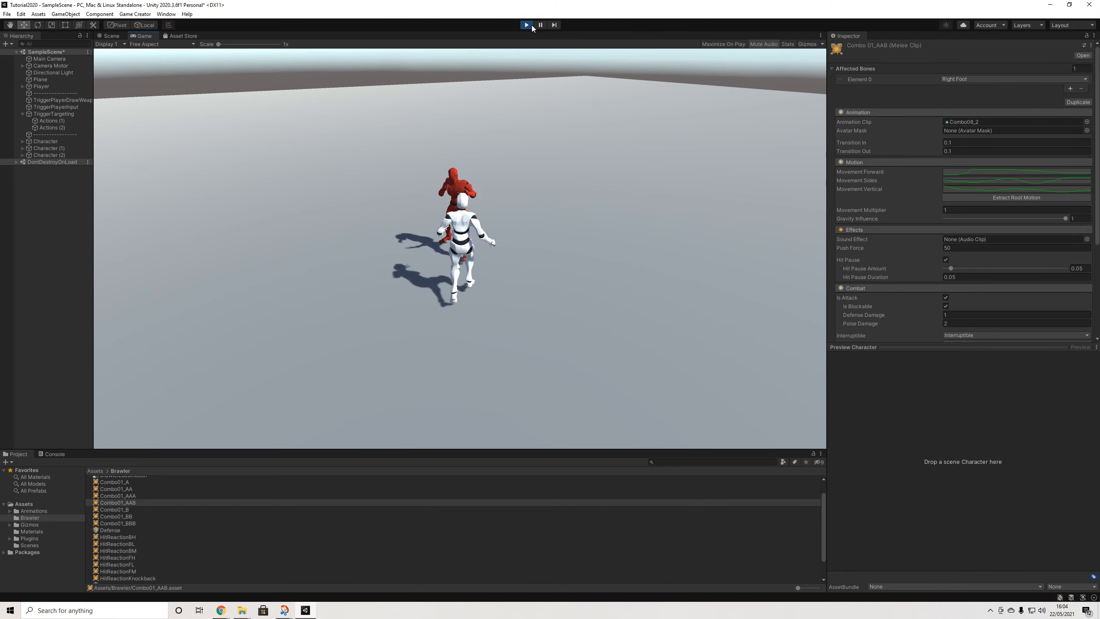
key("j")
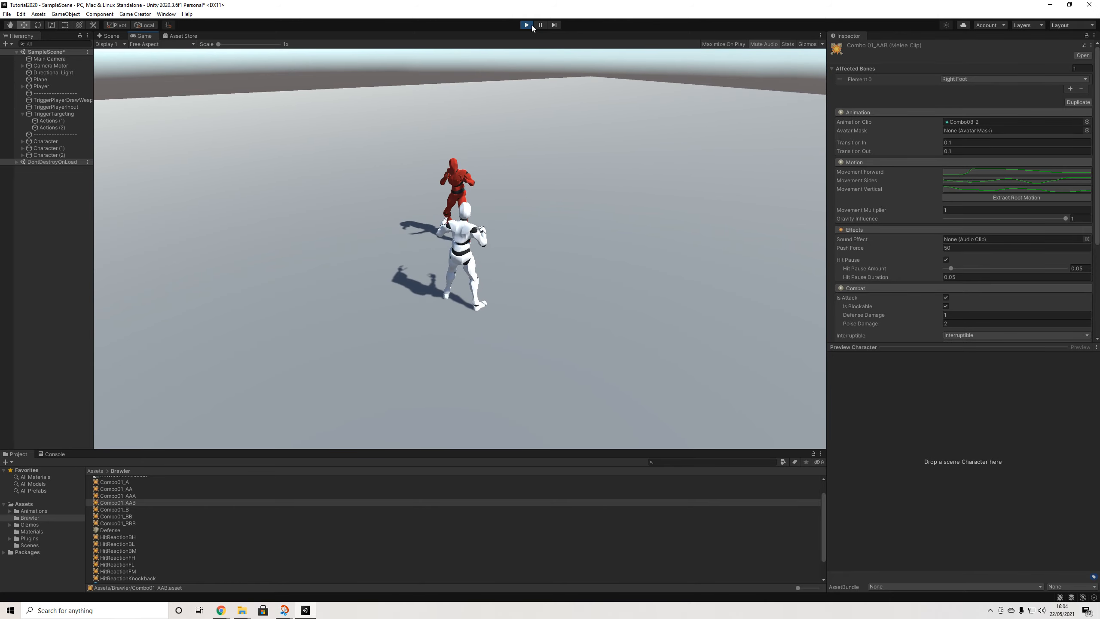
key("j")
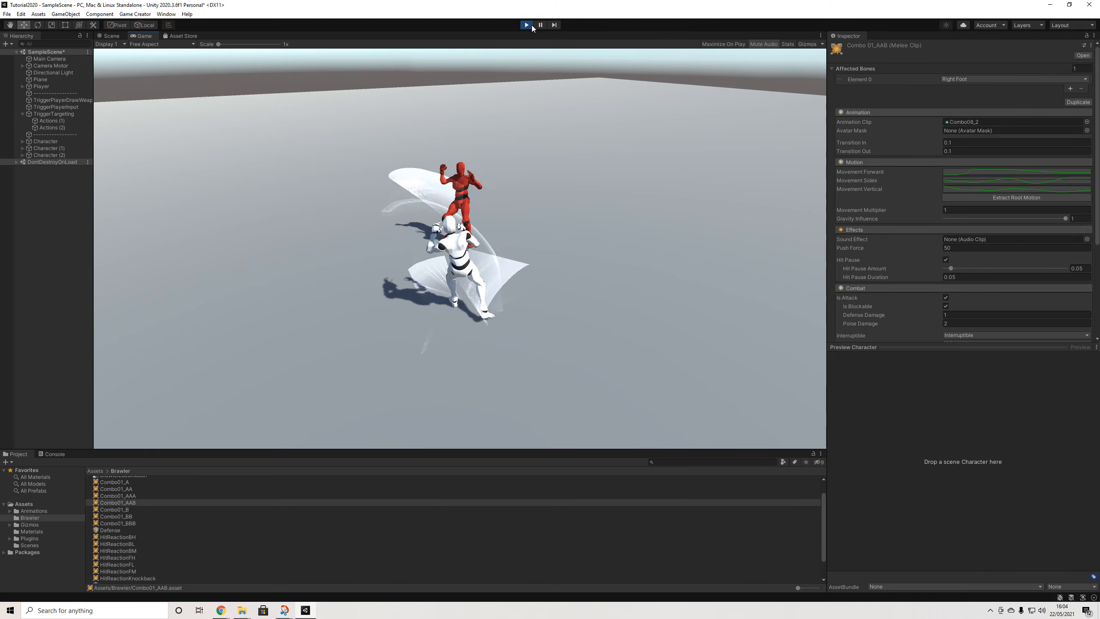
key("j")
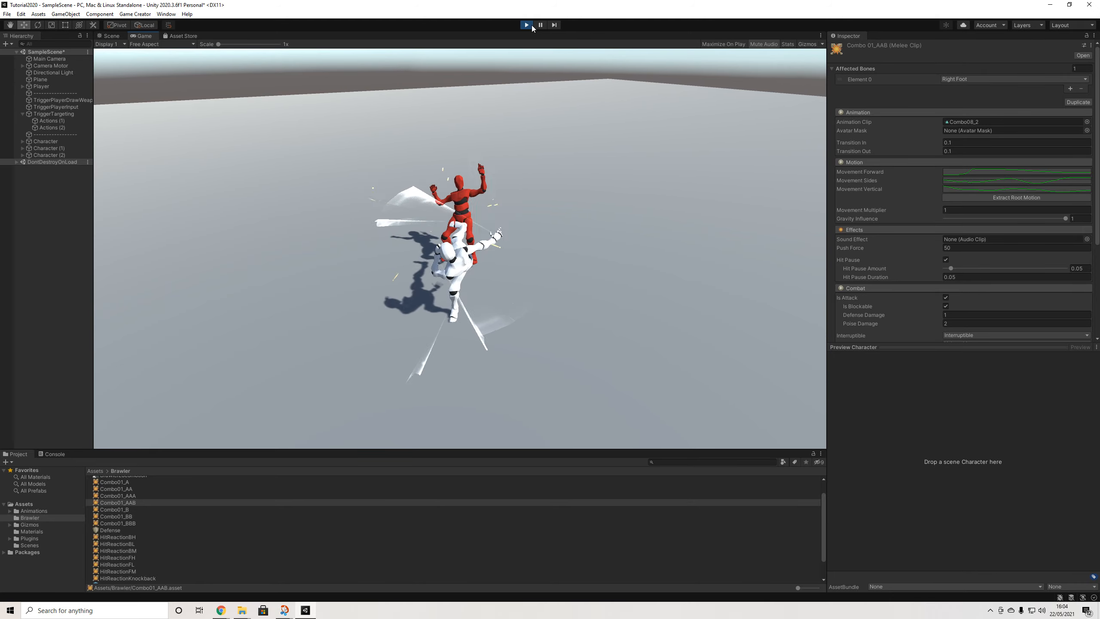
Run the player around the other red characters, attack one of them, and end the play test
key("s")
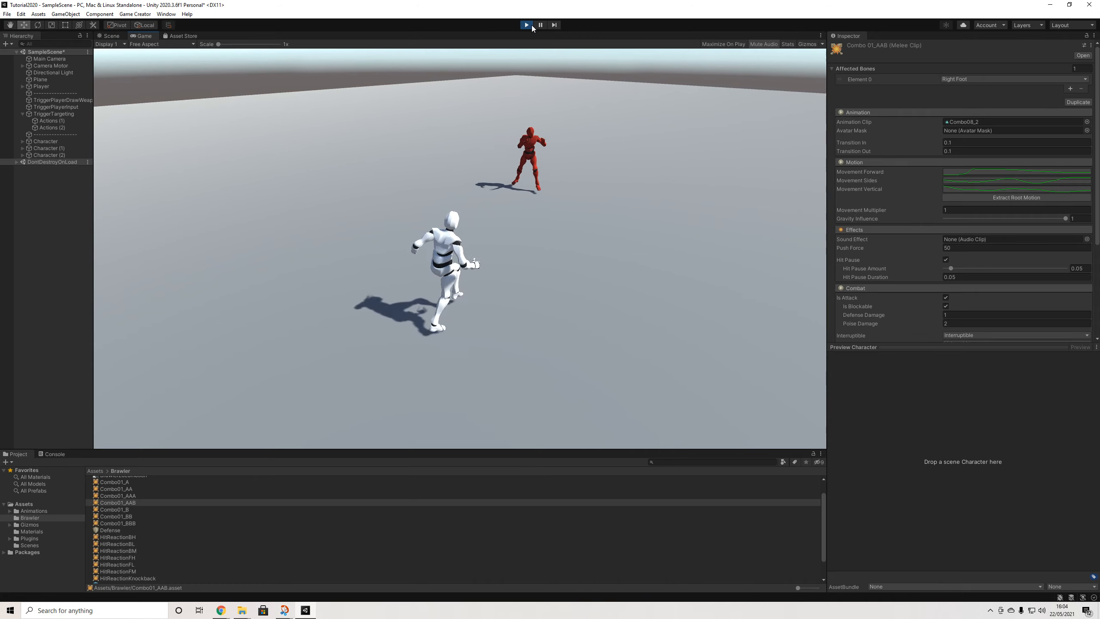
key("d")
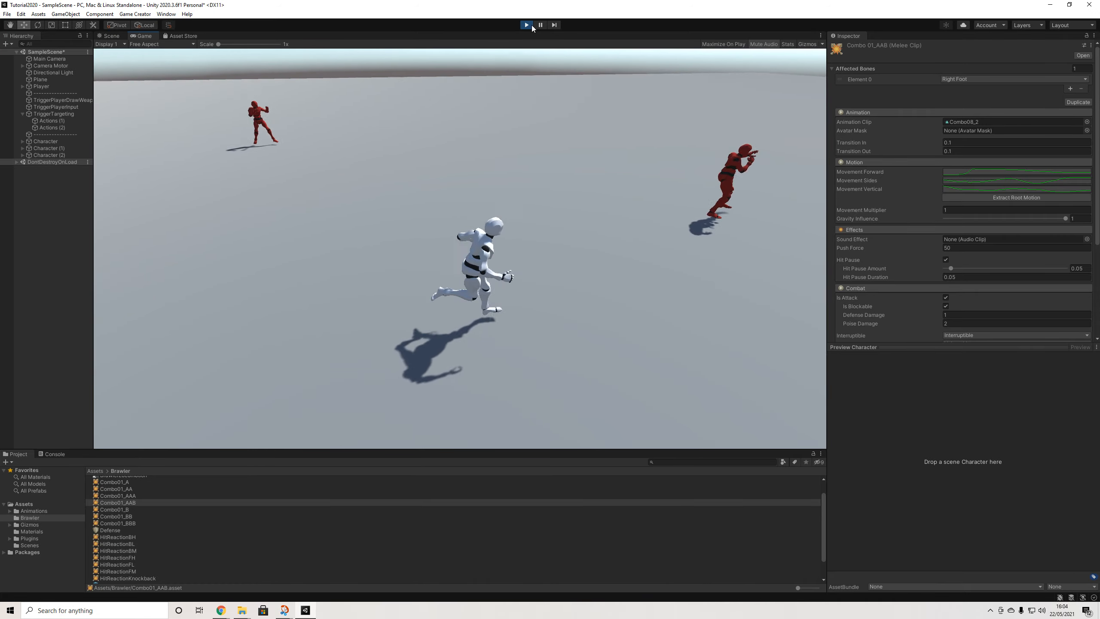
key("w")
key("j")
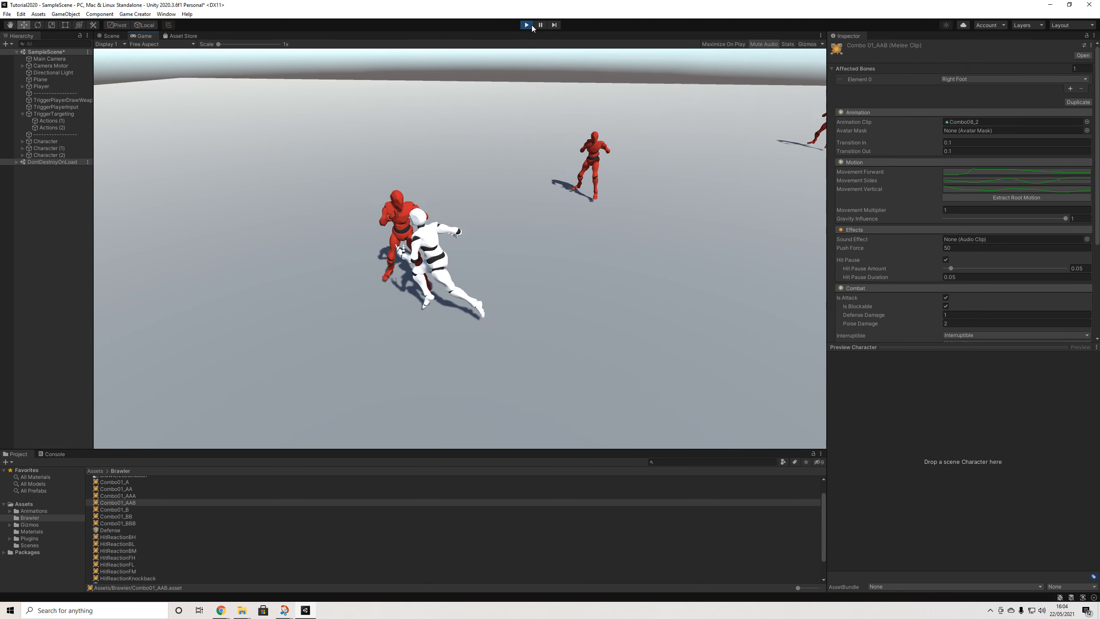
left_click(531, 25)
Collapse the TriggerTargeting object in the scene hierarchy and view the player and the red characters from another angle
left_click_drag(490, 191, 505, 207, "alt")
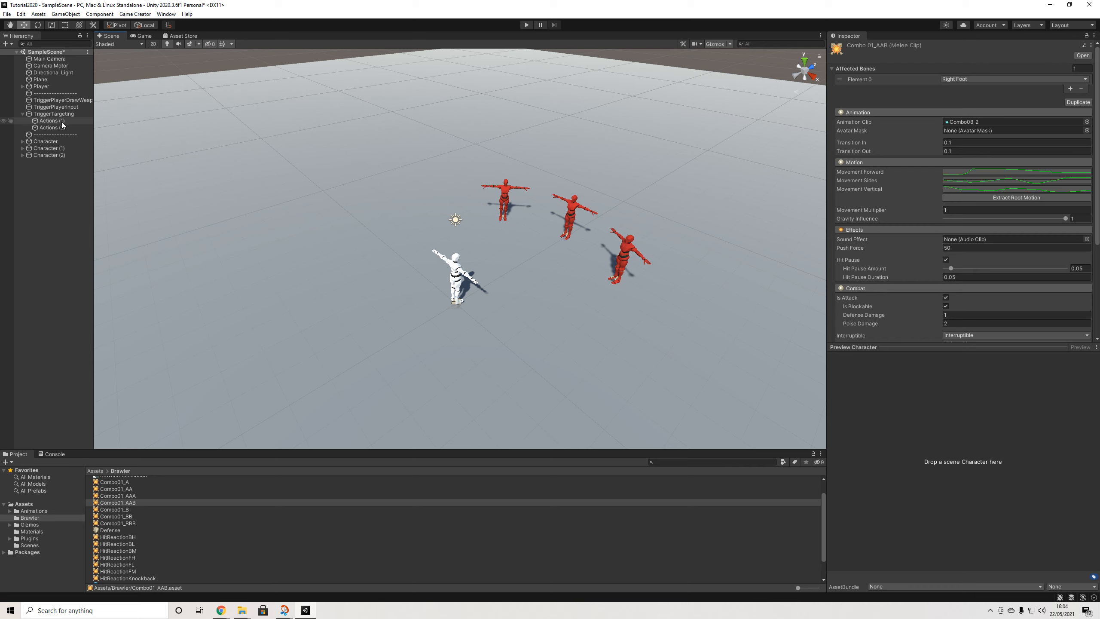
left_click(22, 114)
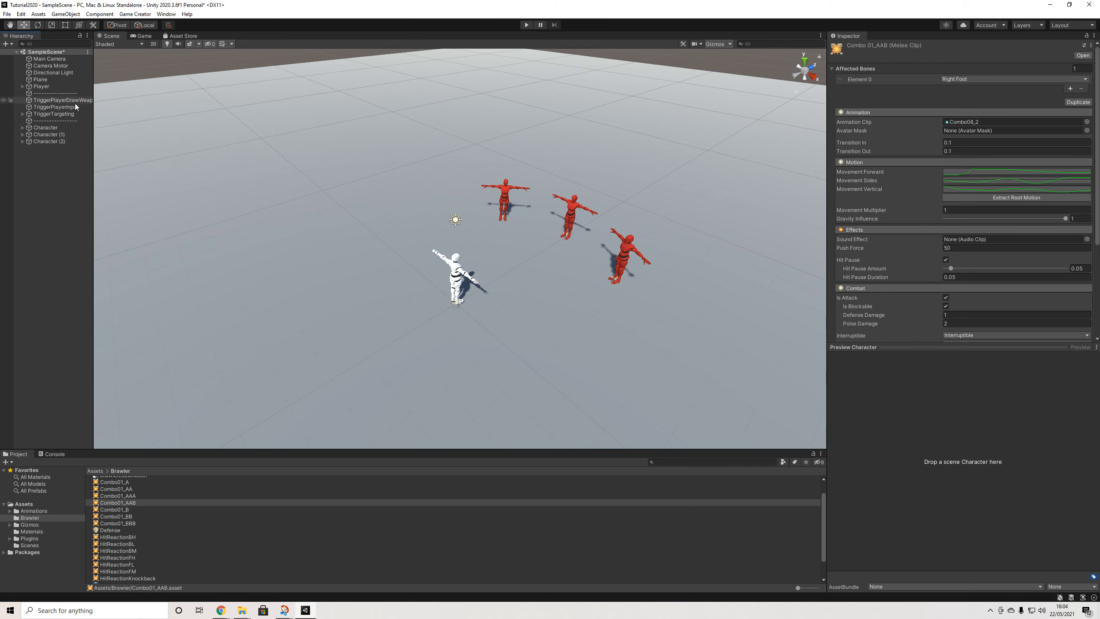
left_click_drag(462, 251, 573, 266, "alt")
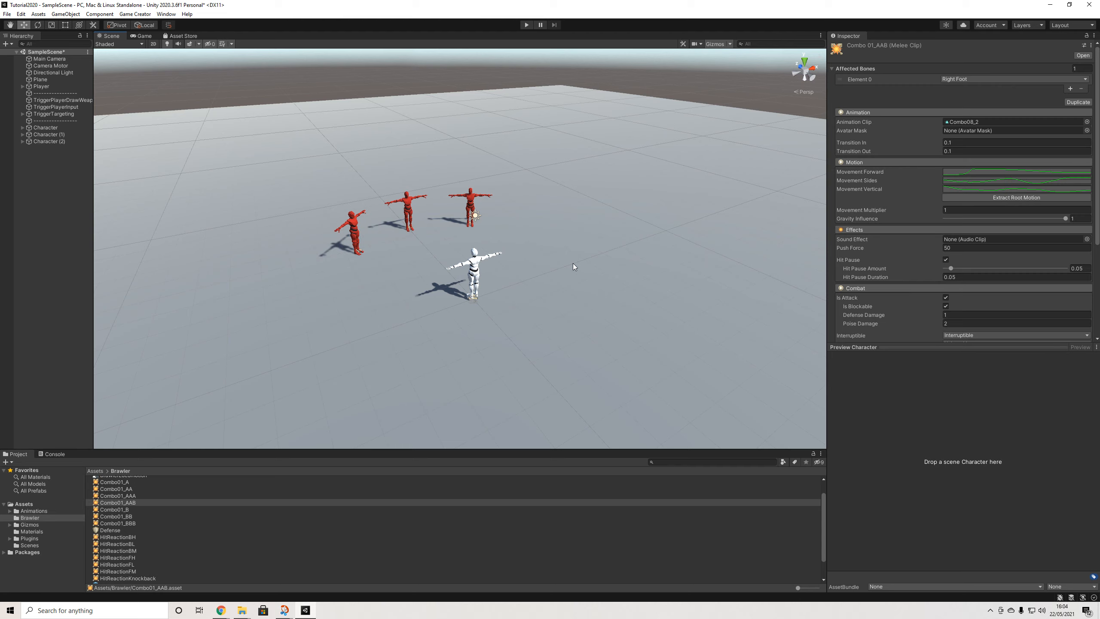